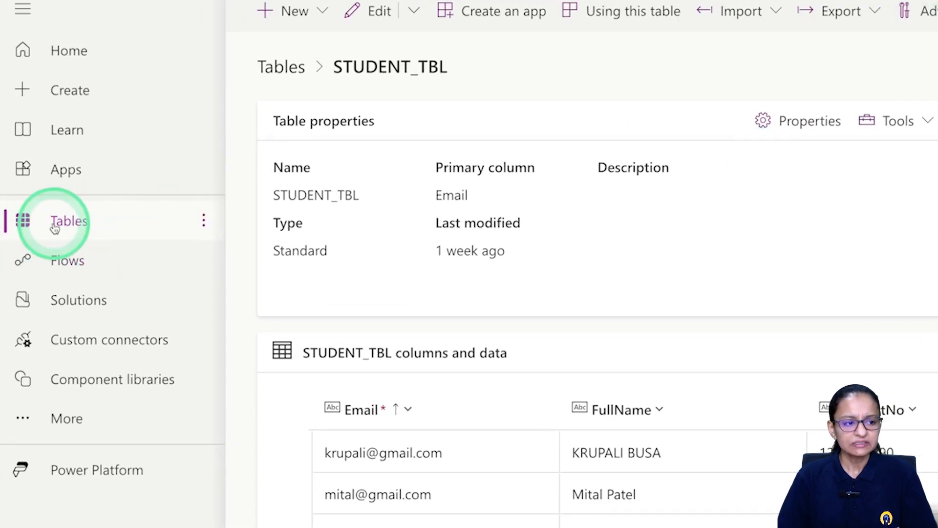
Return to the Tables list and start a new table from blank columns.
click(57, 228)
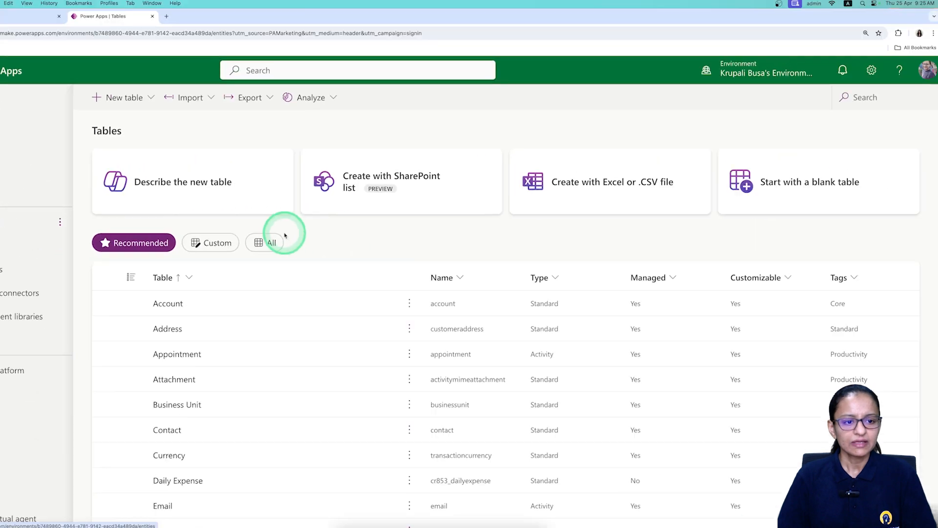
scroll(415, 321, down, 6)
scroll(417, 323, up, 6)
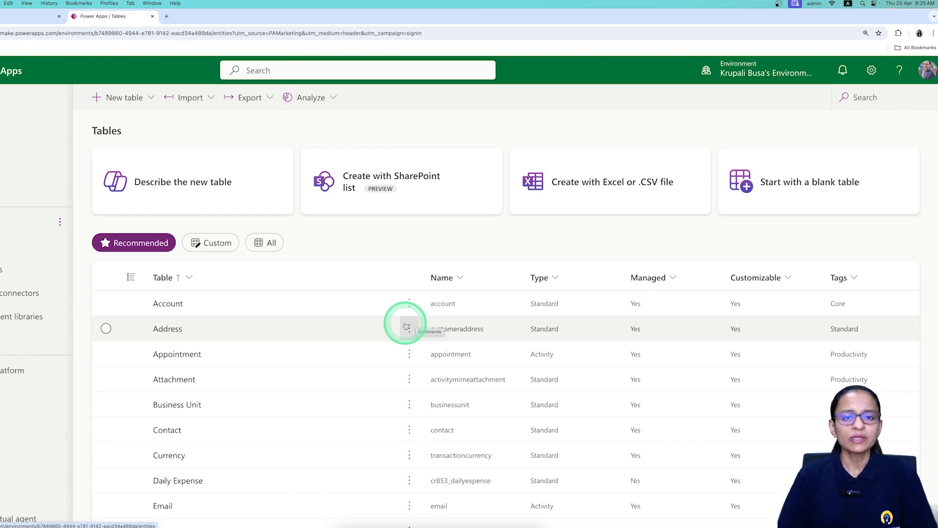
click(135, 95)
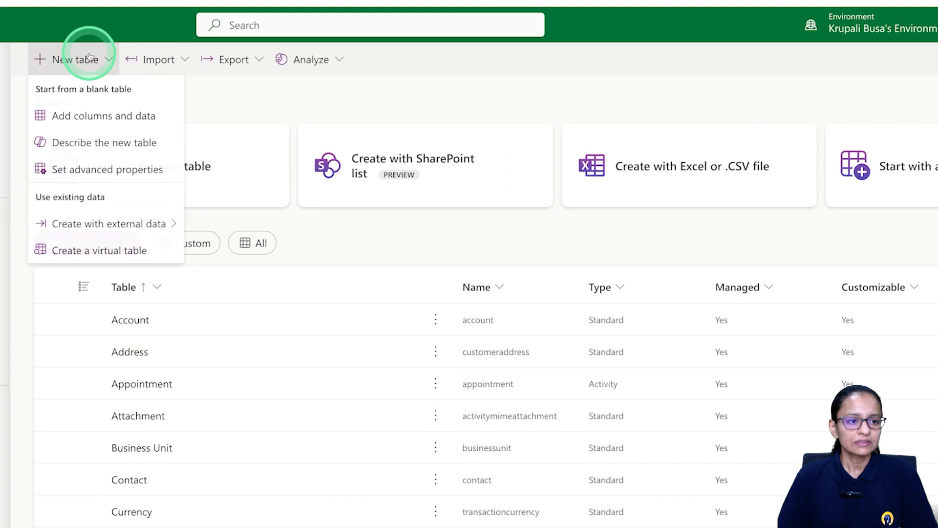
click(84, 116)
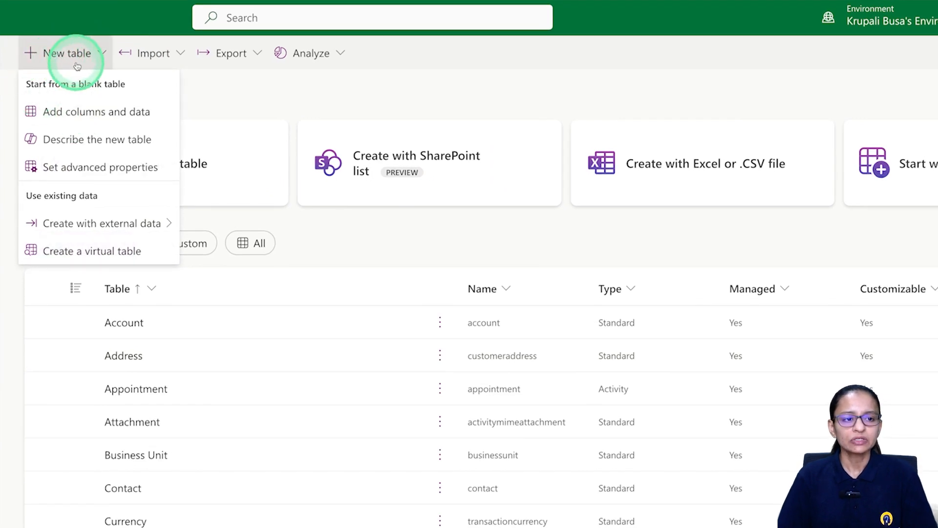
Start a blank table with Add columns and data, and save its display name as demo.
click(66, 122)
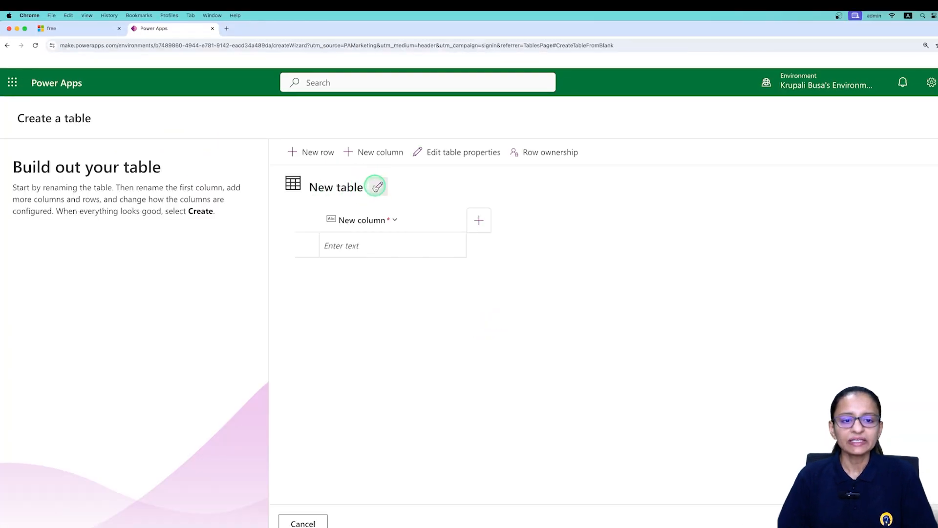
click(376, 186)
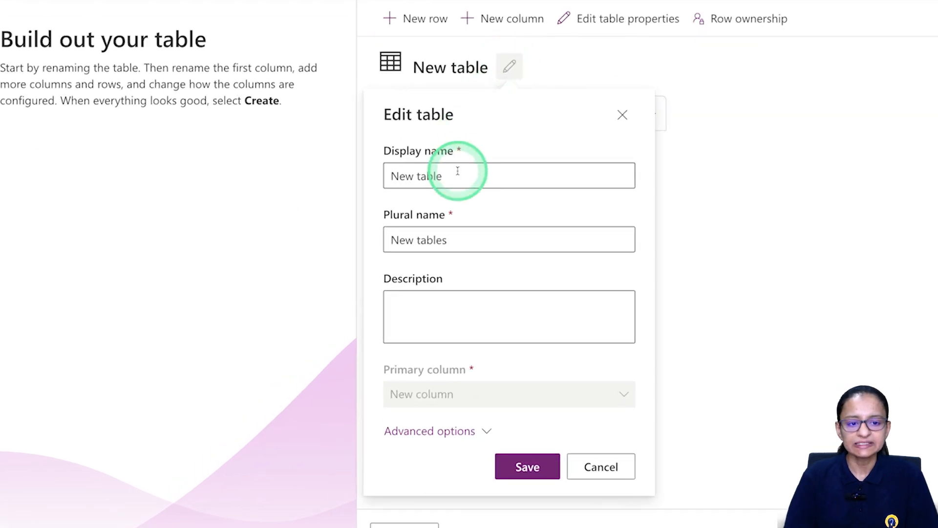
triple_click(457, 170)
key(BackSpace)
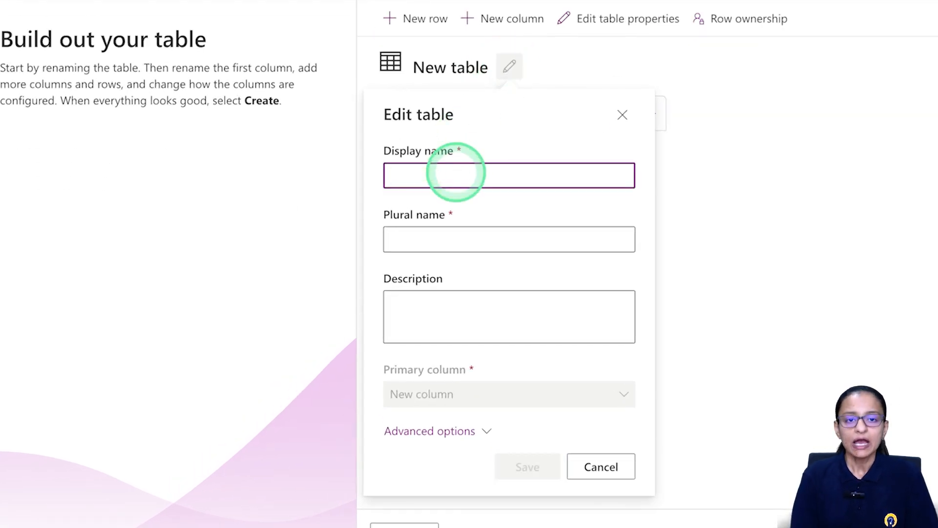
text(demo)
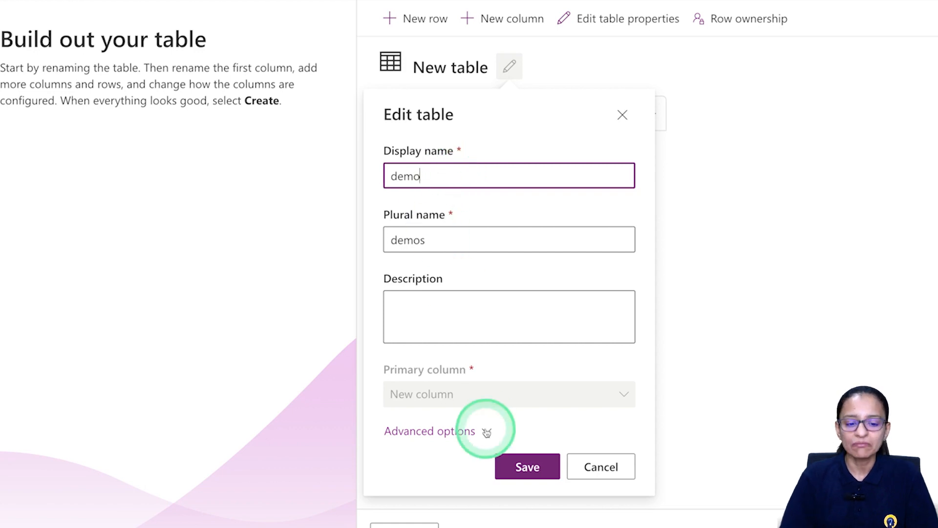
click(517, 466)
click(493, 133)
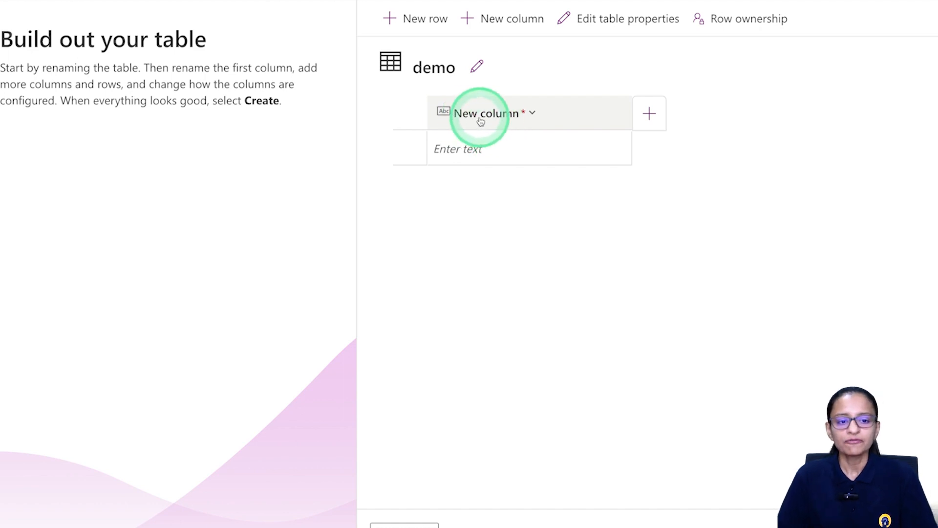
Try renaming the first column to email, then close its settings without saving.
click(524, 115)
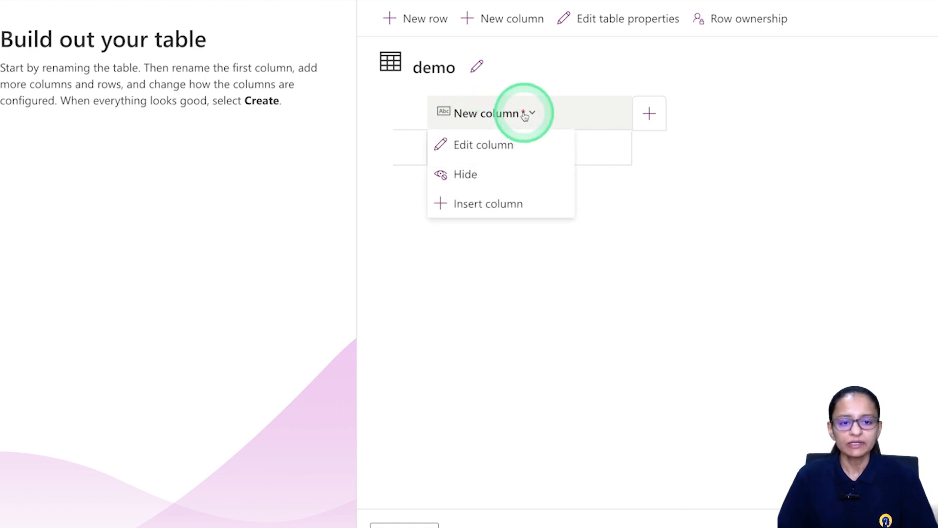
click(481, 145)
triple_click(487, 236)
key(BackSpace)
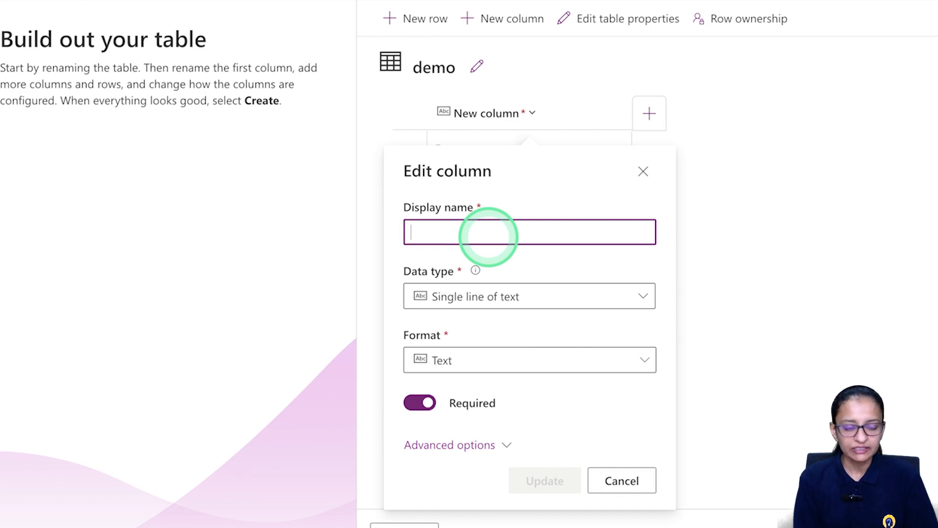
text(fullnam)
key(BackSpace)
key(BackSpace)
key(BackSpace)
key(BackSpace)
key(BackSpace)
key(BackSpace)
key(BackSpace)
text(em)
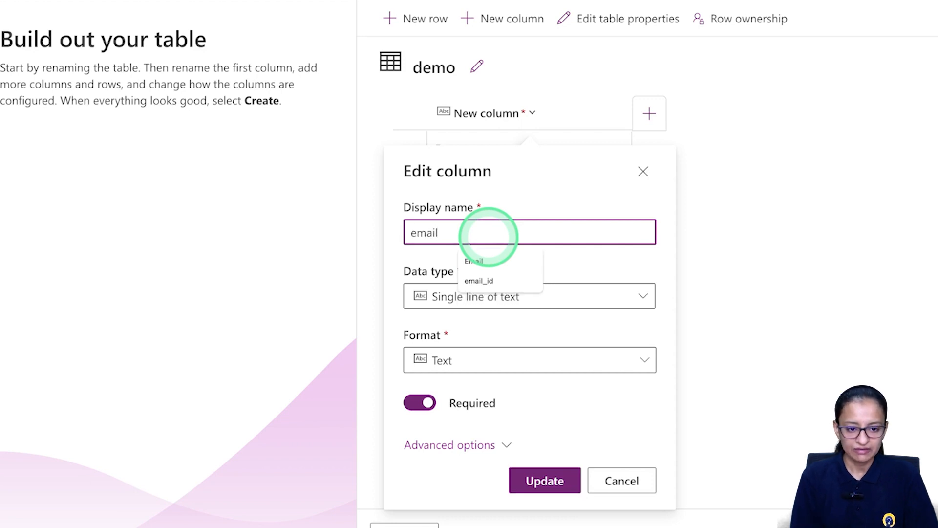
text(ail)
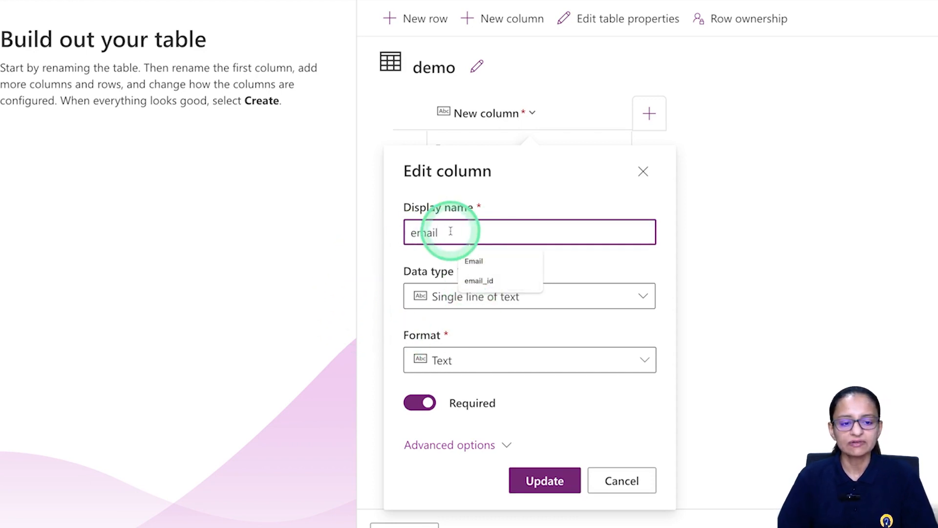
click(592, 302)
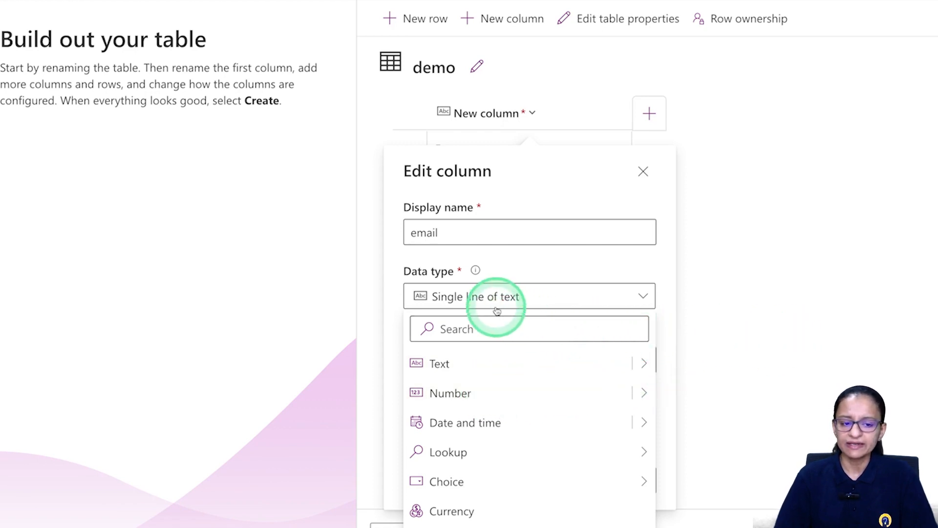
click(683, 305)
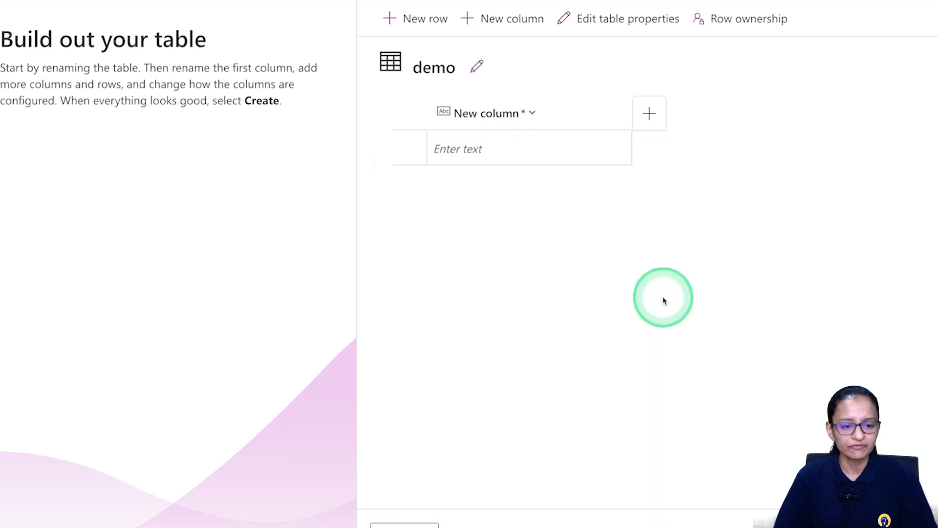
Rename the first column to email and update it, then dismiss the add-column form.
click(503, 112)
click(486, 146)
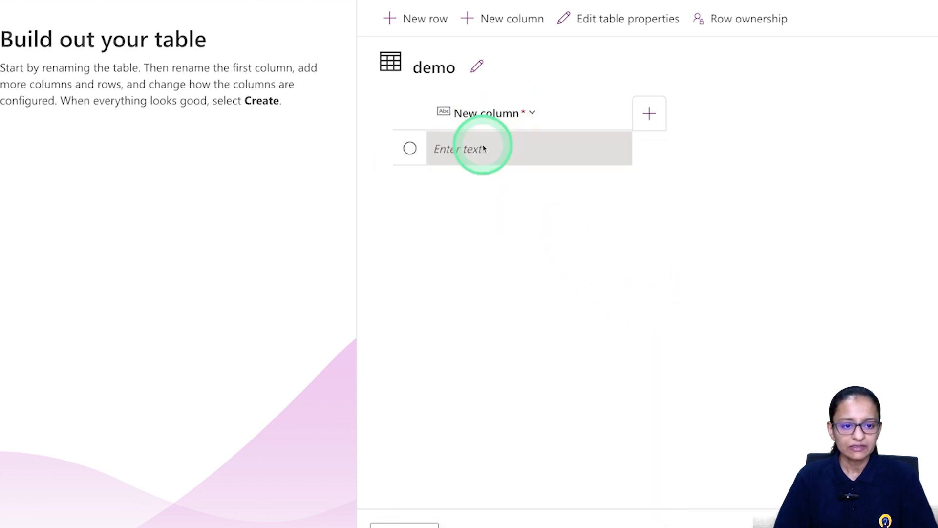
double_click(472, 233)
triple_click(472, 234)
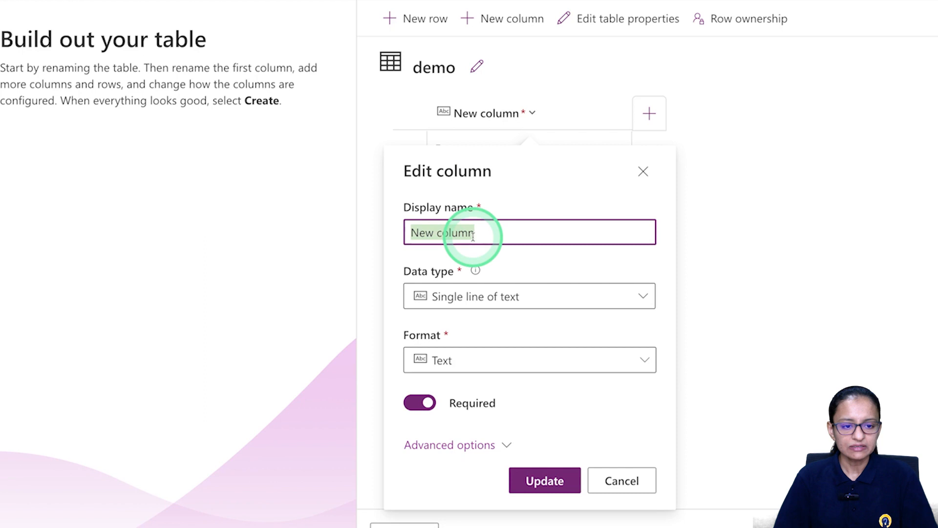
text(email)
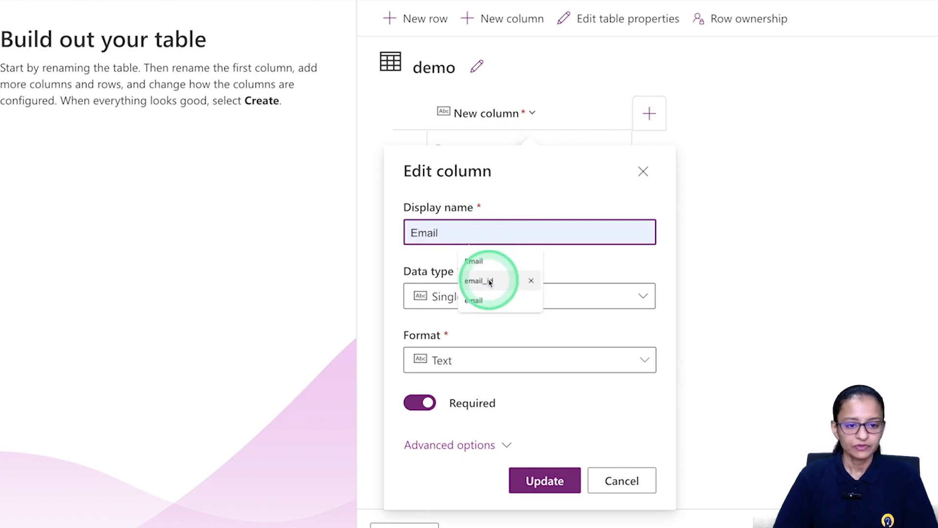
click(542, 479)
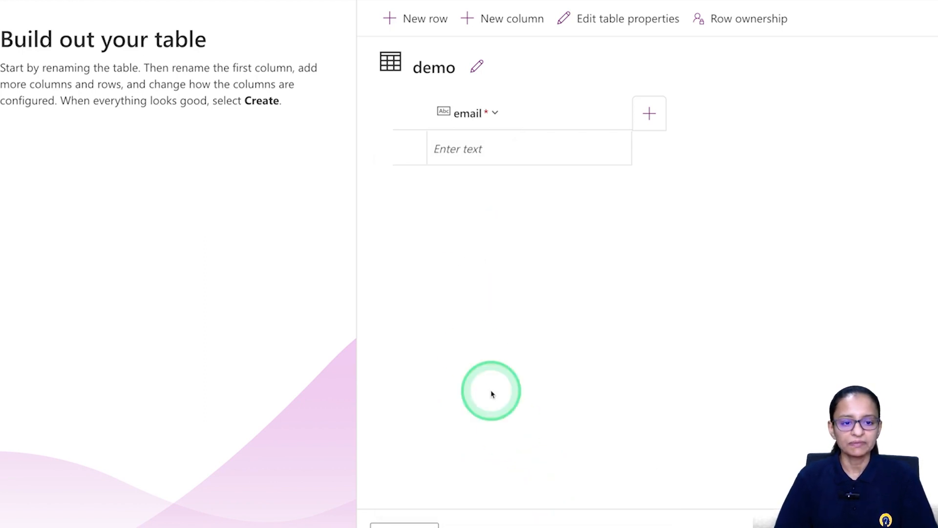
click(650, 113)
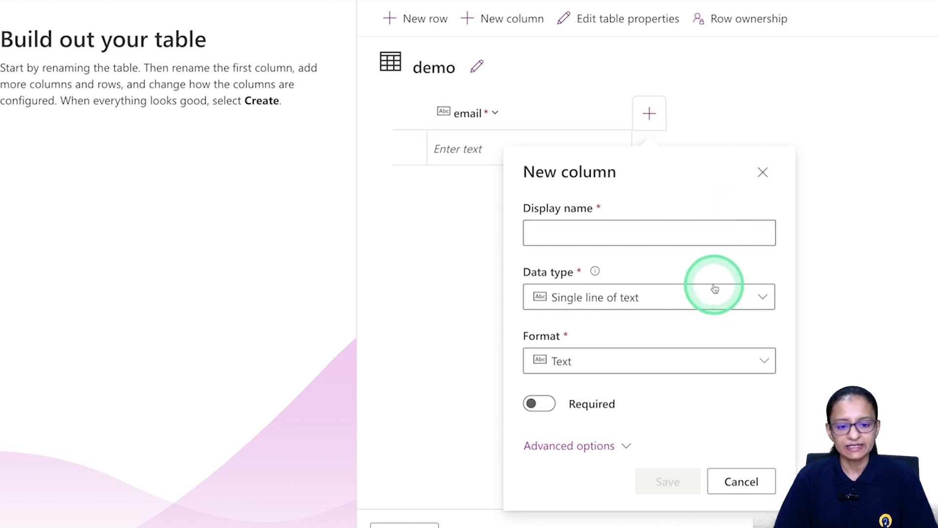
click(937, 280)
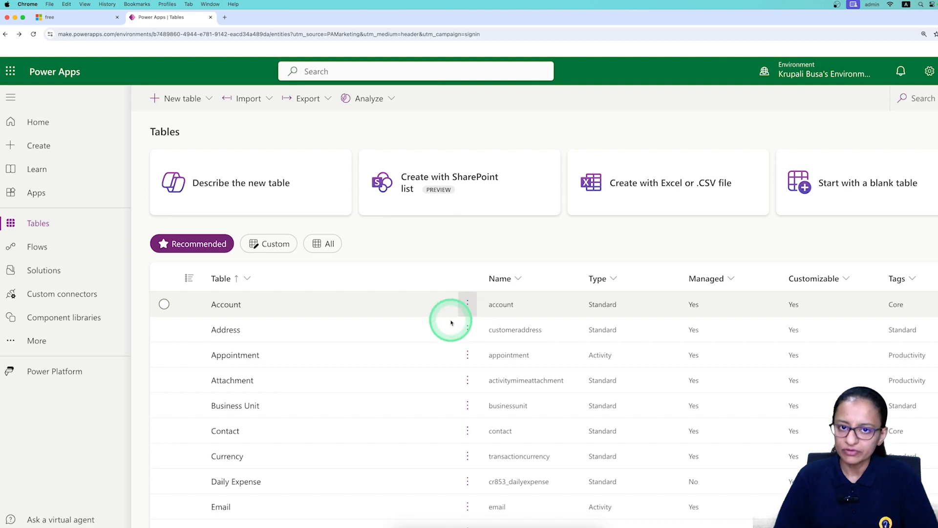
Filter to custom tables, view STUDENT_TBL's columns and data, then return to Tables.
click(269, 243)
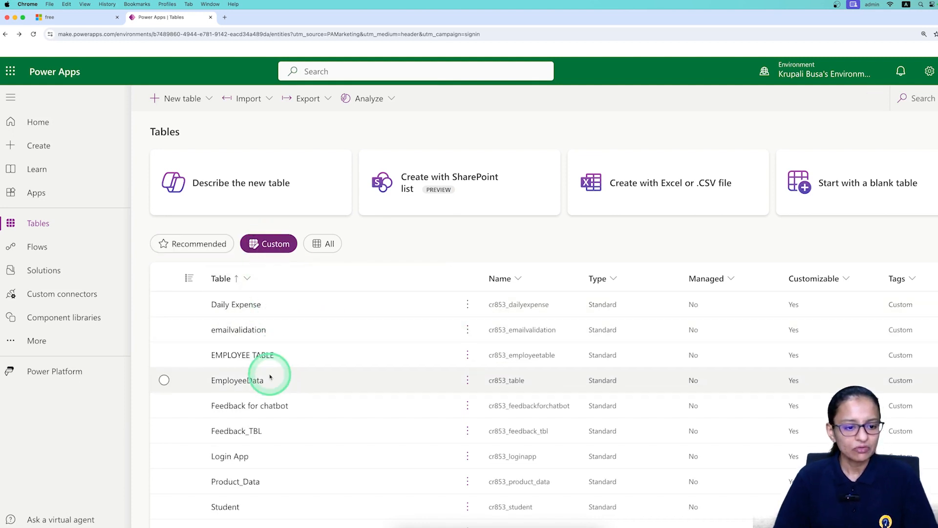
scroll(231, 423, down, 2)
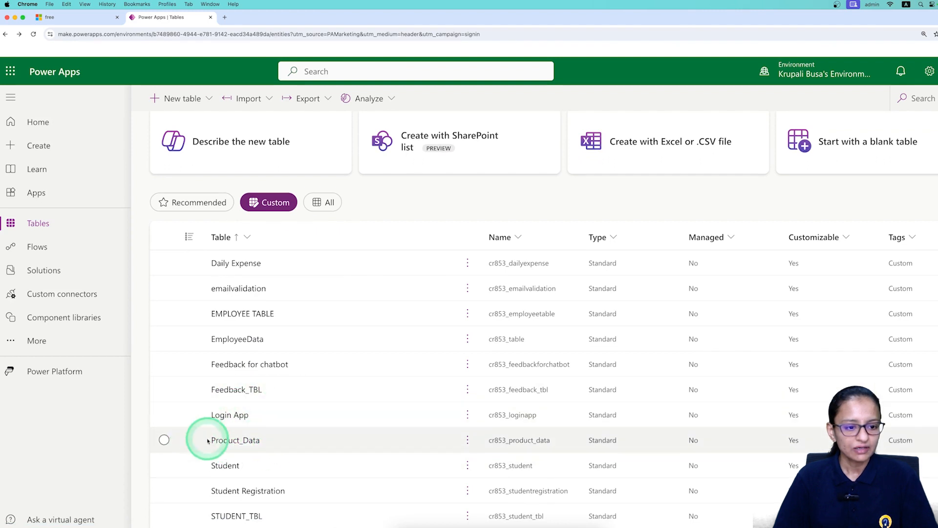
scroll(239, 461, down, 1)
click(243, 483)
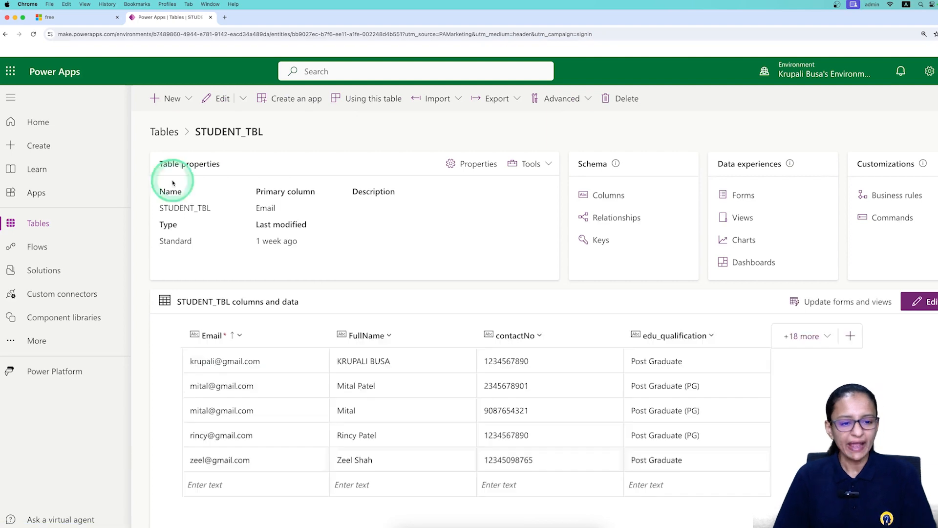
click(931, 303)
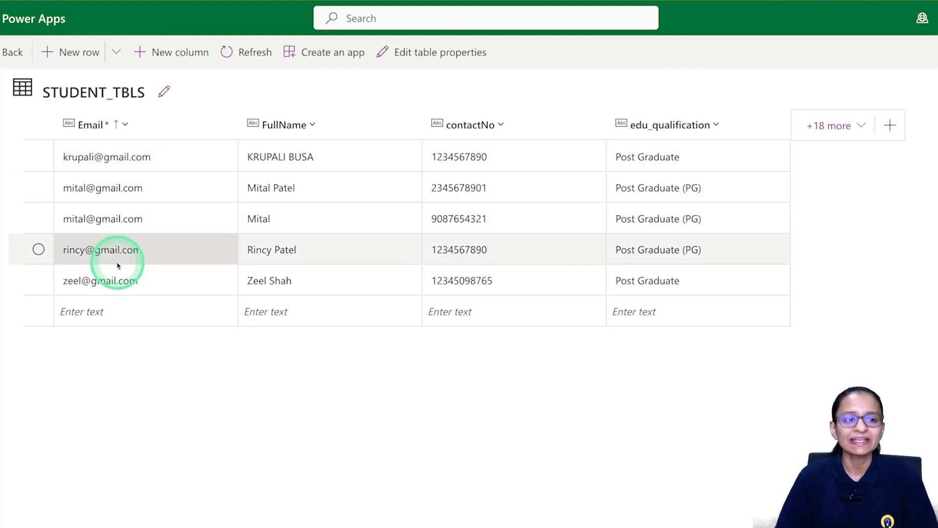
click(12, 52)
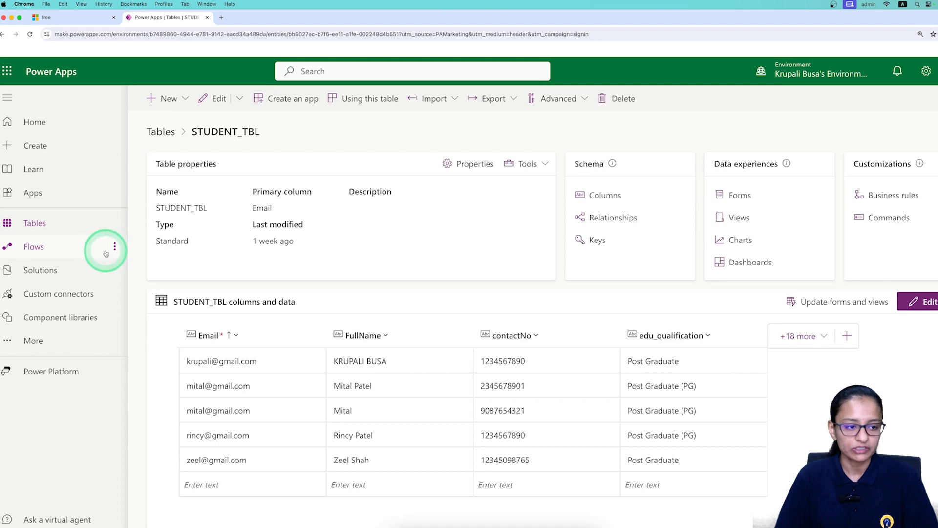
click(35, 224)
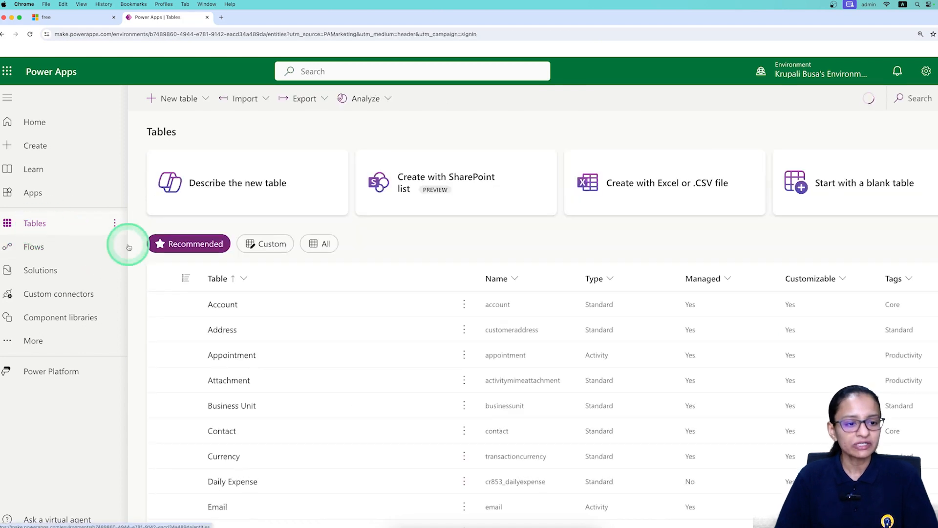
click(266, 247)
Open the Feedback_TBL table from the custom tables list.
click(214, 432)
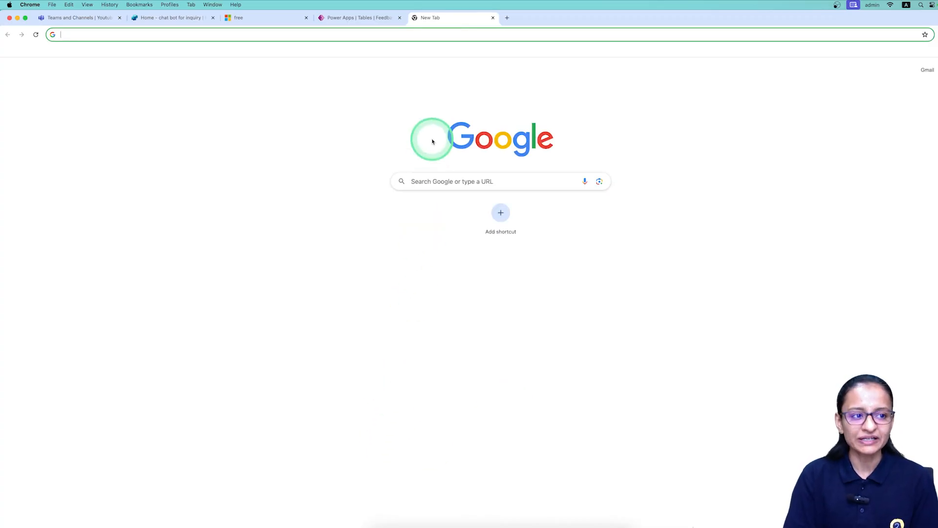
Search Google for 'microsoft power virtual agents' and open the Microsoft Copilot Studio result.
text(microsoft power )
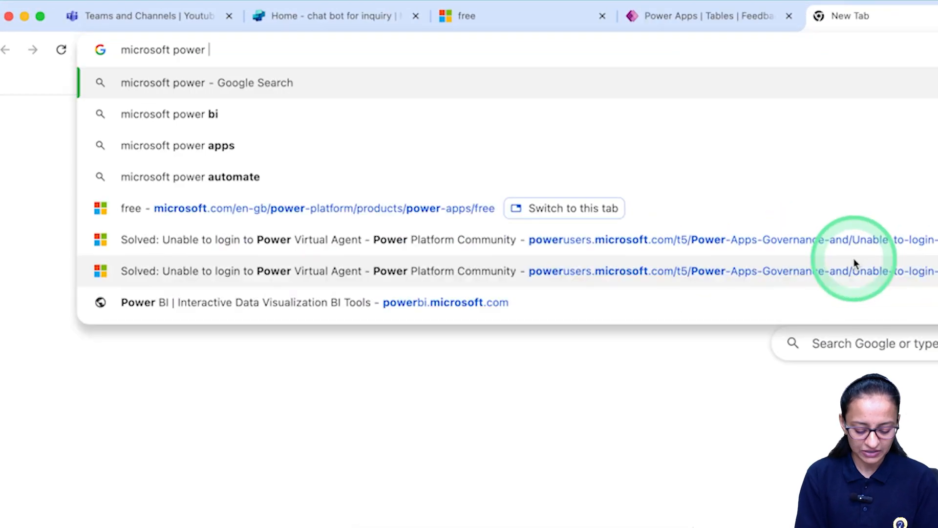
text(vritua)
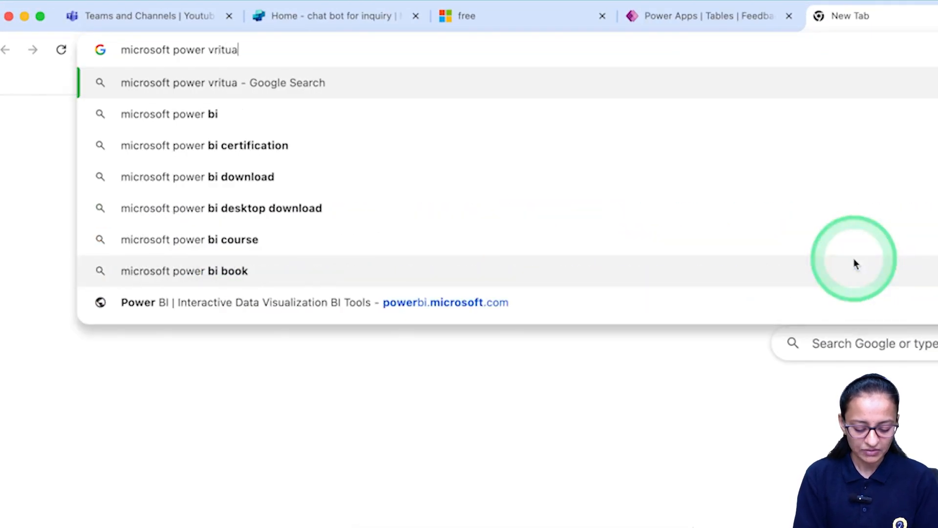
text(l agen)
key(Down)
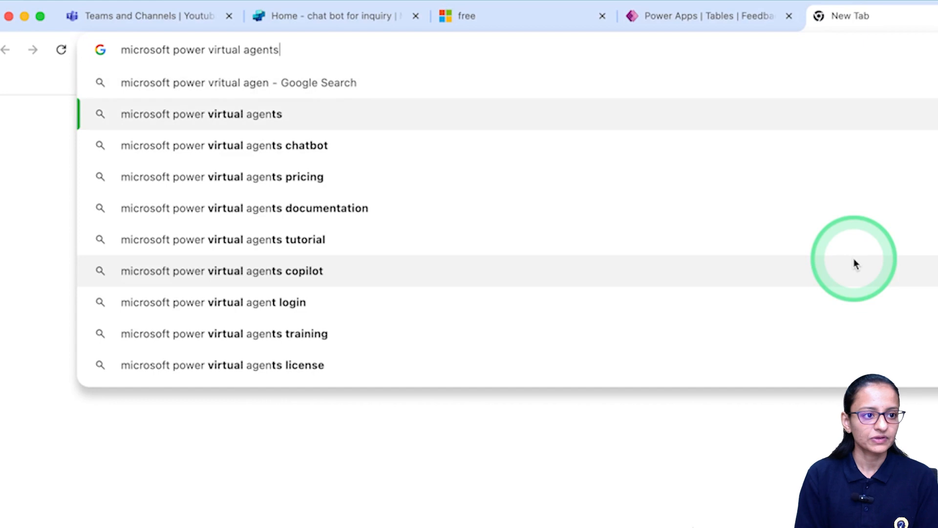
key(Return)
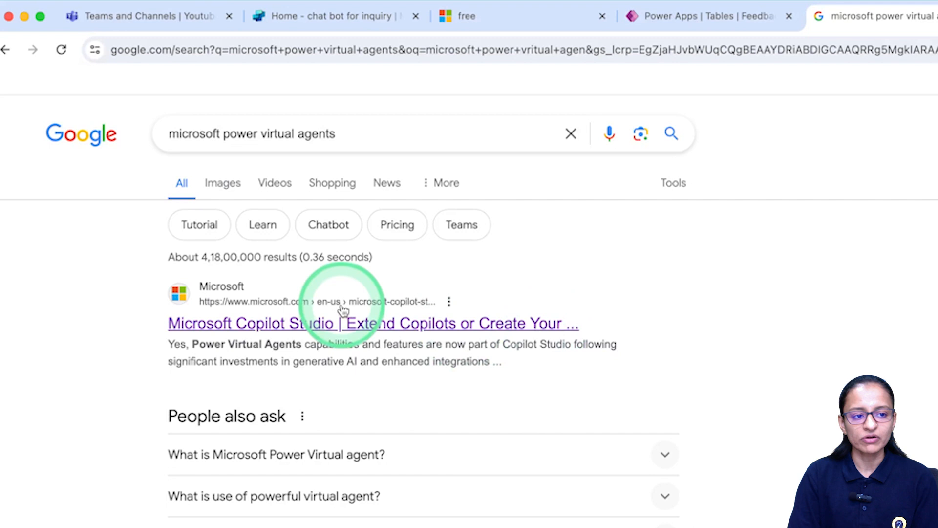
click(303, 327)
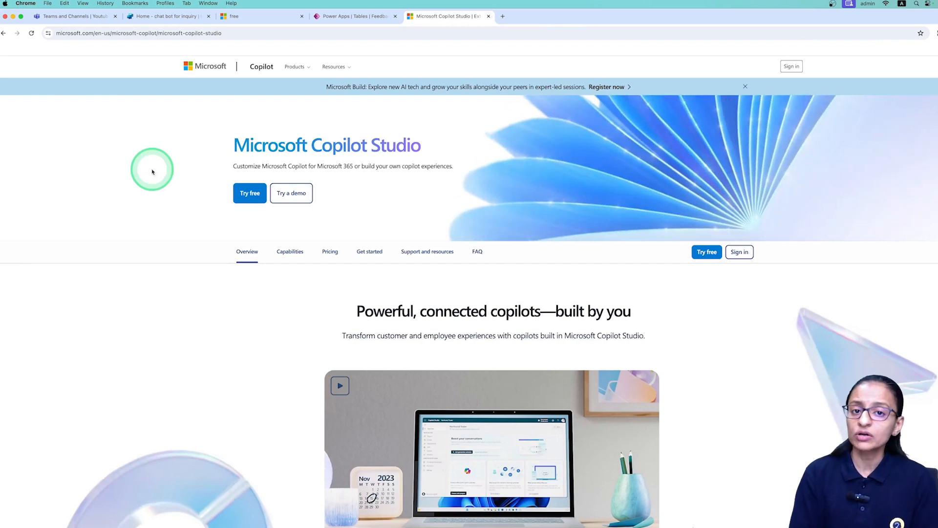
Sign in to Copilot Studio, close the test copilot pane, and show the environments.
click(787, 66)
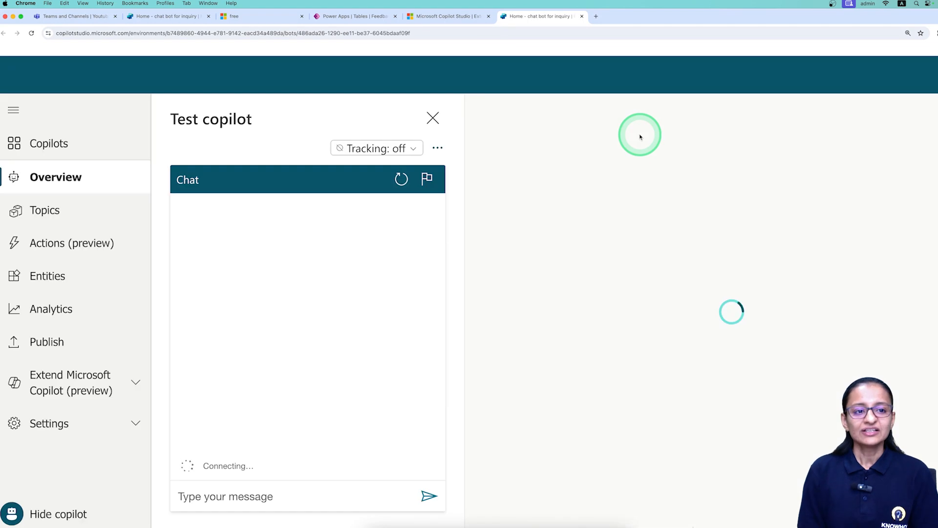
click(434, 118)
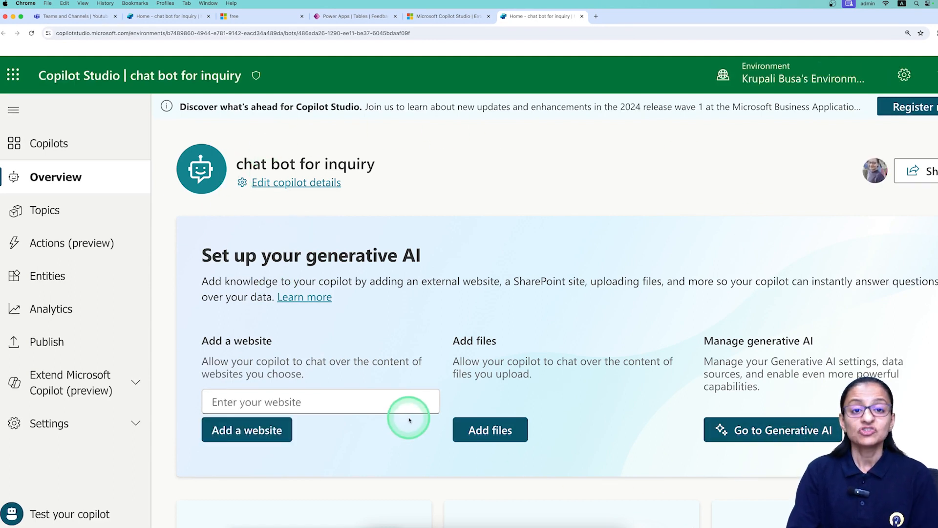
click(784, 83)
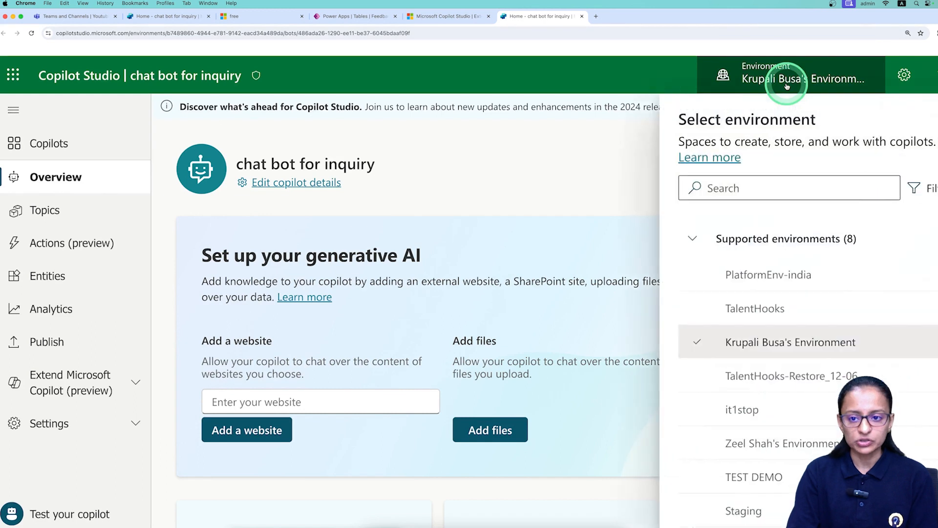
Compare the Power Apps environment with Copilot Studio's, then close the environment list.
click(355, 16)
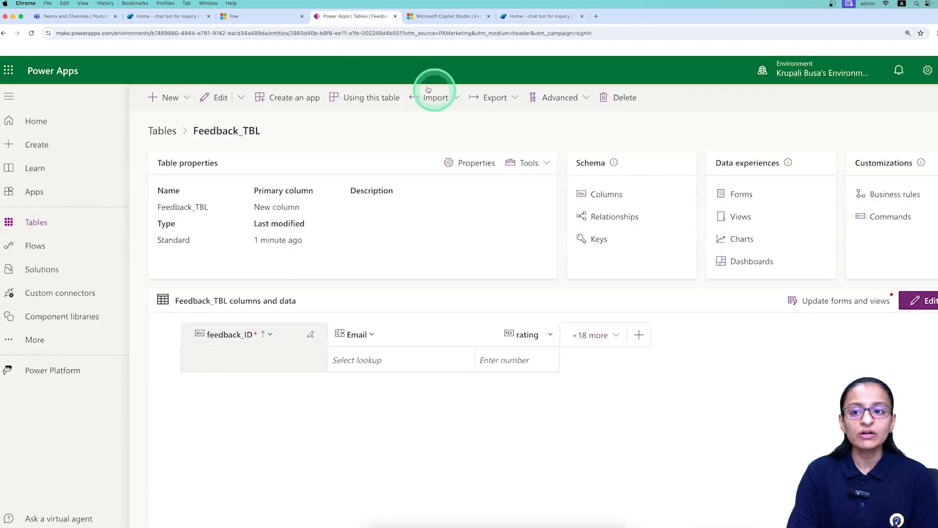
mouse_move(788, 73)
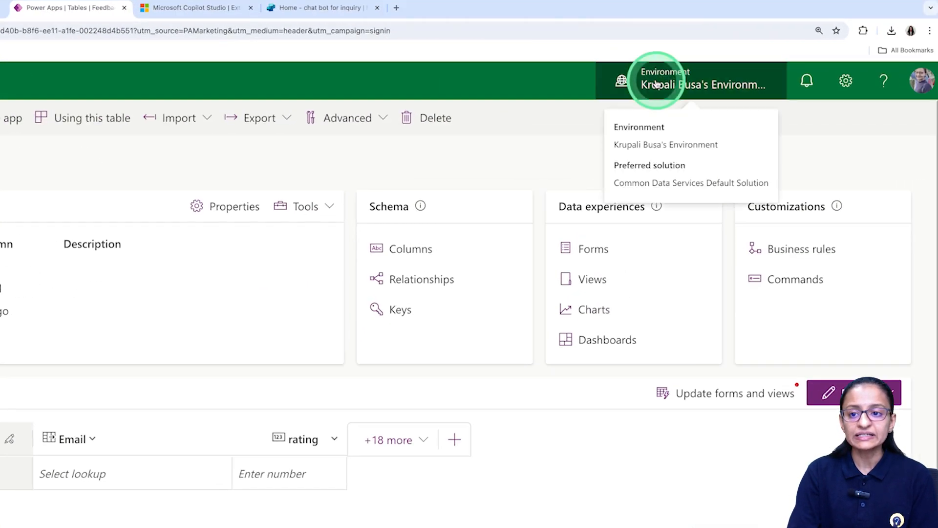
click(659, 84)
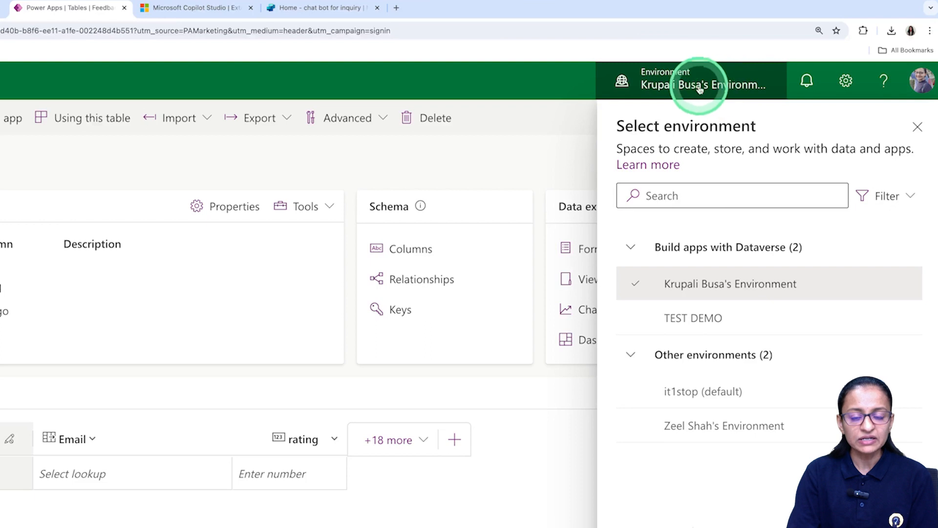
click(313, 12)
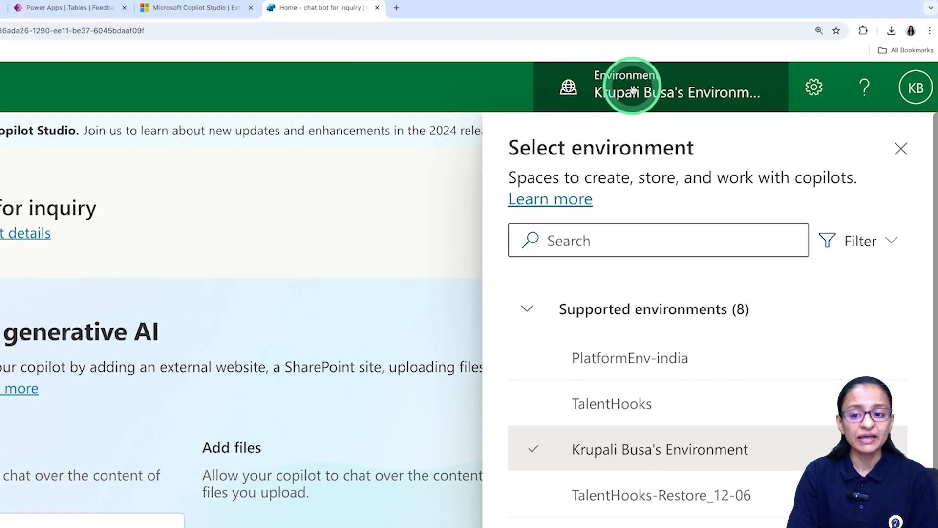
click(899, 148)
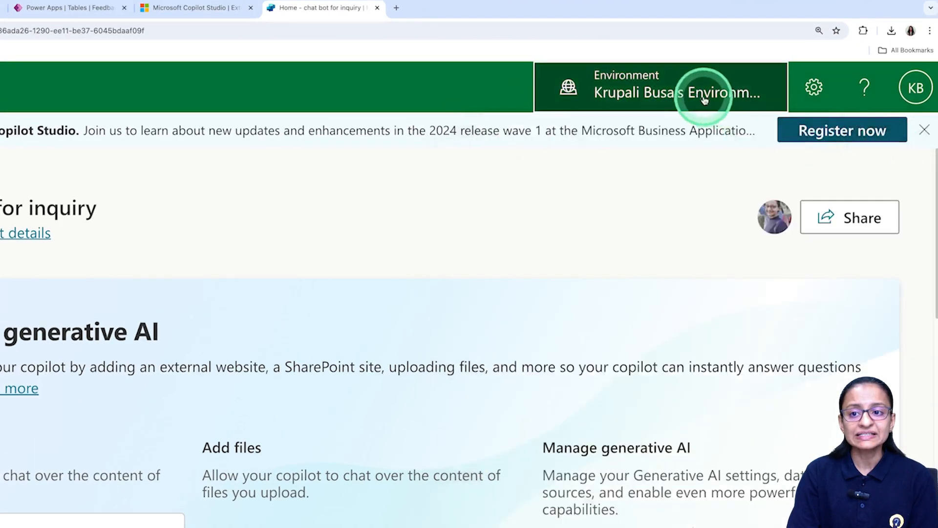
click(704, 100)
mouse_move(630, 402)
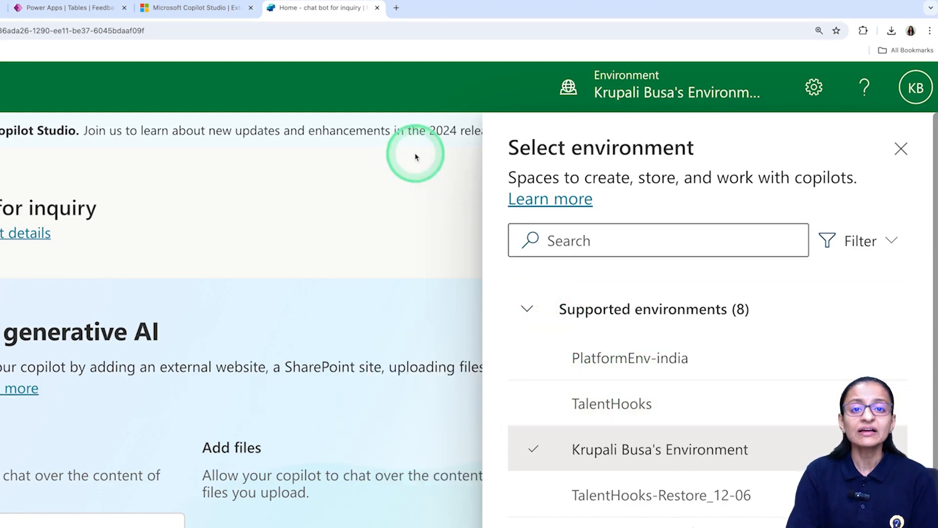
click(684, 98)
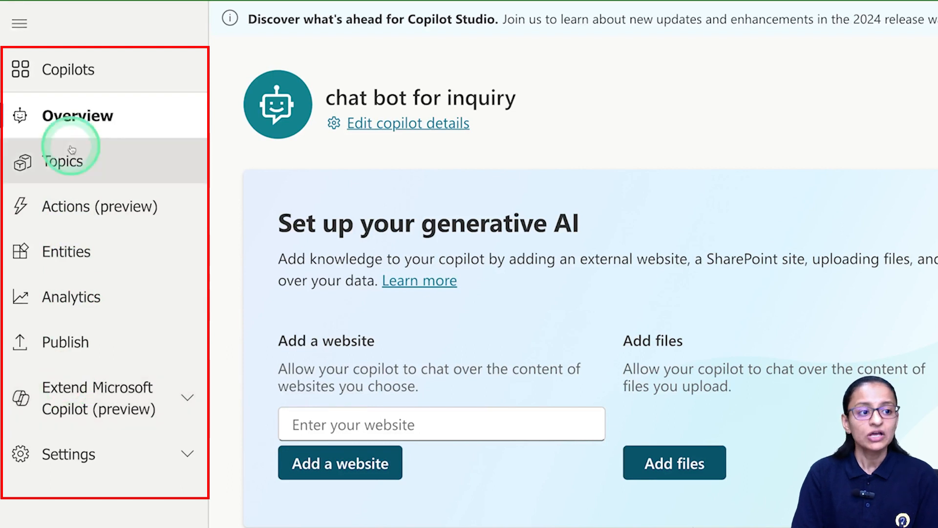
Show the Copilots page listing chatBot, chat bot for inquiry and testemailvalidation.
click(70, 80)
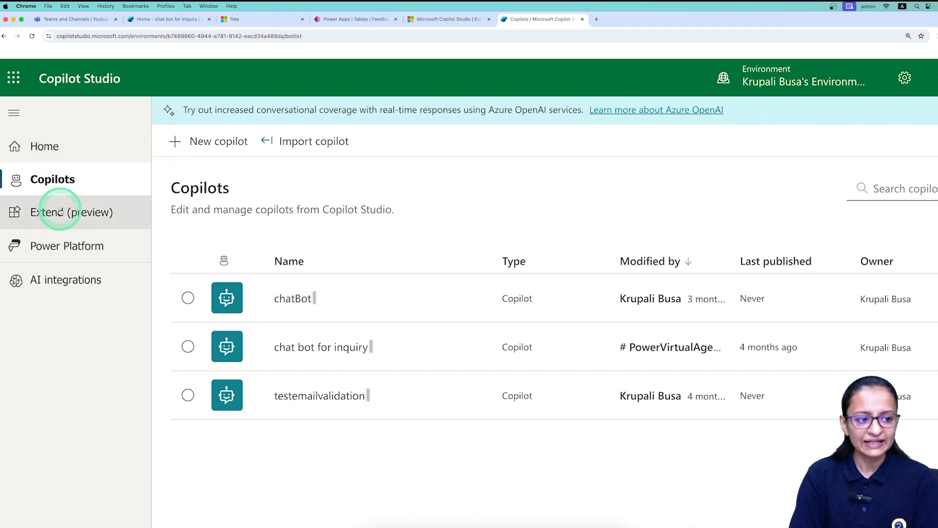
Browse the Extend Microsoft Copilot (preview) page, then go back to Home.
click(64, 214)
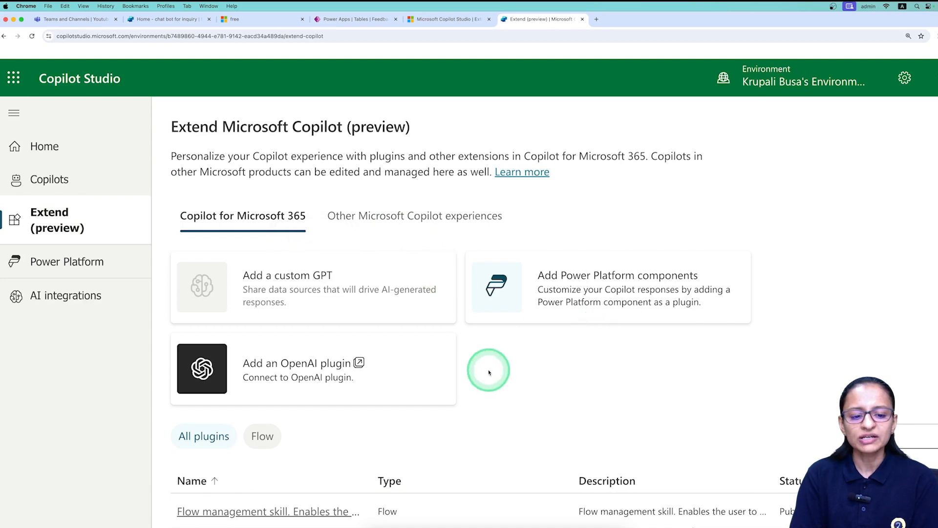
scroll(464, 396, down, 2)
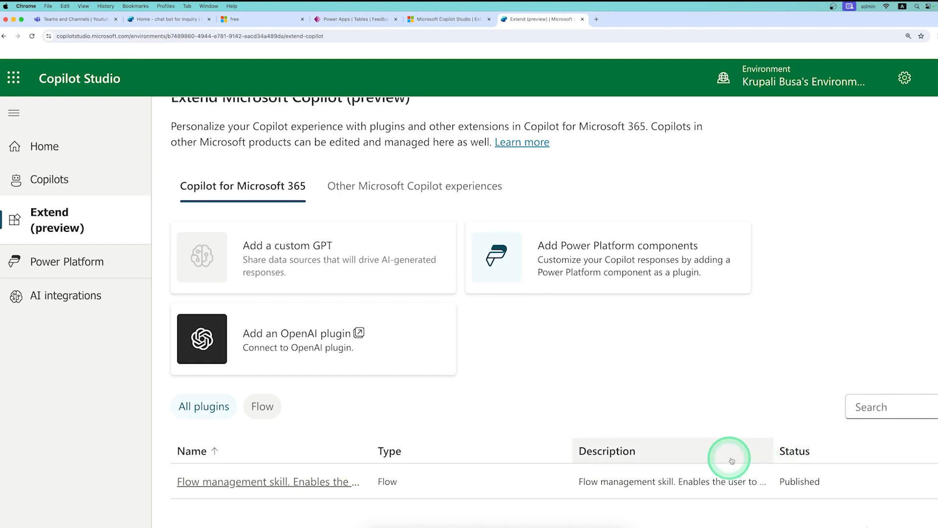
click(52, 156)
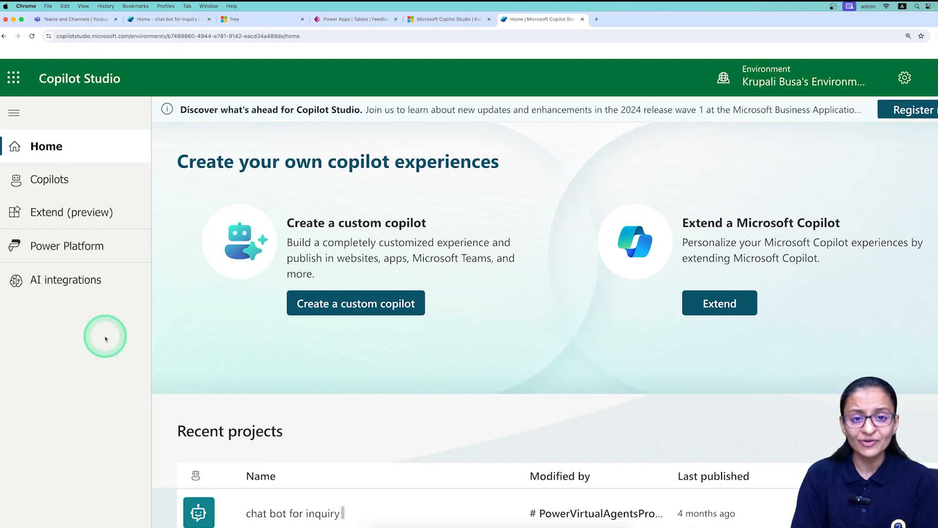
From Copilots, start a new copilot, replace 'Copilot 1' with project_chatbot, and create it.
click(58, 185)
click(196, 142)
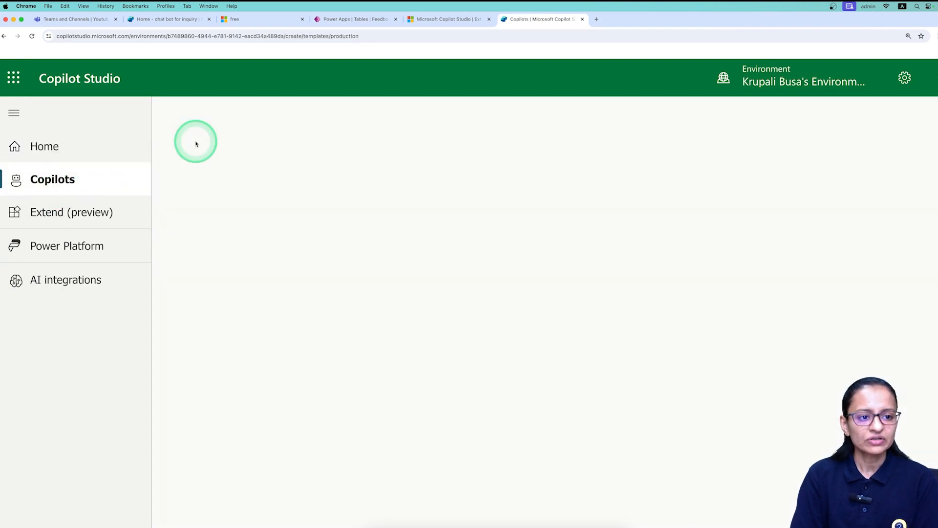
triple_click(441, 224)
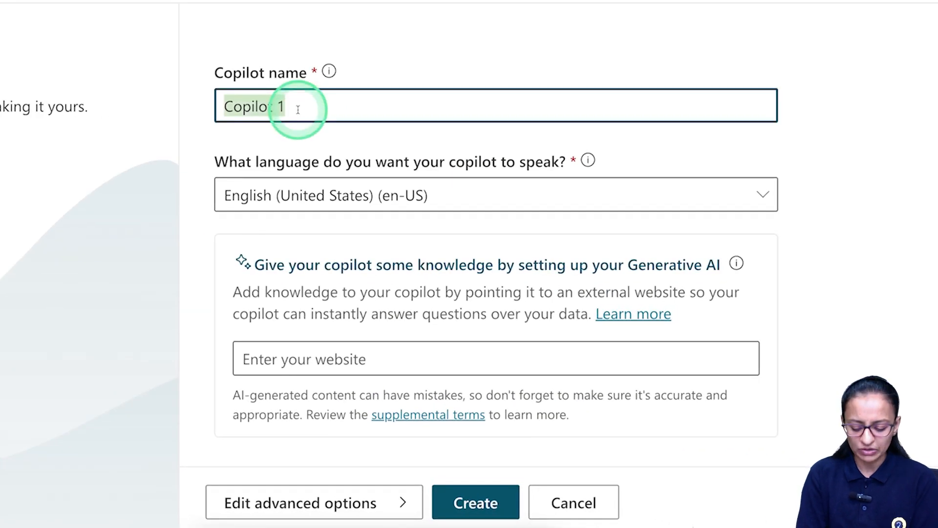
key(BackSpace)
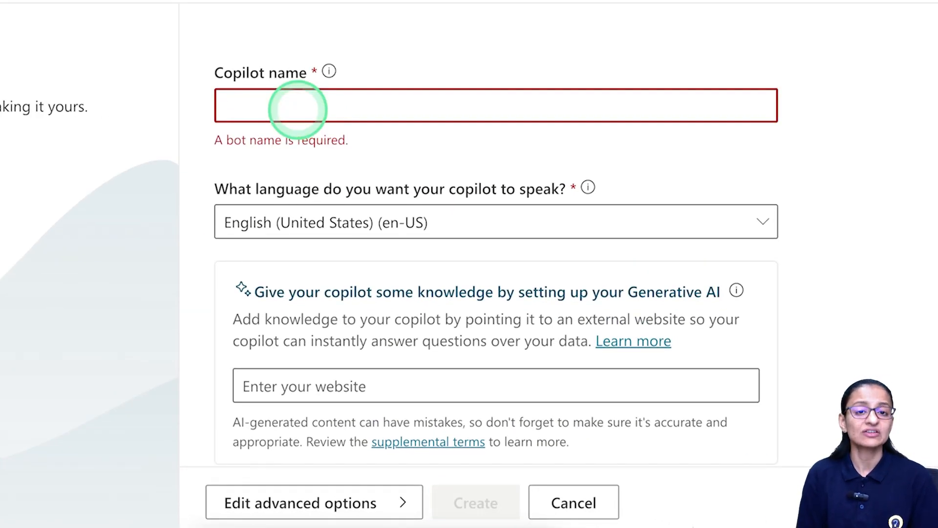
text(chat)
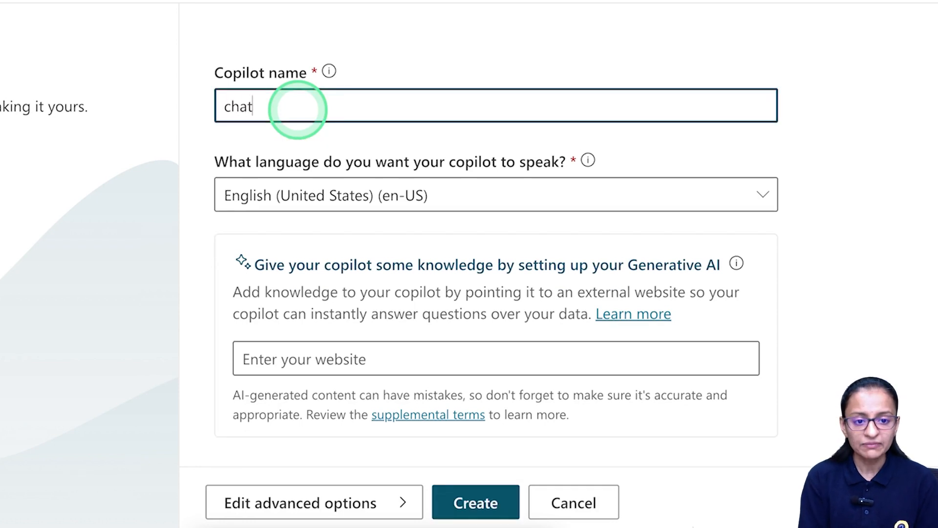
key(BackSpace)
text(project_)
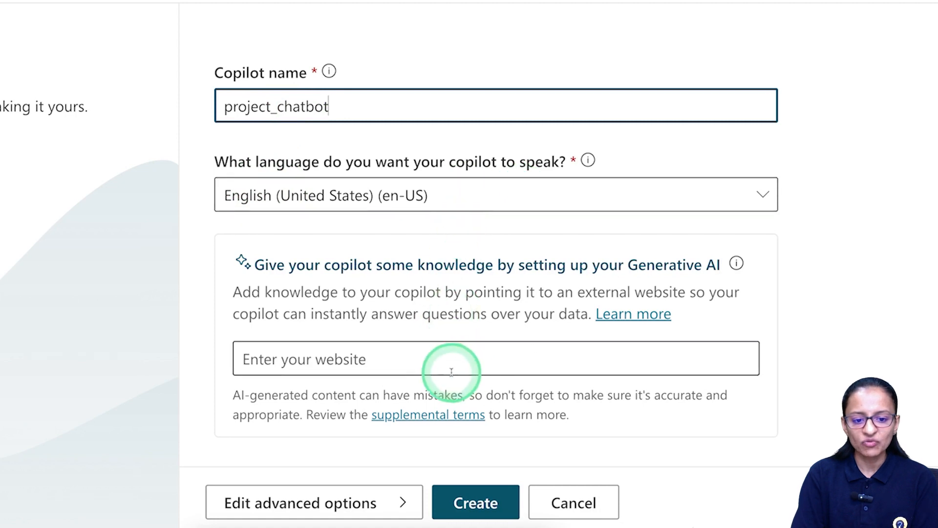
click(469, 505)
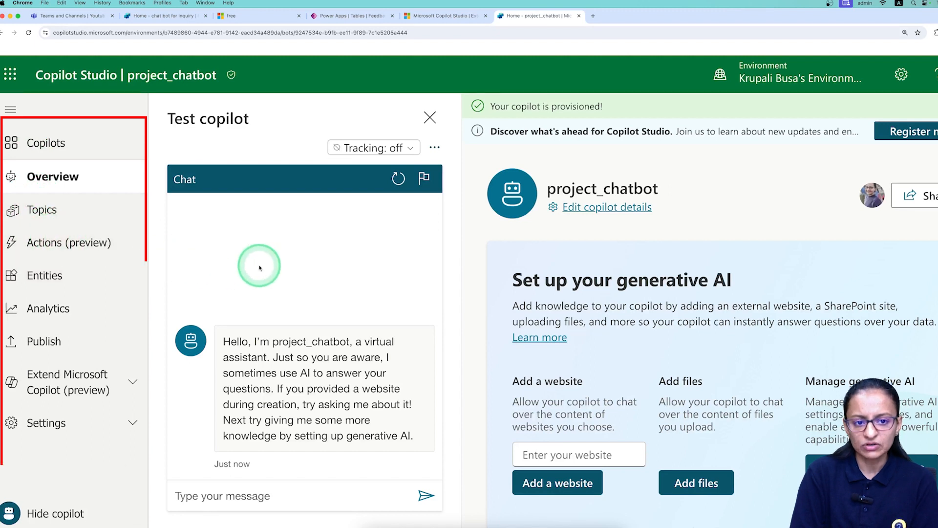
Check the tracking-between-topics options and leave tracking switched Off.
click(364, 148)
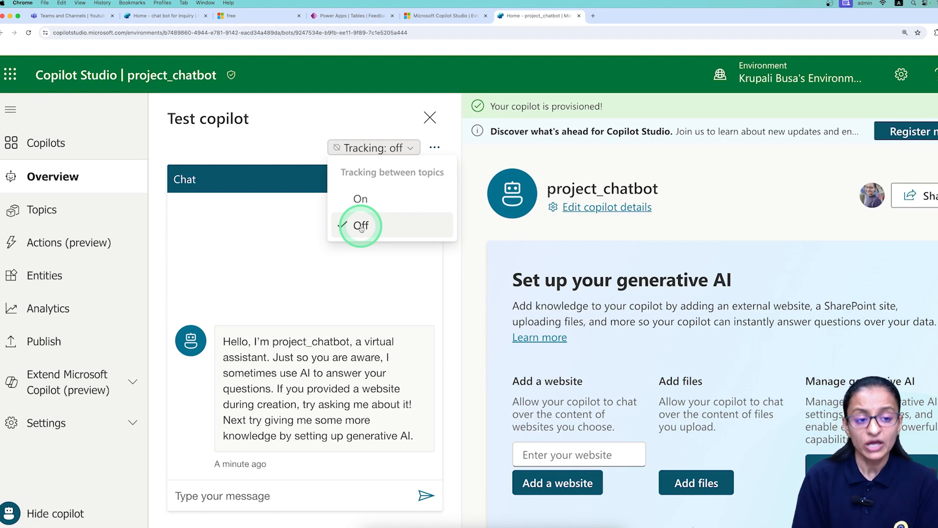
click(303, 119)
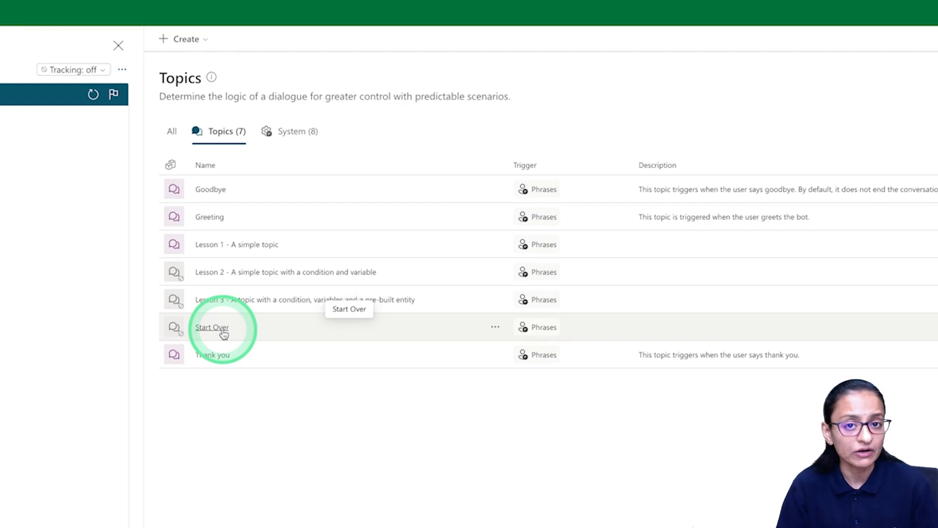
Flip the Start Over topic's Status toggle, then open Start Over in the editor.
click(495, 329)
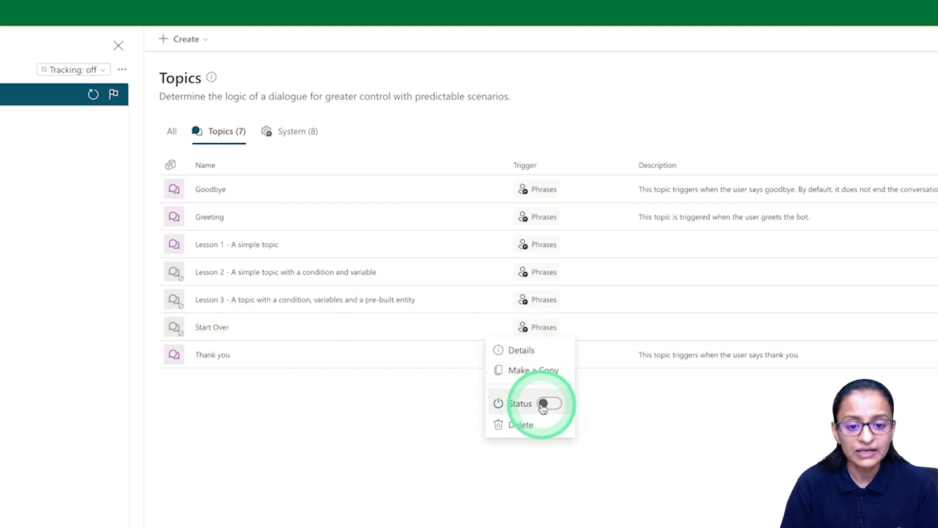
click(550, 404)
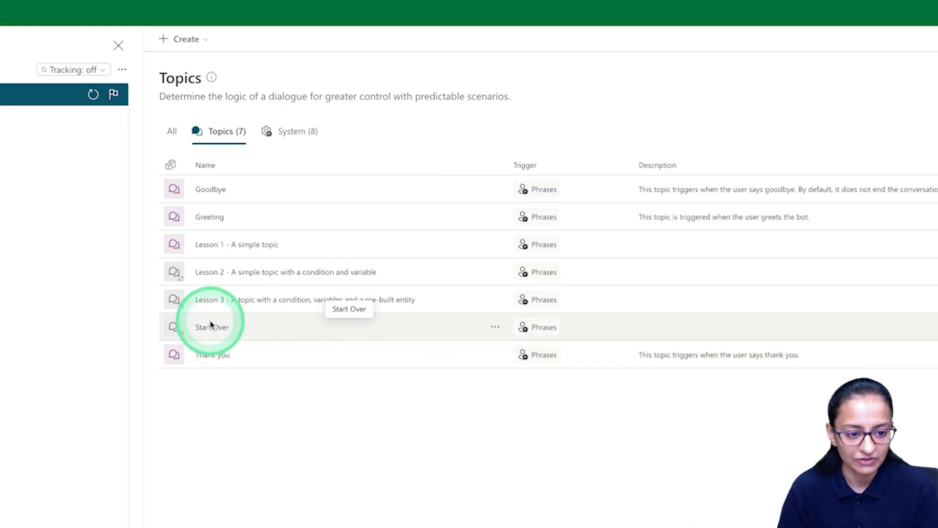
click(210, 327)
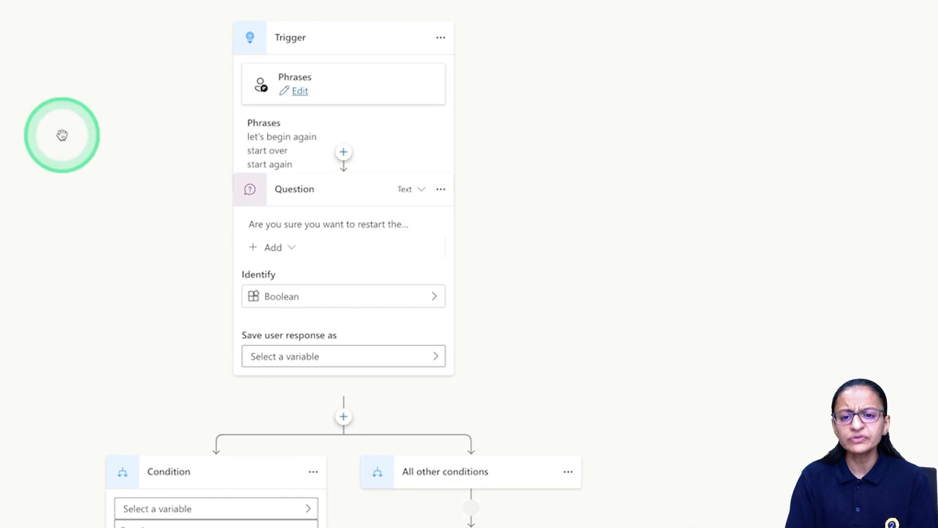
Zoom and pan the Start Over flow to inspect its Question node, then go to the chat bot for inquiry home tab.
scroll(410, 371, down, 4)
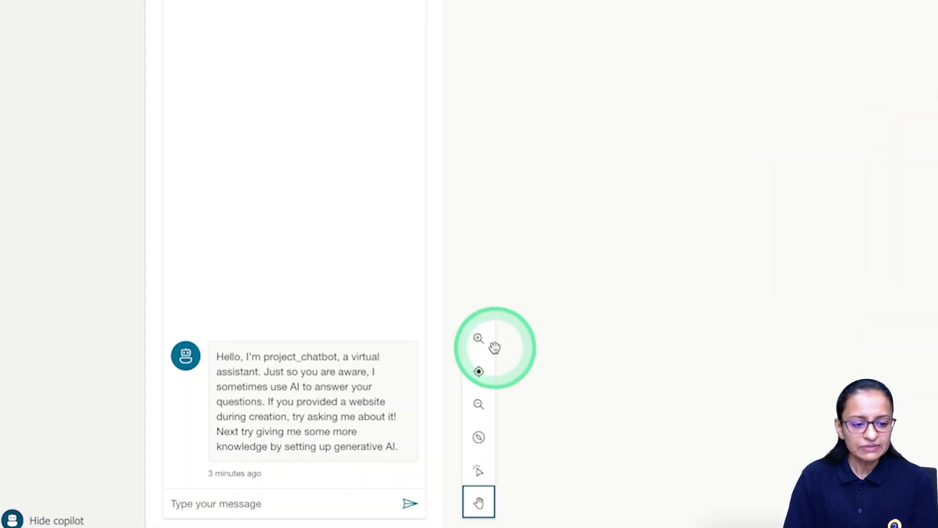
click(479, 341)
click(478, 342)
click(478, 341)
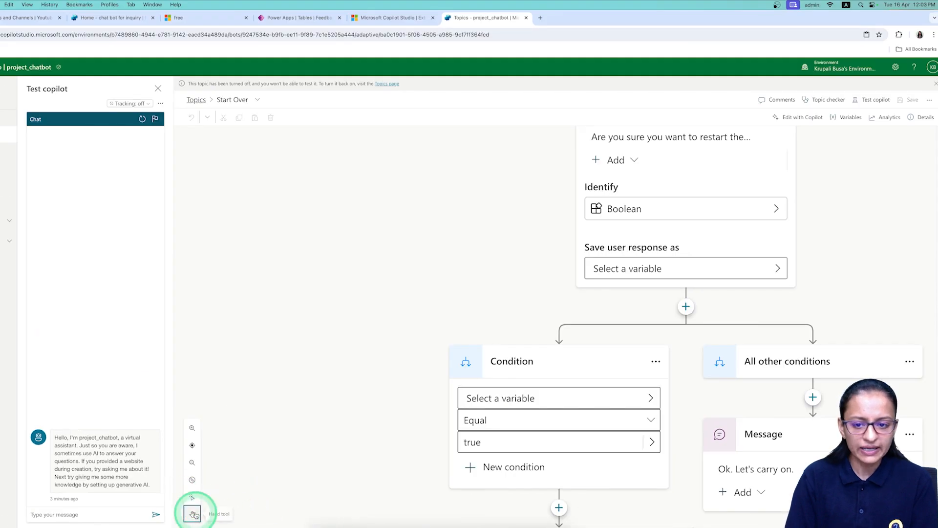
drag(477, 256, 473, 400)
scroll(691, 269, up, 1)
scroll(604, 267, down, 1)
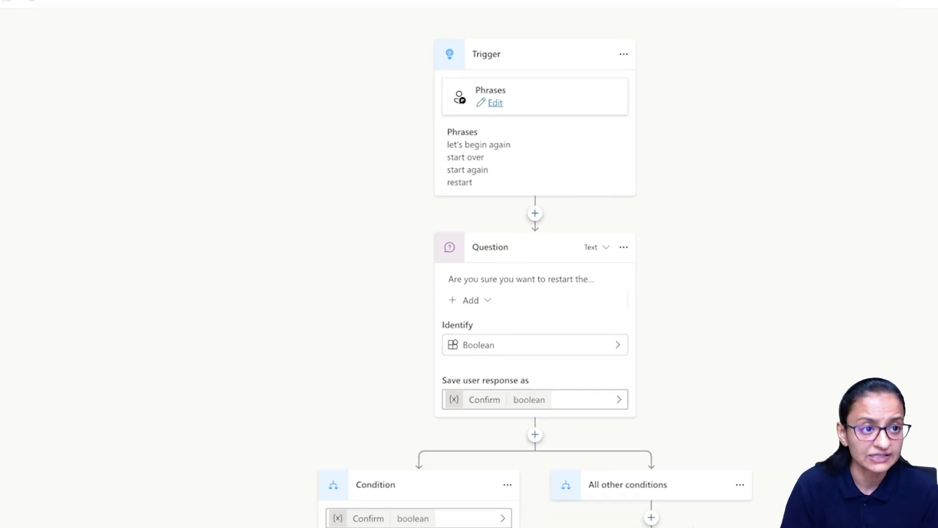
click(187, 19)
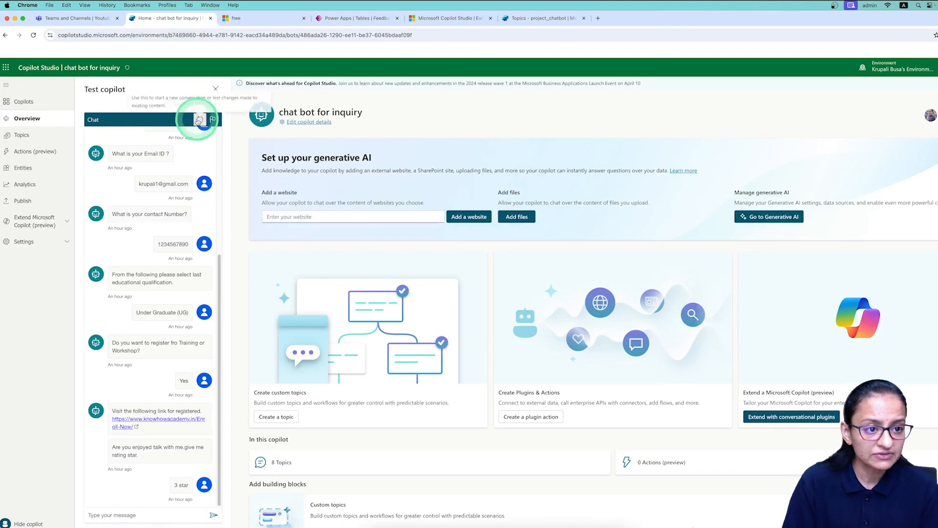
Restart the test chat and raise Chrome page zoom to about 175%.
click(199, 119)
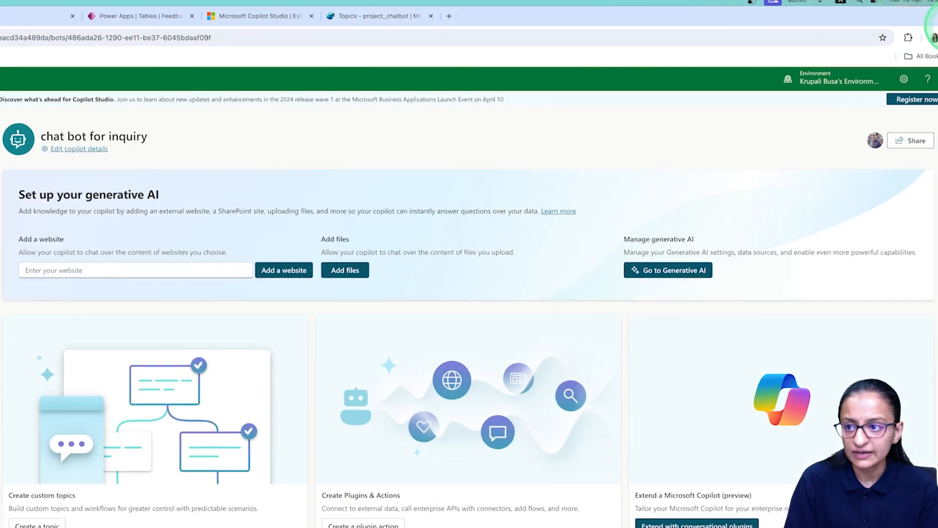
click(930, 39)
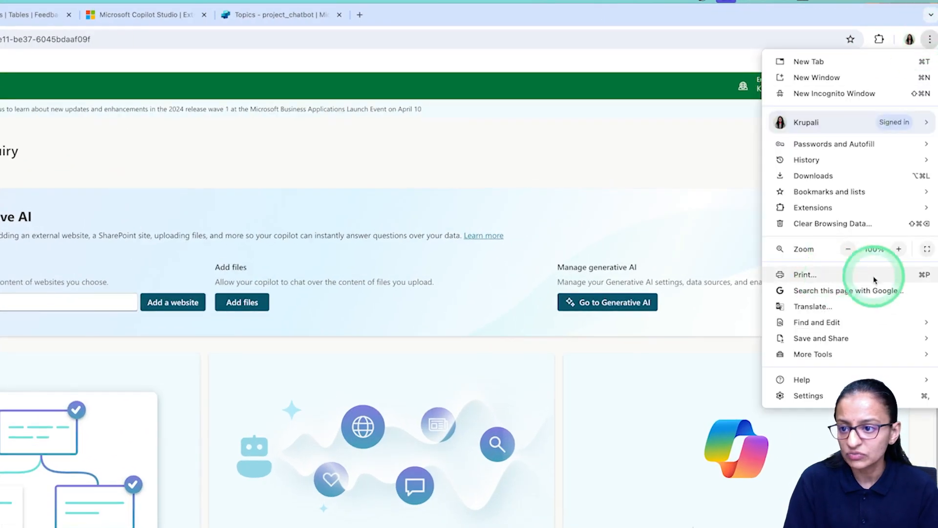
click(901, 251)
click(903, 253)
click(902, 253)
click(903, 253)
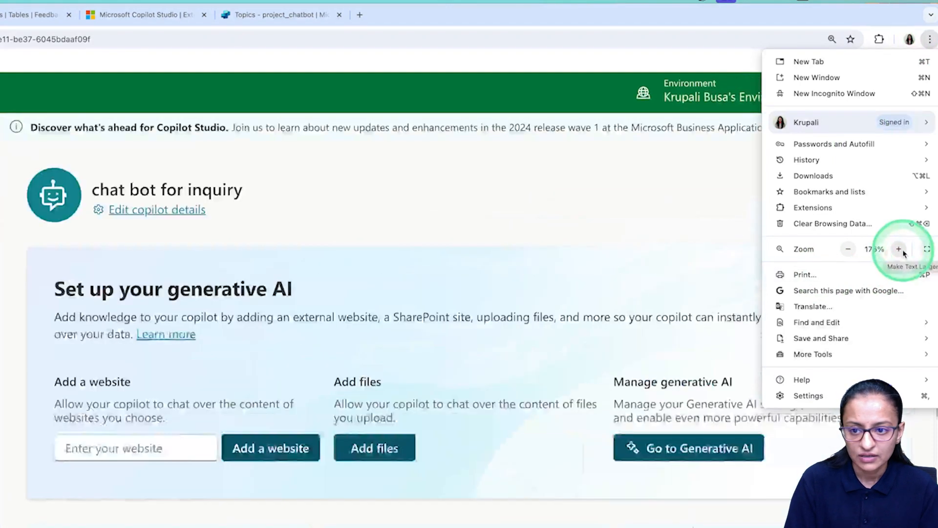
click(204, 500)
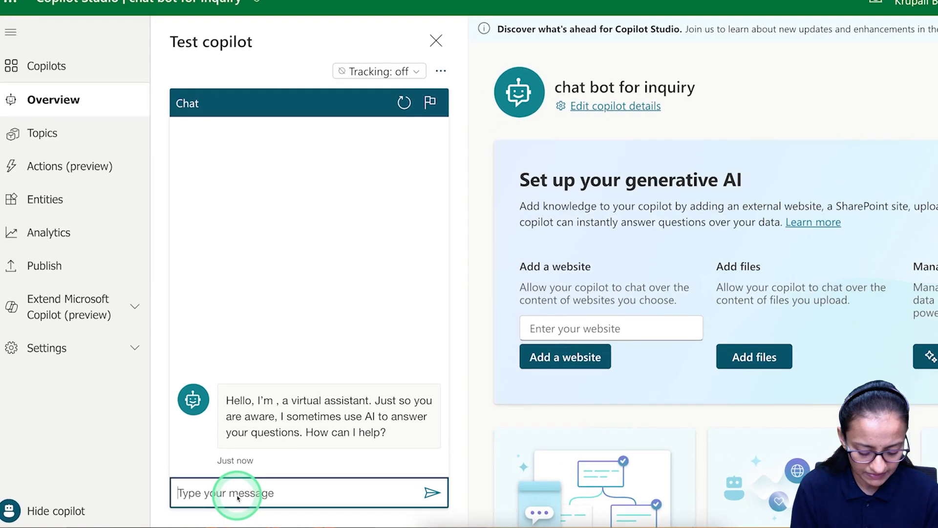
Send 'Hi' to the bot, then return to the project_chatbot topics tab.
text(Hi)
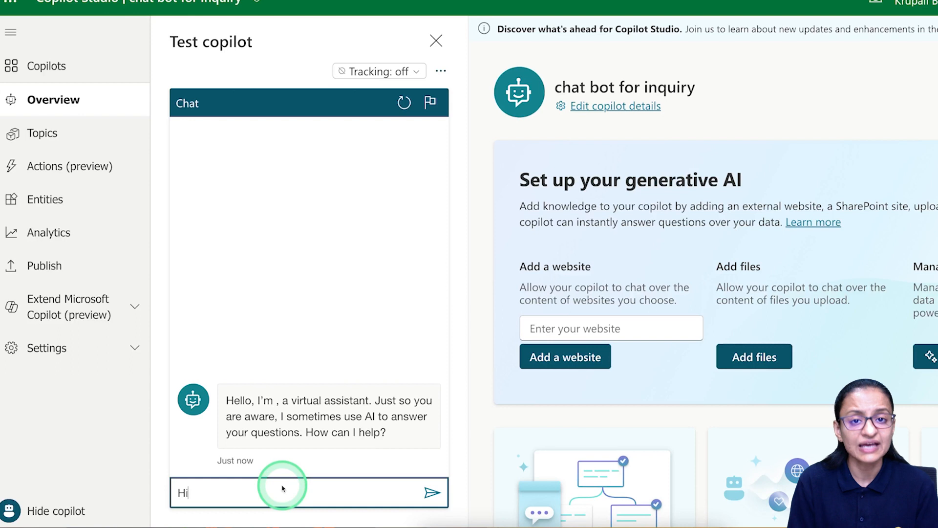
key(Return)
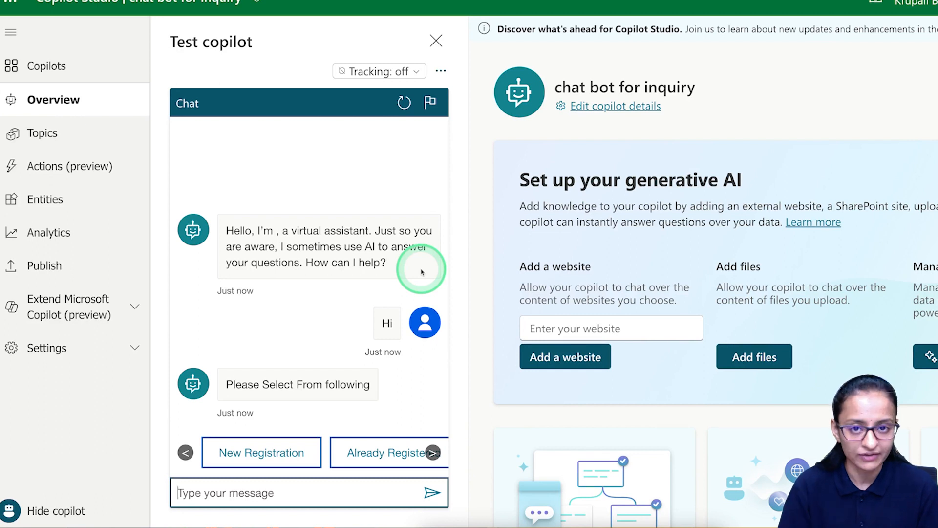
click(511, 19)
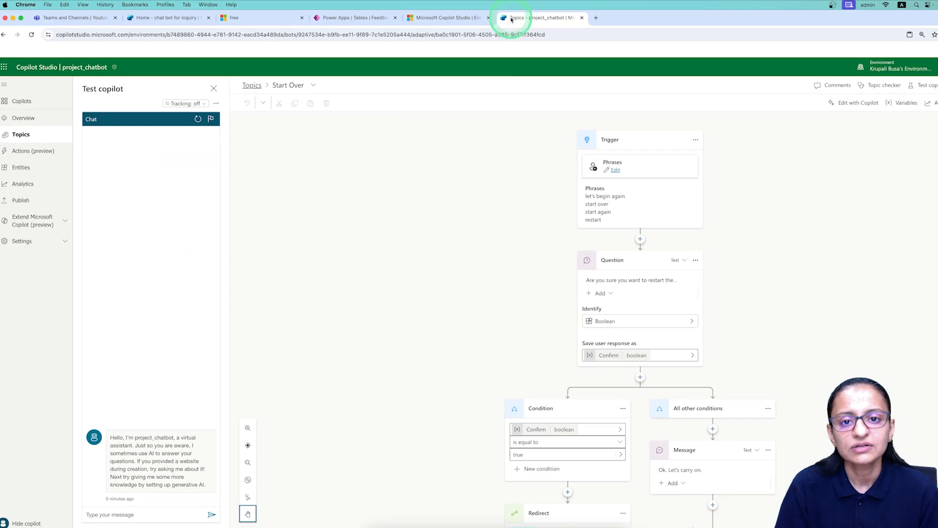
Reset Chrome page zoom step by step back to 100%.
key(super+equal)
key(super+equal)
key(super+equal)
key(super+equal)
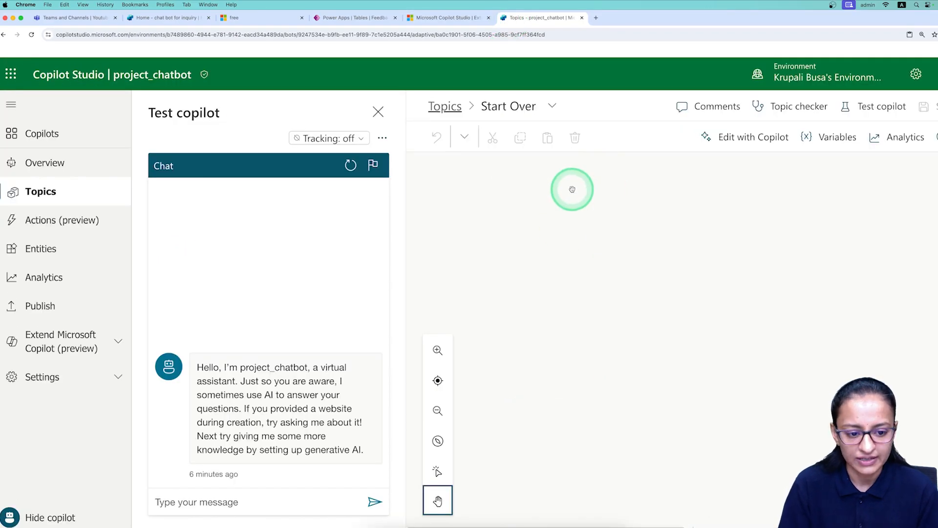
click(934, 18)
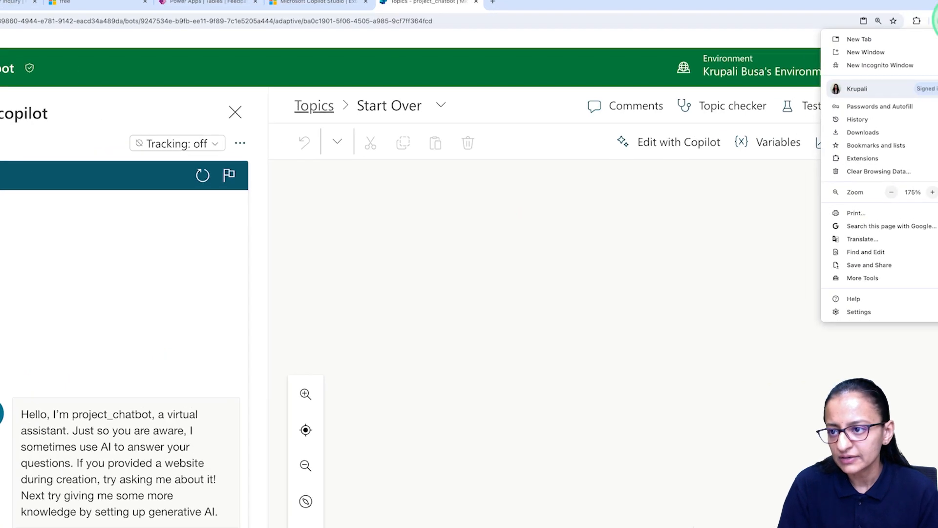
click(852, 206)
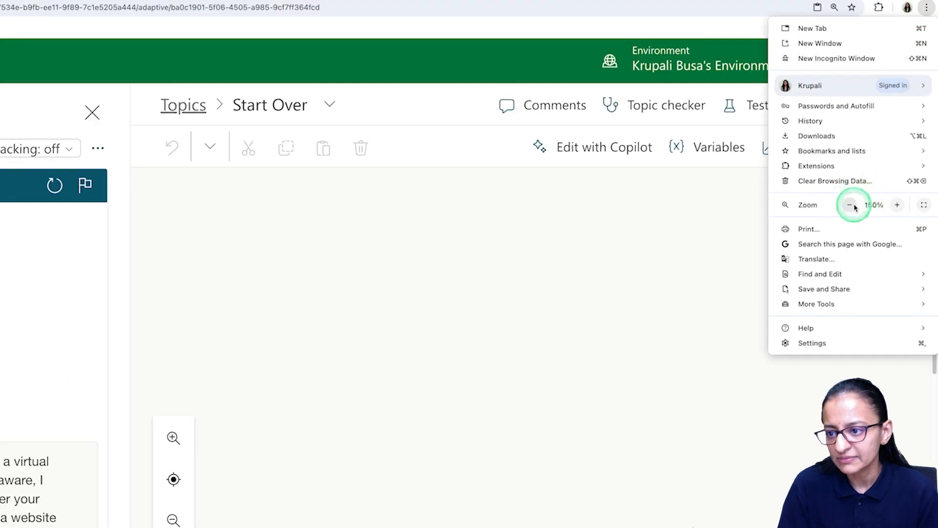
click(850, 205)
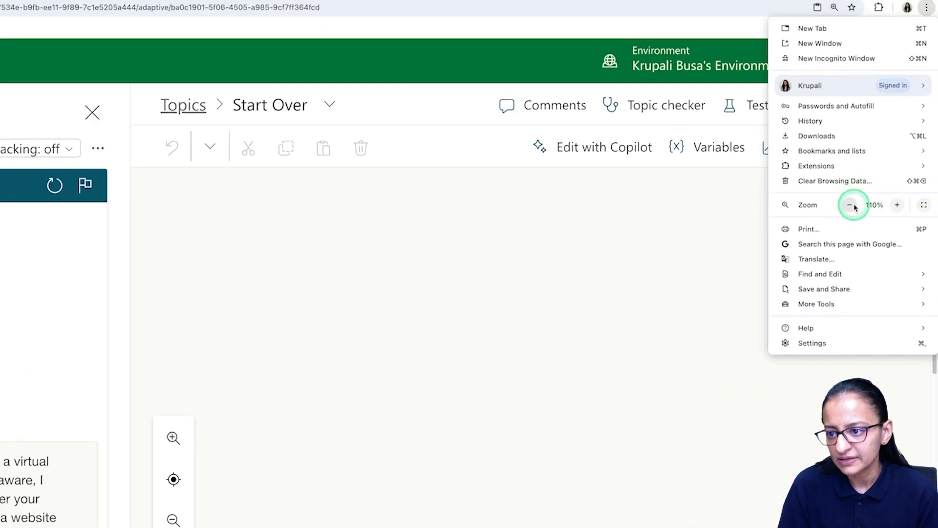
click(850, 205)
click(849, 207)
click(267, 510)
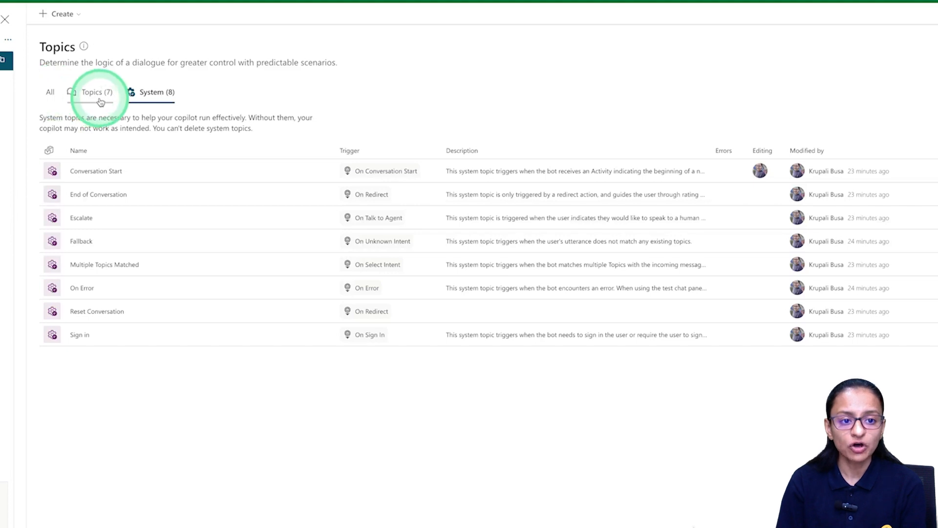
Browse the All, custom (7) and System (8) topic lists, finishing on the seven custom topics.
click(51, 92)
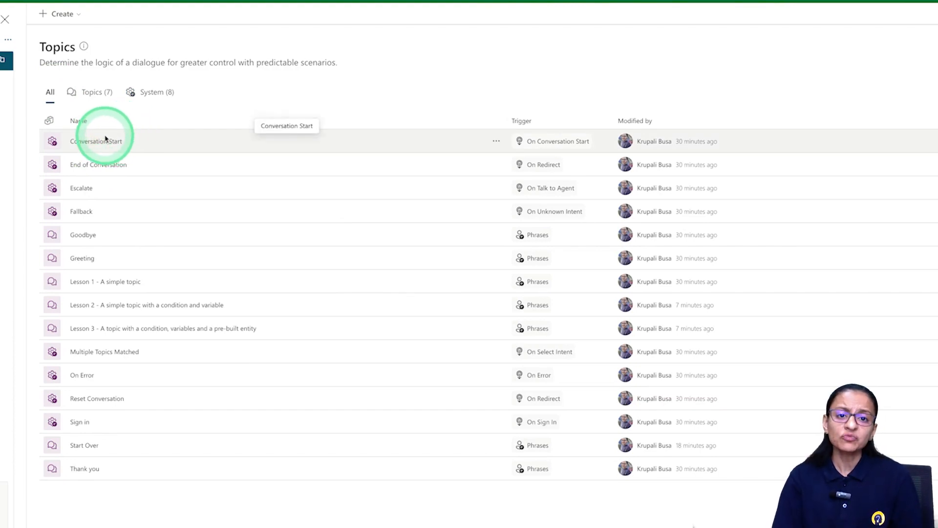
click(99, 100)
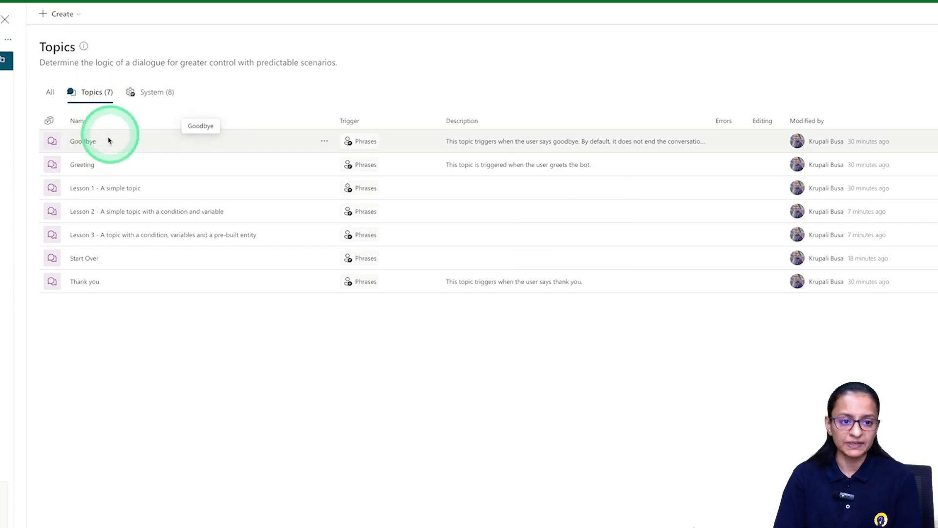
click(156, 97)
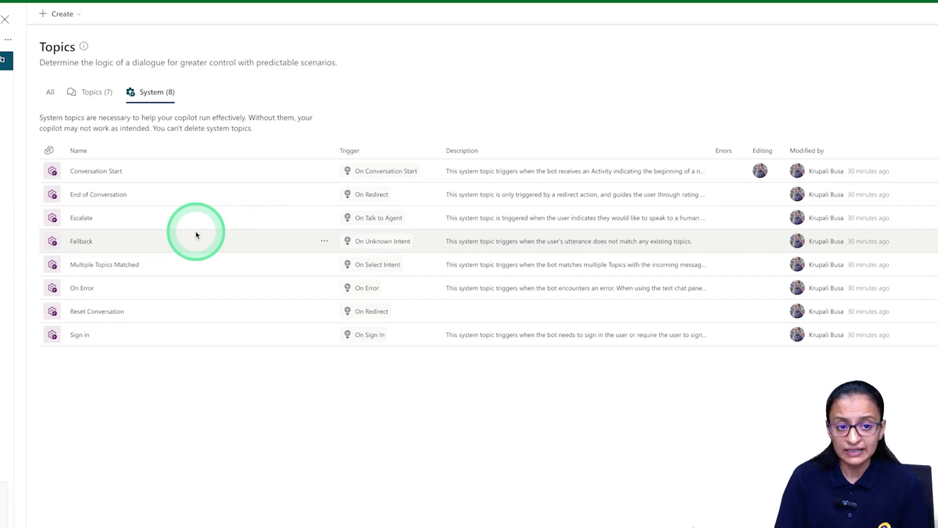
click(93, 95)
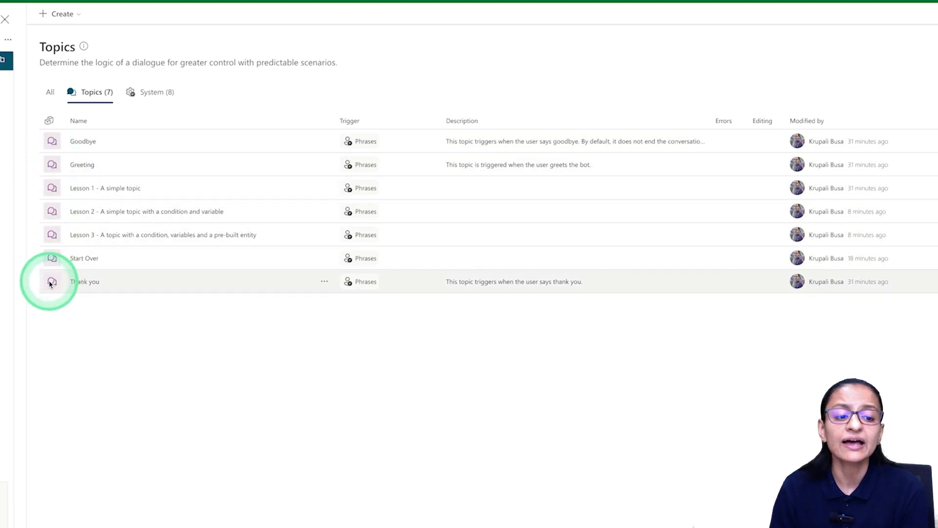
Turn off the Thank you, Start Over and Lesson 3 topics.
click(323, 282)
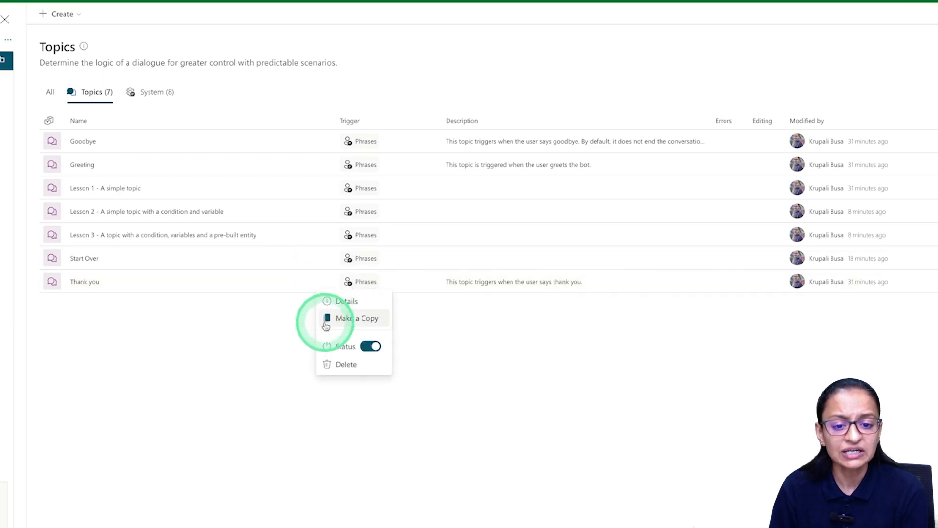
click(364, 345)
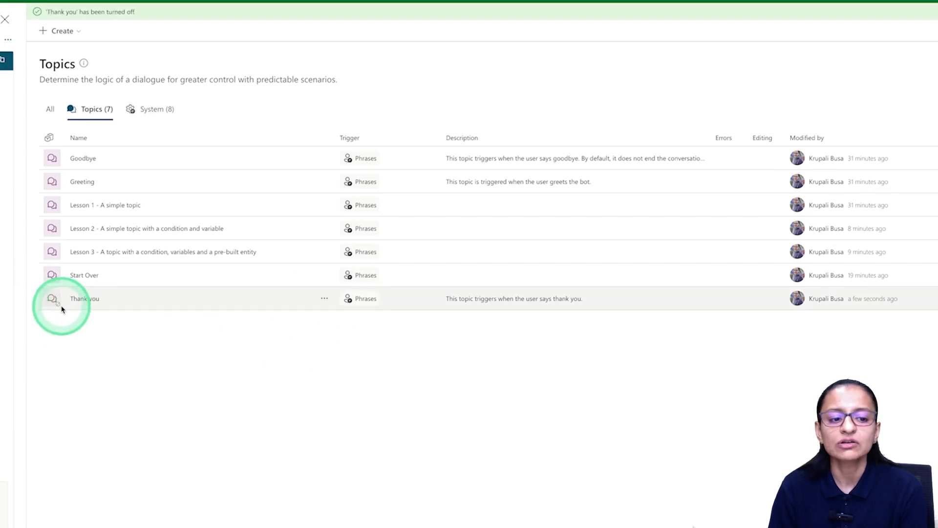
click(324, 275)
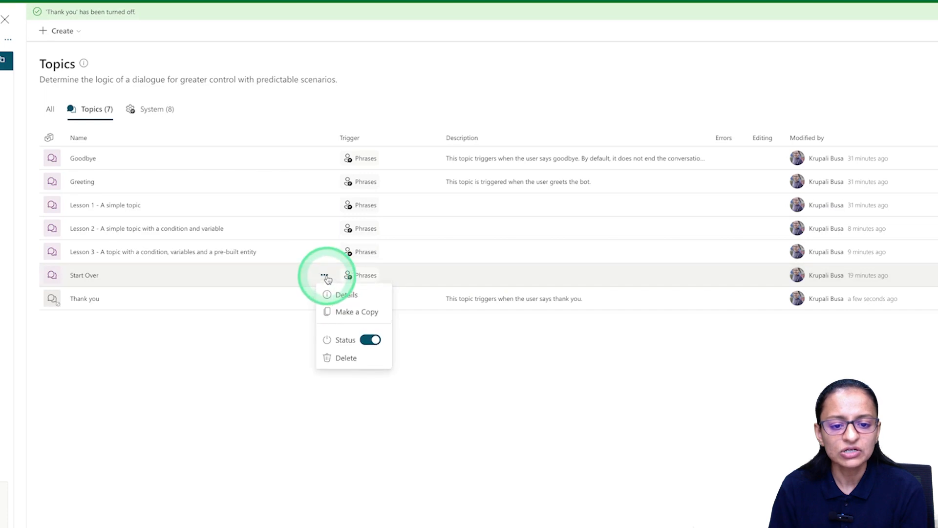
click(369, 339)
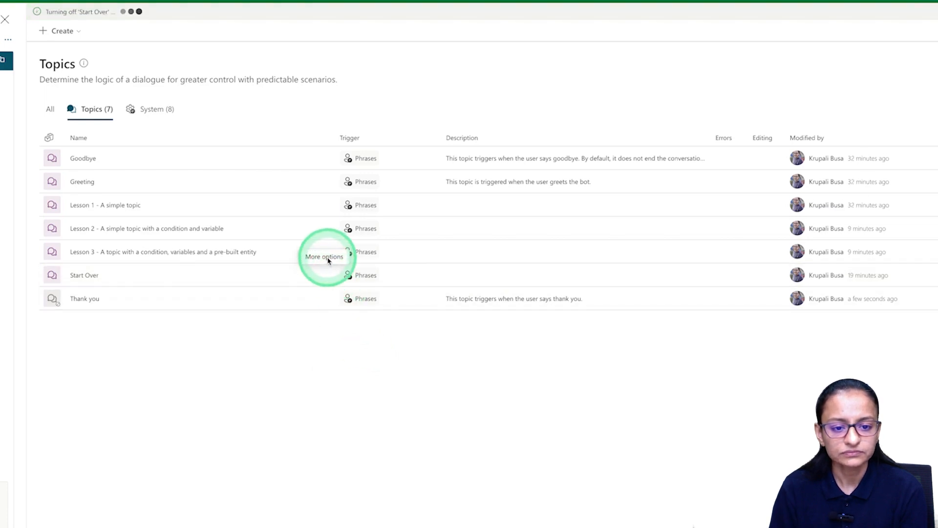
click(324, 252)
click(370, 315)
Turn off the Lesson 2, Lesson 1, Greeting and Goodbye topics.
click(325, 229)
click(371, 290)
click(325, 205)
click(369, 268)
click(324, 204)
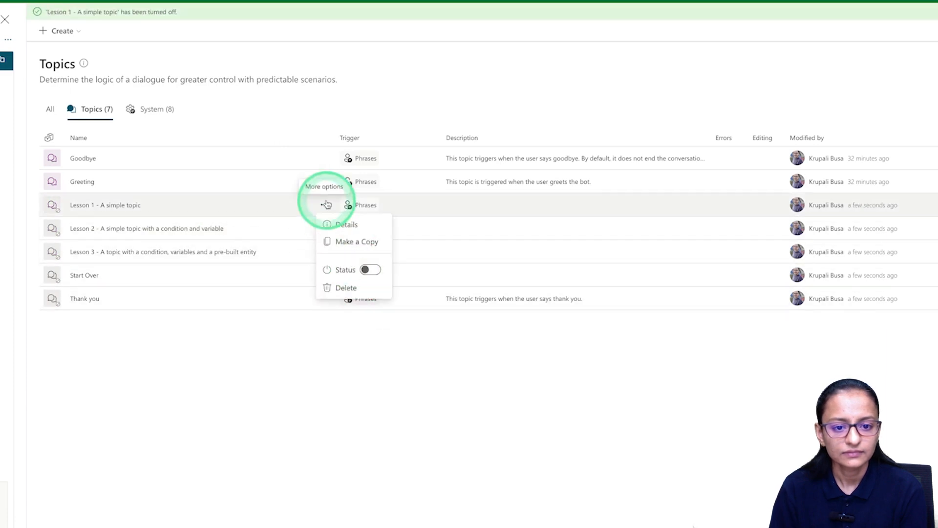
click(325, 181)
click(370, 246)
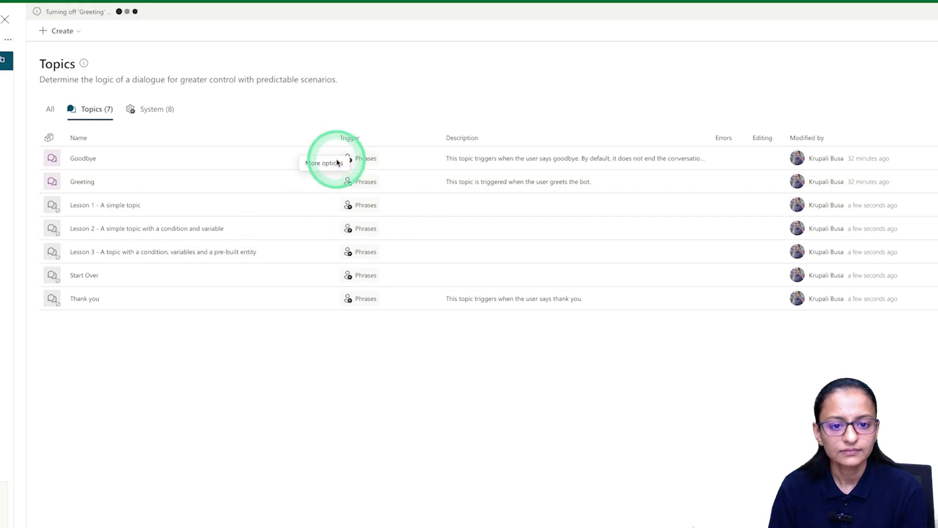
click(325, 157)
click(371, 221)
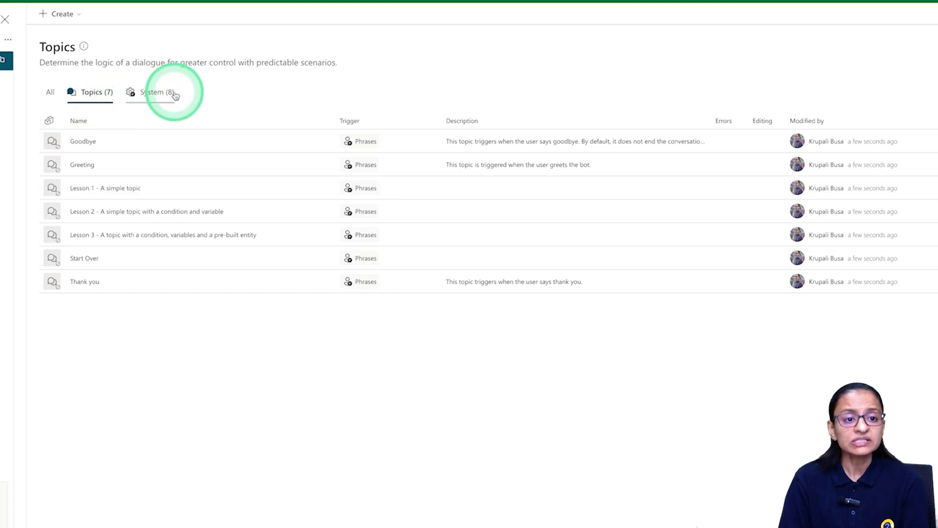
Zoom Chrome to 150% and open the Conversation Start topic from the test chat's greeting.
click(156, 93)
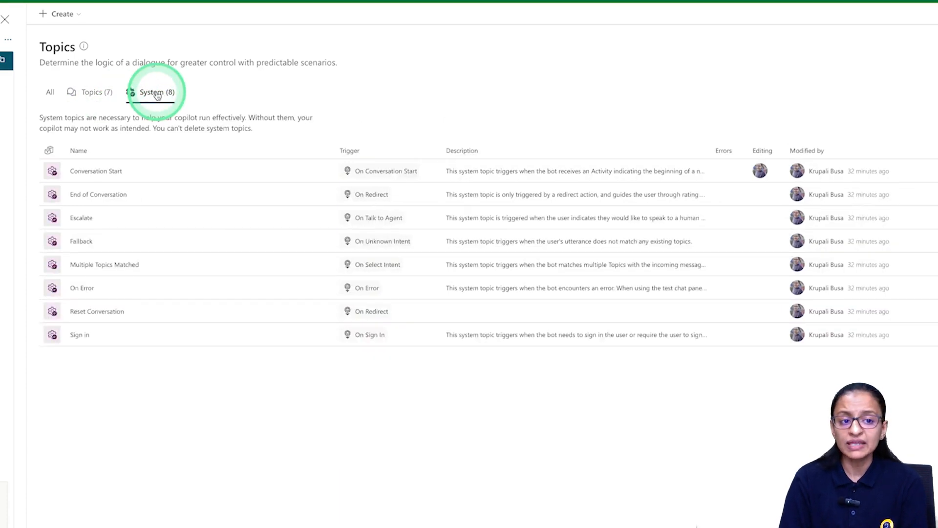
click(96, 96)
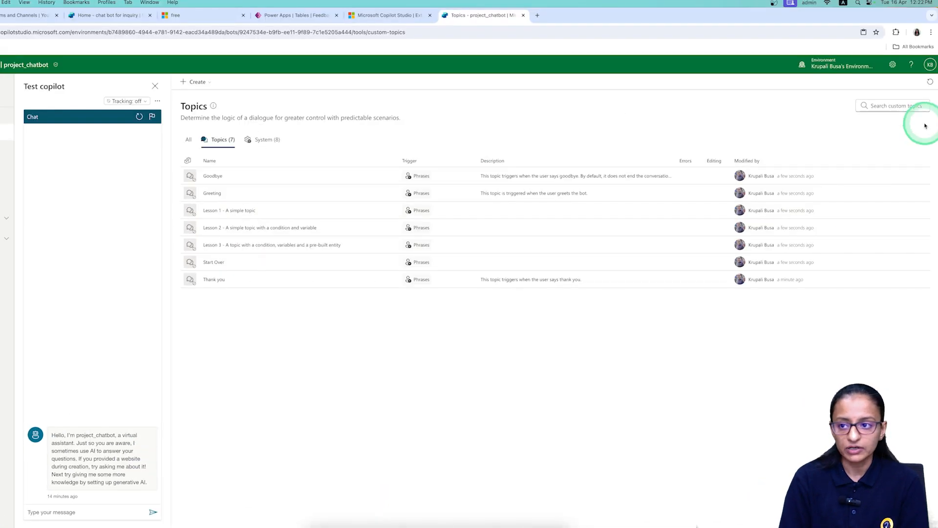
click(930, 33)
click(909, 177)
click(909, 177)
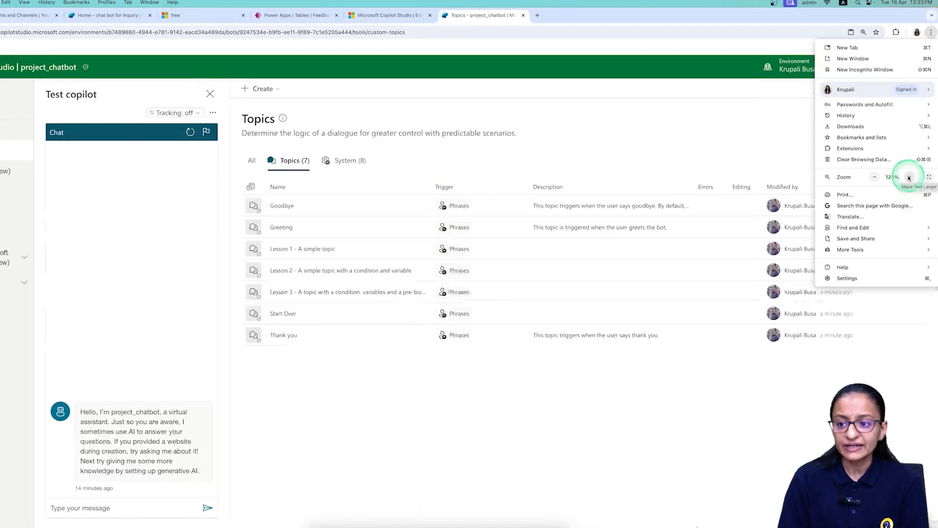
click(909, 178)
click(909, 177)
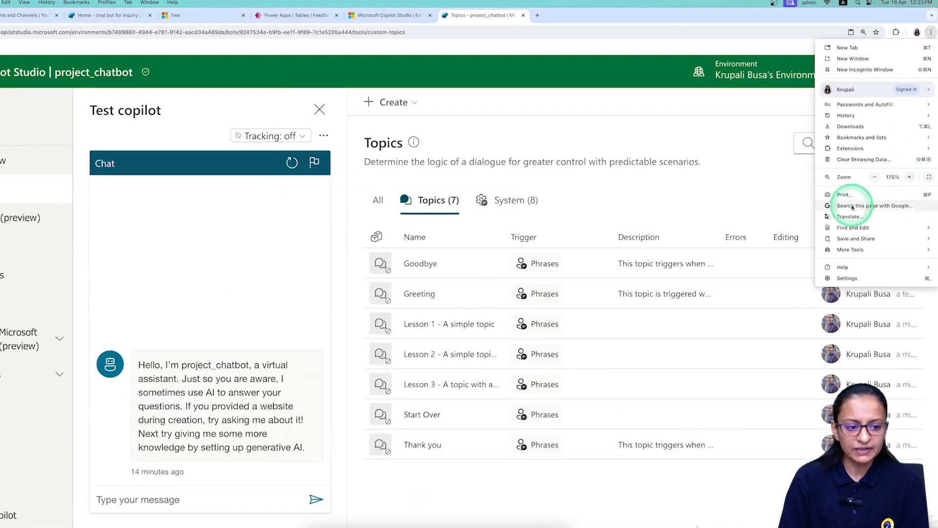
click(699, 104)
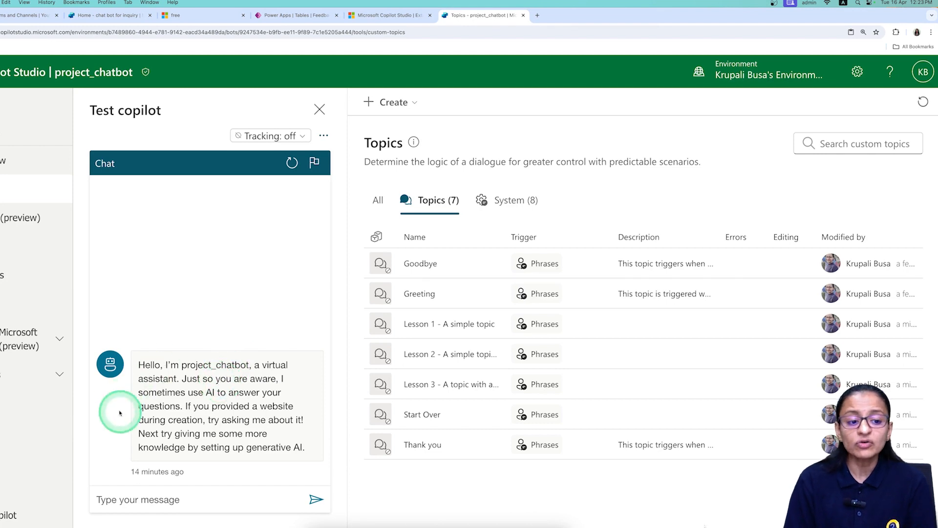
double_click(218, 408)
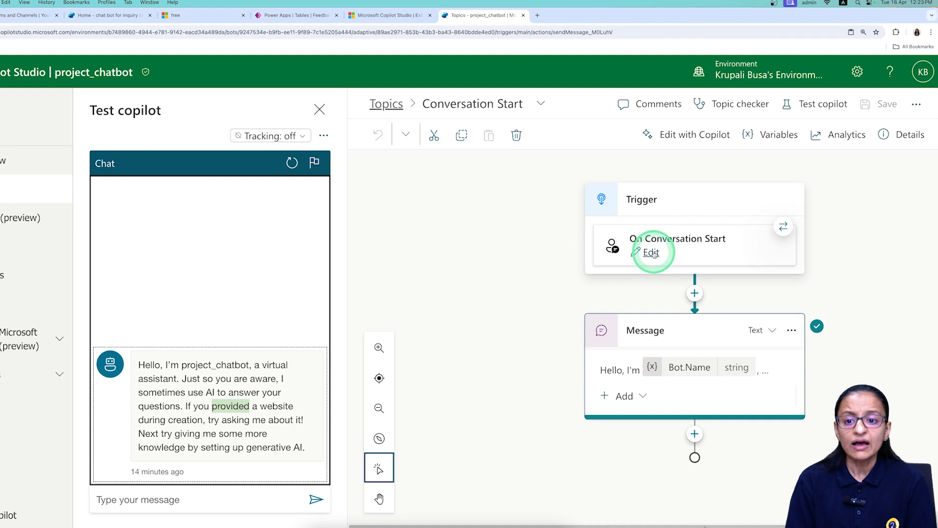
Inspect the On Conversation Start trigger, restart the test chat, and begin editing the greeting message.
click(652, 252)
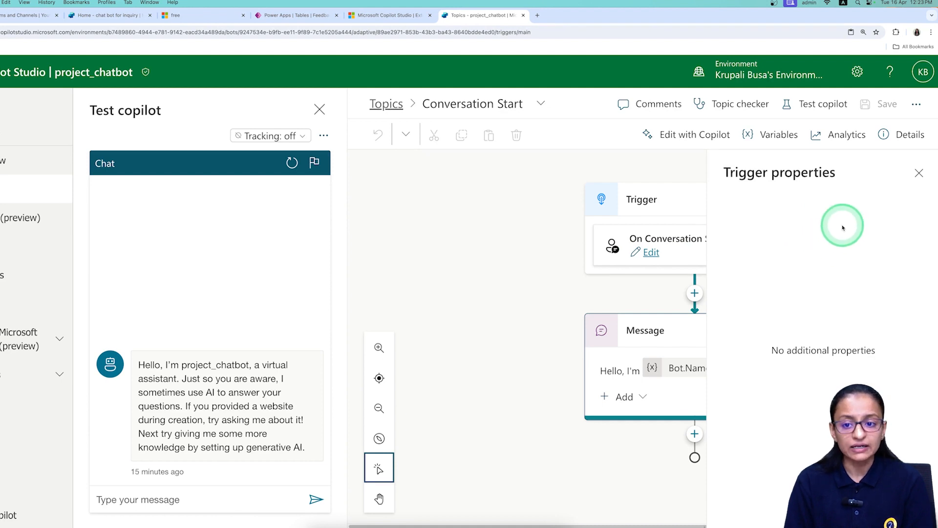
click(919, 173)
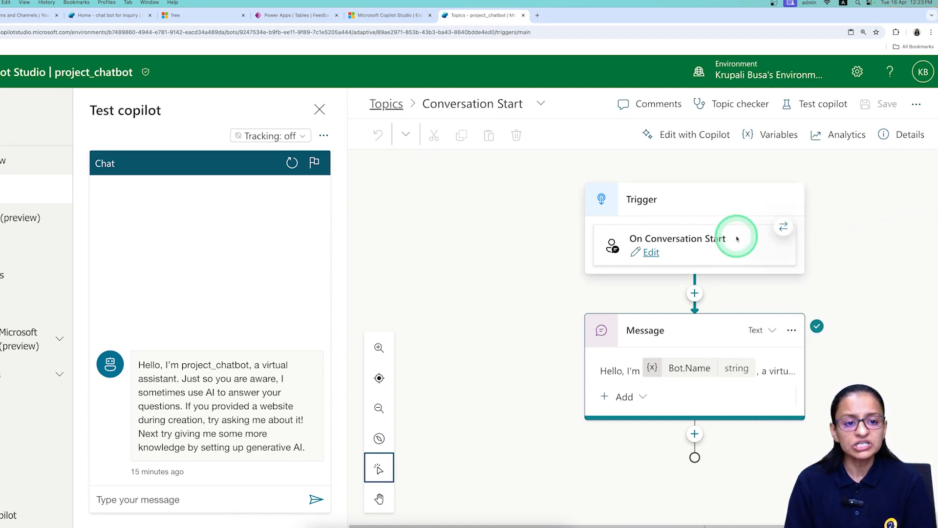
click(288, 166)
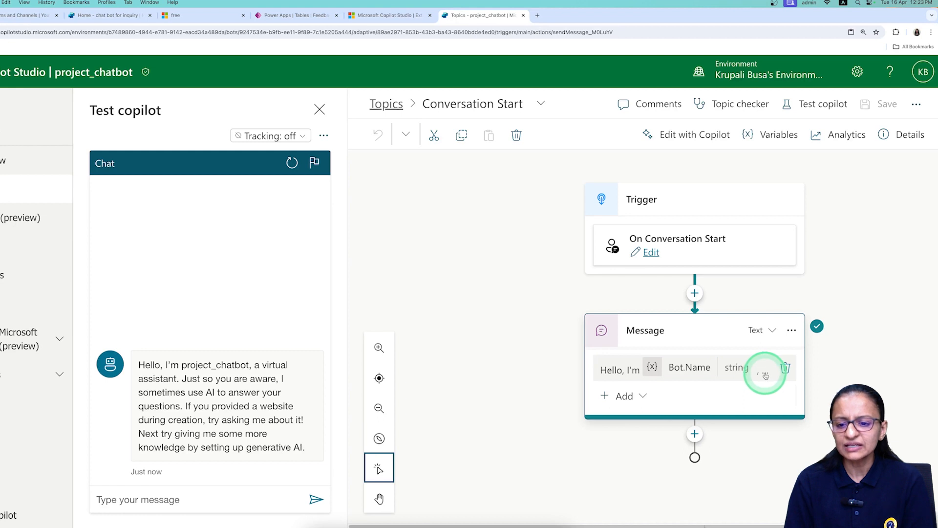
drag(473, 524, 555, 516)
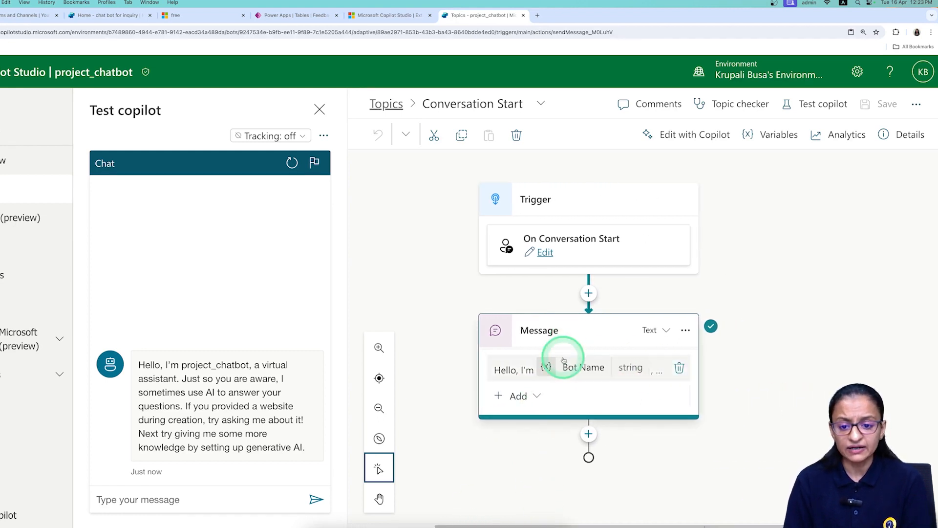
click(516, 369)
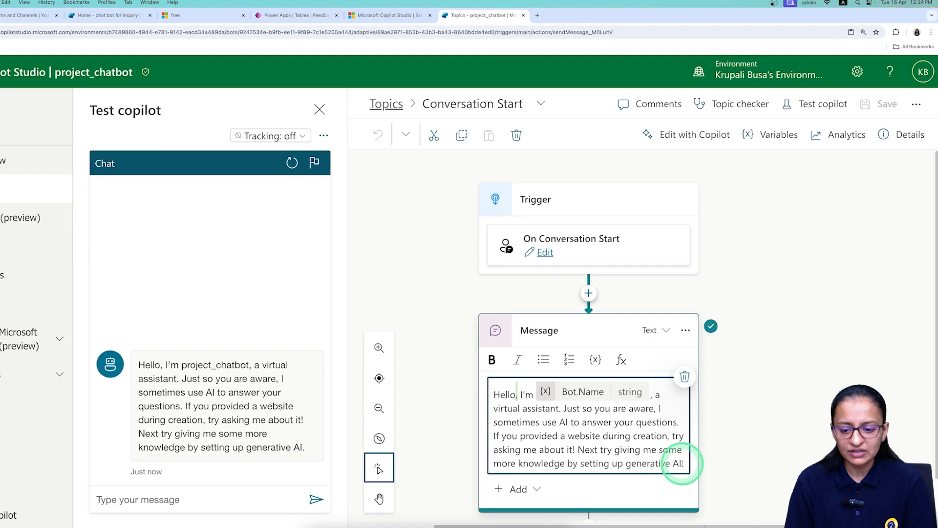
Delete the greeting text from 'Just so you are aware' to the end.
drag(683, 463, 565, 432)
drag(565, 415, 564, 410)
key(BackSpace)
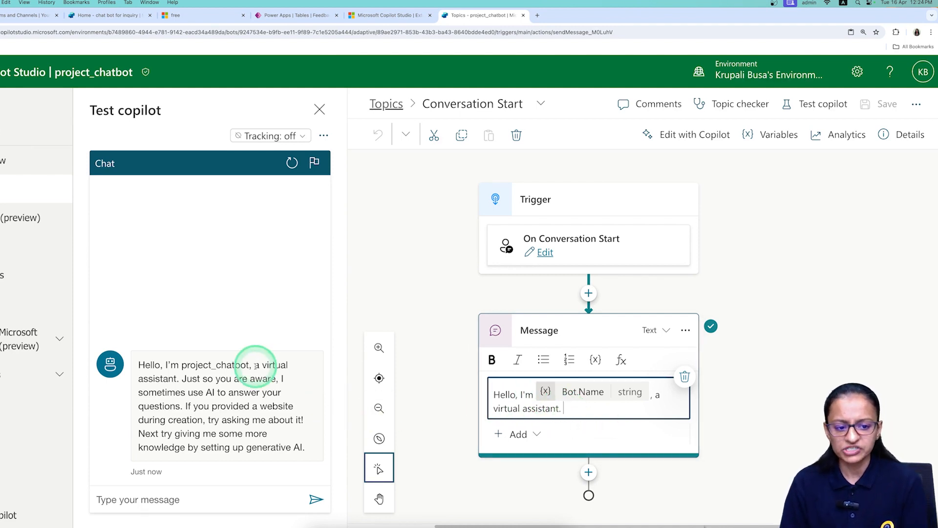
Append 'Kindly say hello or hi to start conversation with me.' and save the topic.
click(642, 417)
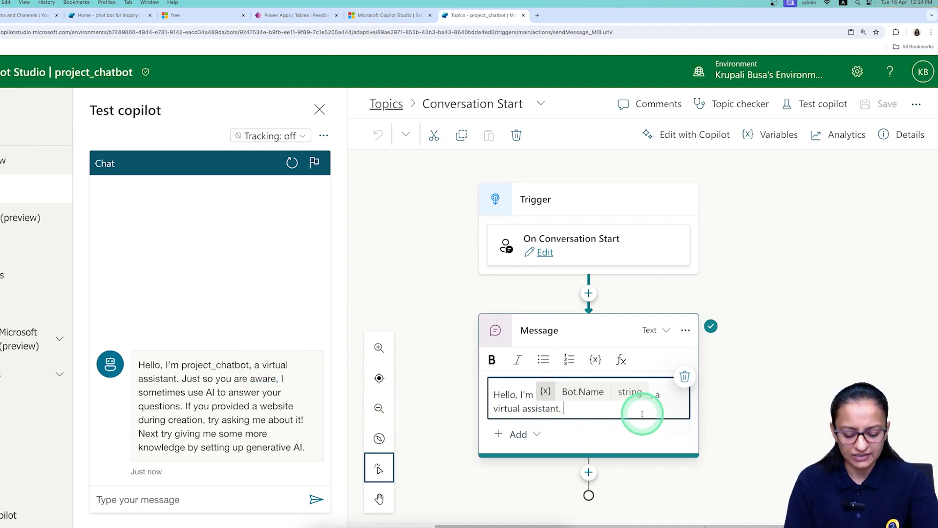
text(Kindly a)
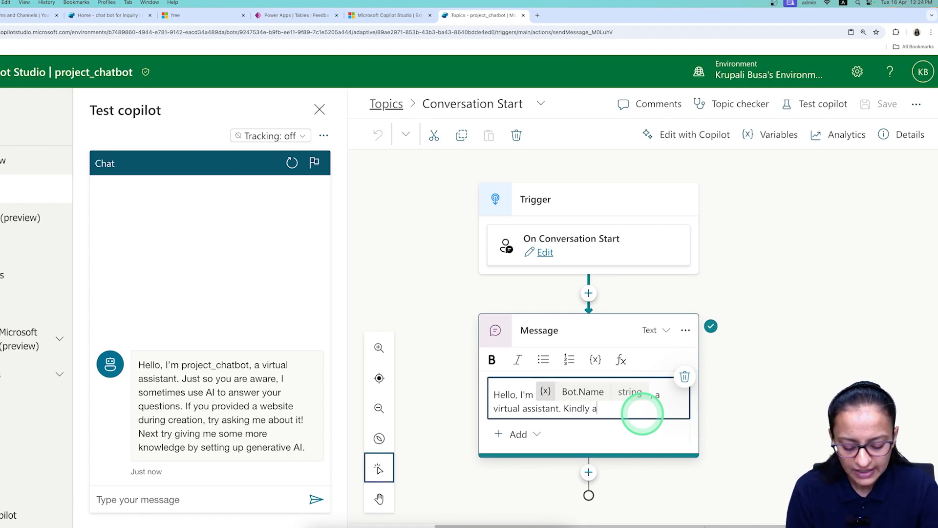
text(sk)
key(BackSpace)
key(BackSpace)
key(BackSpace)
text(say hello or hi to start conversation with me)
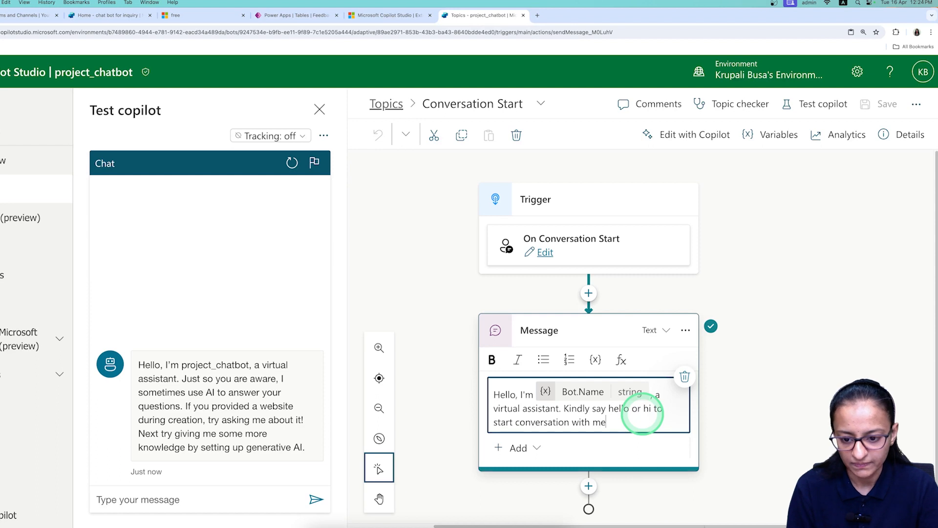
text(.)
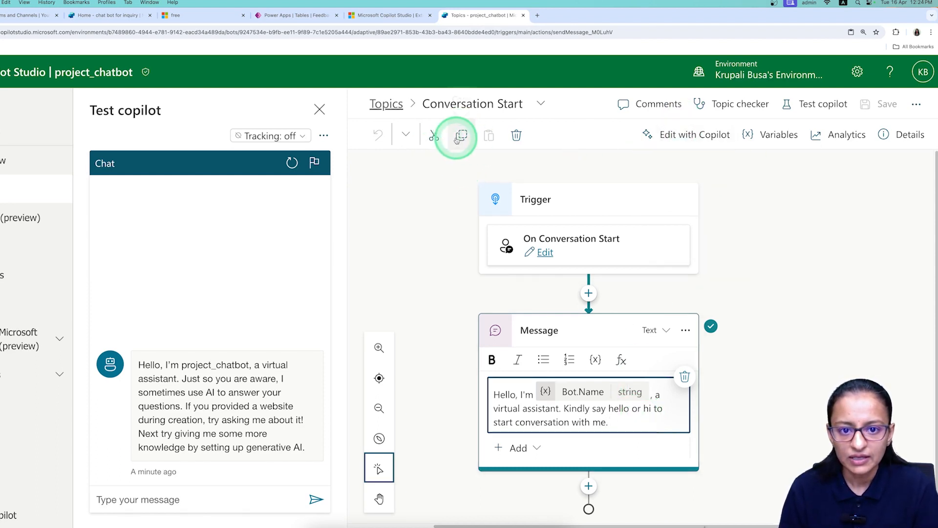
click(452, 237)
click(884, 105)
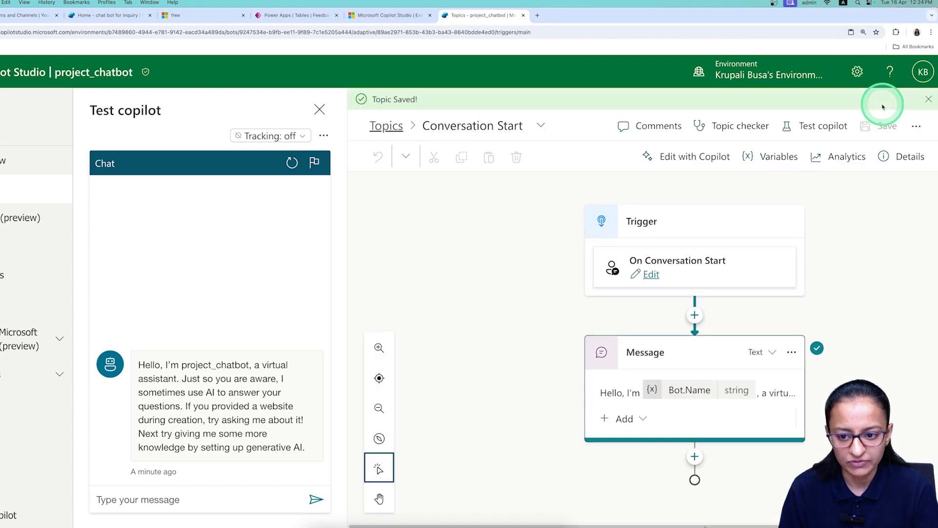
Restart the test chat to show the shortened greeting, then send 'hi' to the bot.
click(291, 165)
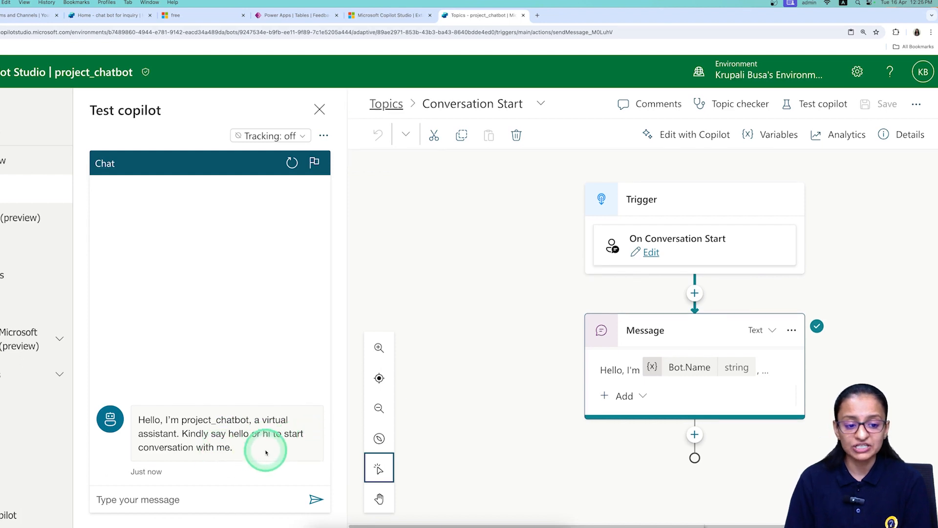
click(180, 499)
text(h)
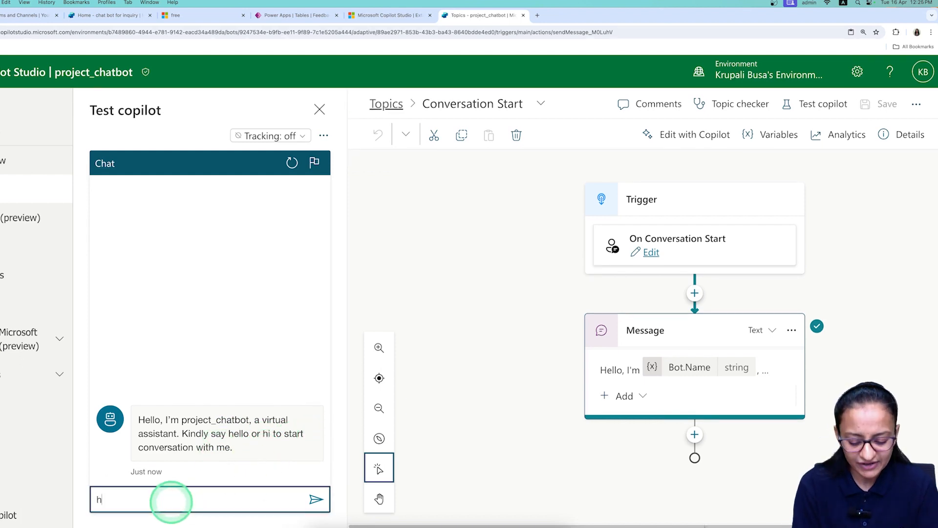
text(i)
key(Return)
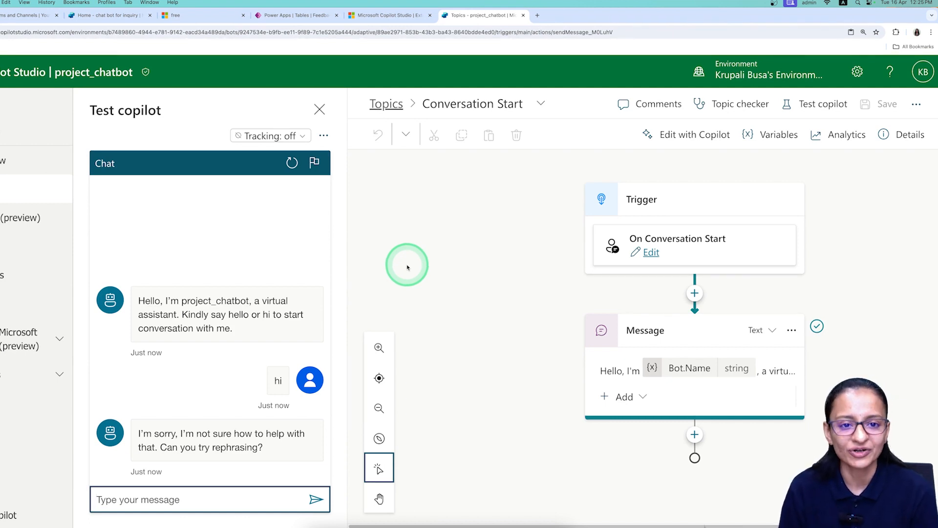
From the Topics list, create a new topic from blank.
click(387, 105)
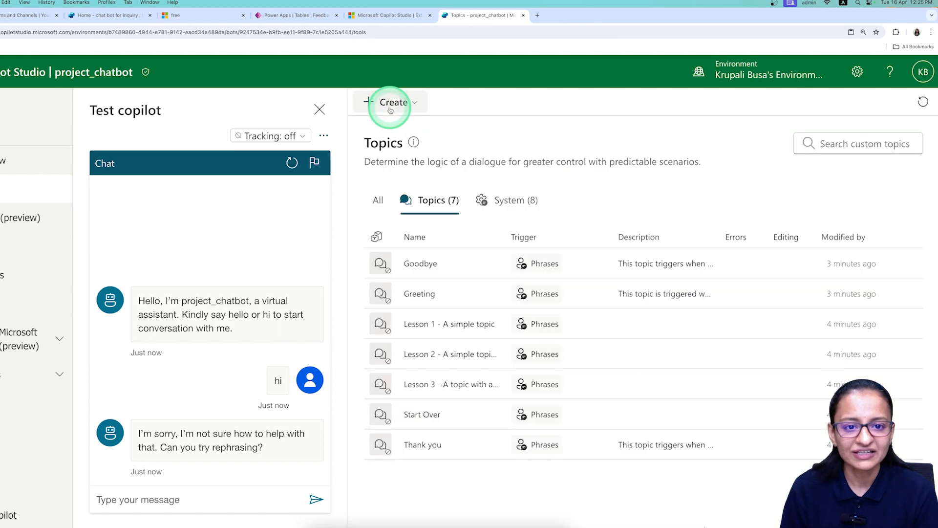
click(370, 104)
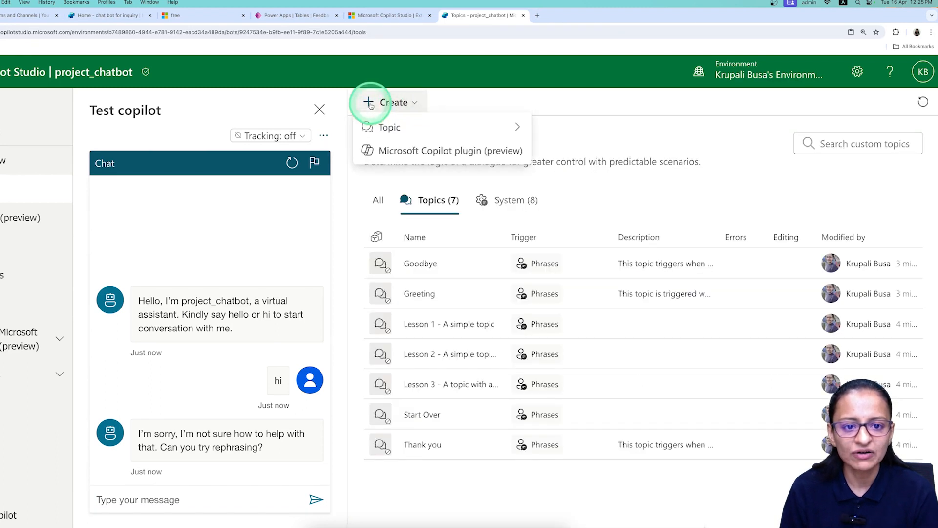
click(369, 126)
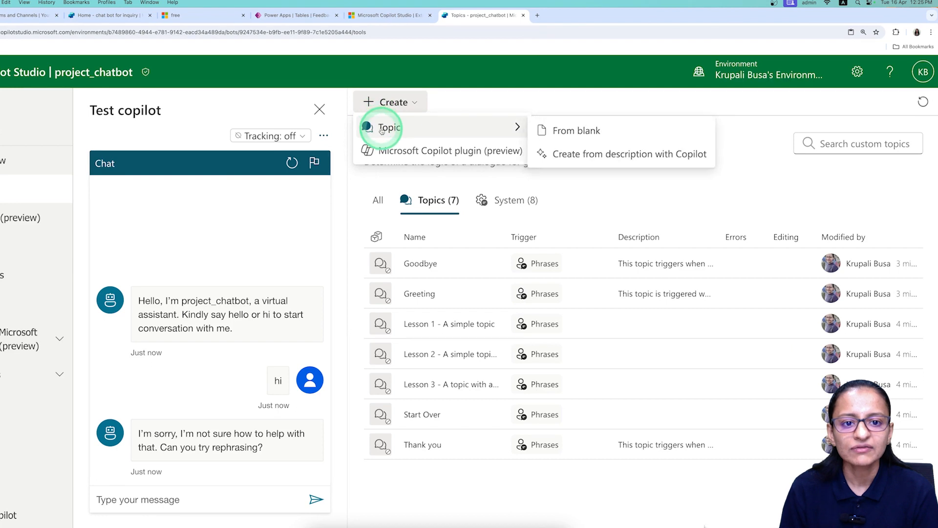
click(379, 126)
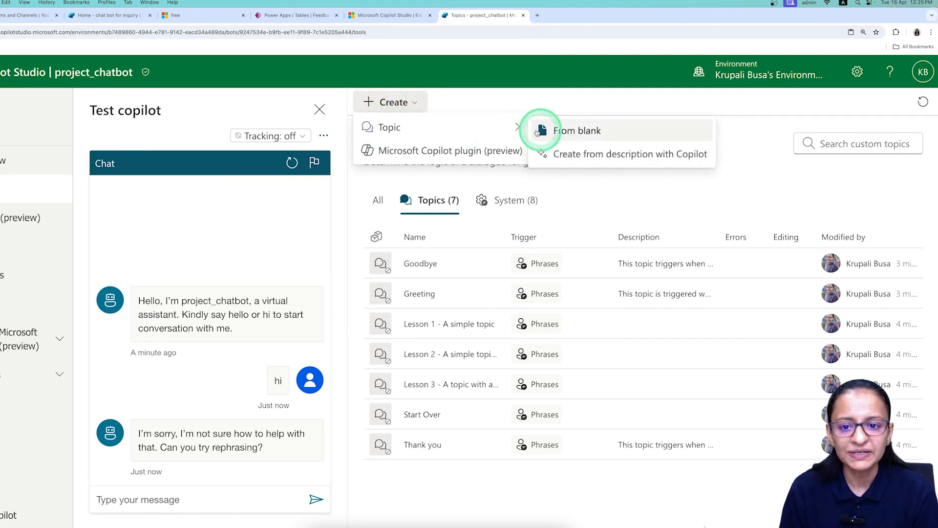
click(572, 132)
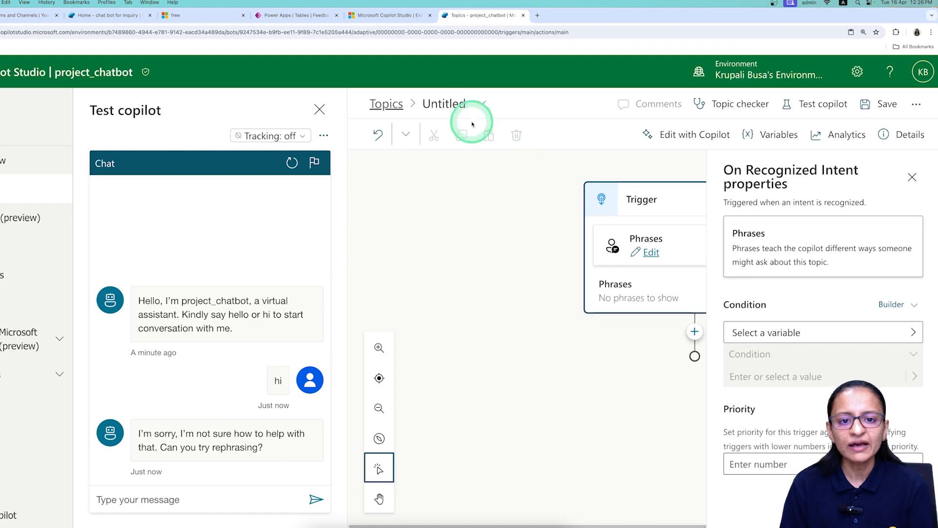
Rename the Untitled topic to 'chat_for_chatbot' and close the Properties pane.
click(444, 105)
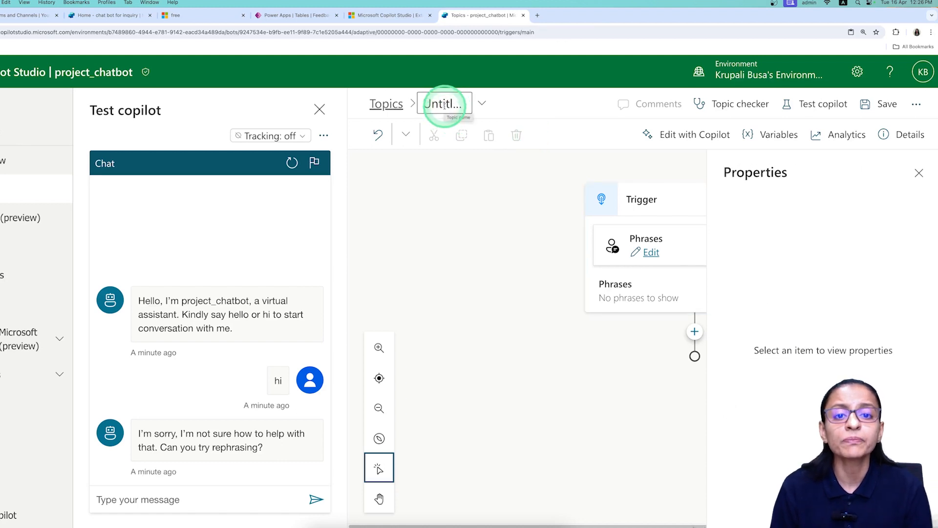
double_click(445, 105)
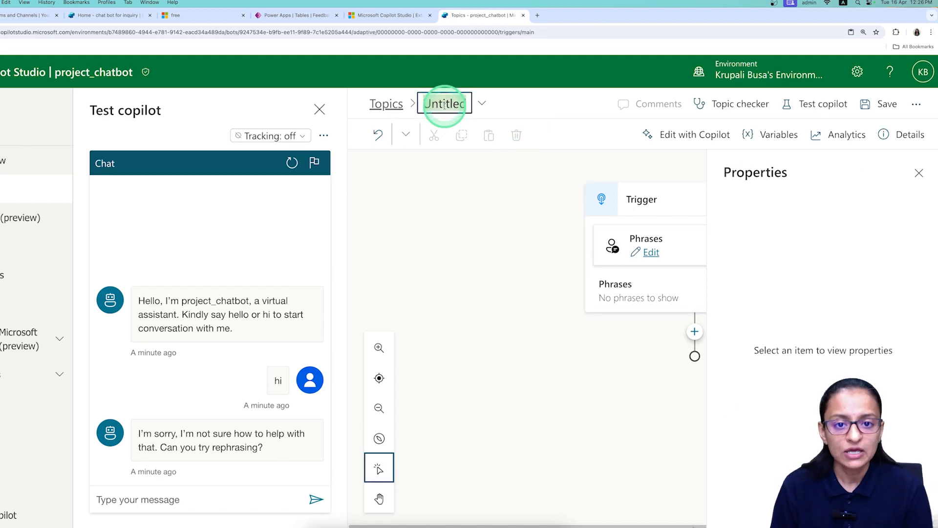
key(BackSpace)
text(chat_for_chatbot)
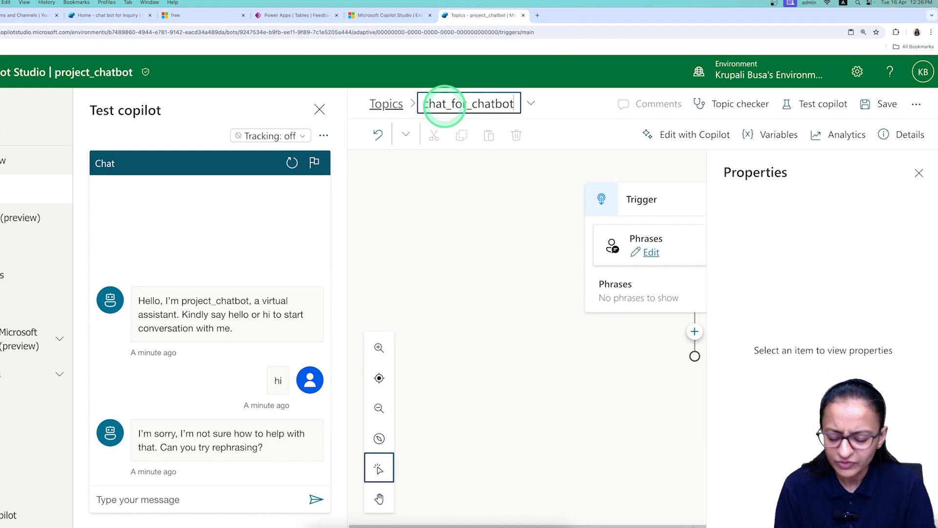
key(Return)
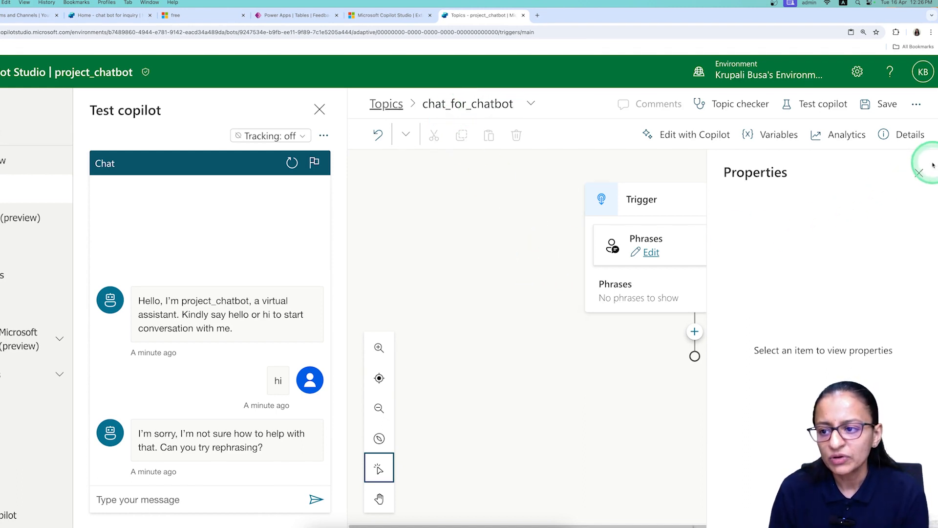
click(920, 174)
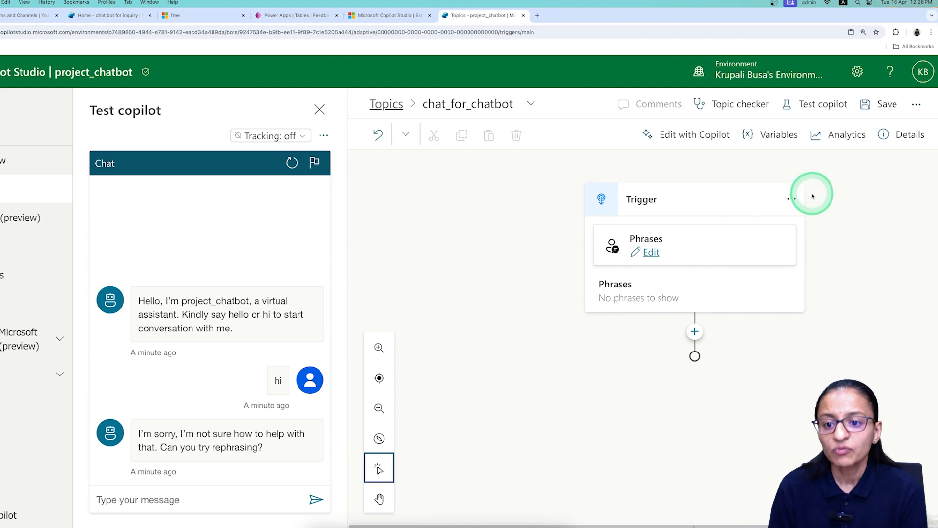
Add the trigger phrases 'hi', 'HI' and 'Hi', then save the topic.
click(652, 253)
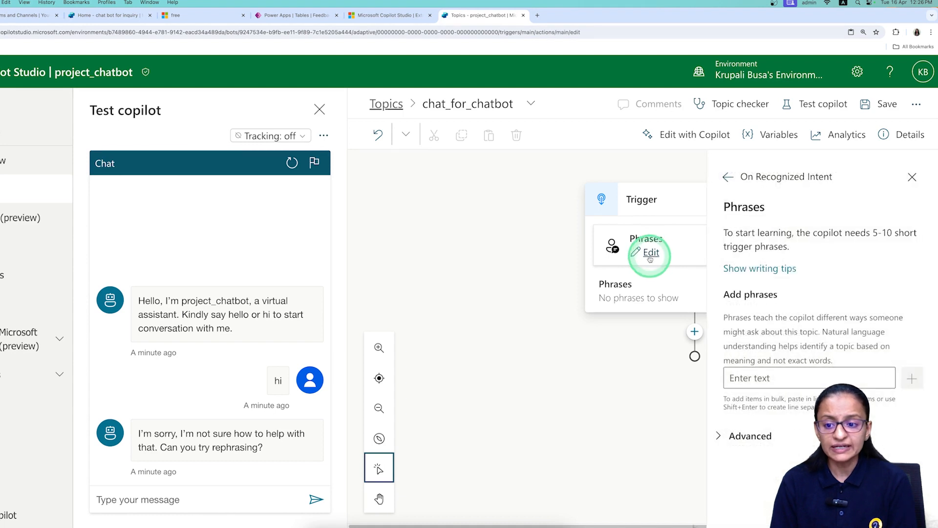
click(761, 373)
text(hi)
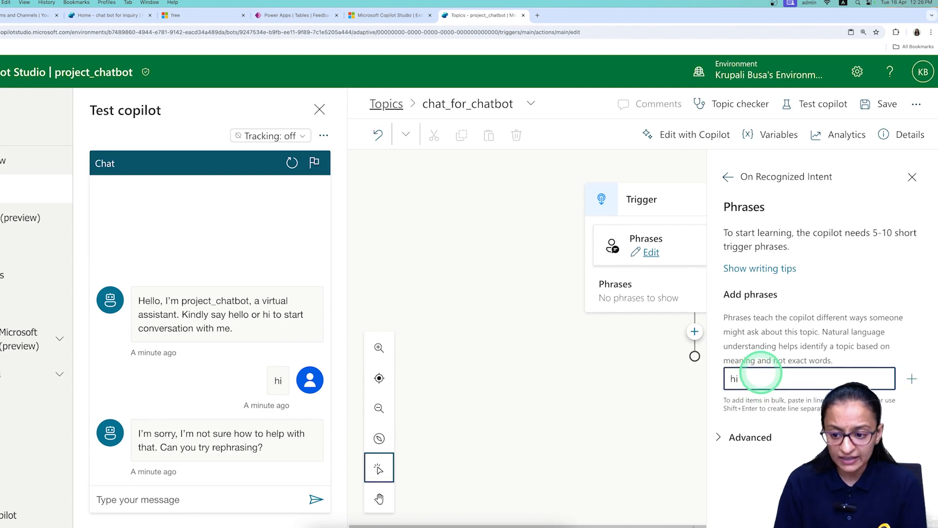
click(911, 379)
click(766, 381)
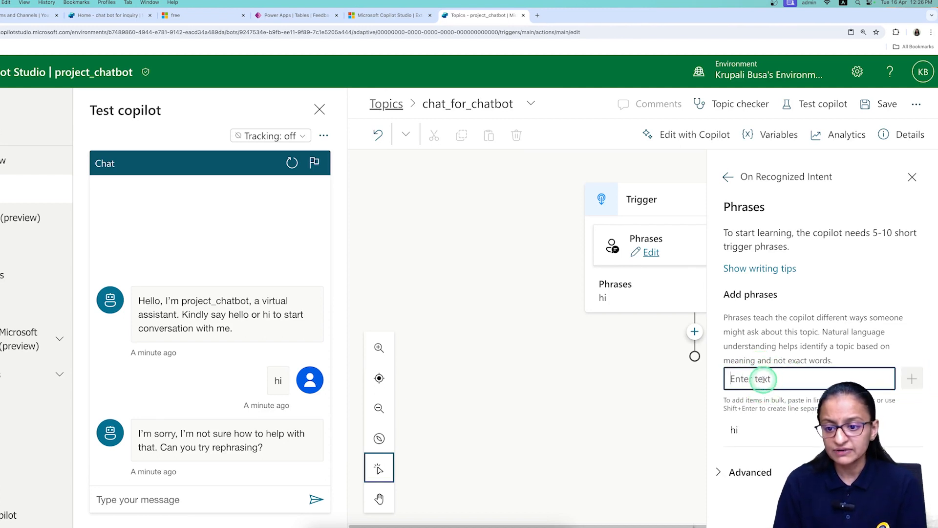
text(HI)
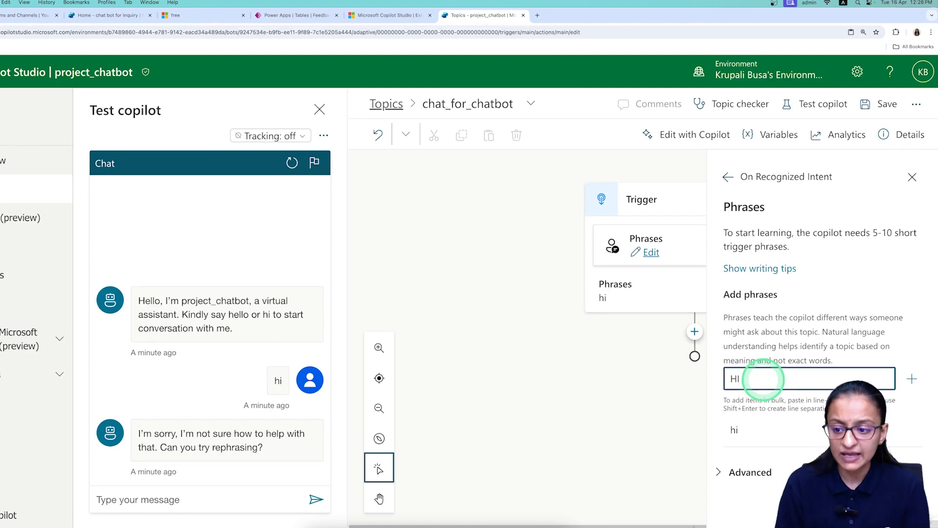
click(912, 378)
click(764, 382)
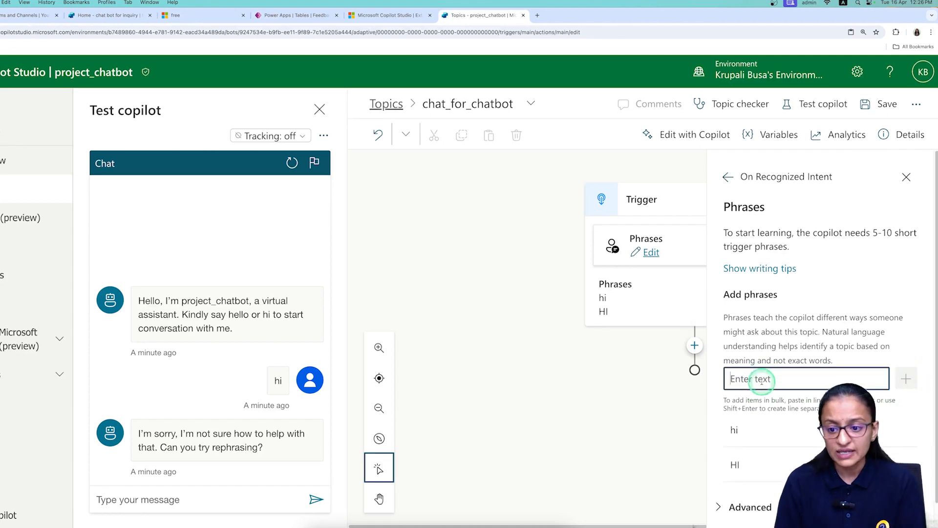
text(Hi)
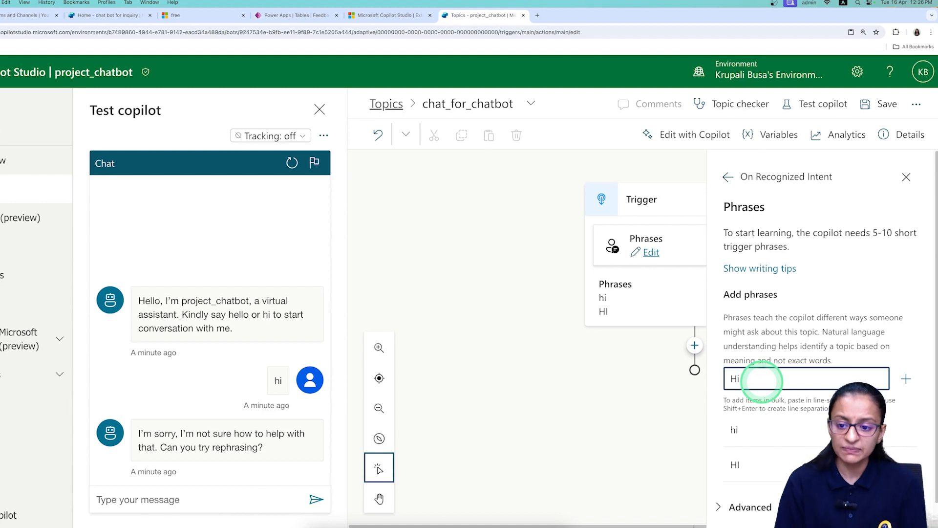
click(905, 379)
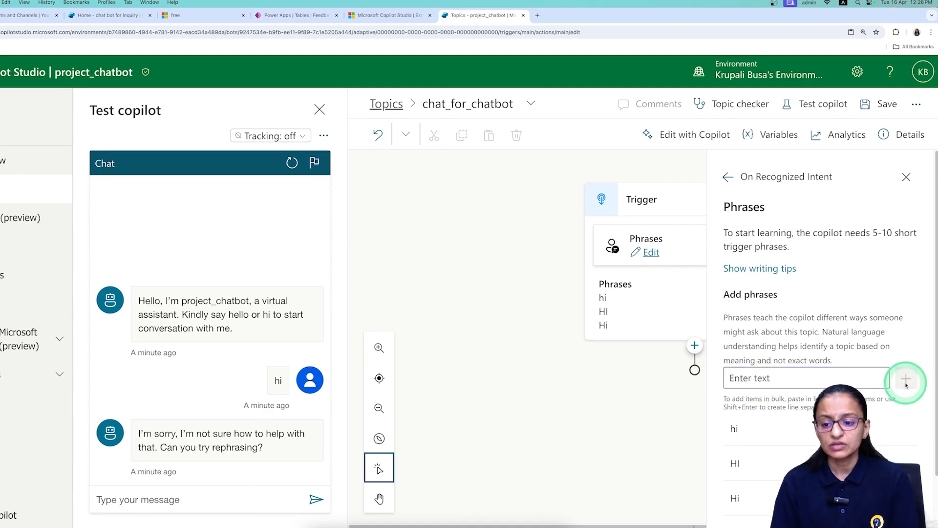
click(879, 105)
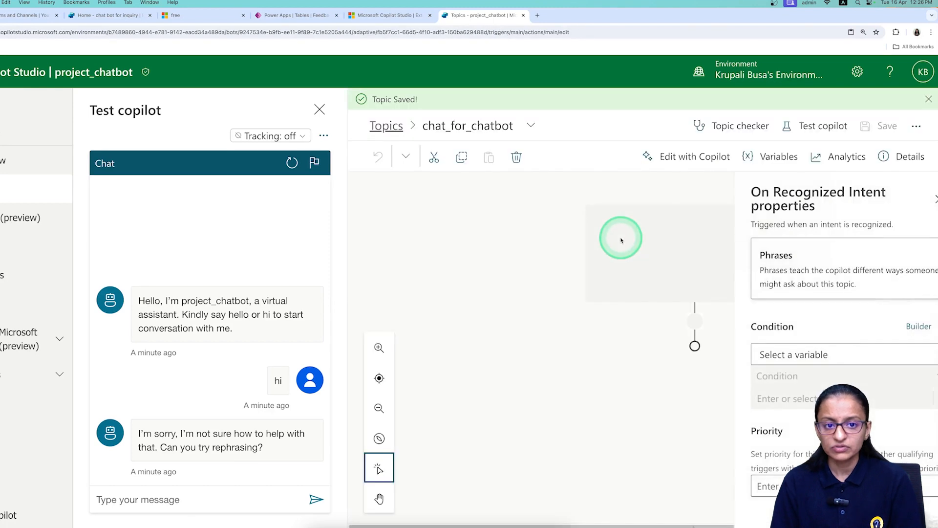
Add 'hello' as a fourth trigger phrase and save the topic again.
click(909, 198)
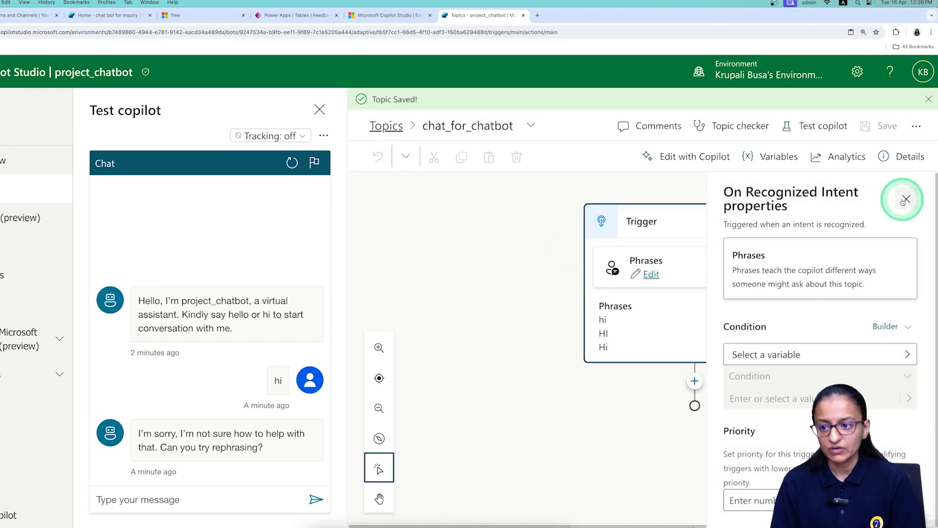
click(696, 243)
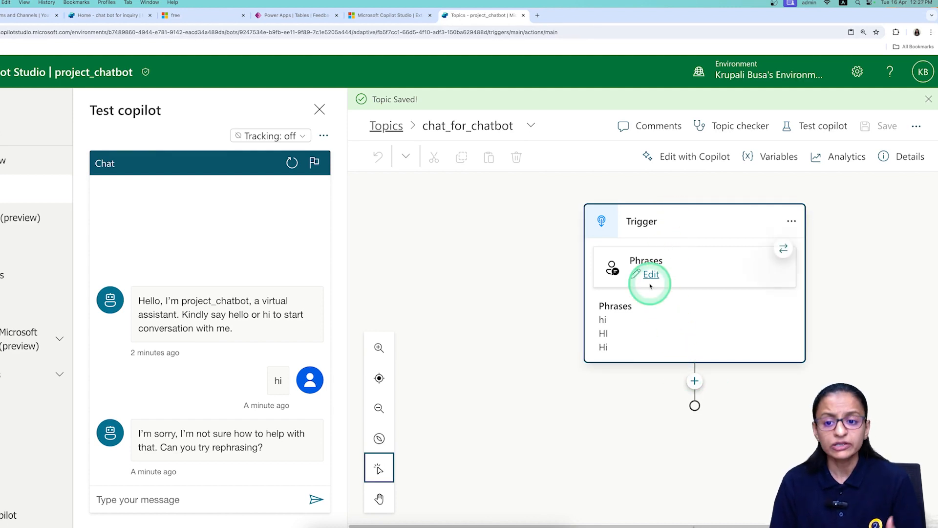
click(654, 253)
click(796, 377)
text(hello)
key(Return)
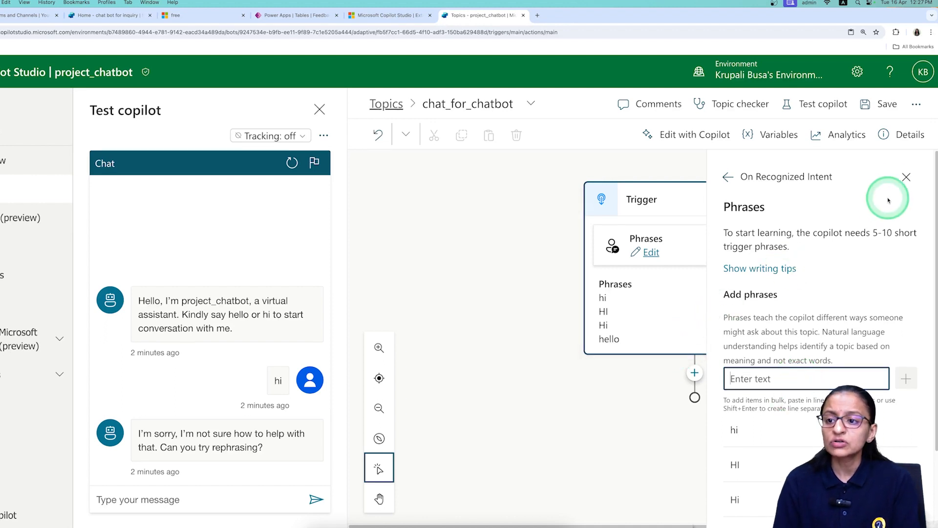
click(901, 181)
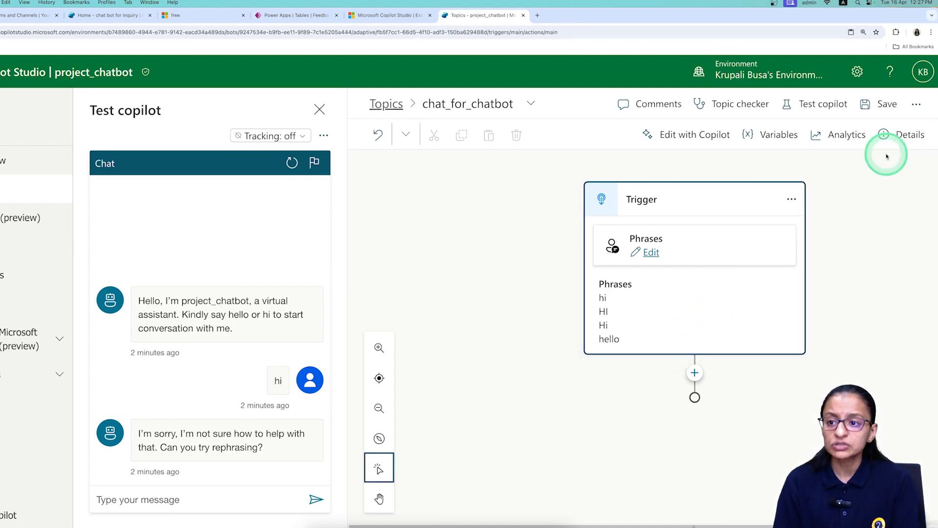
click(880, 104)
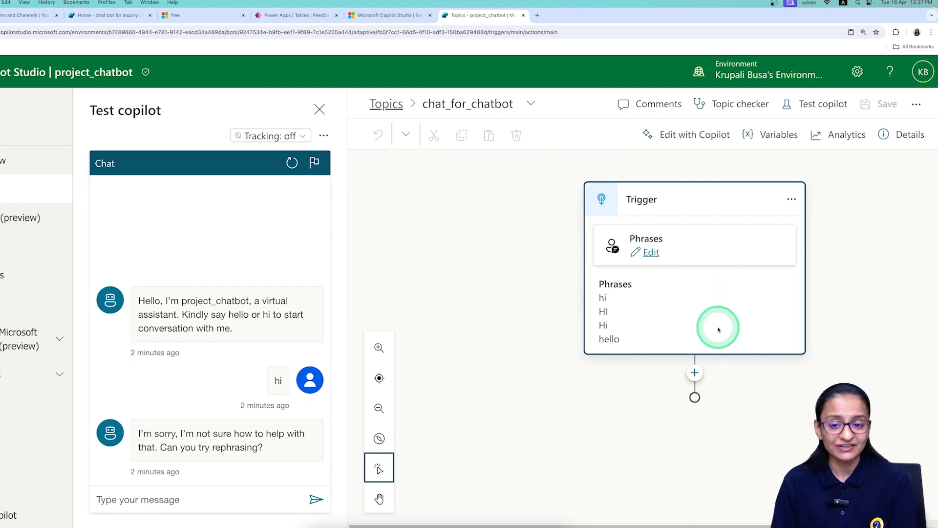
Open the add-node menu below the chat_for_chatbot Trigger node.
click(694, 373)
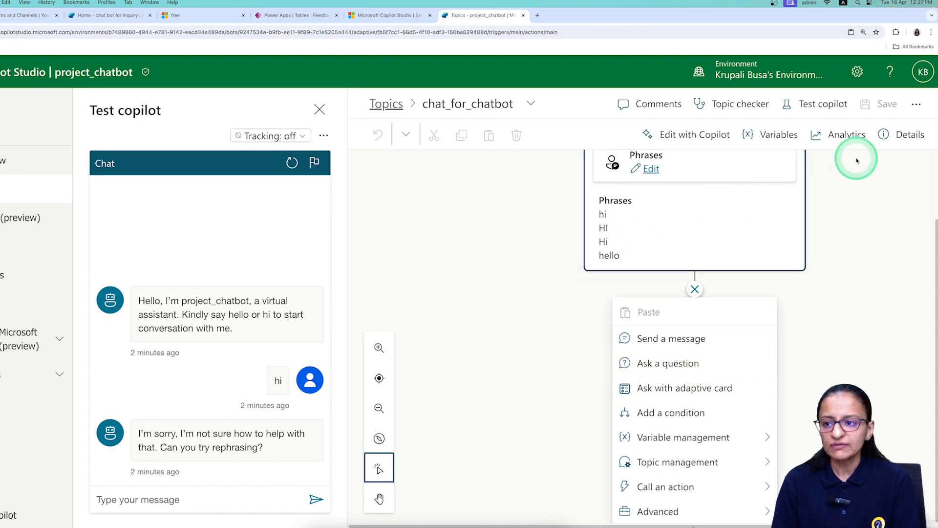
Zoom the browser page to 200% and close the open list of node types.
click(931, 32)
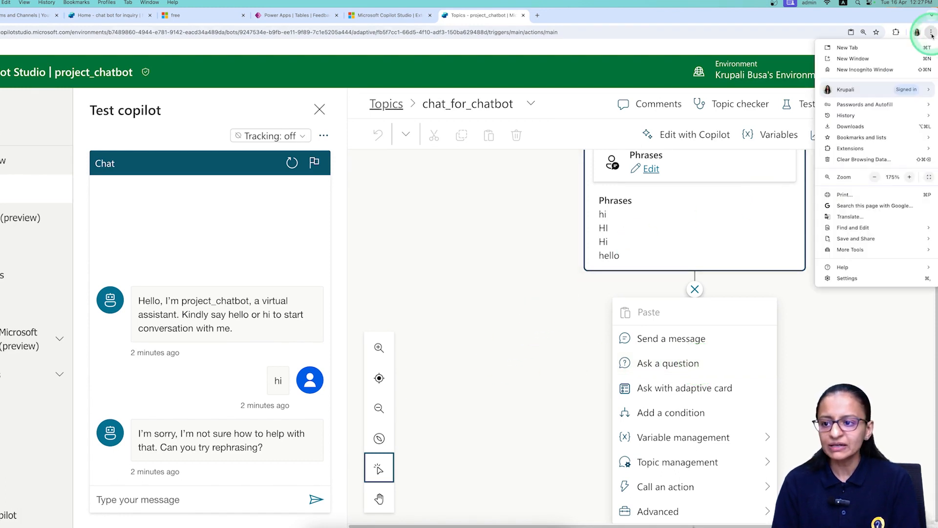
click(910, 177)
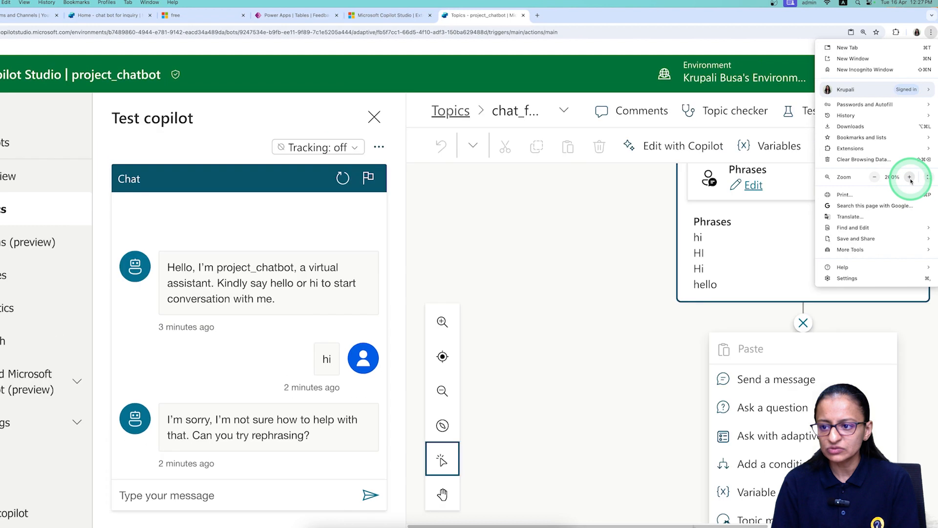
click(462, 523)
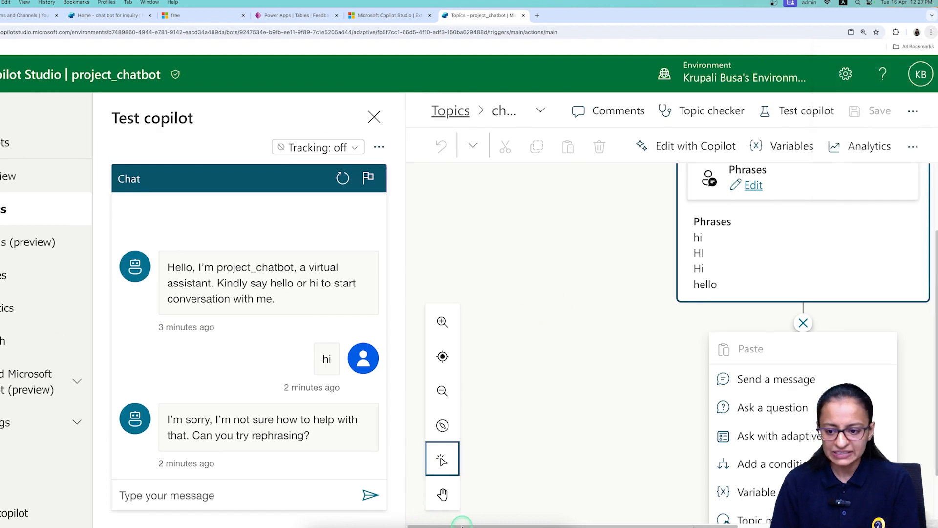
drag(534, 520, 660, 520)
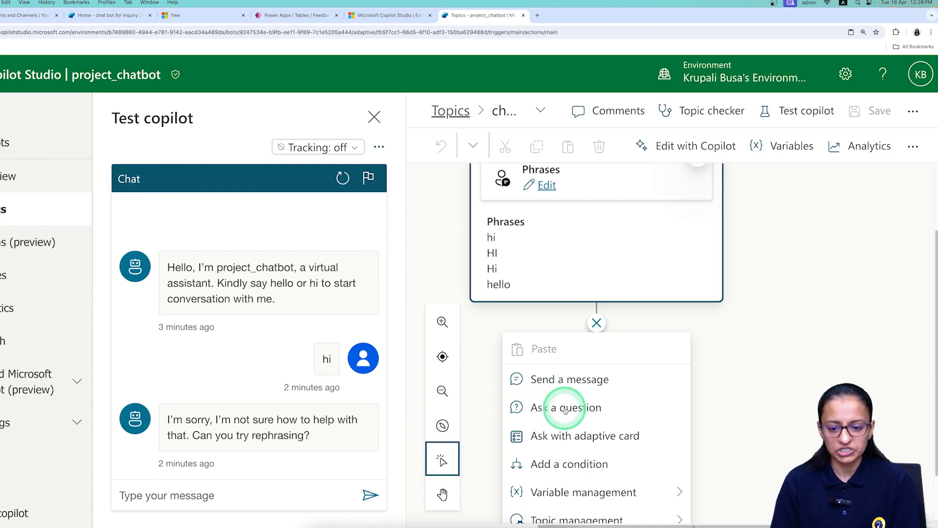
click(596, 322)
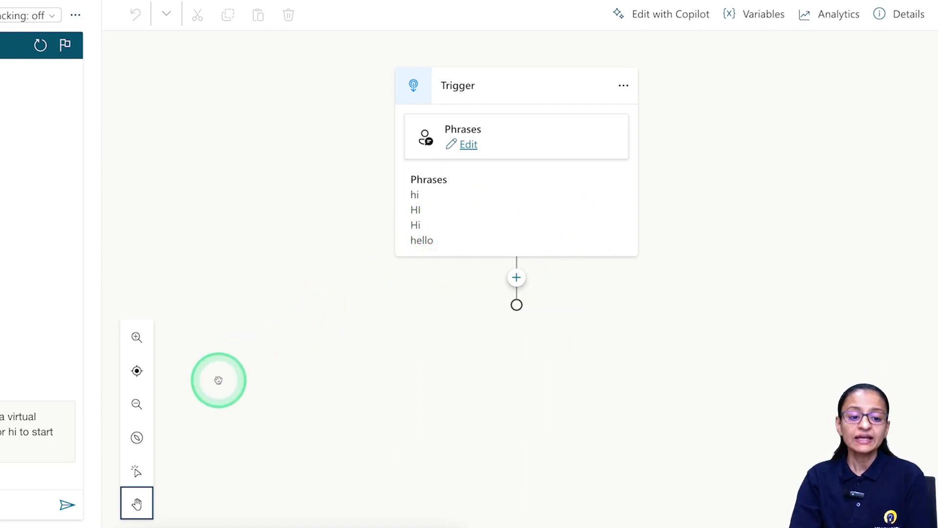
Pan the flow with the Hand tool, then reopen the node list below the trigger.
click(136, 471)
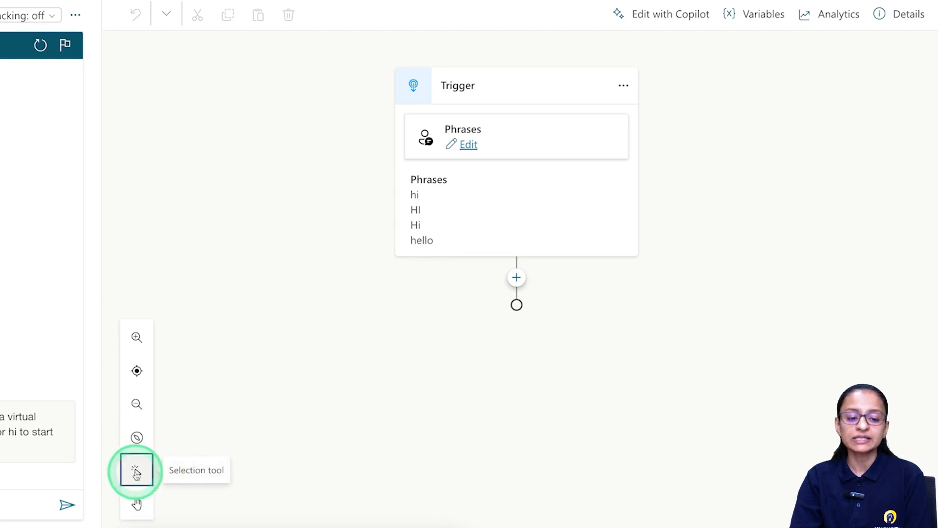
click(515, 278)
click(513, 278)
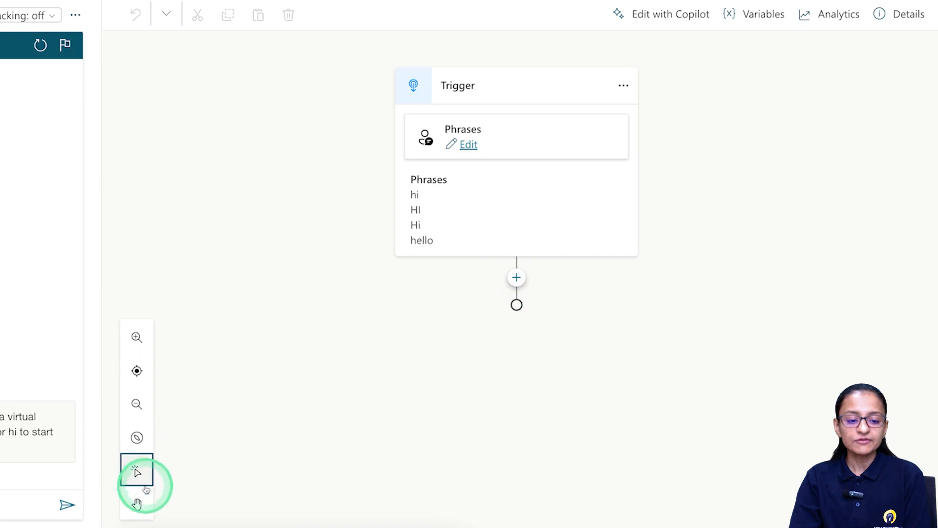
click(137, 503)
drag(603, 209, 519, 79)
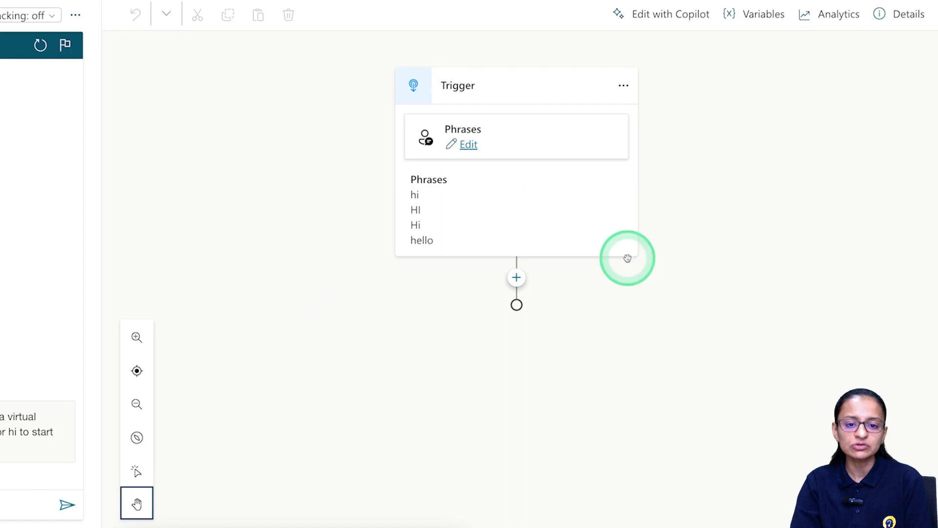
click(136, 471)
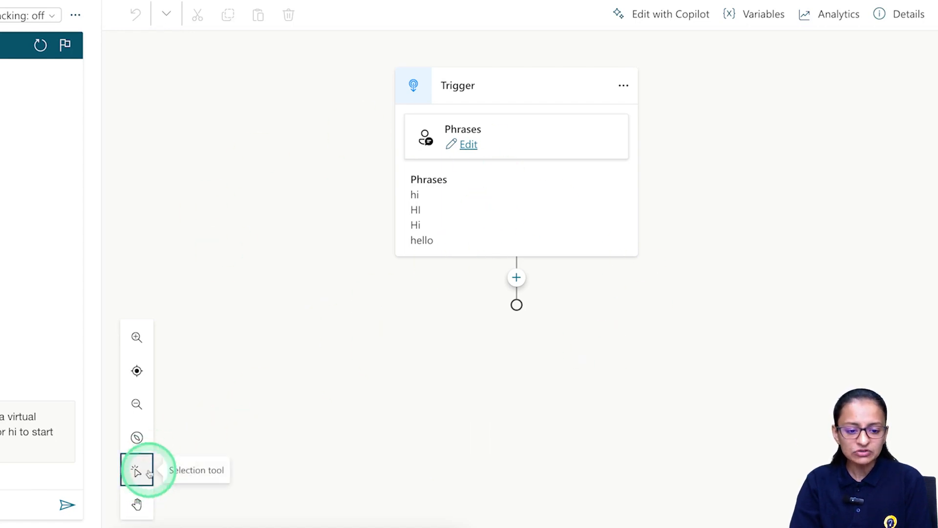
click(517, 279)
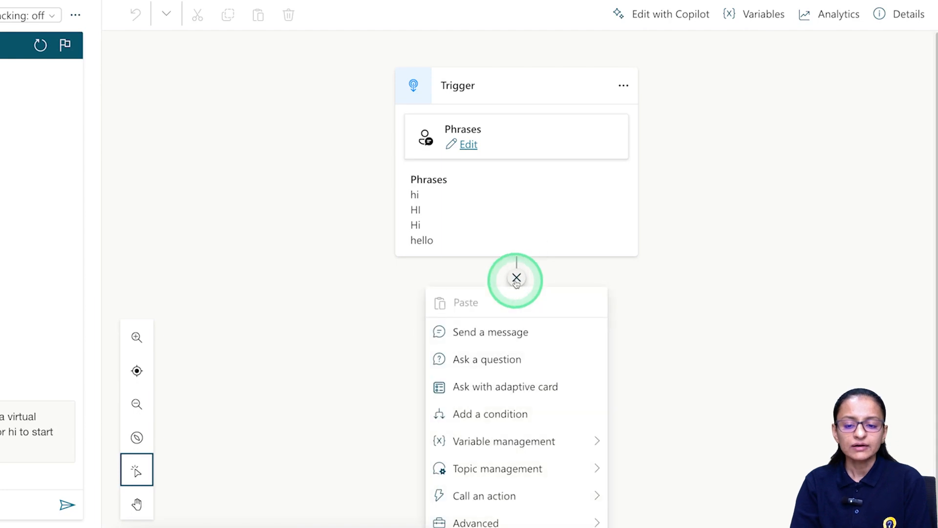
Add an Ask a question node with the prompt 'Please select from the following.'.
click(504, 353)
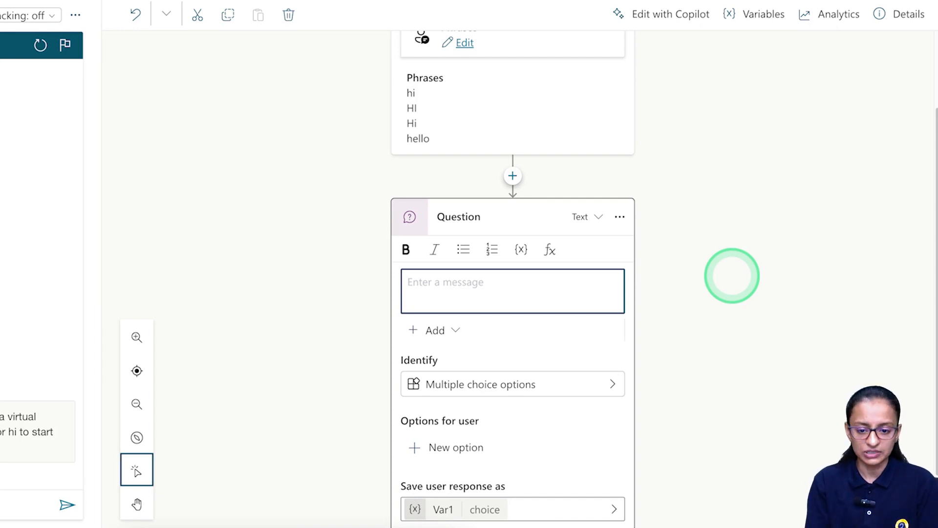
text(Plese)
key(BackSpace)
key(BackSpace)
key(BackSpace)
text(ase sele)
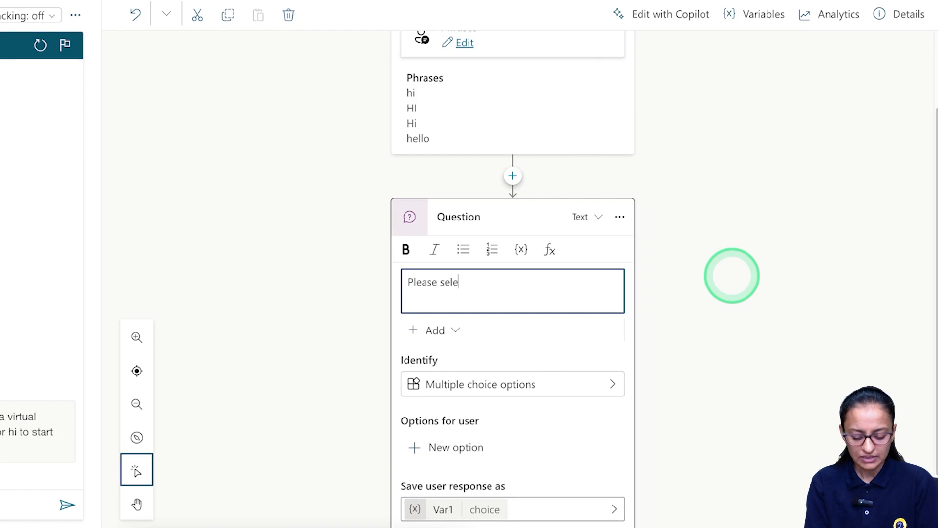
text(ct from thr)
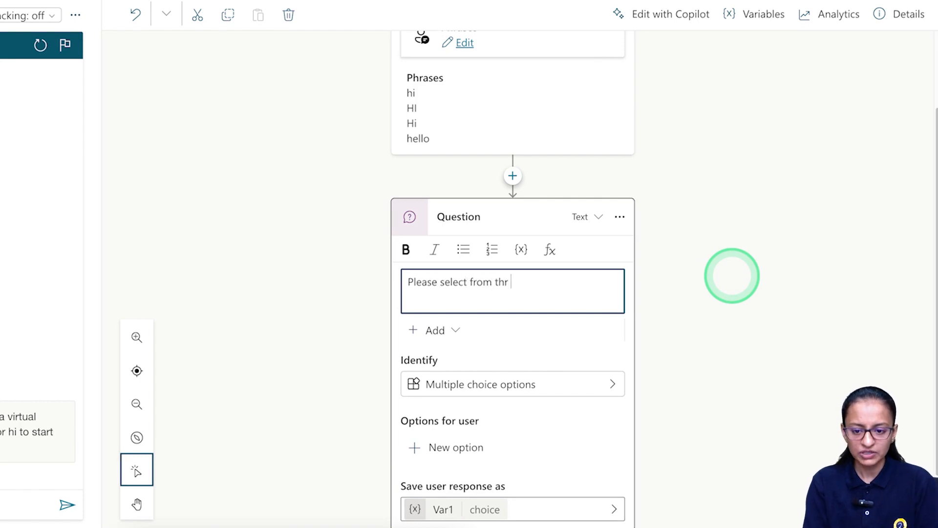
key(BackSpace)
text(e following)
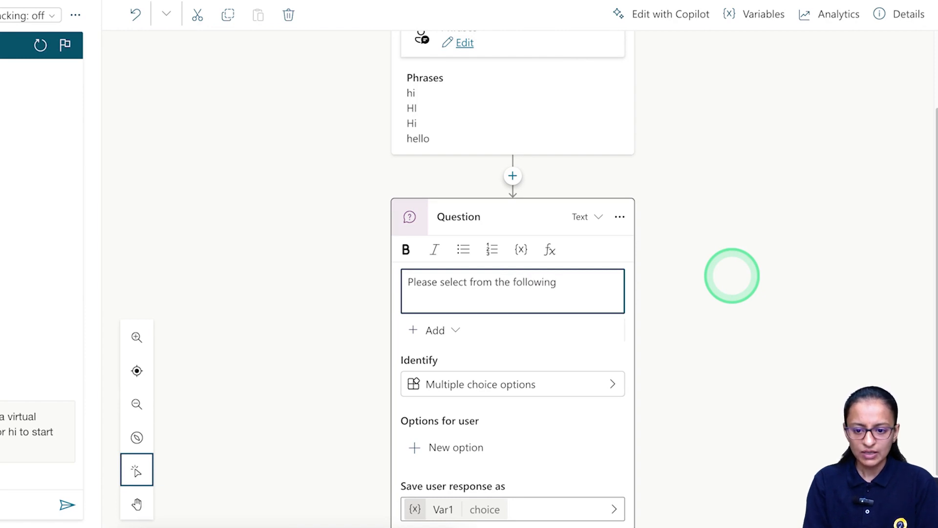
text(.)
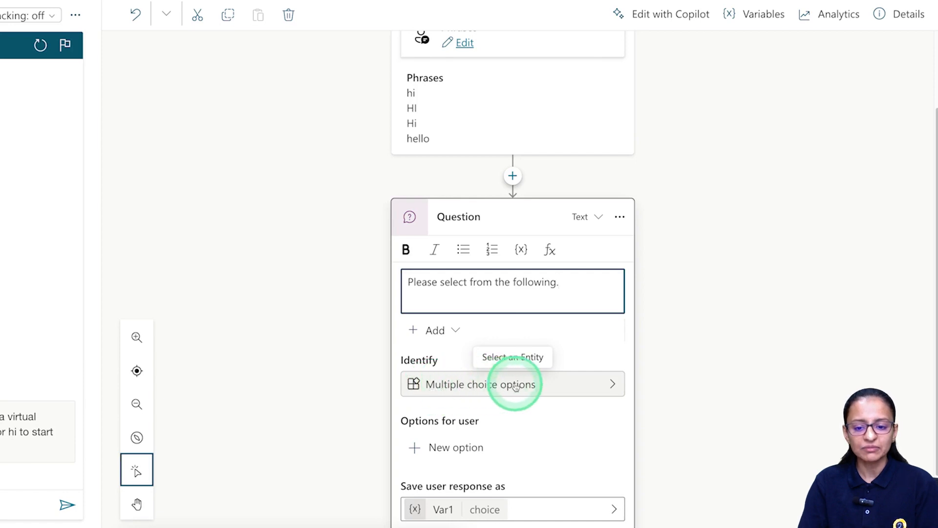
click(607, 386)
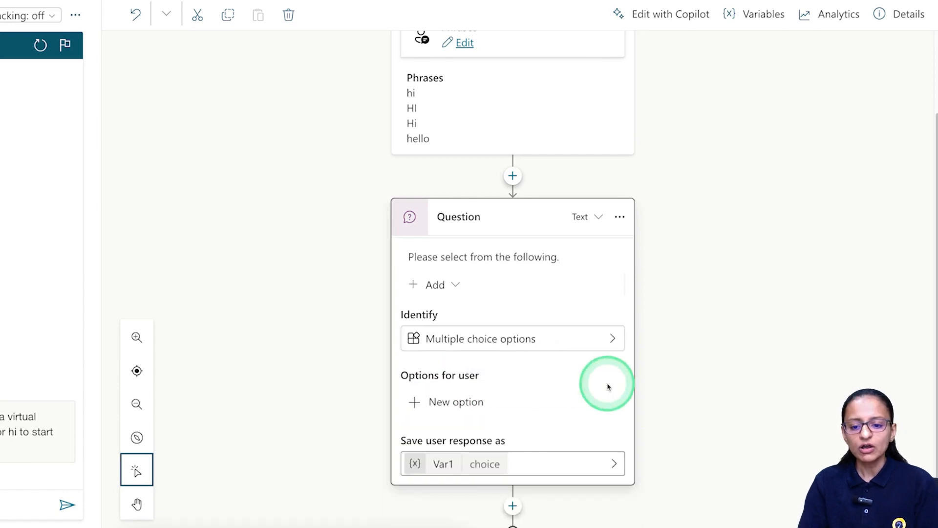
click(612, 339)
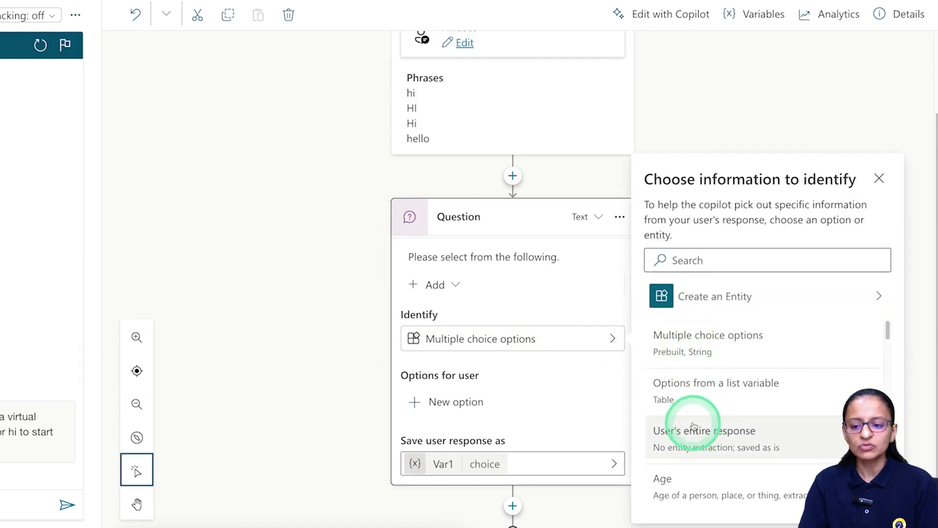
scroll(683, 450, down, 5)
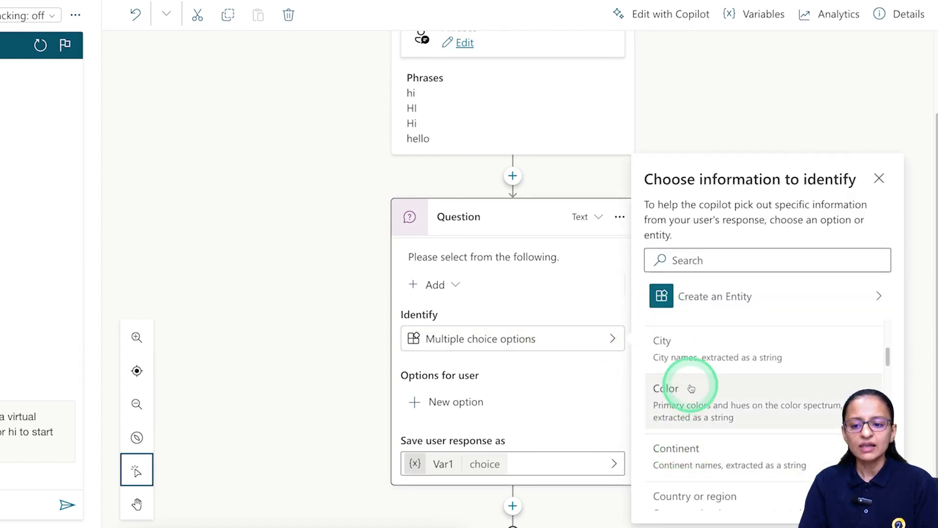
scroll(691, 388, up, 3)
scroll(690, 388, up, 2)
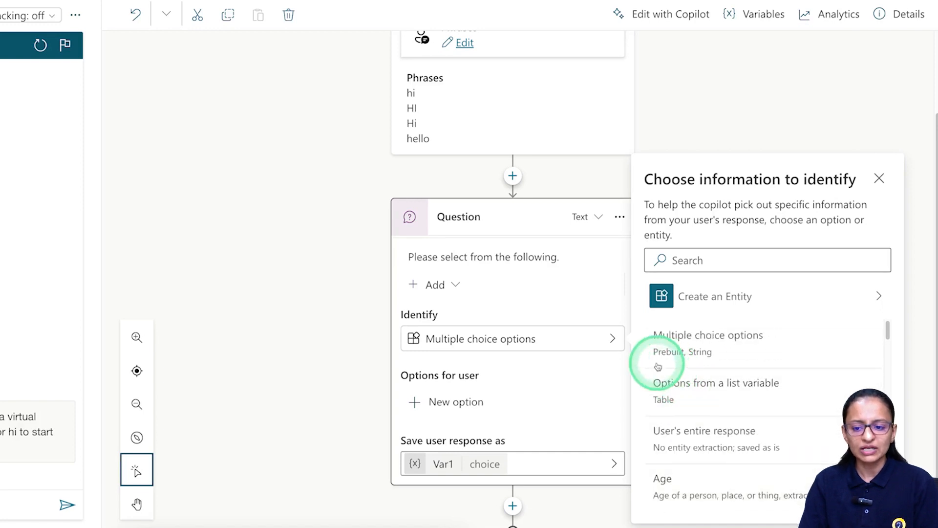
click(576, 342)
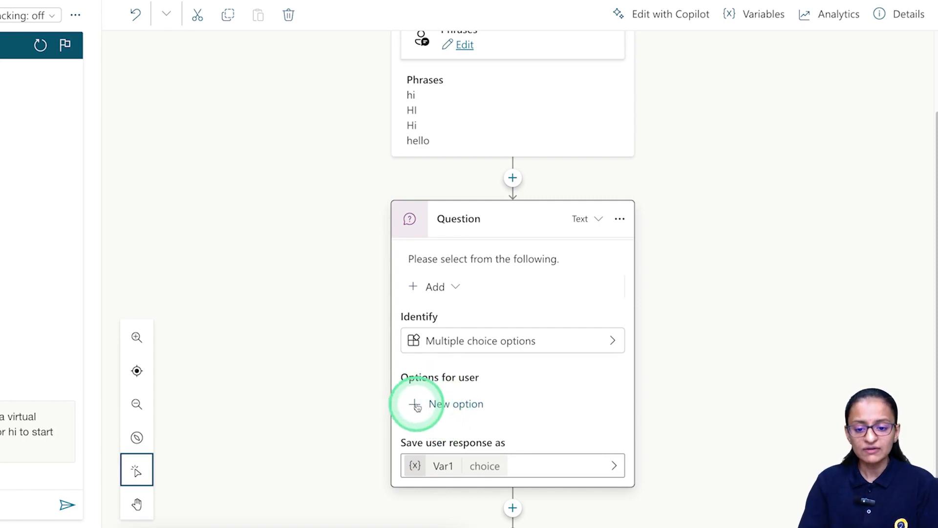
Add options 'New Registration' and 'Already Registered', then delete the extra empty option.
click(437, 406)
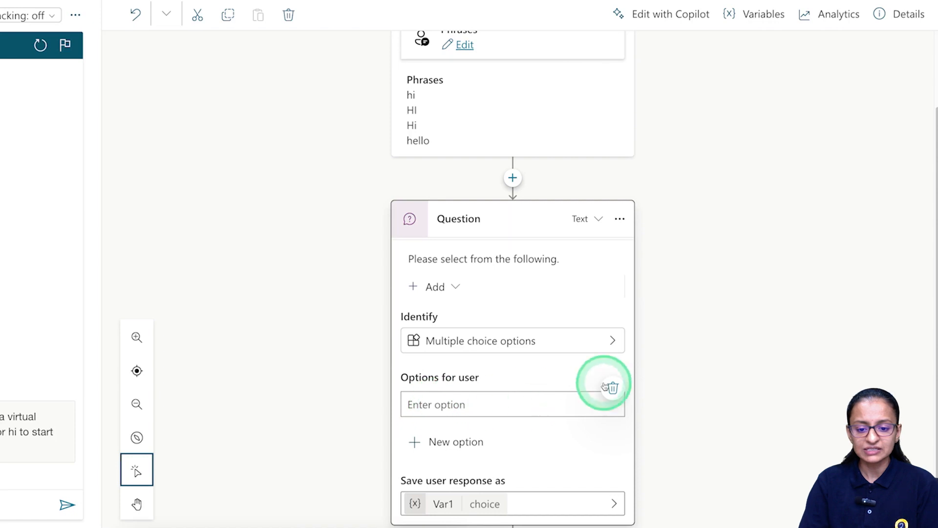
text(New )
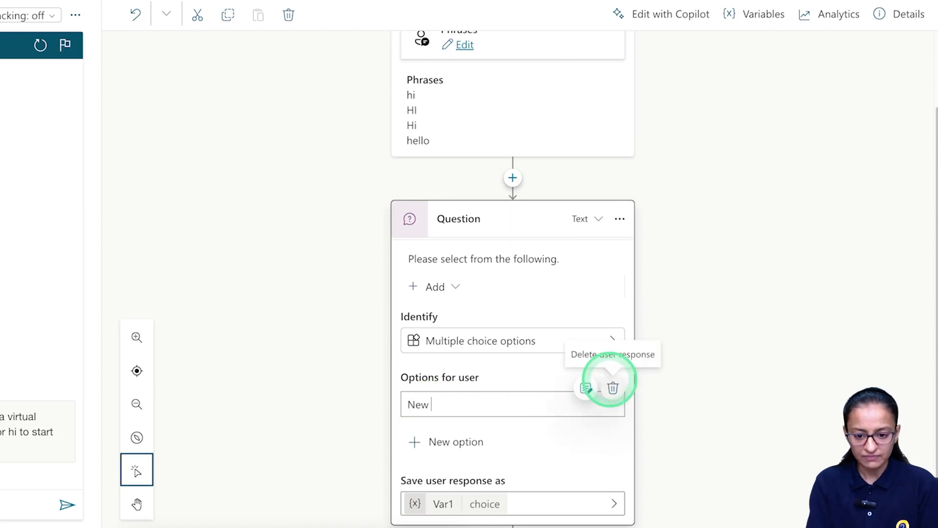
text(Regist)
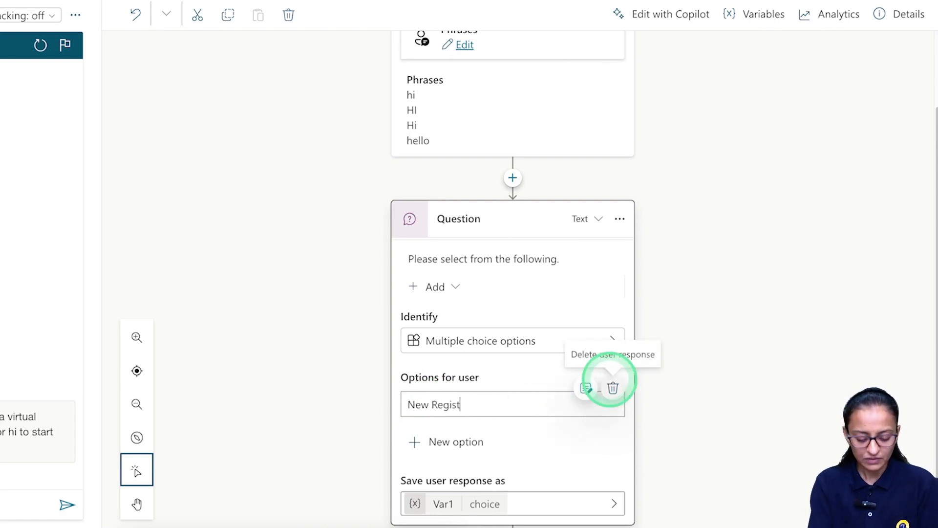
text(ration)
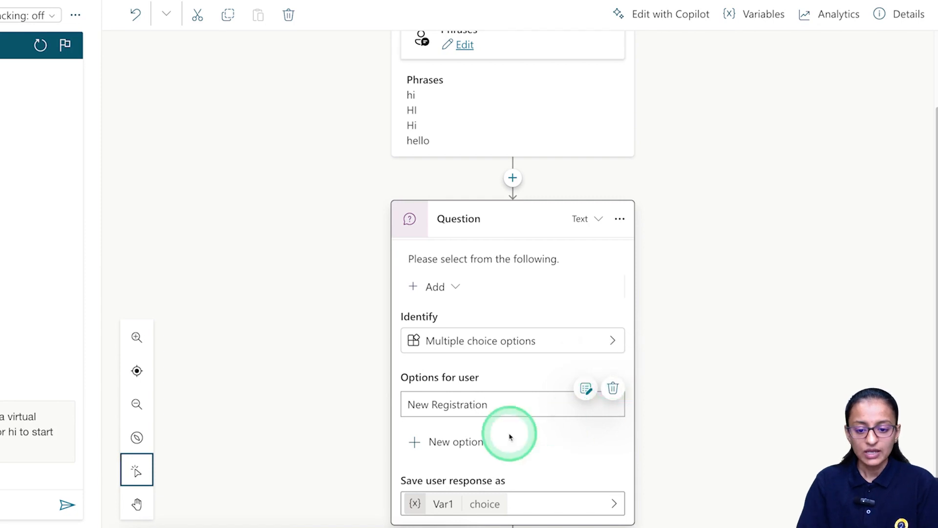
click(415, 444)
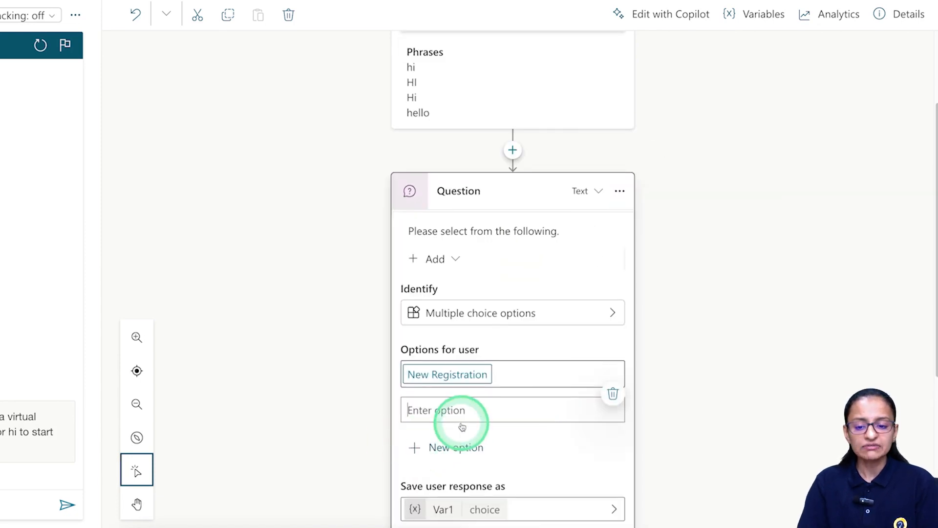
text(Alrea)
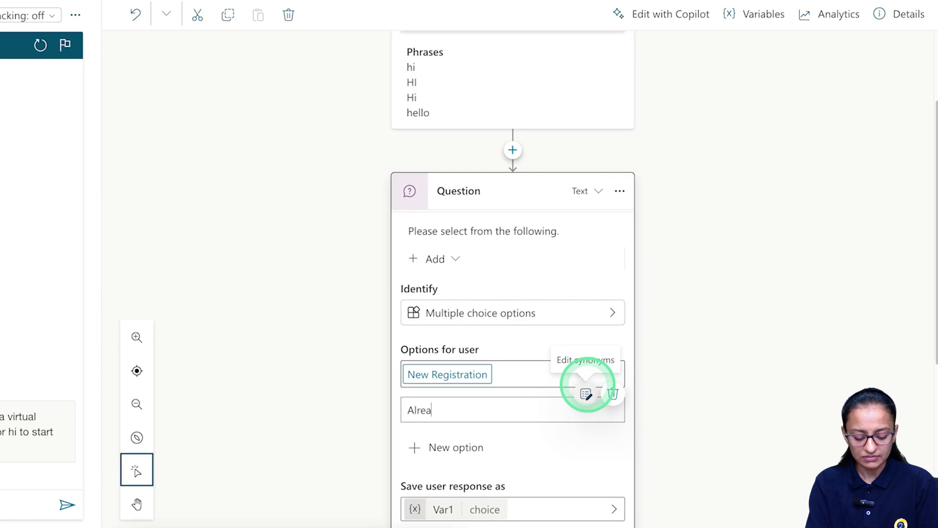
text(dy Re)
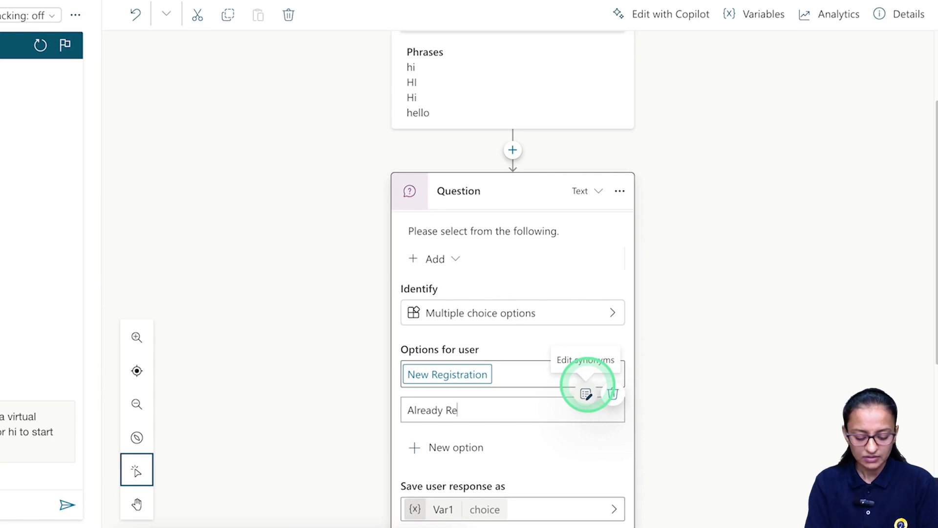
text(gistered)
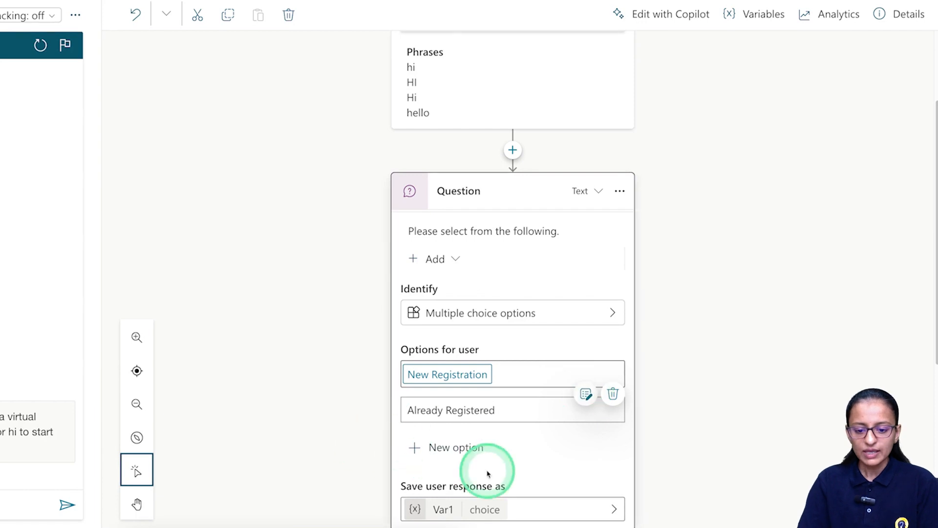
scroll(500, 473, up, 1)
scroll(503, 376, down, 2)
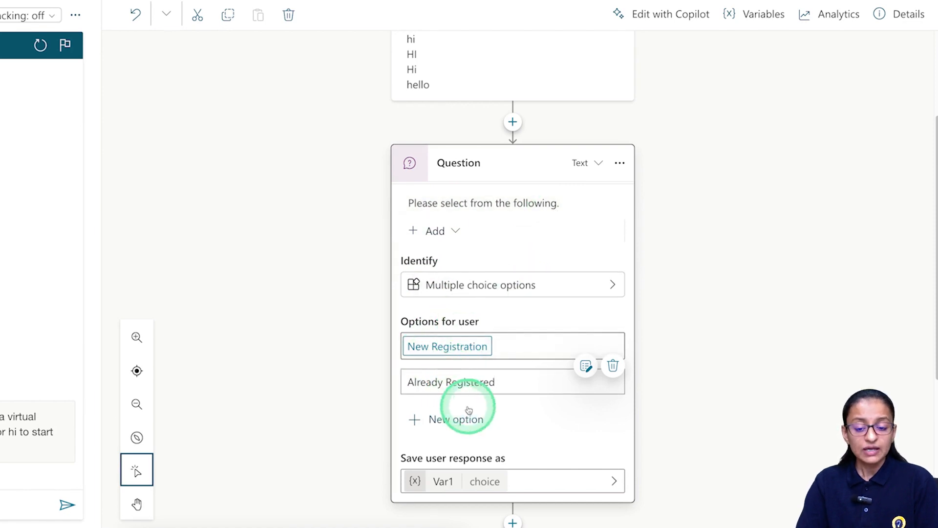
click(481, 416)
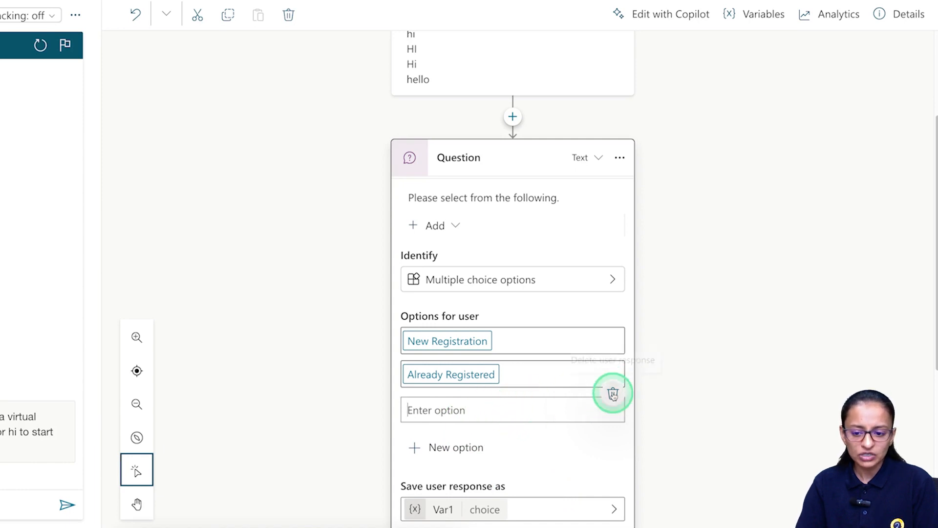
click(613, 393)
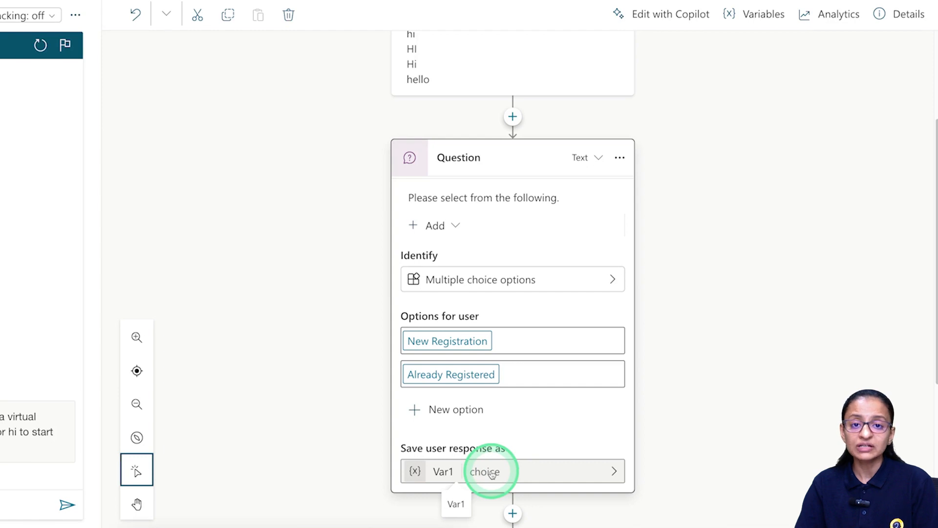
Rename the response variable Var1 to 'var_user_choice_for_begin' in Variable properties, then save.
click(447, 473)
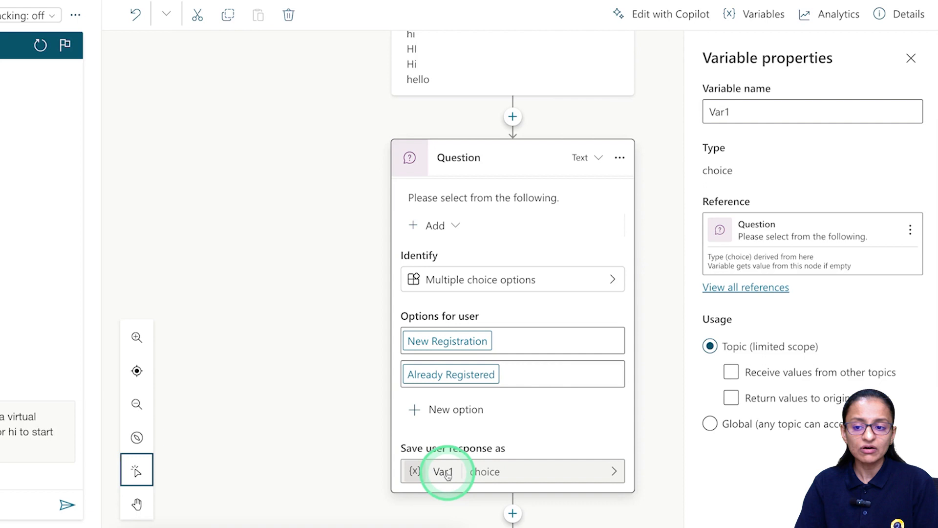
double_click(732, 112)
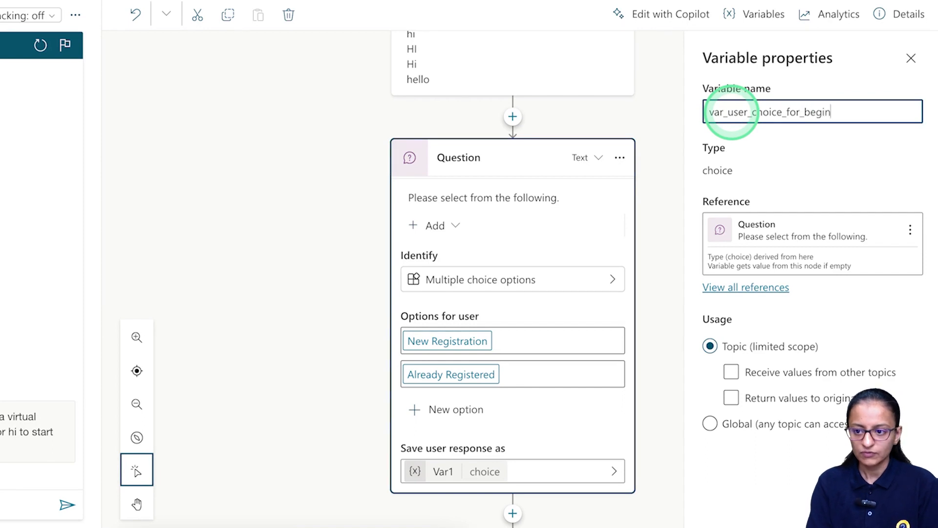
click(679, 366)
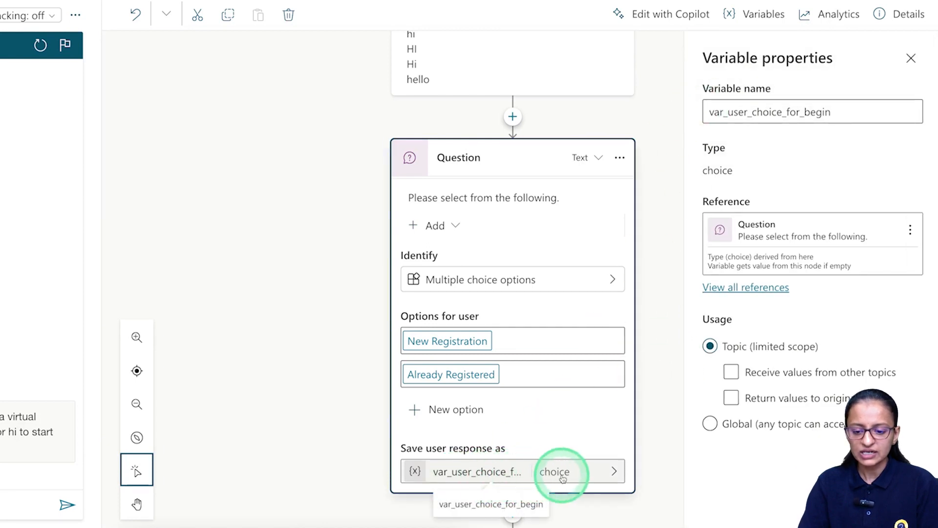
click(611, 471)
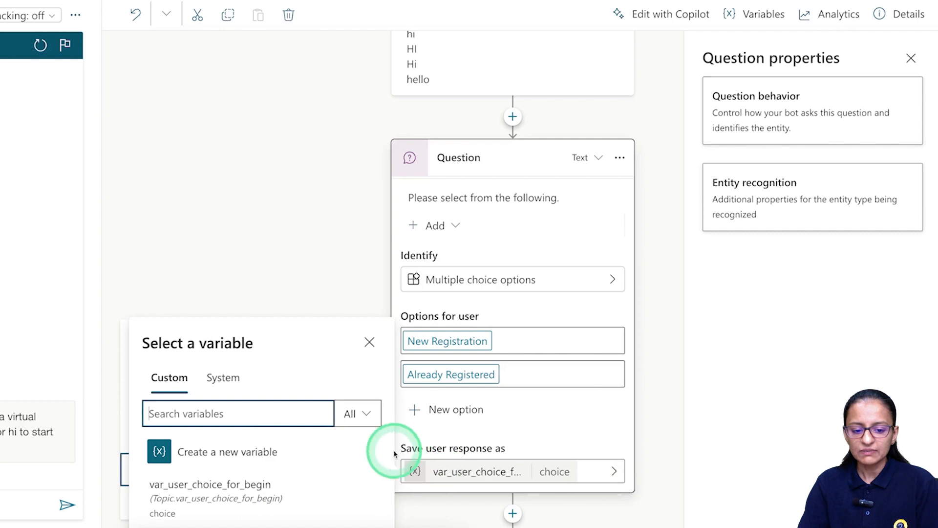
click(676, 395)
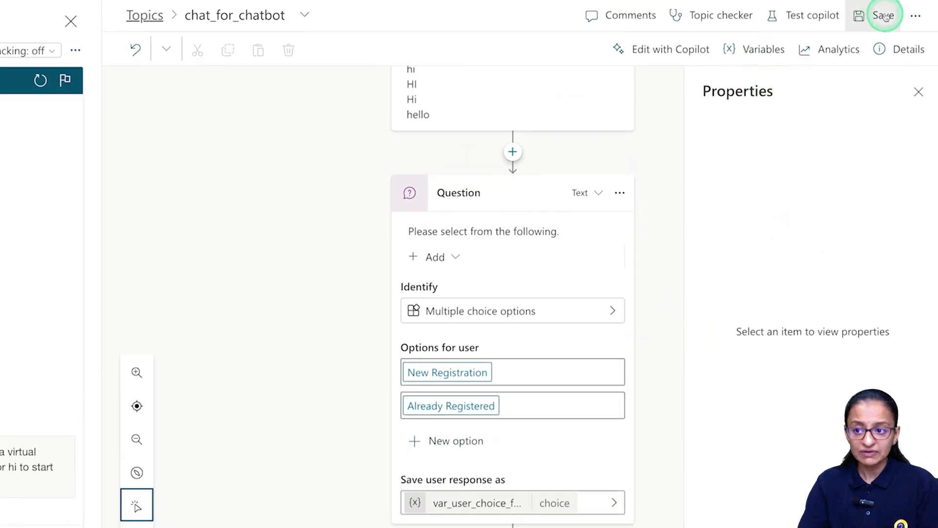
click(883, 15)
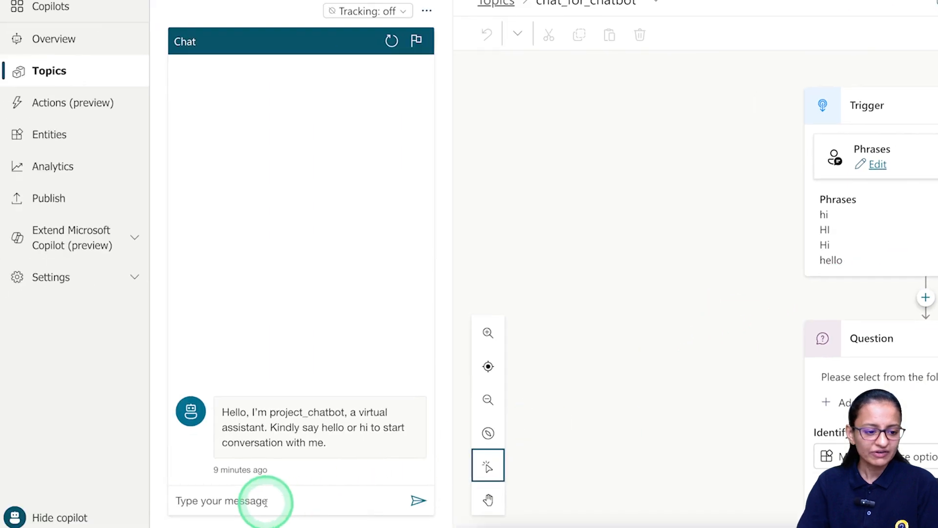
Restart the test conversation and send 'Hi' to the bot.
click(392, 42)
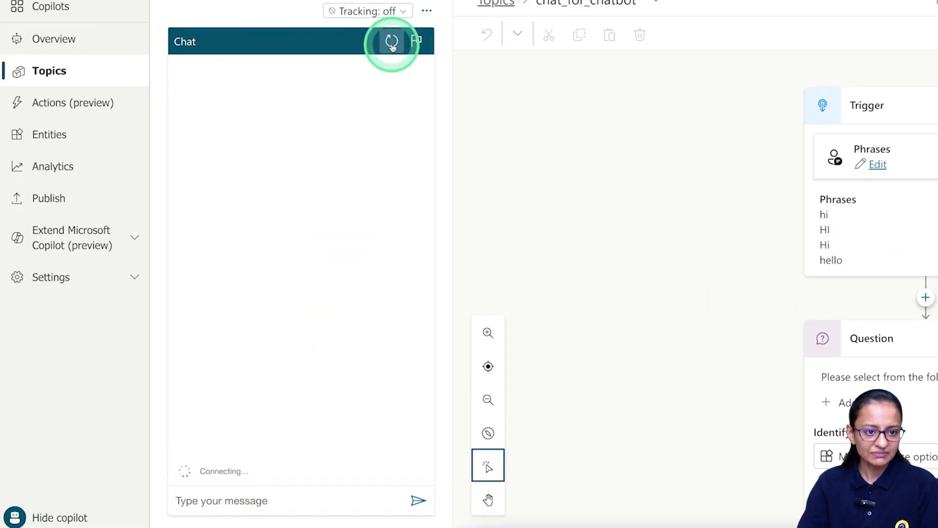
click(256, 501)
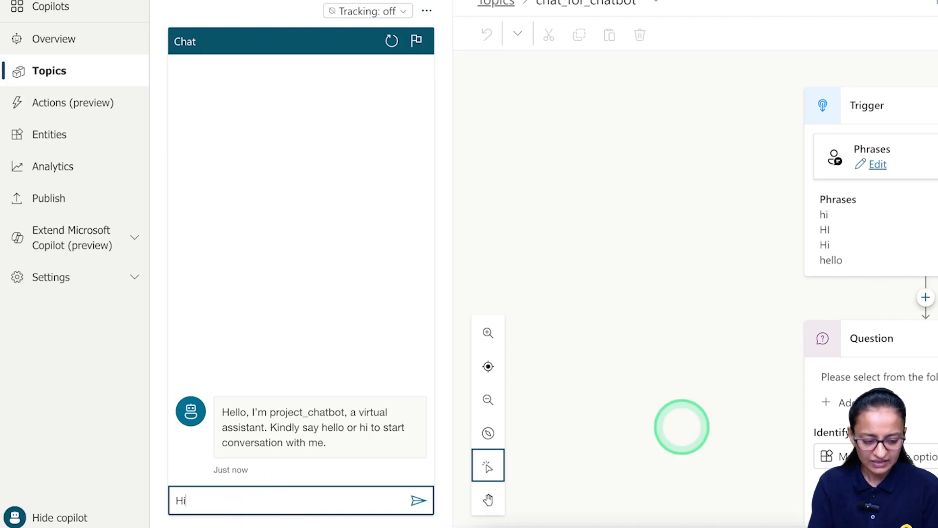
text(Hi)
key(Return)
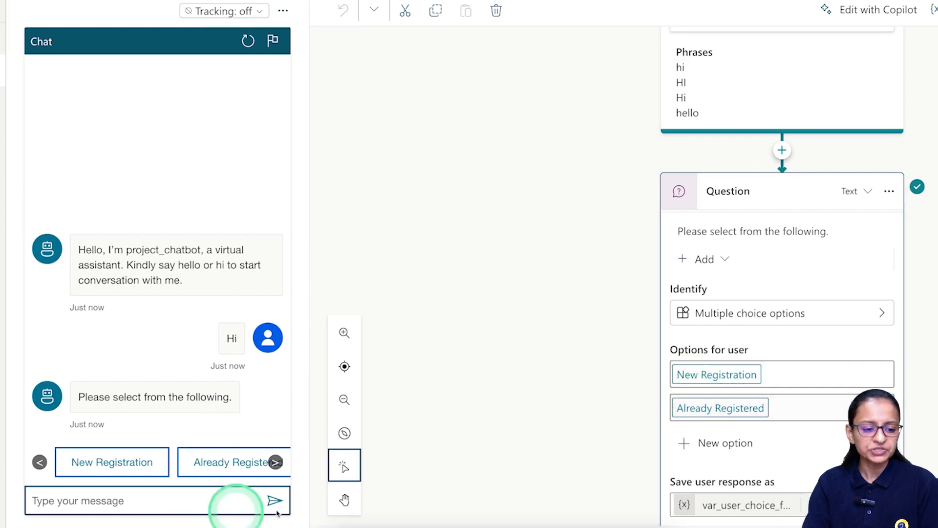
Answer the bot's question by choosing 'New Registration' in the chat.
click(275, 462)
click(39, 462)
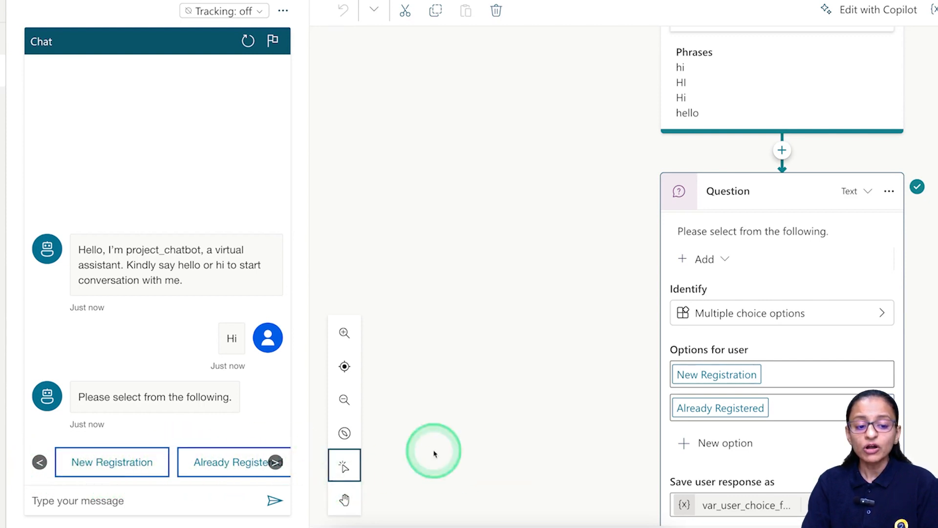
scroll(518, 445, down, 1)
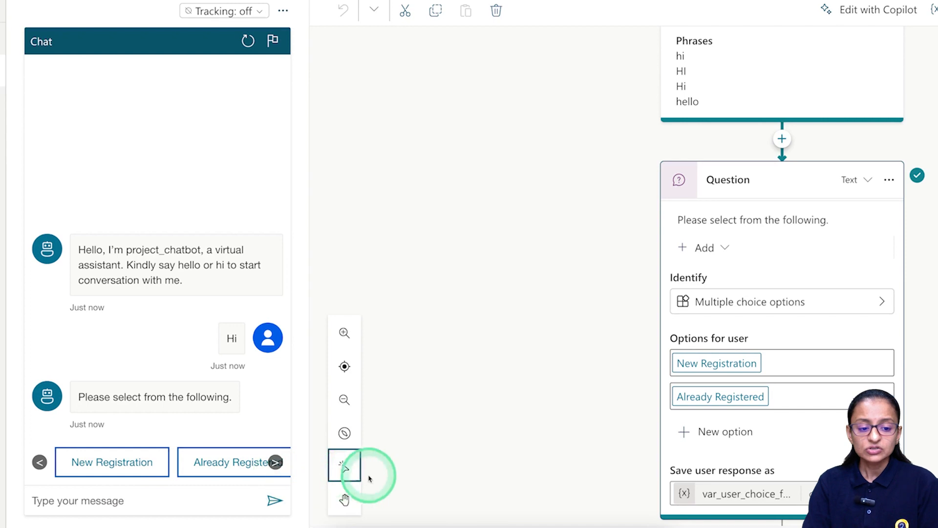
scroll(477, 484, down, 1)
scroll(476, 483, down, 5)
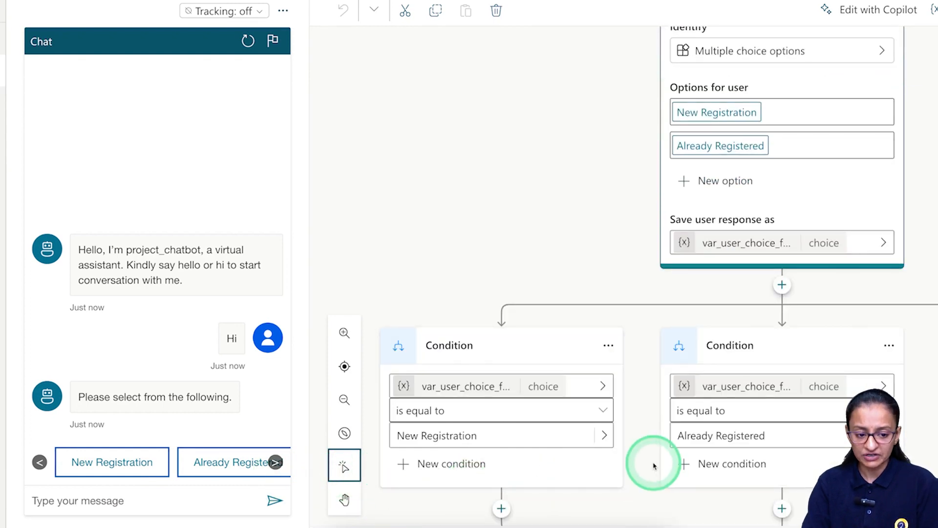
click(103, 468)
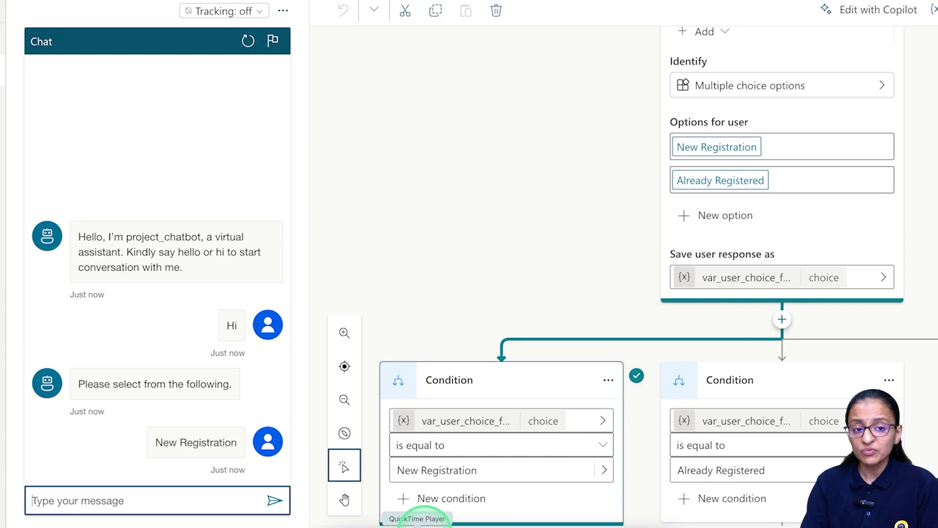
Turn topic tracking on, restart the test chat and send 'Hi' to the bot.
click(237, 14)
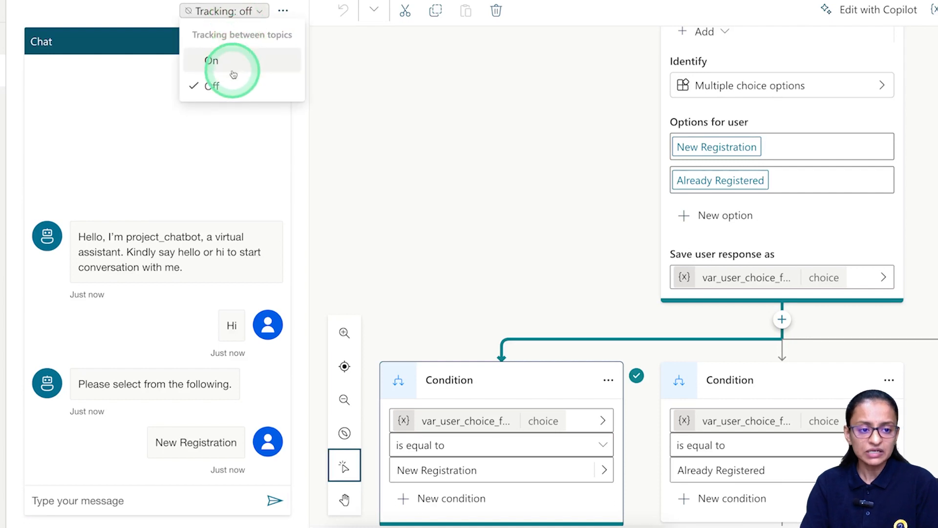
click(233, 71)
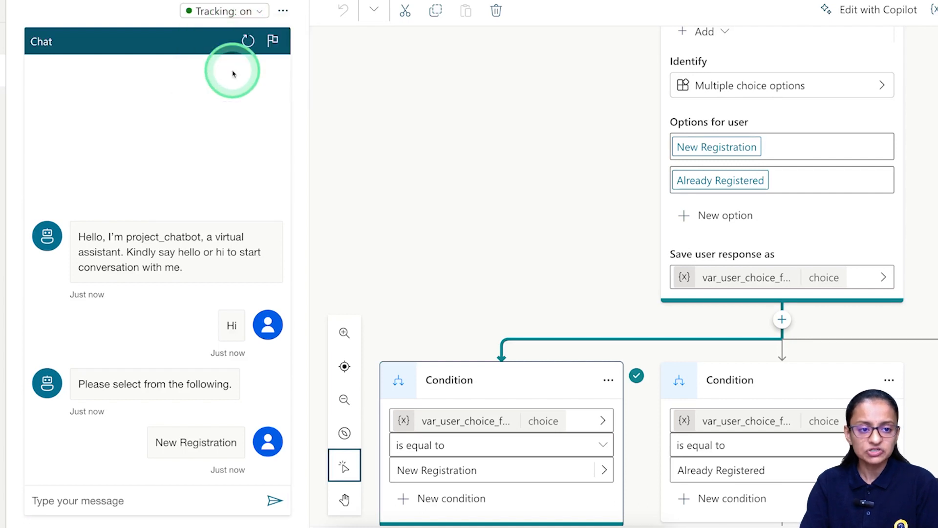
click(248, 42)
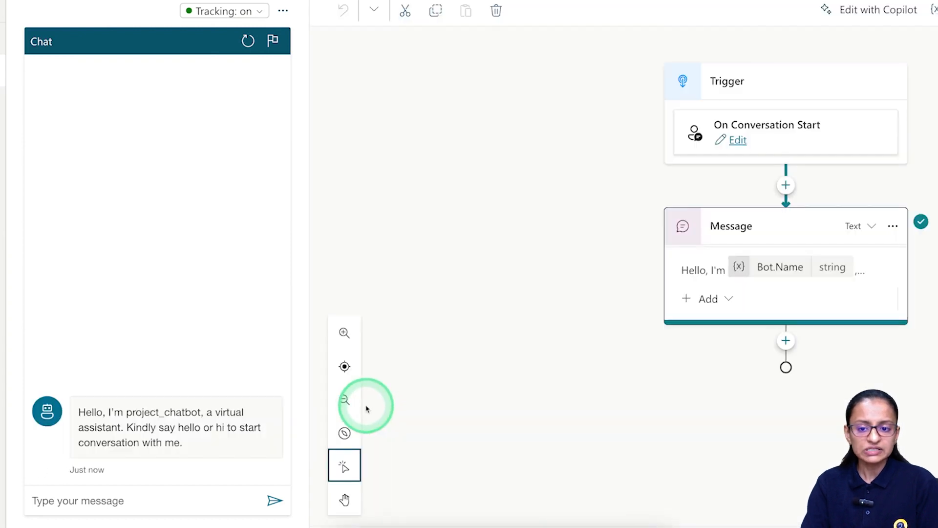
click(98, 502)
text(Hi)
key(Return)
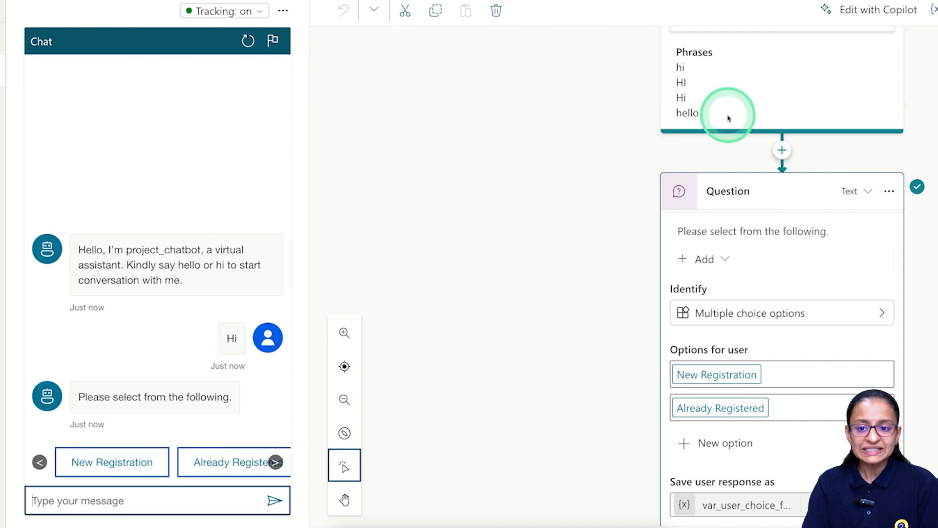
Answer the bot's question with New Registration and follow the resulting flow path.
scroll(741, 129, up, 2)
scroll(760, 122, up, 1)
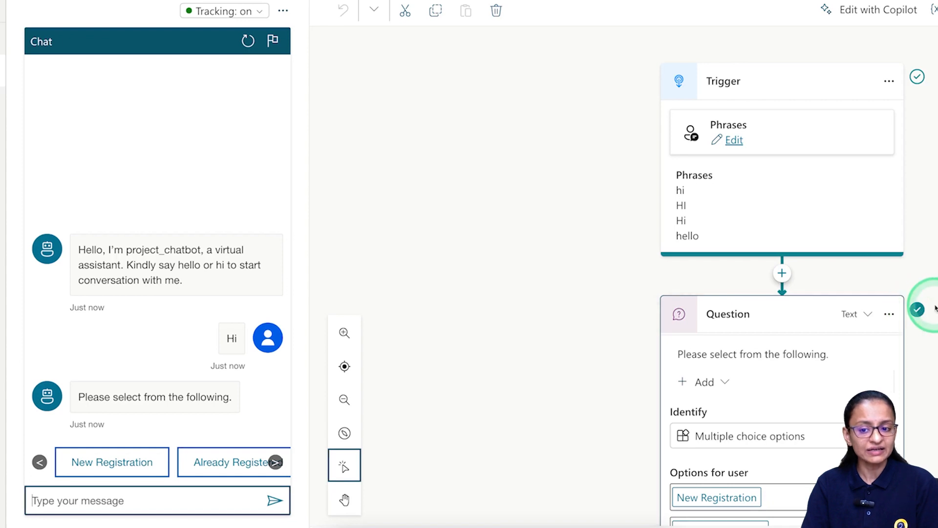
scroll(842, 331, down, 1)
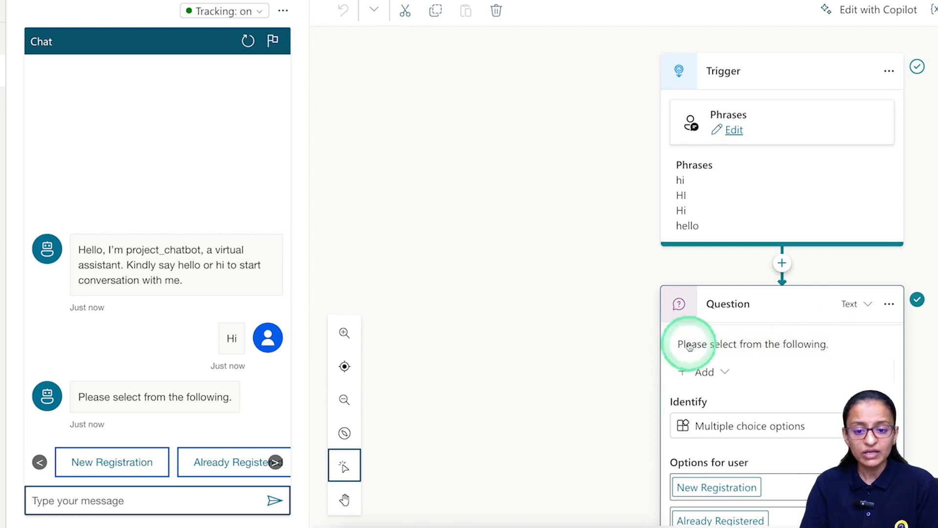
scroll(587, 346, down, 5)
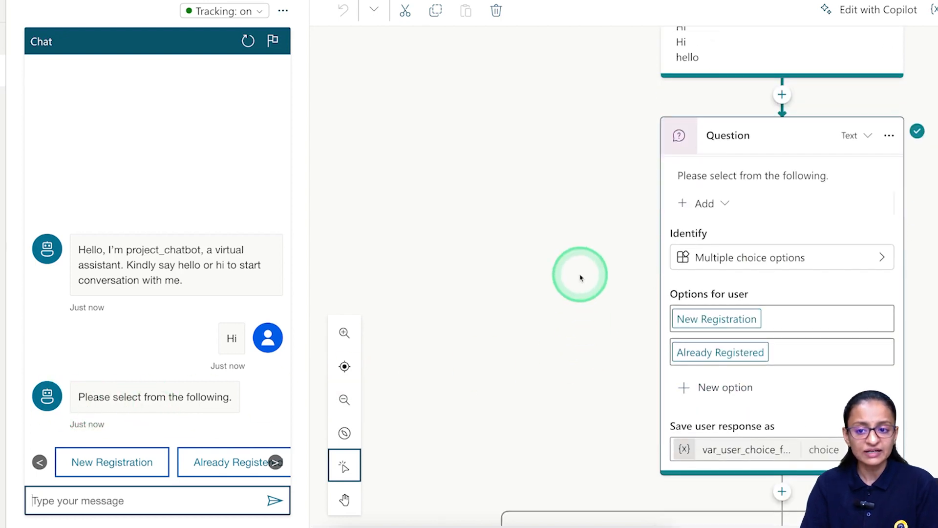
click(74, 468)
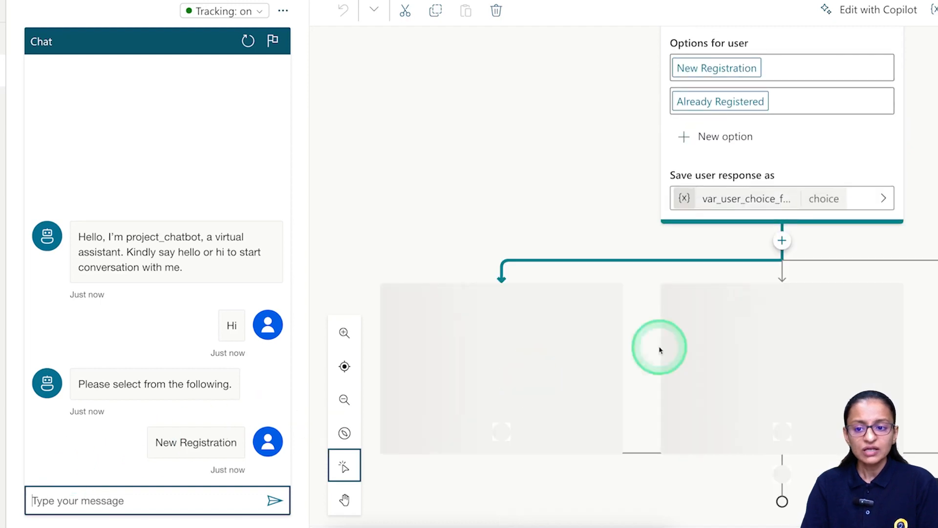
scroll(807, 195, up, 4)
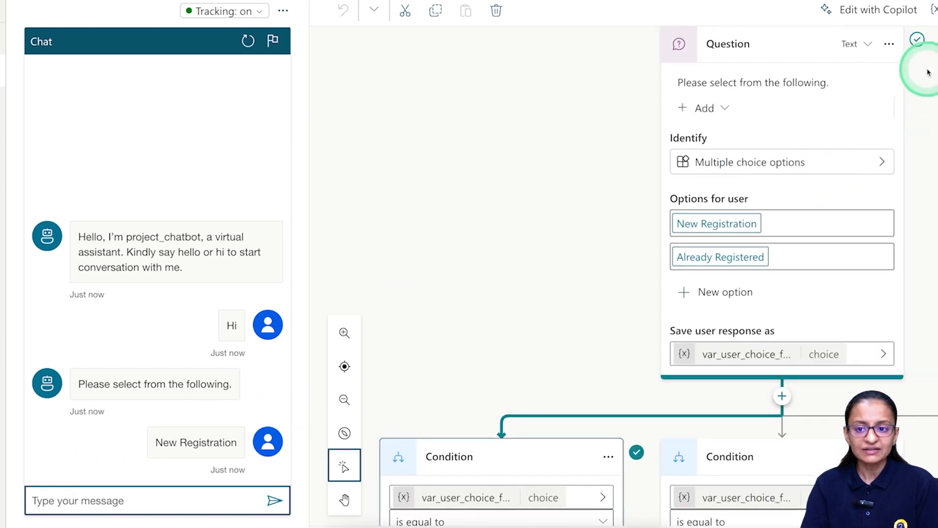
scroll(500, 440, up, 1)
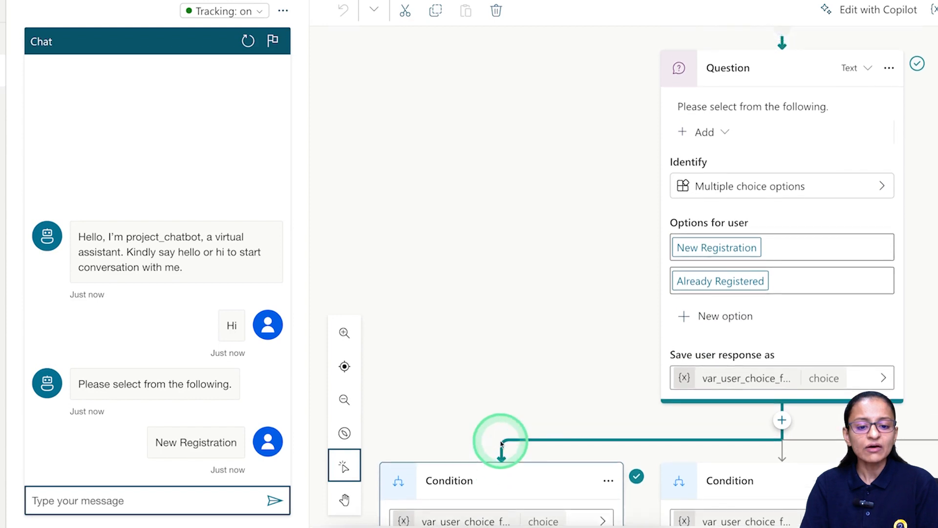
scroll(508, 444, down, 4)
scroll(516, 448, down, 1)
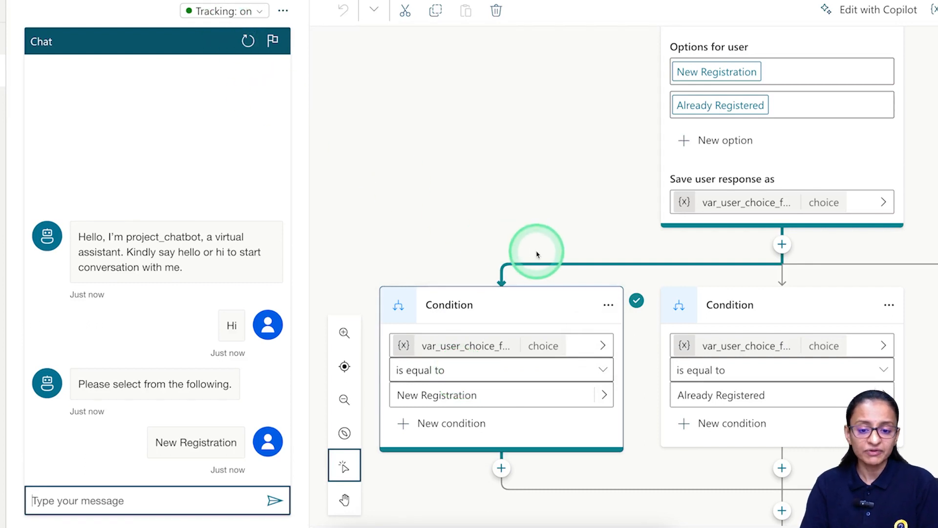
scroll(578, 215, up, 7)
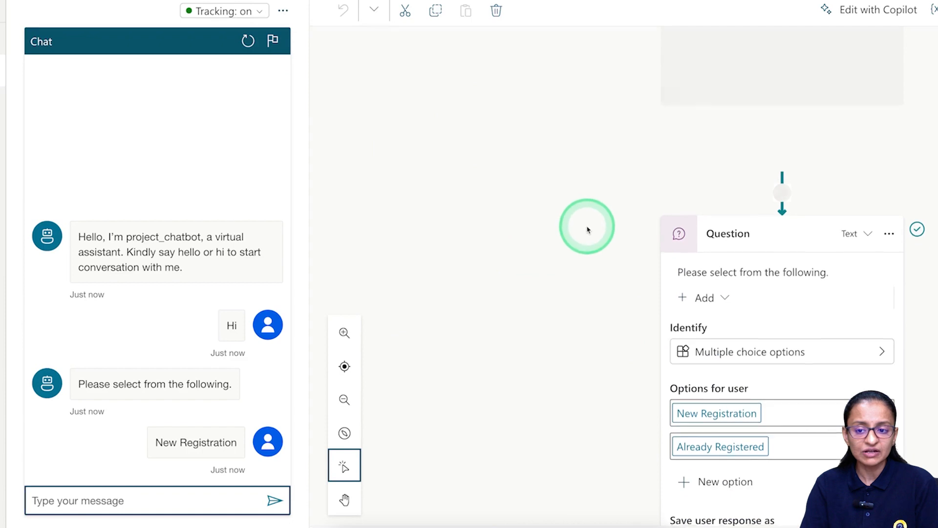
scroll(584, 228, up, 2)
click(258, 11)
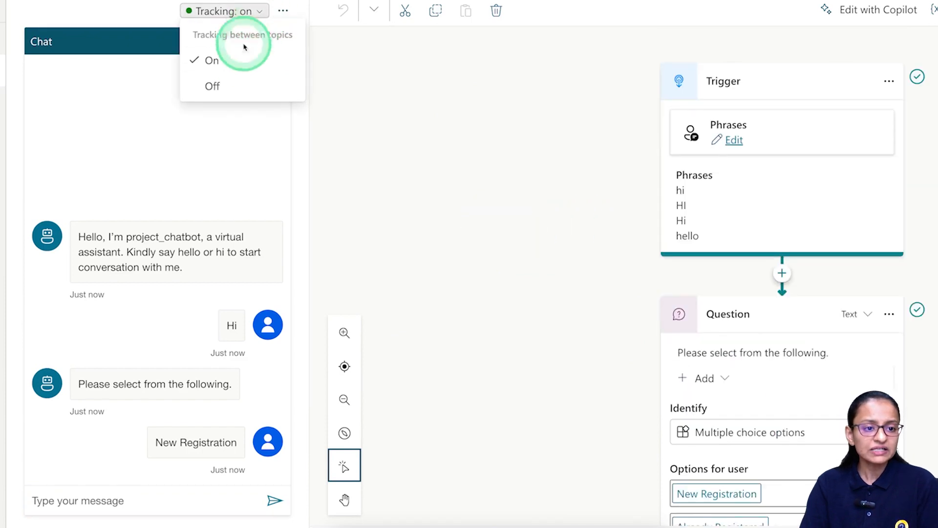
Turn topic tracking off, restart the test chat and send 'Hello'.
click(226, 85)
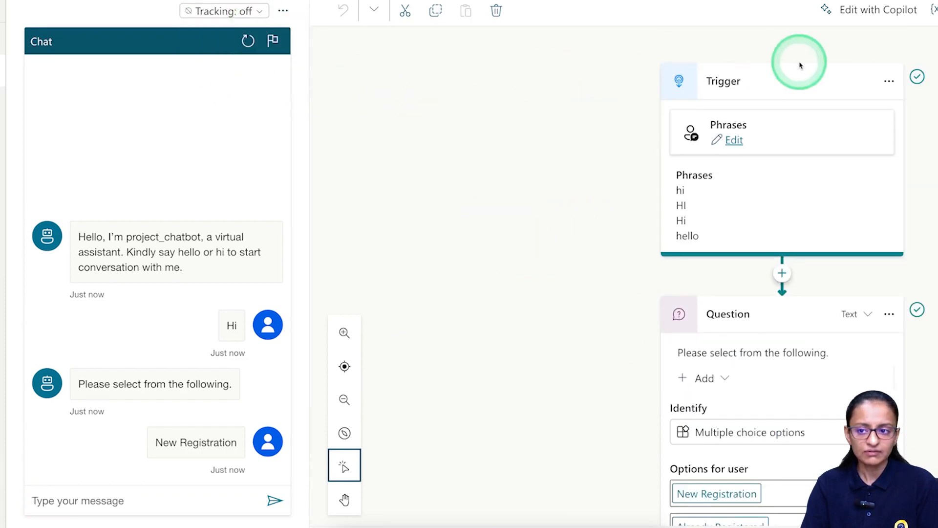
click(246, 42)
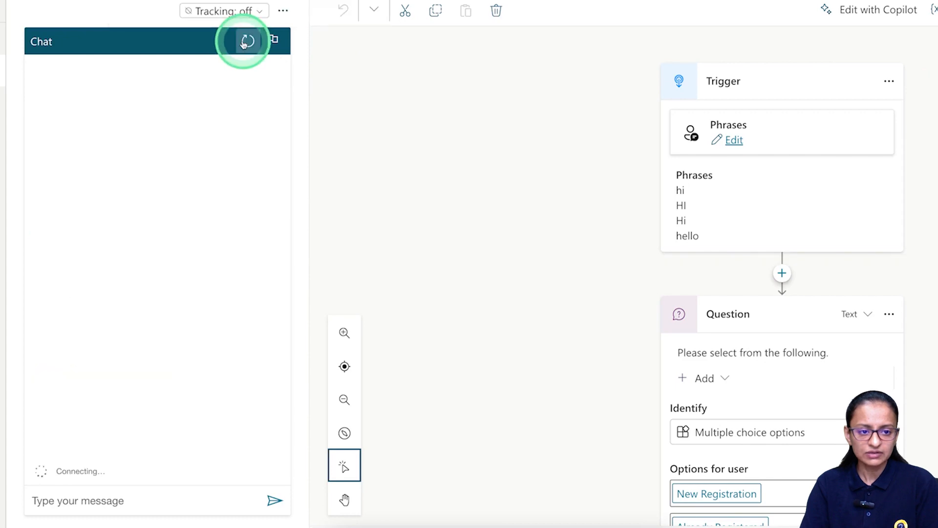
click(60, 506)
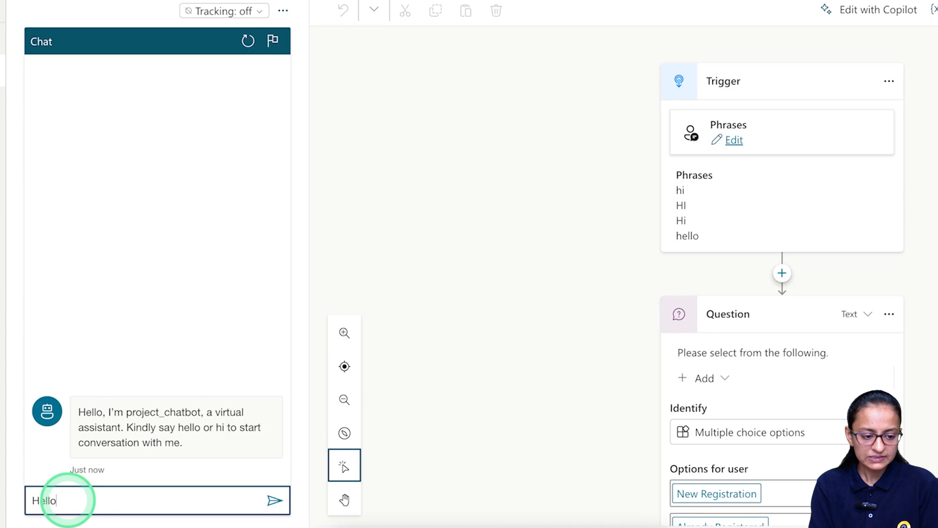
key(Return)
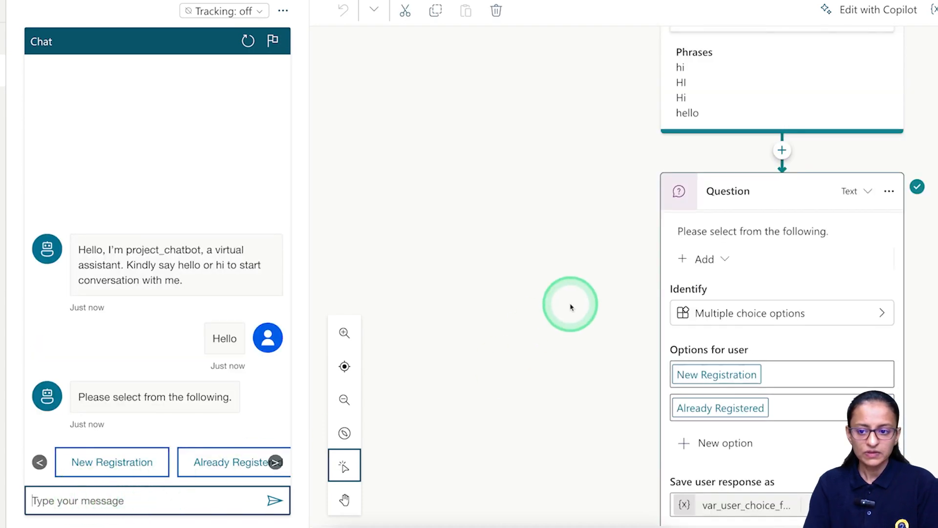
Answer New Registration and review the matching condition branch in the test chat.
scroll(669, 283, up, 2)
scroll(669, 283, down, 1)
scroll(670, 282, down, 4)
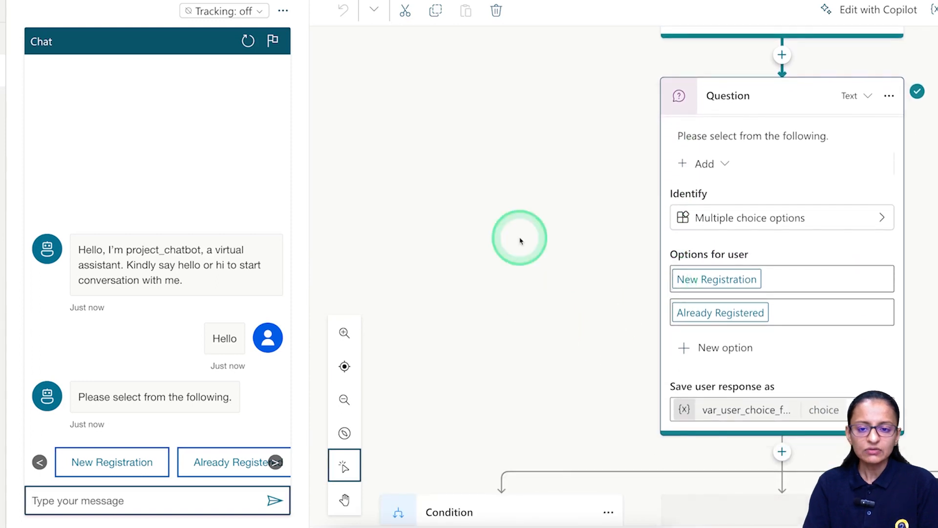
scroll(681, 153, up, 6)
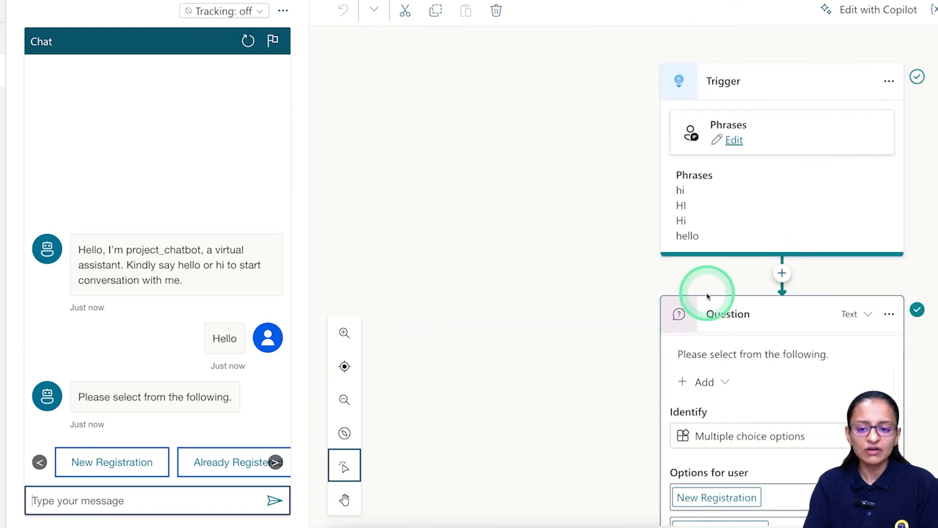
scroll(706, 289, down, 5)
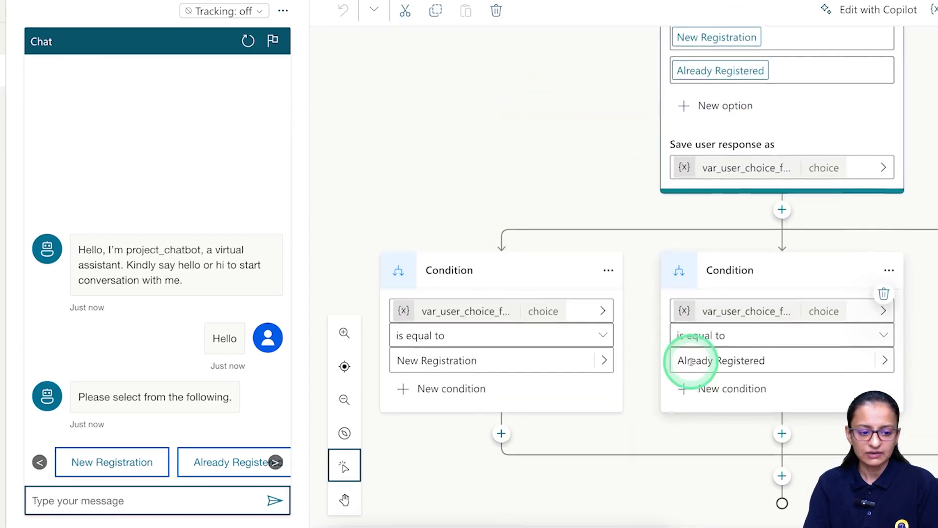
scroll(684, 356, up, 1)
click(101, 461)
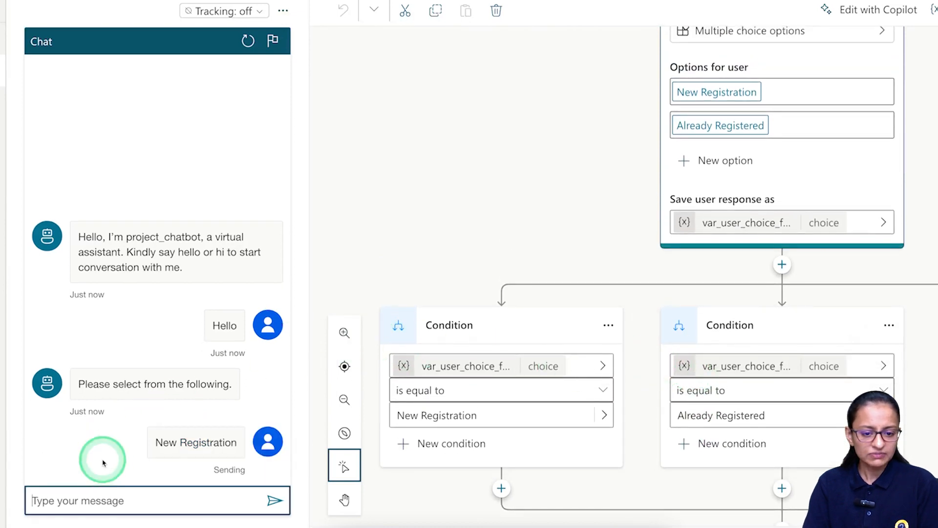
scroll(575, 190, up, 1)
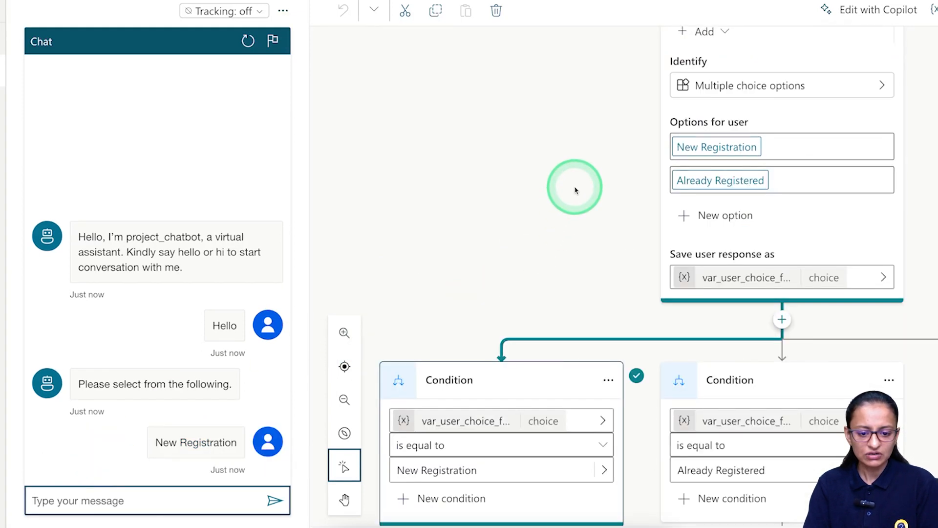
scroll(619, 293, down, 2)
scroll(619, 293, up, 8)
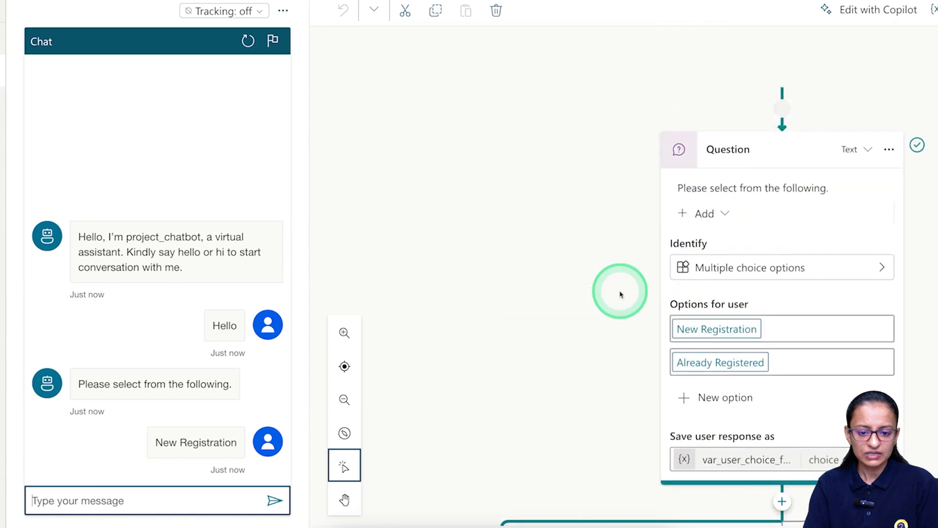
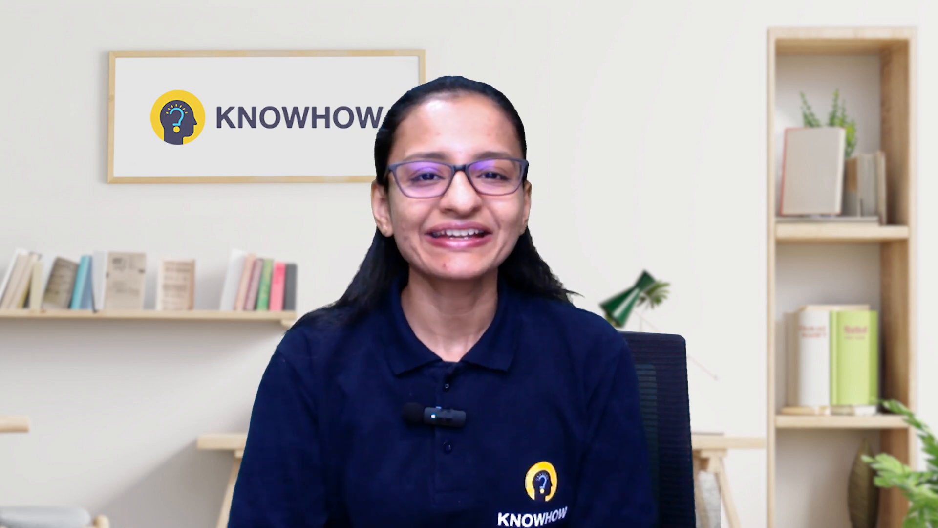
Add an Ask a question node under the New Registration condition branch.
click(536, 316)
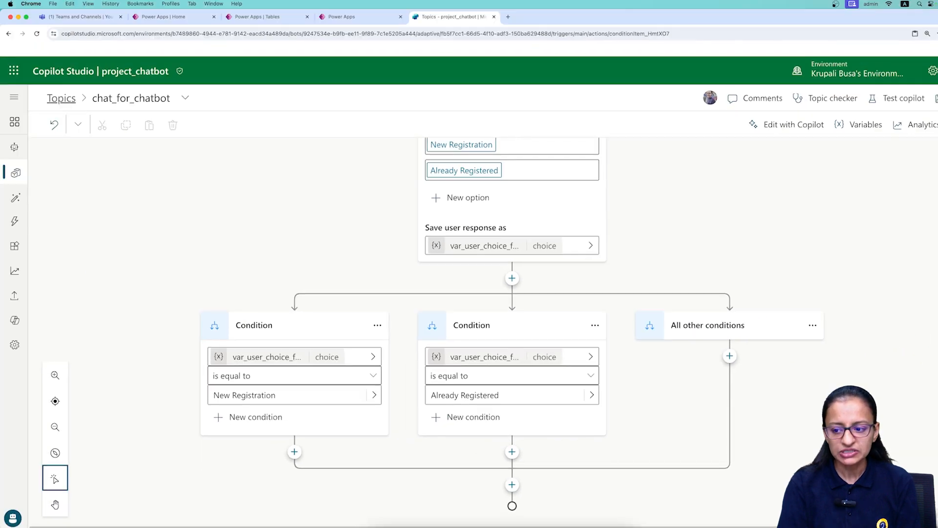
scroll(496, 322, up, 3)
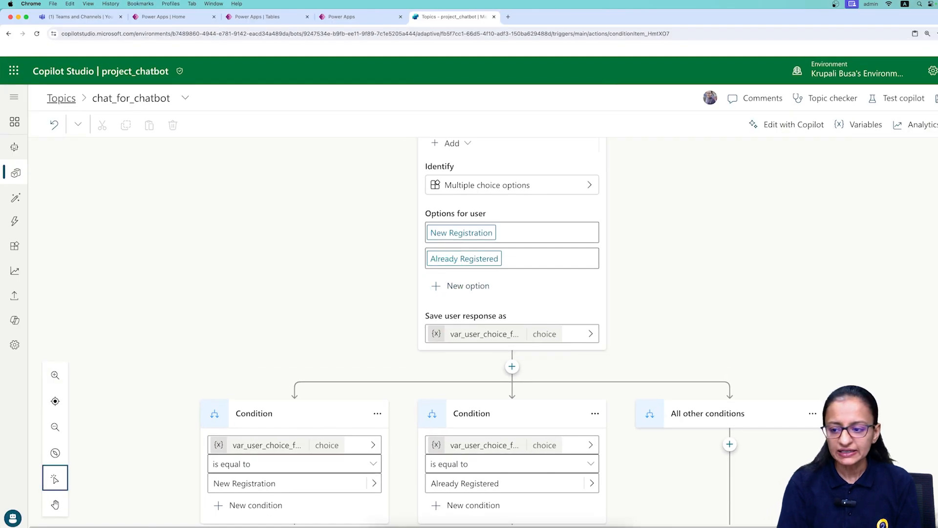
scroll(499, 332, down, 2)
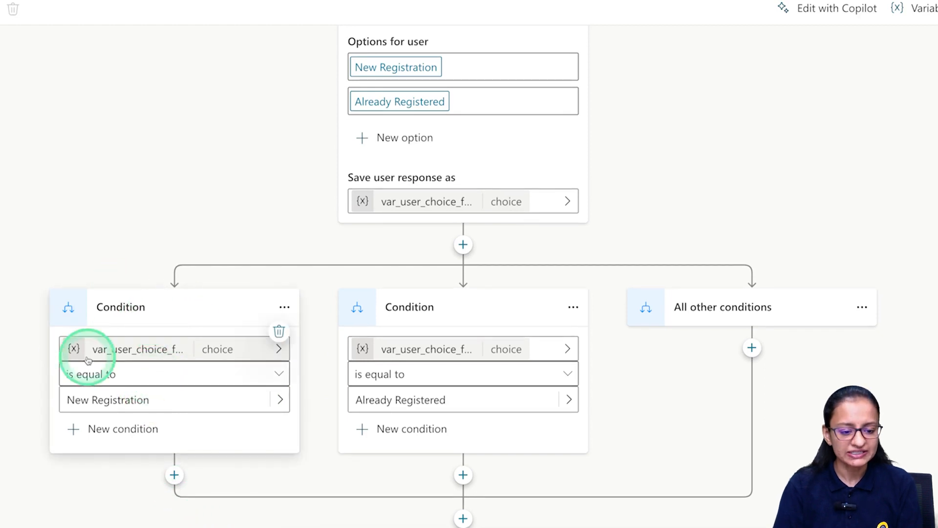
scroll(175, 479, down, 1)
click(174, 443)
scroll(245, 440, down, 5)
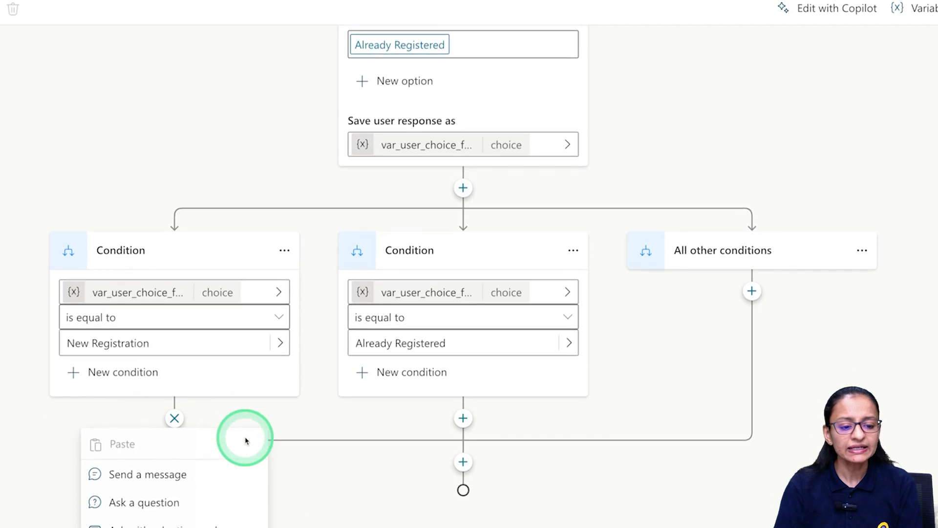
mouse_move(246, 441)
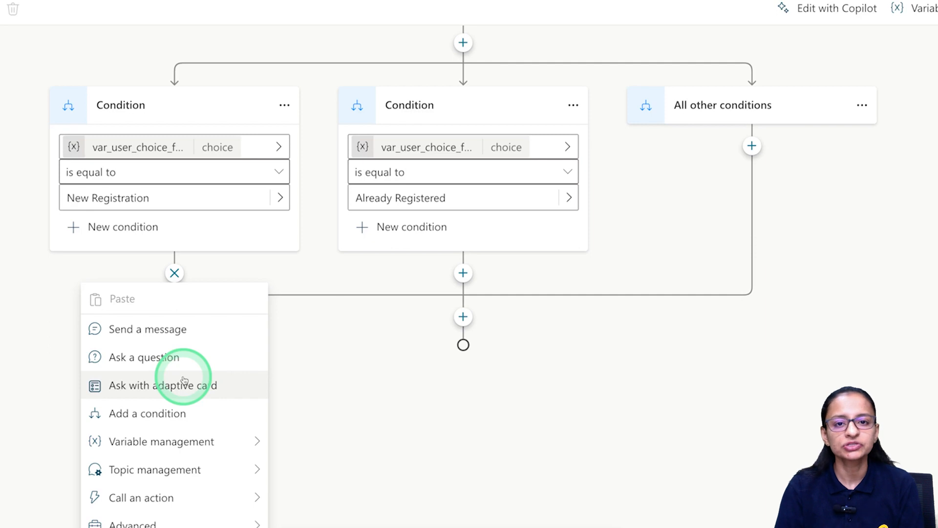
click(147, 364)
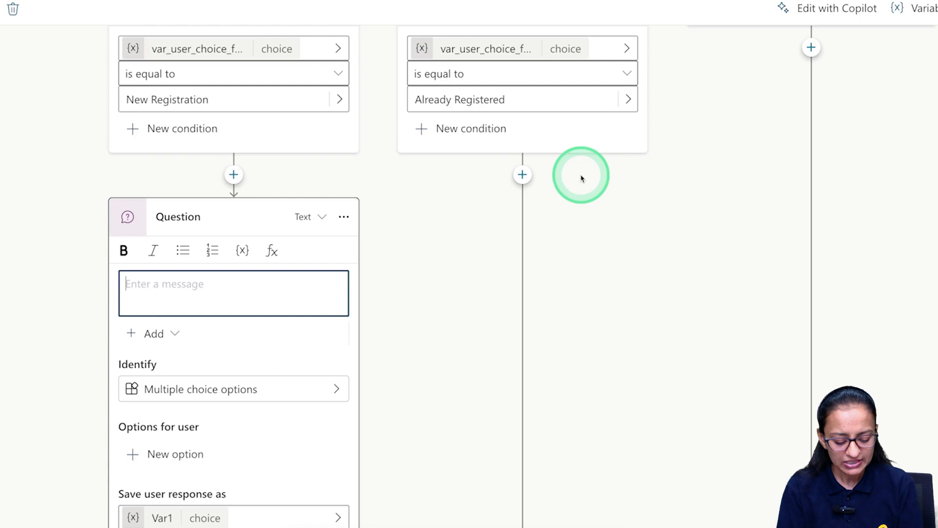
Enter the question prompt 'Please provide your full name'.
text(What)
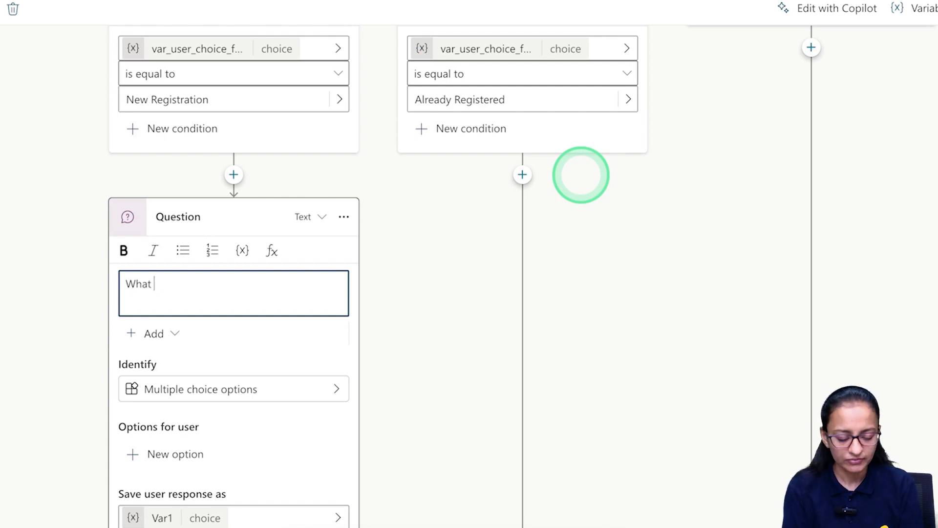
key(BackSpace)
key(BackSpace)
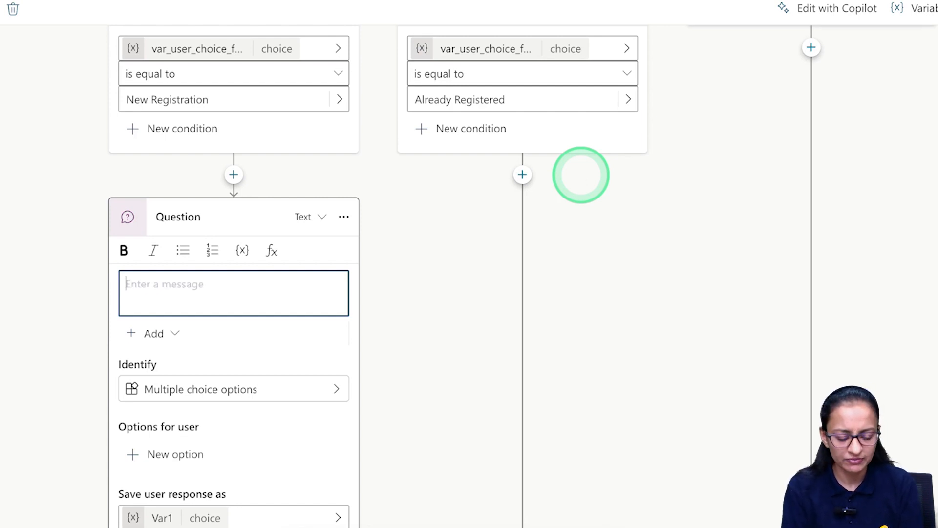
text(Plase pr)
key(BackSpace)
key(BackSpace)
key(BackSpace)
key(BackSpace)
key(BackSpace)
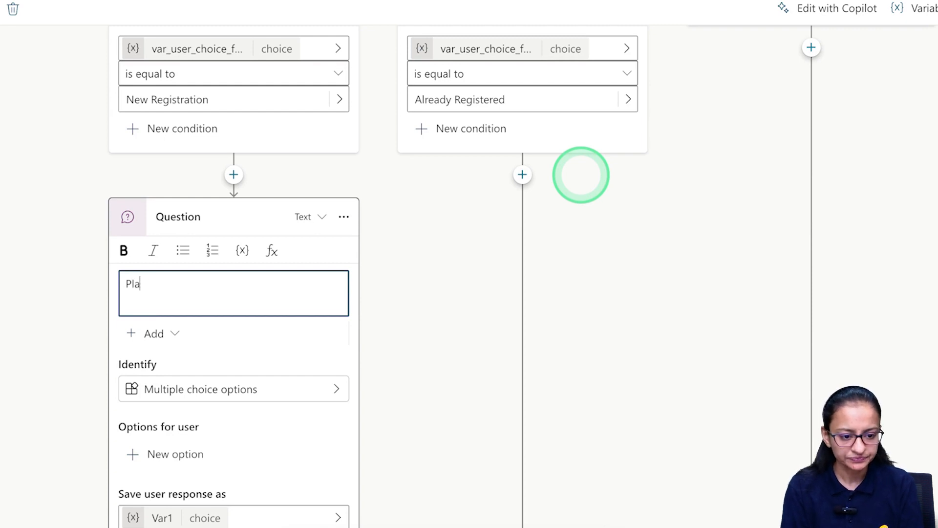
text(ase provide your full name)
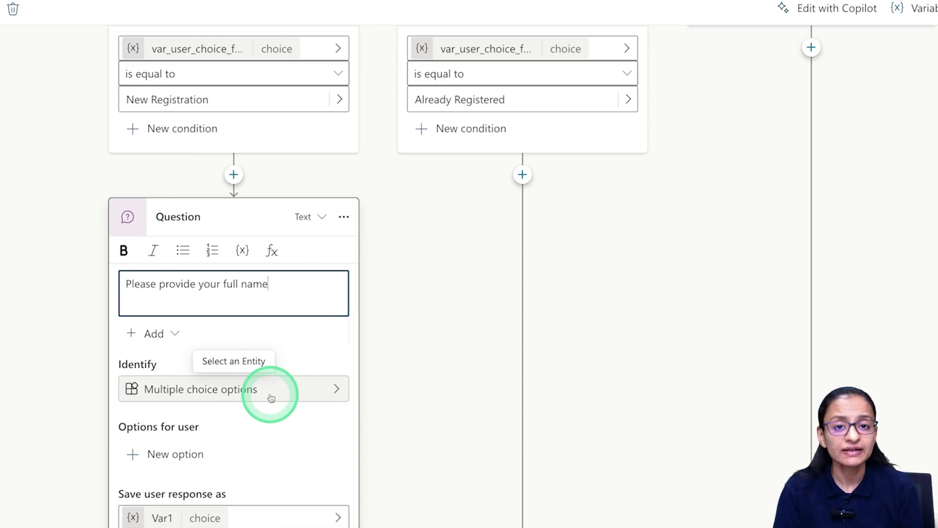
click(333, 389)
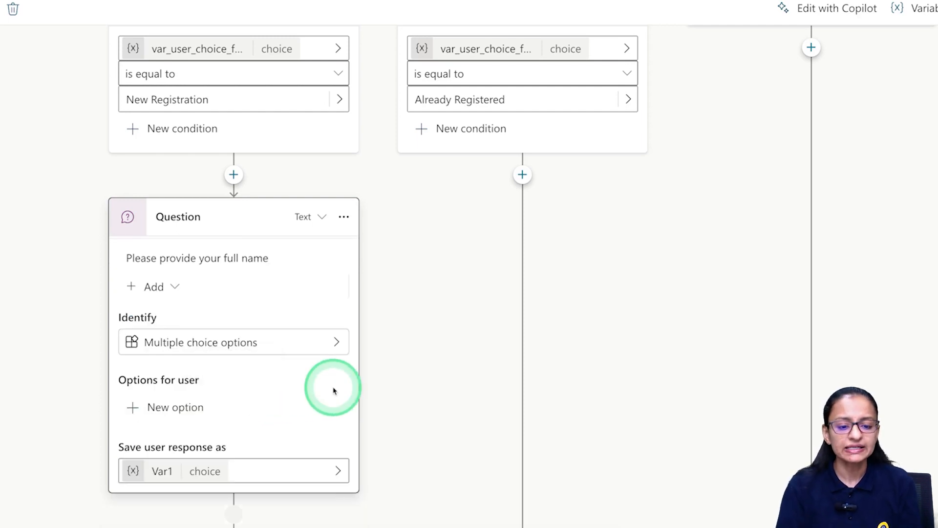
click(335, 340)
Set the full-name question to identify a Person name.
click(417, 264)
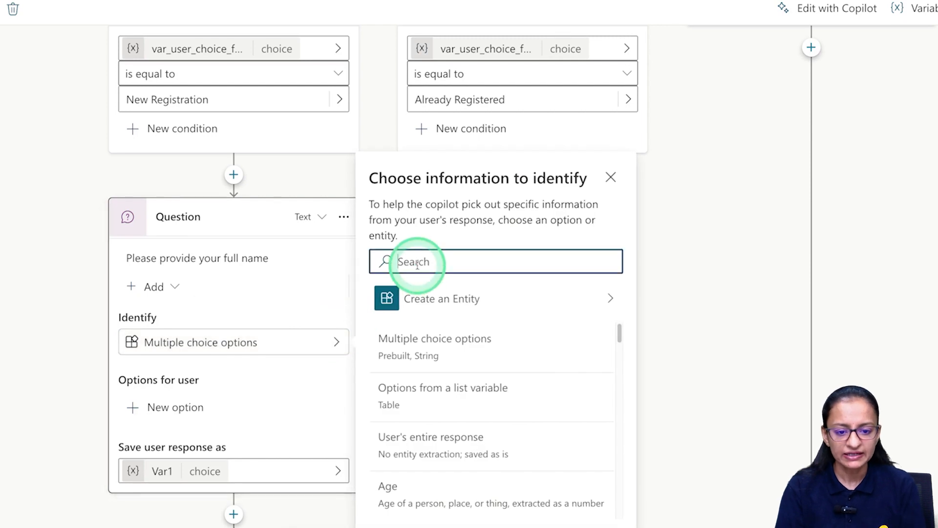
text(person)
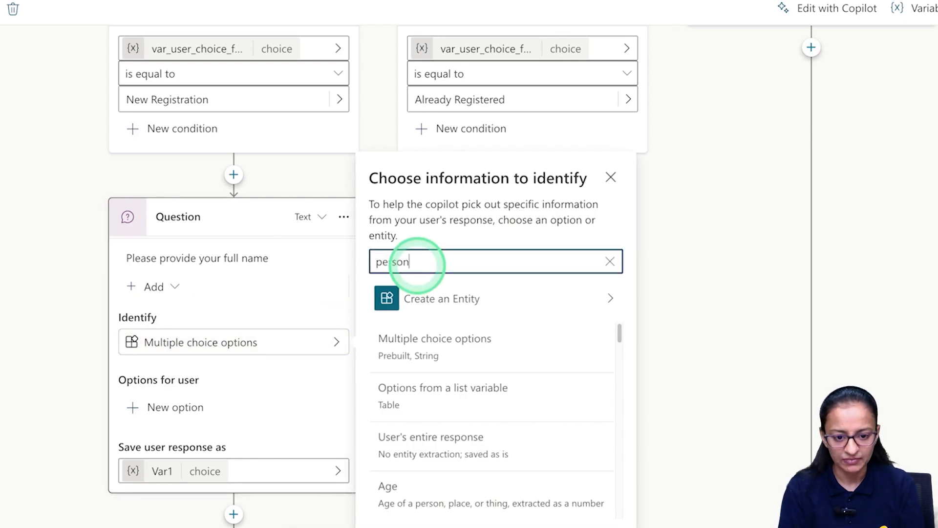
click(435, 354)
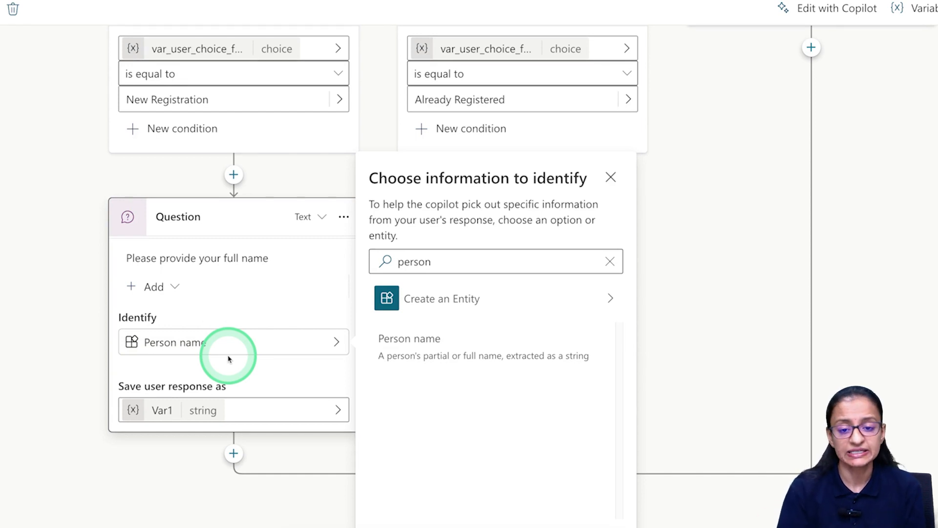
click(611, 178)
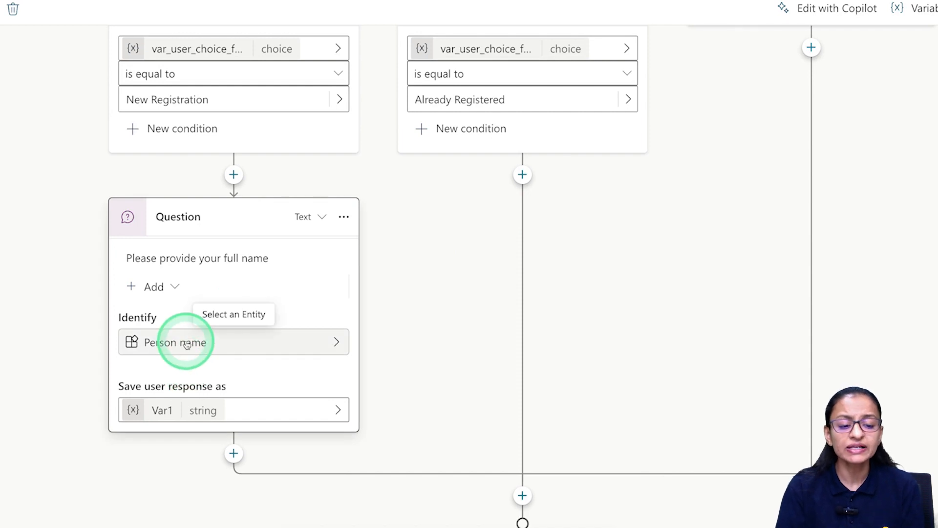
Rename the saved response variable Var1 to var_fullname.
click(163, 415)
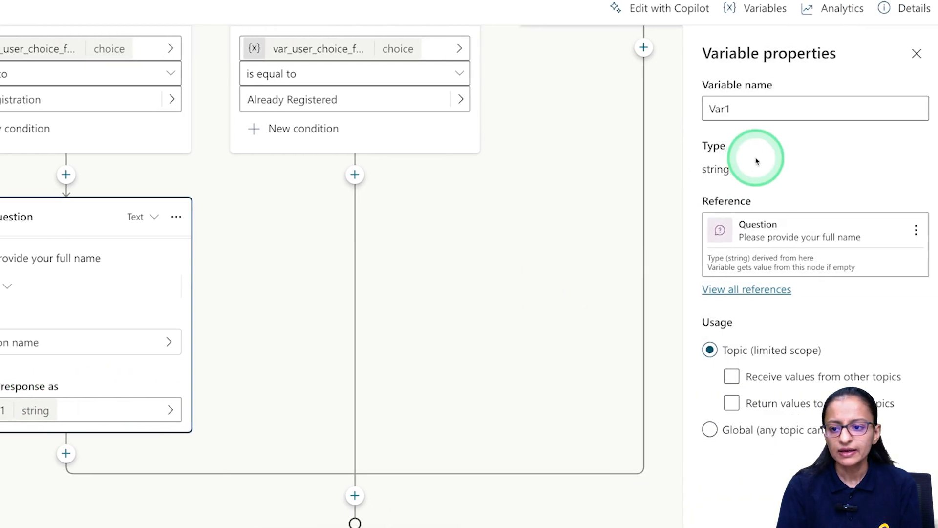
click(748, 113)
text(va)
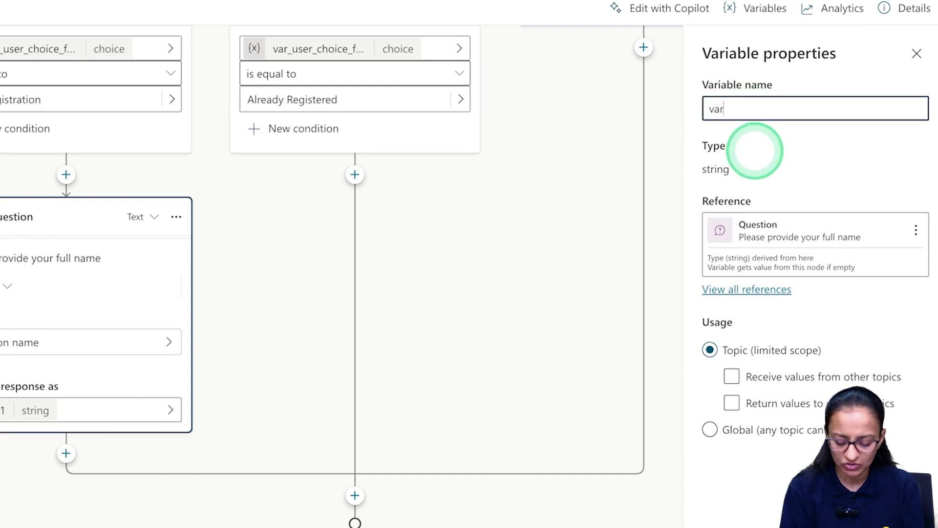
text(r_fullname)
click(755, 151)
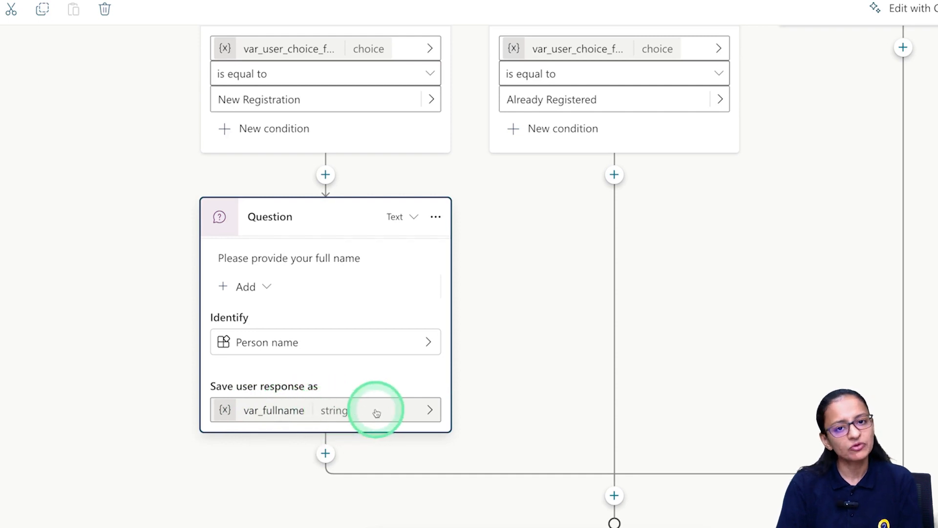
scroll(503, 363, down, 1)
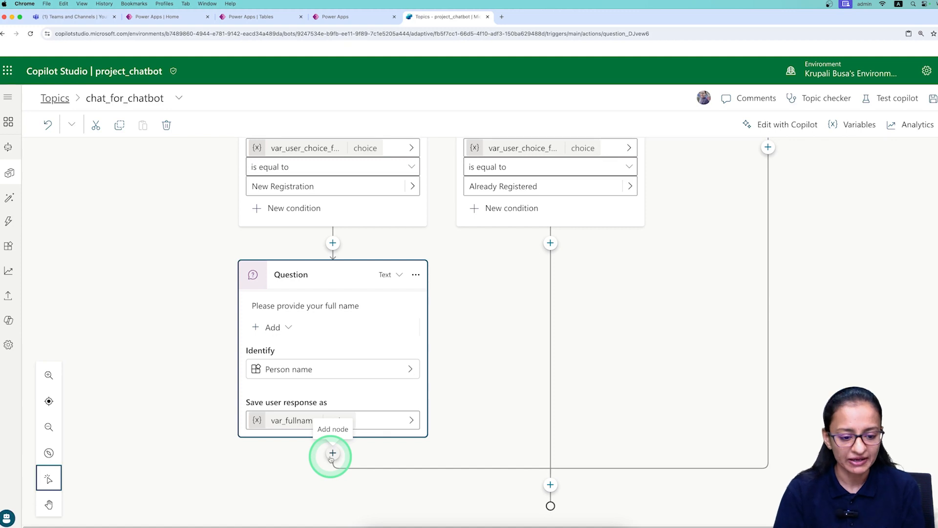
Add a second question asking 'Please provide your contact no.' after the full-name question.
click(332, 453)
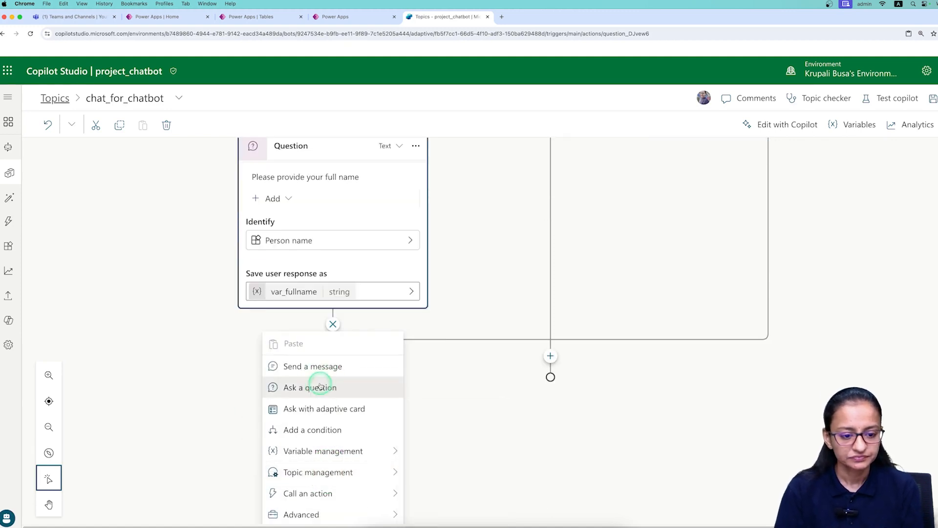
click(320, 387)
text(please)
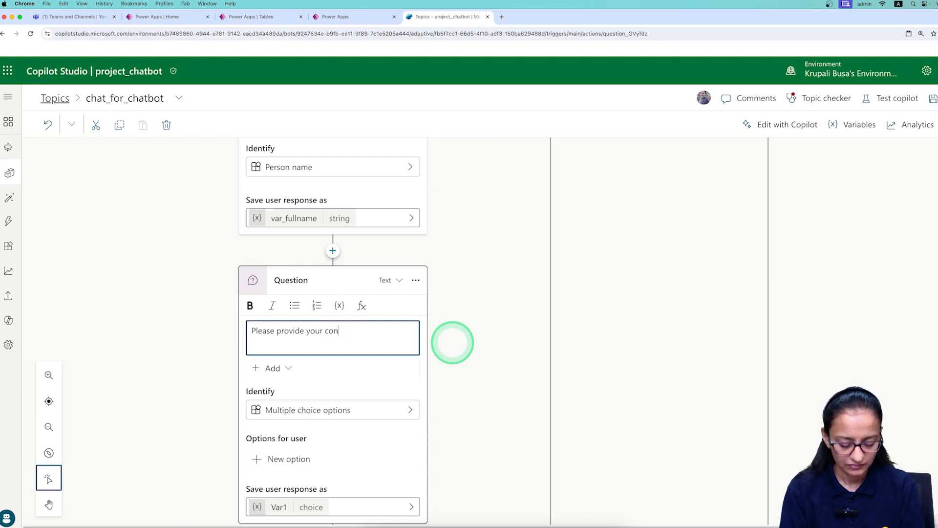
text(.)
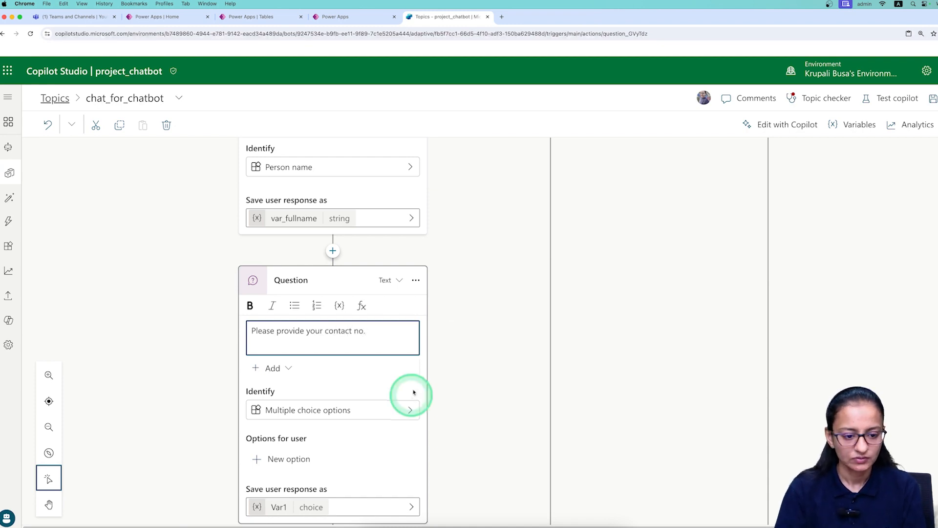
click(407, 412)
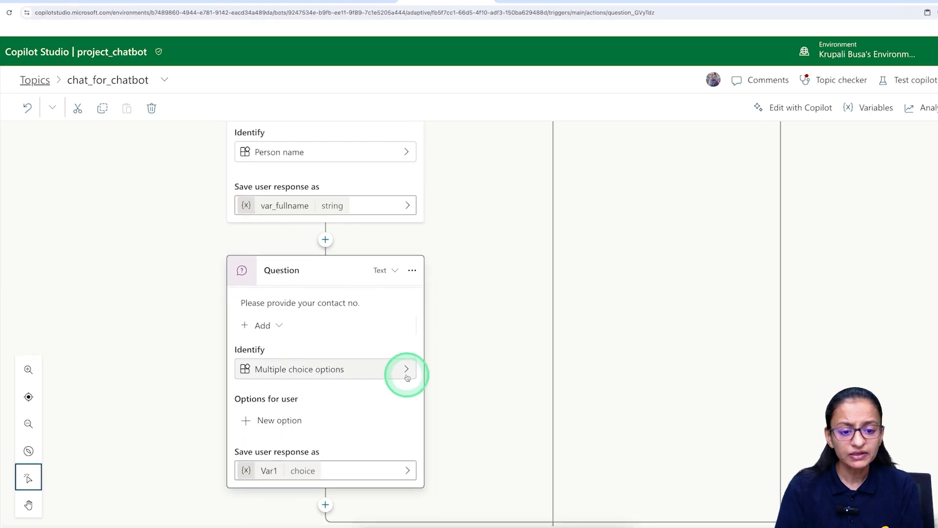
Make the contact question identify a Phone number.
click(410, 374)
click(466, 253)
text(p)
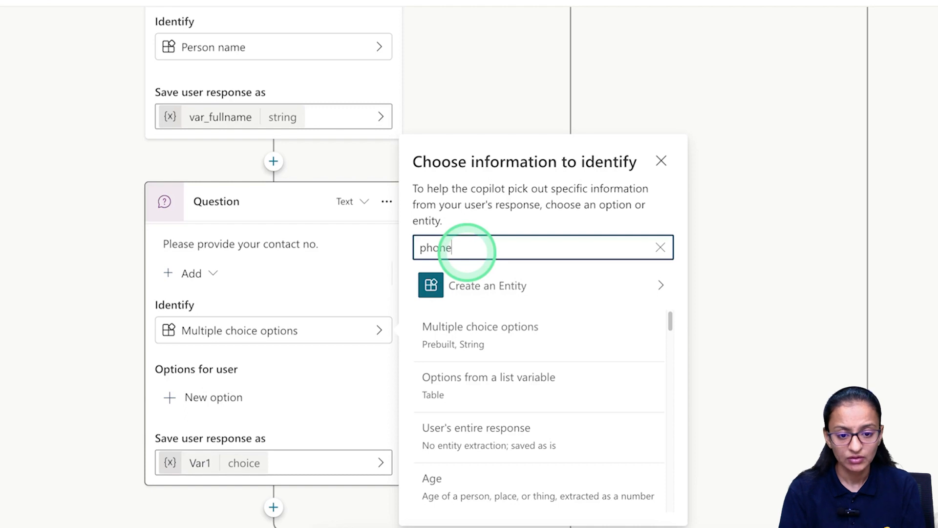
text(hone)
click(450, 353)
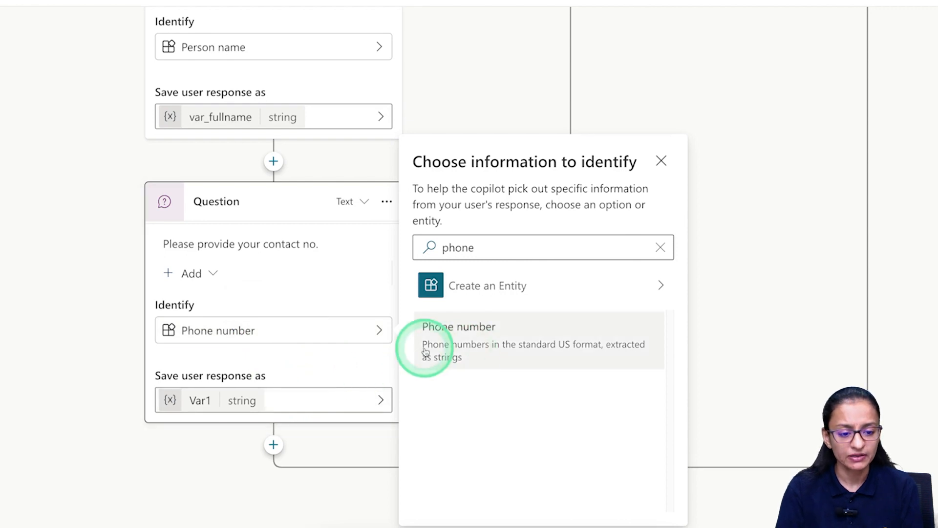
Rename the contact answer variable from Var1 to var_contact_no.
click(199, 400)
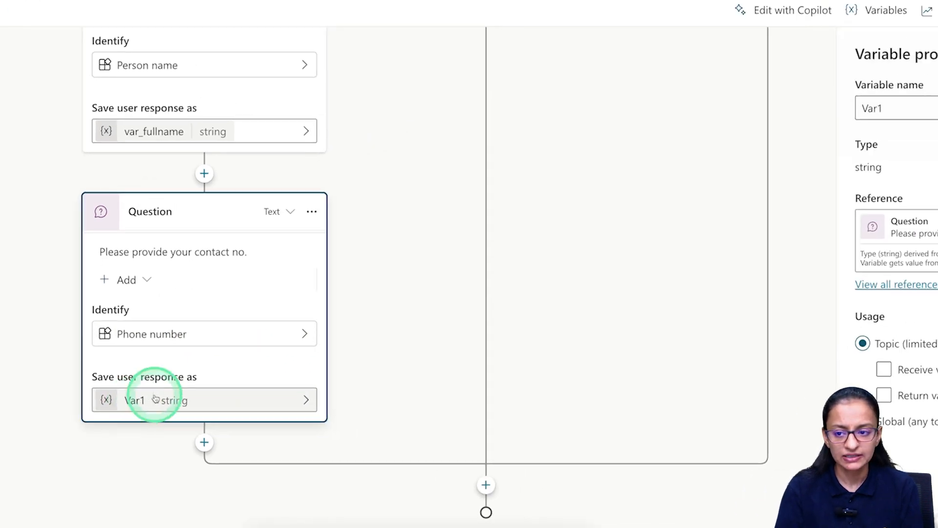
double_click(903, 108)
text(var_contact_no)
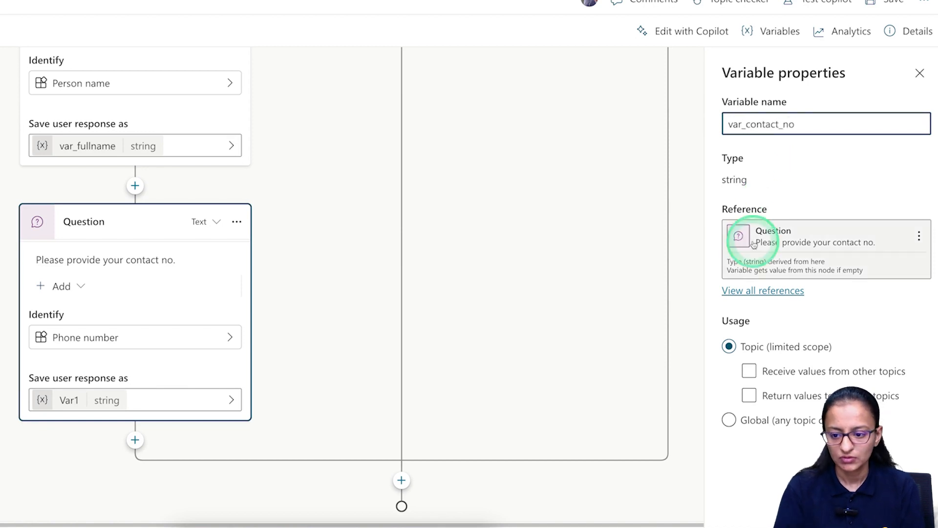
click(135, 440)
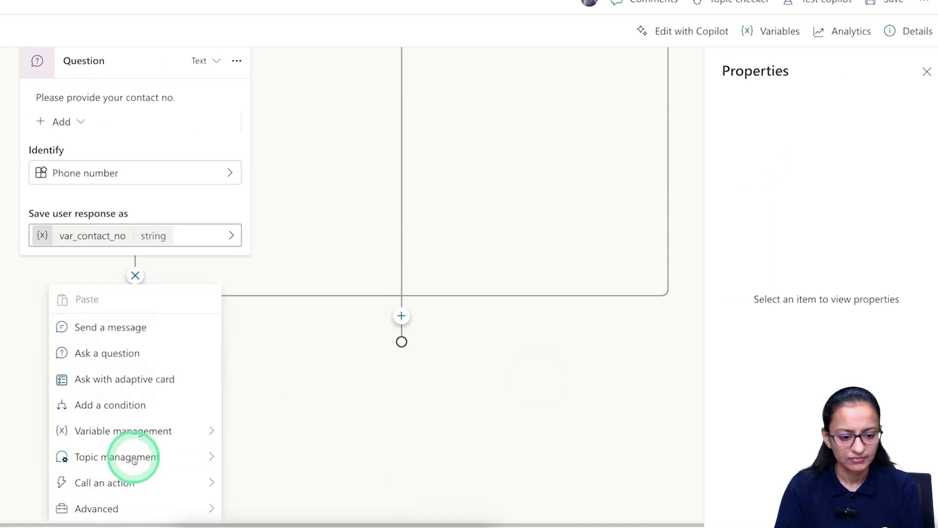
Add a third question with the prompt 'Provide your email address'.
click(119, 353)
click(100, 242)
text(Provide your em)
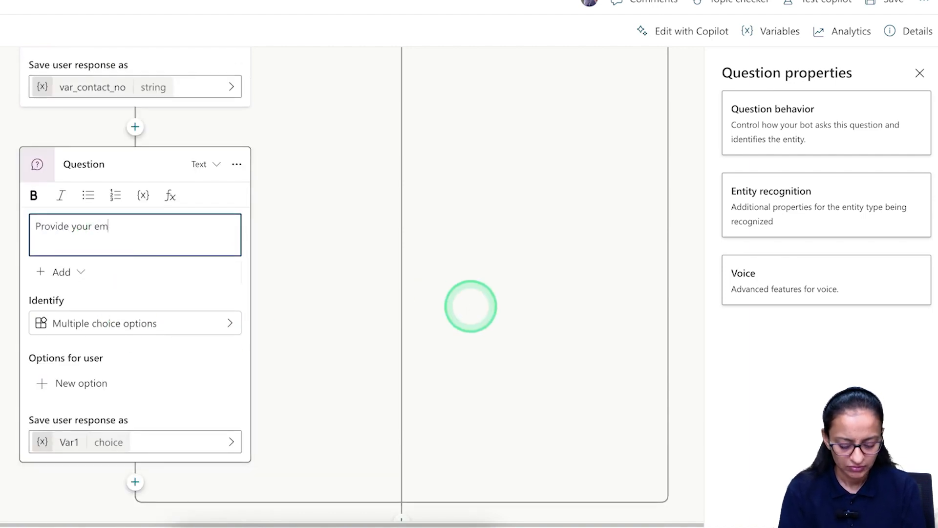
text(ess)
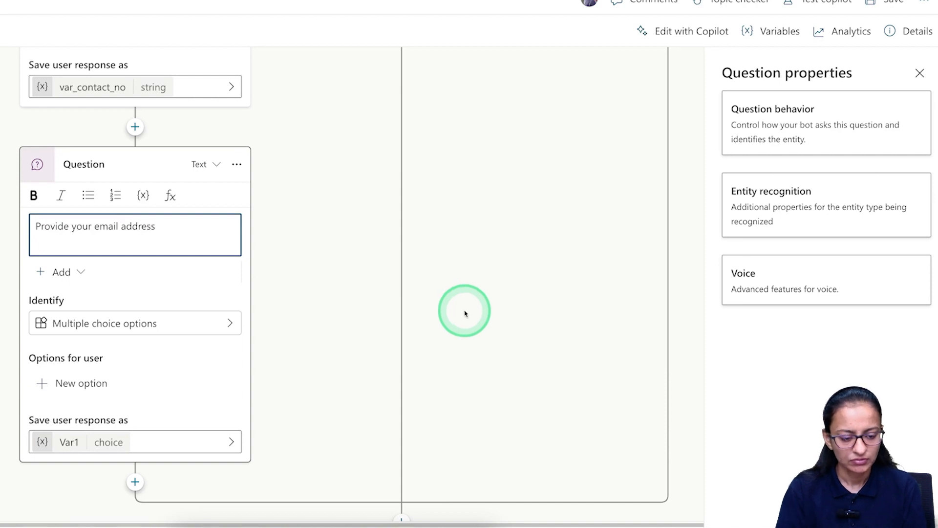
click(227, 322)
Make the email question identify an Email.
click(227, 282)
click(312, 201)
text(email)
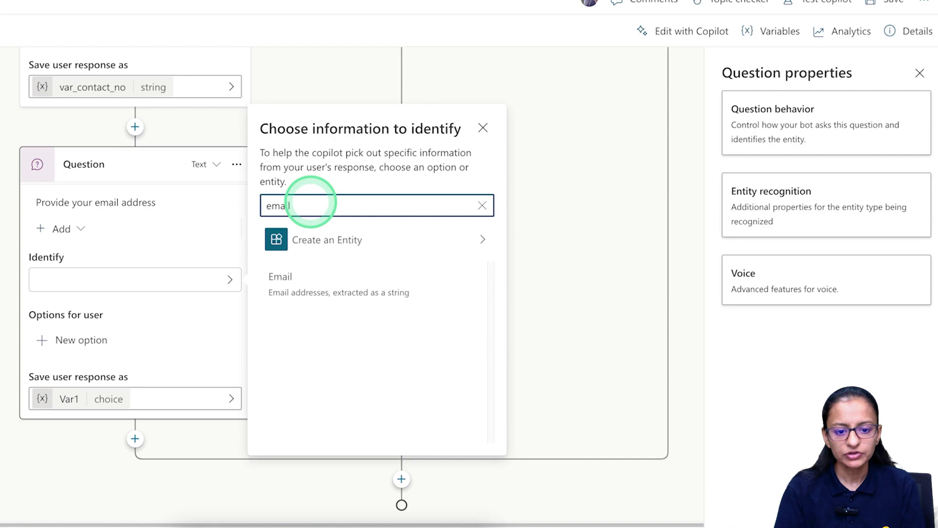
click(289, 292)
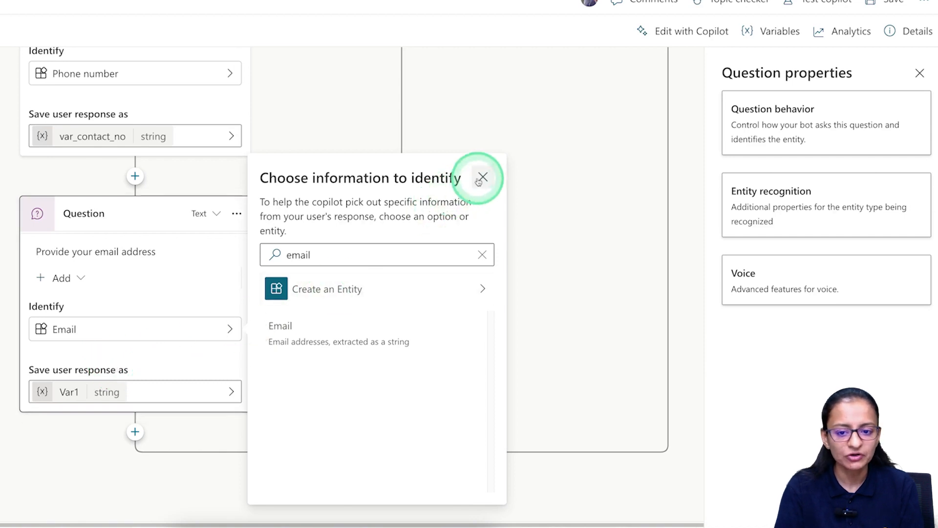
click(33, 410)
Rename the email answer variable from Var1 to var_email.
click(64, 391)
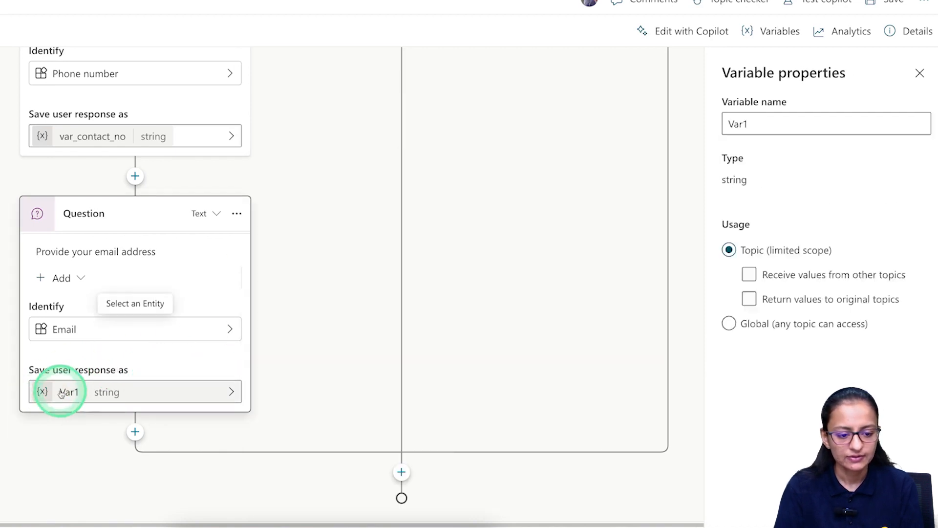
click(854, 158)
double_click(752, 123)
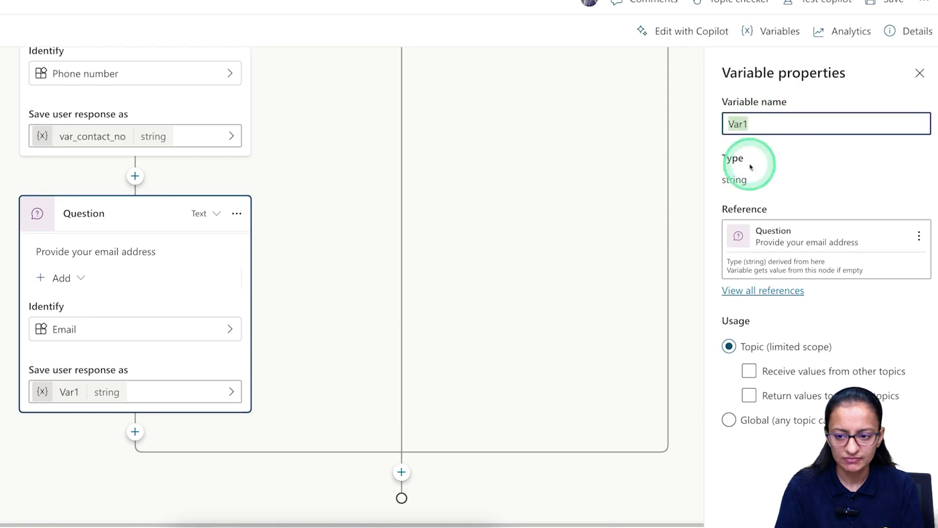
text(var_email)
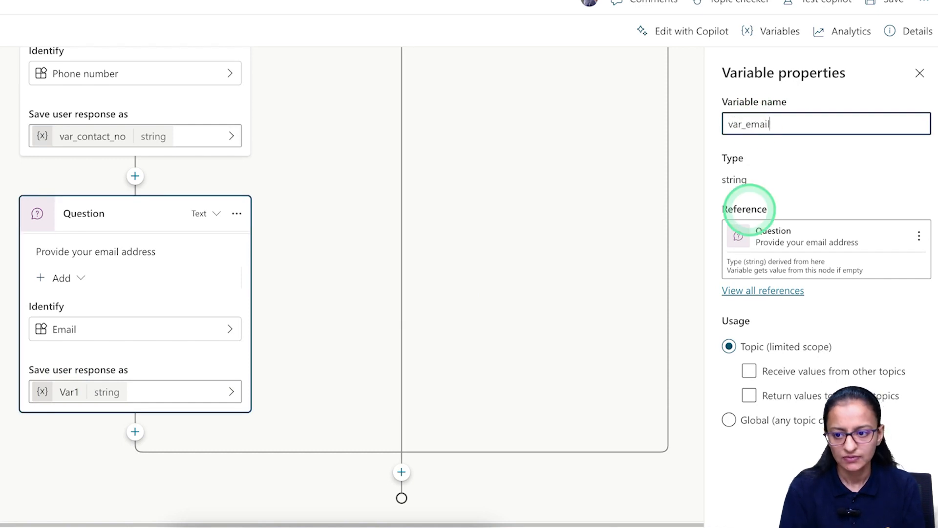
click(348, 394)
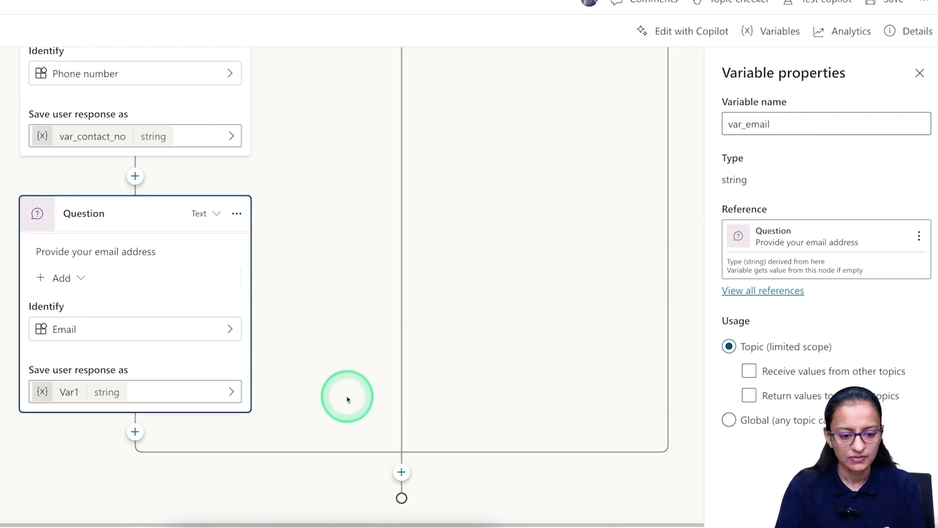
click(304, 362)
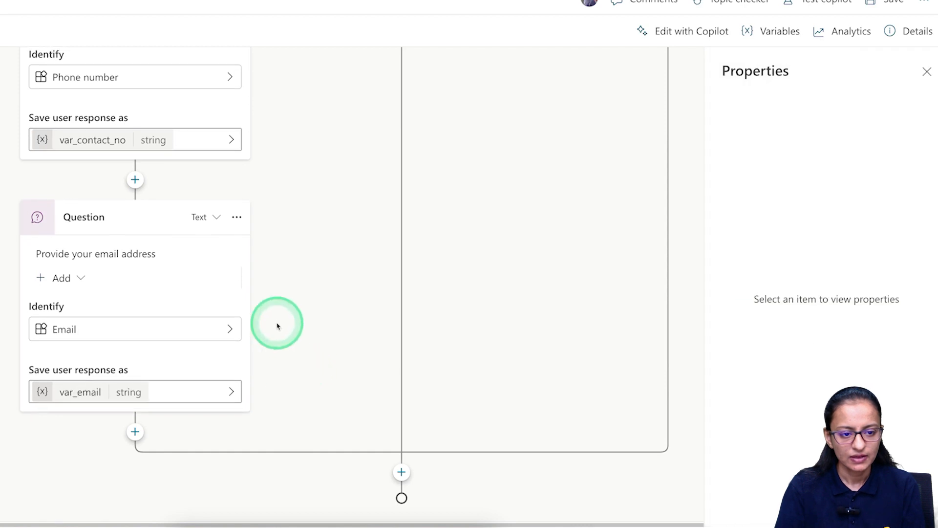
scroll(278, 323, up, 3)
scroll(277, 321, up, 6)
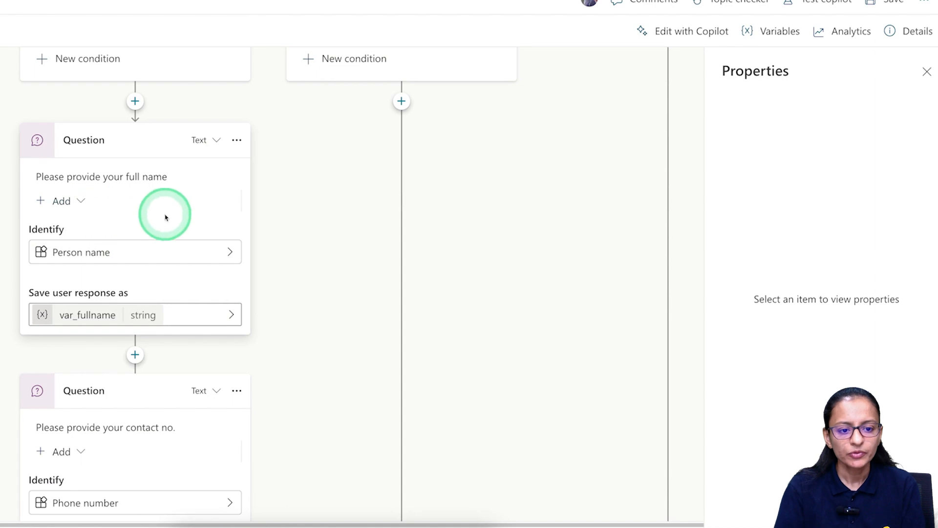
scroll(182, 420, down, 9)
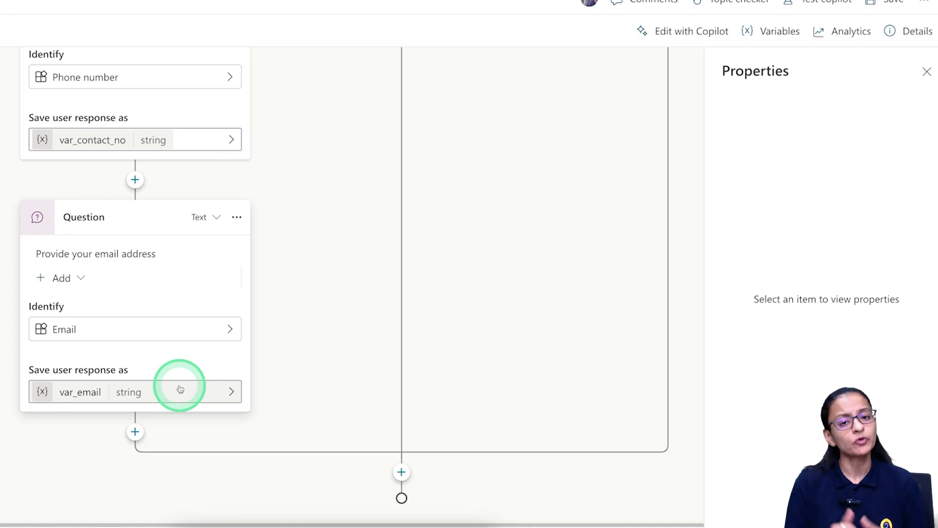
Add a new question after the email question, with a prompt beginning 'Select your last'.
click(134, 432)
click(122, 352)
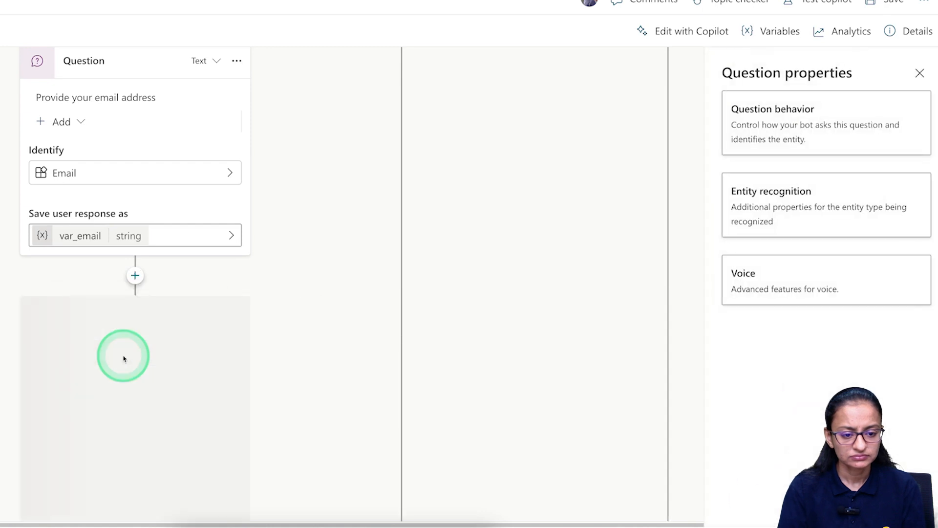
click(111, 303)
text(Se)
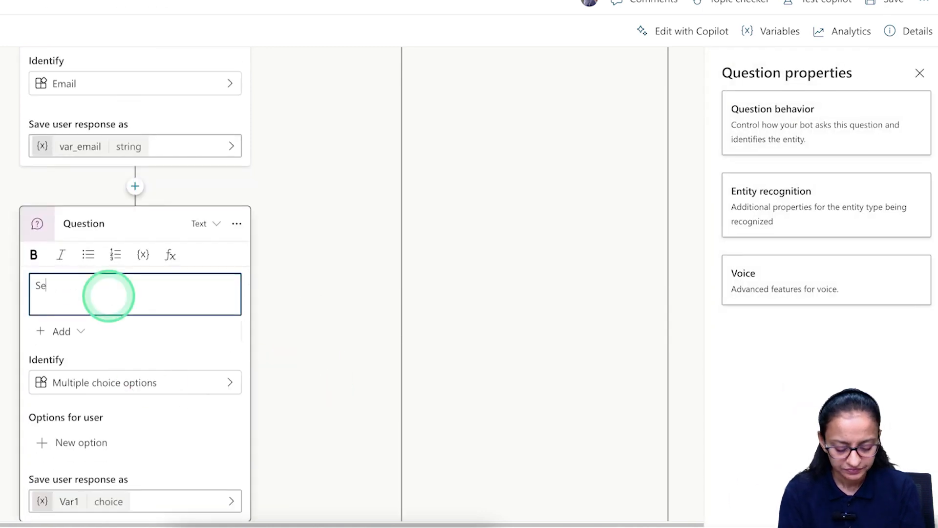
text(lect your lasyt)
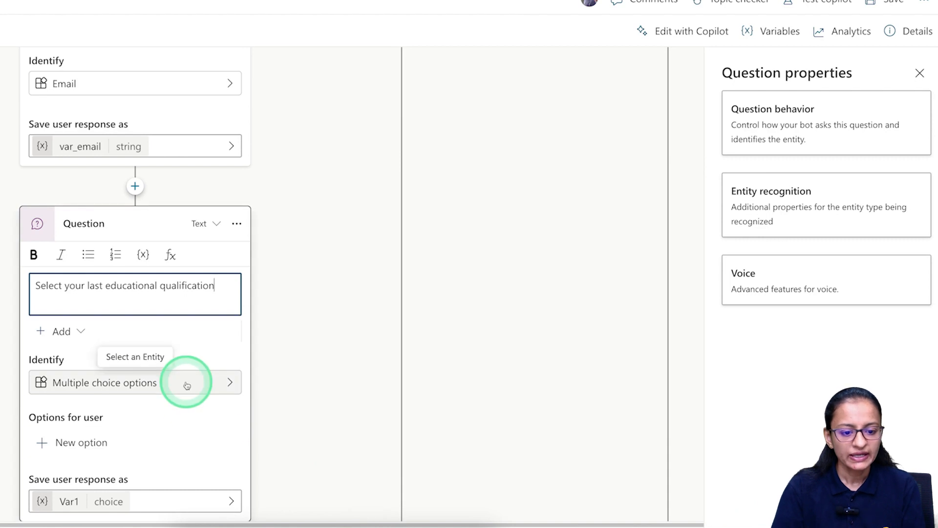
scroll(227, 384, down, 3)
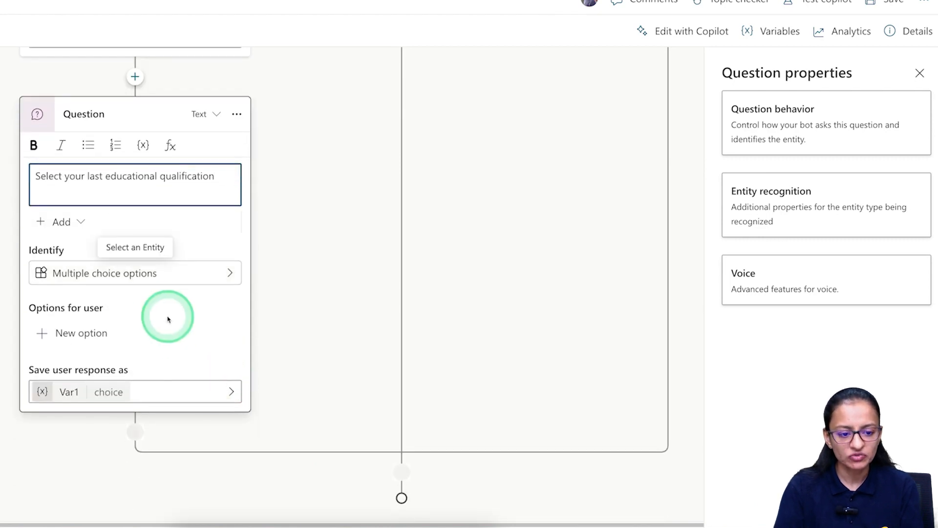
Add the answer options 10th Pass, 12th Pass, Under Graduate (UG) and Post Graduate (PG).
click(49, 332)
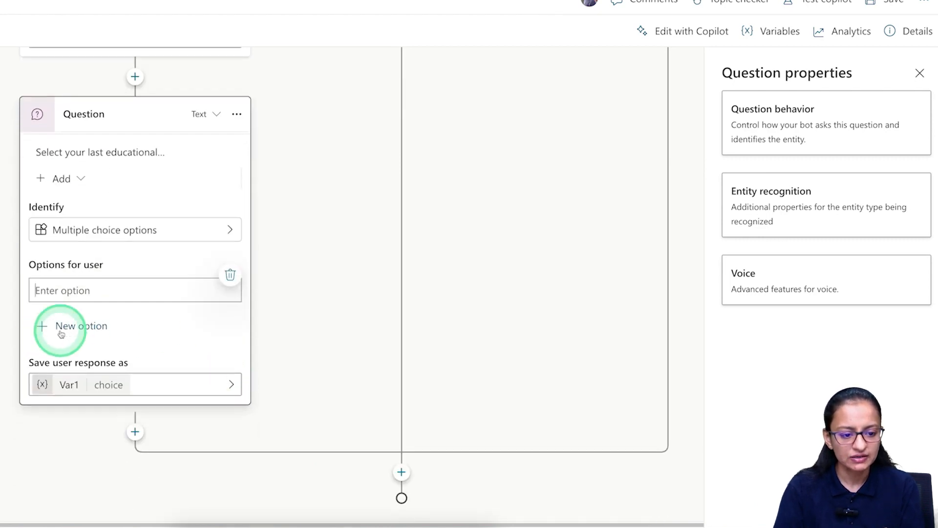
text(10)
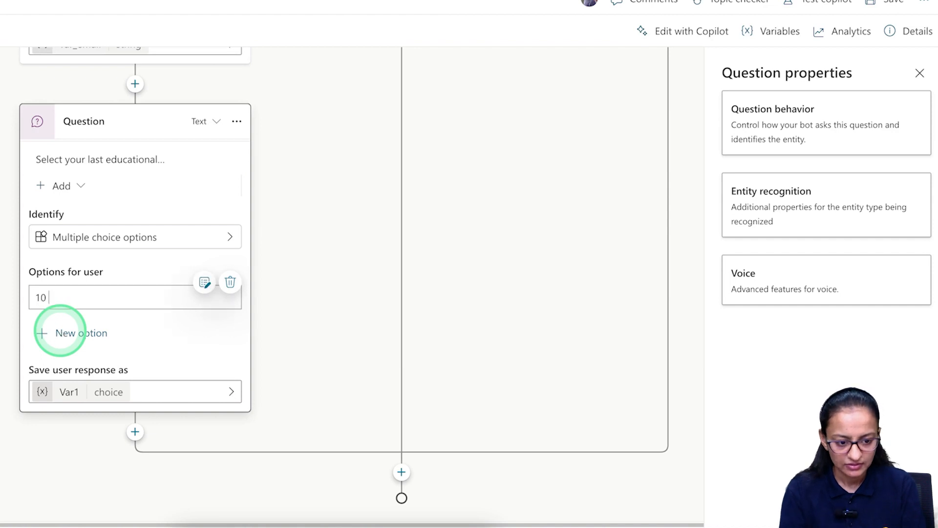
text(th Pass)
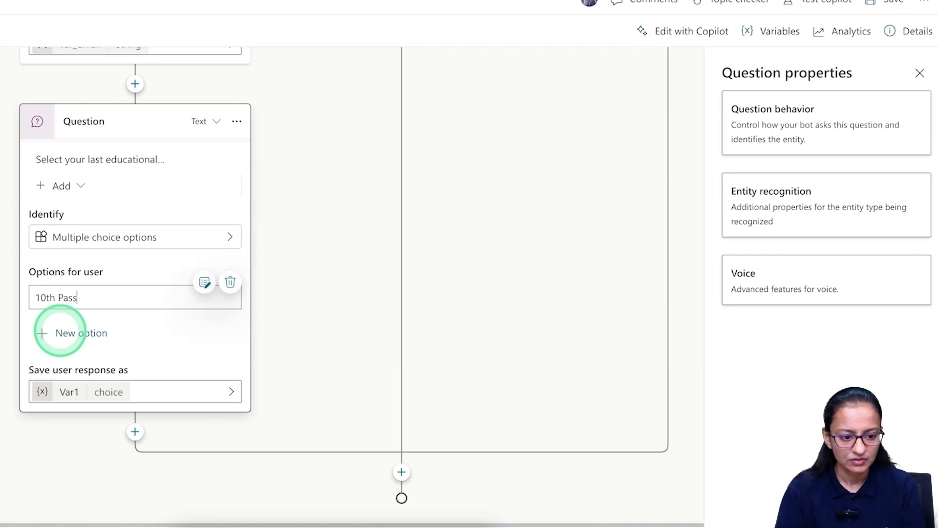
click(39, 333)
text(12th Pass)
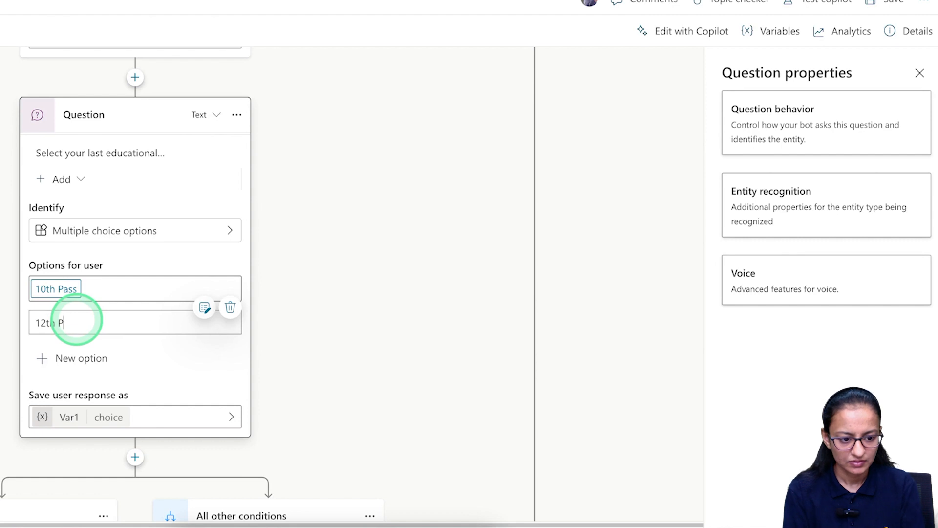
click(42, 360)
click(95, 354)
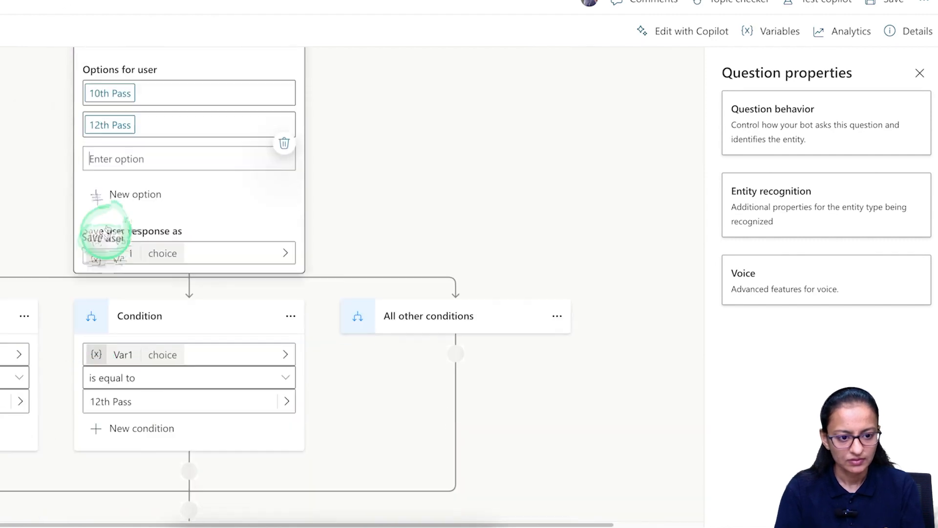
text(Under Graduate (UG))
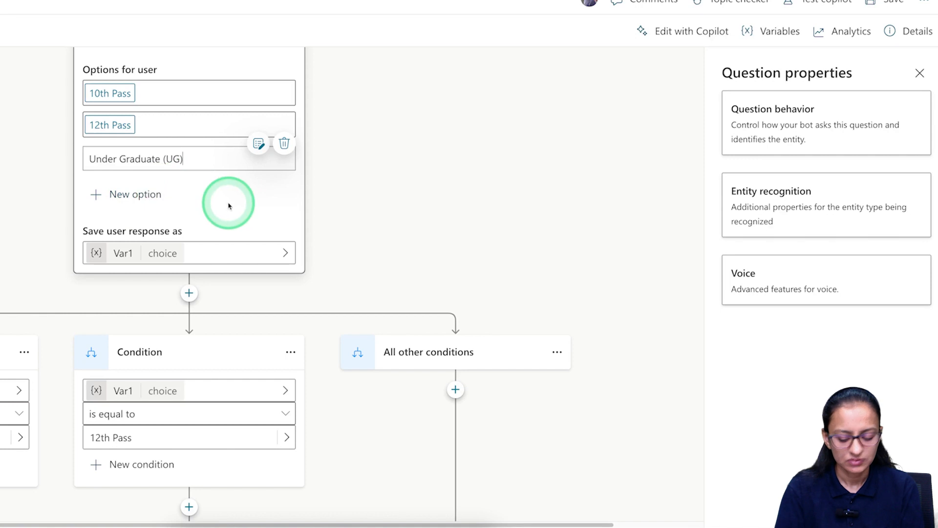
click(204, 327)
click(230, 335)
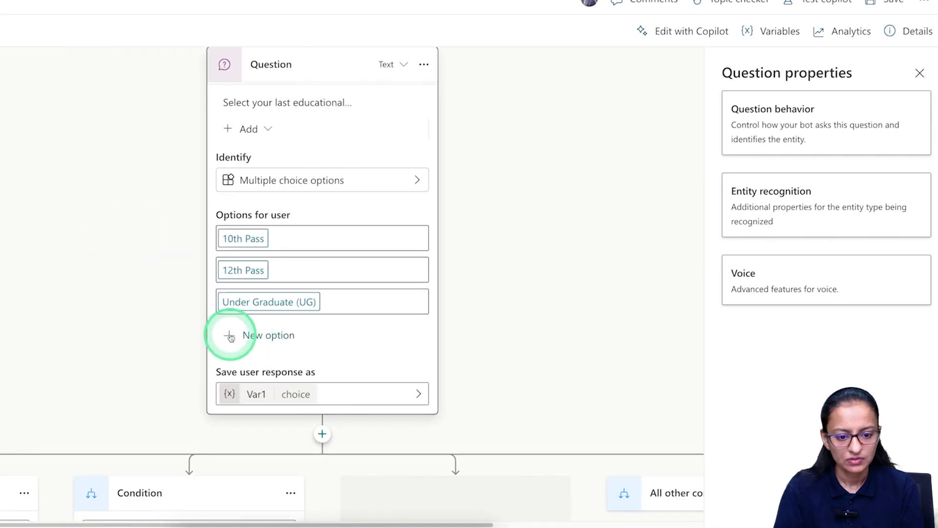
text(Post Graduate)
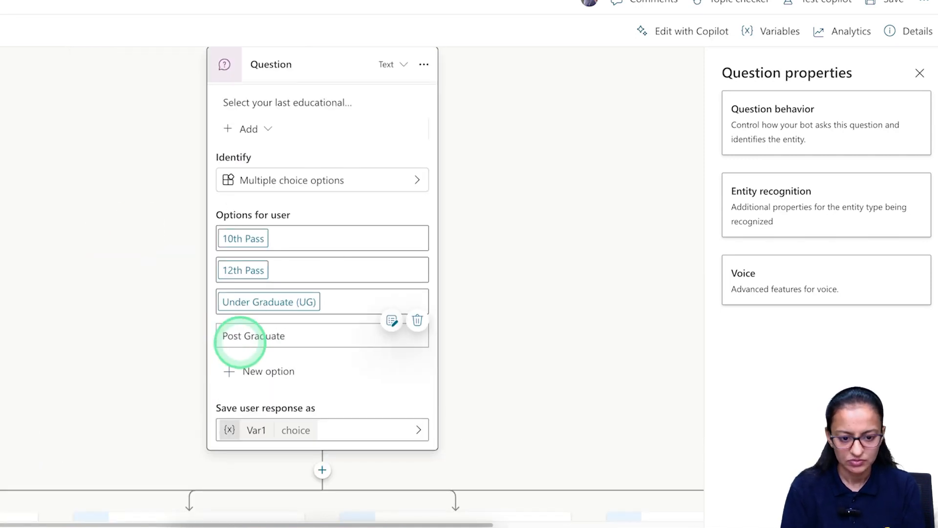
click(313, 433)
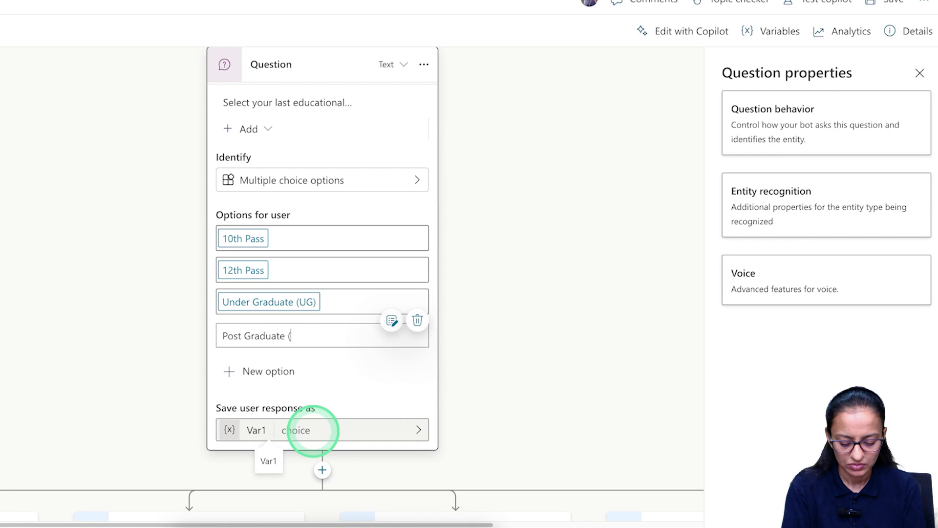
key(Return)
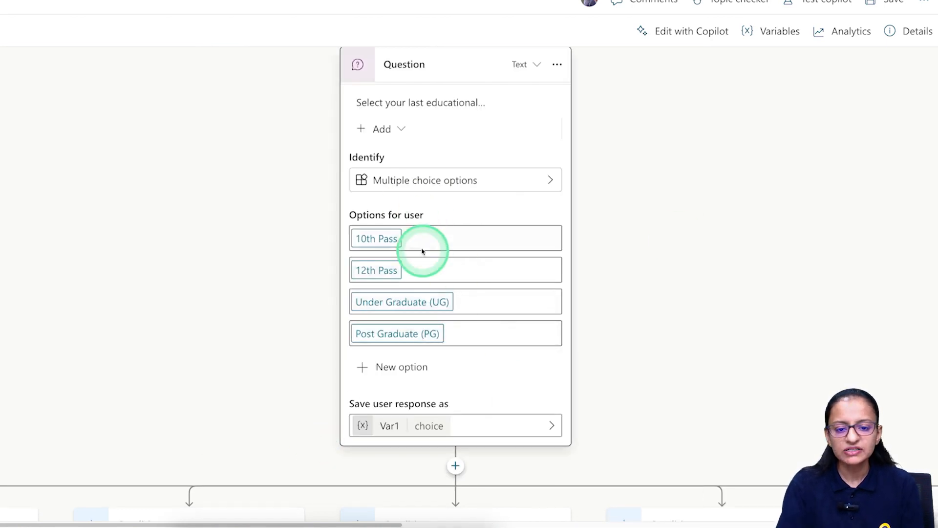
Rename the education question's Var1 variable to var_edu_detail and close Variable properties.
scroll(404, 290, down, 3)
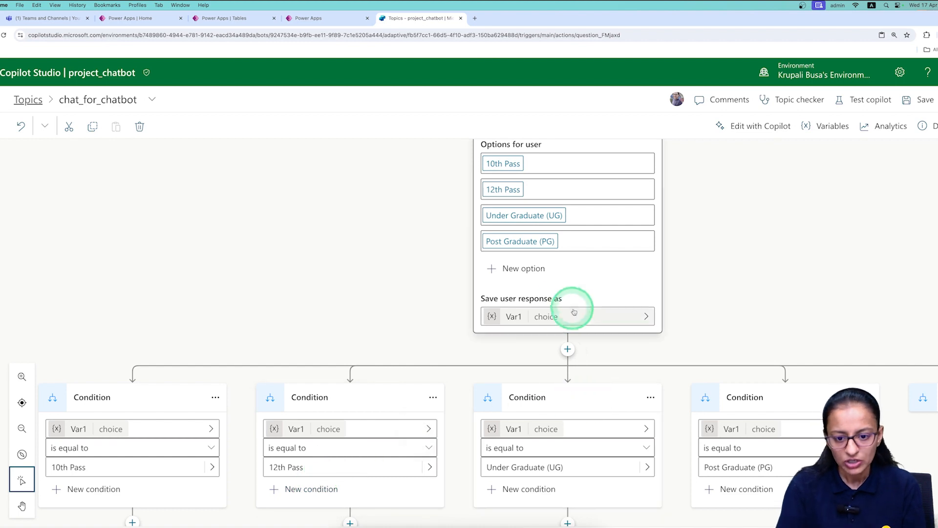
click(510, 320)
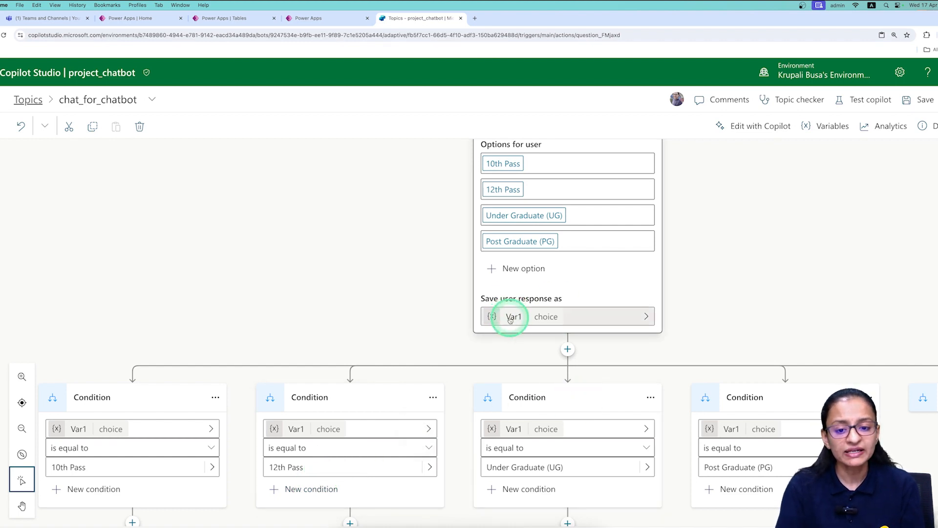
double_click(801, 195)
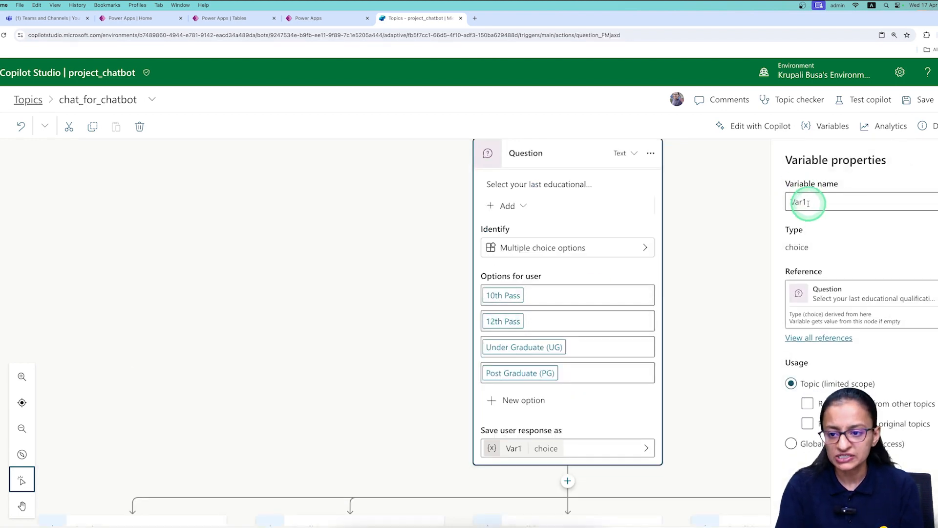
text(var_edu_)
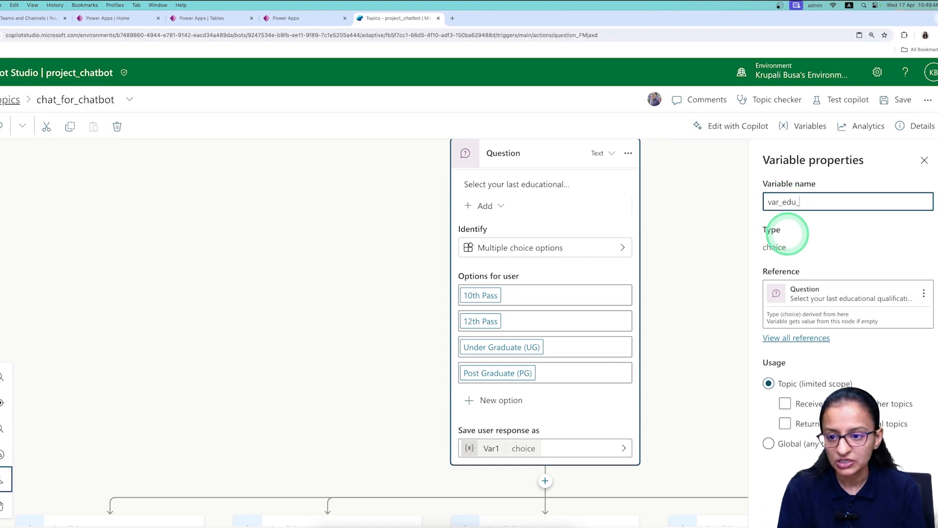
text(detail)
click(786, 234)
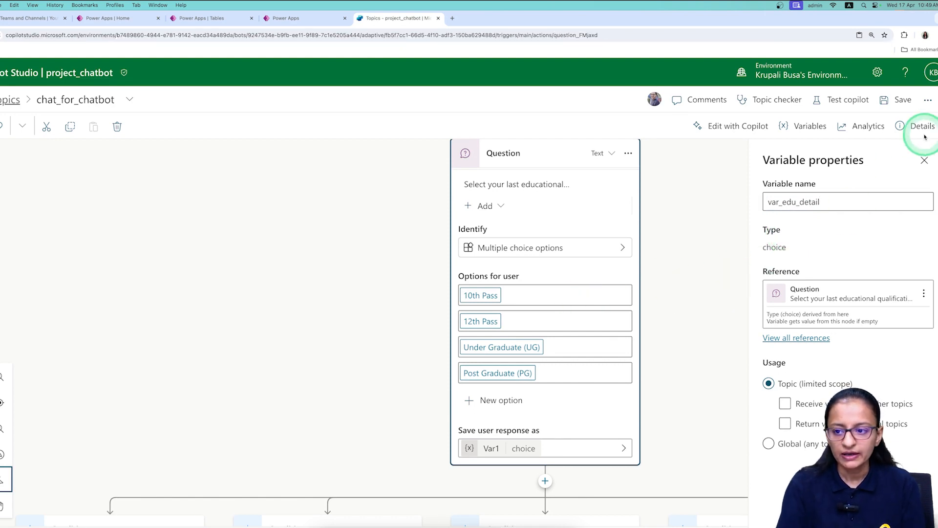
click(924, 160)
click(495, 390)
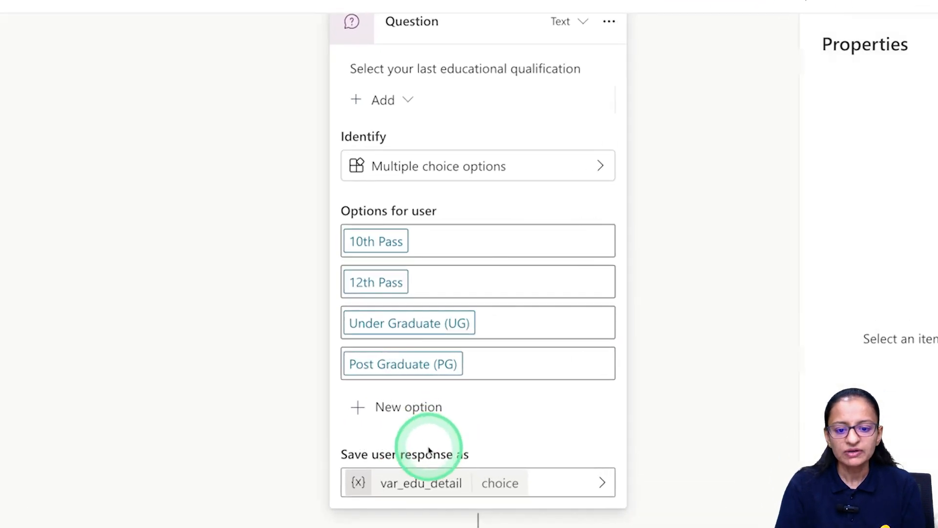
scroll(432, 455, down, 2)
scroll(438, 427, down, 2)
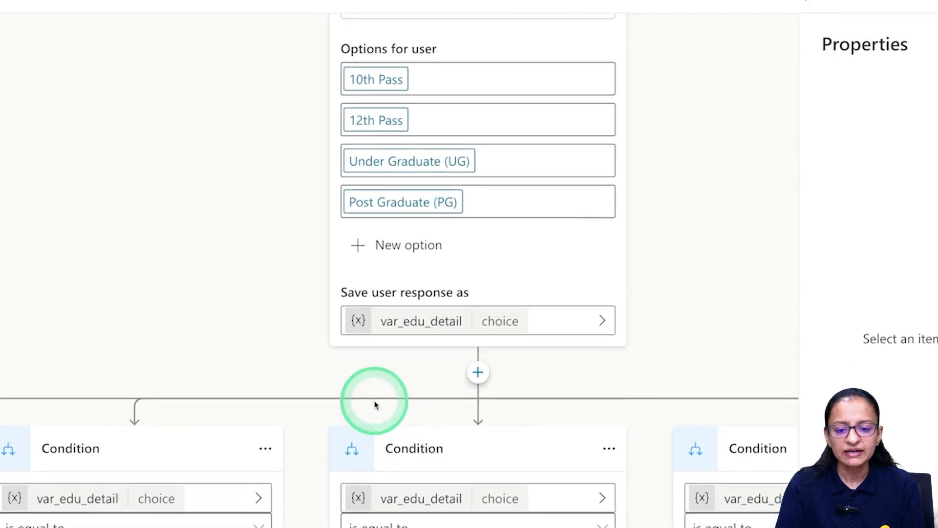
click(936, 45)
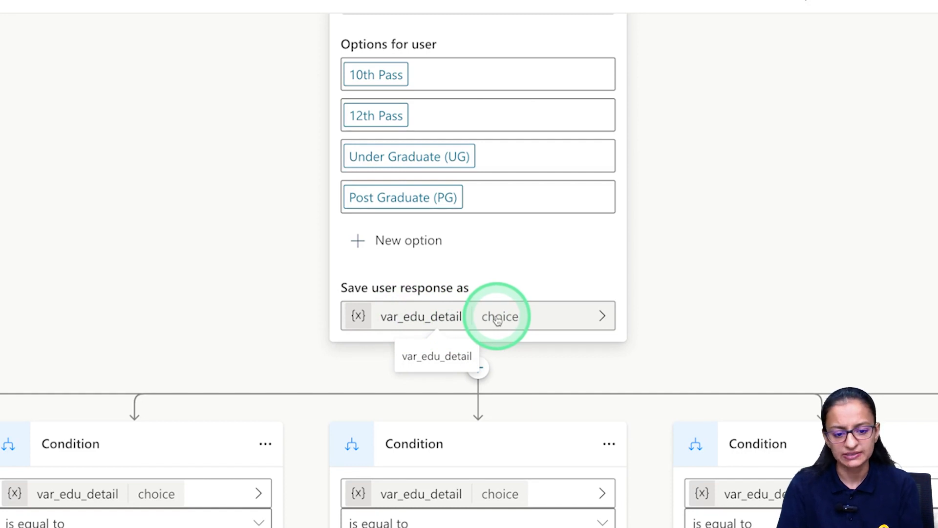
scroll(497, 318, down, 3)
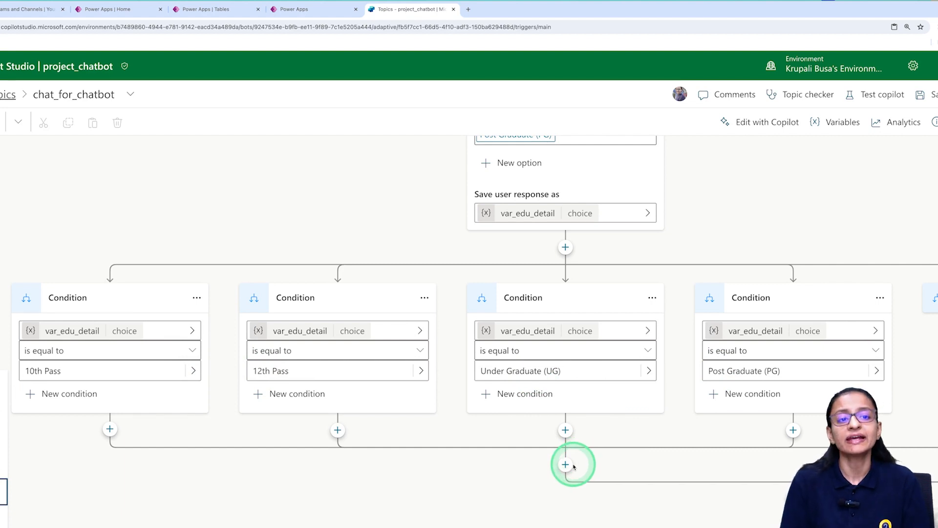
click(298, 10)
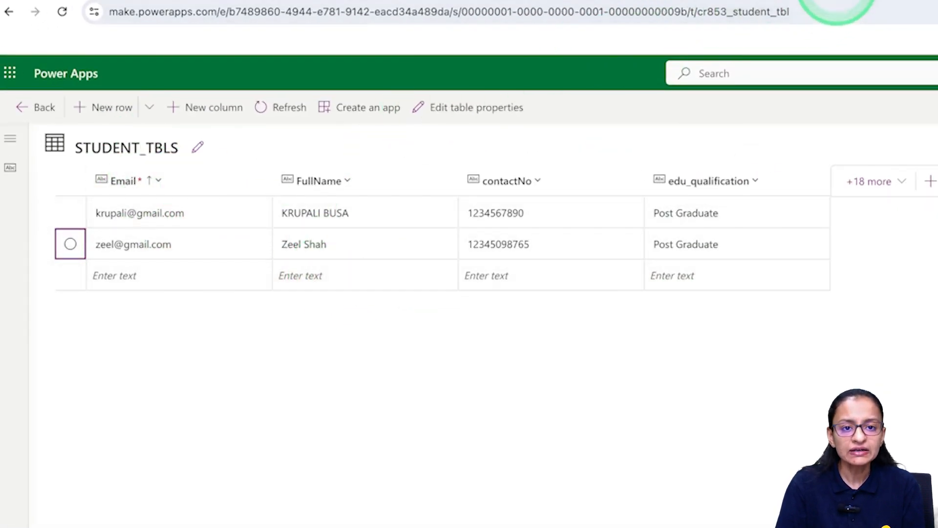
click(446, 19)
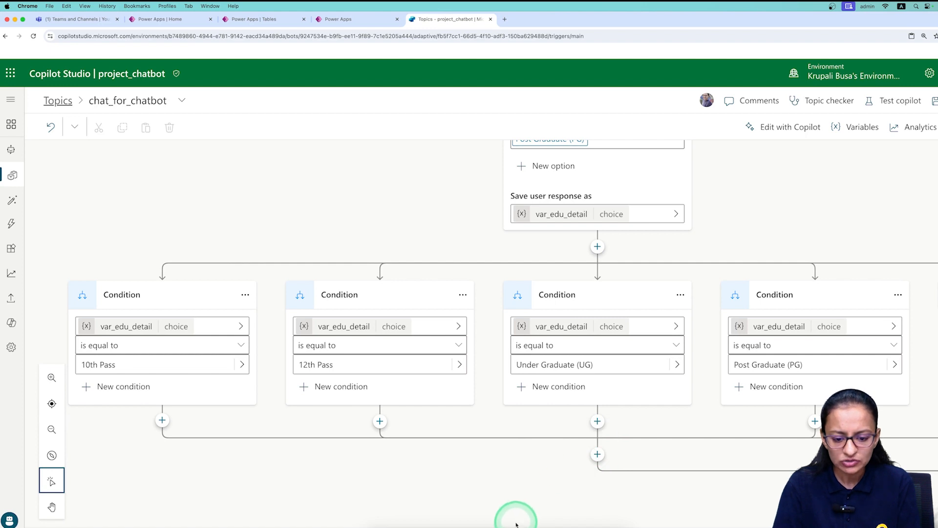
Pan to the All other conditions branch and show Variable management in the add-step menu.
drag(527, 527, 597, 526)
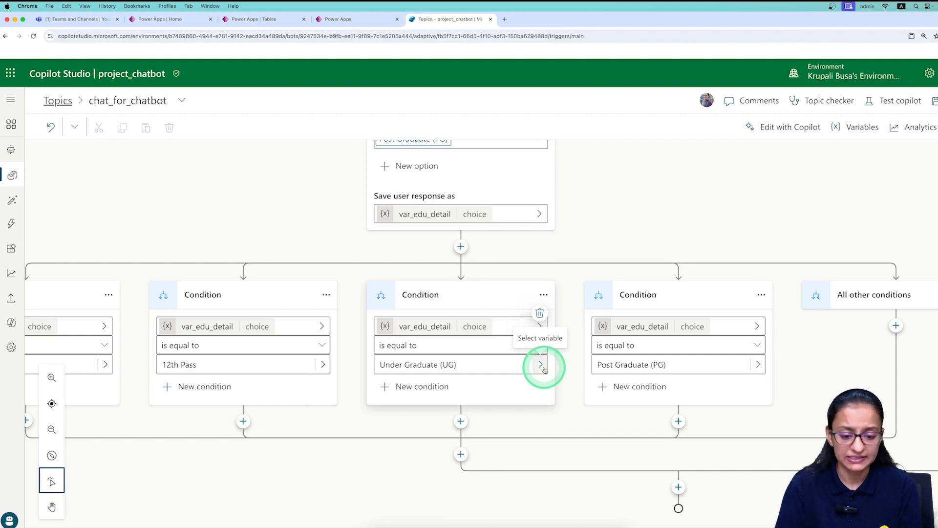
click(460, 454)
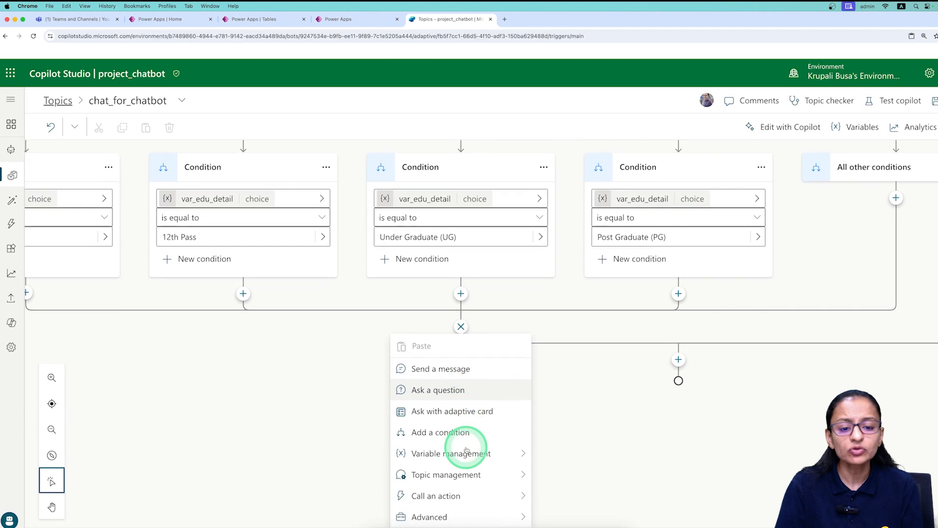
mouse_move(466, 448)
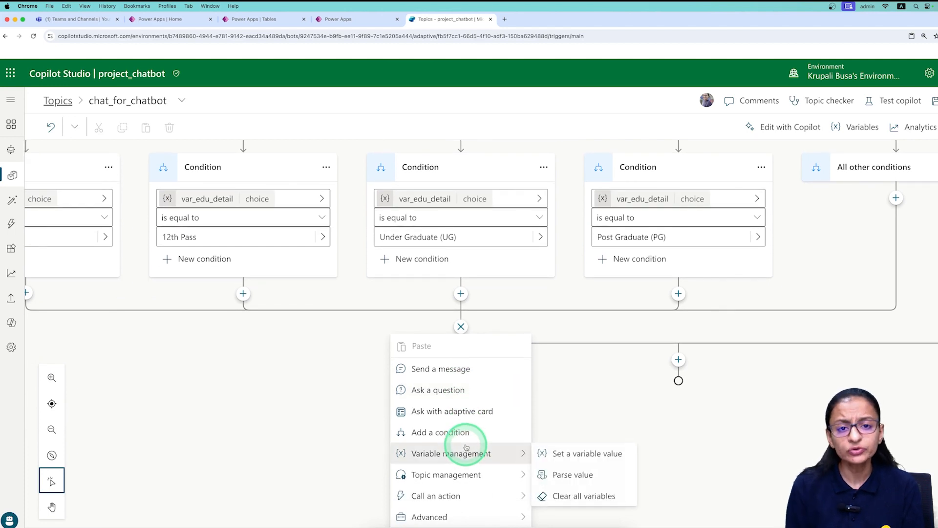
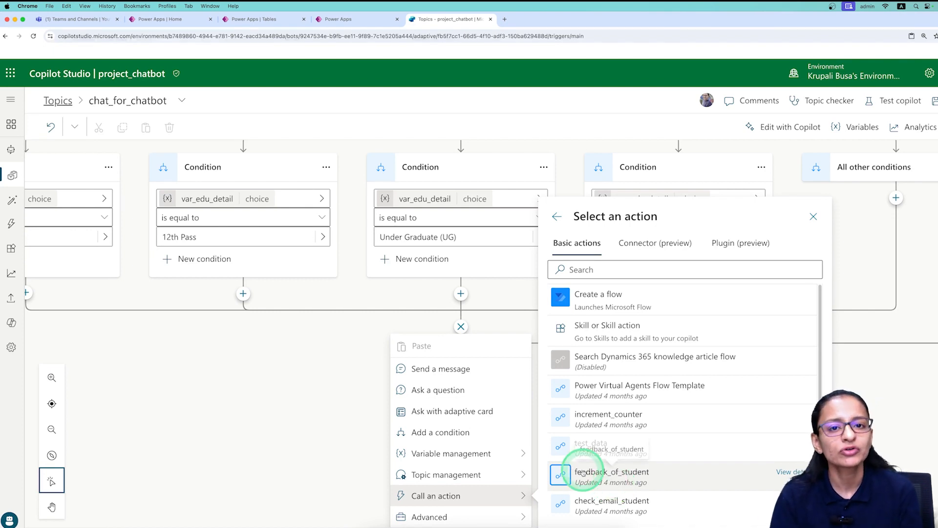
Create a new flow from the Call an action list, opening a Run a flow from Copilot template.
click(571, 298)
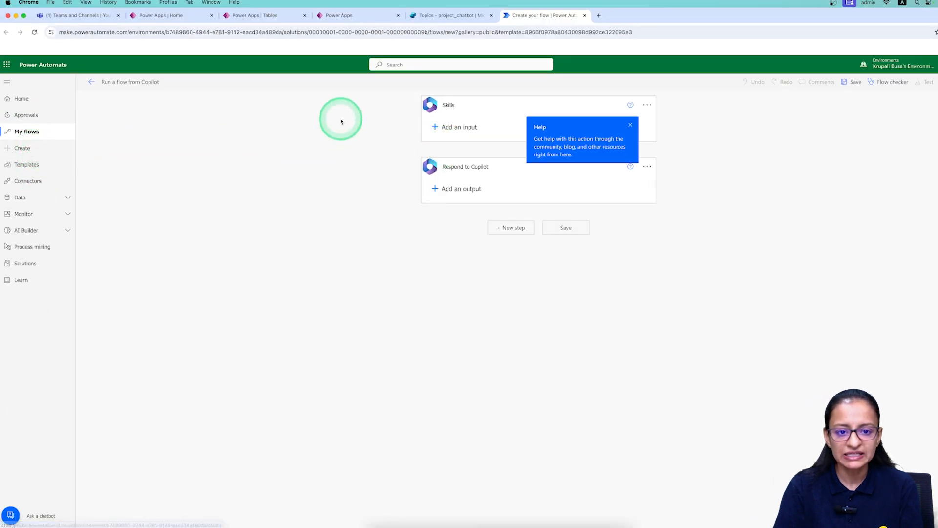
click(430, 15)
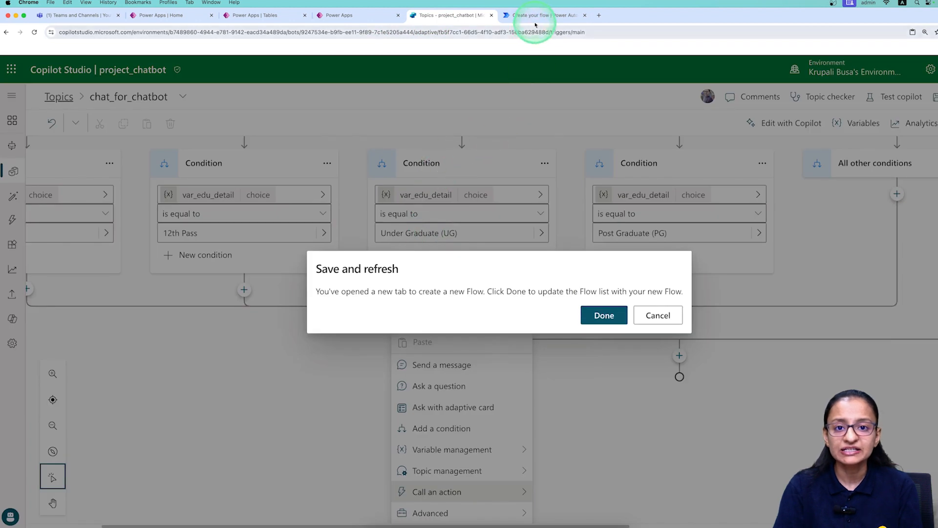
click(539, 15)
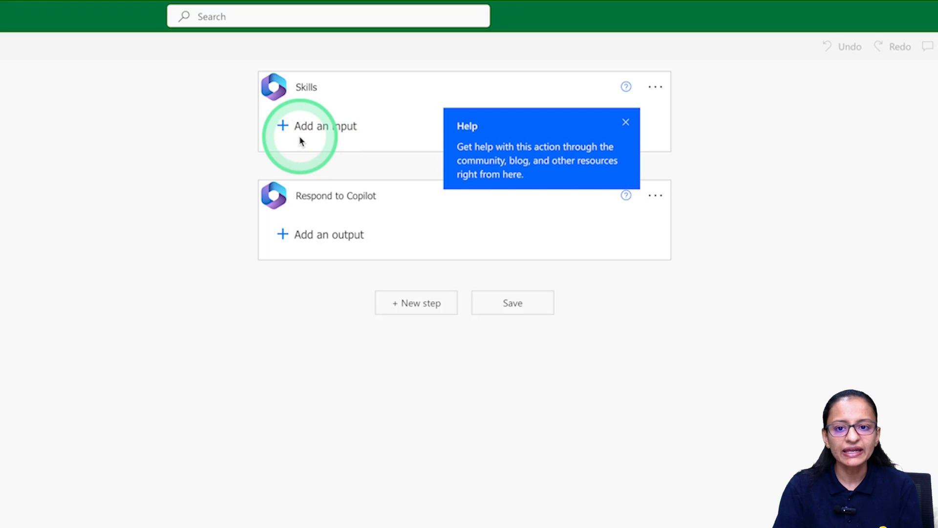
click(379, 99)
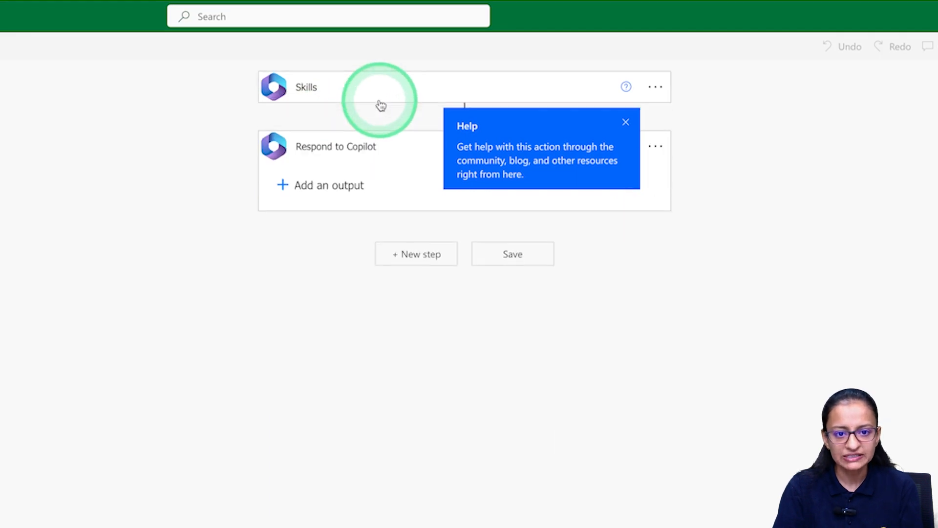
click(379, 98)
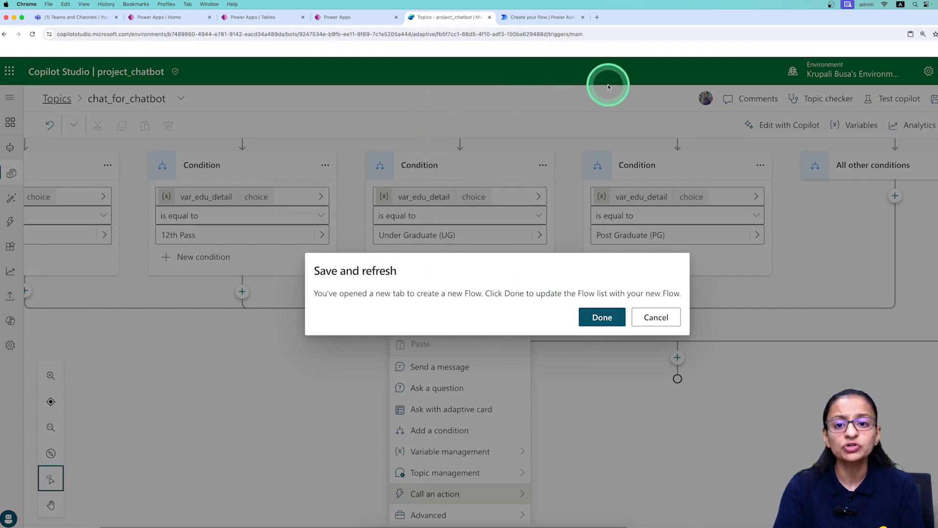
click(542, 17)
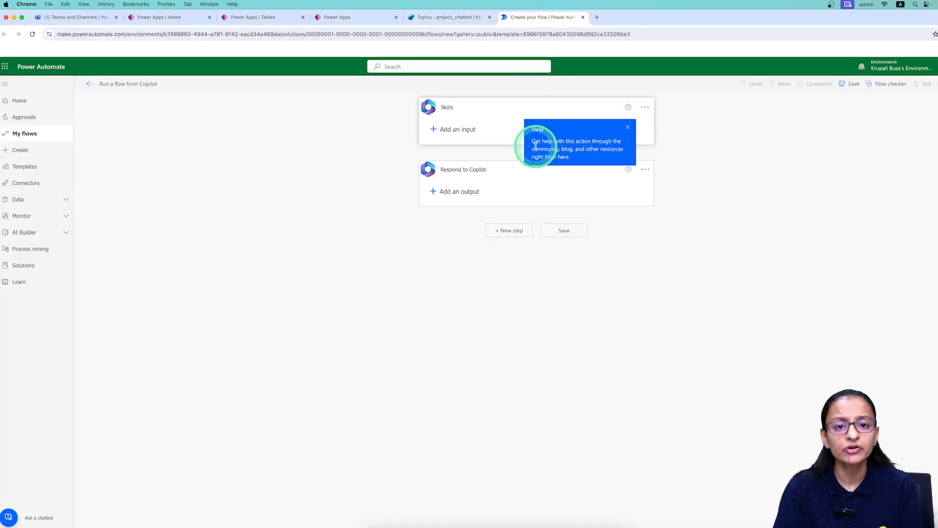
click(451, 17)
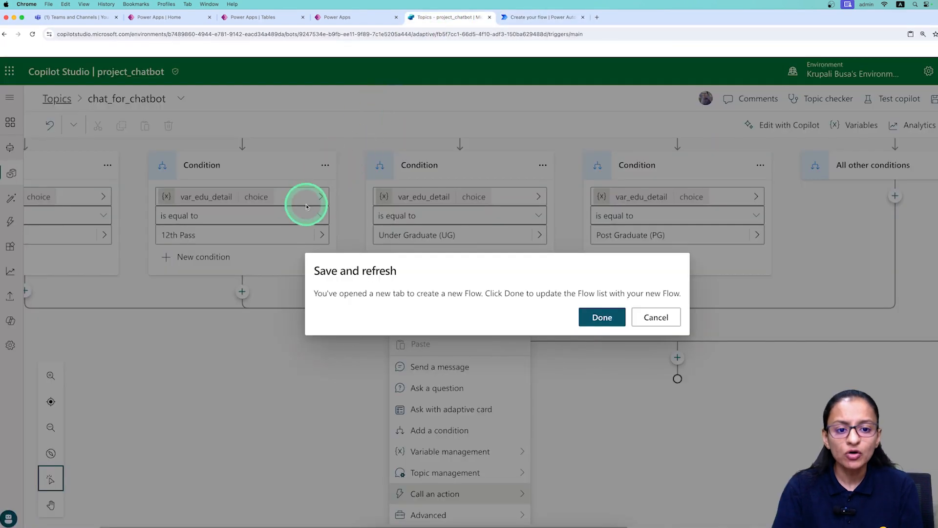
click(521, 17)
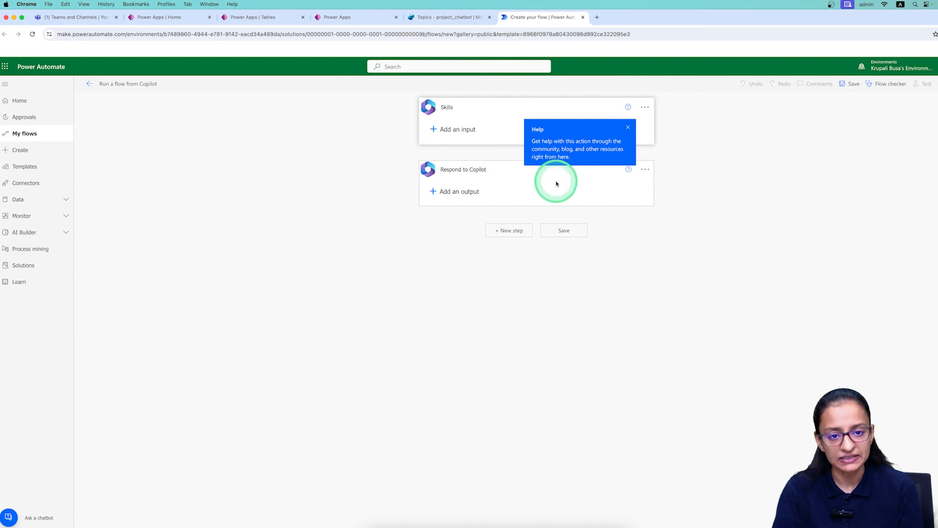
click(442, 17)
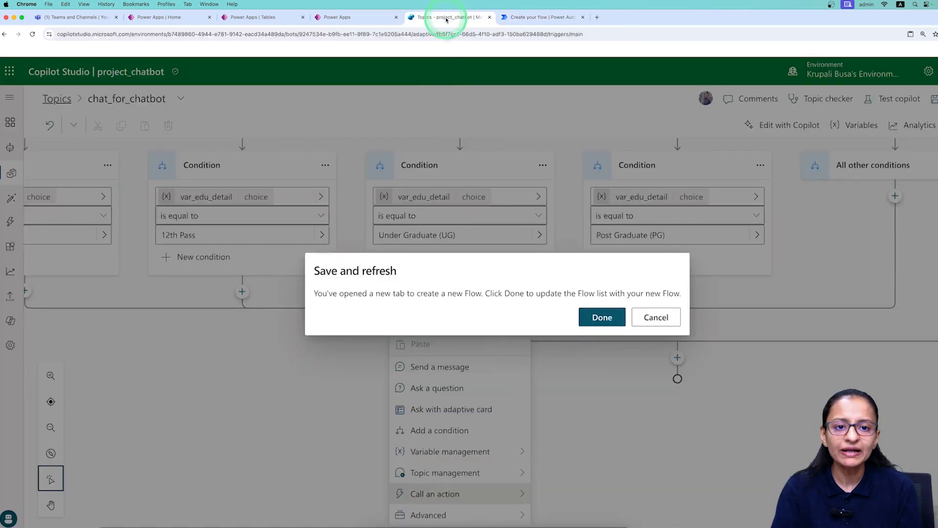
click(522, 17)
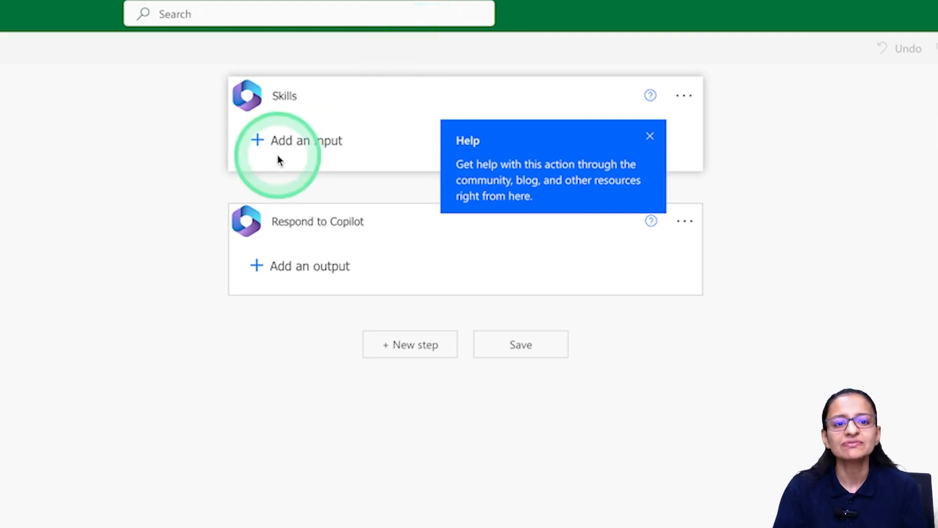
Add the first two text inputs to the Skills trigger, named var_fullName and var_email.
click(256, 142)
click(283, 181)
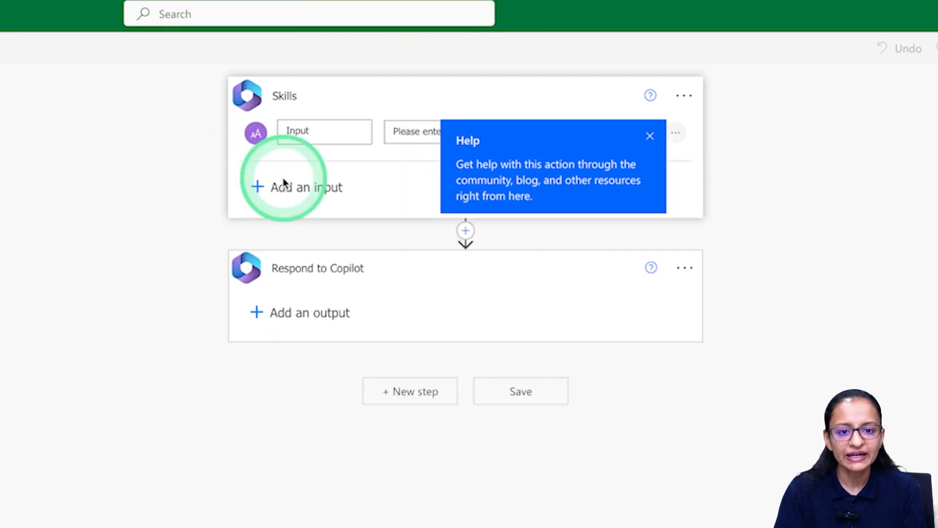
click(650, 140)
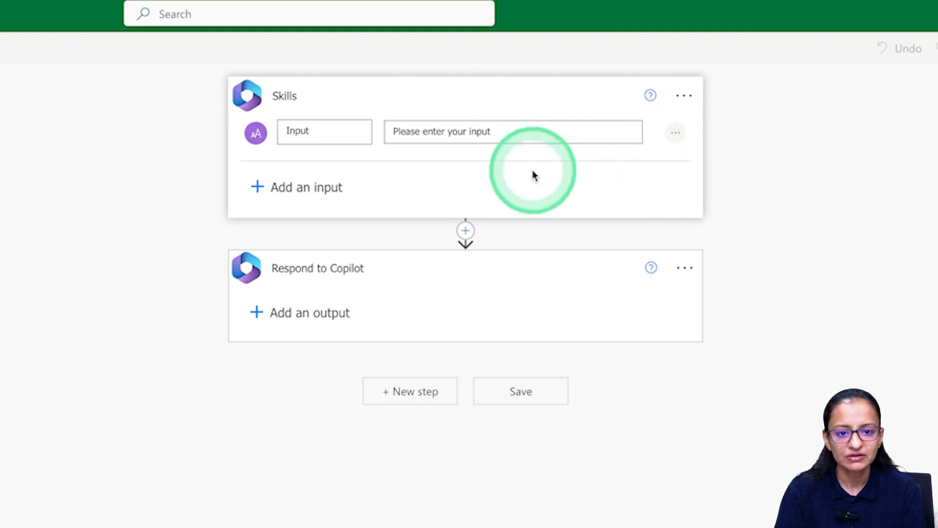
double_click(303, 136)
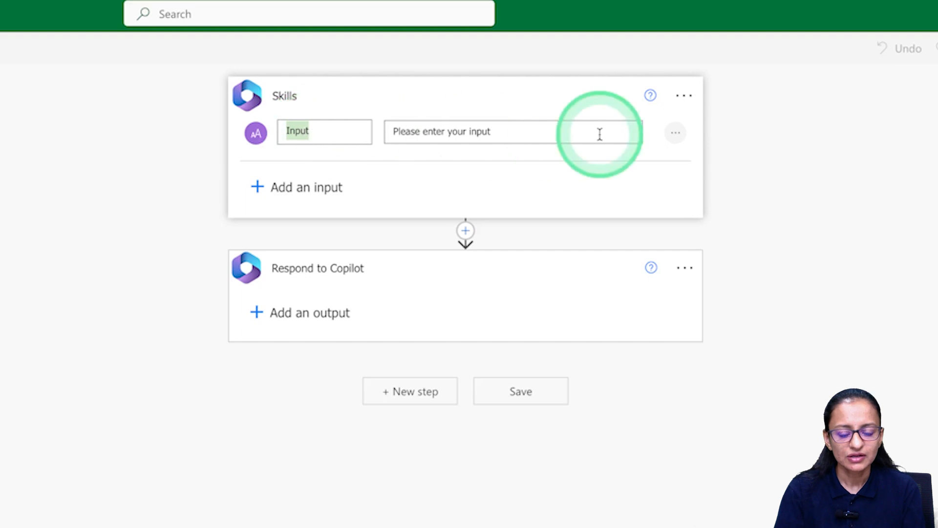
key(BackSpace)
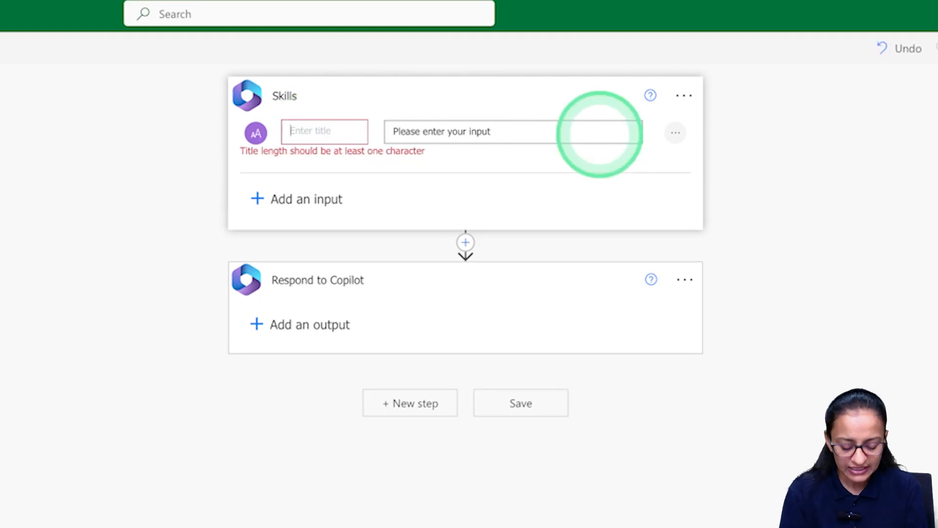
text(va)
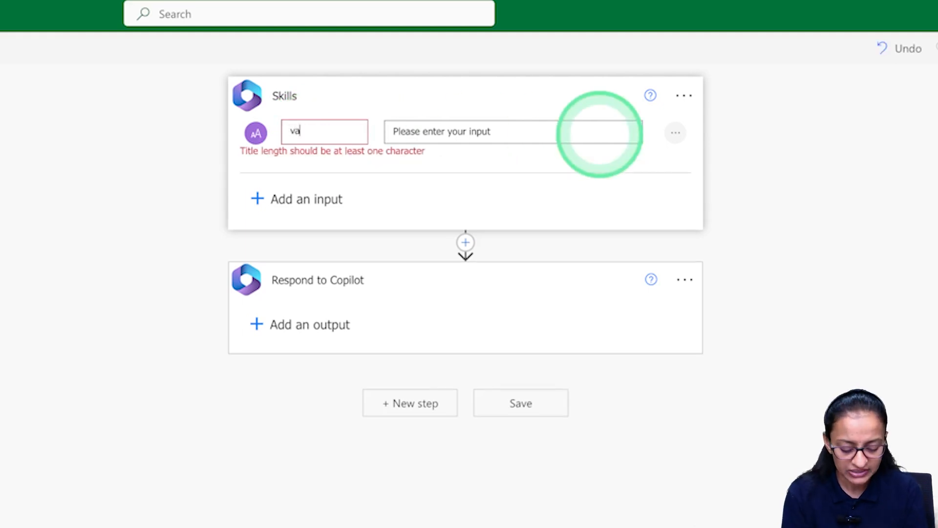
text(r_fullName)
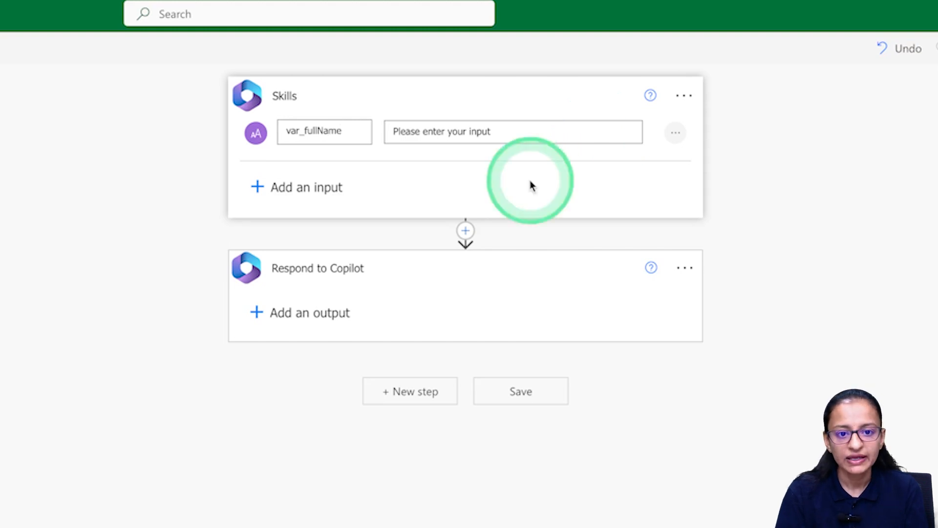
click(256, 188)
click(276, 230)
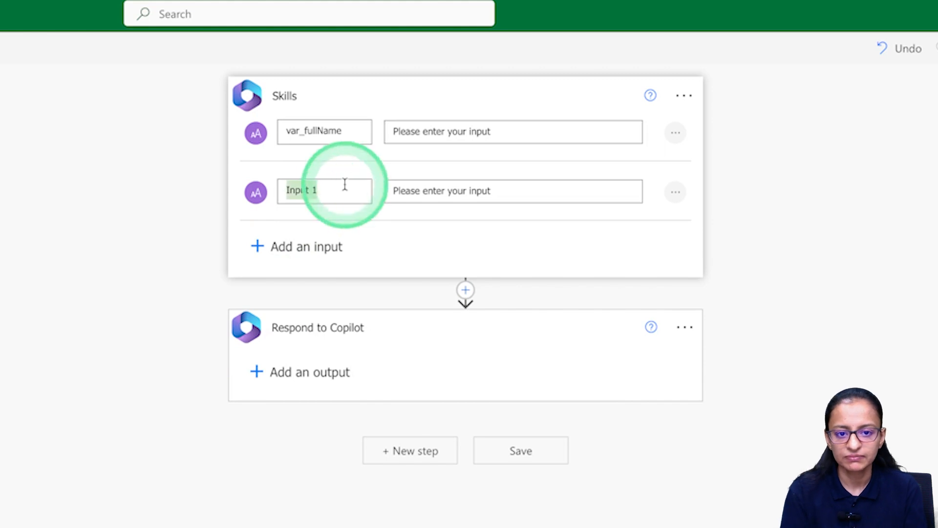
text(var_email)
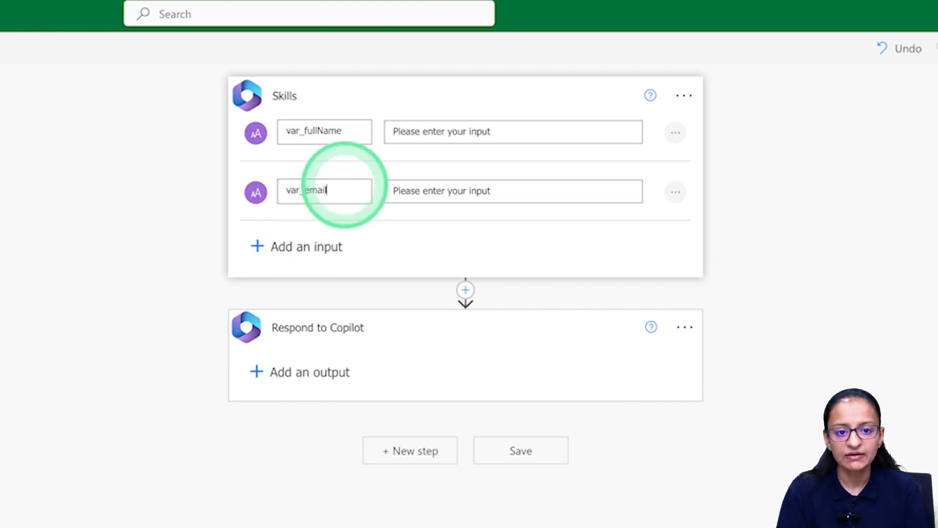
Add two more text inputs named var_contact_no and var_edu.
click(258, 247)
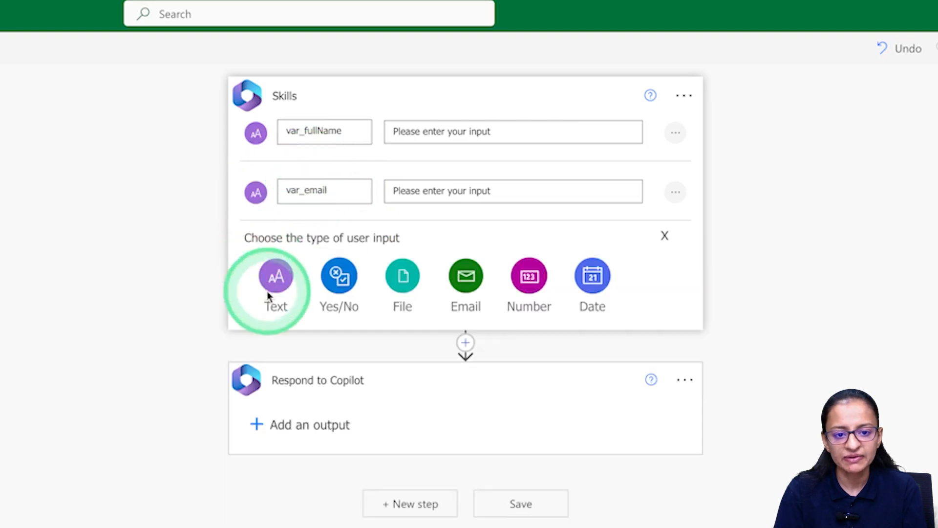
click(268, 292)
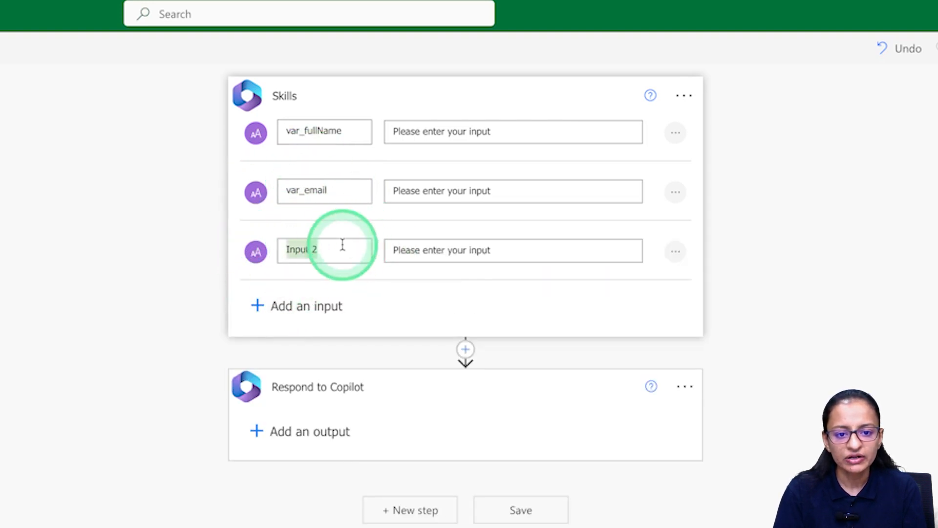
click(342, 244)
text(var_contact_no)
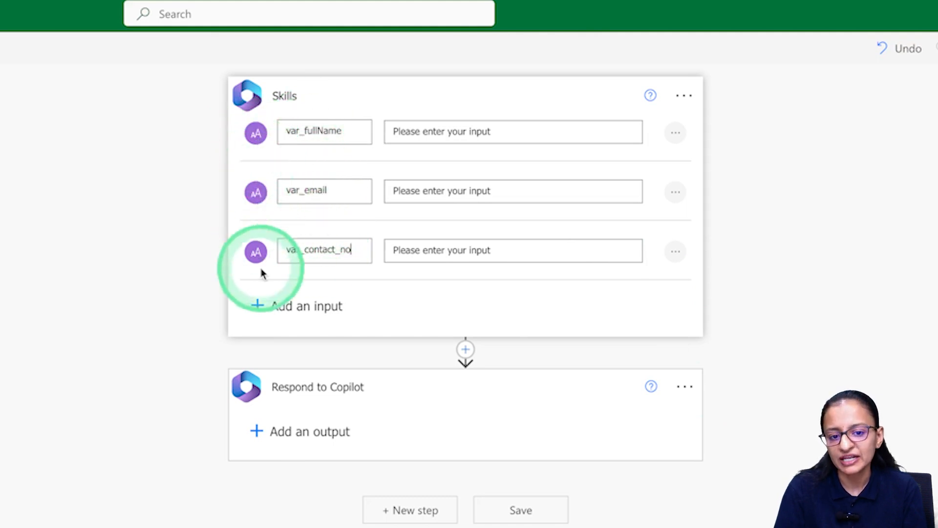
click(259, 306)
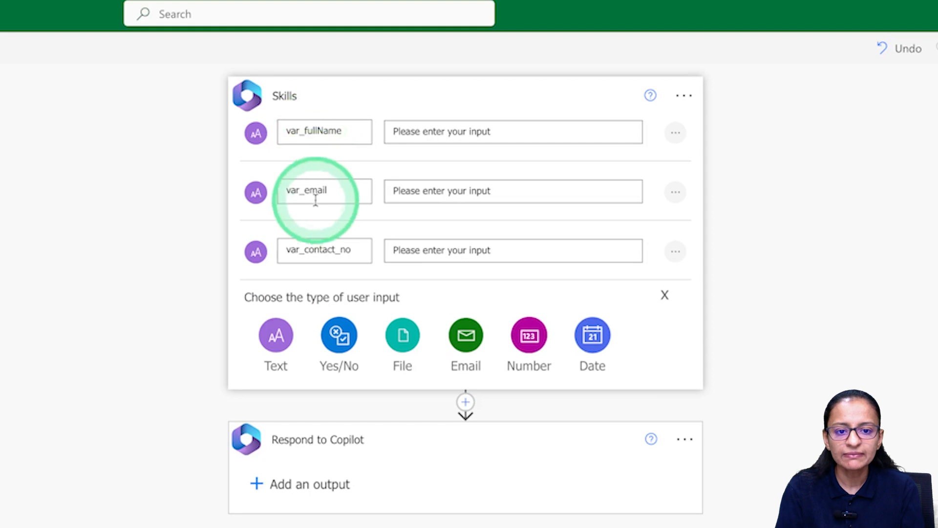
click(277, 341)
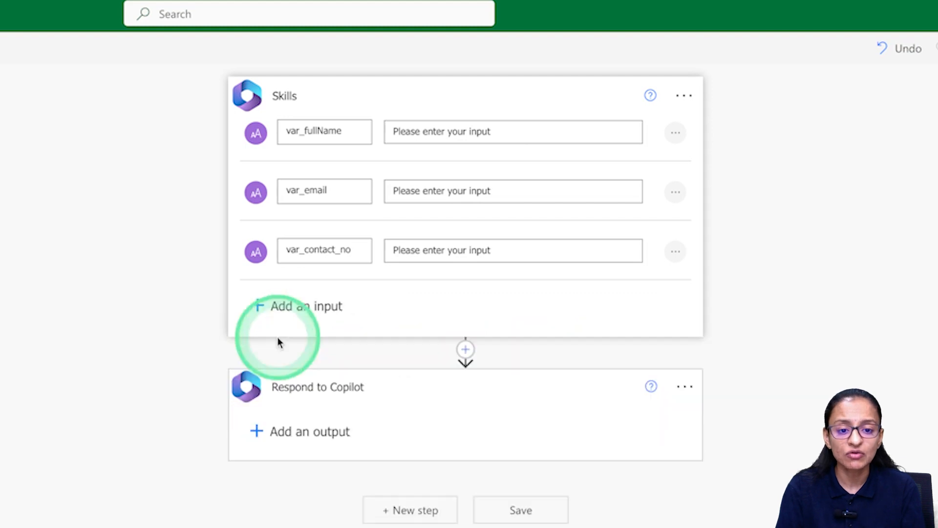
click(337, 308)
key(ctrl+a)
text(va)
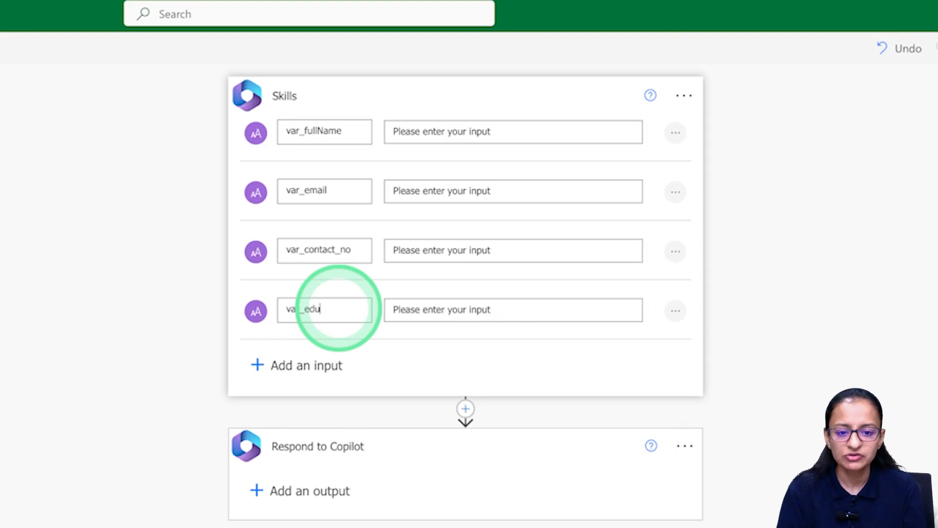
click(162, 409)
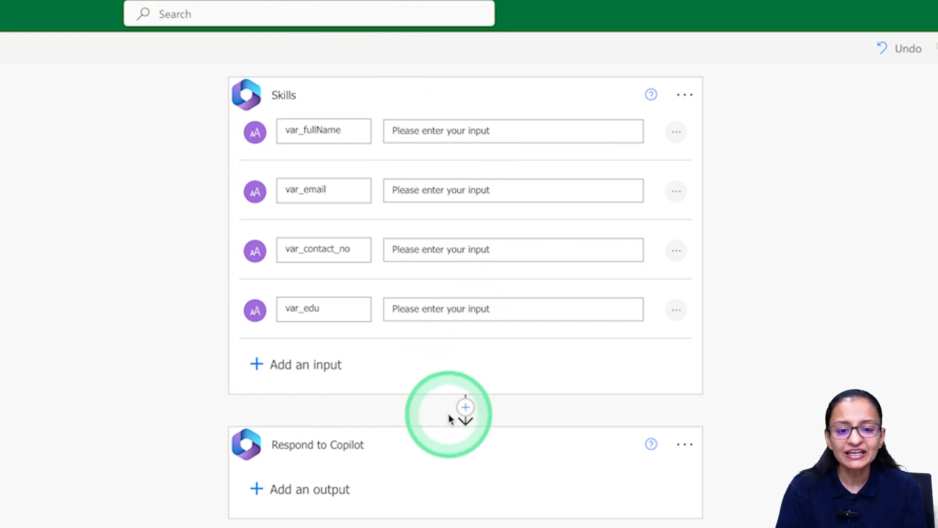
mouse_move(465, 408)
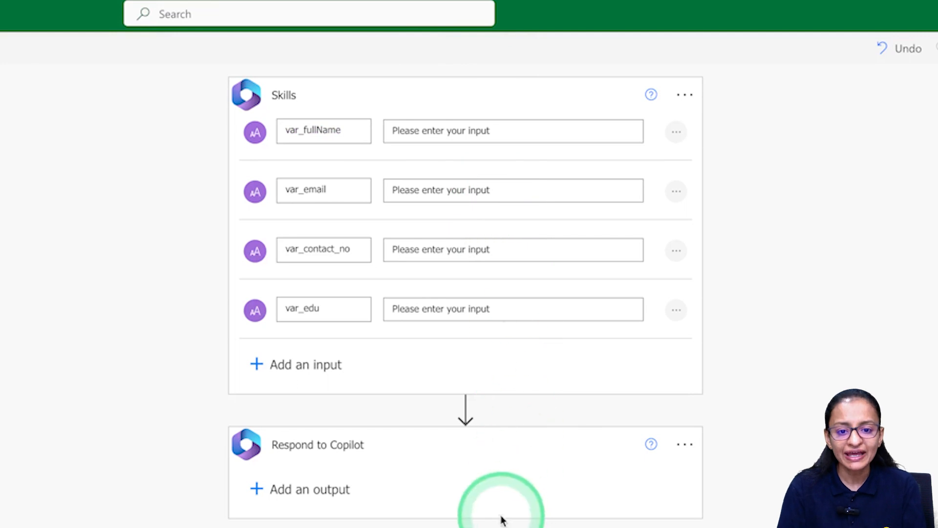
mouse_move(467, 407)
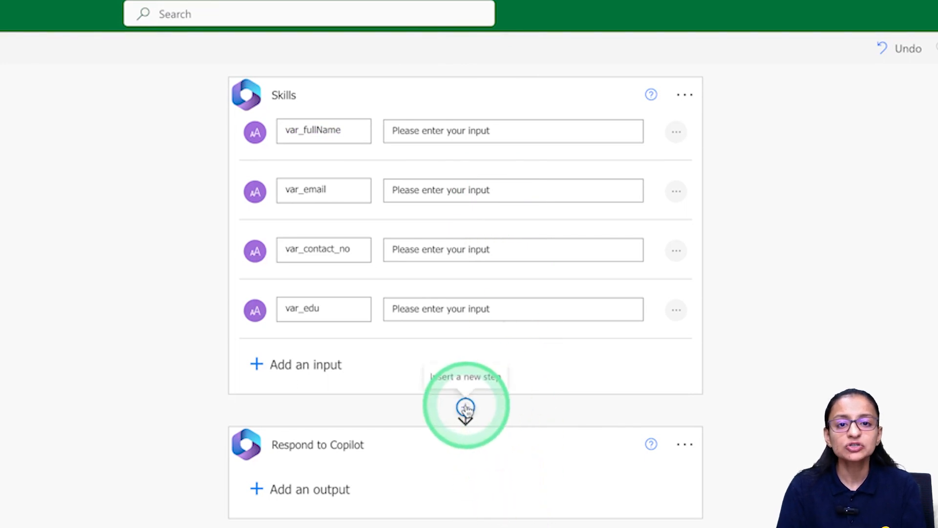
Insert a Microsoft Dataverse 'Add a new row' action between Skills and Respond to Copilot.
click(466, 407)
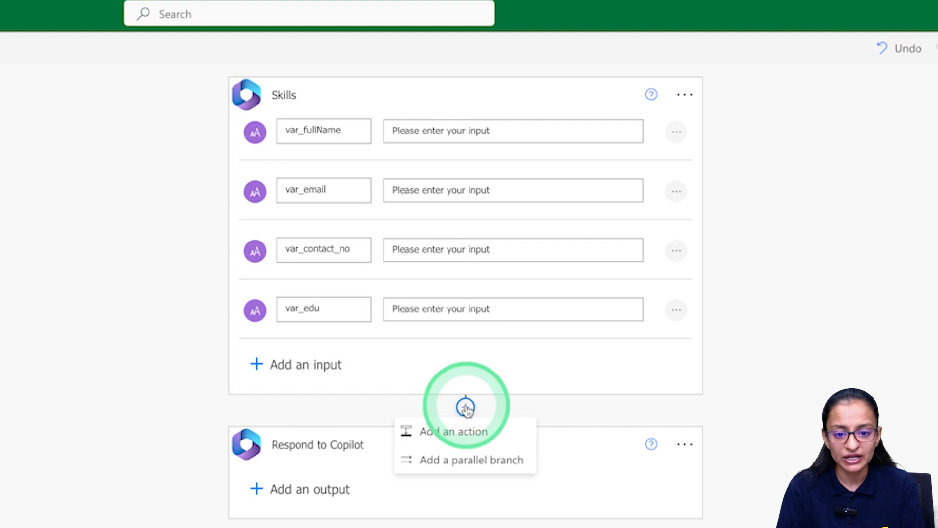
click(454, 433)
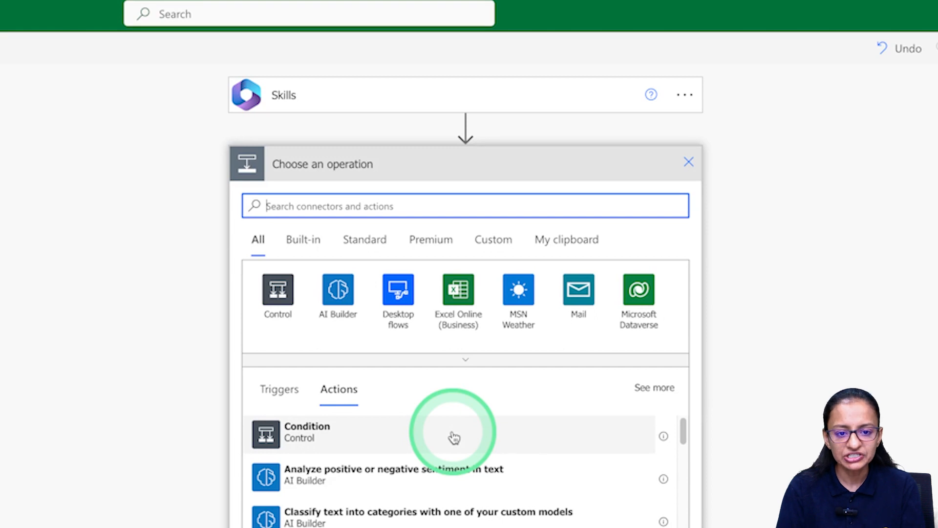
text(add new row)
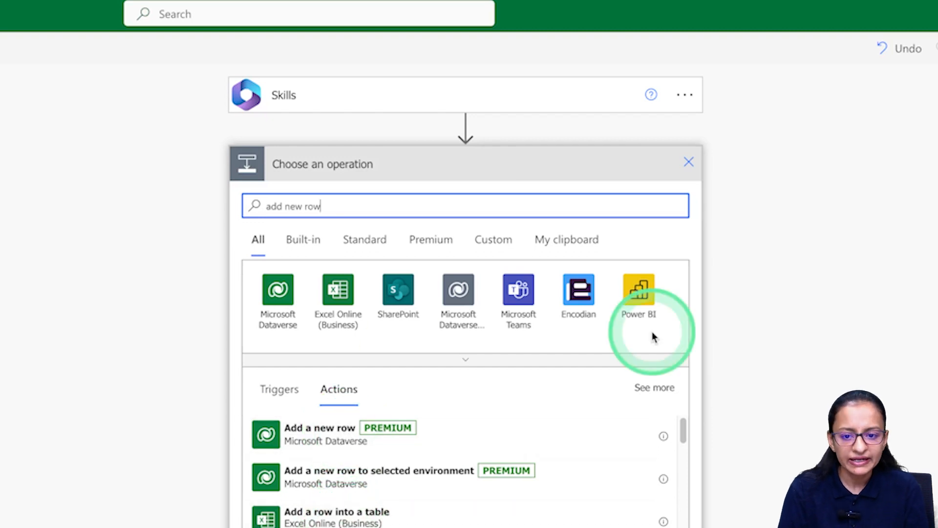
click(277, 303)
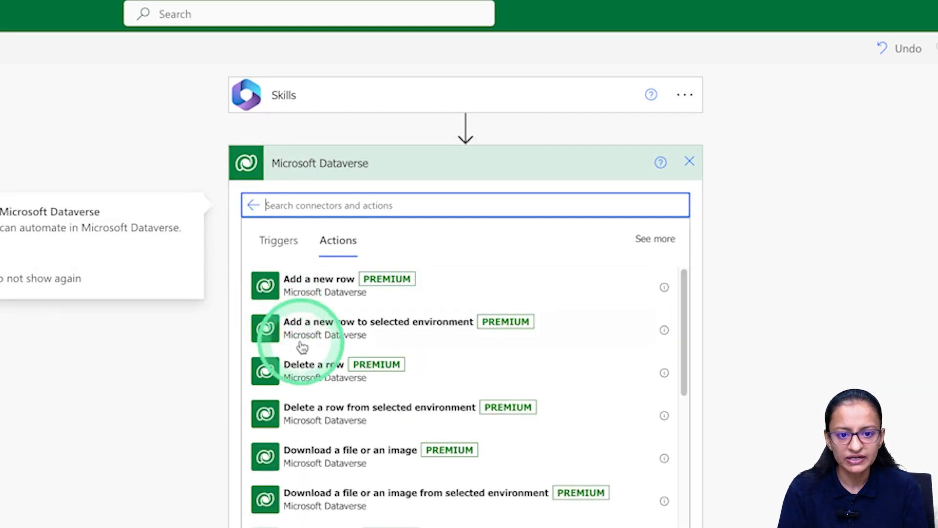
click(311, 297)
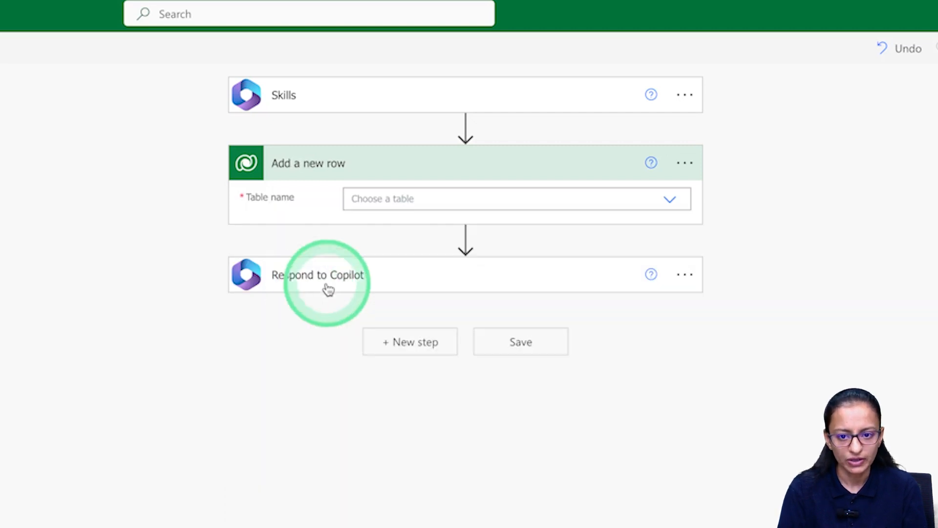
Set the Add a new row table to STUDENT_TBLS.
click(665, 203)
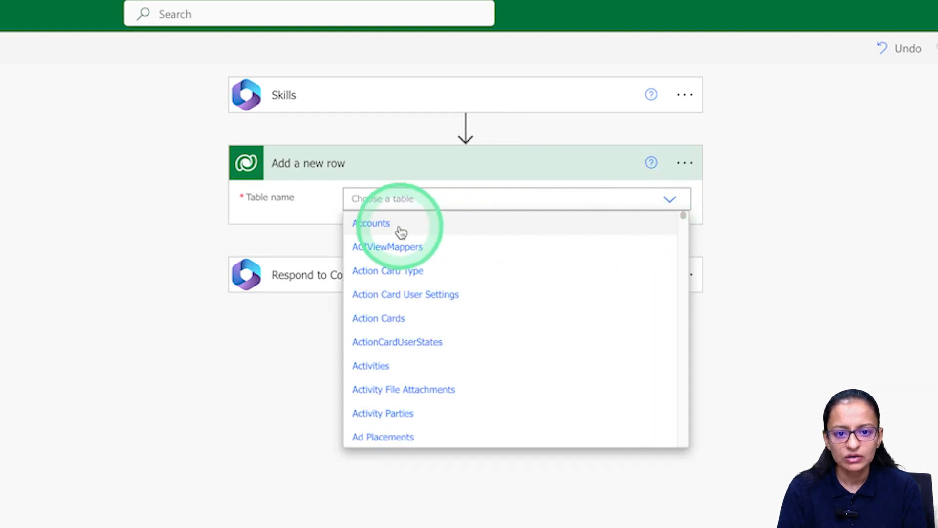
click(385, 199)
text(stu)
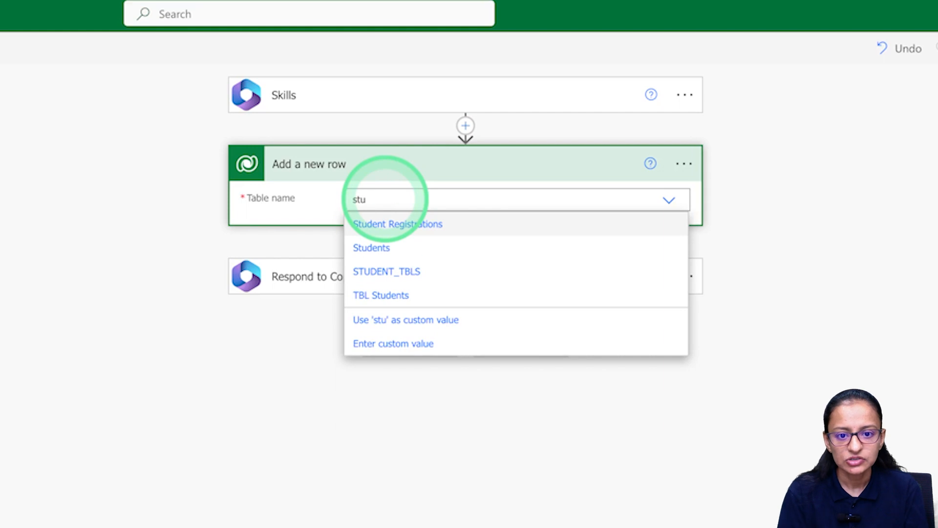
click(391, 276)
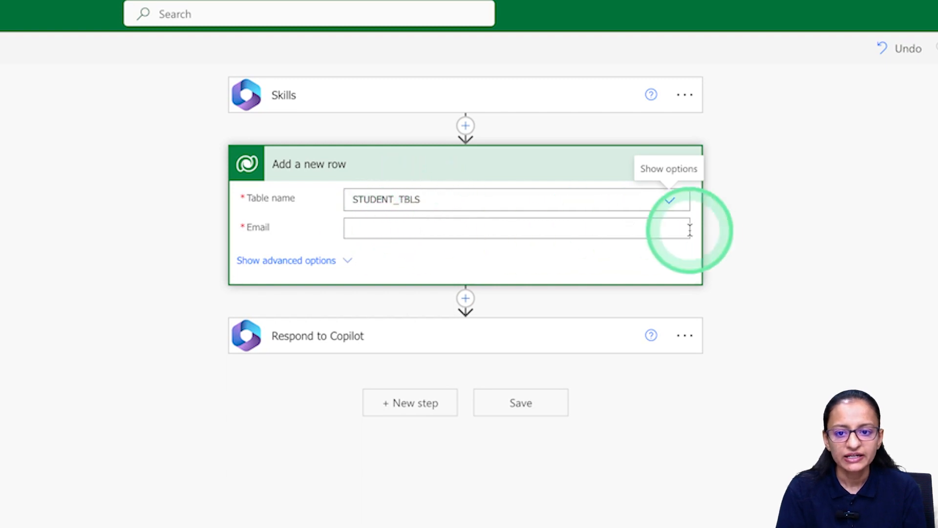
Fill the Email column with the var_email Skills input.
click(394, 228)
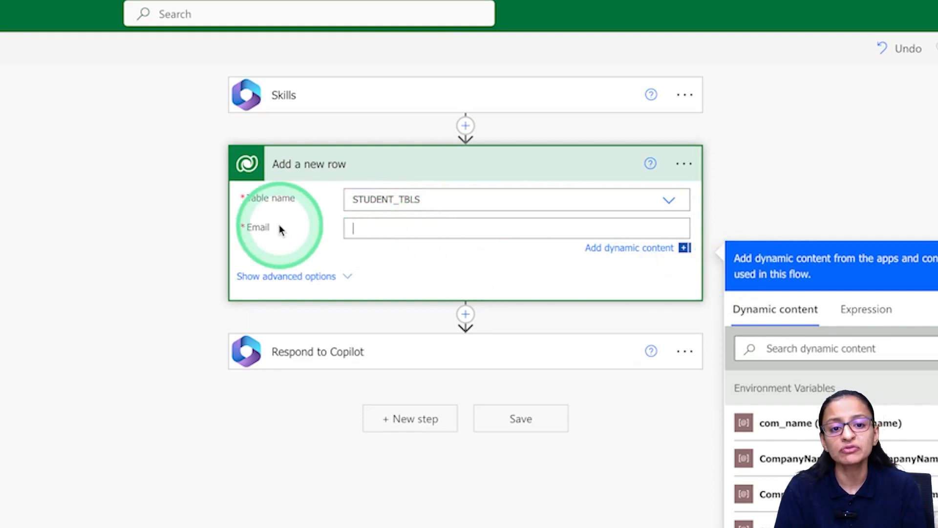
click(305, 96)
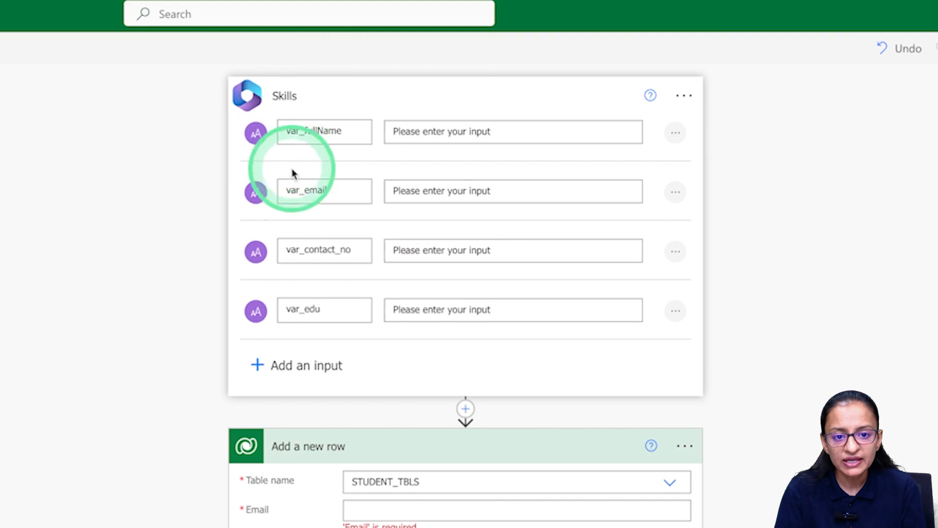
click(364, 511)
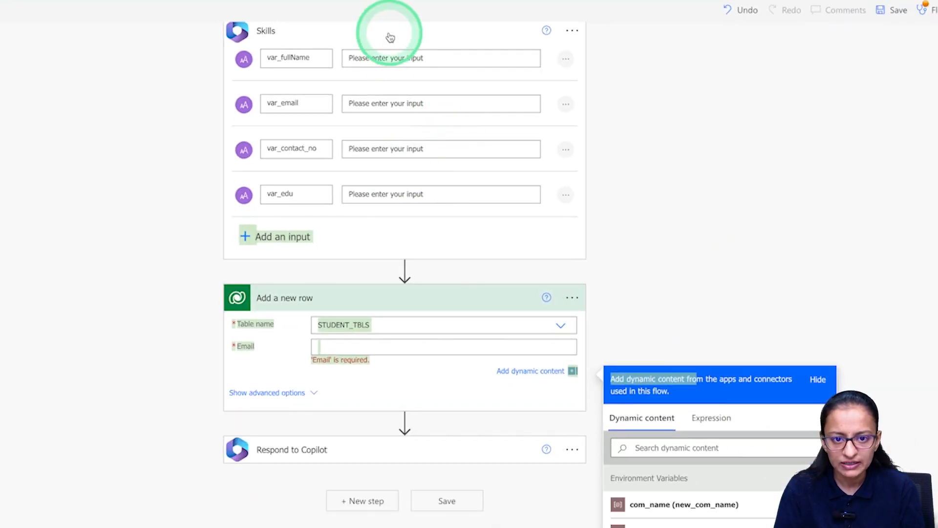
click(390, 37)
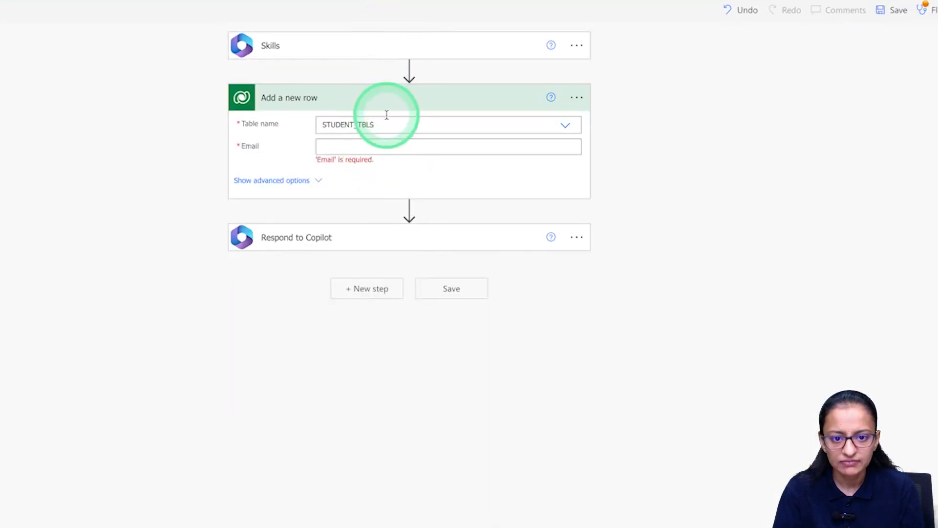
click(359, 139)
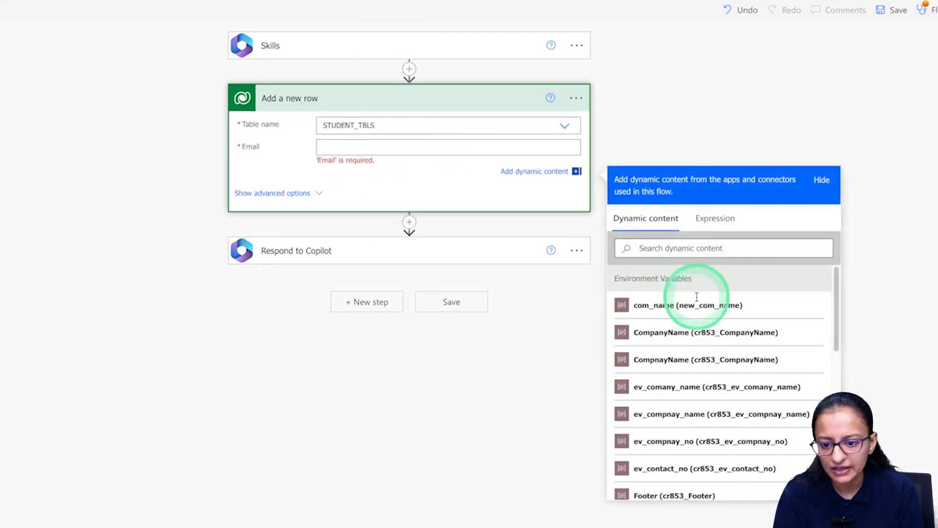
scroll(720, 406, down, 5)
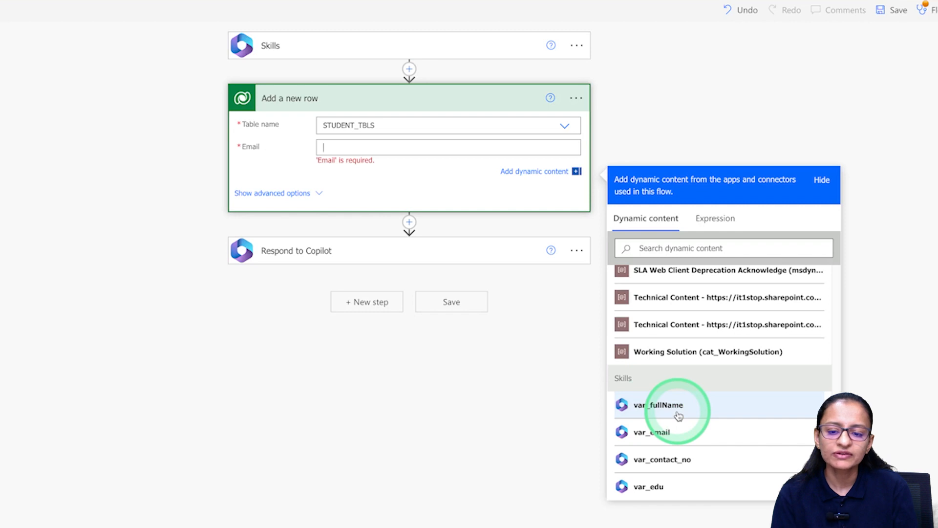
click(622, 414)
click(393, 151)
click(660, 438)
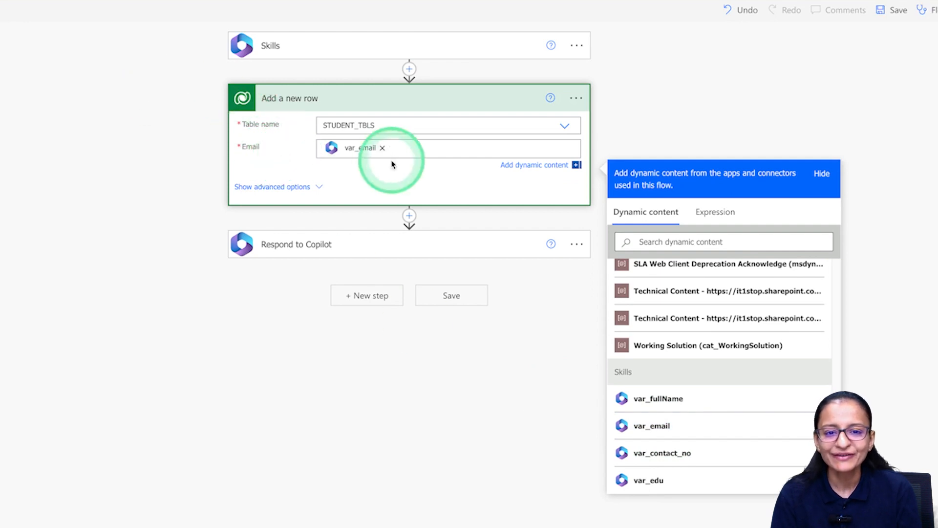
click(542, 166)
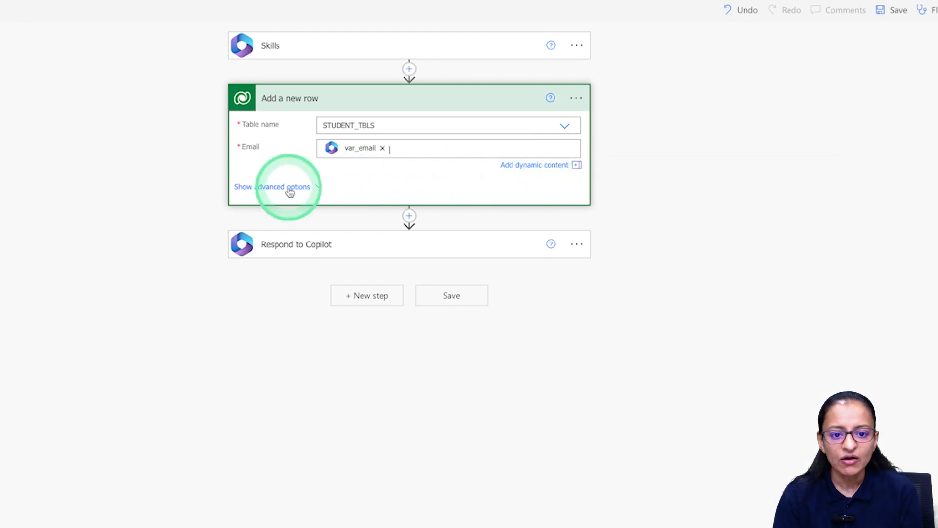
Show the advanced columns and fill contactNo with var_contact_no.
click(557, 171)
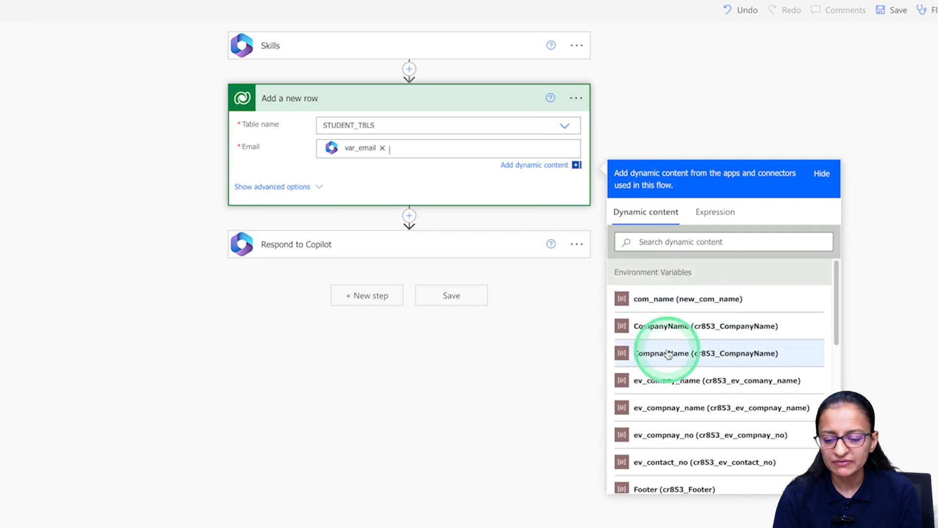
click(288, 187)
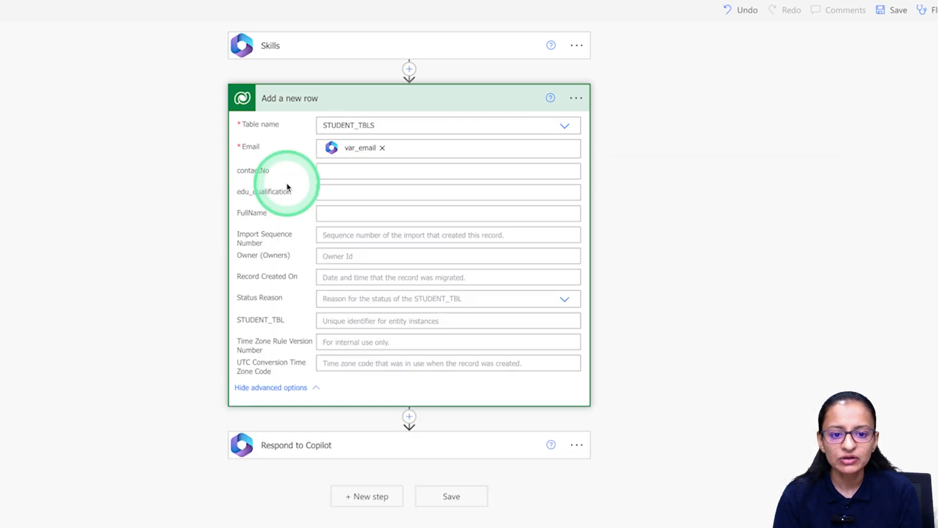
click(335, 171)
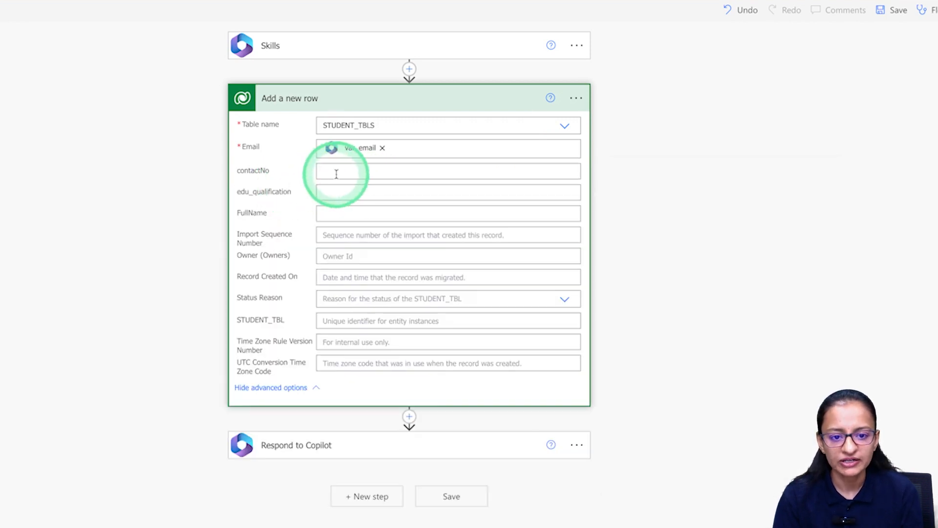
click(672, 406)
scroll(669, 409, down, 10)
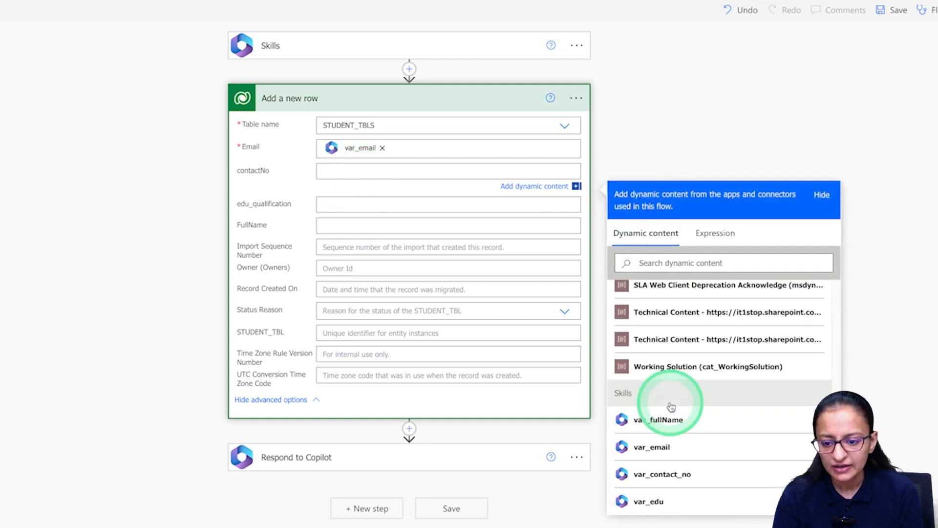
click(659, 473)
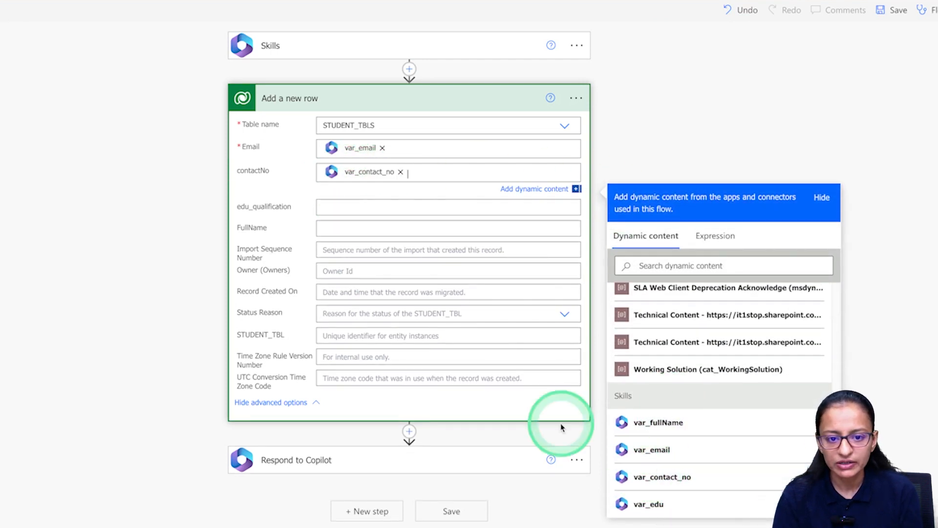
Fill edu_qualification with var_edu and FullName with var_fullName.
click(356, 207)
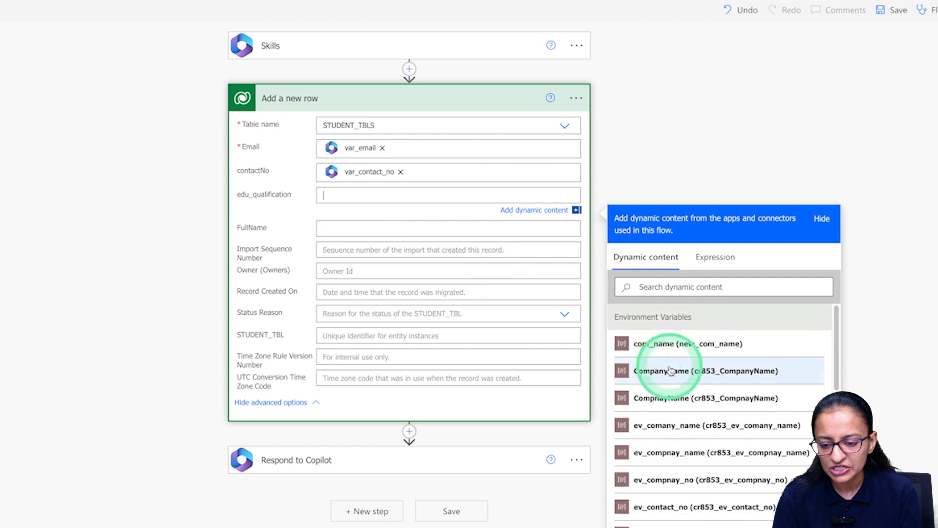
scroll(665, 362, down, 10)
click(653, 468)
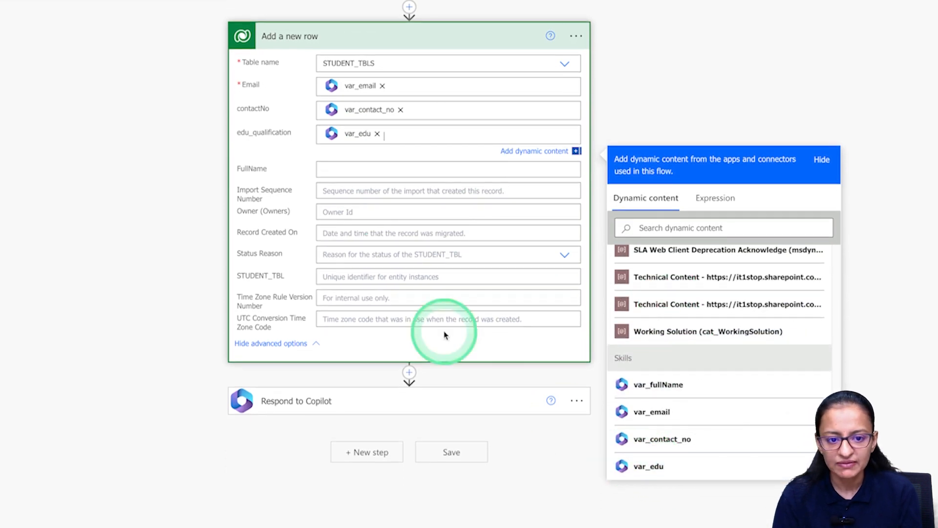
click(342, 170)
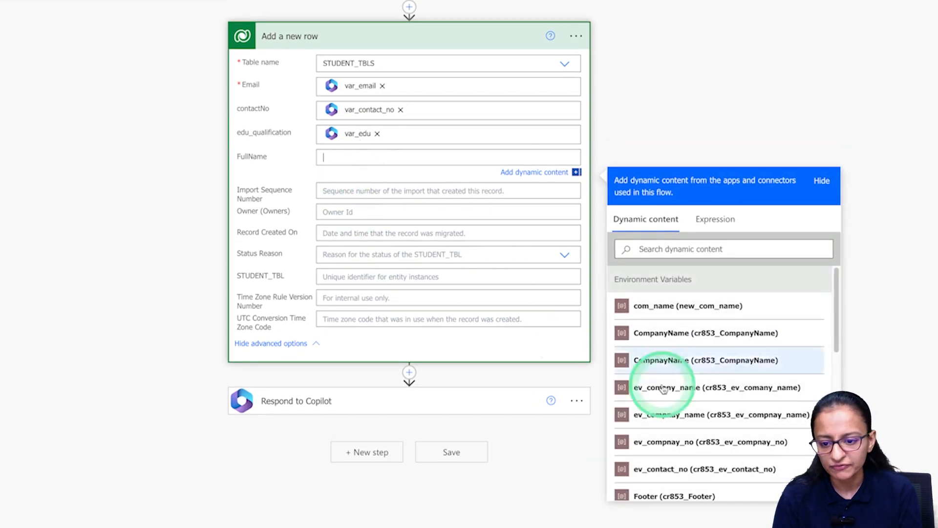
scroll(694, 371, down, 10)
click(670, 414)
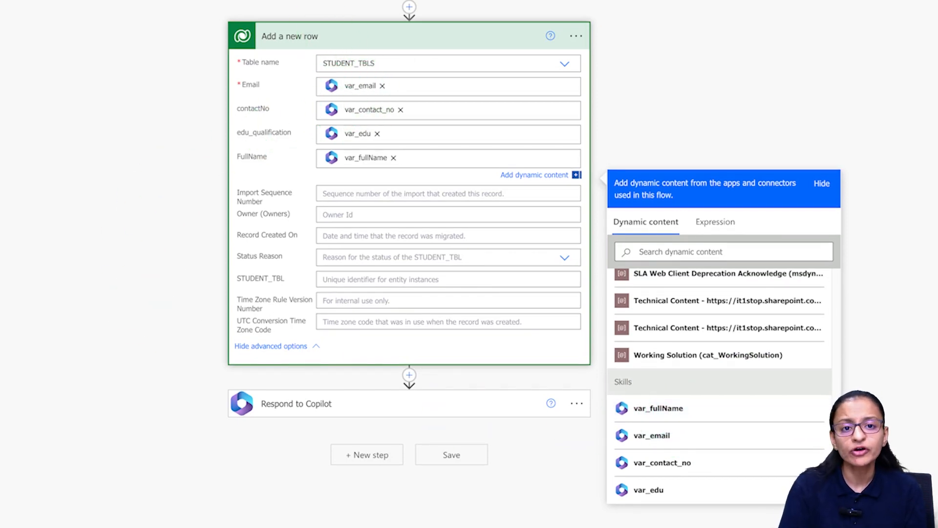
click(182, 192)
click(130, 196)
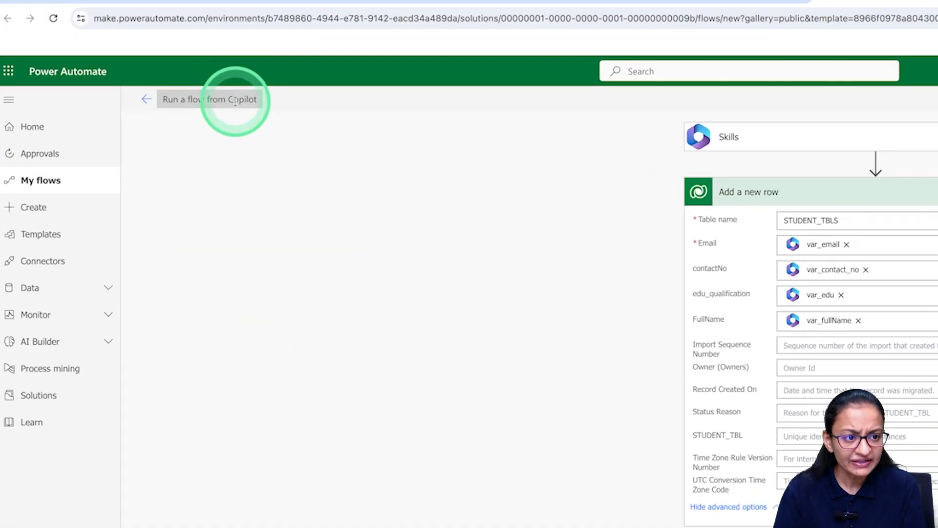
Replace the title 'Run a flow from Copilot' with flow_student_reg and save the flow.
key(BackSpace)
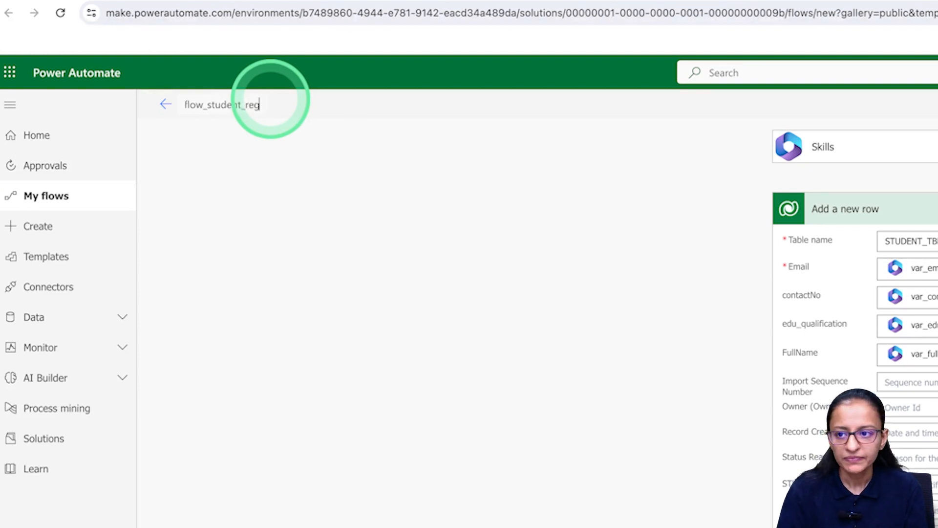
click(666, 106)
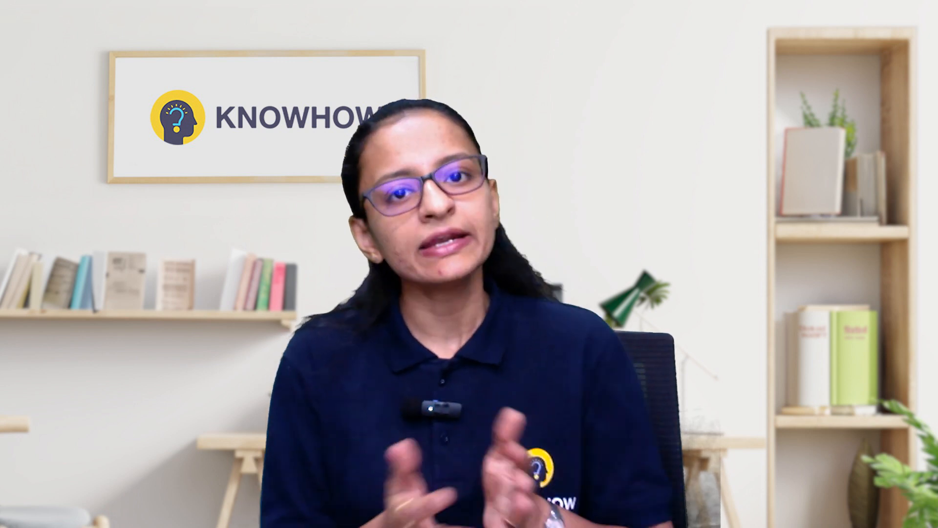
Switch flow_student_reg to the new designer and close the Copilot pane.
click(840, 115)
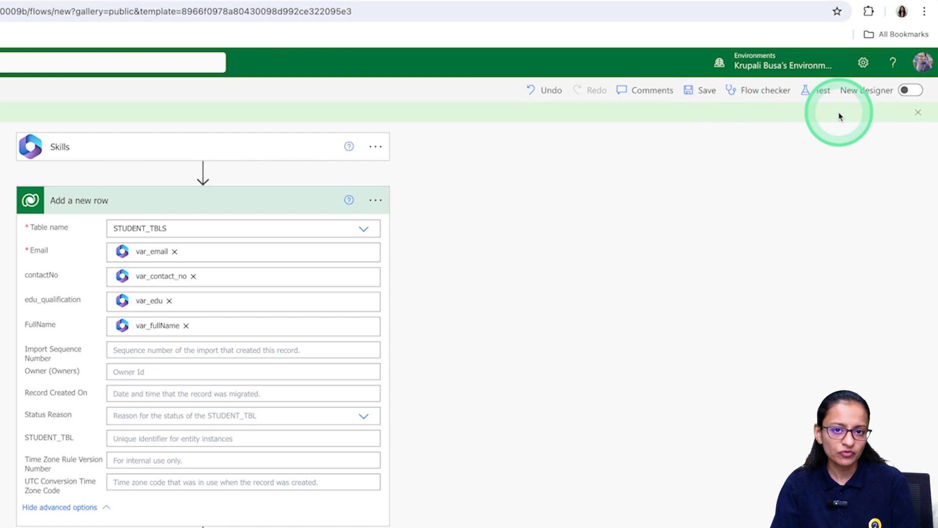
click(910, 90)
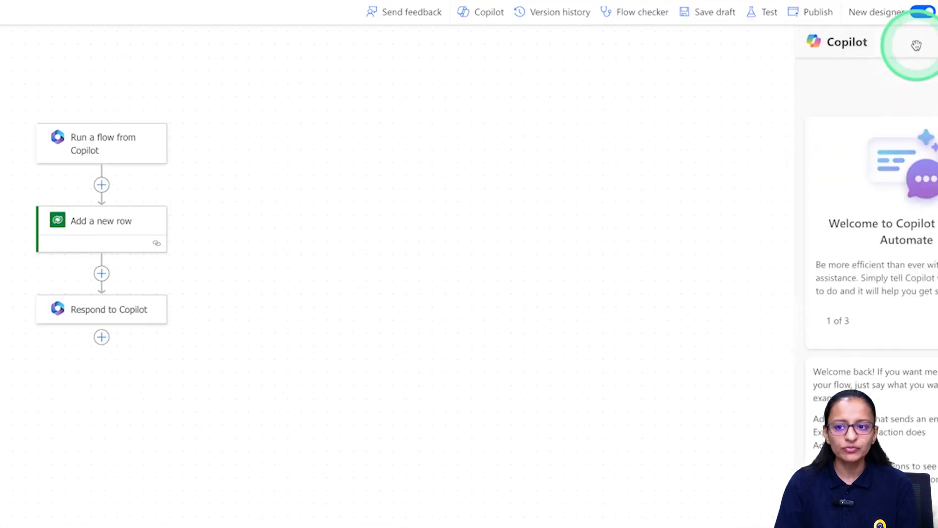
click(915, 45)
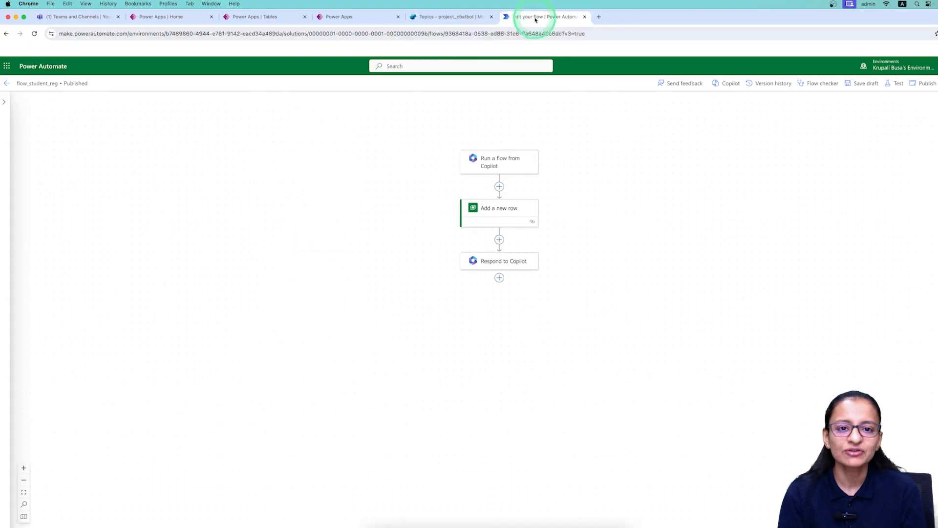
Return to the chat_for_chatbot topic and refresh the flow list so flow_student_reg appears.
click(460, 18)
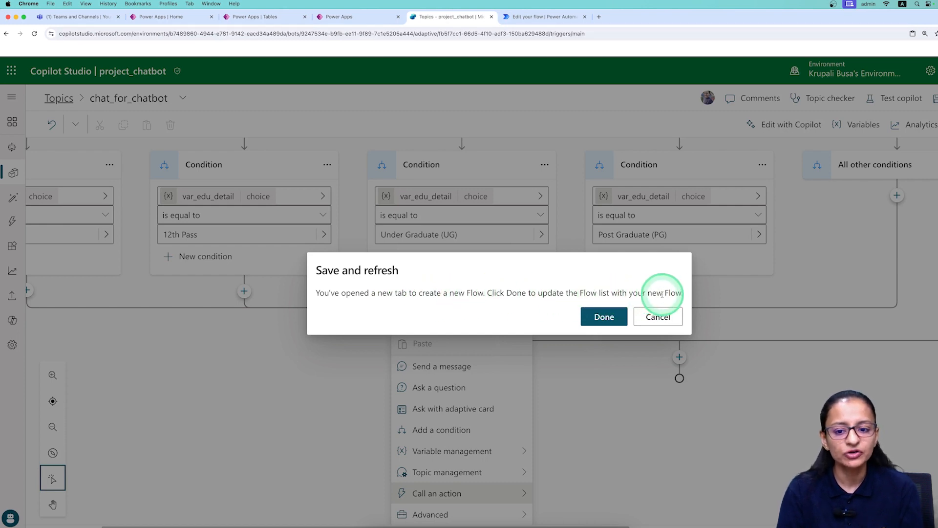
click(611, 320)
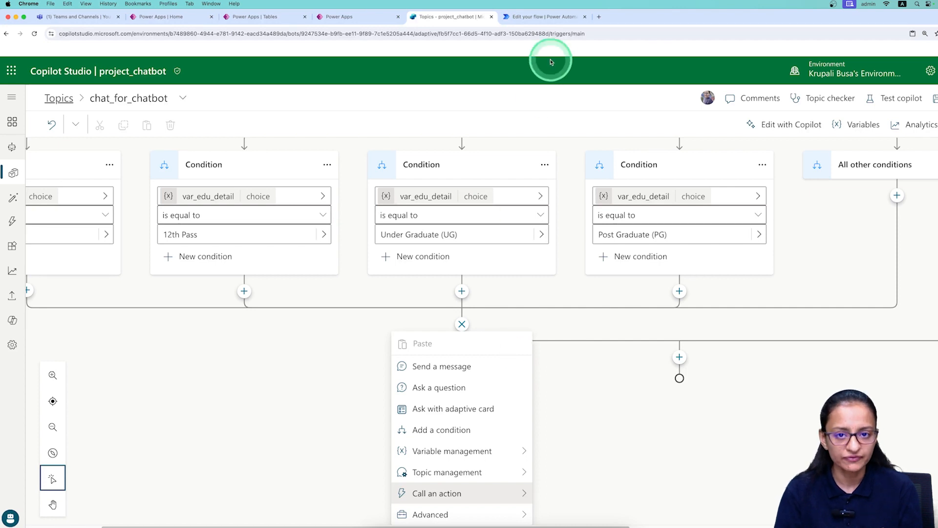
click(560, 19)
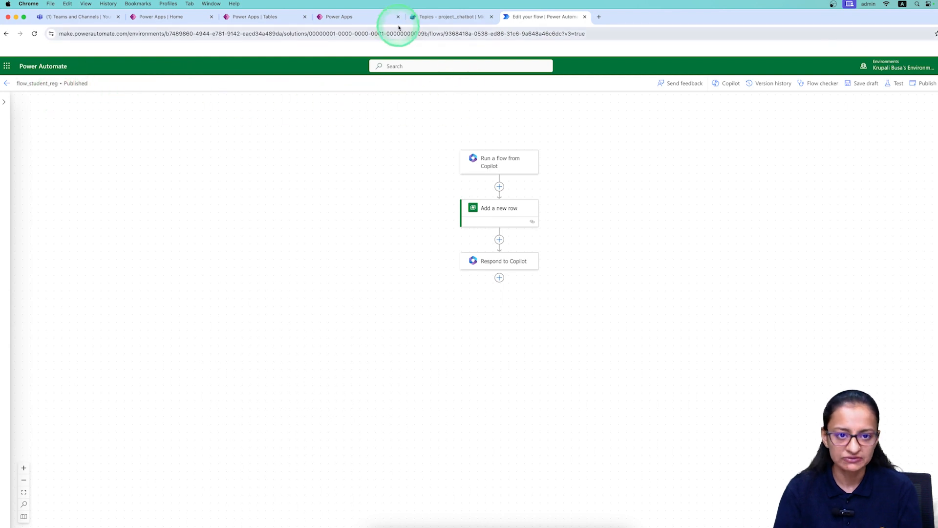
click(442, 16)
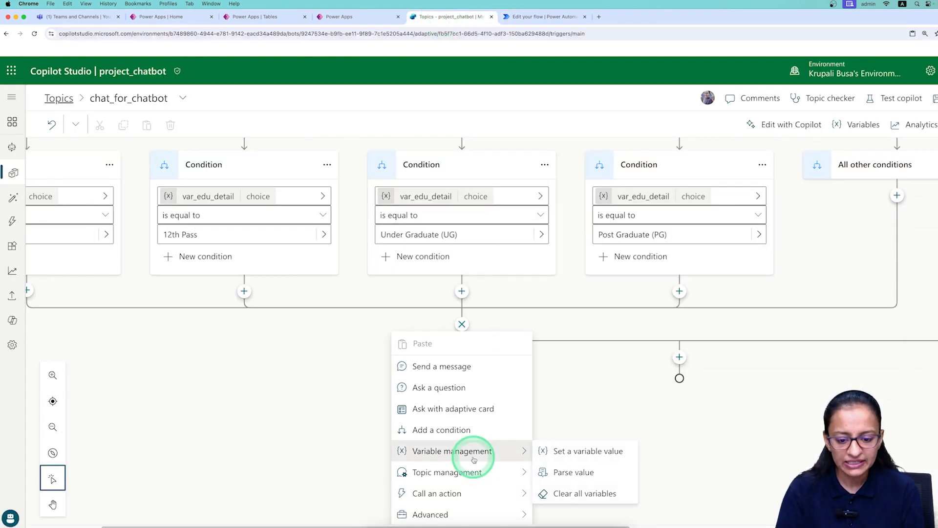
mouse_move(522, 494)
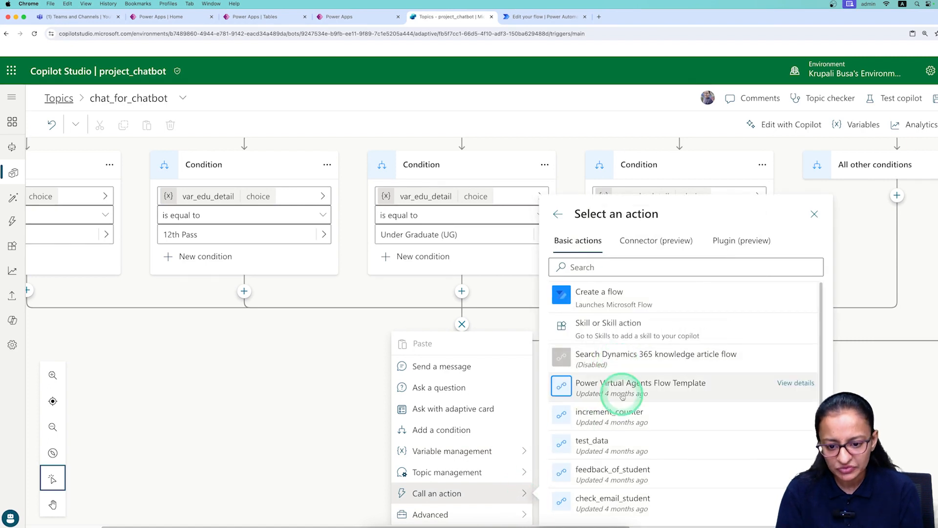
Find flow_student_reg in the Select an action list and add it as an Action node.
scroll(628, 486, down, 2)
scroll(629, 486, down, 5)
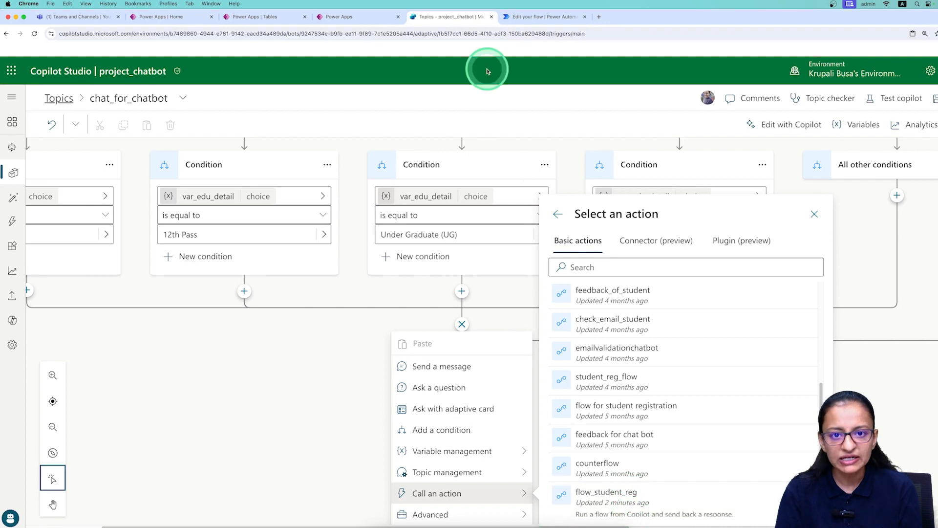
click(532, 18)
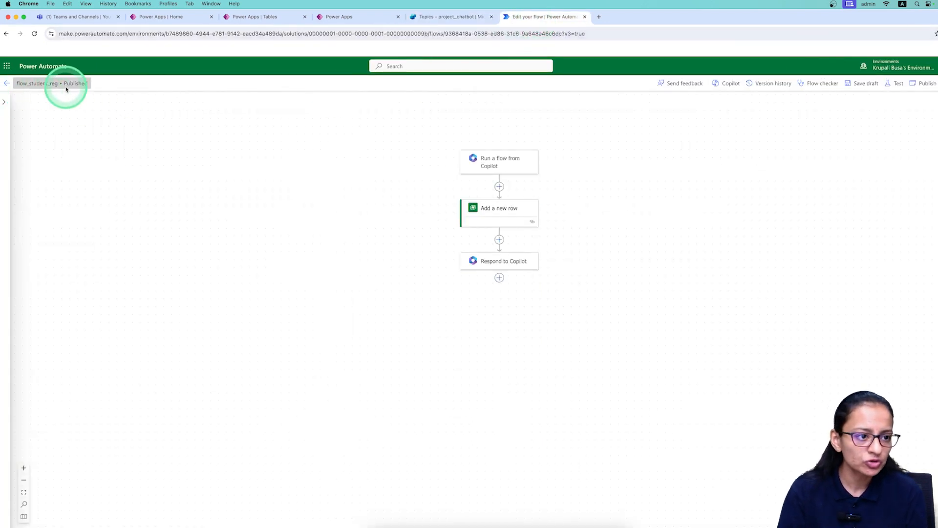
click(442, 17)
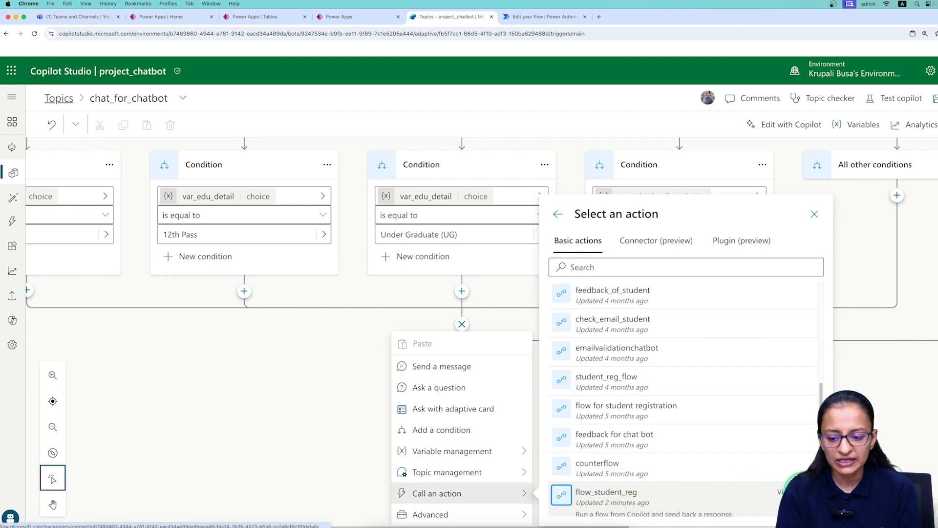
click(789, 492)
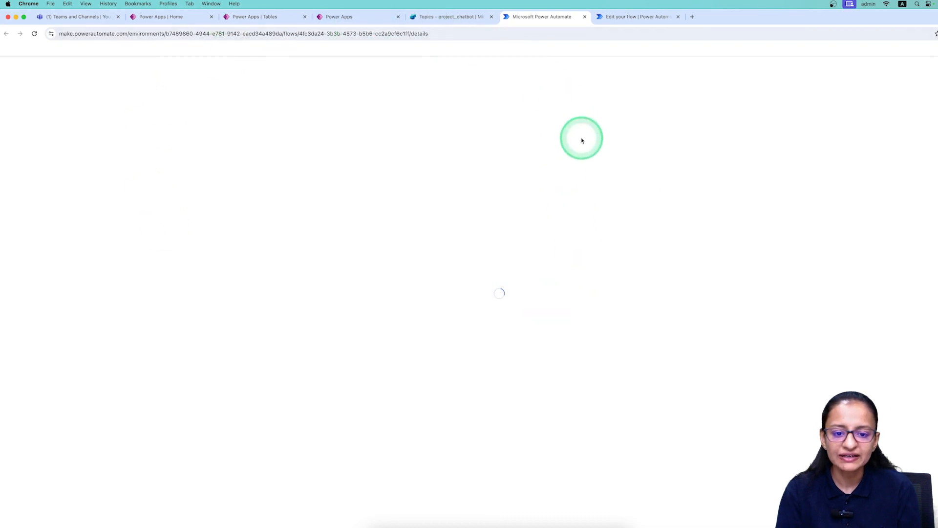
click(585, 17)
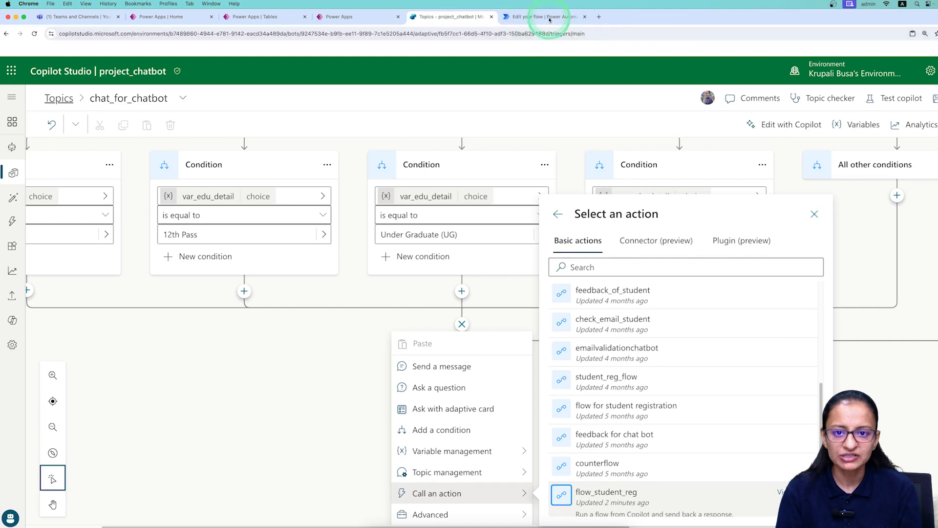
click(528, 19)
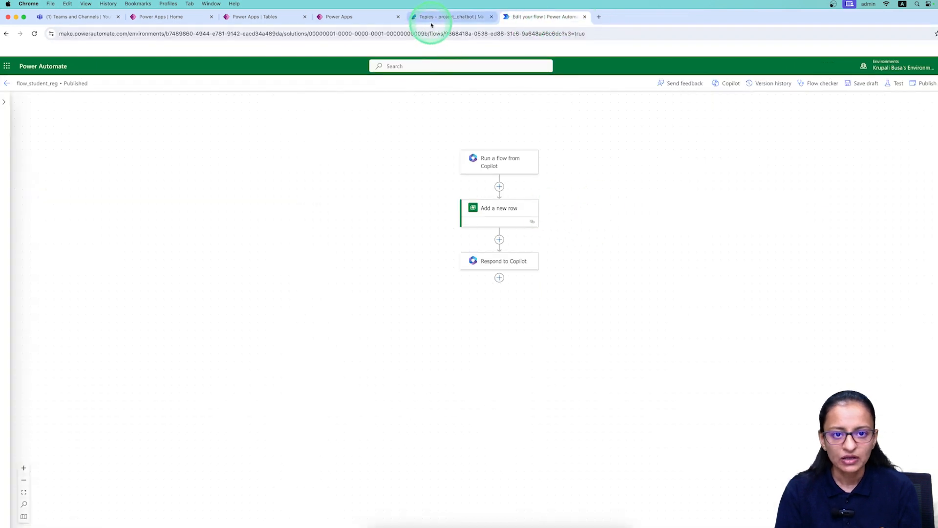
click(432, 24)
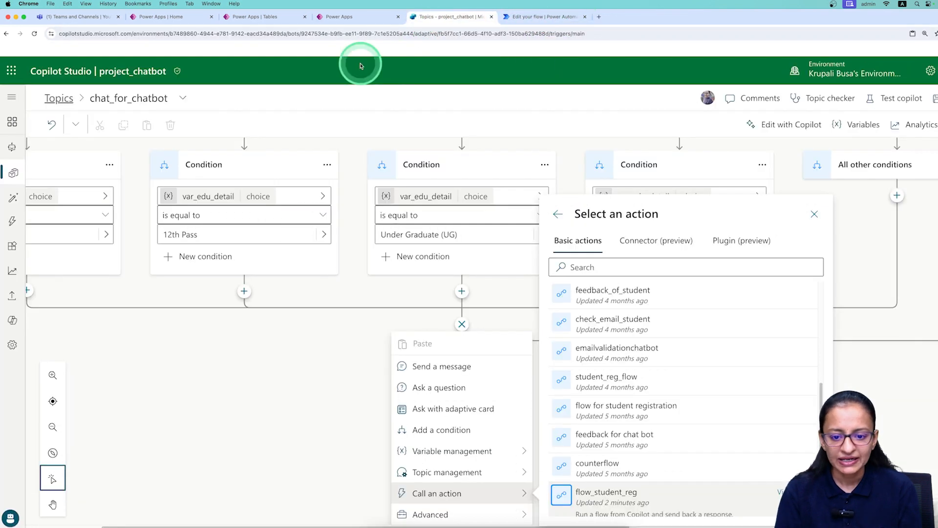
click(599, 501)
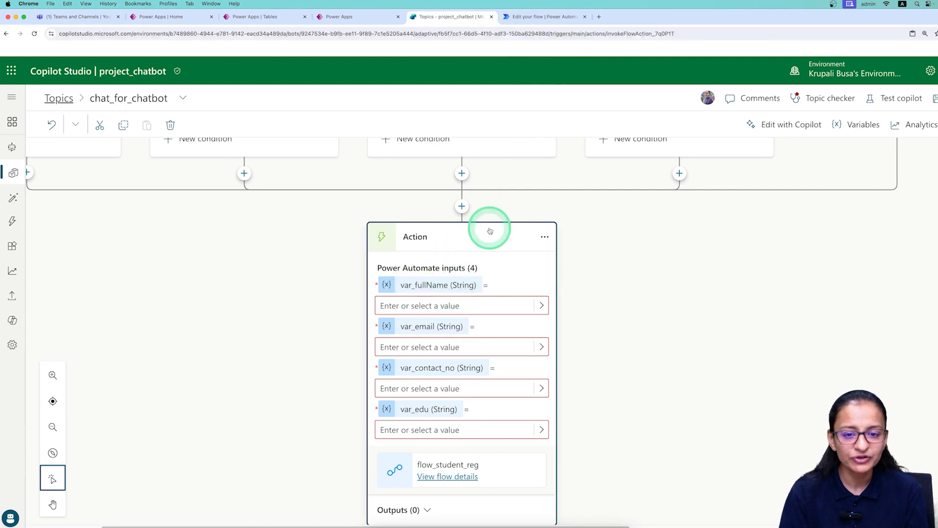
Compare the flow's expected Copilot inputs with the new action's input fields.
click(543, 17)
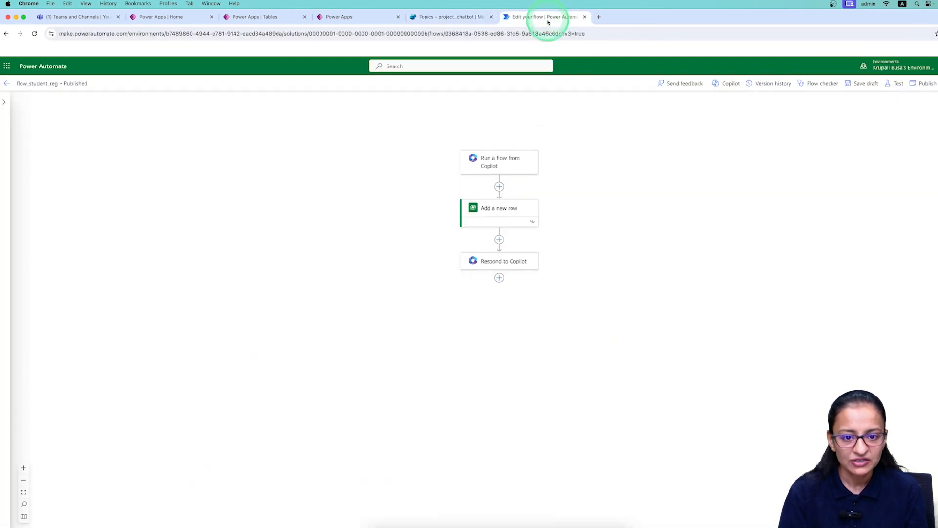
click(498, 168)
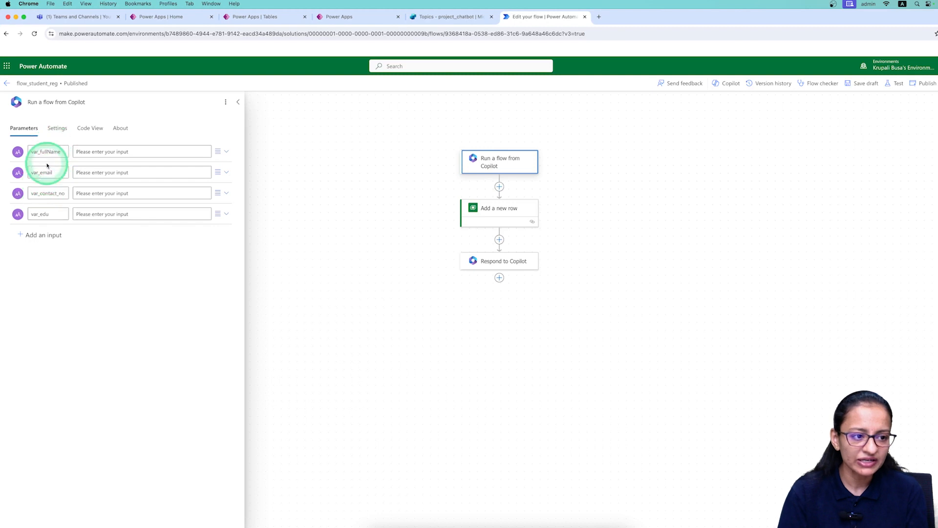
click(444, 17)
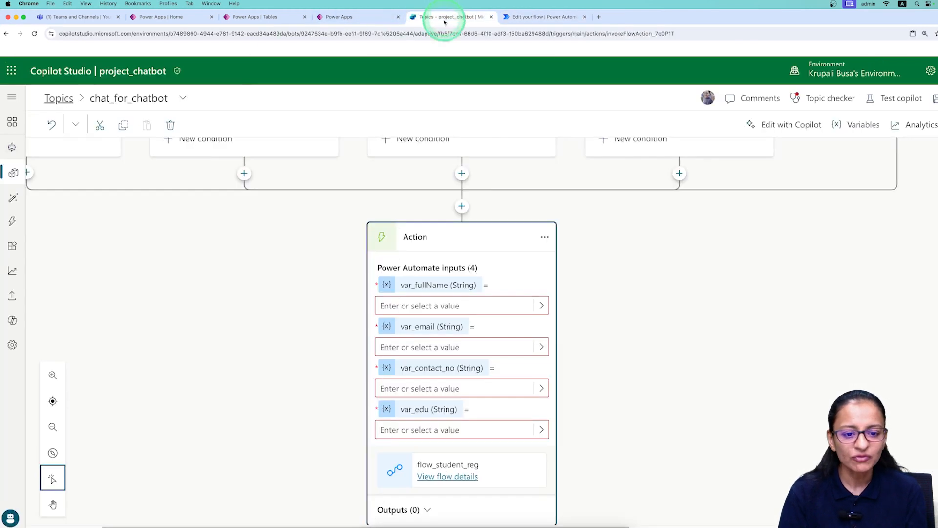
click(425, 287)
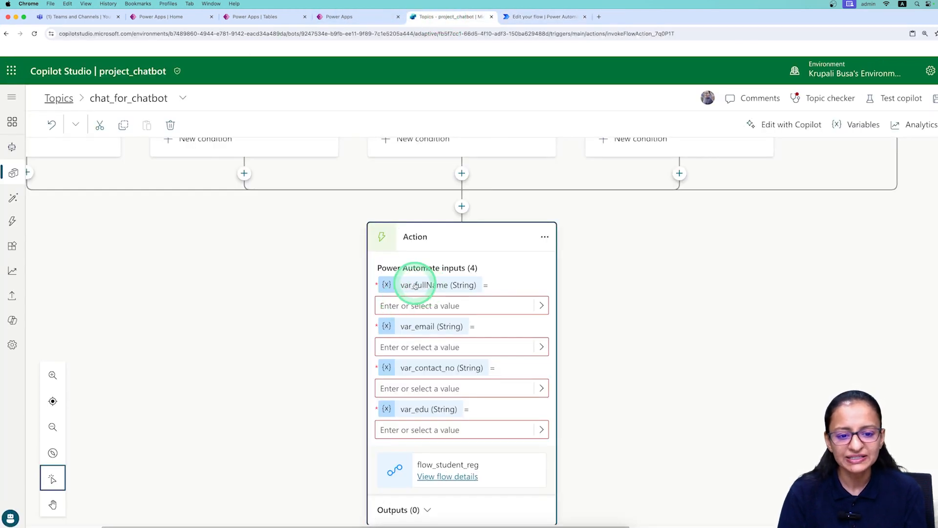
click(540, 306)
scroll(662, 273, down, 2)
scroll(664, 271, up, 4)
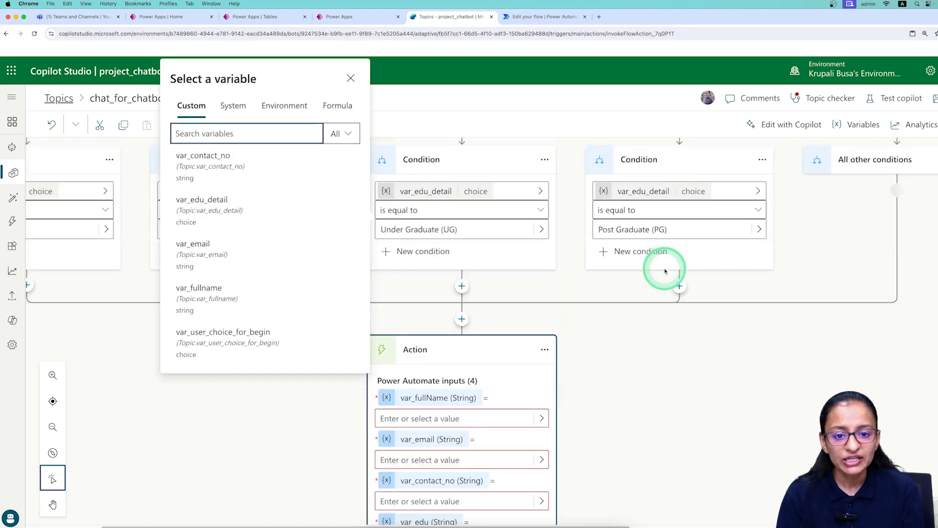
scroll(665, 272, up, 3)
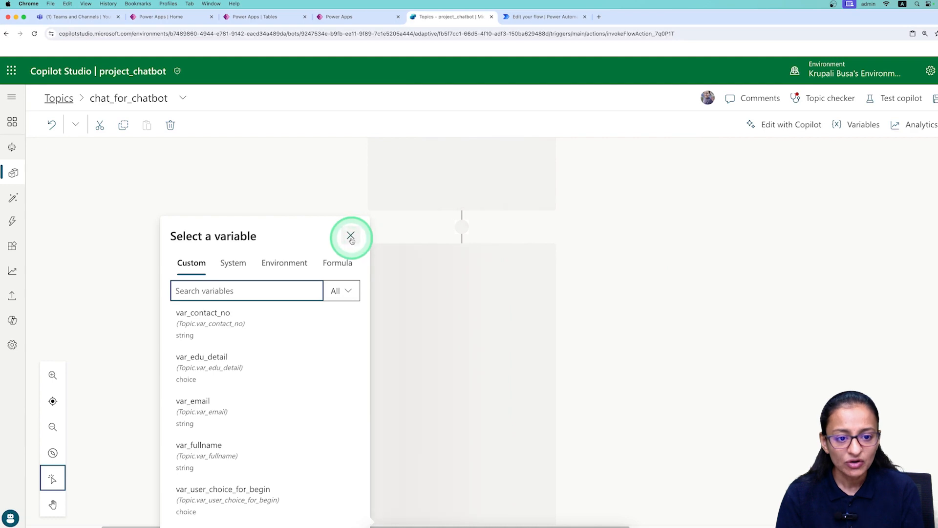
click(630, 245)
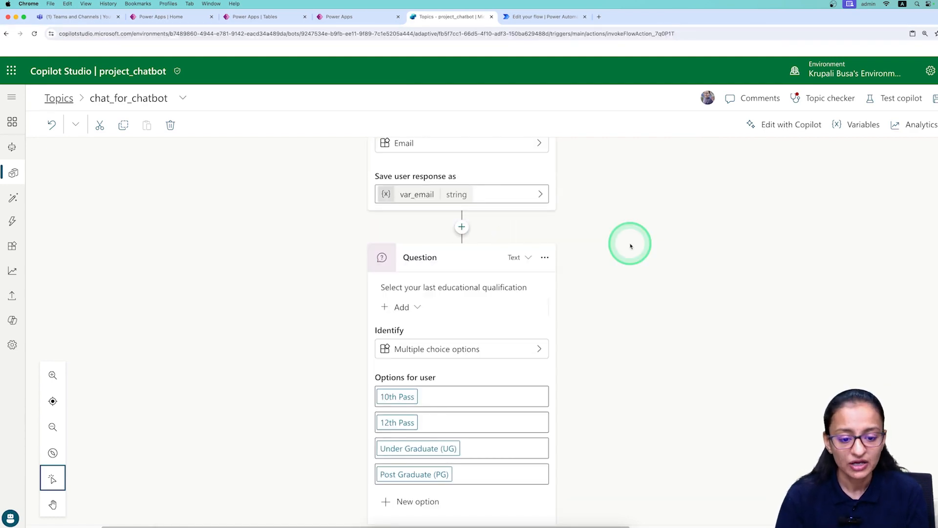
Map the full name input to var_fullname and the email input to var_email.
scroll(630, 246, up, 10)
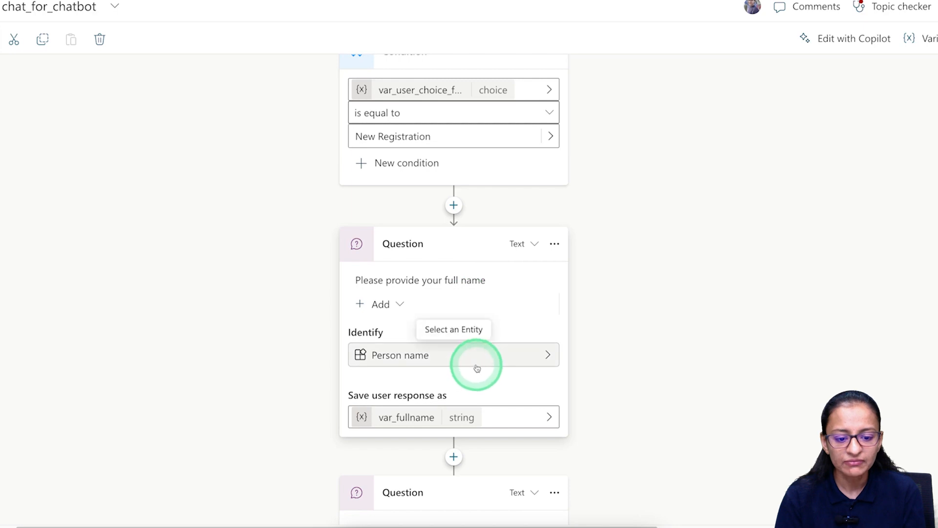
scroll(475, 367, down, 5)
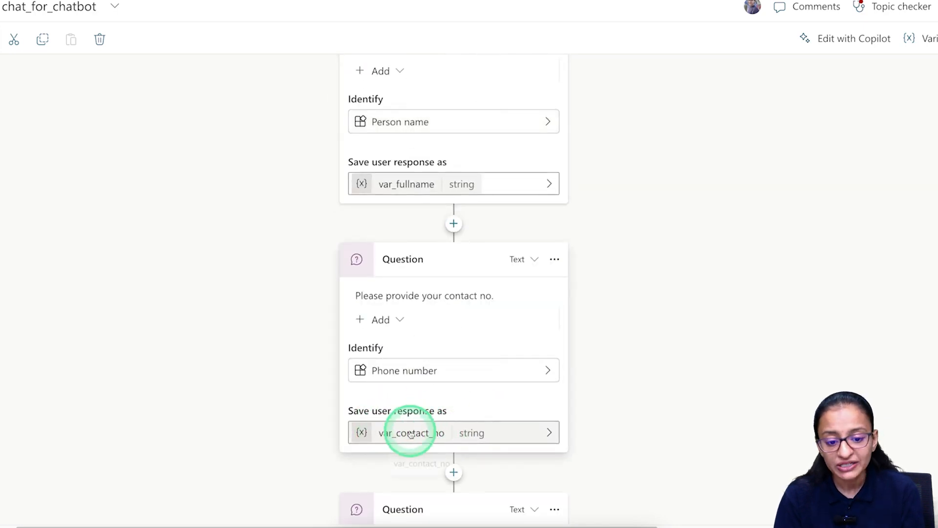
scroll(411, 433, down, 3)
scroll(410, 432, down, 10)
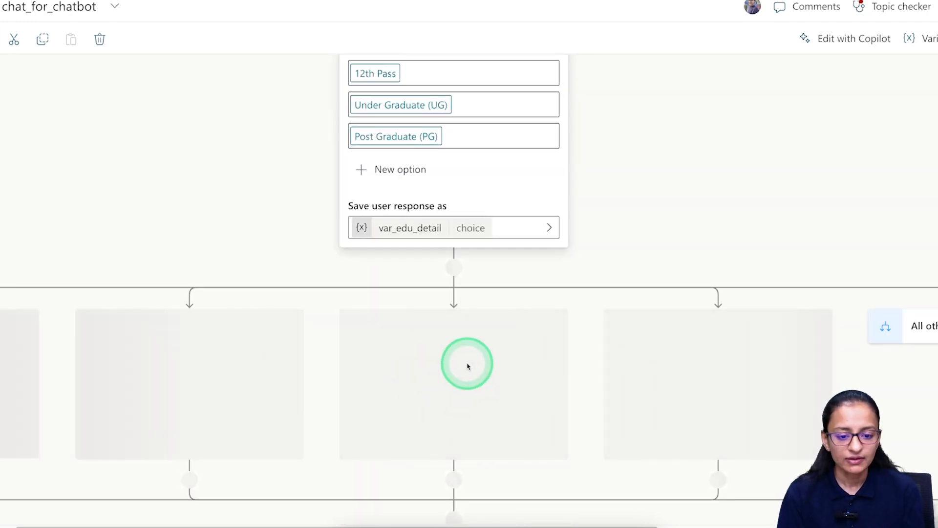
scroll(467, 363, down, 8)
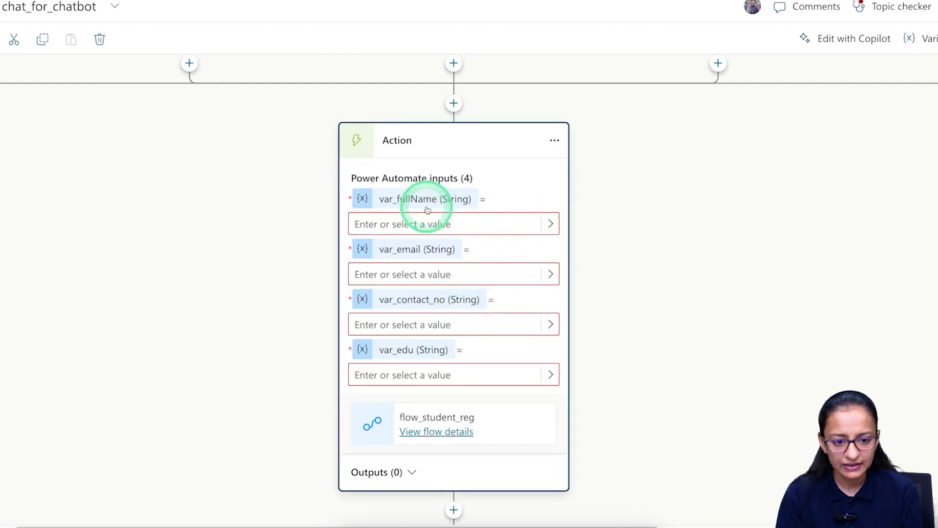
click(550, 225)
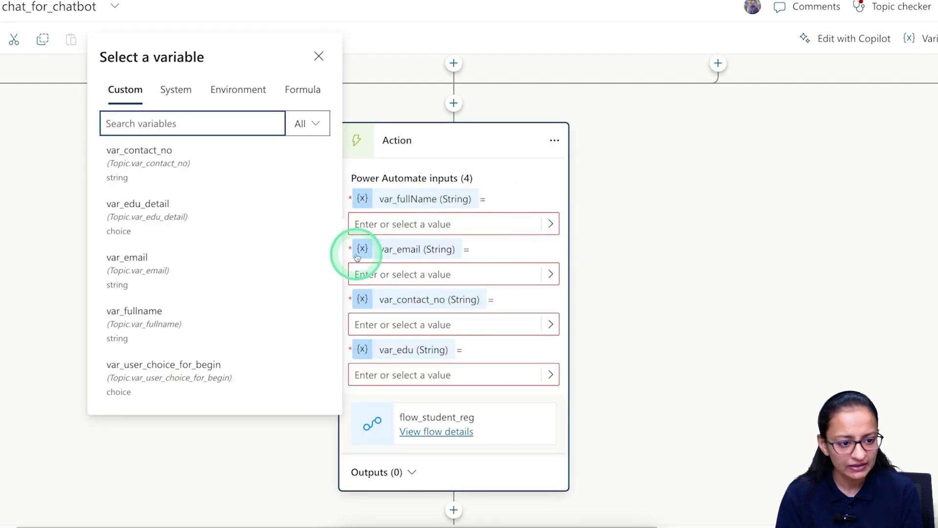
click(180, 310)
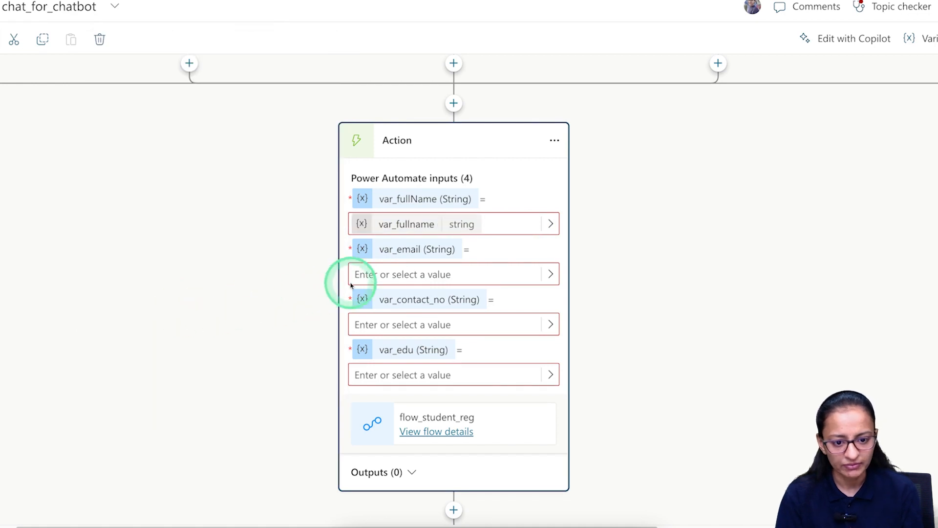
click(548, 274)
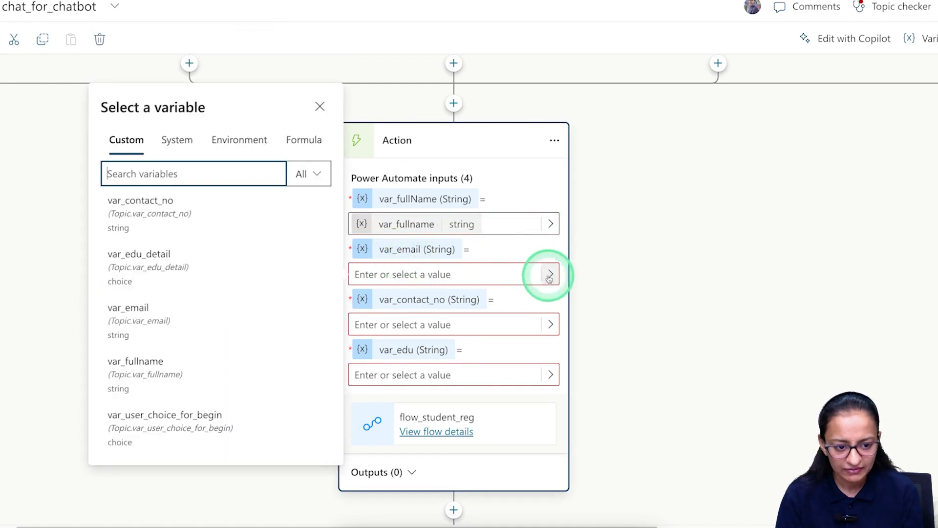
click(162, 325)
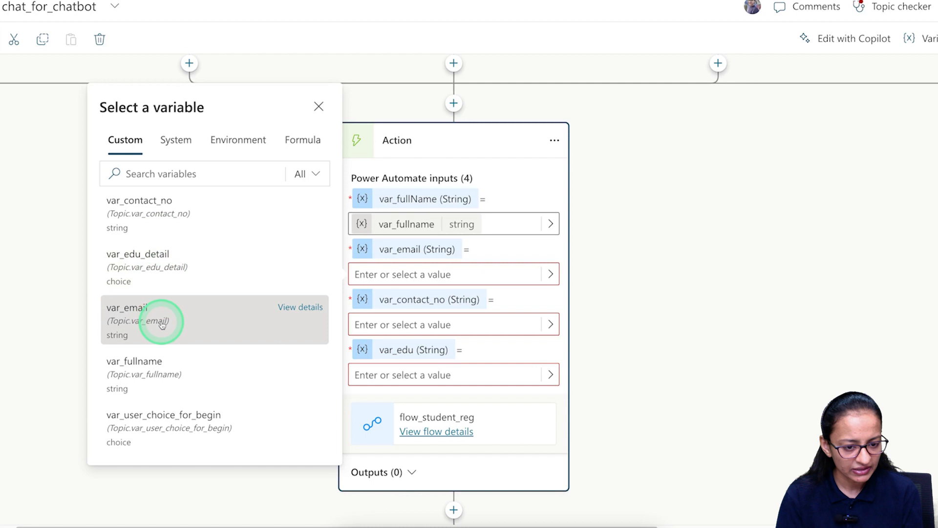
Map the contact number input to var_contact_no and the education input to var_edu_detail.
click(549, 327)
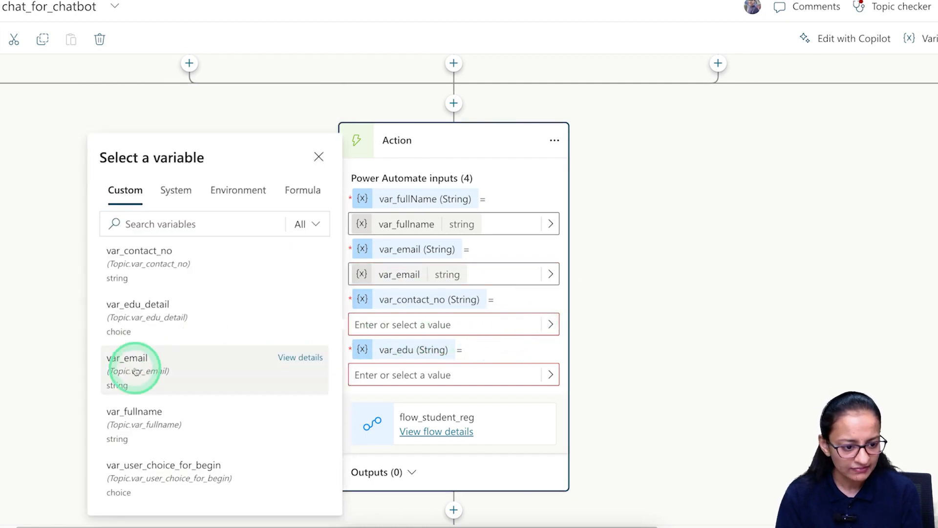
click(156, 266)
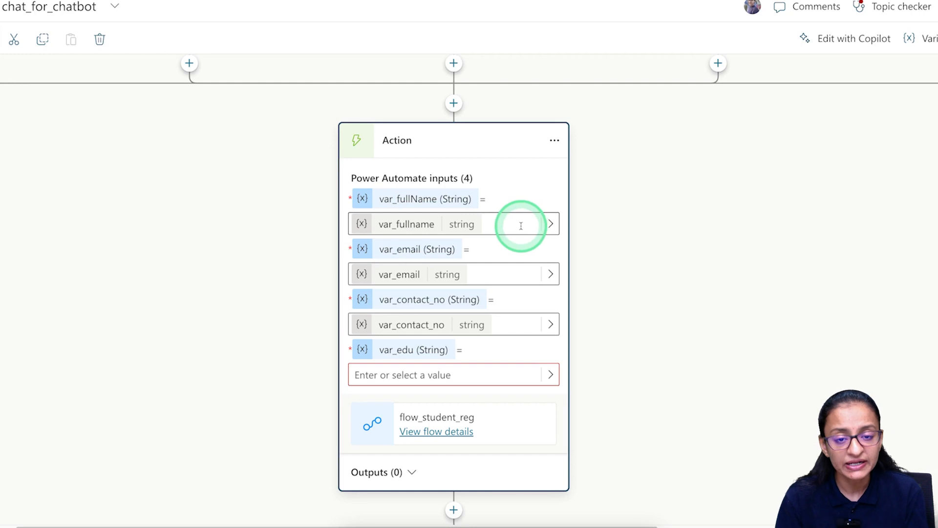
scroll(521, 225, up, 1)
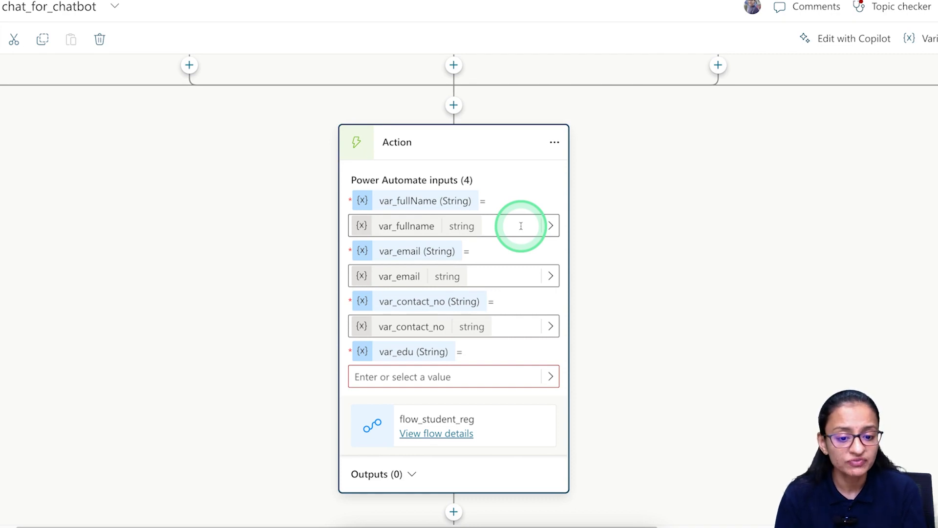
click(549, 377)
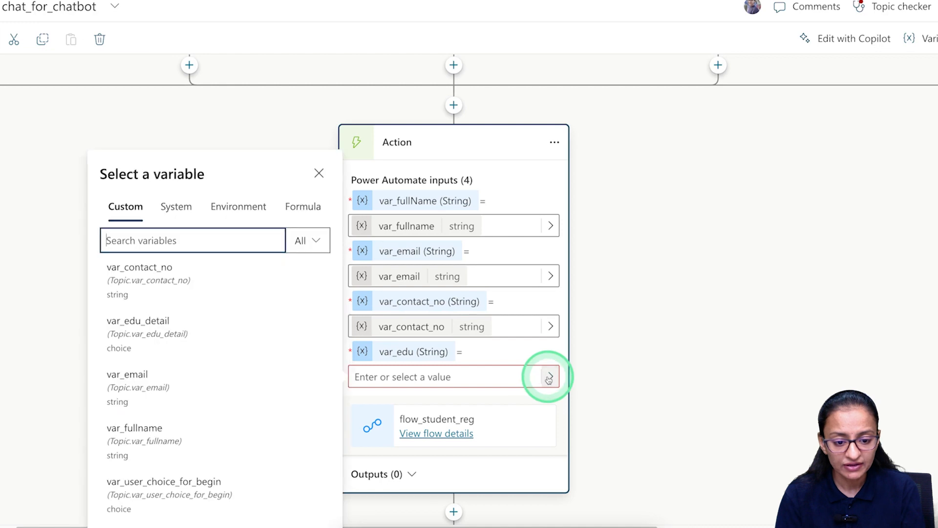
click(176, 326)
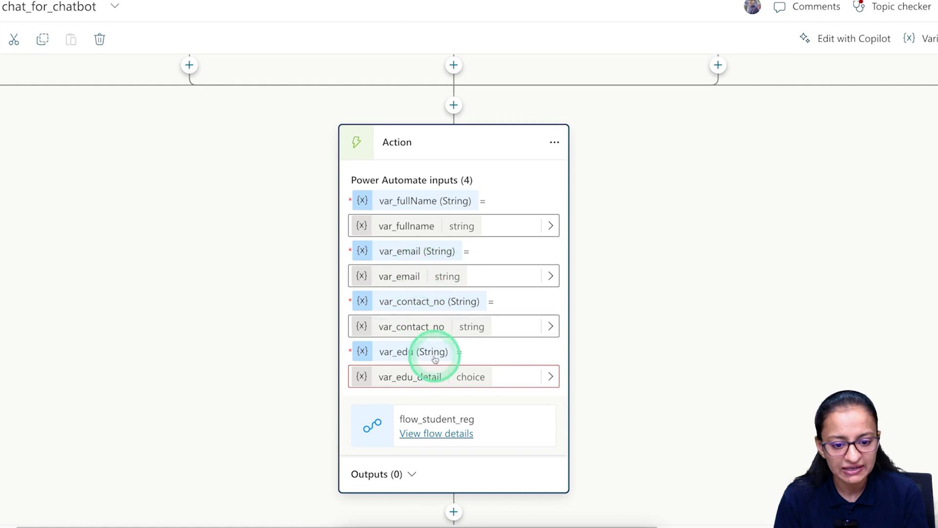
scroll(433, 361, down, 1)
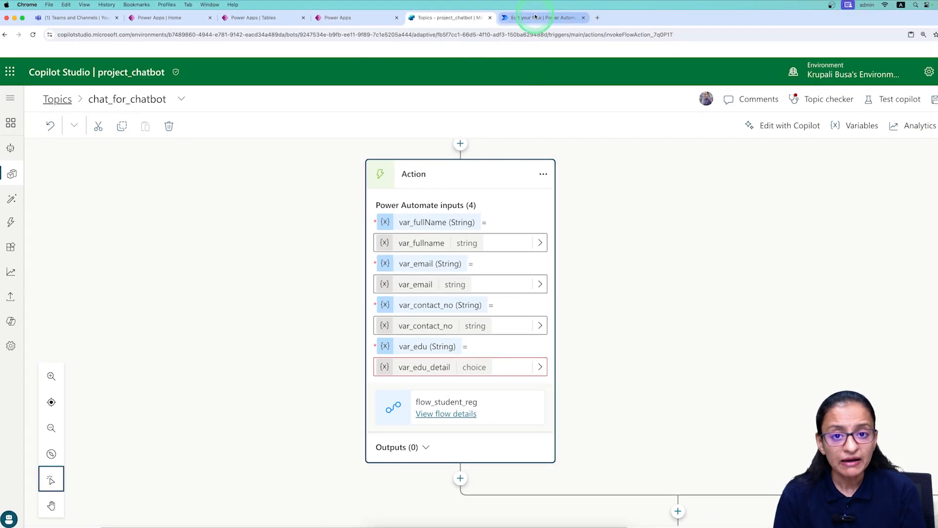
Leave the Power Automate flow editor and return to the Topics - project_chatbot tab in Copilot Studio.
click(535, 17)
click(21, 236)
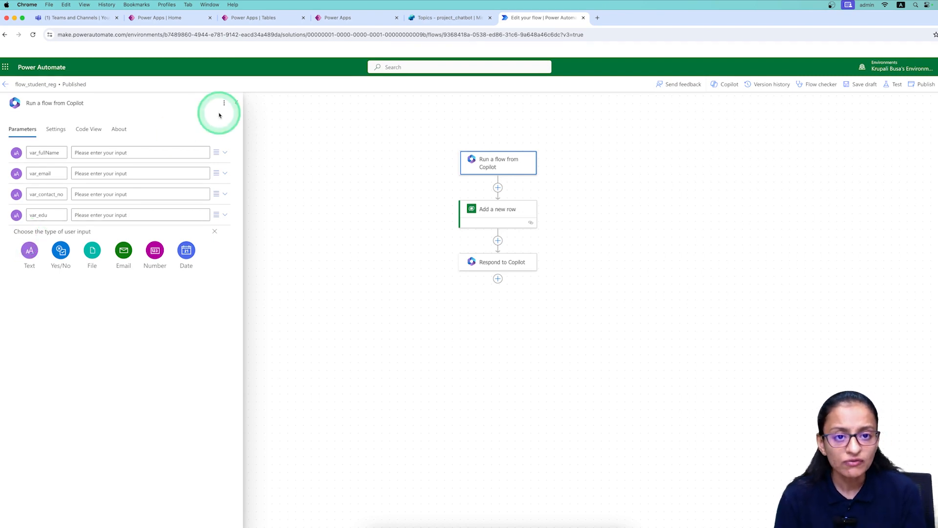
click(424, 17)
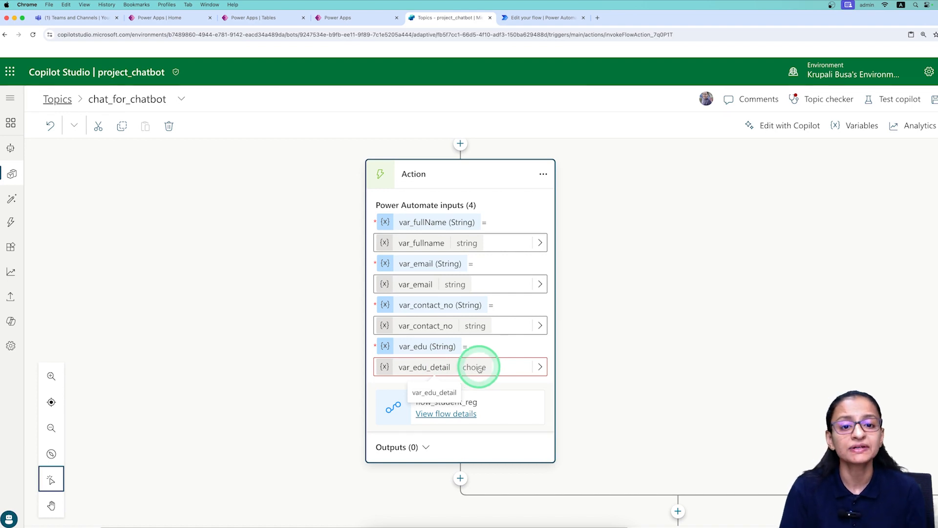
Bring up the Variable management add-step options just above the flow_student_reg action.
scroll(478, 369, down, 1)
scroll(478, 369, up, 2)
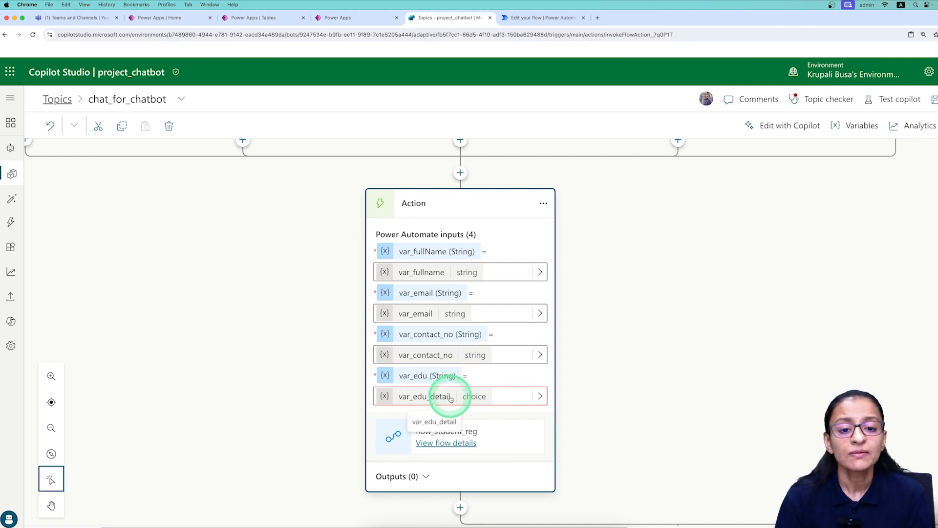
scroll(450, 398, up, 5)
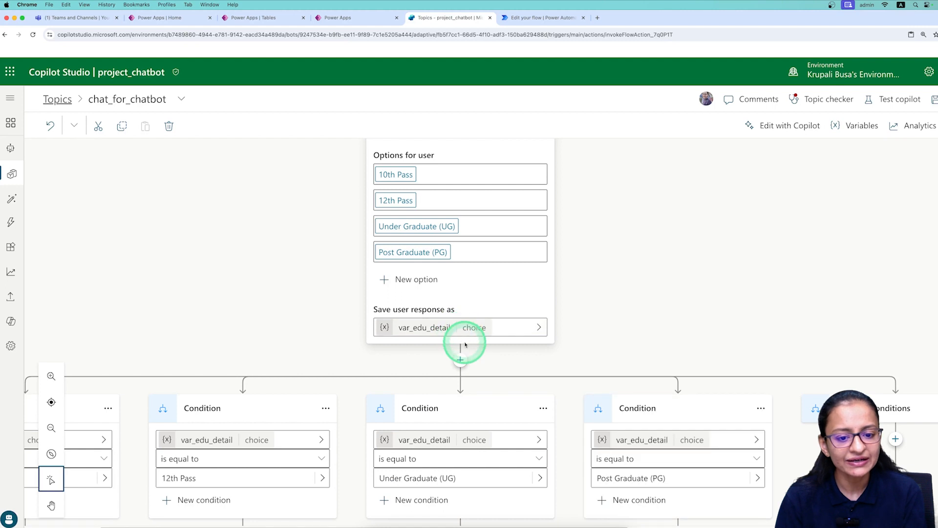
scroll(465, 345, down, 8)
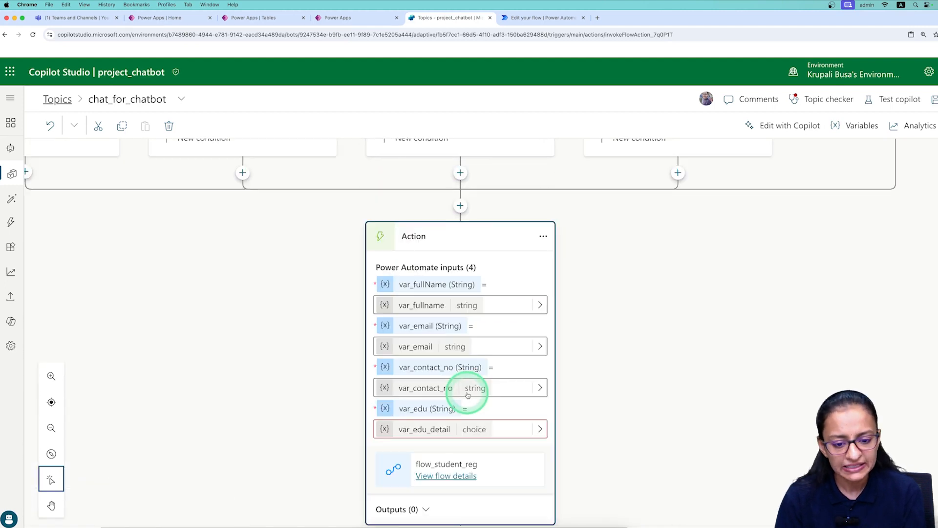
click(460, 205)
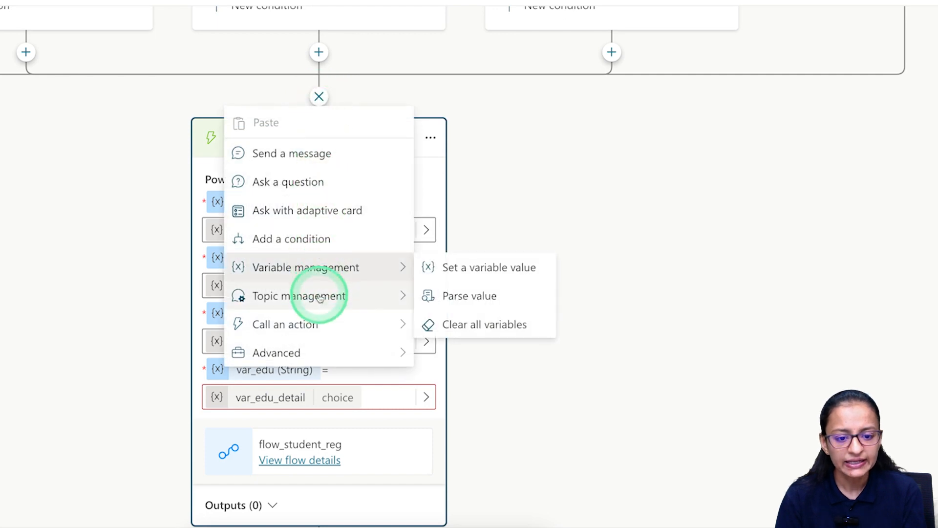
mouse_move(320, 299)
mouse_move(323, 280)
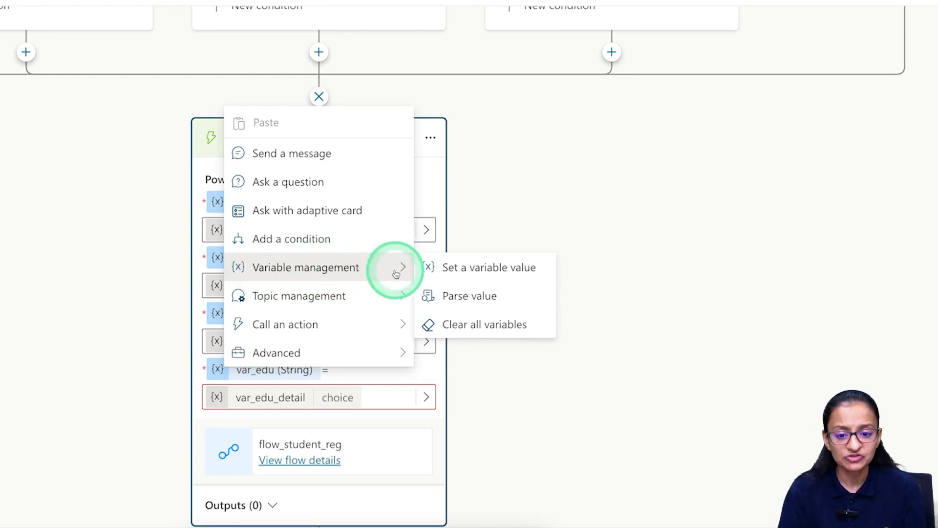
Add a Set variable value step that creates a new variable, renamed from Var1 to var_edu_str.
click(465, 274)
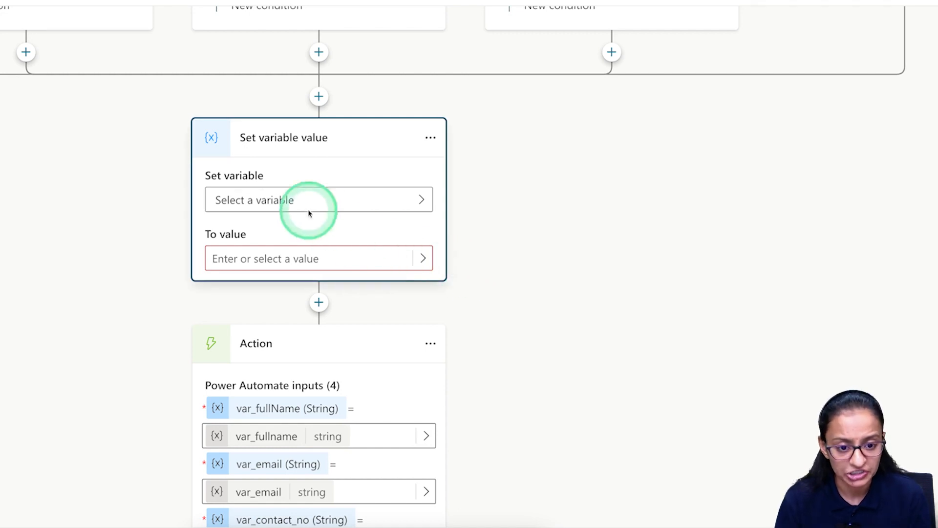
click(247, 200)
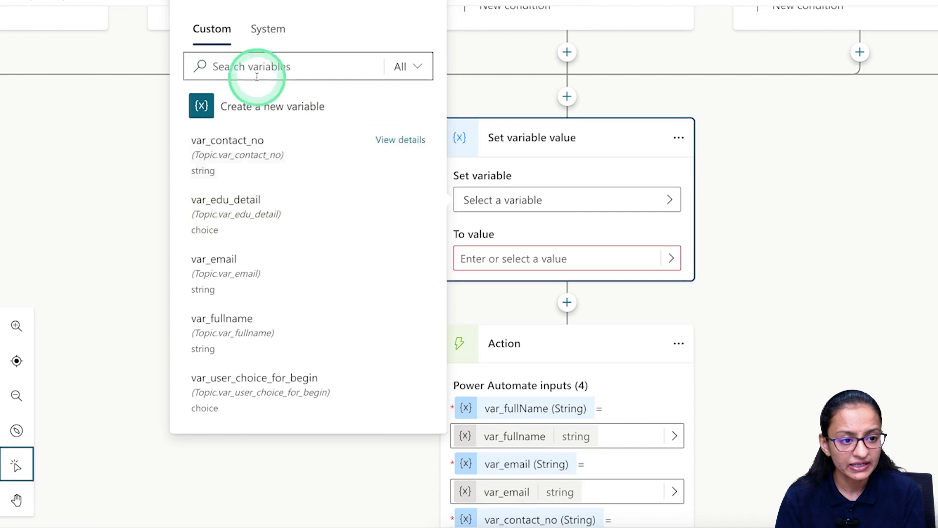
click(234, 108)
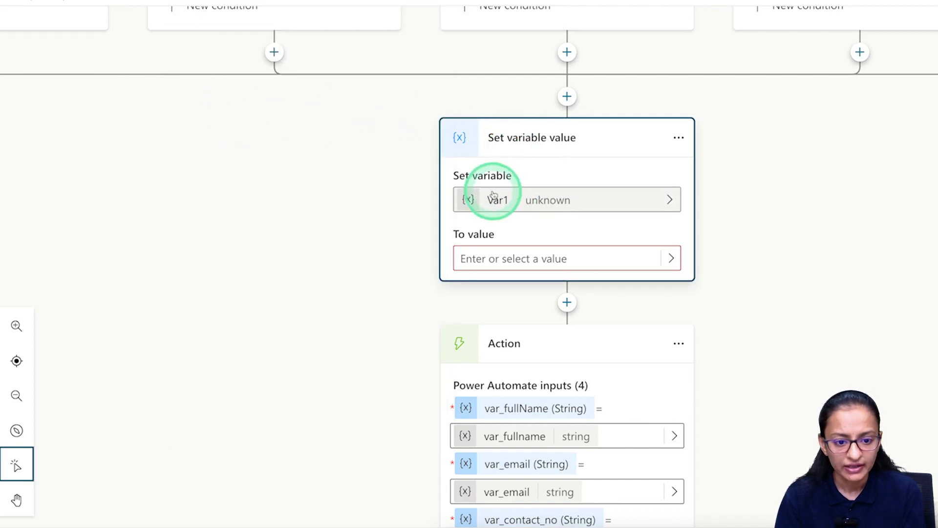
click(512, 199)
double_click(718, 90)
text(var)
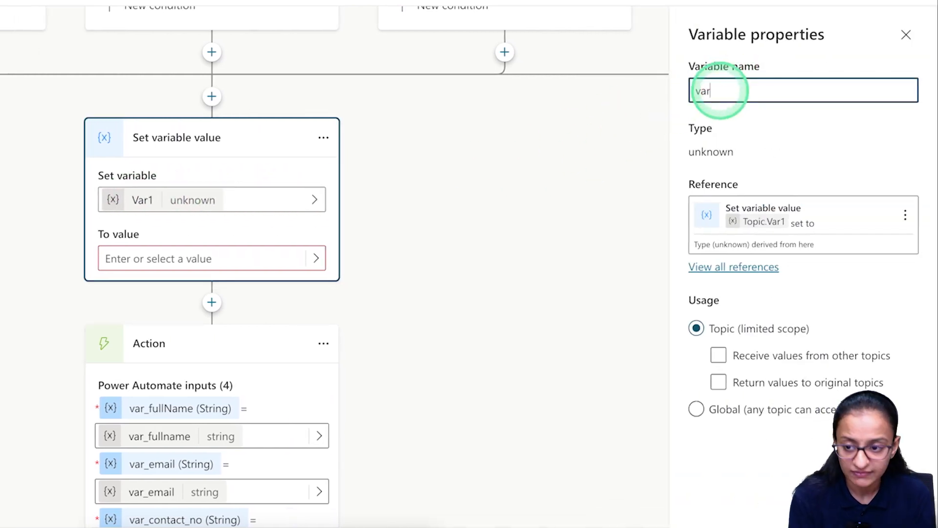
text(_edu_str)
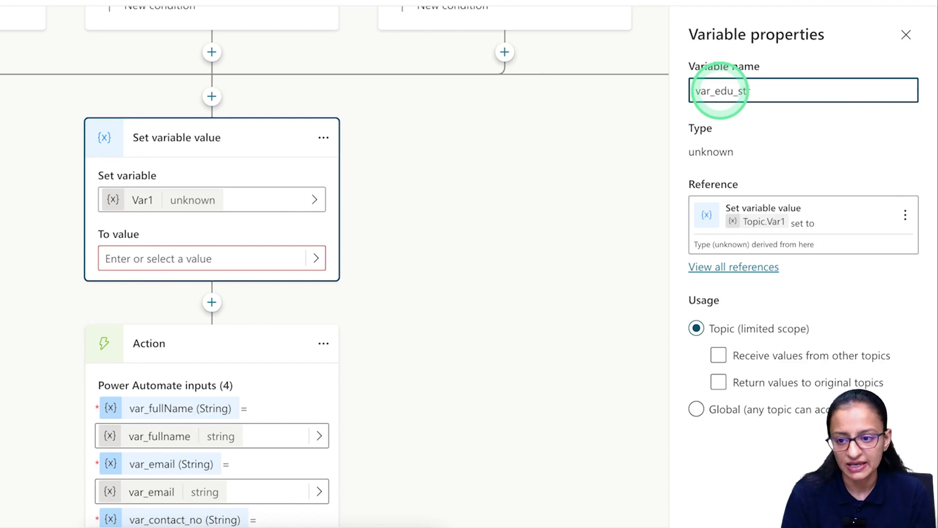
click(126, 221)
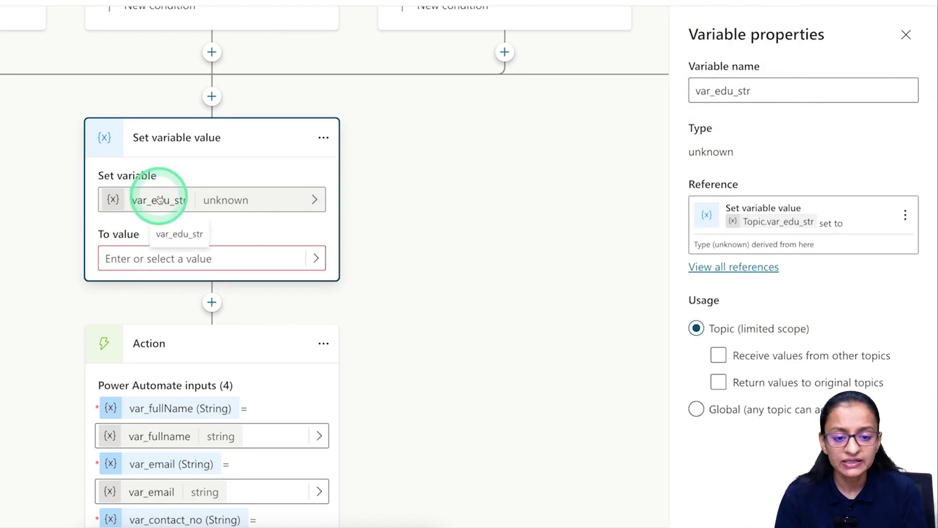
scroll(290, 174, down, 3)
scroll(290, 173, up, 6)
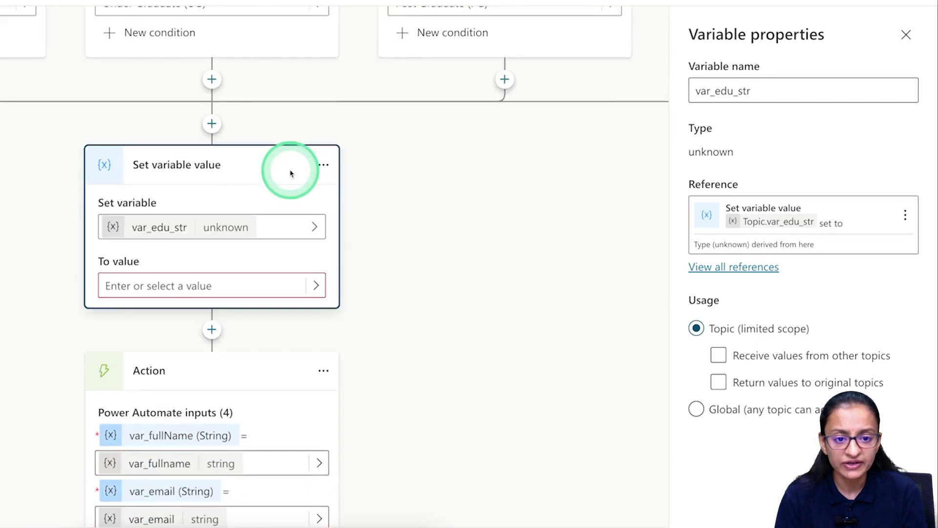
scroll(161, 185, up, 2)
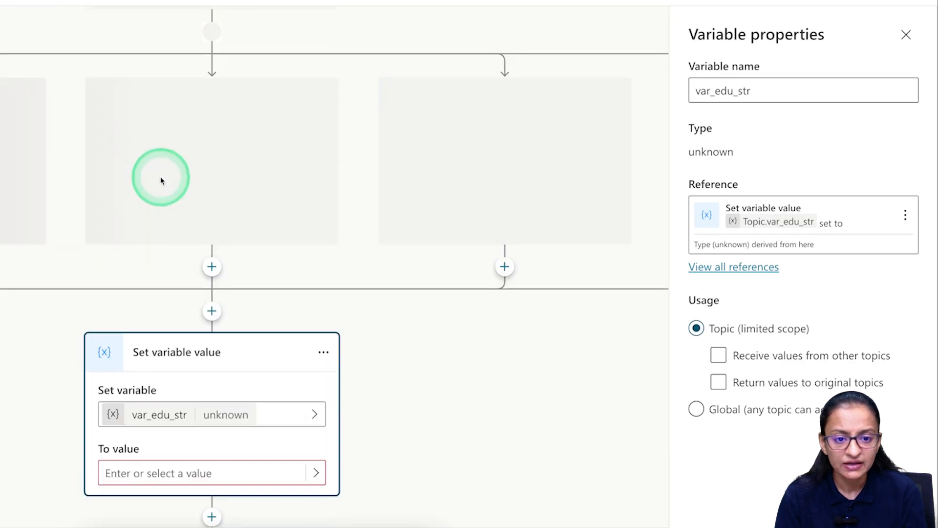
scroll(197, 238, down, 6)
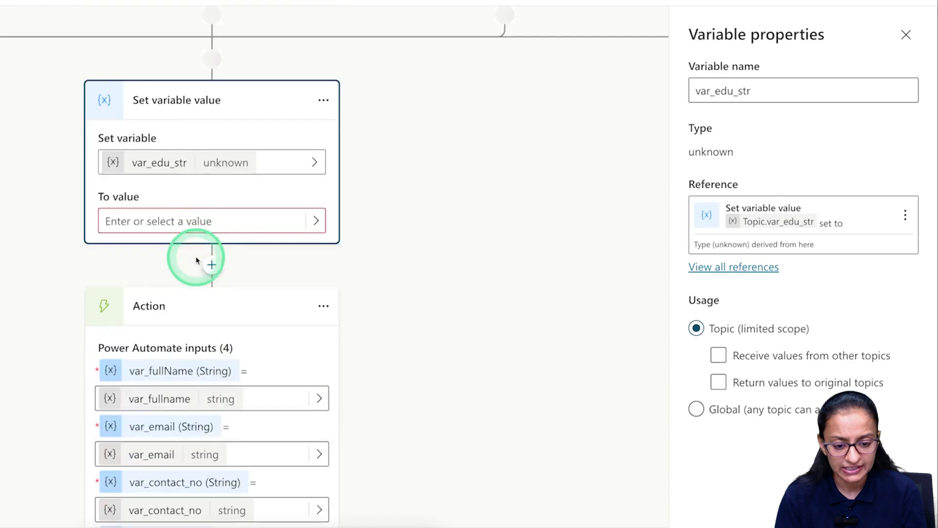
Assign var_edu_str the formula Text(Topic.var_edu_detail).
click(316, 222)
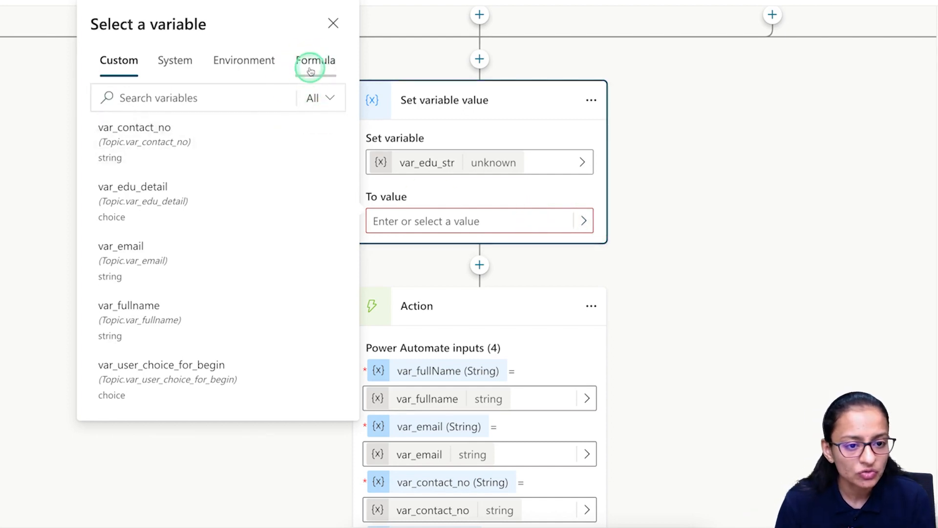
click(309, 68)
click(198, 67)
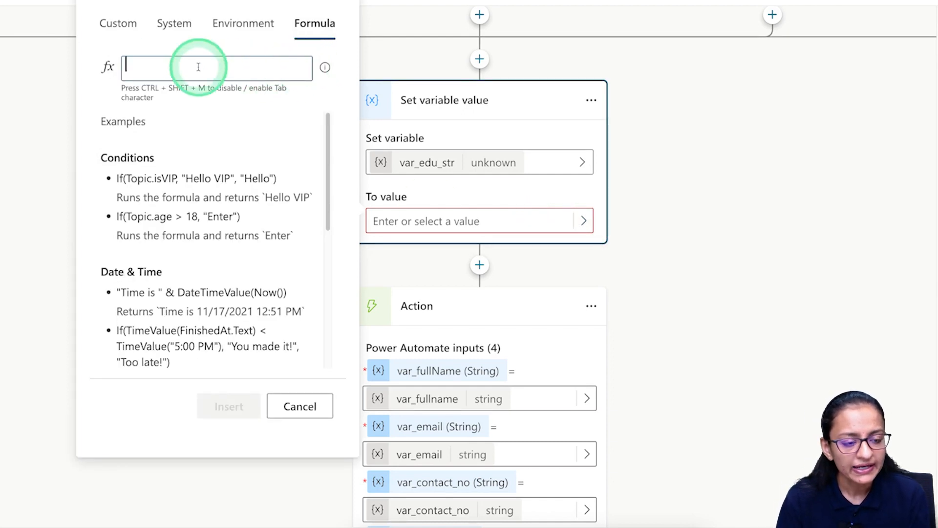
text(text)
key(Tab)
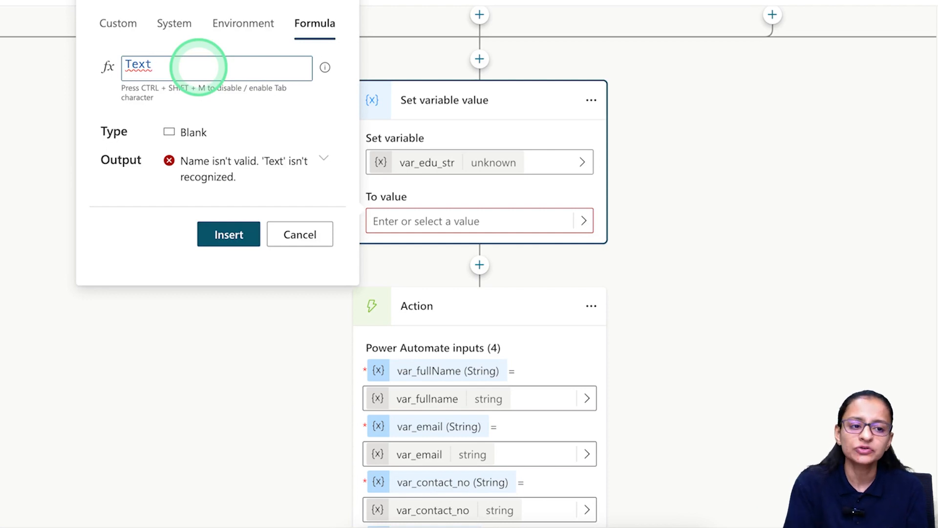
text((topic)
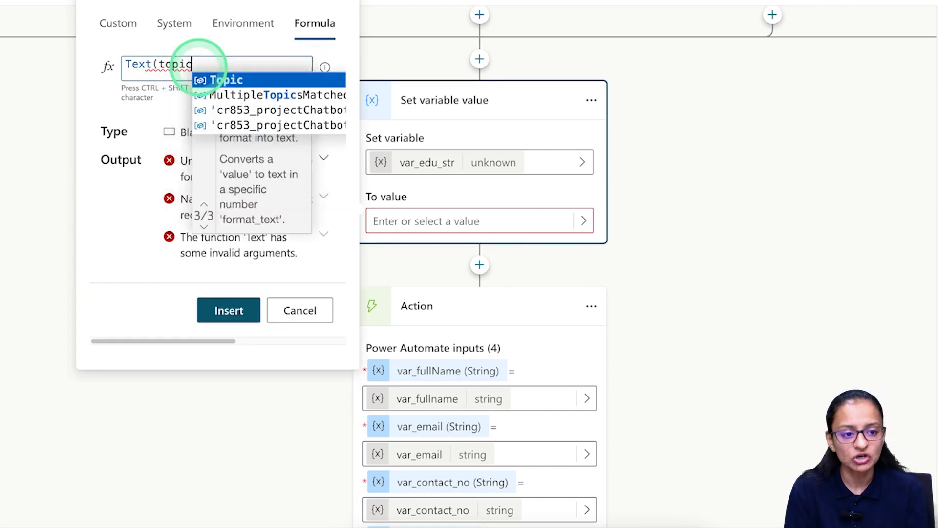
key(Tab)
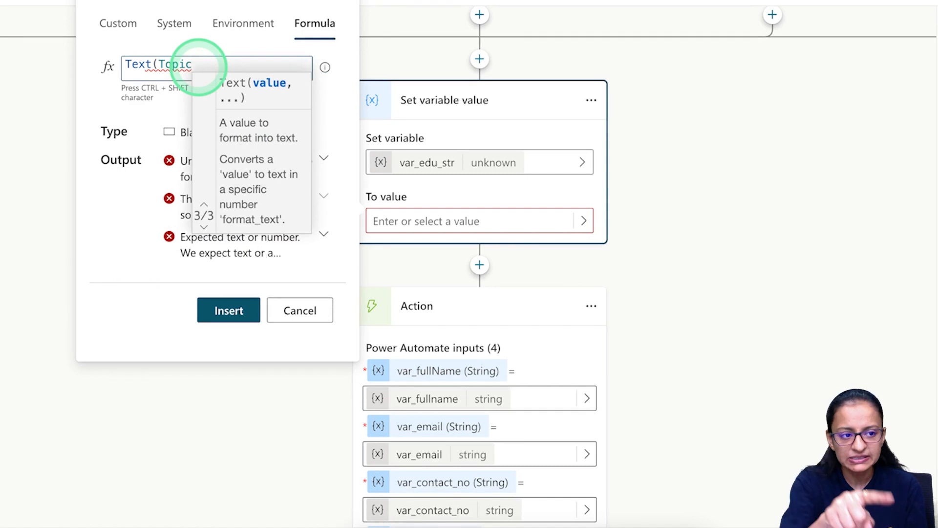
text(.)
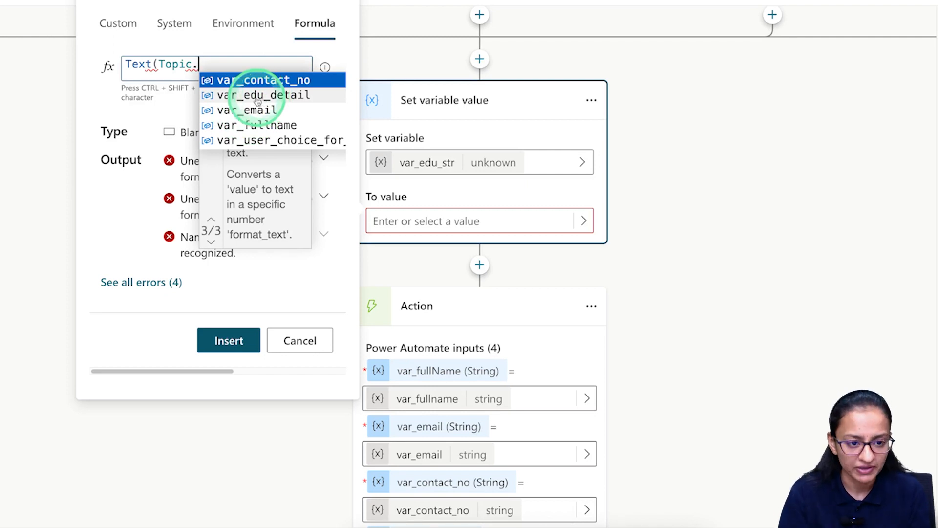
click(259, 96)
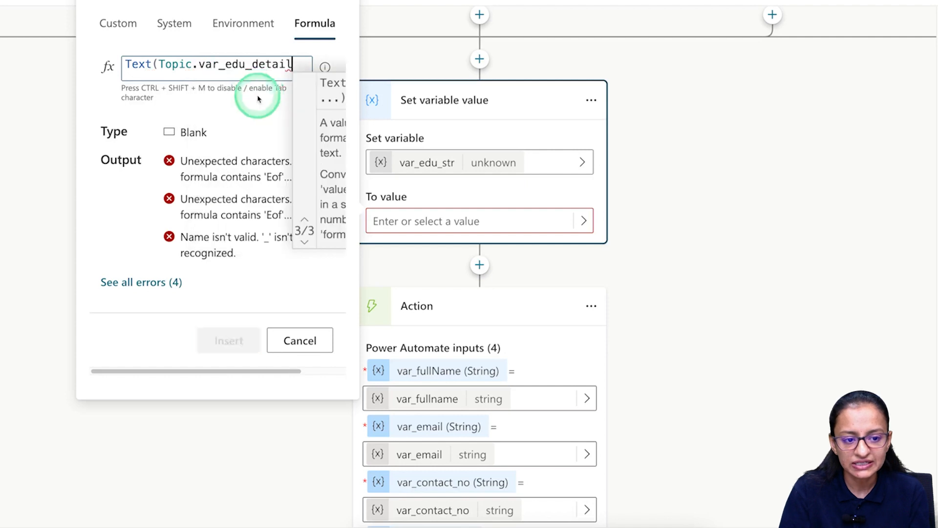
text())
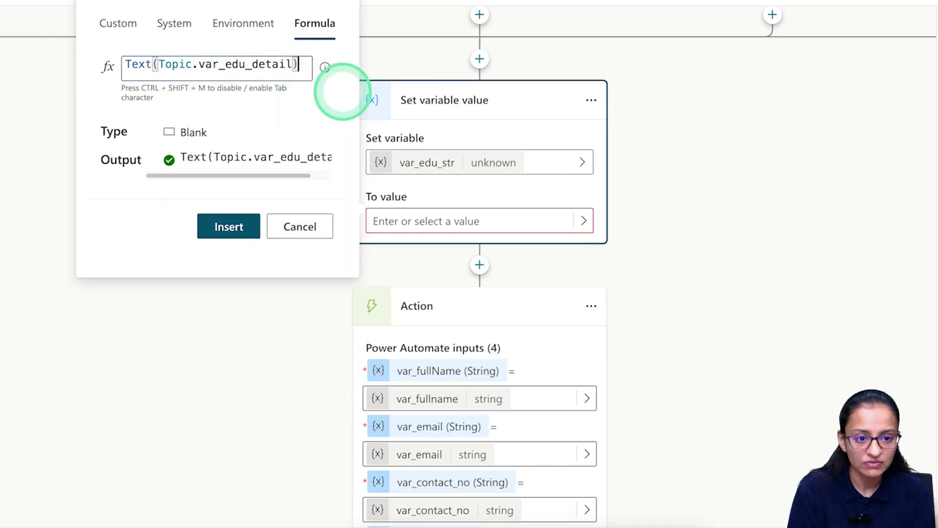
click(225, 218)
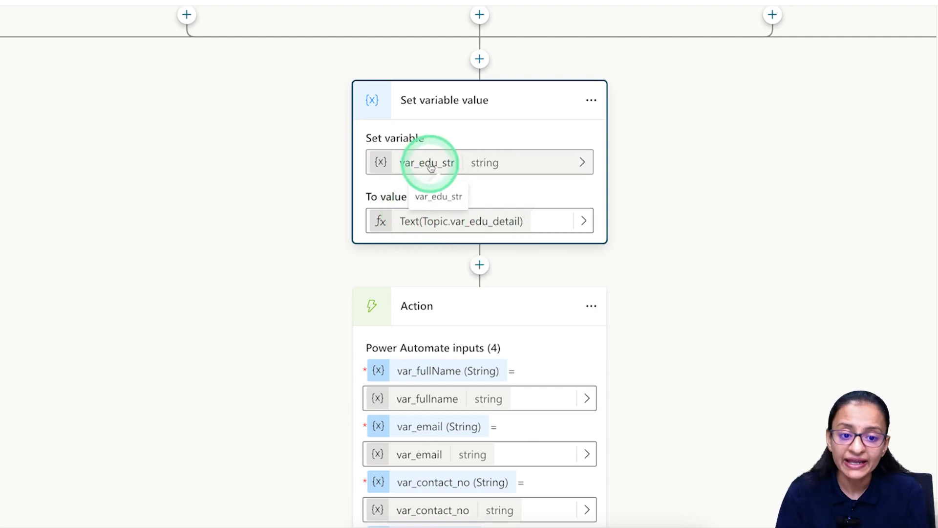
Map the flow_student_reg action's var_edu input to var_edu_str instead of var_edu_detail.
scroll(533, 279, down, 4)
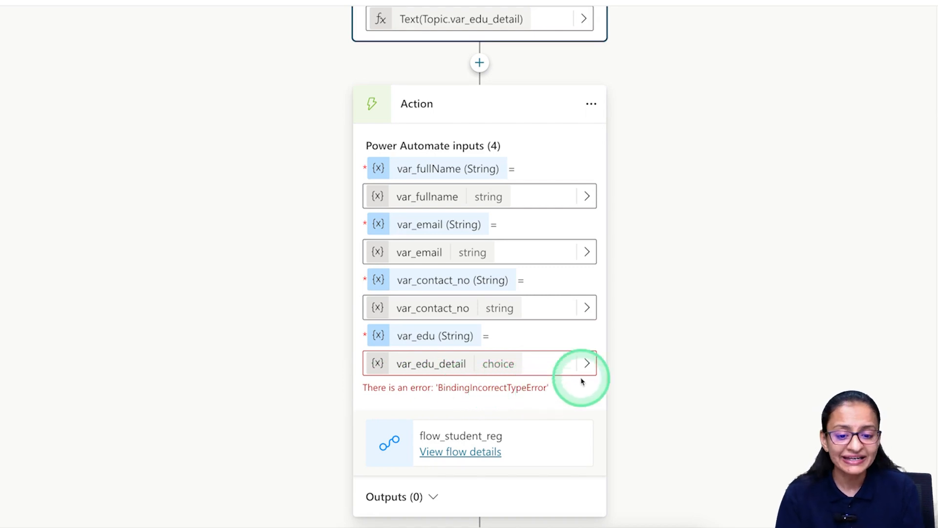
click(586, 364)
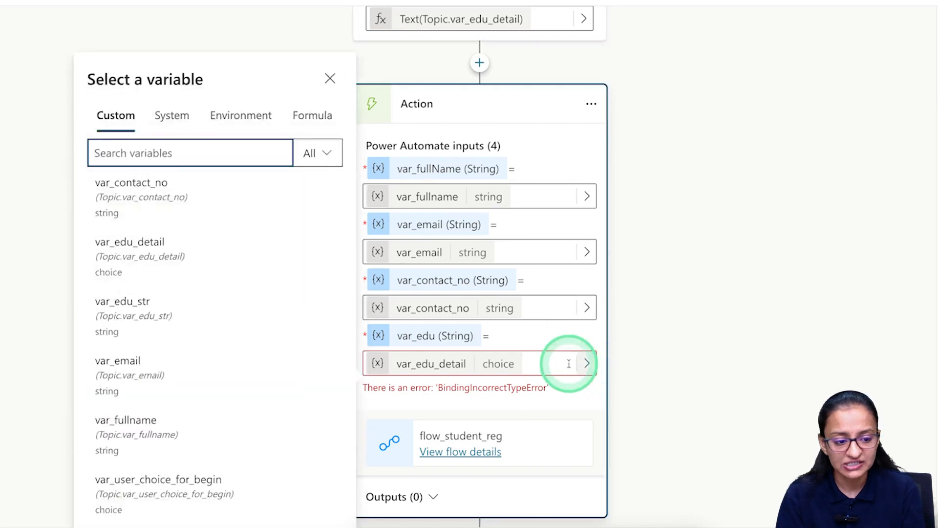
click(135, 321)
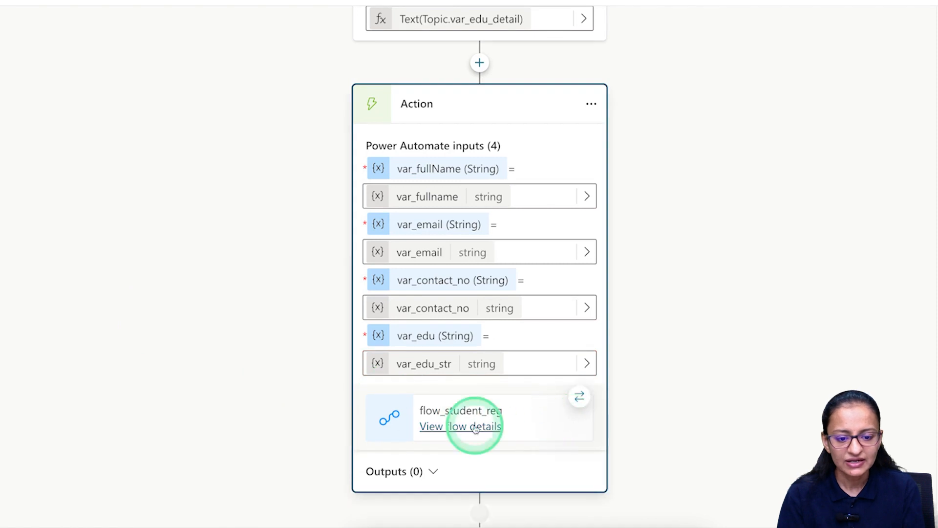
Save the topic and begin adding a step below the flow action.
scroll(616, 362, down, 1)
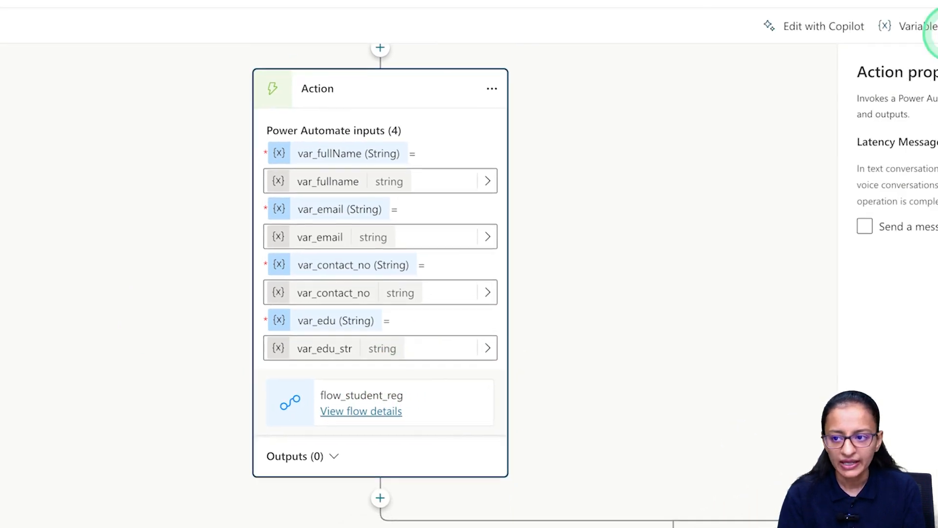
click(880, 52)
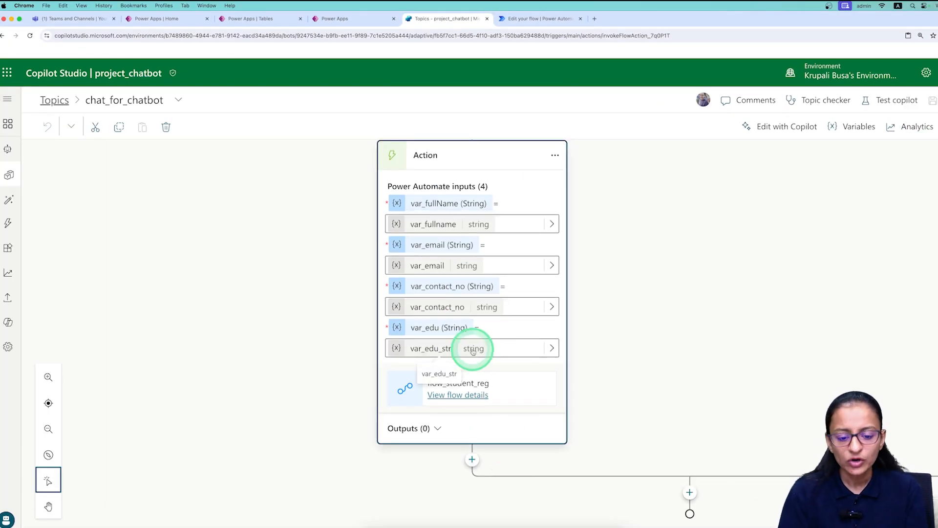
click(472, 460)
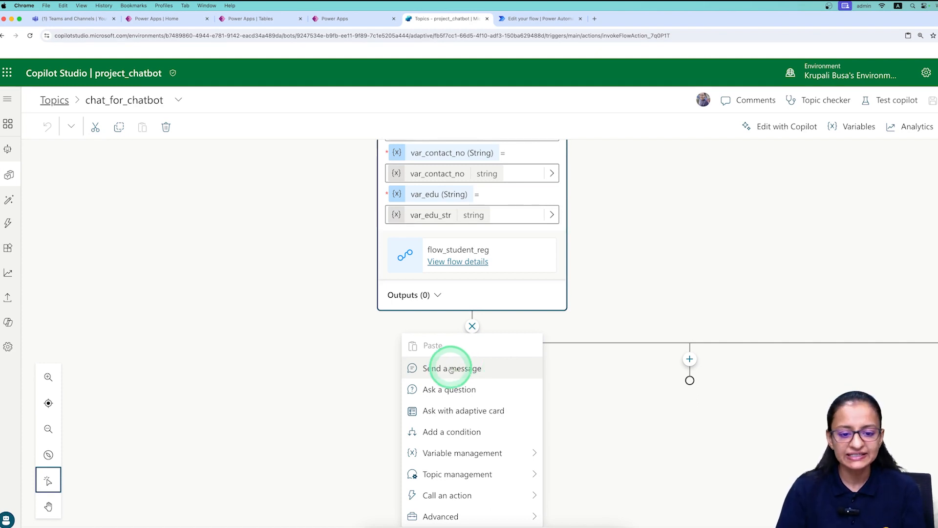
Add a message after the flow action reading 'Thank you for your detail.'.
click(469, 361)
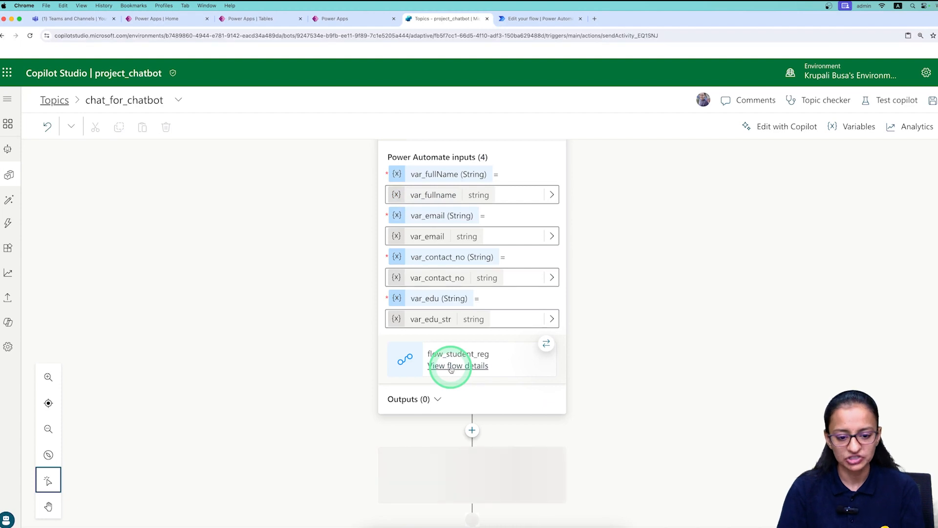
text(Thank you for )
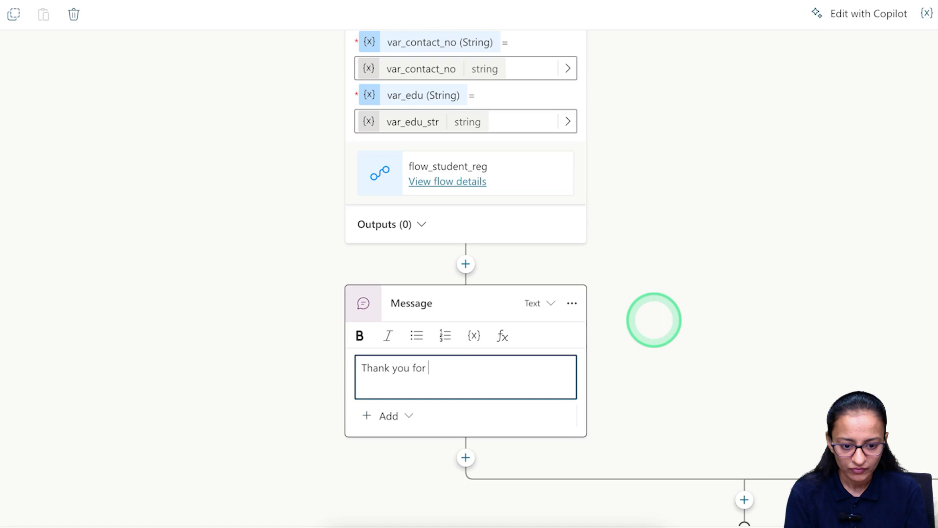
text(your detail.)
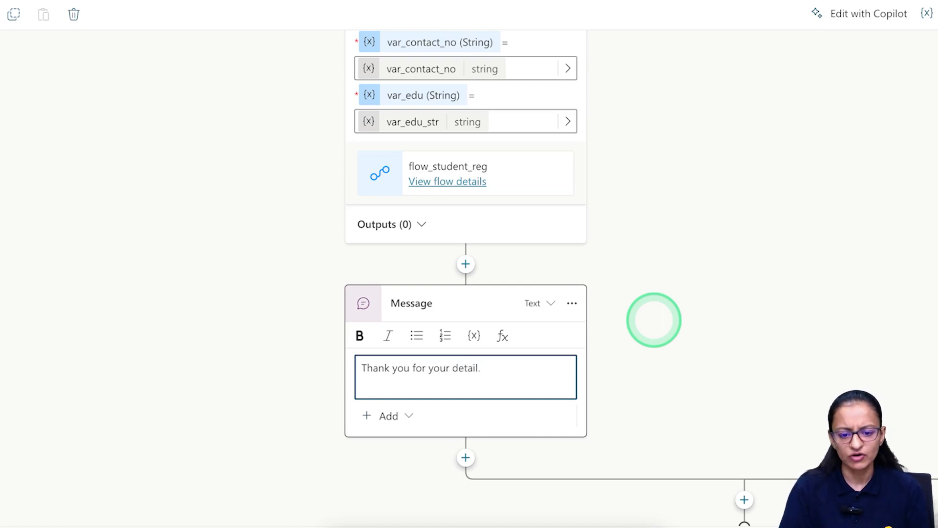
click(654, 323)
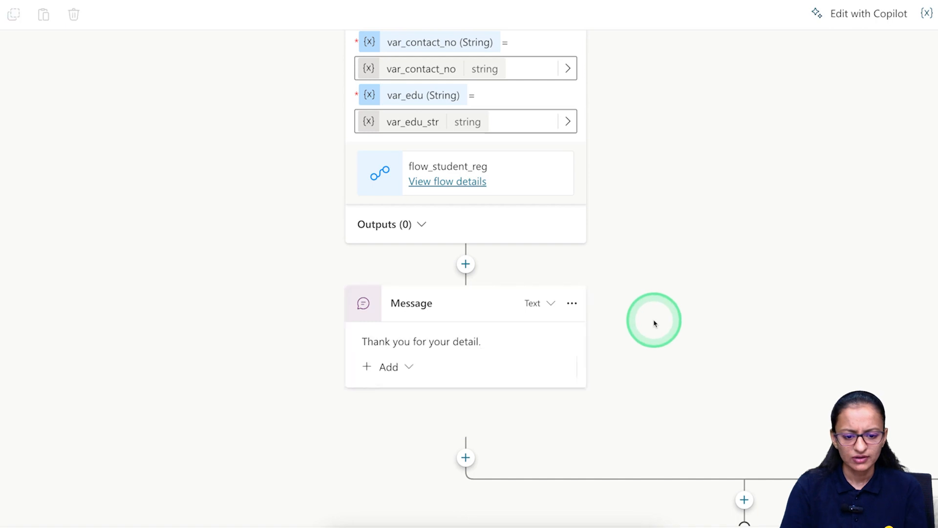
scroll(603, 320, up, 2)
scroll(603, 320, up, 10)
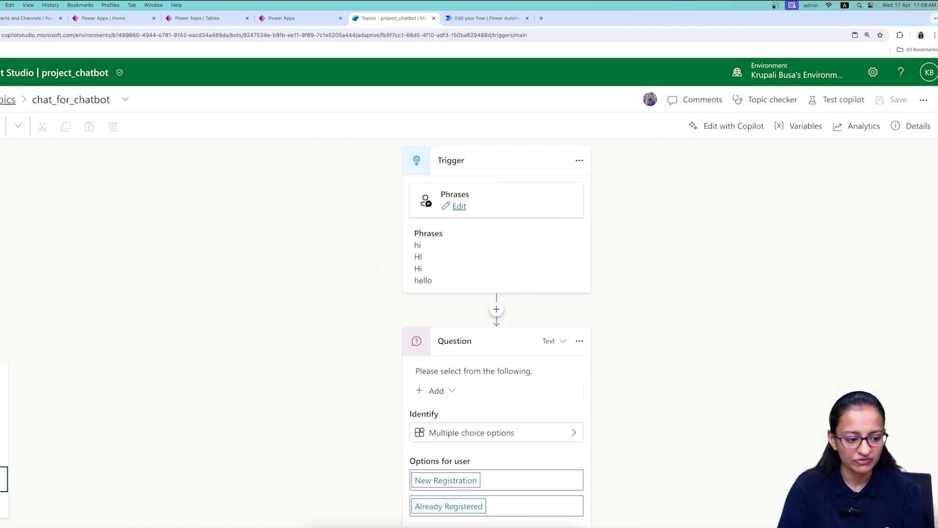
Start a test chat, greet the bot with 'Hi', and choose New Registration.
click(7, 516)
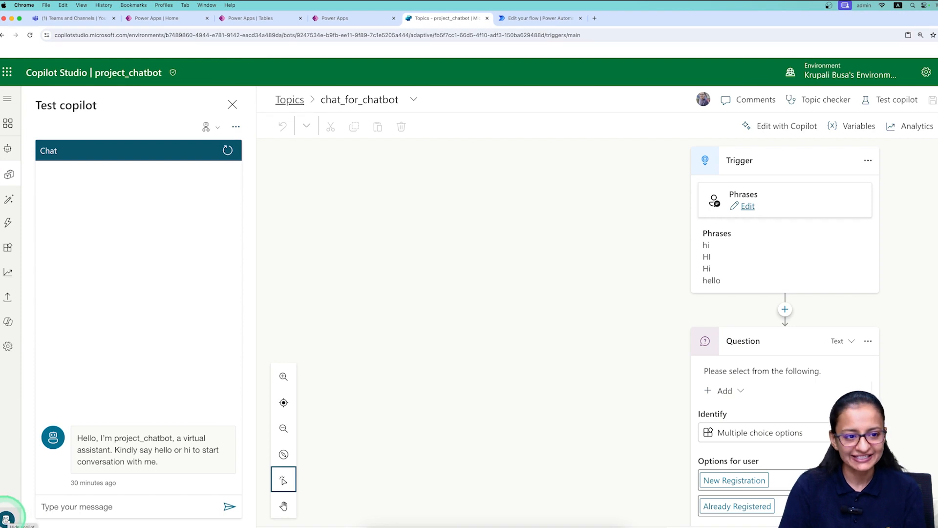
click(97, 503)
text(Hi)
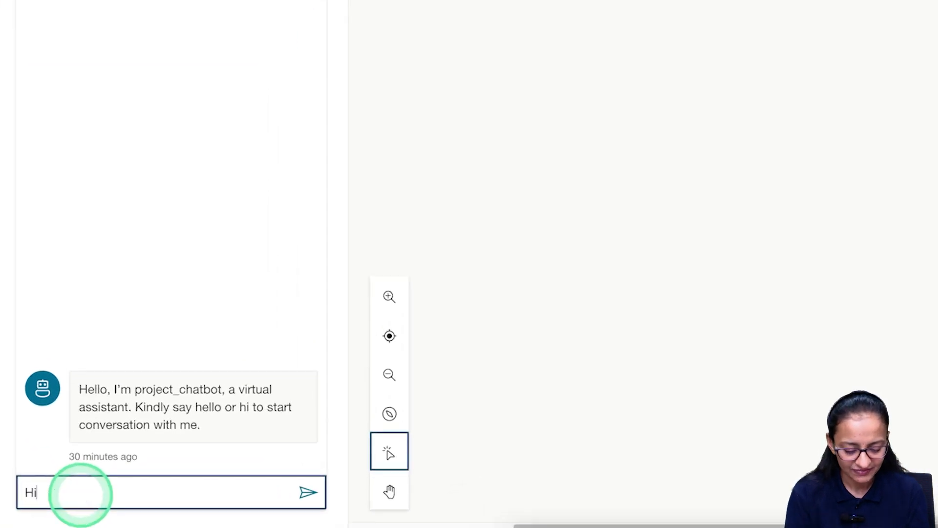
key(Return)
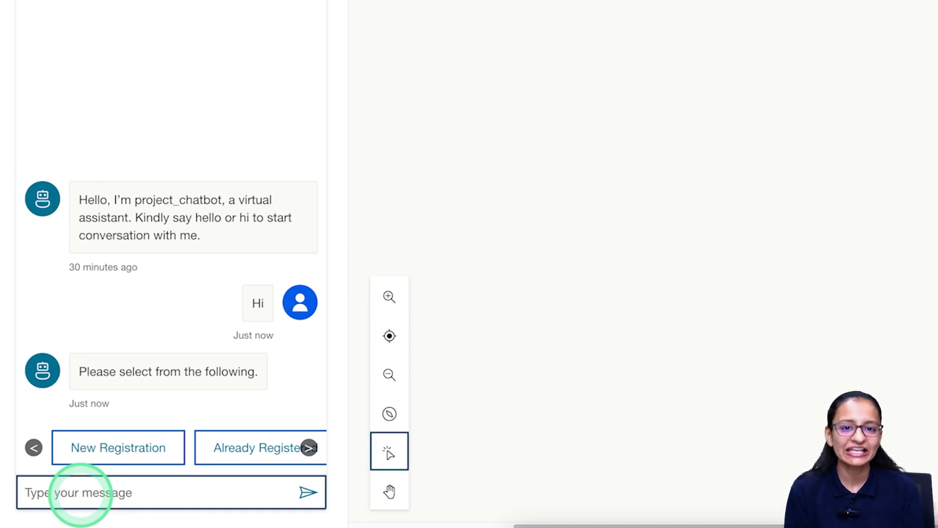
click(116, 448)
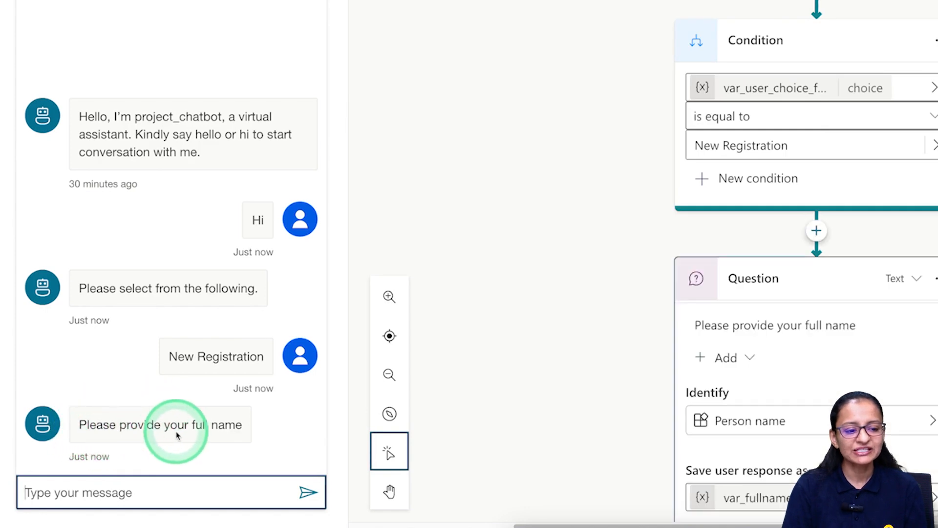
Answer the full-name question with invalid '123fnewjnr', then with a valid full name.
click(126, 493)
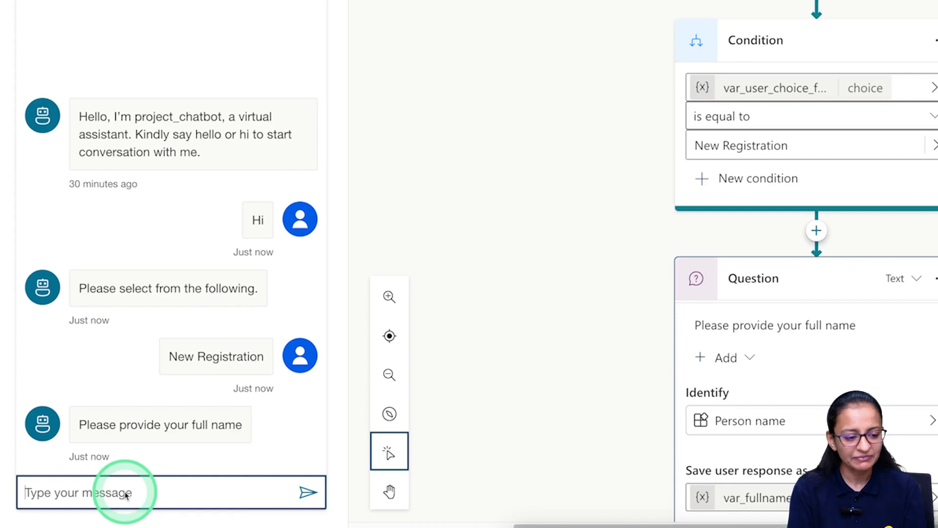
text(123fnewjnr)
key(Return)
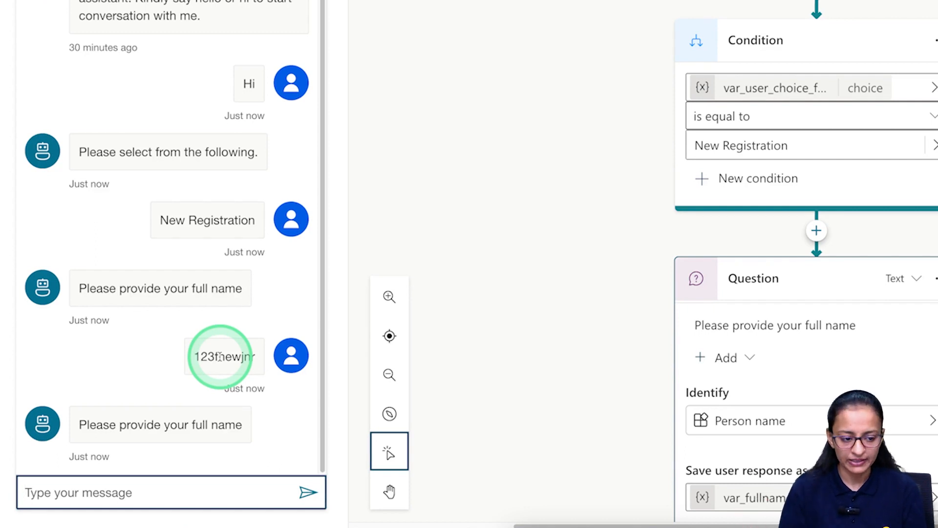
click(140, 489)
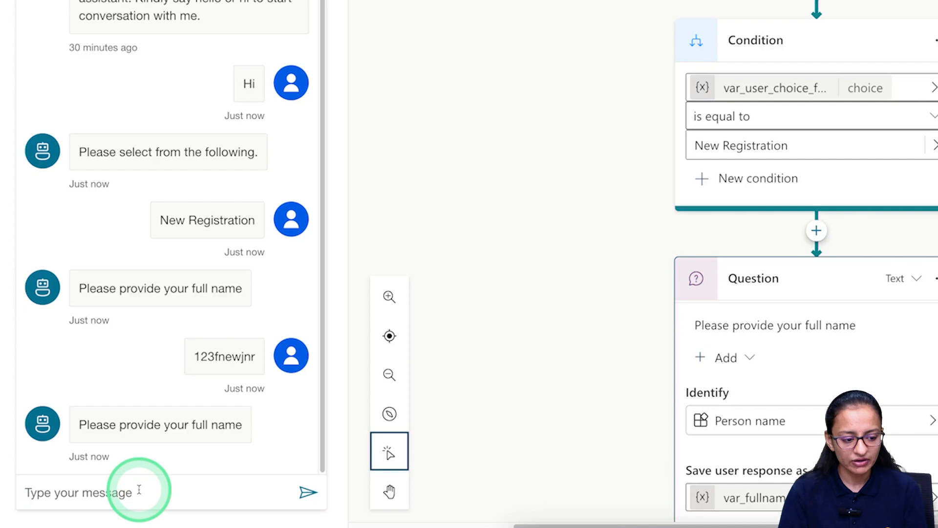
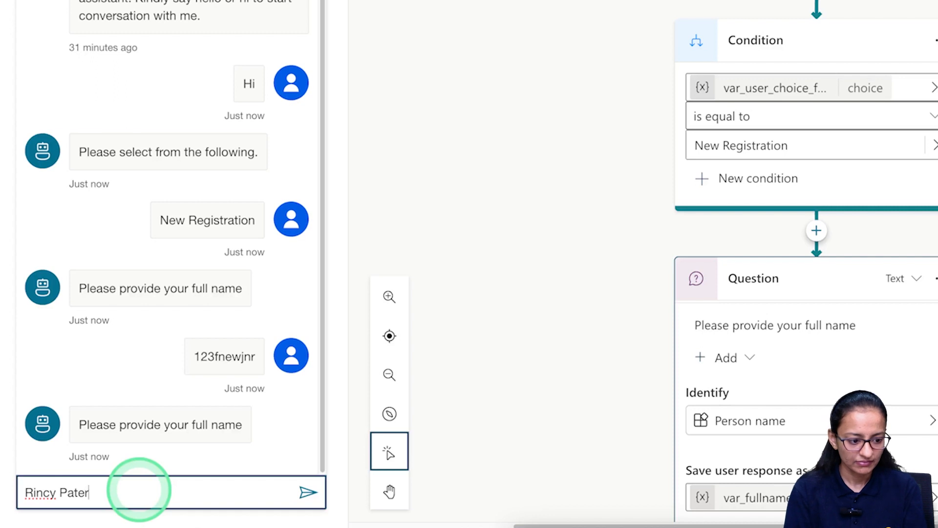
key(Return)
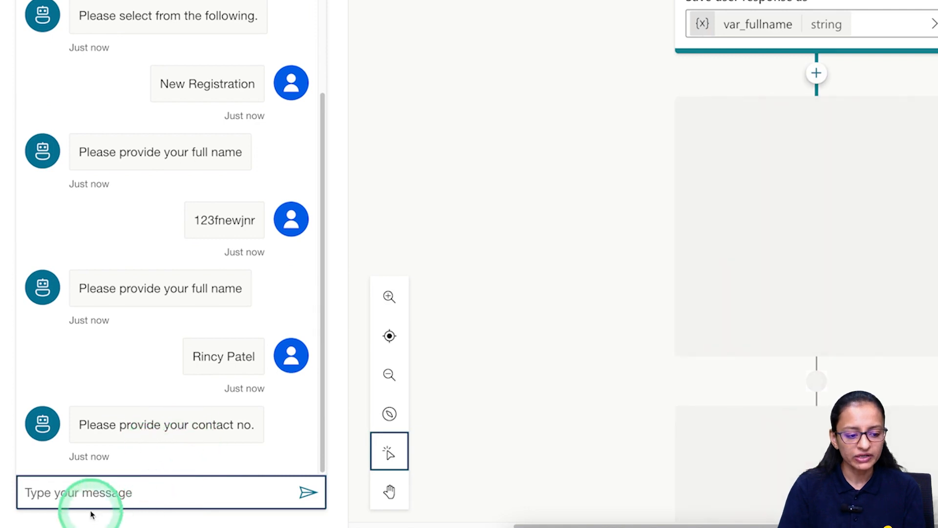
click(100, 496)
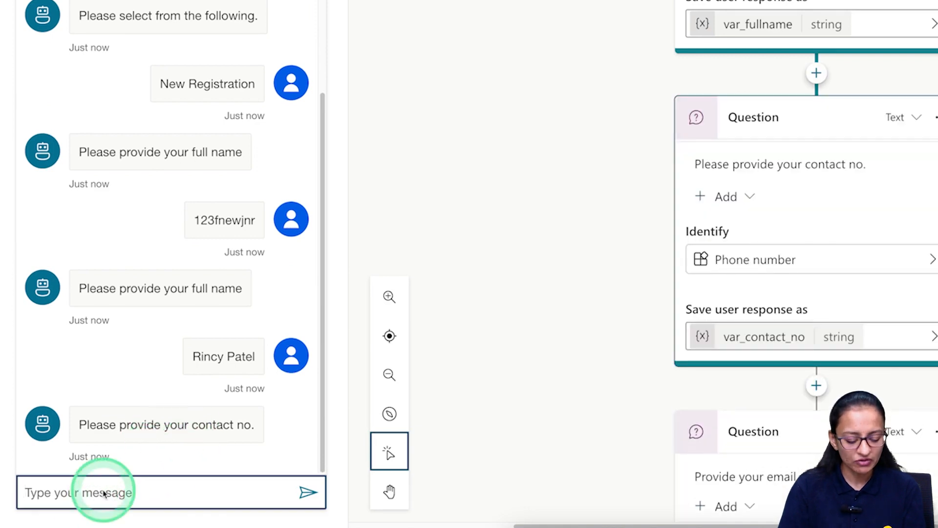
text(123)
key(Return)
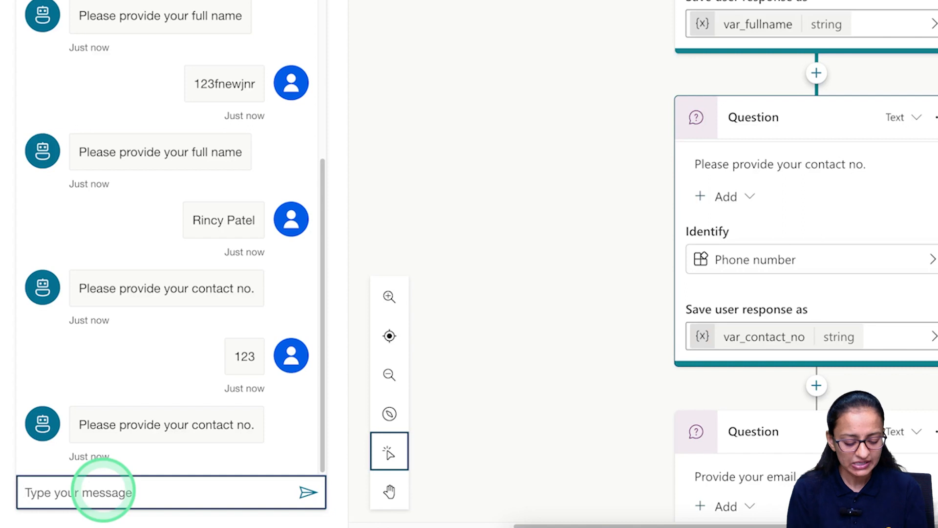
text(1234567890)
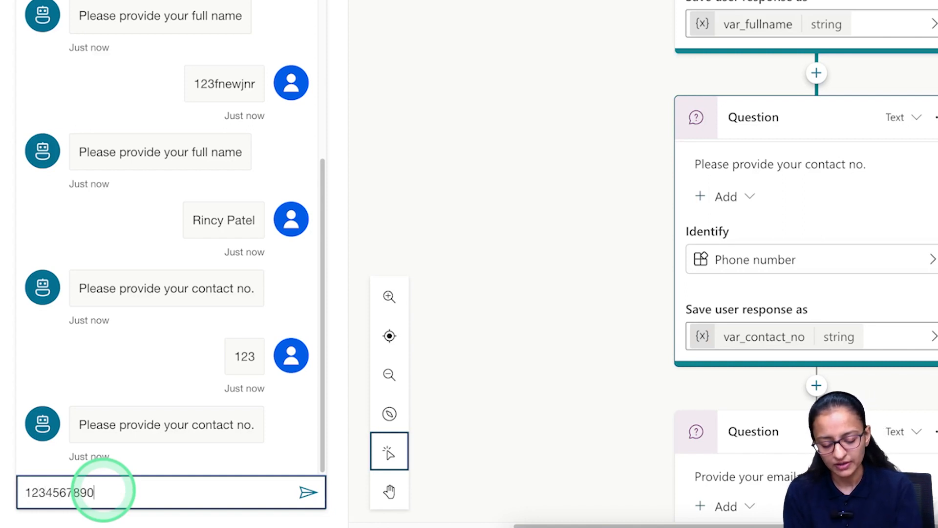
key(Return)
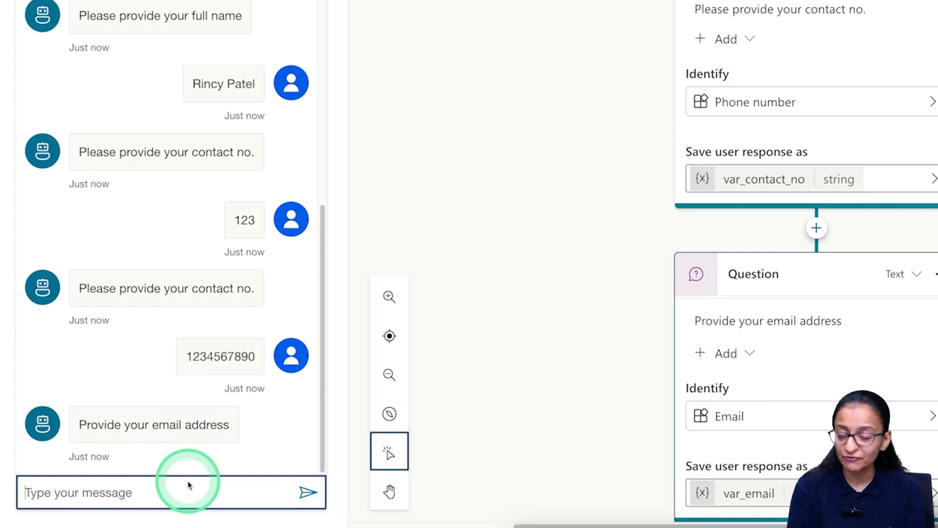
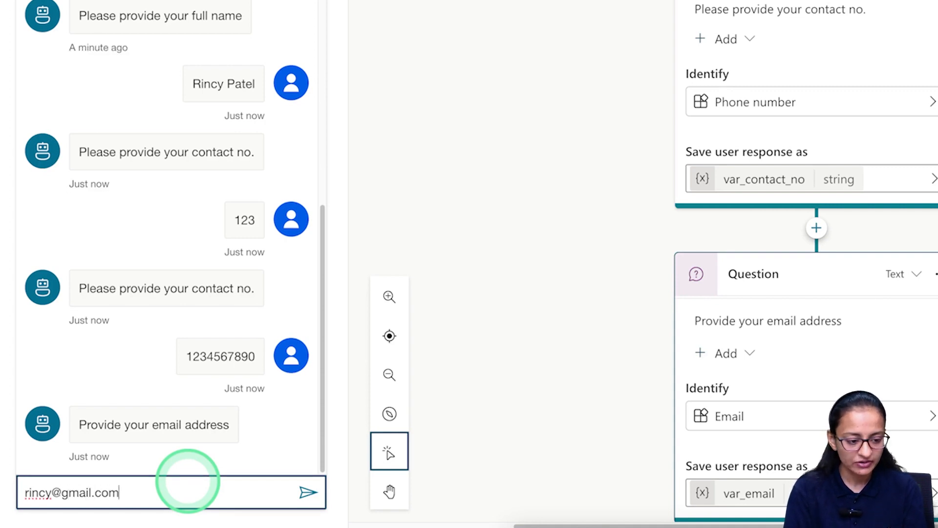
key(Return)
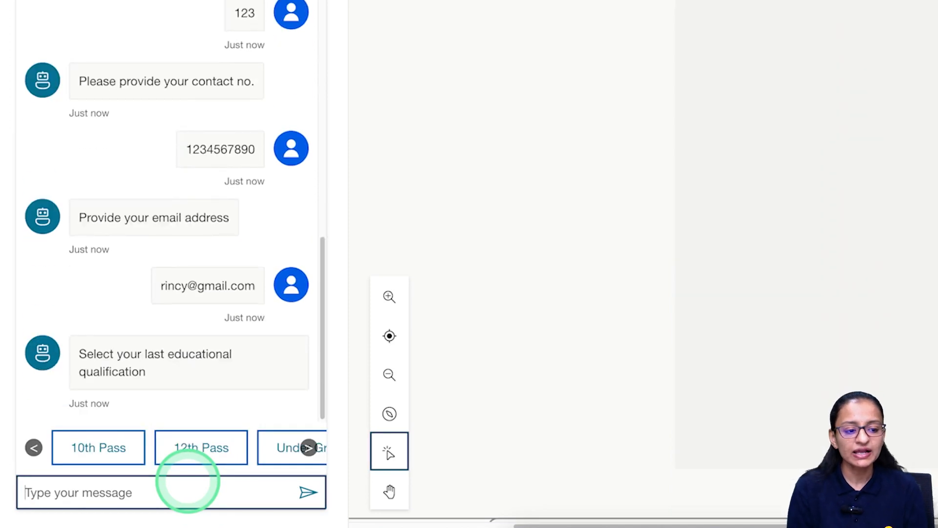
Choose Post Graduate (PG) as the qualification to finish the test registration.
click(198, 375)
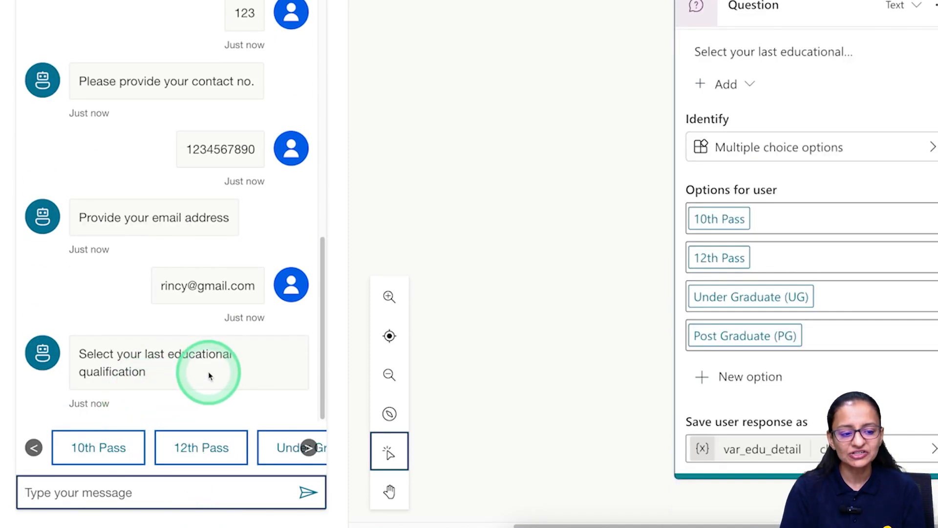
click(308, 447)
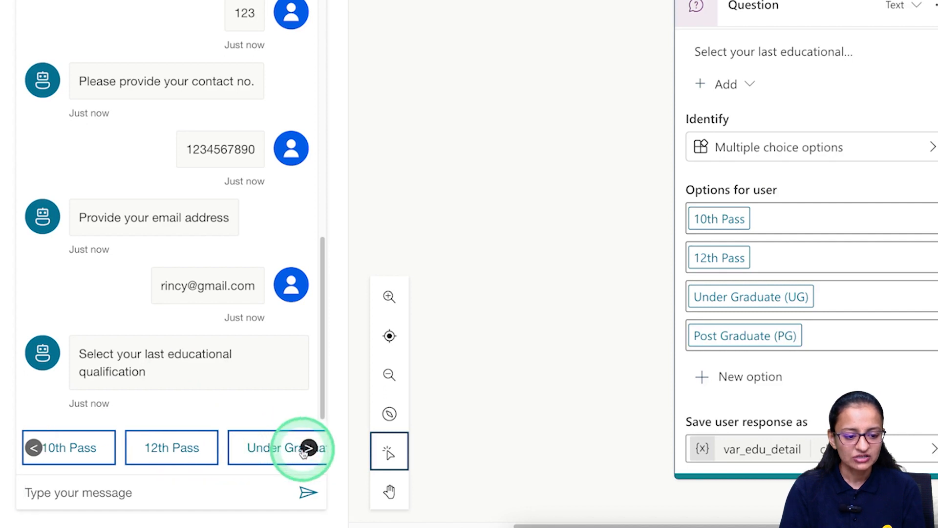
click(268, 452)
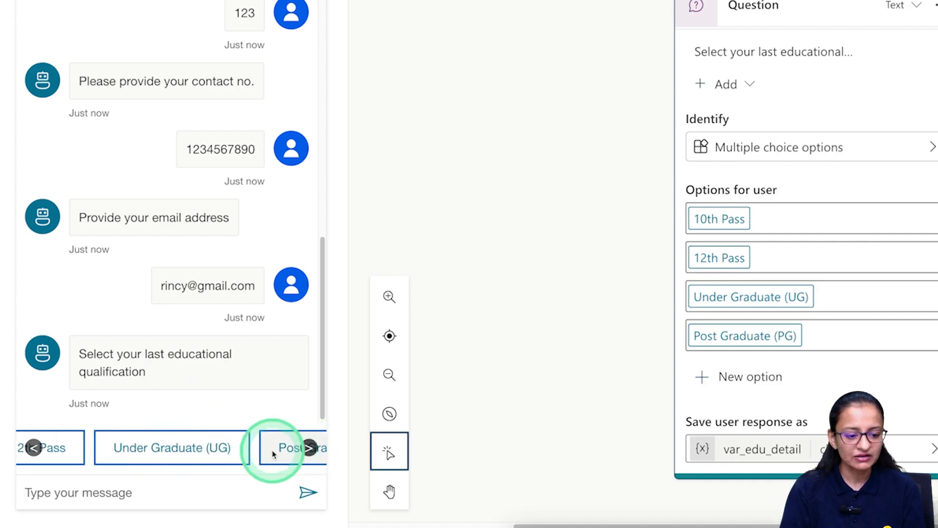
click(500, 492)
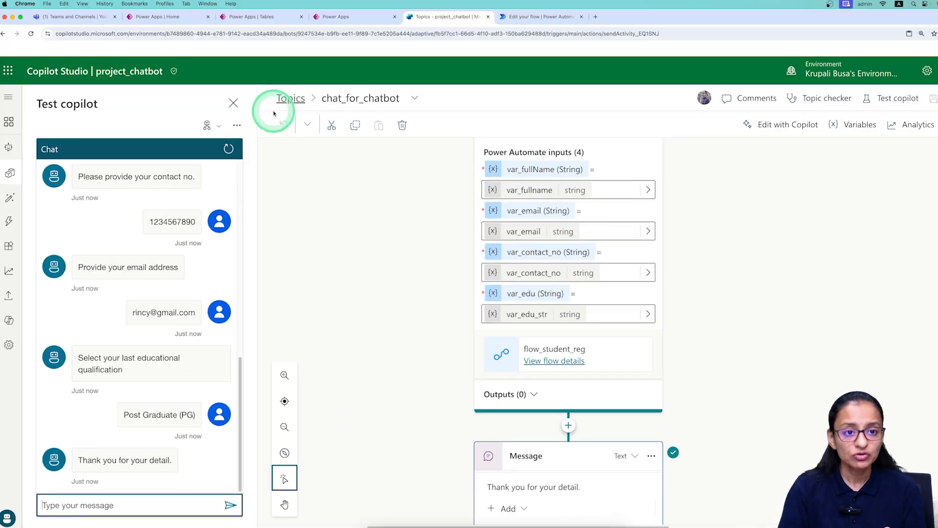
Refresh STUDENT_TBLS in Power Apps to confirm the new student row, then return to Copilot Studio.
click(339, 19)
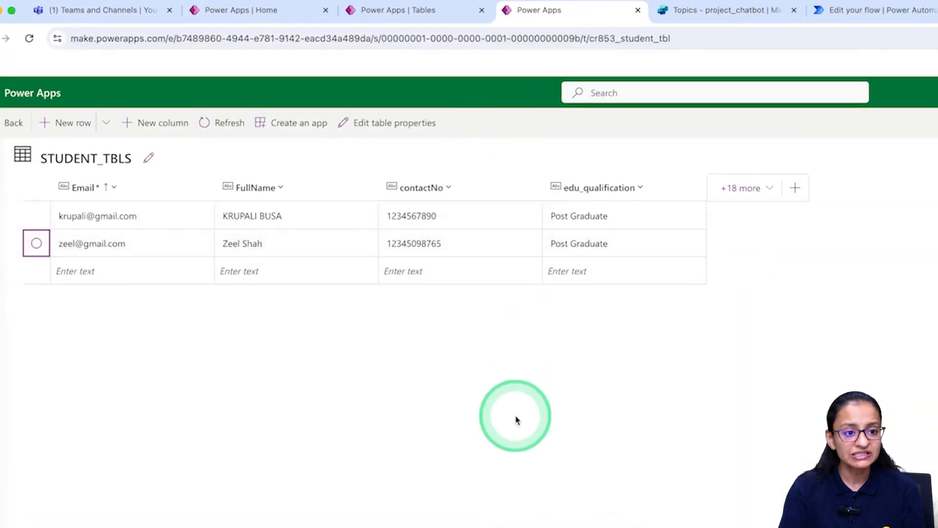
click(227, 122)
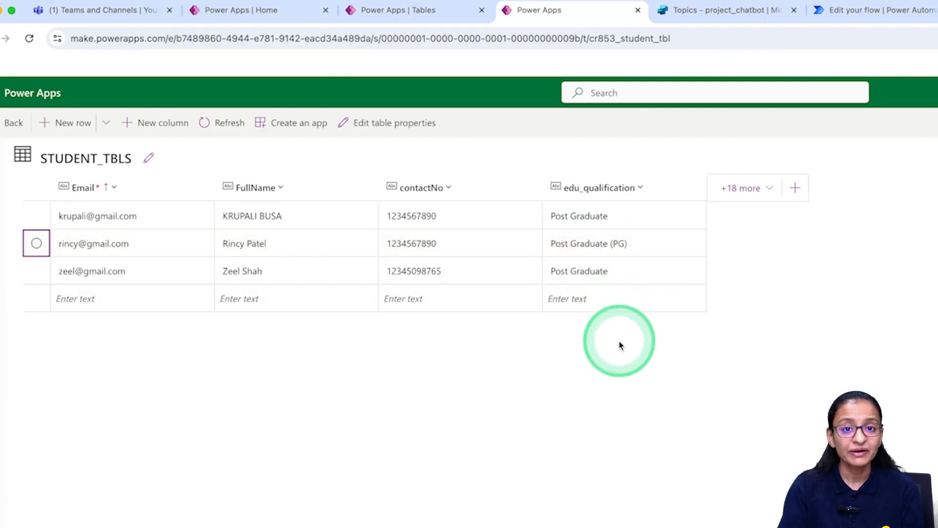
click(706, 11)
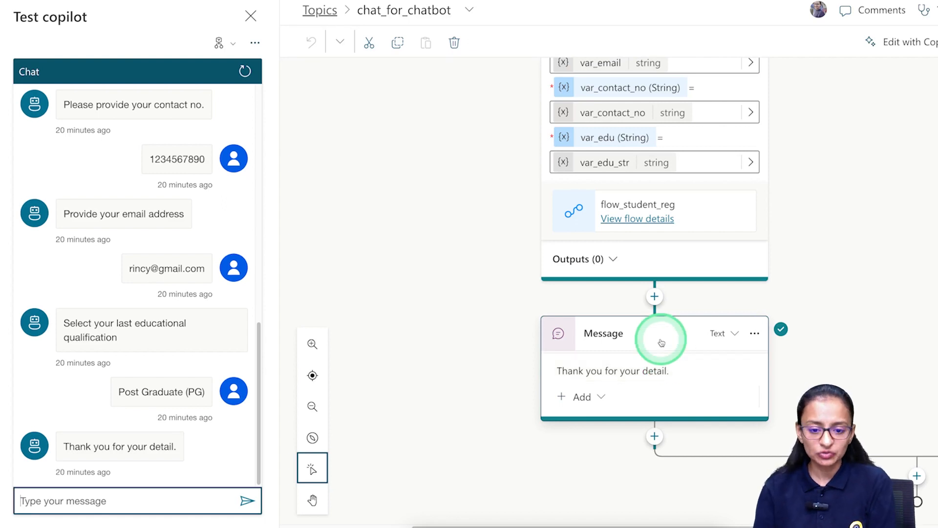
Add a question asking 'Do you want to register for training or workshop with us?'.
click(654, 297)
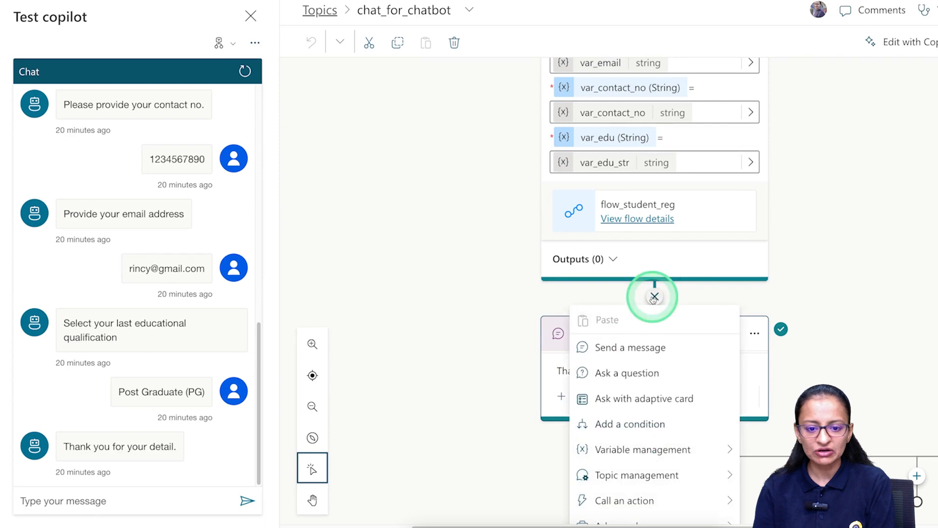
click(635, 373)
text(Do you want to register )
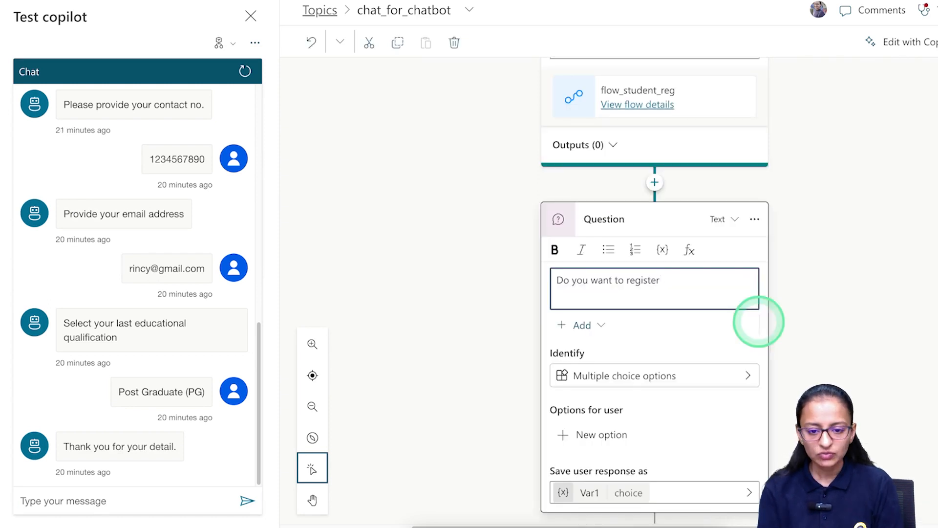
text(for train)
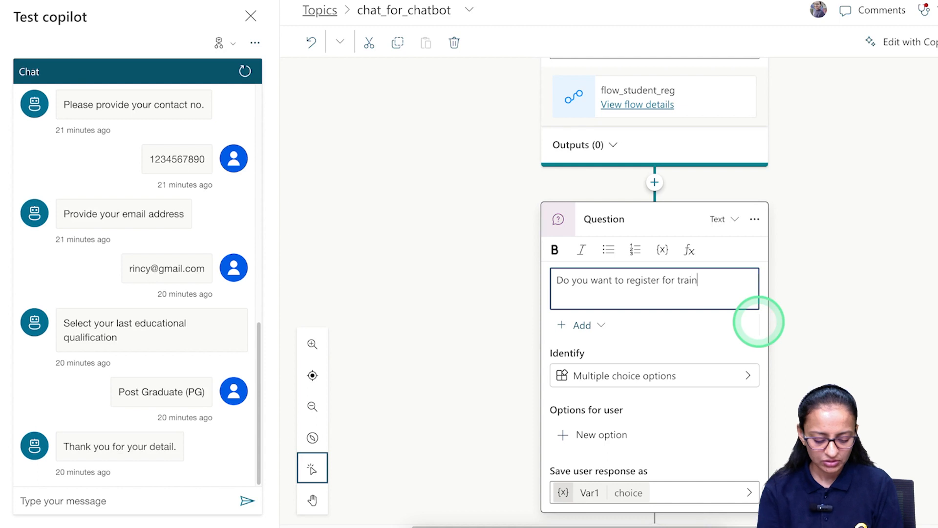
text(ing or workshop w)
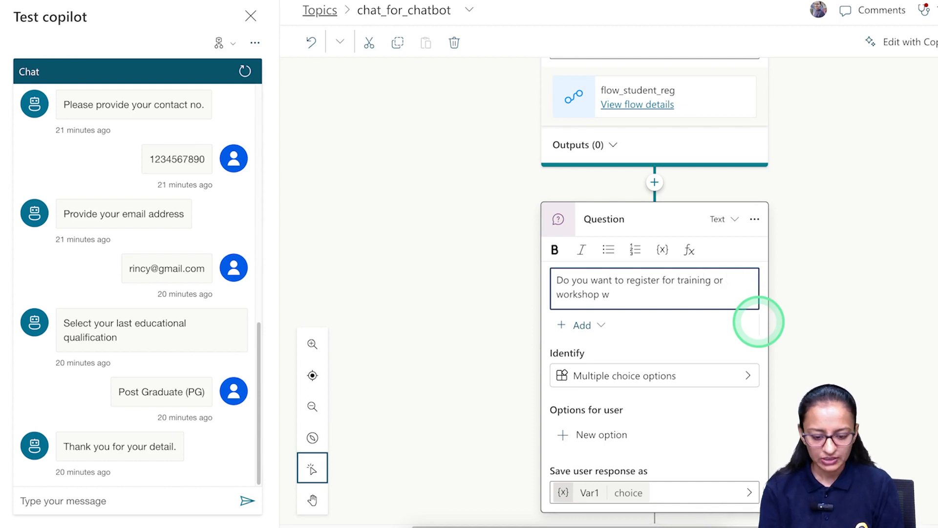
text(ith us?)
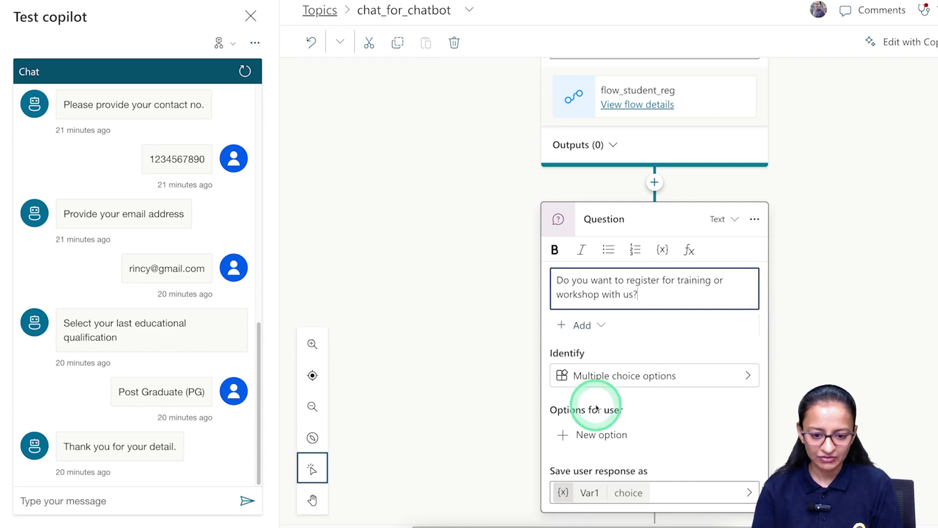
Give the question answer options Yes and Next time.
scroll(612, 381, down, 1)
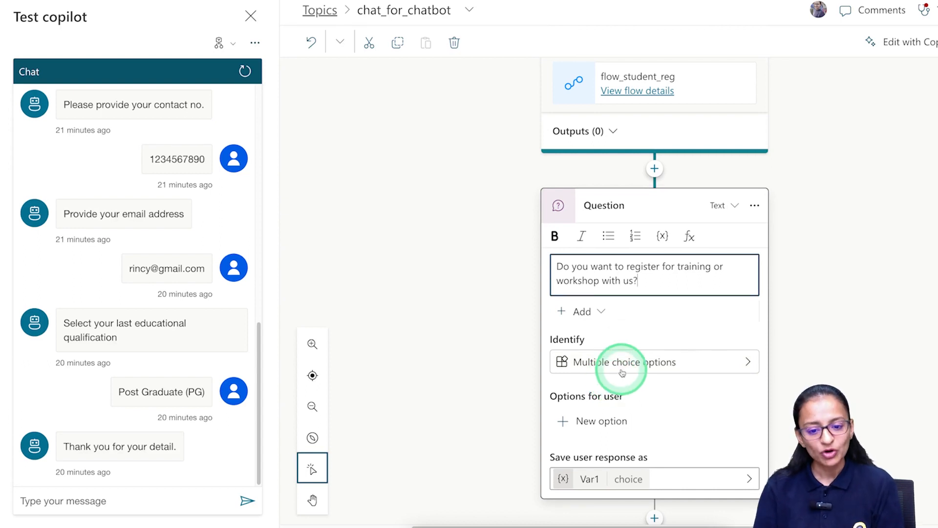
click(566, 423)
click(691, 347)
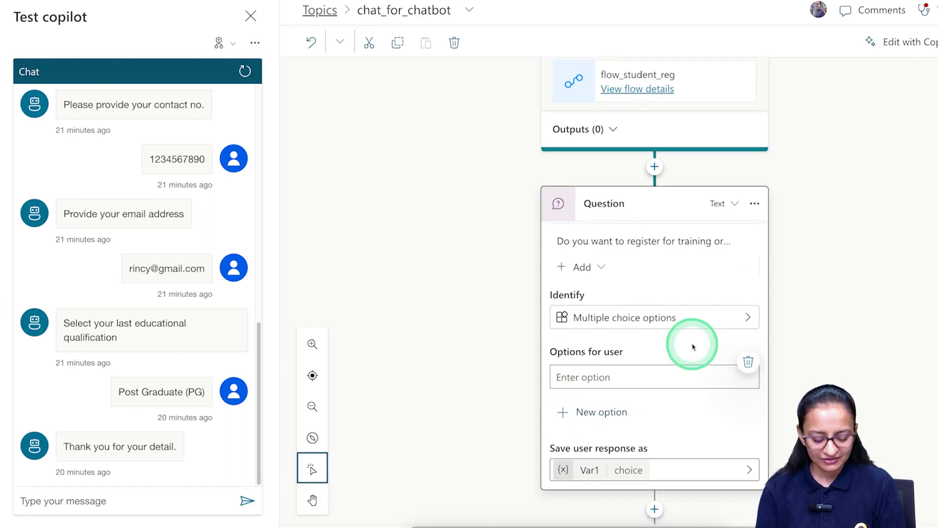
text(Yes)
click(596, 414)
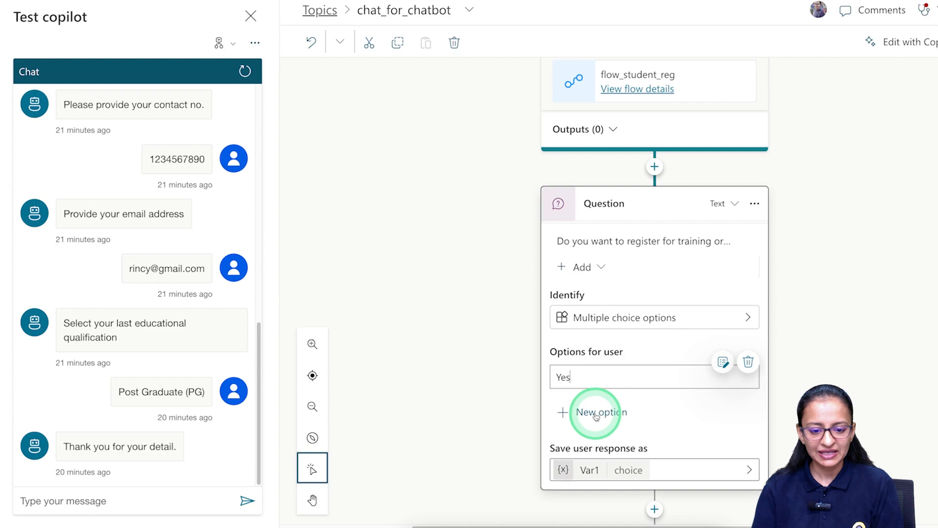
click(565, 413)
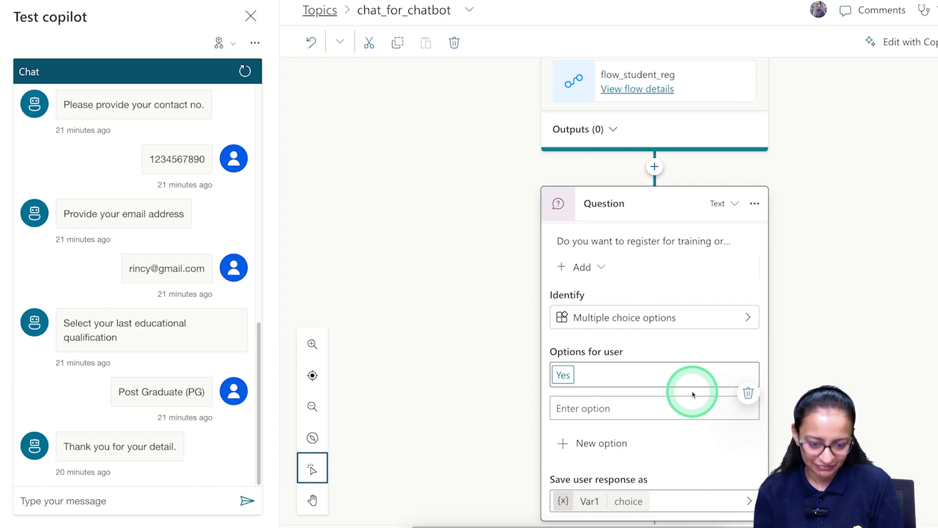
text(Next time)
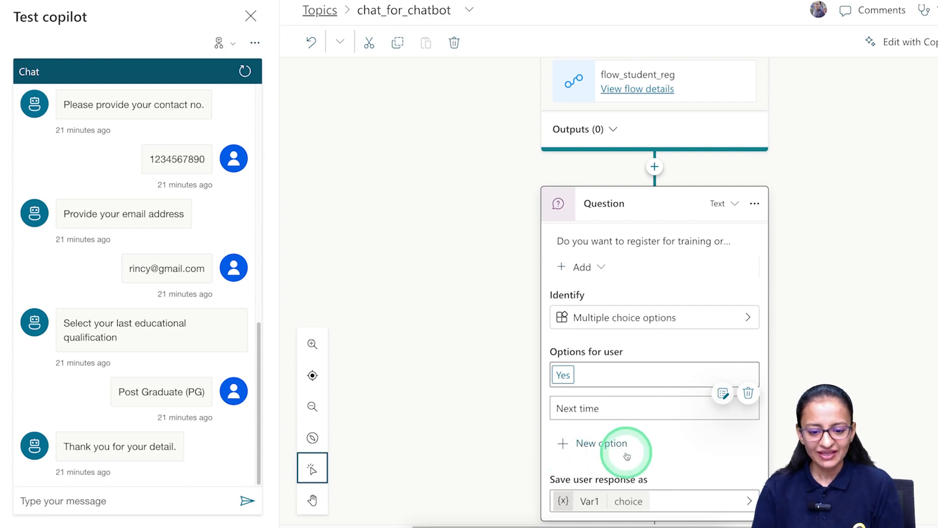
Rename the question's response variable from Var1 to var_reg_choice.
click(589, 500)
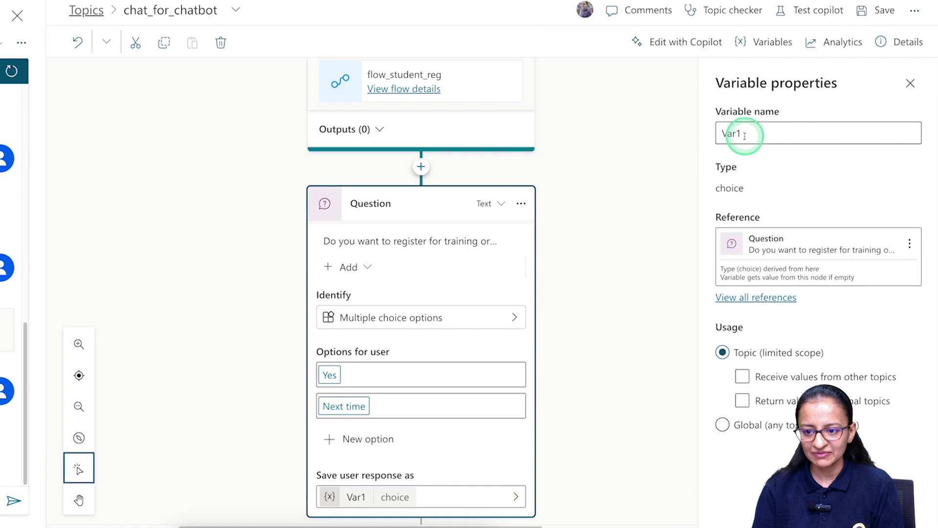
double_click(744, 135)
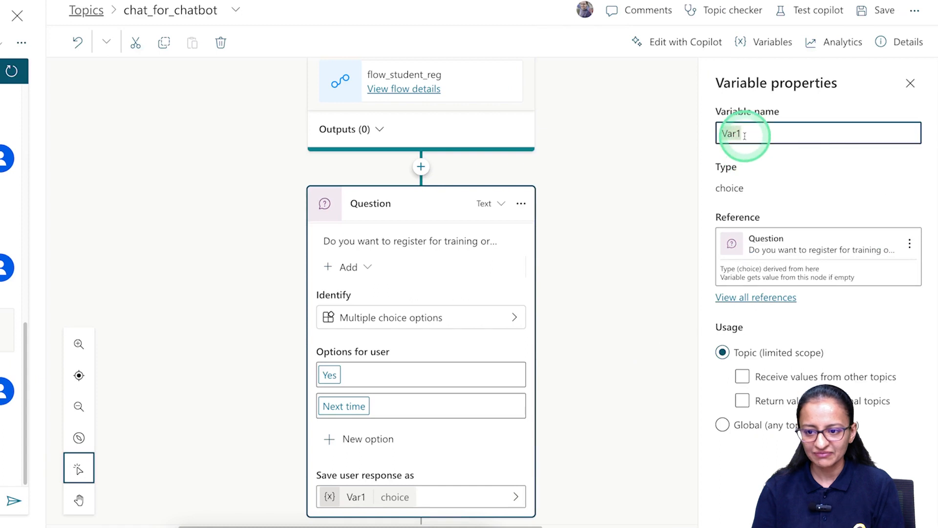
text(var)
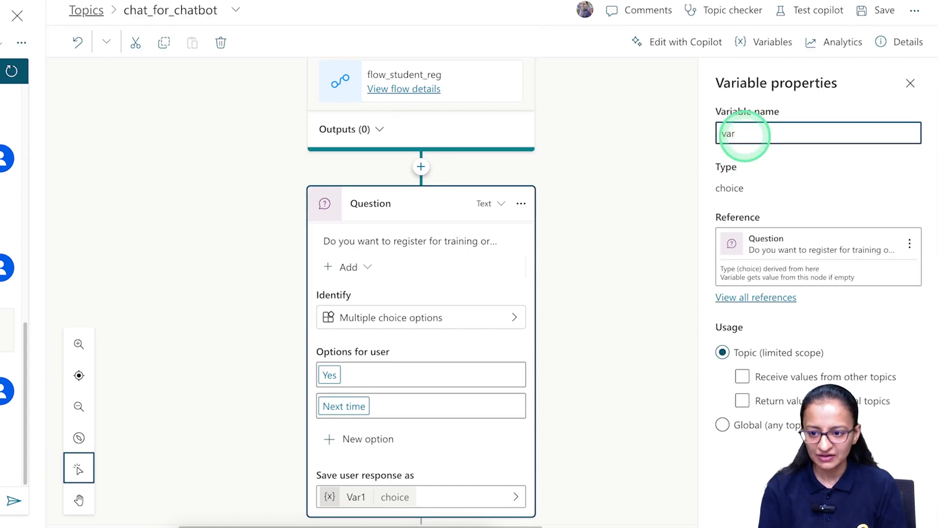
text(_reg_choice)
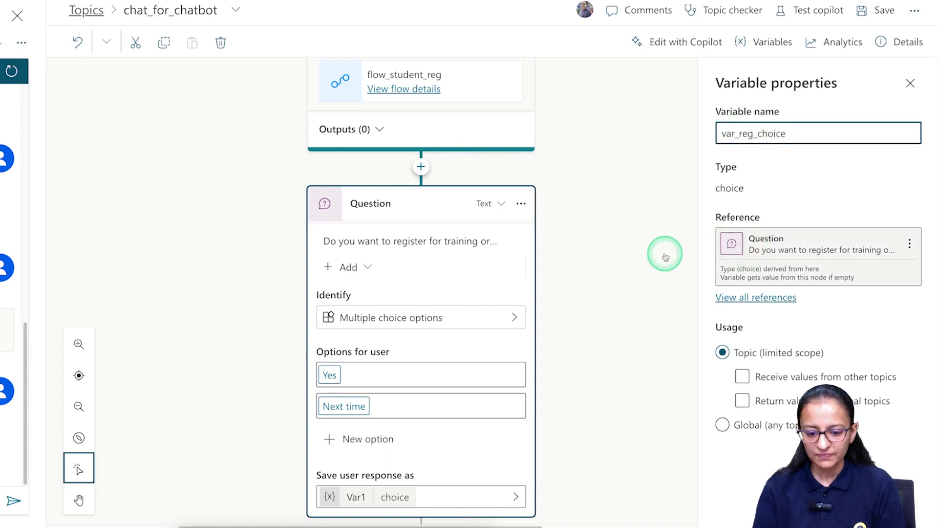
click(539, 434)
Close the test chat and Properties pane to reveal the Yes and Next time branches.
scroll(543, 433, down, 1)
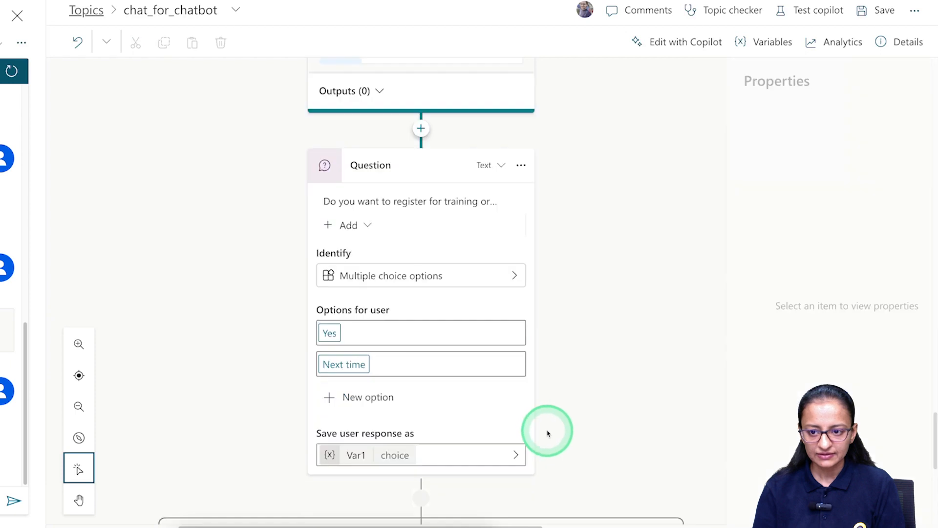
scroll(538, 420, down, 3)
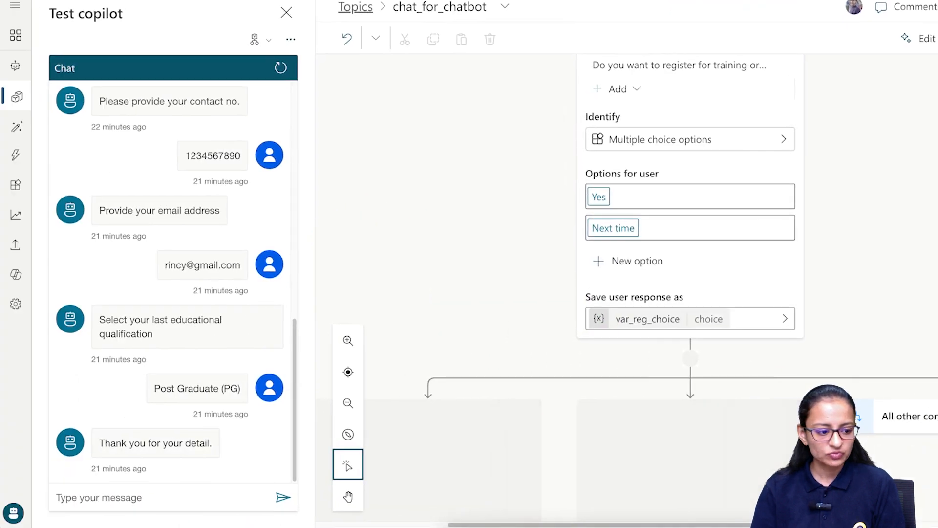
click(13, 512)
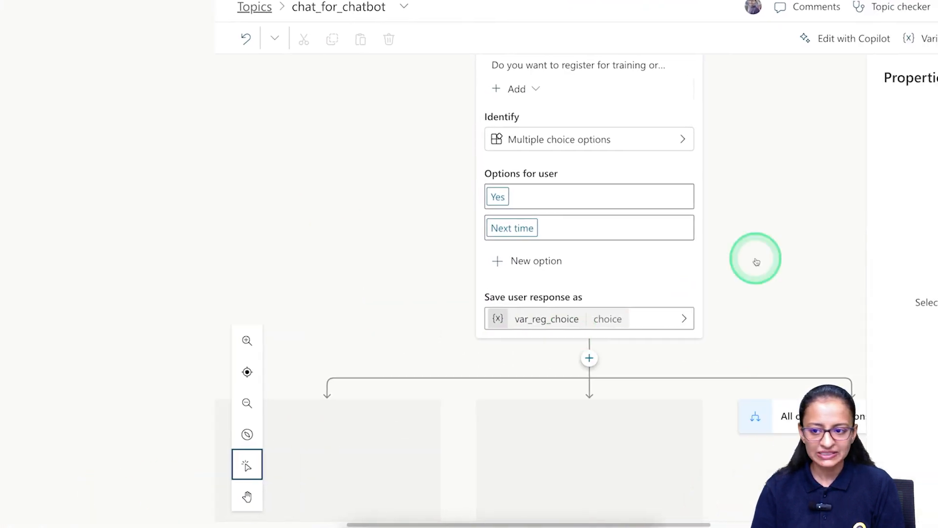
click(917, 80)
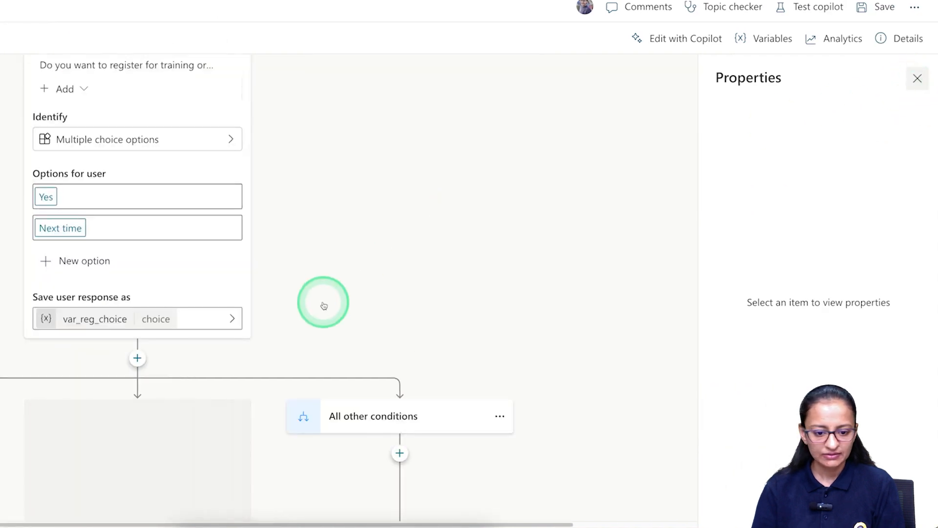
drag(297, 524, 229, 524)
scroll(747, 374, down, 5)
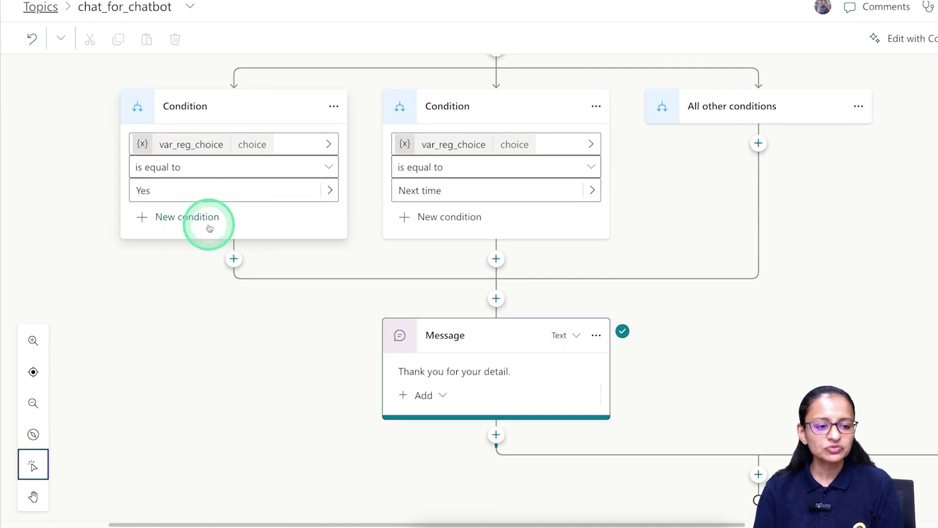
Add a Message node to the Yes branch and copy the enrollment page URL.
click(234, 260)
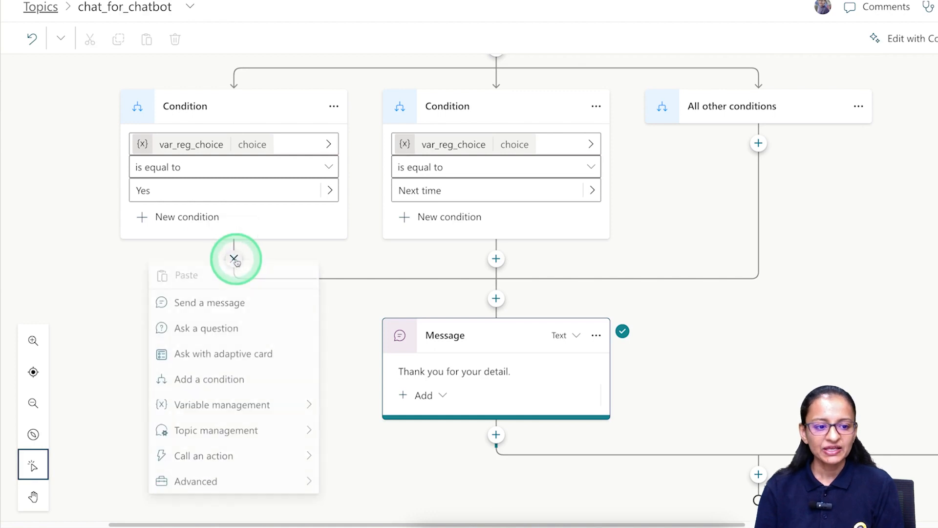
click(225, 308)
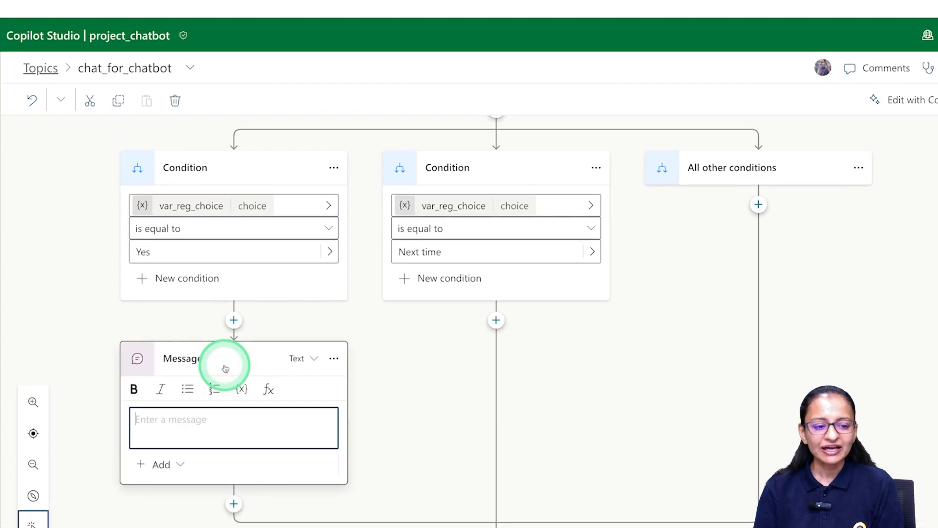
click(819, 6)
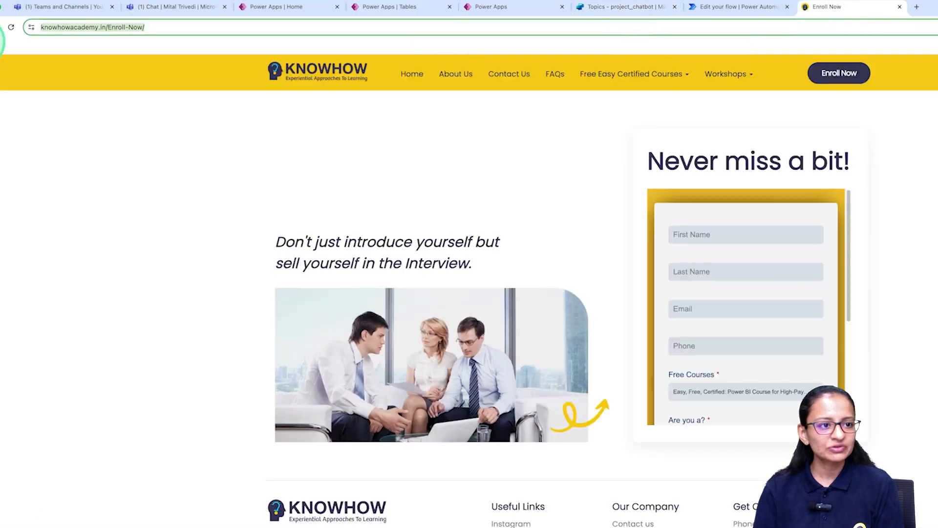
click(83, 28)
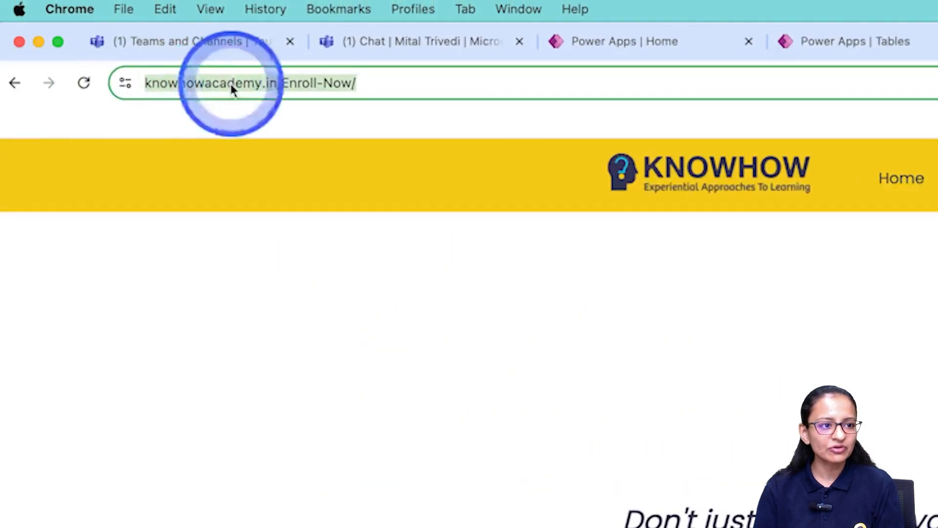
right_click(230, 81)
click(281, 247)
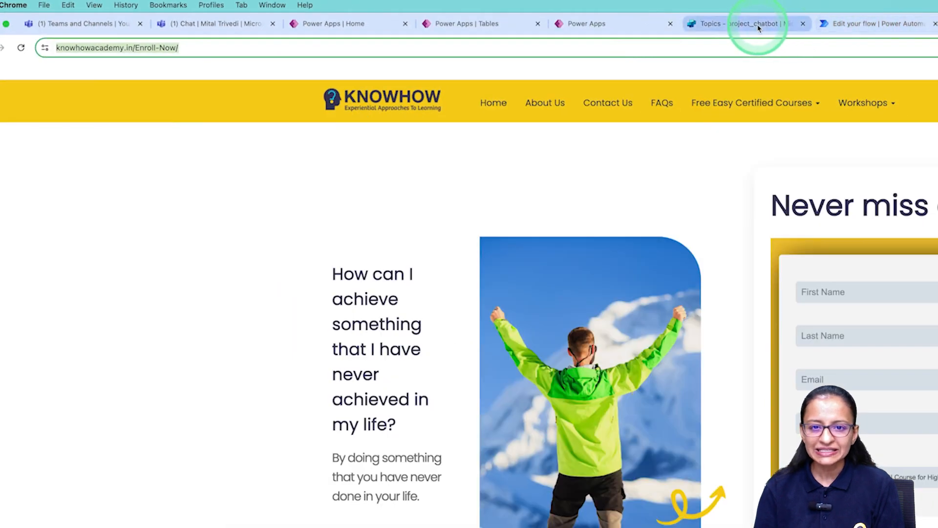
Paste the knowhowacademy.in Enroll-Now link into the Yes-branch message.
click(743, 24)
click(151, 371)
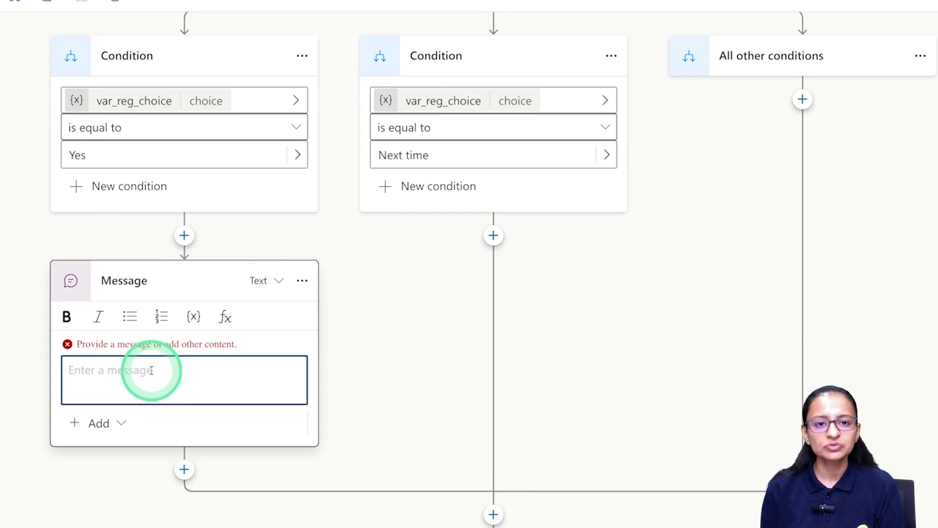
key(ctrl+v)
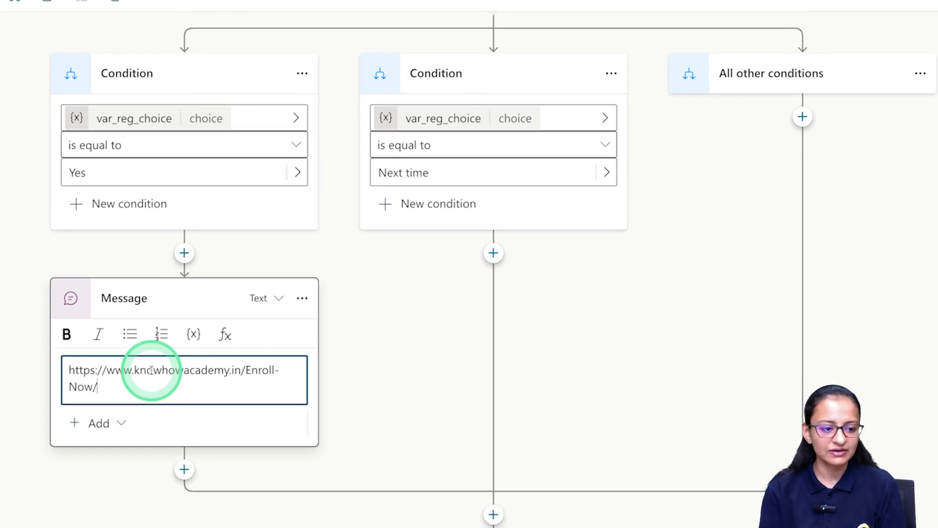
click(413, 397)
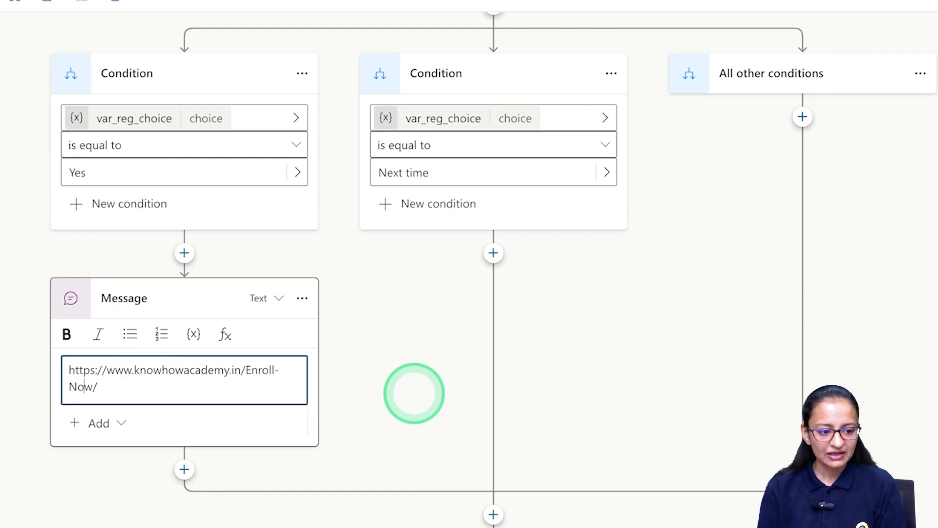
key(Return)
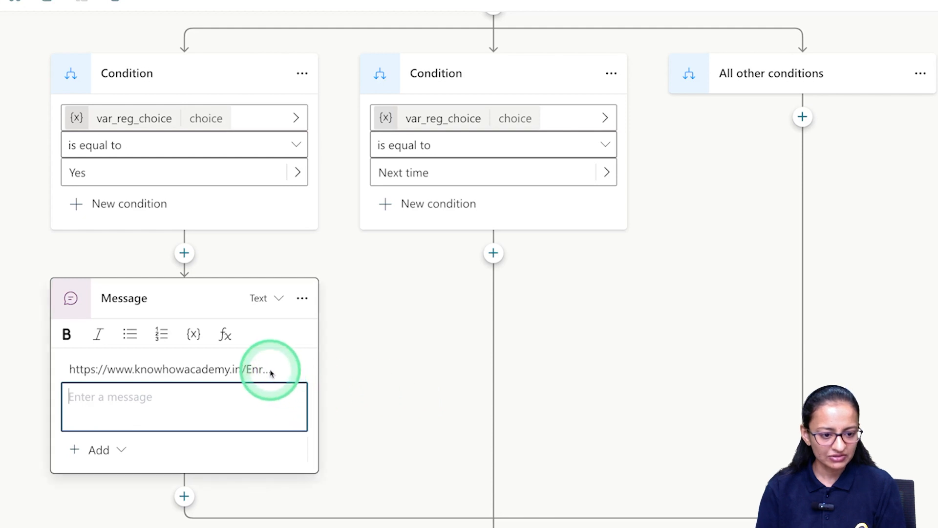
click(238, 372)
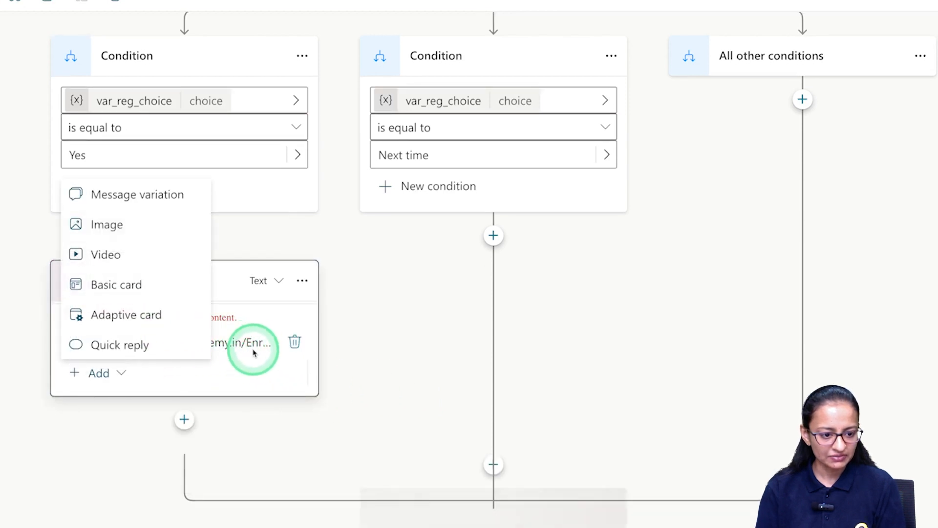
click(222, 353)
click(222, 379)
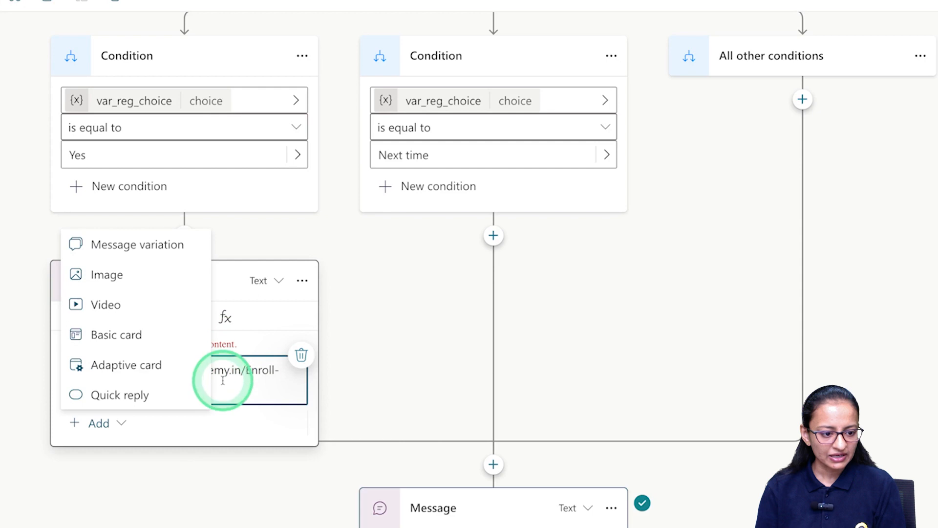
Append 'Using that link you can register' after the link, correcting the typo.
click(284, 379)
text(.   Using )
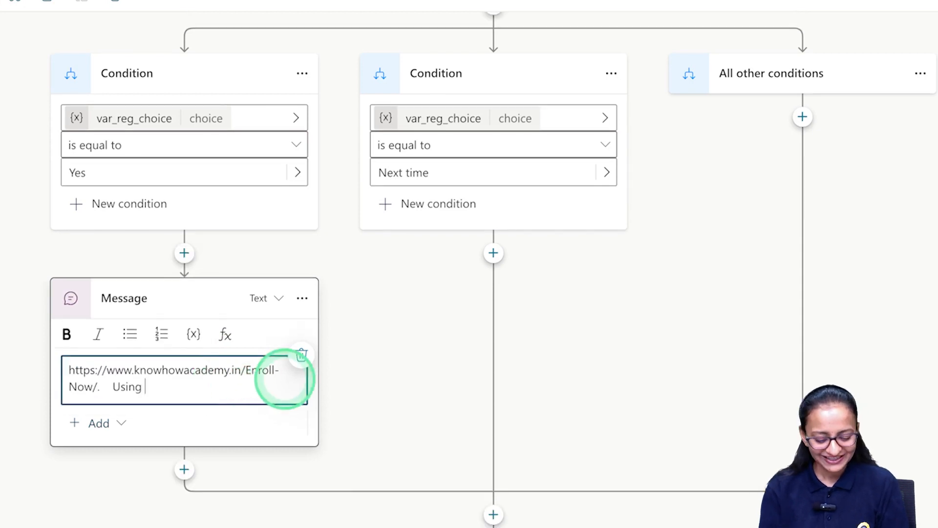
text(thta lin)
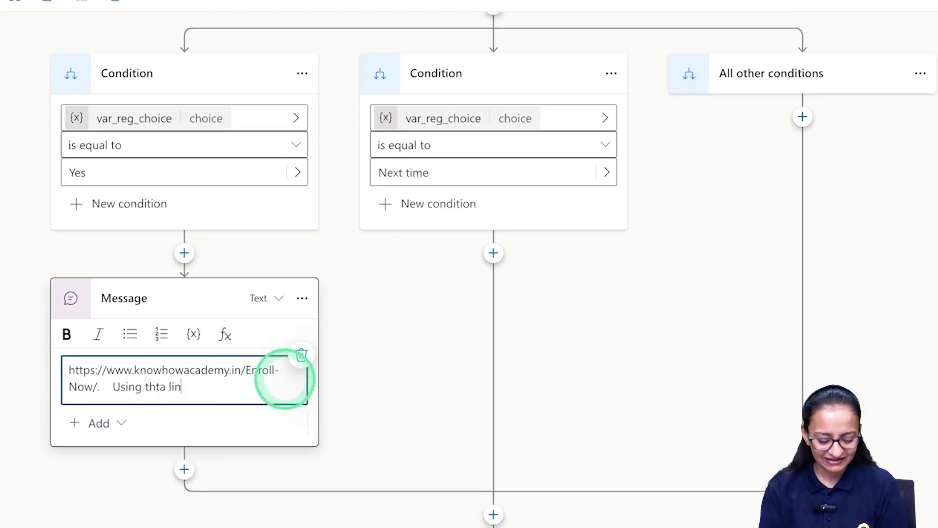
text(k you)
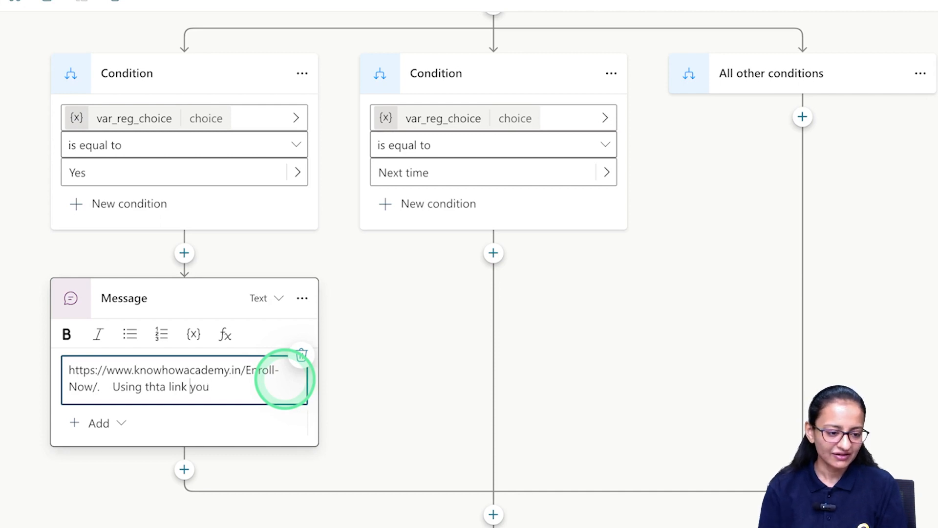
key(Left)
key(BackSpace)
key(BackSpace)
key(BackSpace)
text(at)
key(Right)
key(Right)
key(Right)
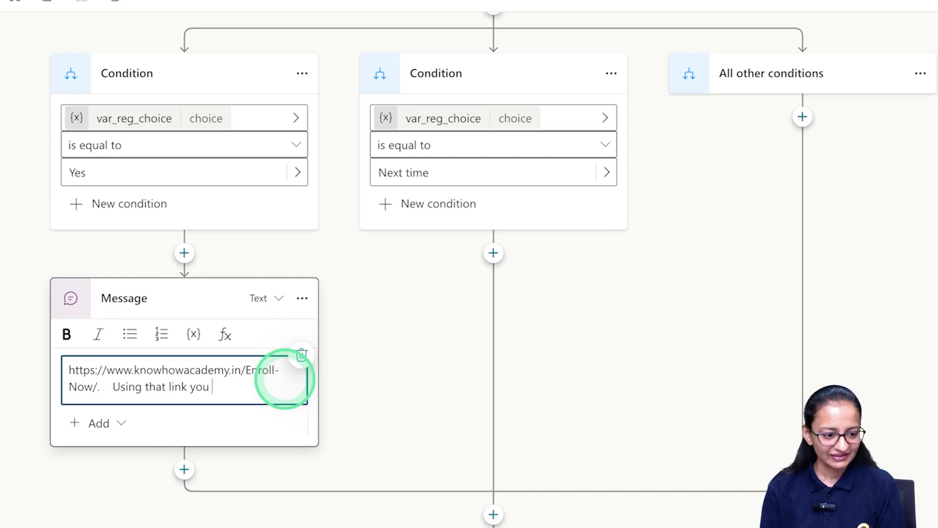
text(you can register)
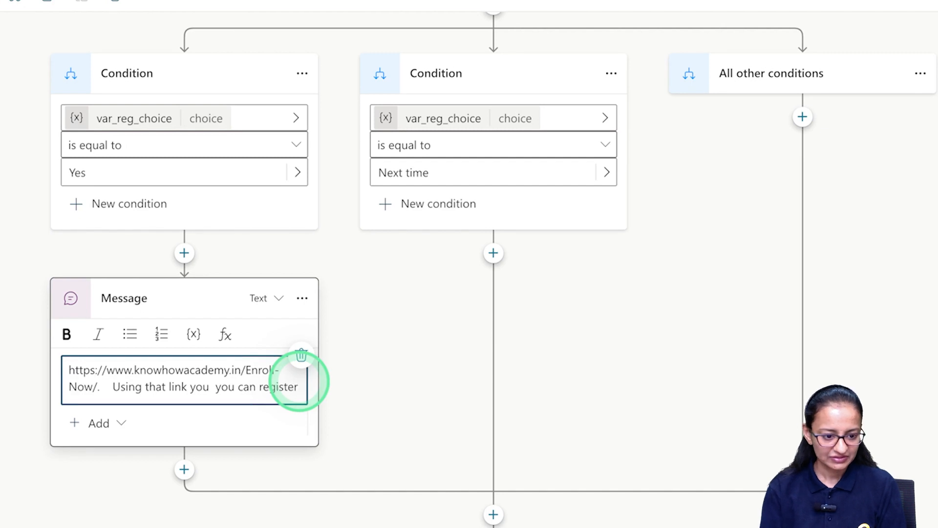
scroll(434, 508, down, 3)
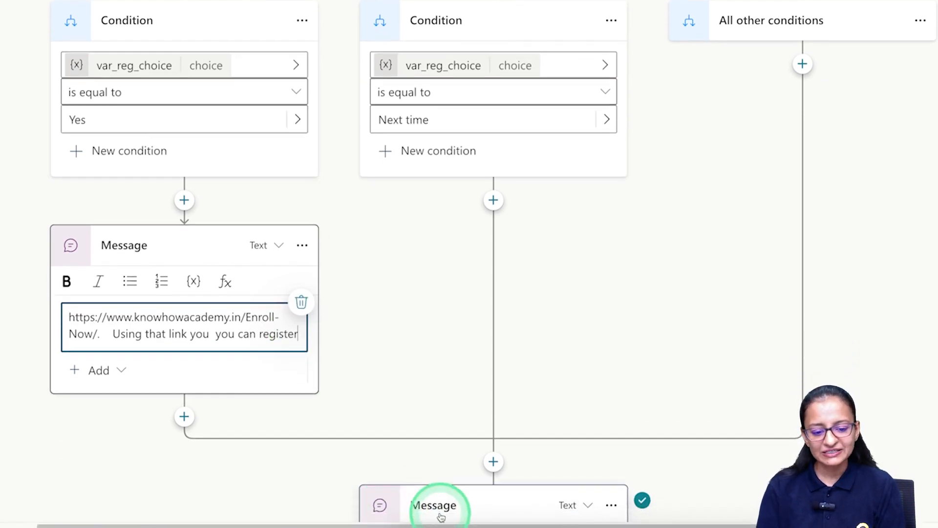
scroll(452, 483, down, 3)
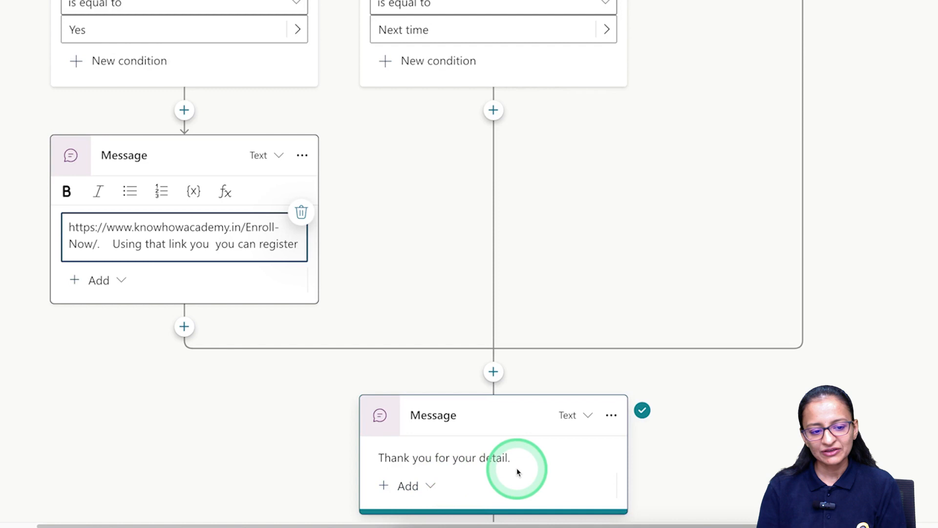
Replace 'Thank you for your detail.' in the closing message with 'Thank you. Have a good day.'.
click(445, 461)
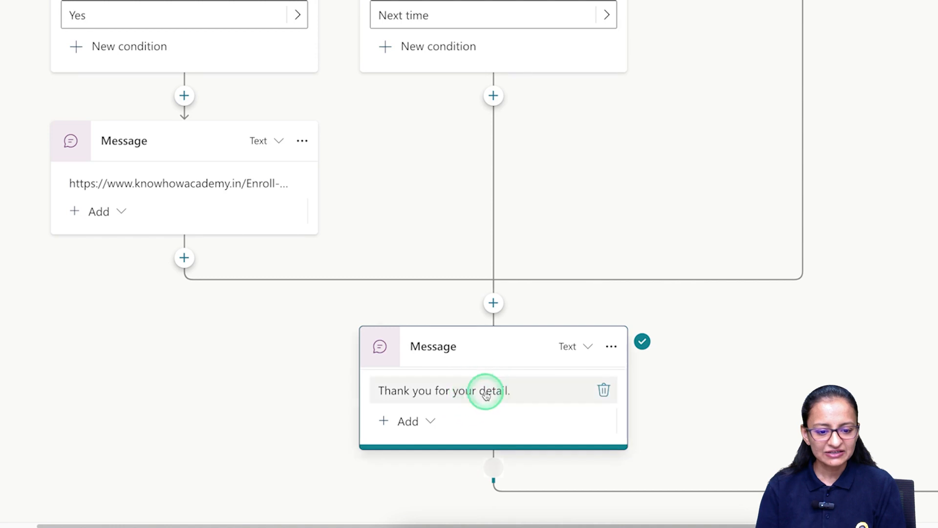
click(486, 395)
key(BackSpace)
key(BackSpace)
key(BackSpace)
key(BackSpace)
key(BackSpace)
key(BackSpace)
key(BackSpace)
key(BackSpace)
key(BackSpace)
key(BackSpace)
key(BackSpace)
key(BackSpace)
key(BackSpace)
key(BackSpace)
key(BackSpace)
key(BackSpace)
text(. Have b)
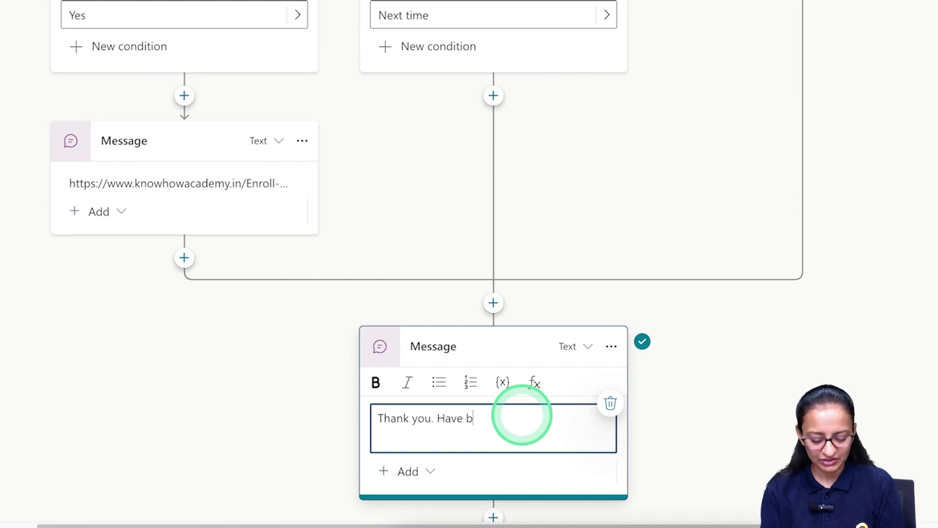
key(BackSpace)
text(a g)
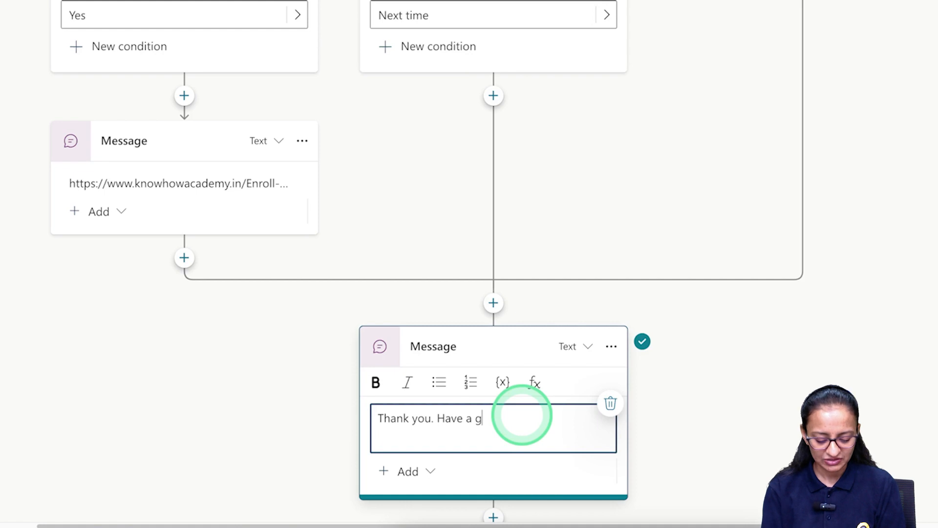
text(ood day.)
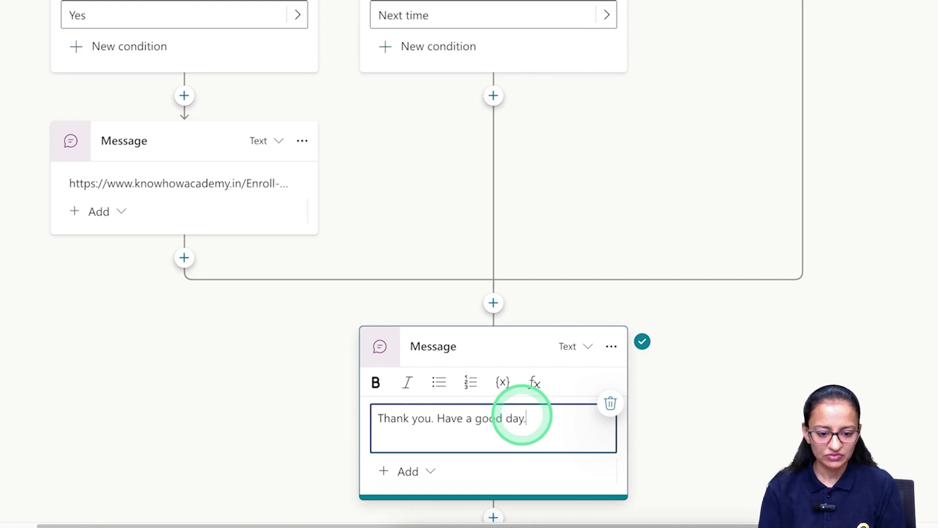
drag(479, 142, 479, 198)
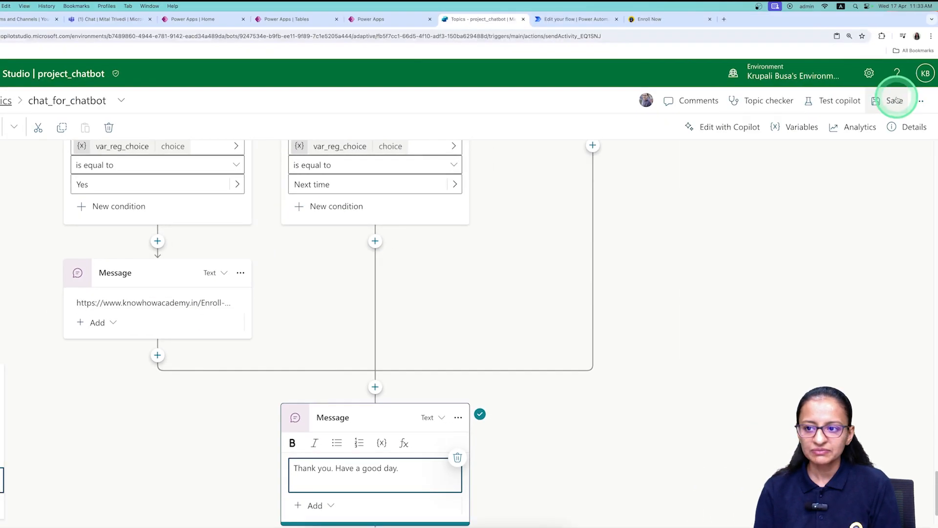
Save the topic, restart the test chat and greet the bot with 'Hello'.
click(894, 101)
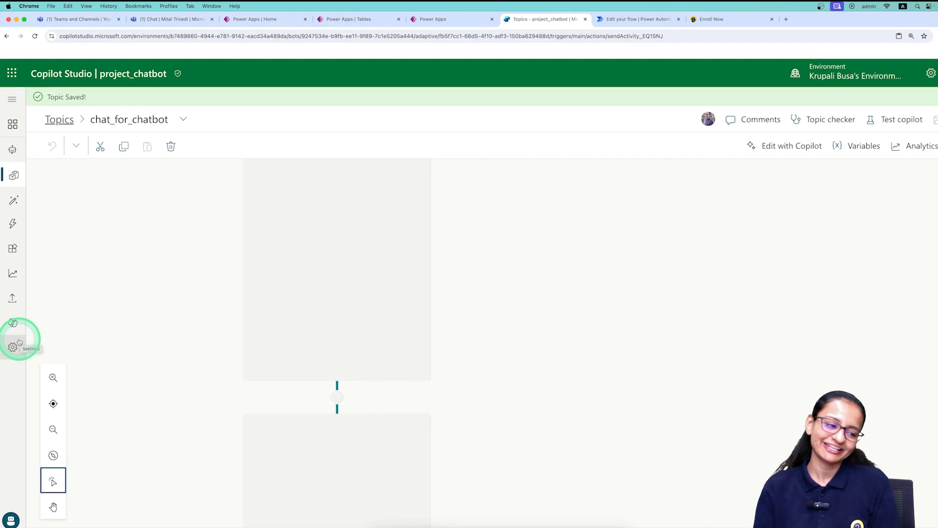
click(17, 522)
click(215, 446)
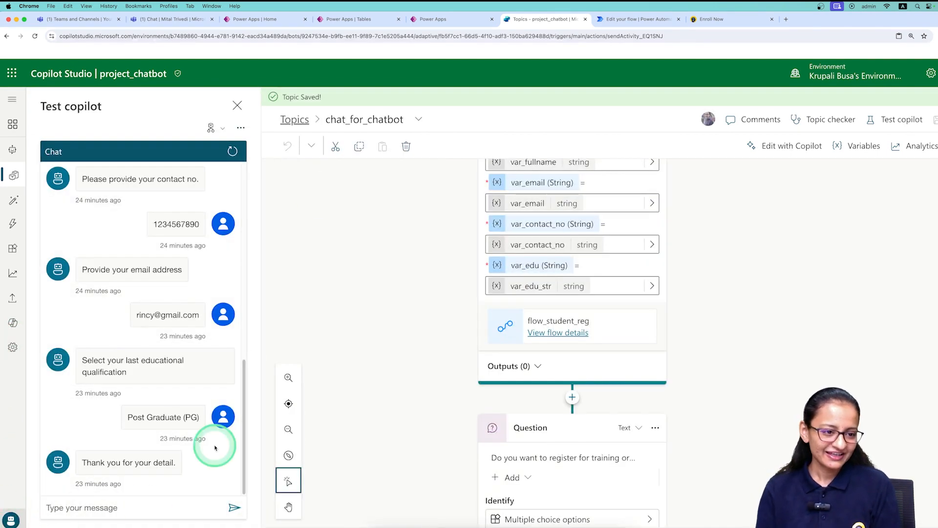
click(233, 151)
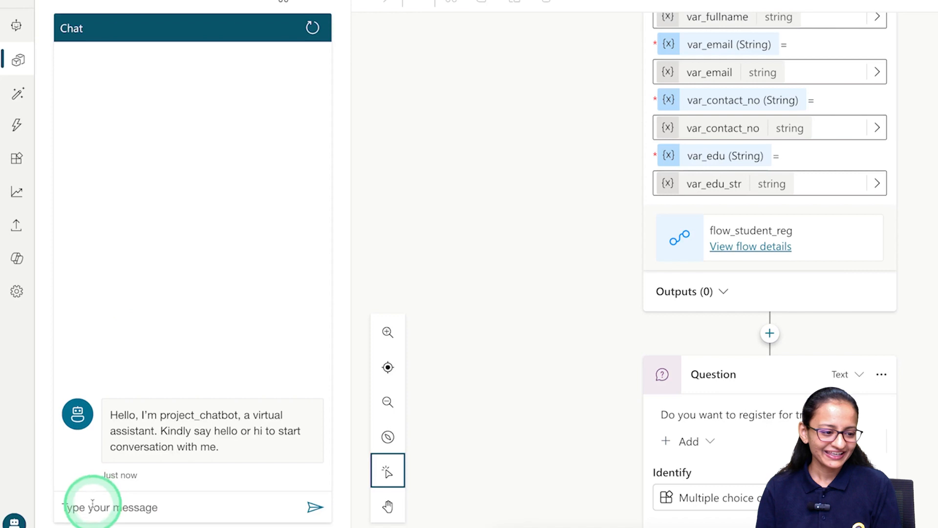
click(93, 503)
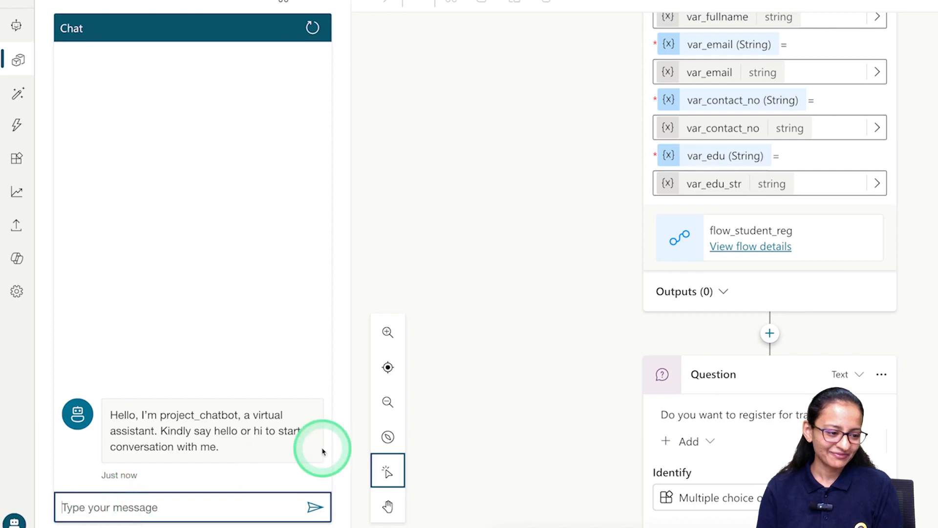
text(Hello)
key(Return)
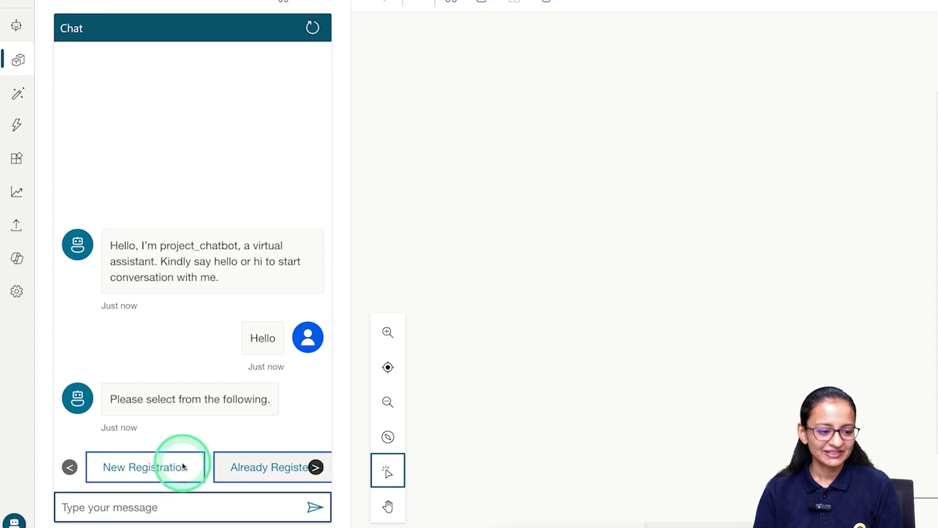
Choose New Registration and answer with a full name, contact number and e-mail address.
click(168, 467)
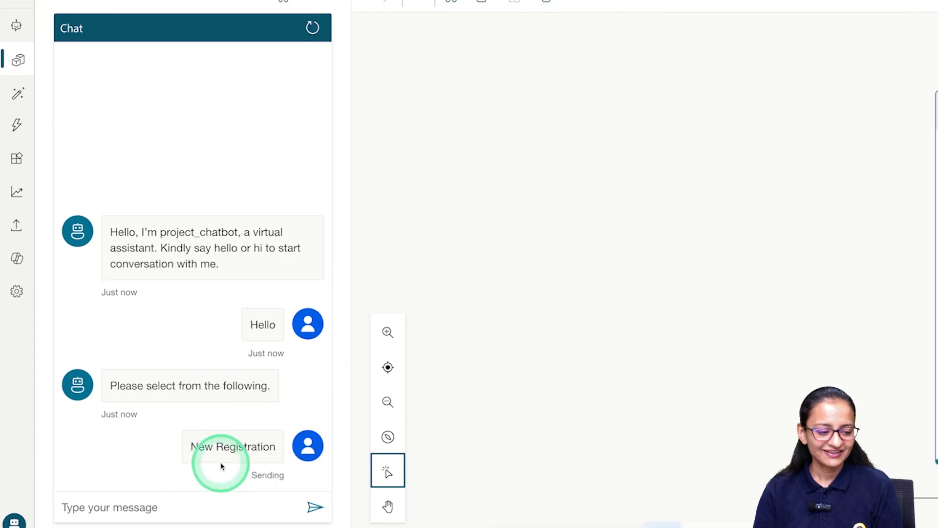
click(130, 504)
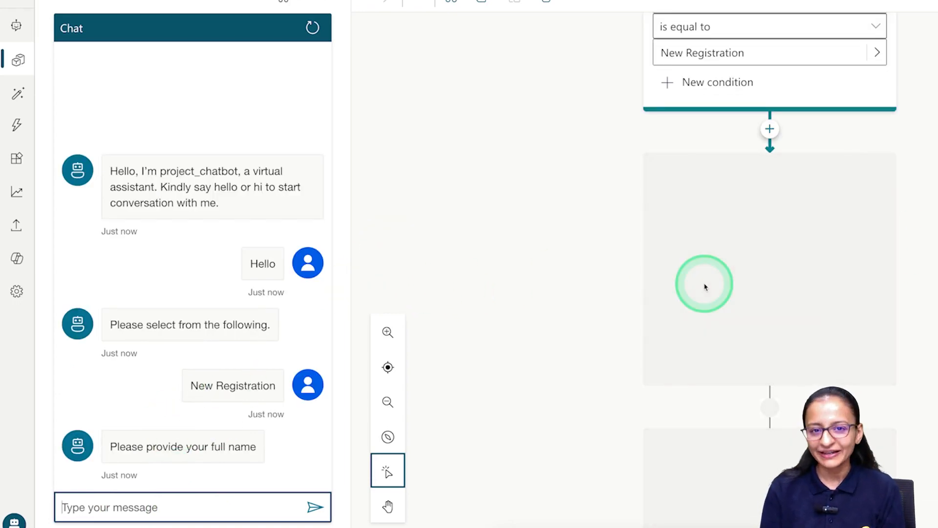
text(M)
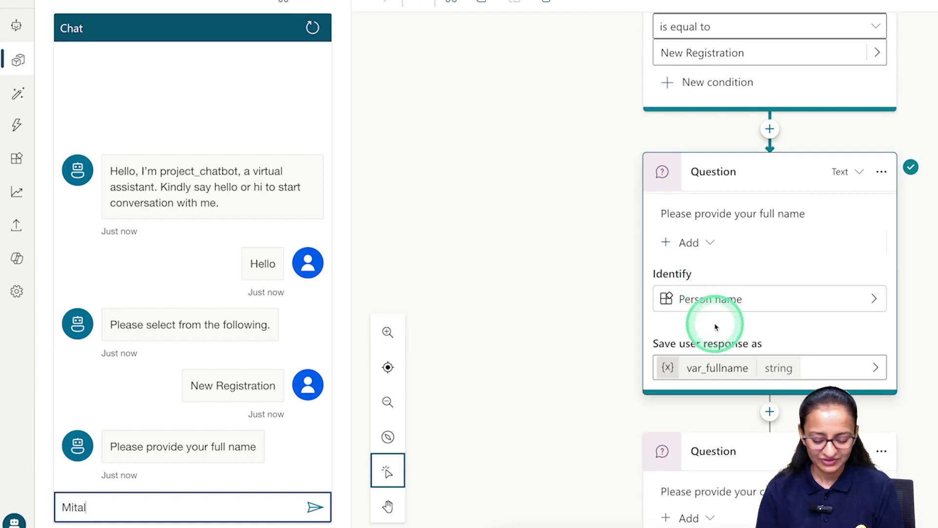
text(ital)
key(Return)
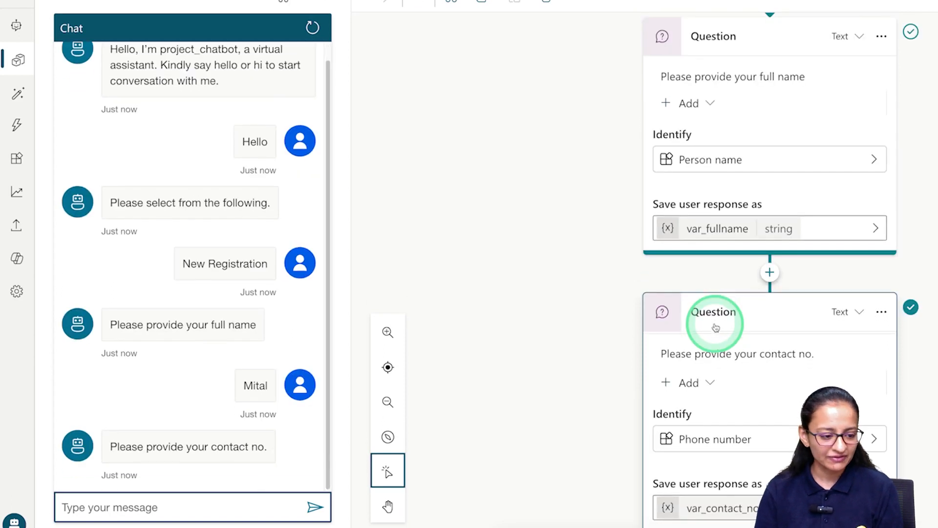
text(0)
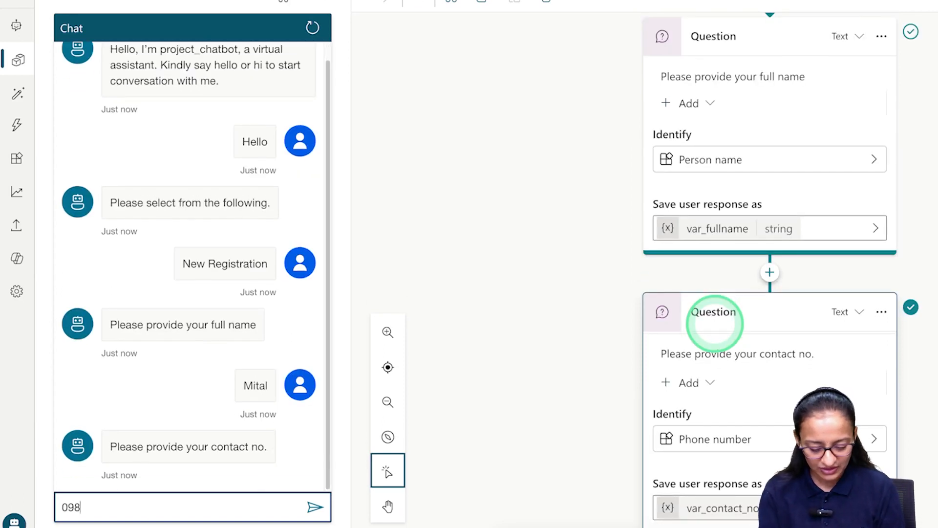
key(BackSpace)
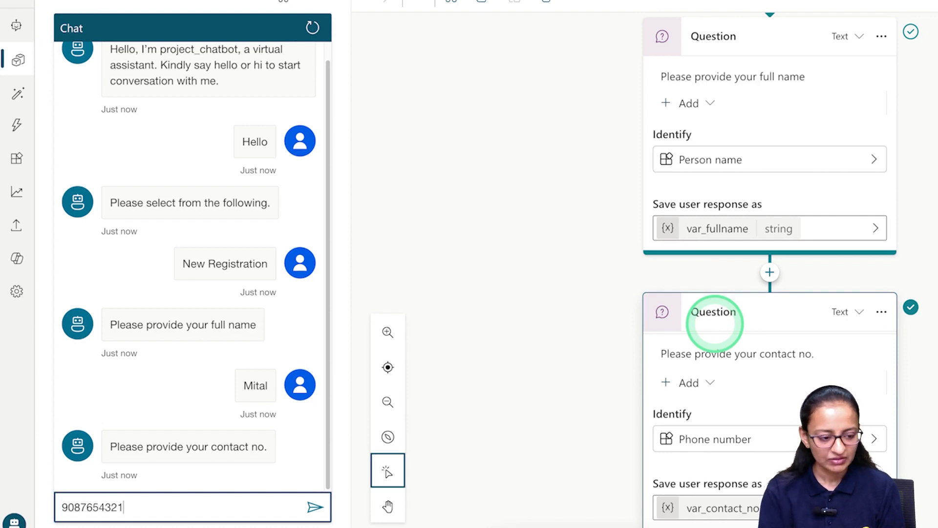
key(Return)
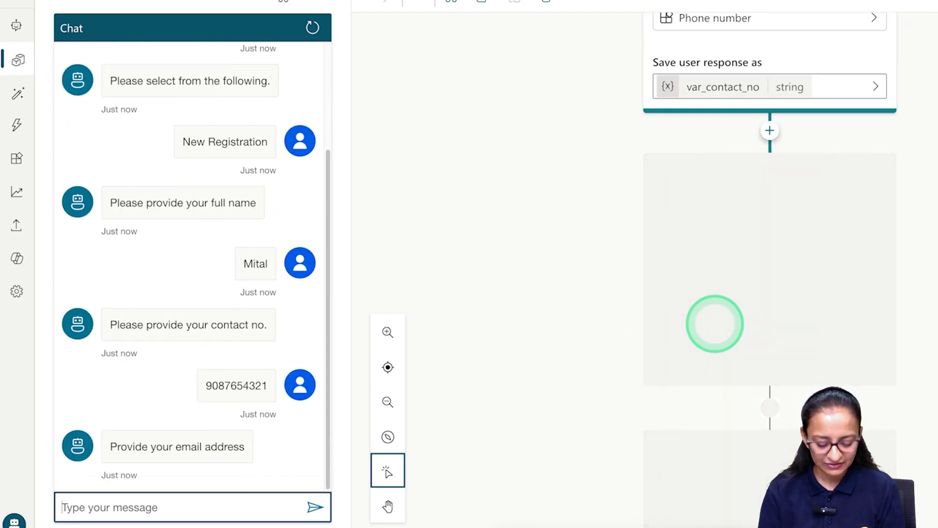
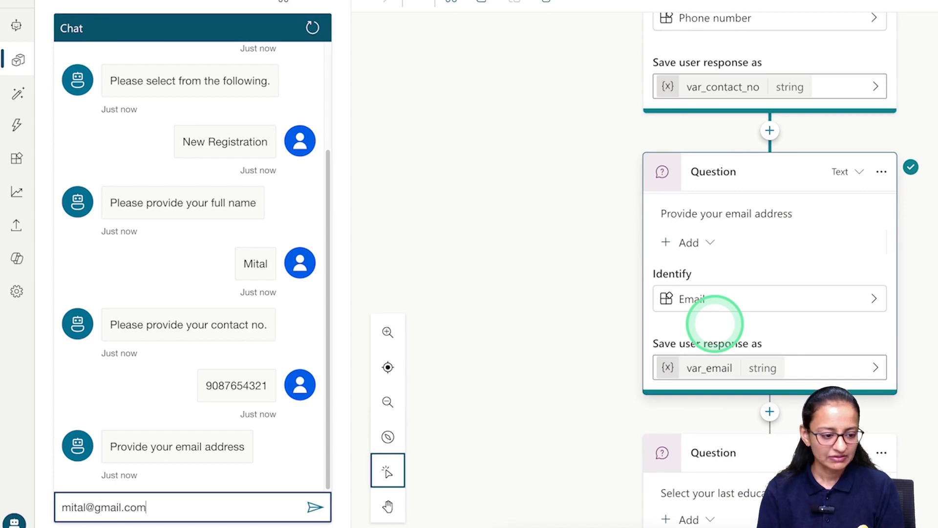
key(Return)
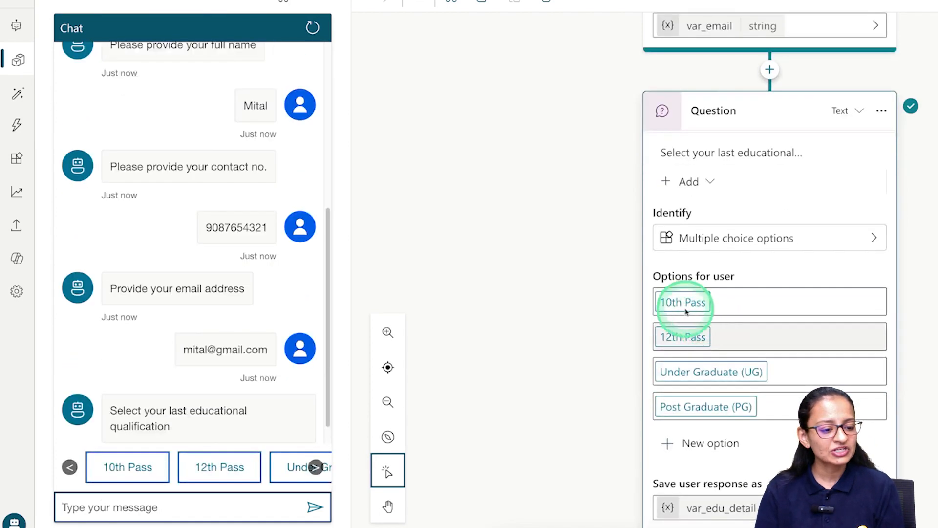
Pick Post Graduate (PG), answer Yes, and check the Enroll Now page the link opens.
click(323, 468)
click(320, 468)
click(303, 469)
click(205, 466)
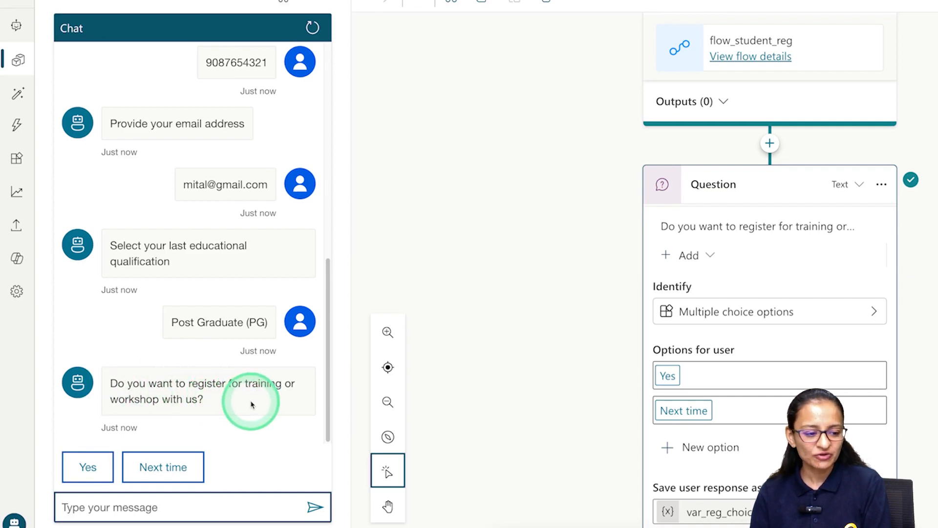
click(87, 468)
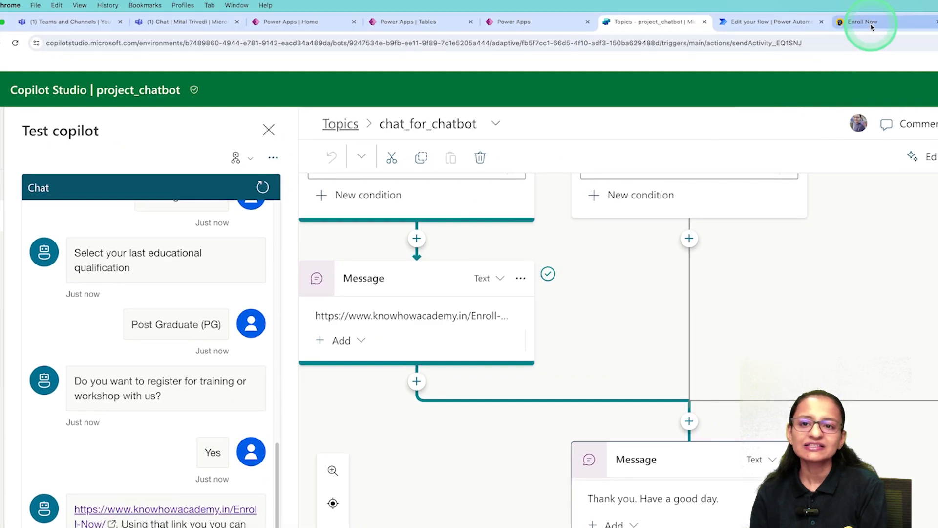
click(862, 22)
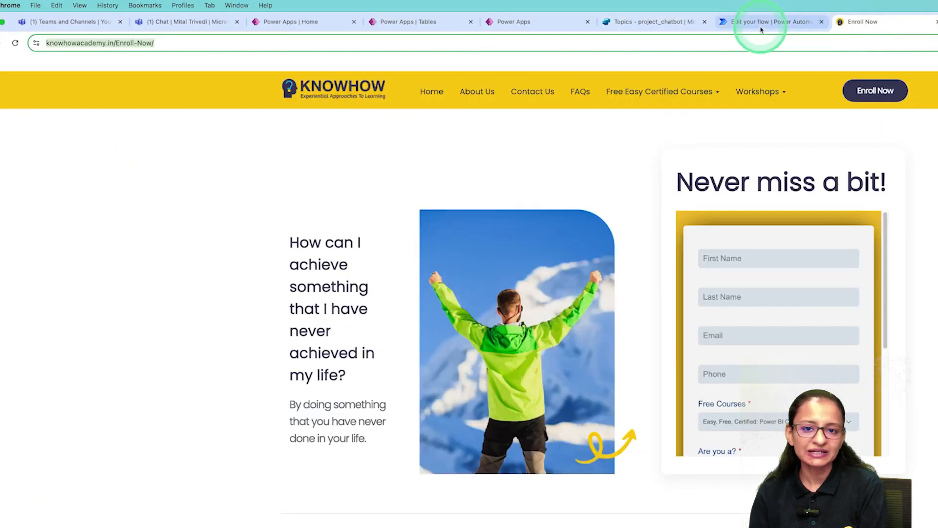
click(630, 25)
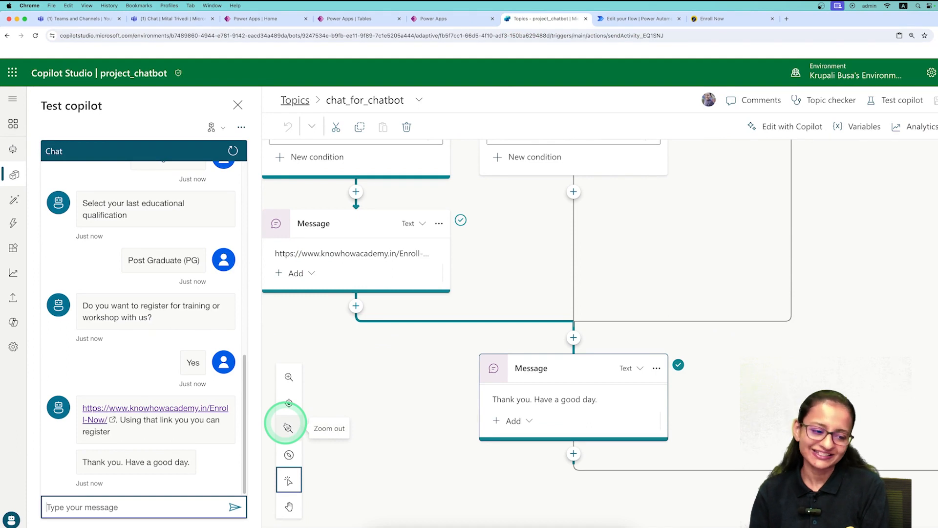
Scroll around the topic canvas to inspect the Already Registered branch.
scroll(213, 443, up, 3)
scroll(213, 442, down, 3)
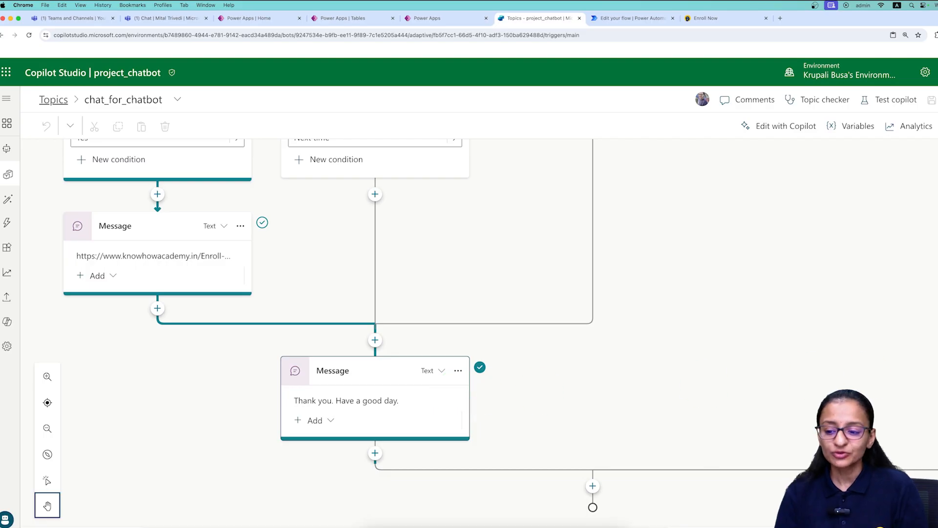
scroll(469, 332, up, 15)
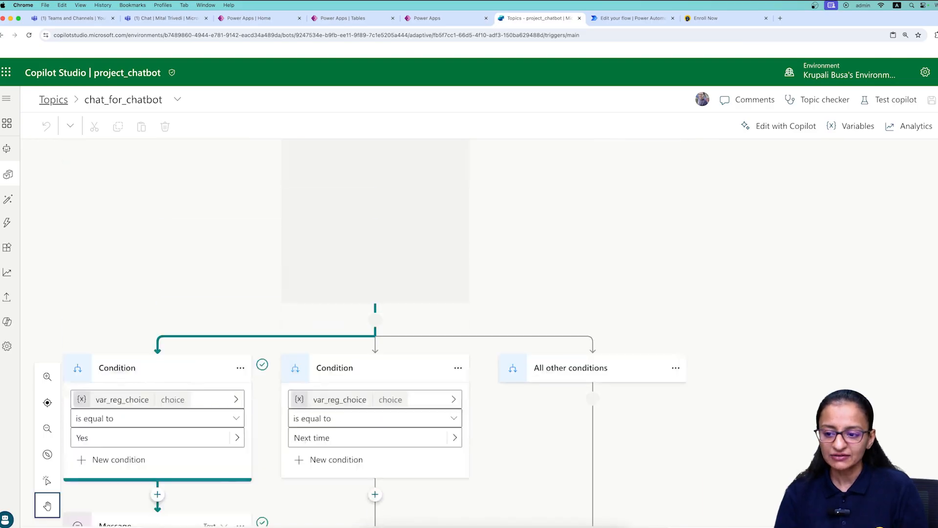
scroll(469, 333, up, 7)
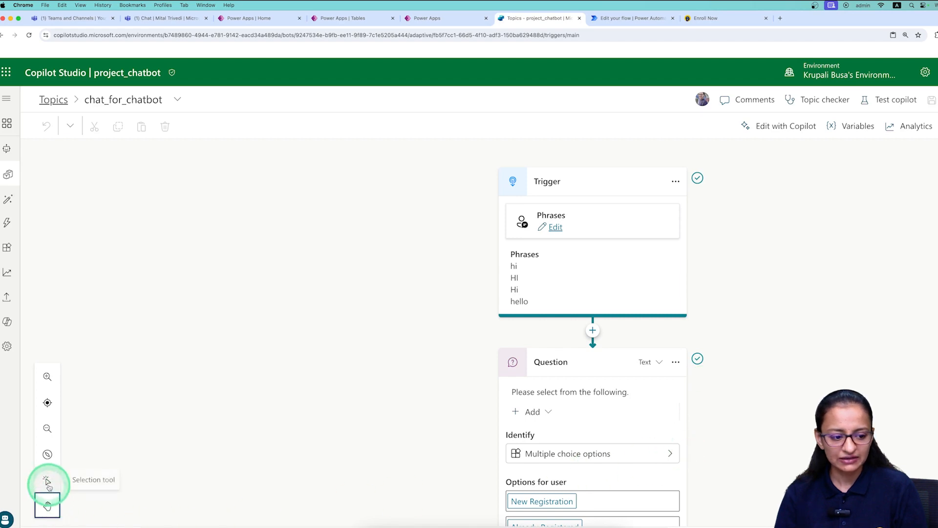
scroll(772, 371, down, 5)
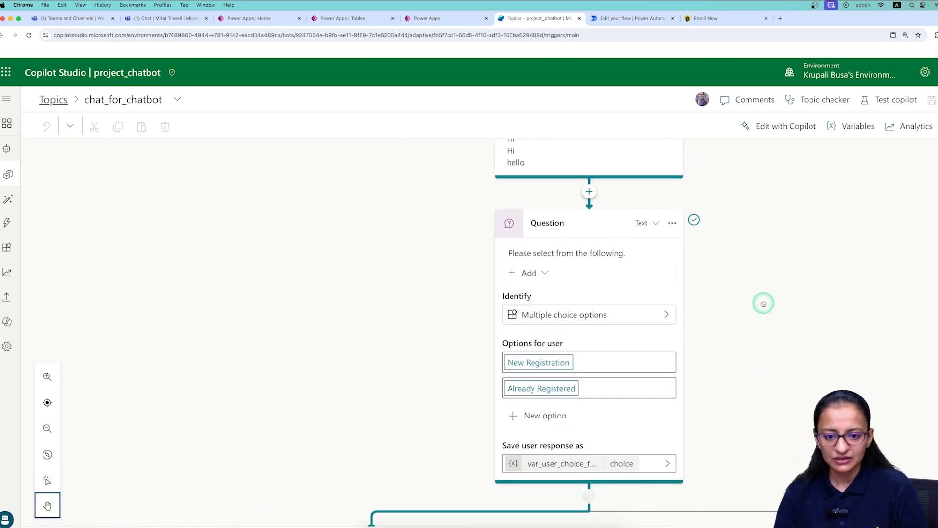
scroll(764, 300, down, 1)
scroll(611, 439, down, 1)
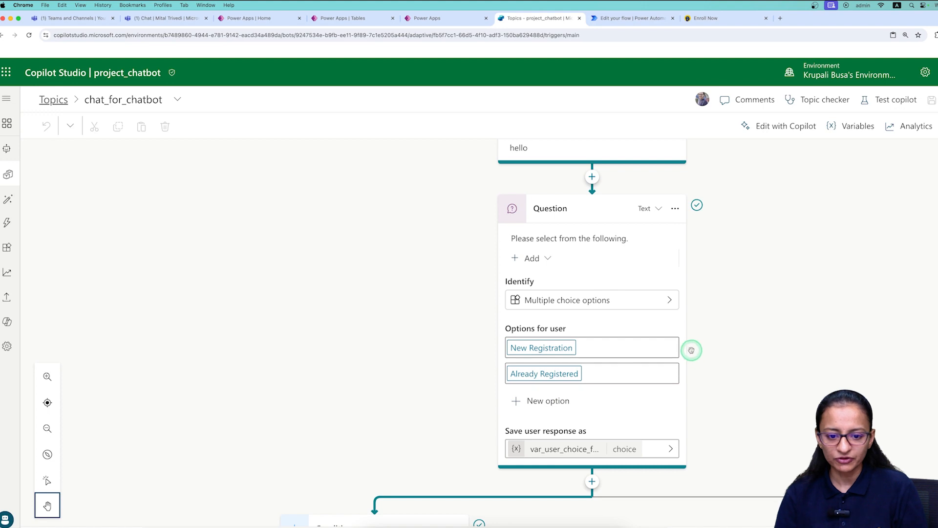
scroll(690, 350, down, 6)
scroll(691, 350, right, 7)
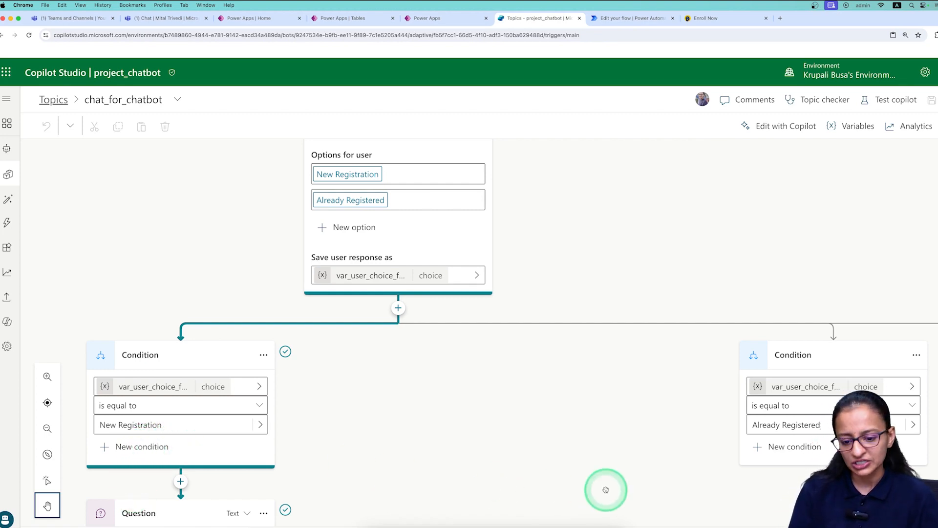
scroll(635, 521, right, 5)
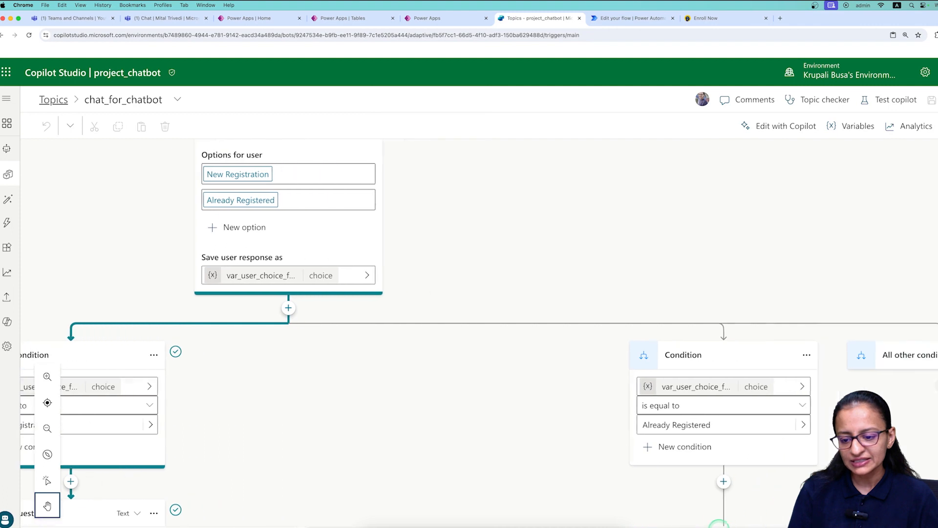
scroll(719, 526, right, 4)
scroll(597, 468, down, 1)
scroll(597, 468, up, 1)
scroll(597, 468, down, 5)
scroll(597, 468, down, 2)
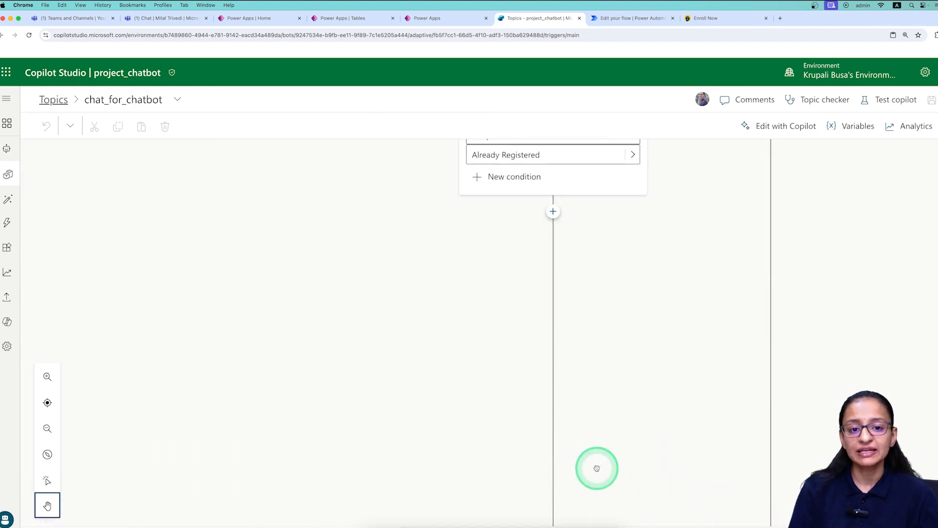
scroll(596, 468, up, 3)
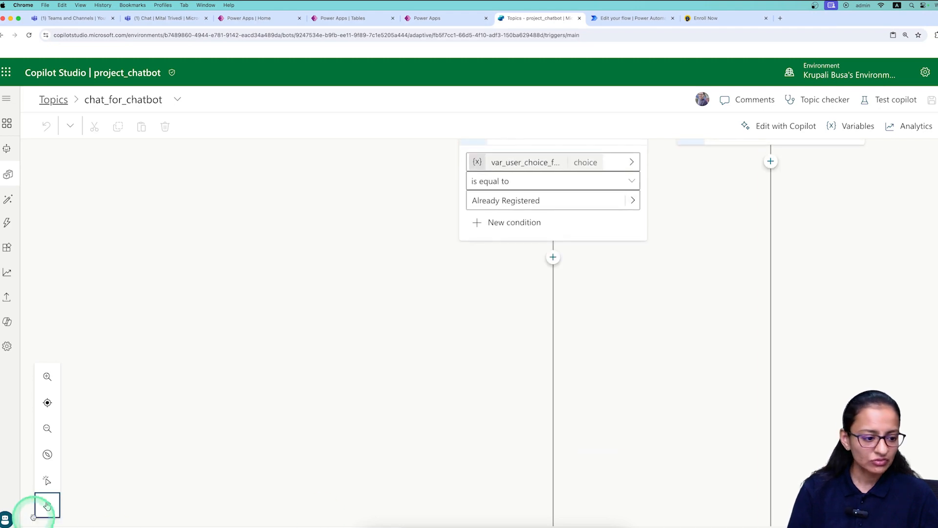
Switch to the Selection tool, then go to the Power Apps Tables list.
click(47, 483)
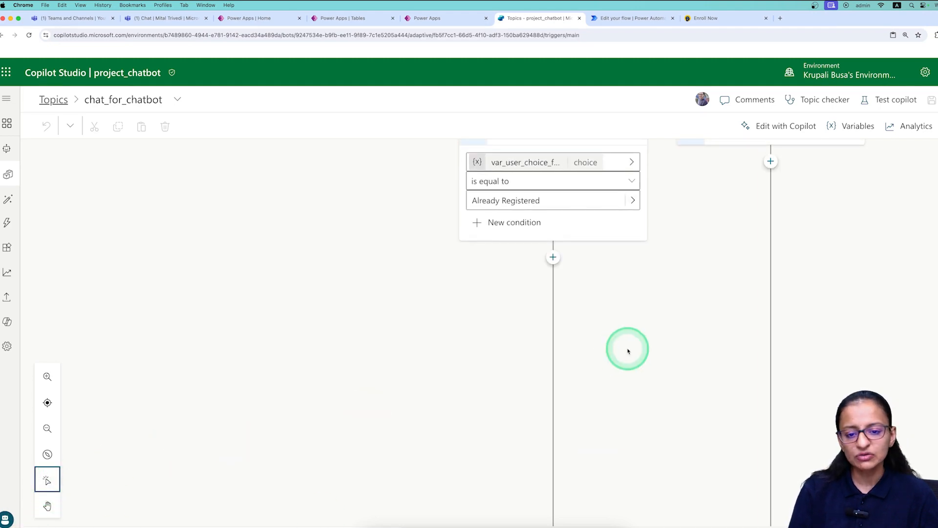
scroll(588, 330, up, 1)
scroll(588, 331, up, 1)
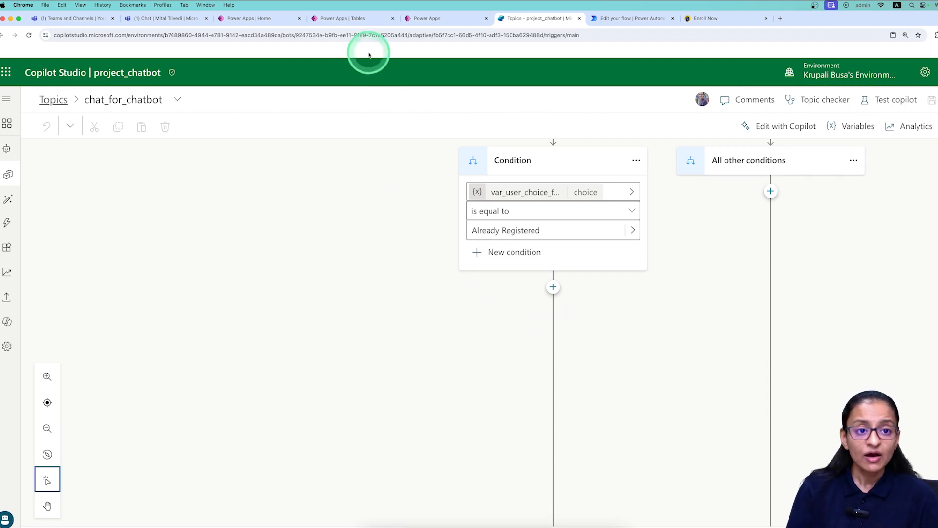
click(356, 21)
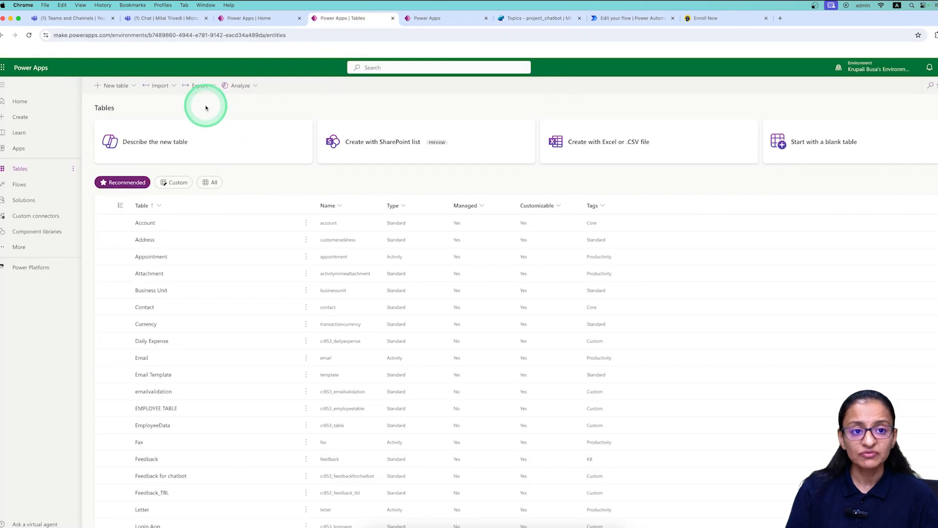
Check the three student rows in STUDENT_TBLS, then return to the chat_for_chatbot topic.
click(432, 19)
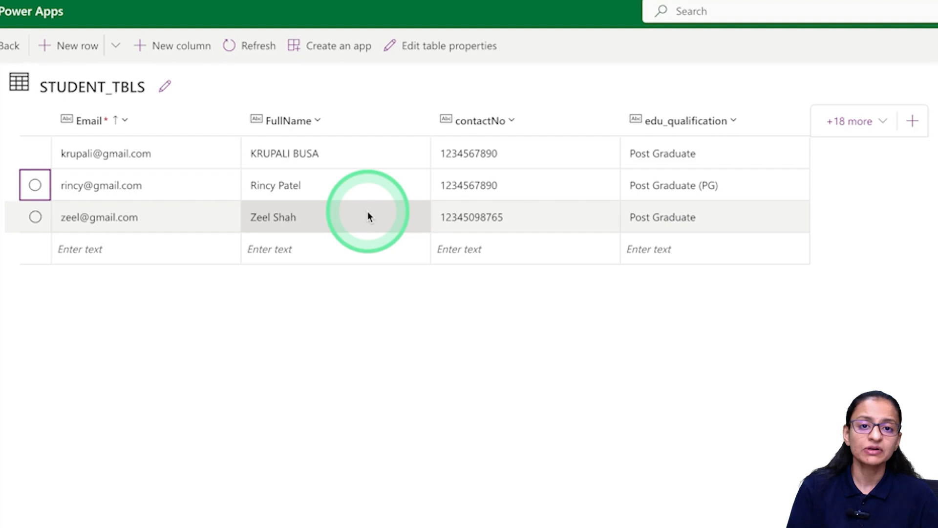
click(517, 21)
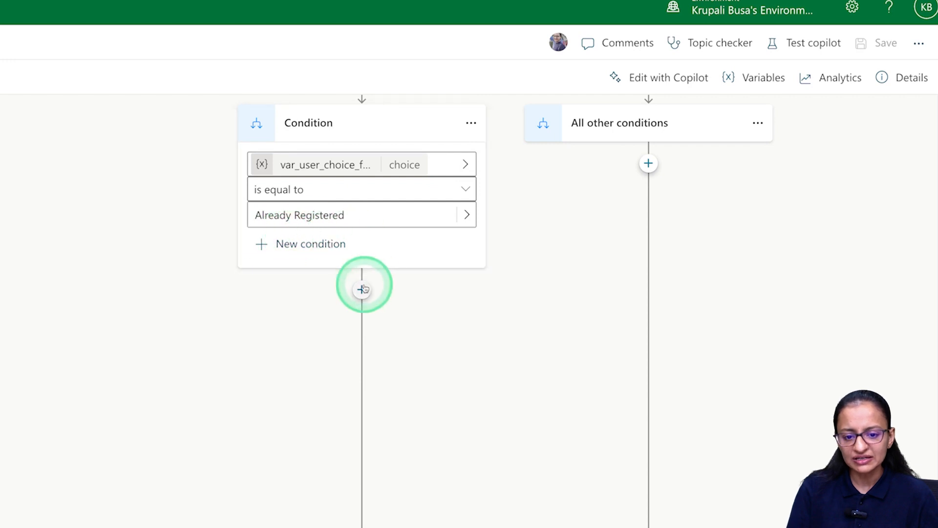
Add a question under Already Registered prompting the user to provide their email.
click(361, 289)
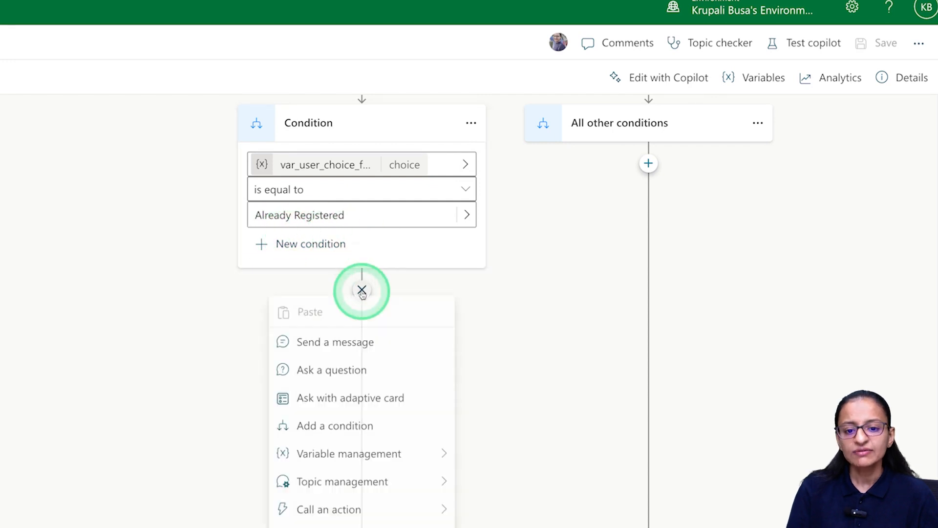
click(356, 373)
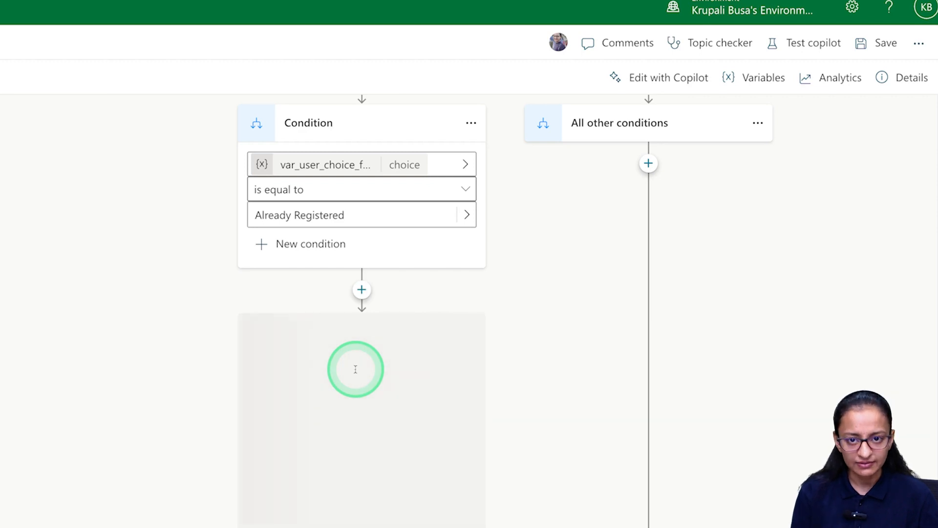
scroll(355, 369, down, 1)
text(Please provide your)
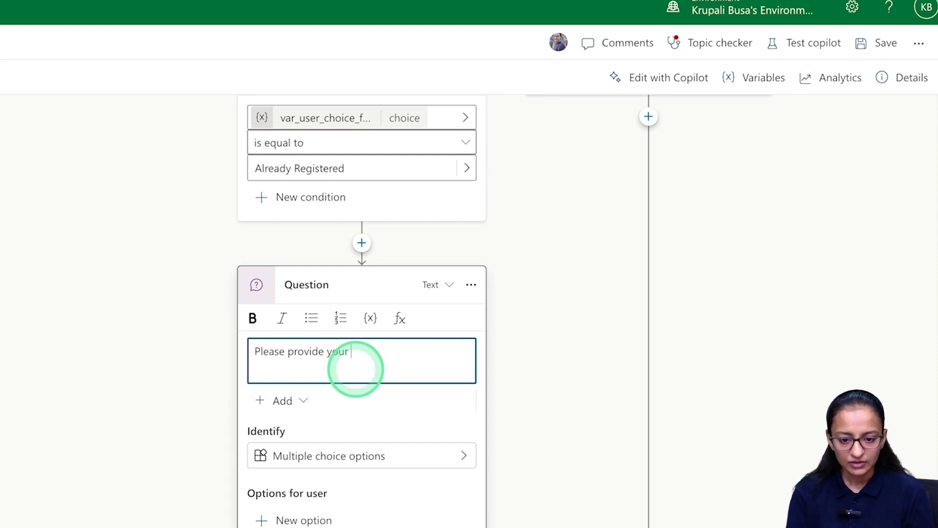
text(regis)
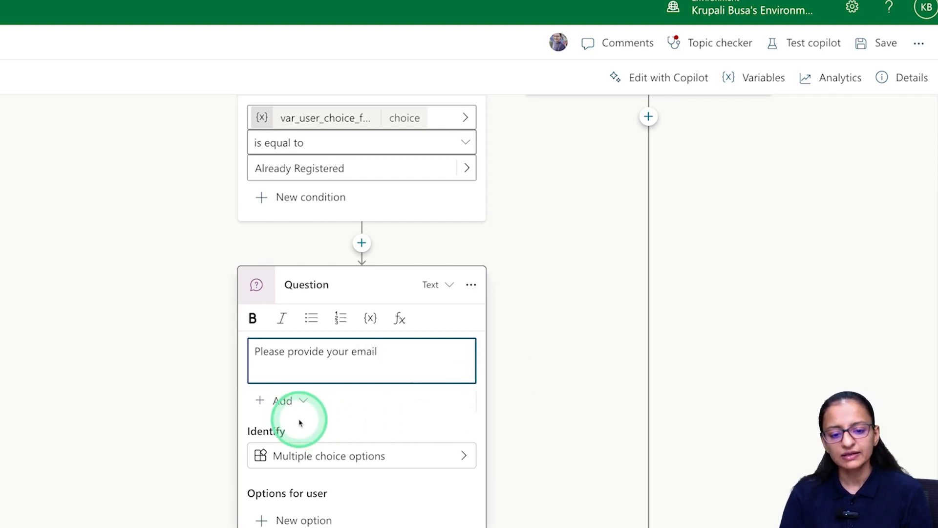
click(299, 456)
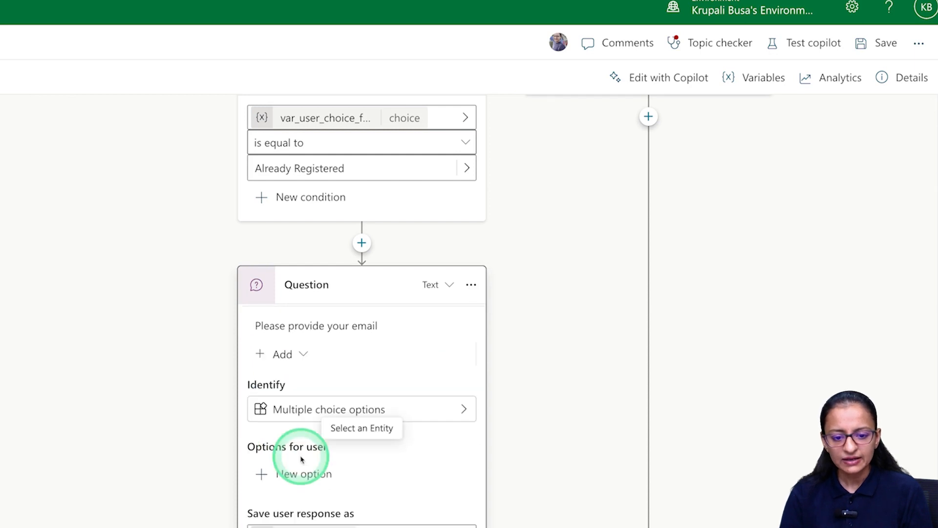
Set the question to identify Email.
click(465, 410)
scroll(543, 377, down, 10)
scroll(543, 377, up, 8)
scroll(544, 377, down, 8)
scroll(544, 464, up, 1)
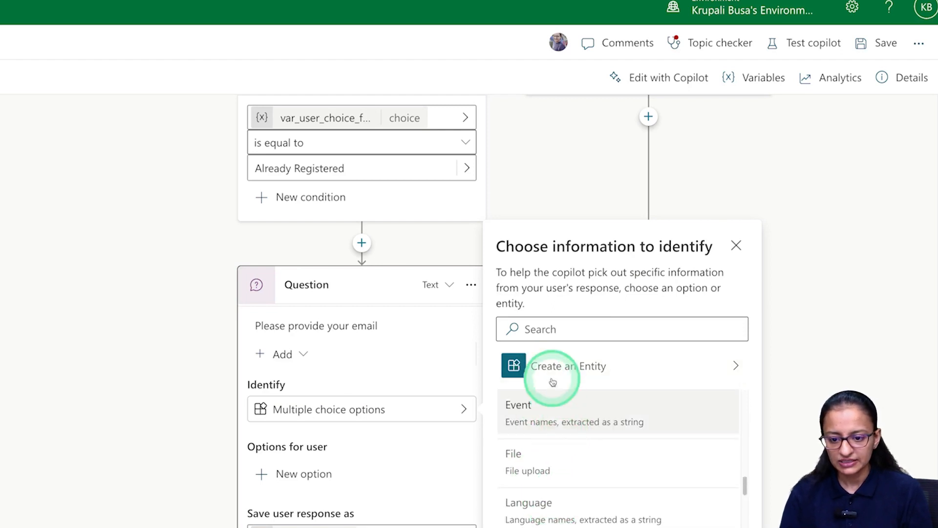
click(538, 328)
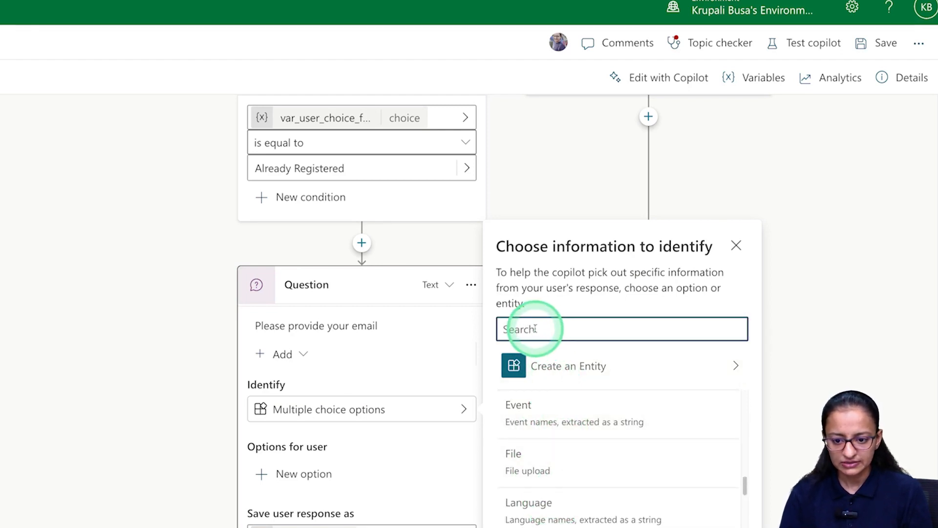
text(email)
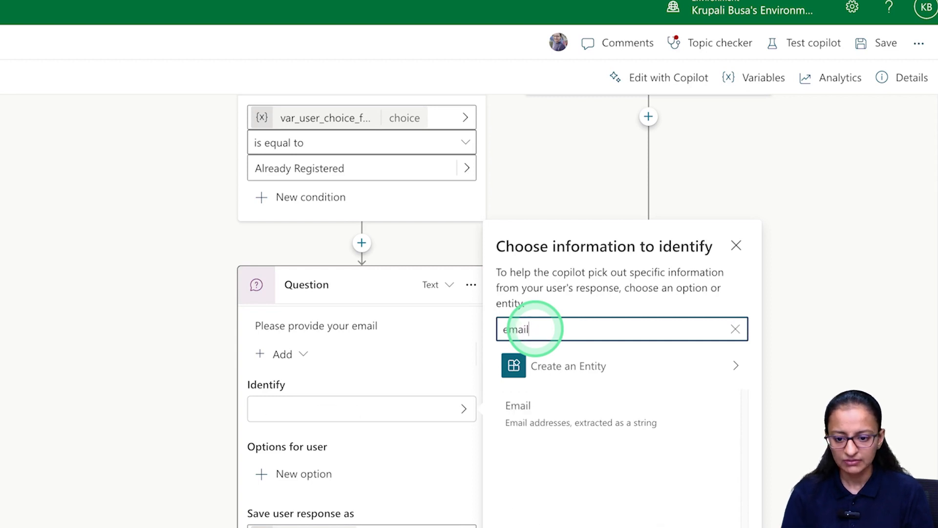
click(545, 419)
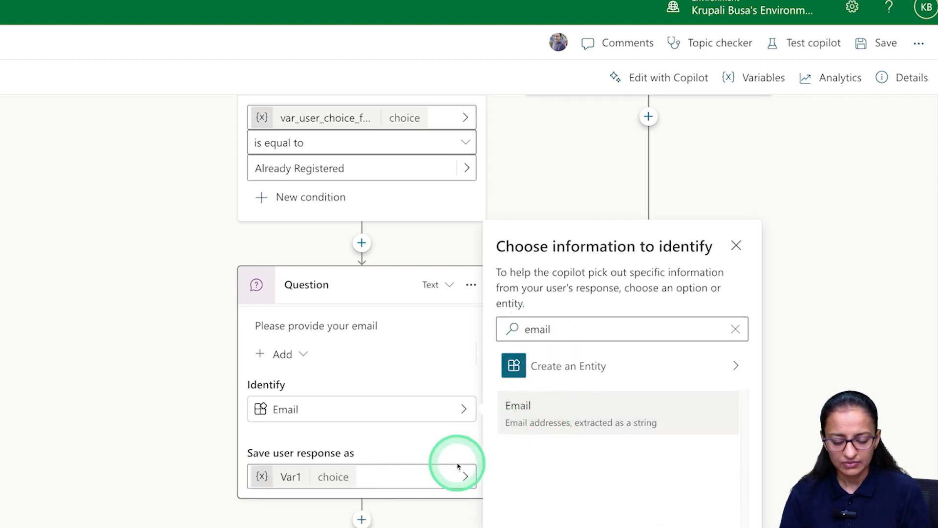
Rename the response variable Var1 to var_search_email and close its properties.
click(291, 478)
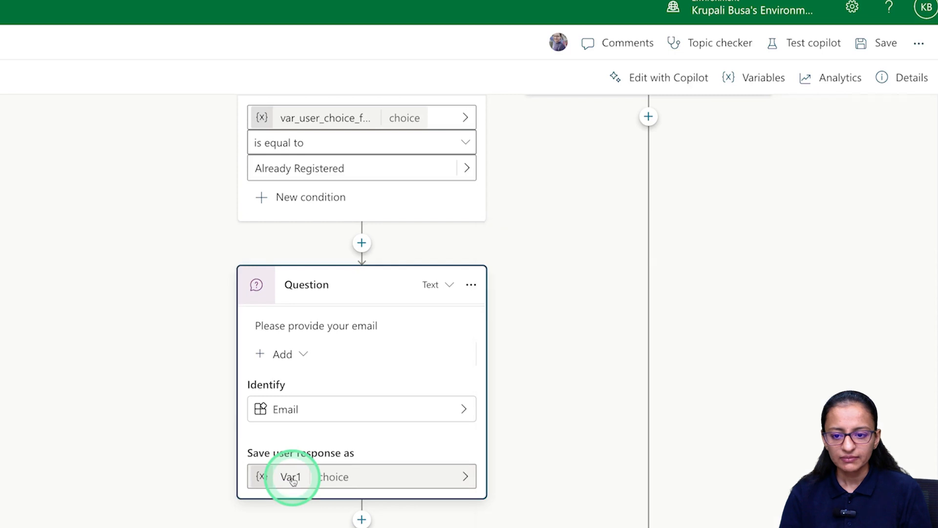
click(735, 178)
double_click(736, 178)
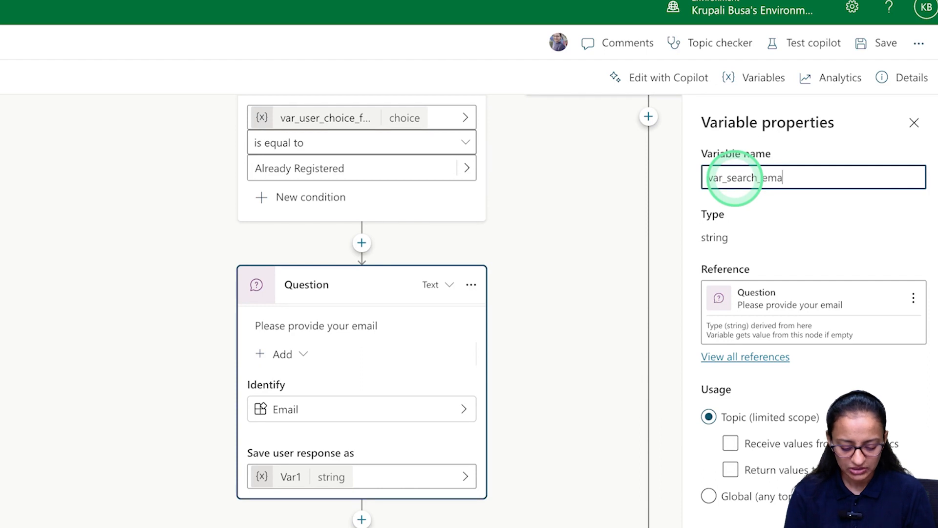
key(Return)
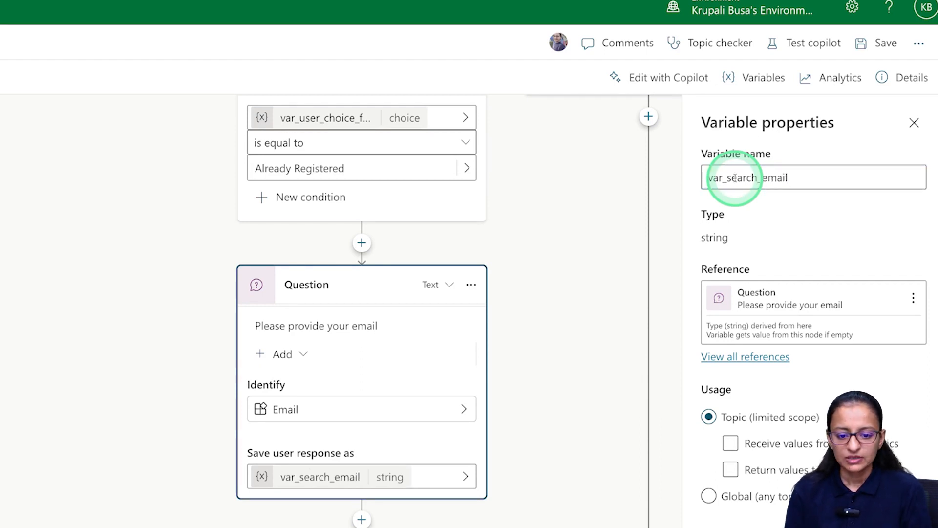
click(914, 123)
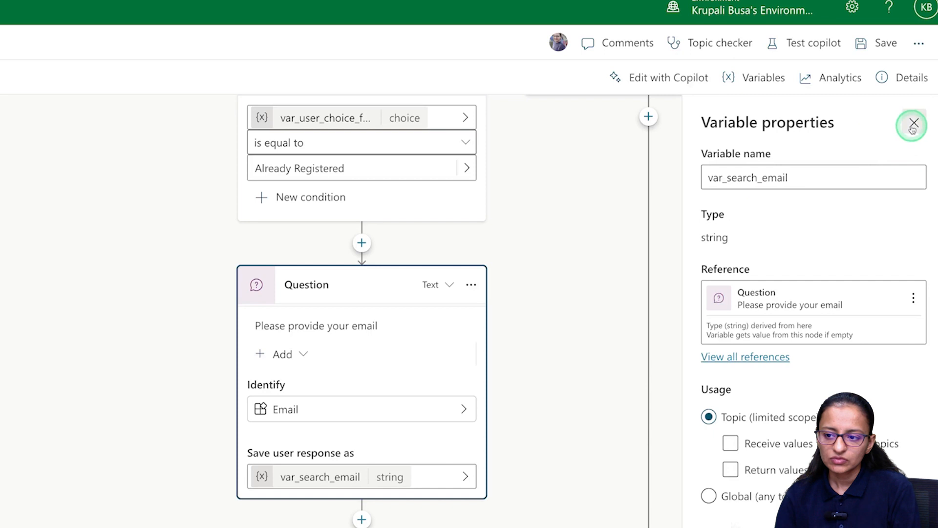
scroll(396, 493, down, 4)
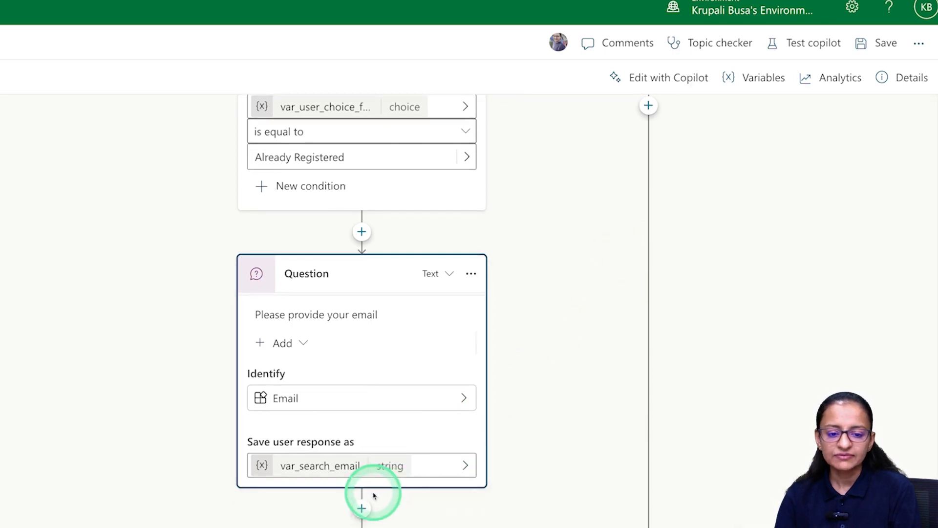
scroll(372, 488, up, 1)
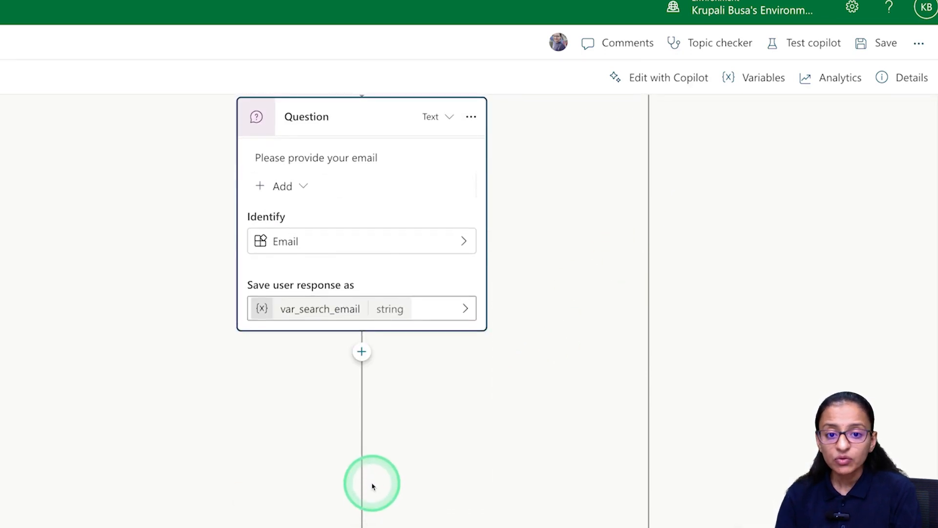
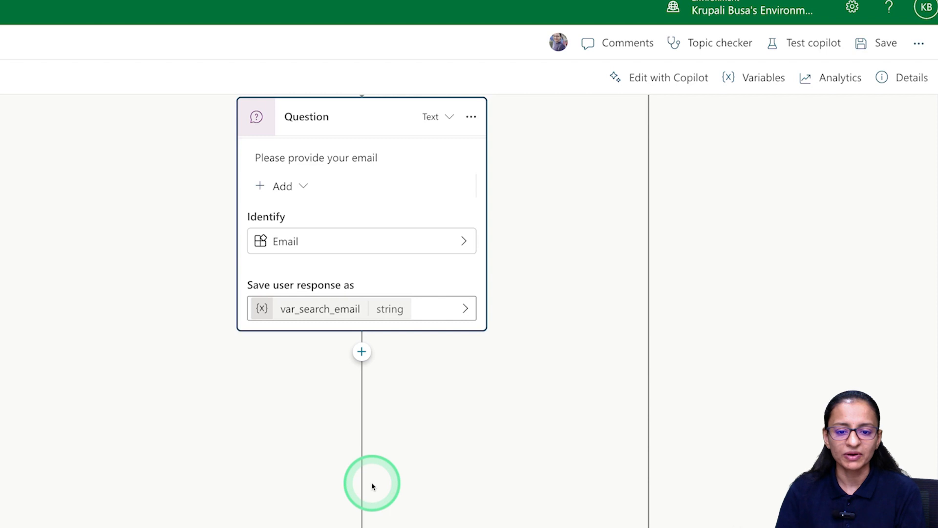
Close the old Edit your flow tab and return to the chat_for_chatbot topic.
click(629, 21)
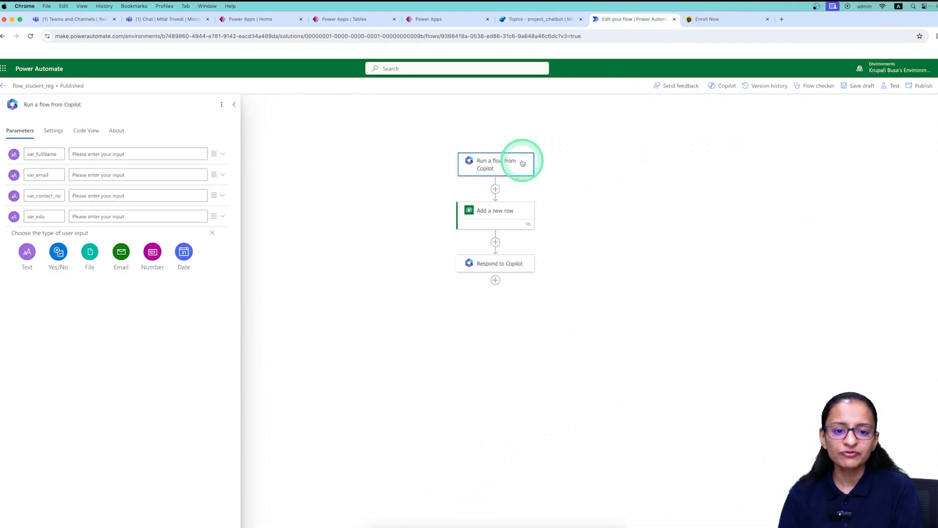
click(674, 20)
click(543, 23)
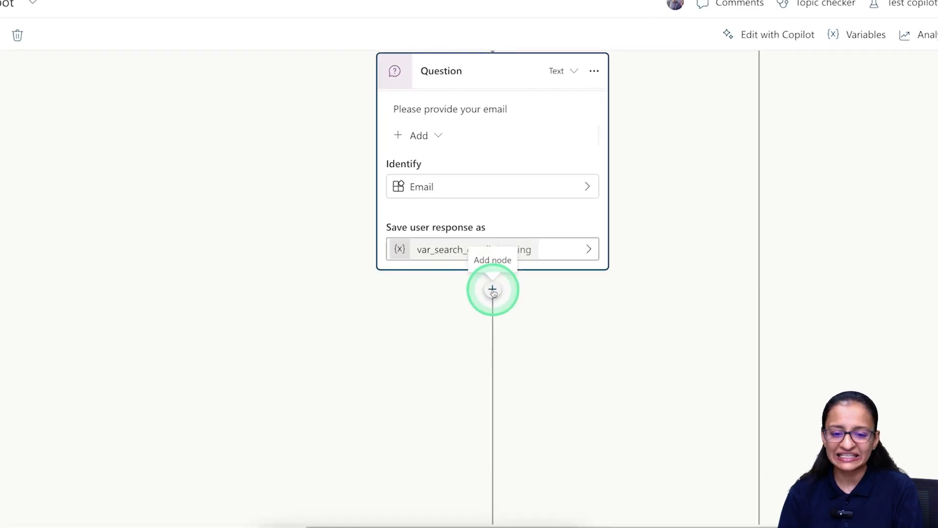
Add a Call an action node below the email question and choose Create a flow.
click(493, 291)
mouse_move(525, 474)
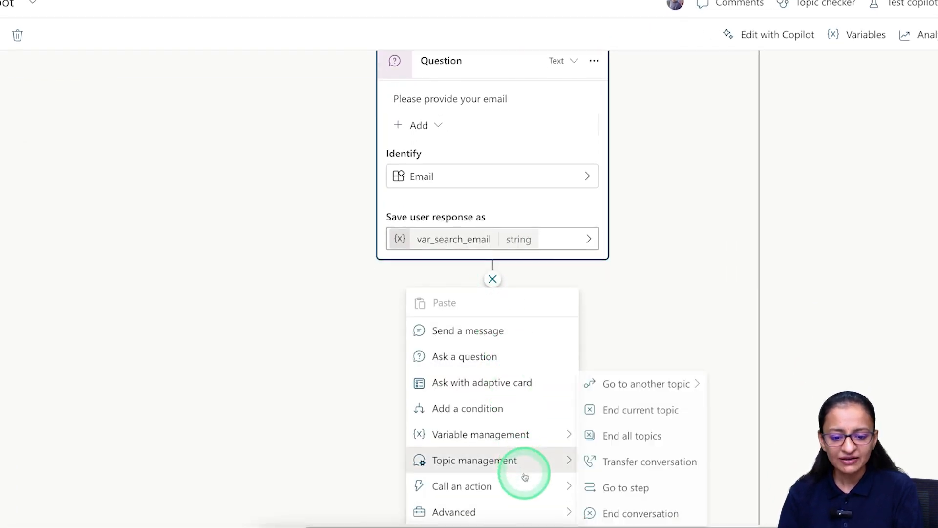
click(565, 486)
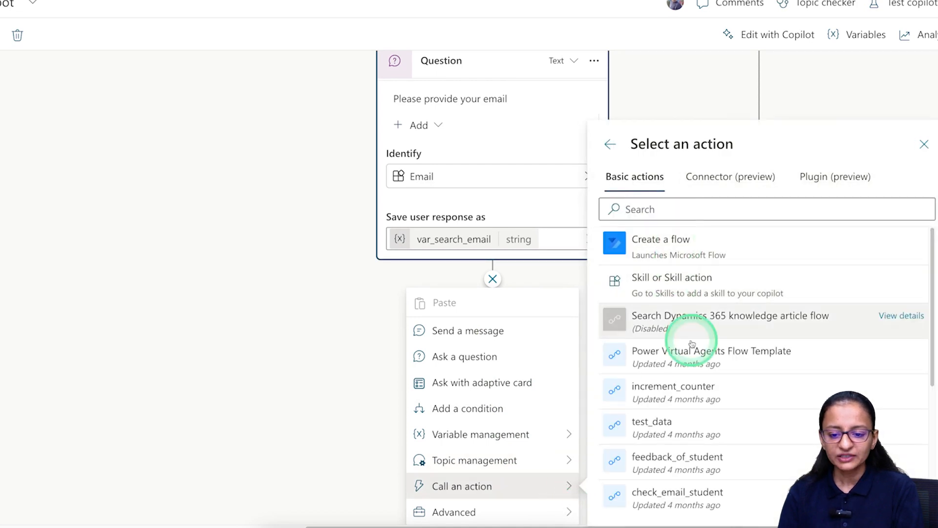
scroll(691, 457, down, 2)
scroll(686, 462, up, 2)
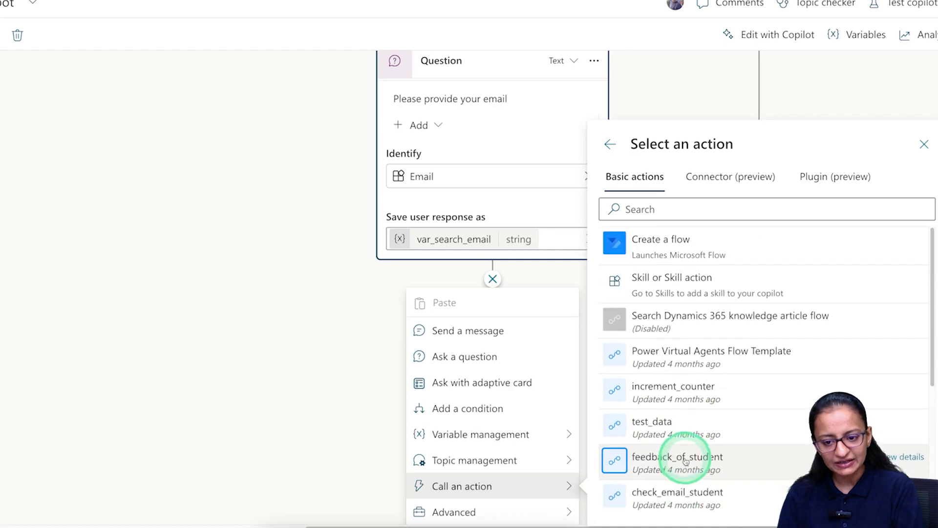
click(693, 258)
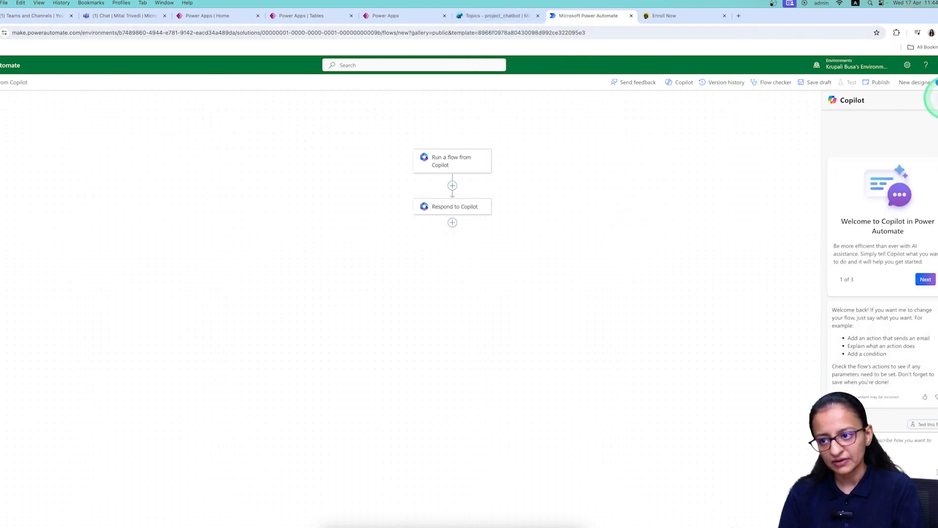
Close the Copilot pane and switch the new flow to the classic designer.
click(930, 100)
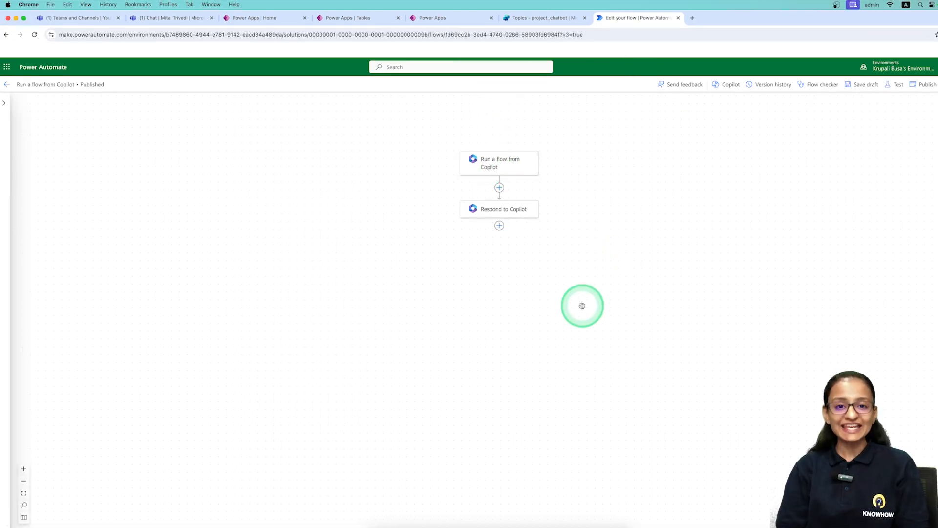
click(538, 17)
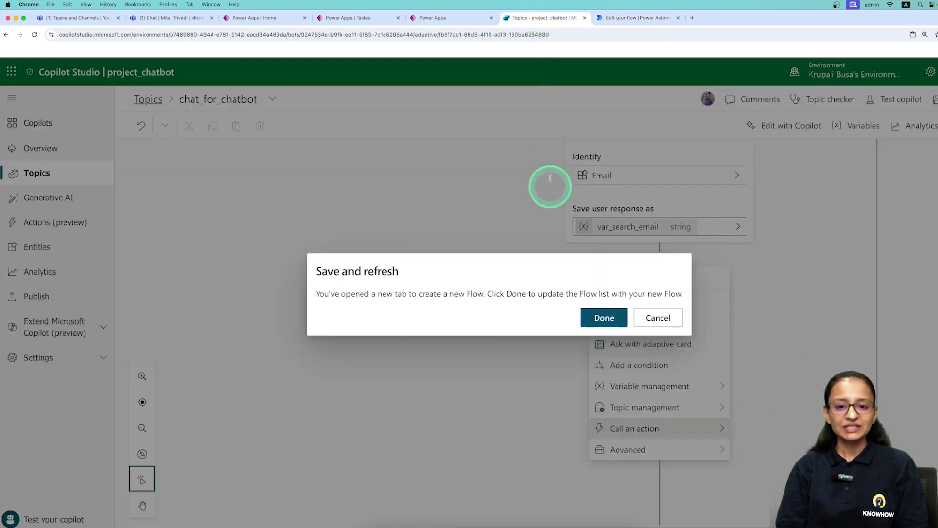
click(631, 18)
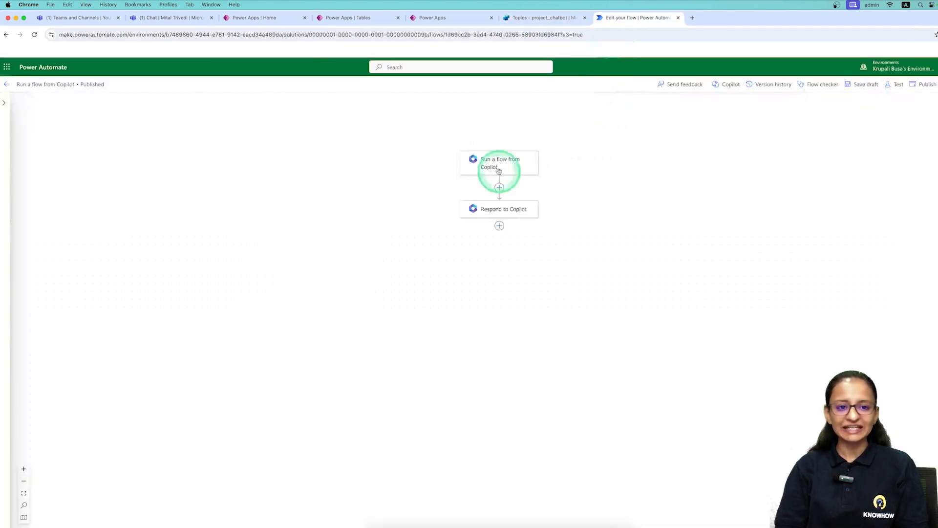
click(435, 18)
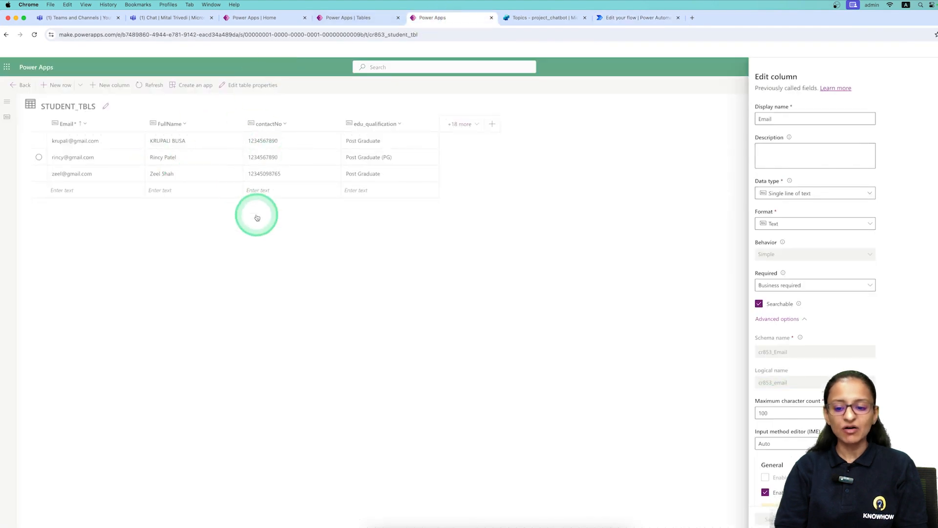
click(817, 519)
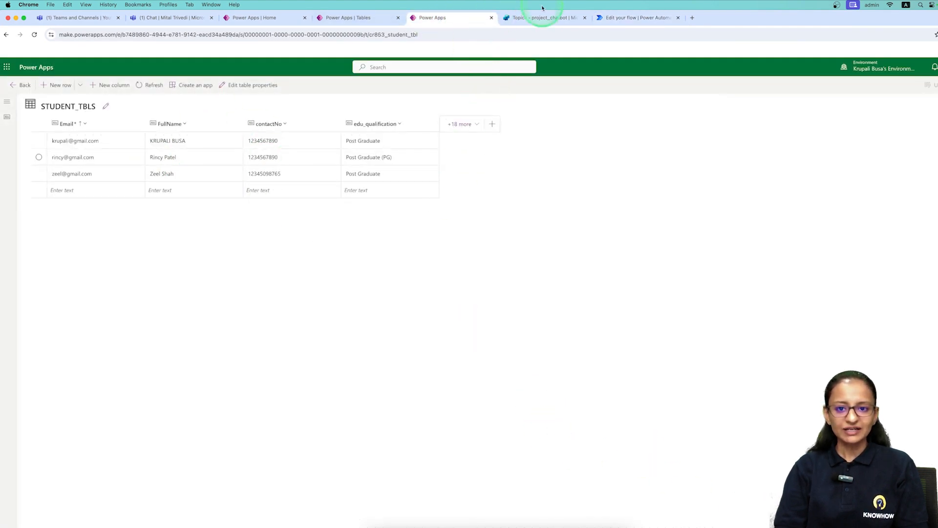
click(636, 18)
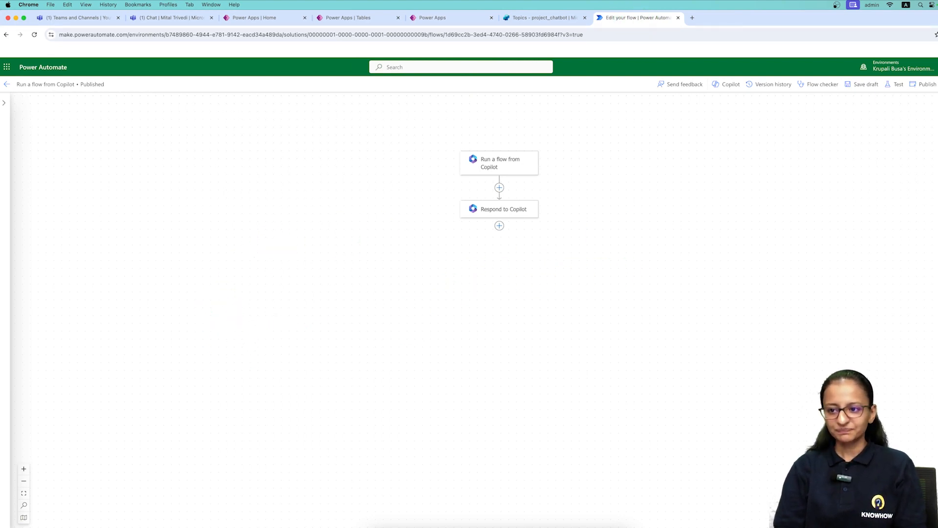
click(925, 86)
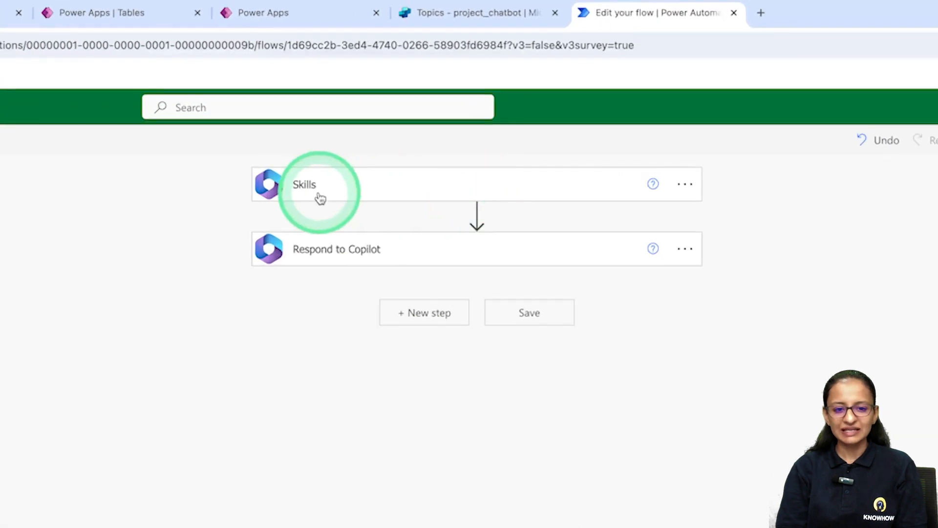
Rename the flow to flow_email_check.
mouse_move(393, 230)
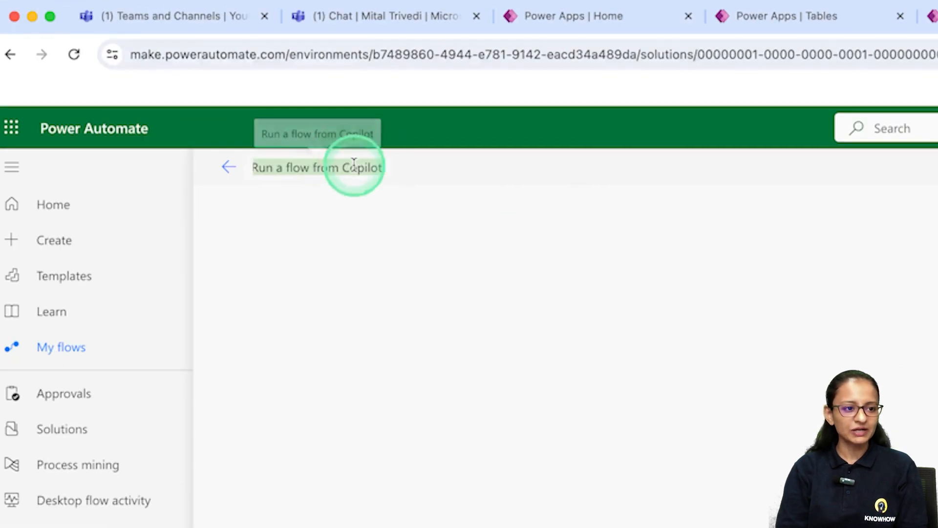
text(flow_ema)
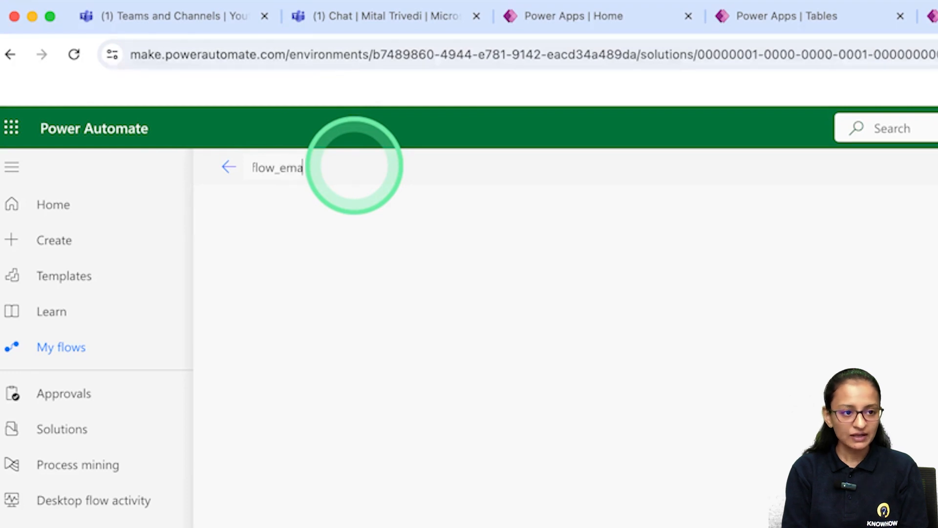
text(il_)
click(898, 173)
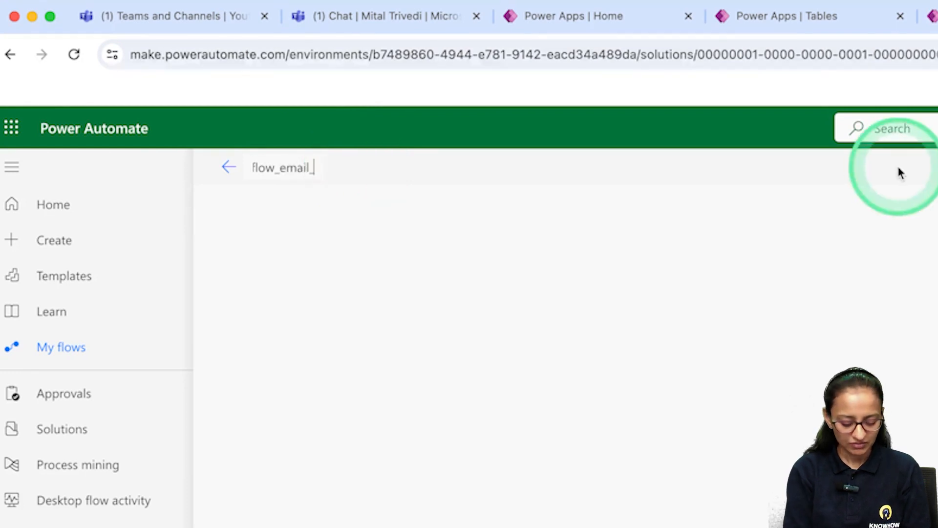
text(ck)
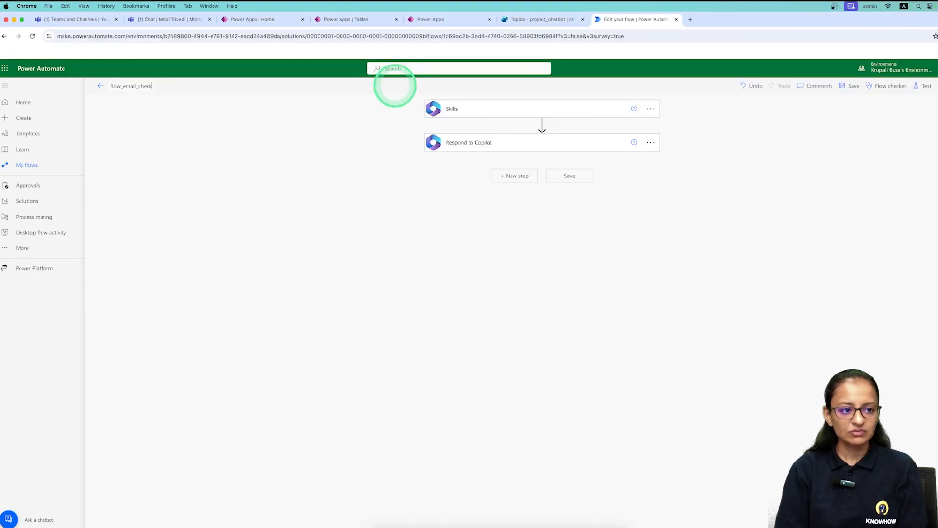
click(277, 159)
Add a text input named var_email to the Skills trigger.
mouse_move(543, 126)
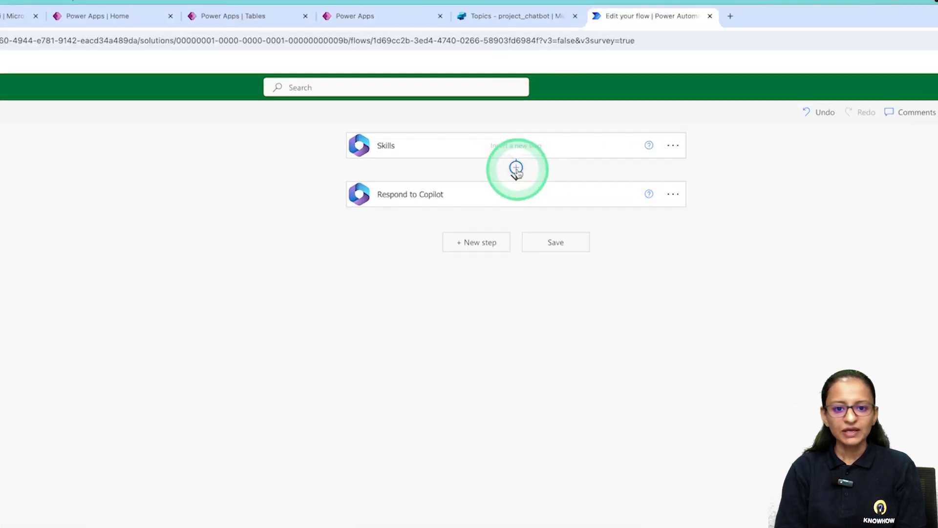
click(516, 168)
click(480, 154)
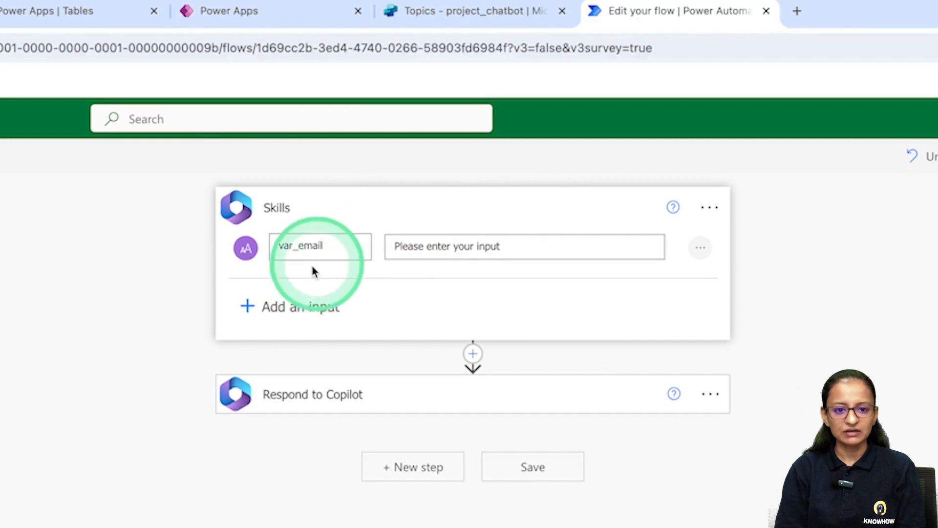
click(345, 245)
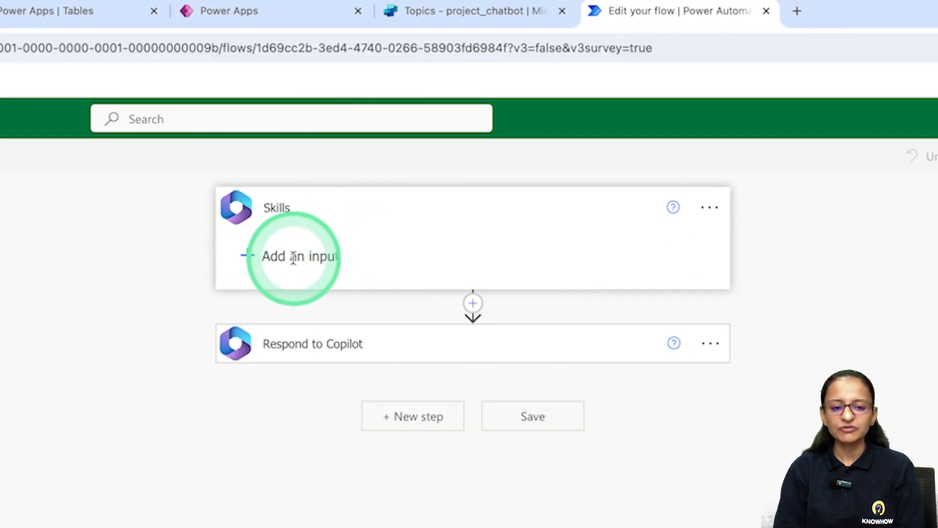
click(248, 254)
click(267, 292)
click(316, 244)
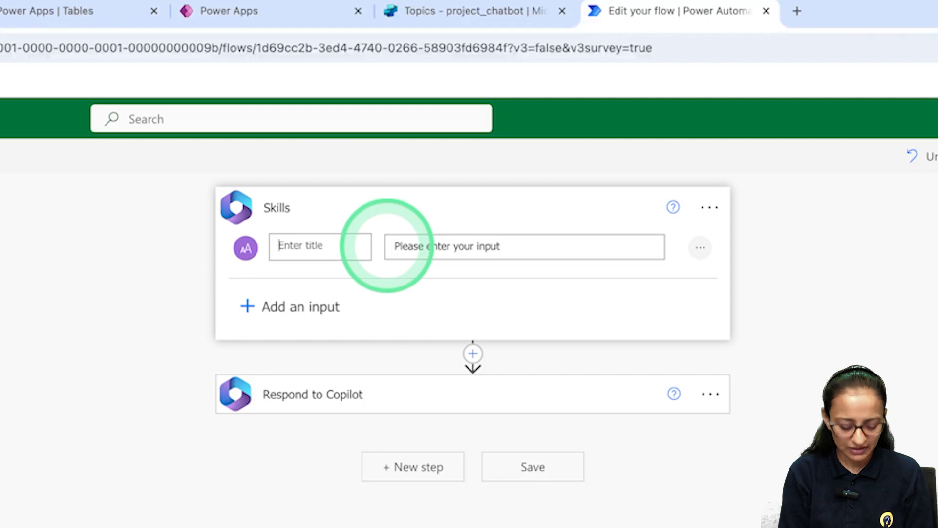
text(Var_)
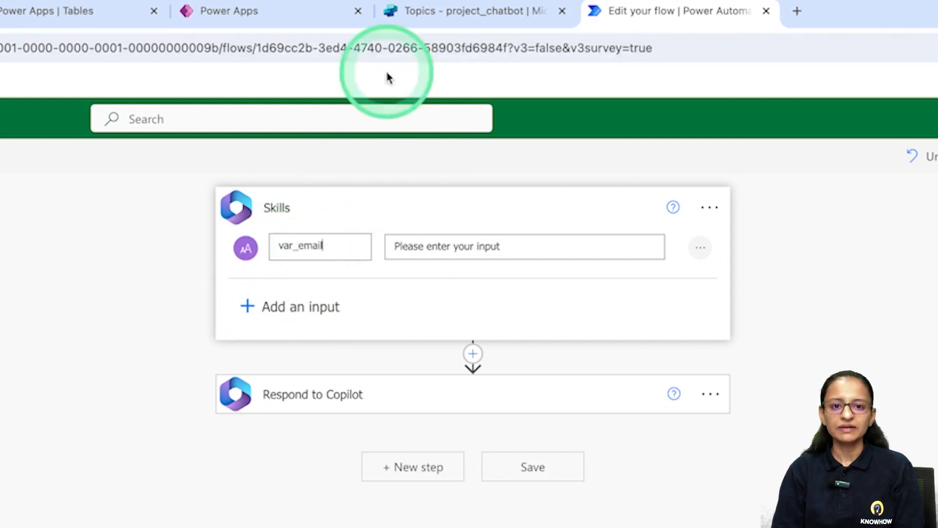
Insert a new step between Skills and Respond to Copilot.
click(462, 11)
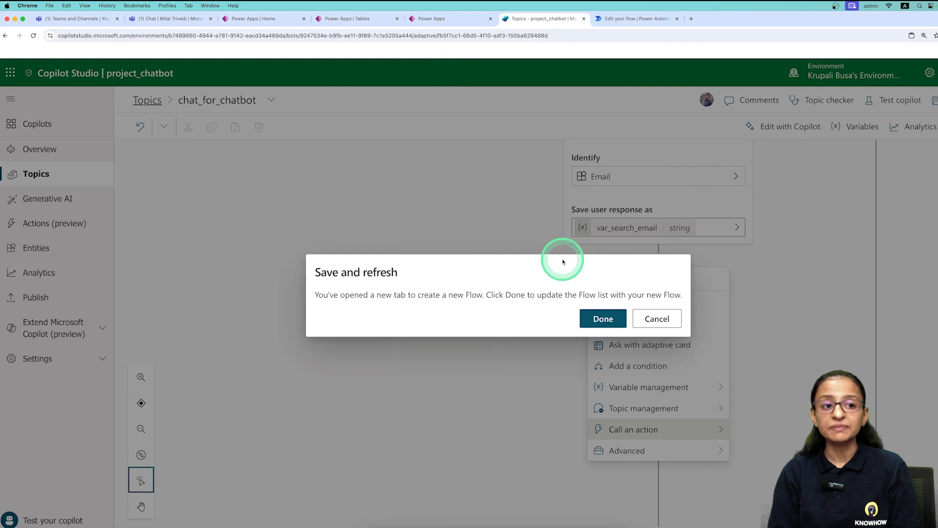
click(628, 19)
click(457, 316)
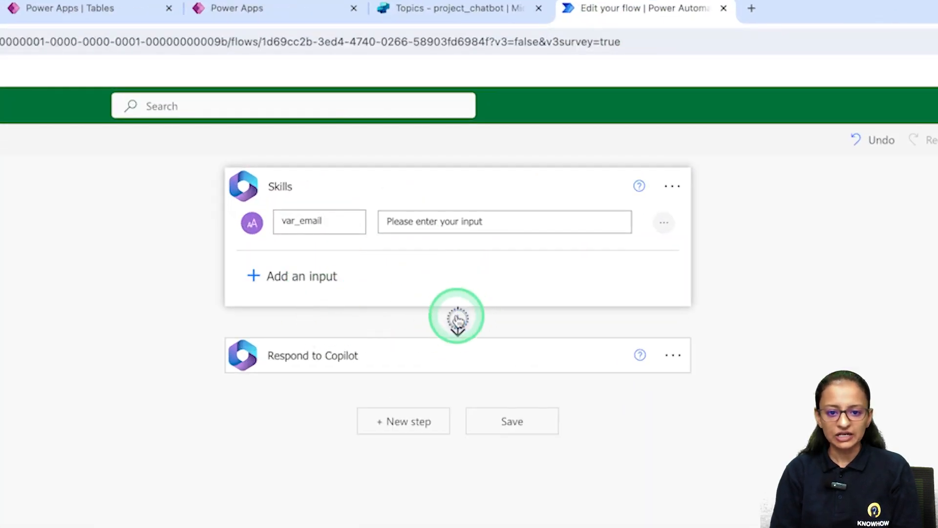
Add a Dataverse List rows action to the flow.
click(460, 345)
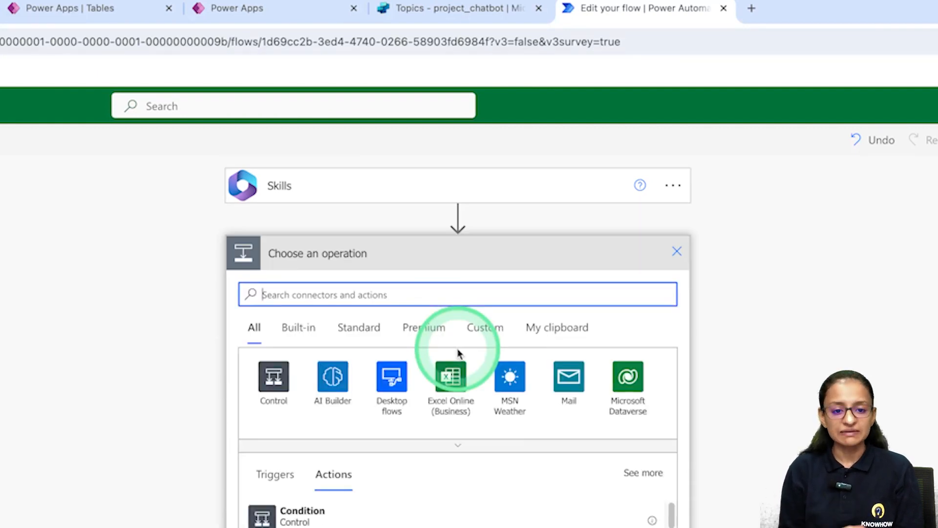
text(list)
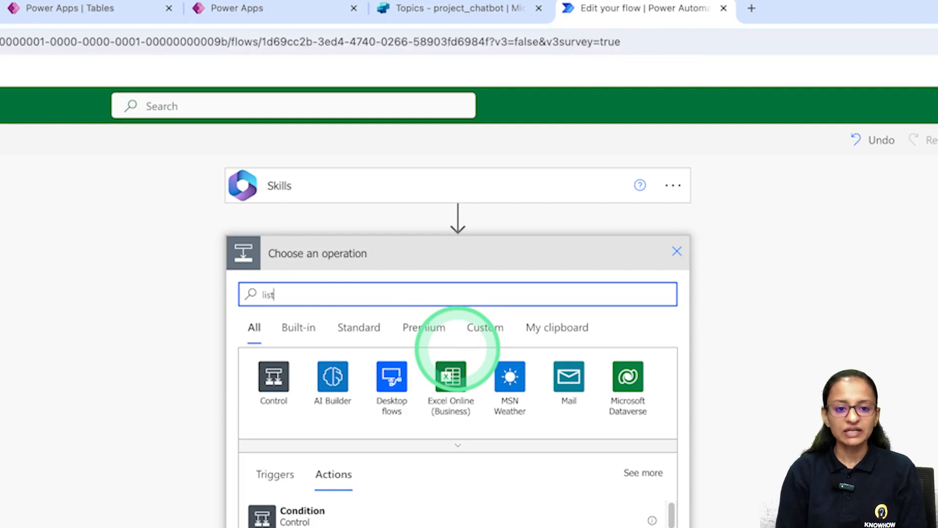
click(384, 527)
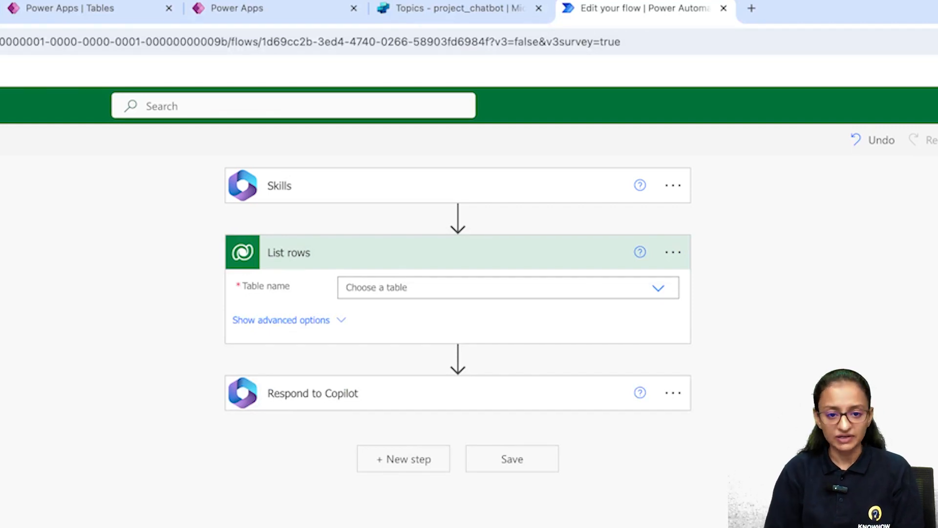
Set List rows to the STUDENT_TBLS table and show its advanced options.
click(656, 289)
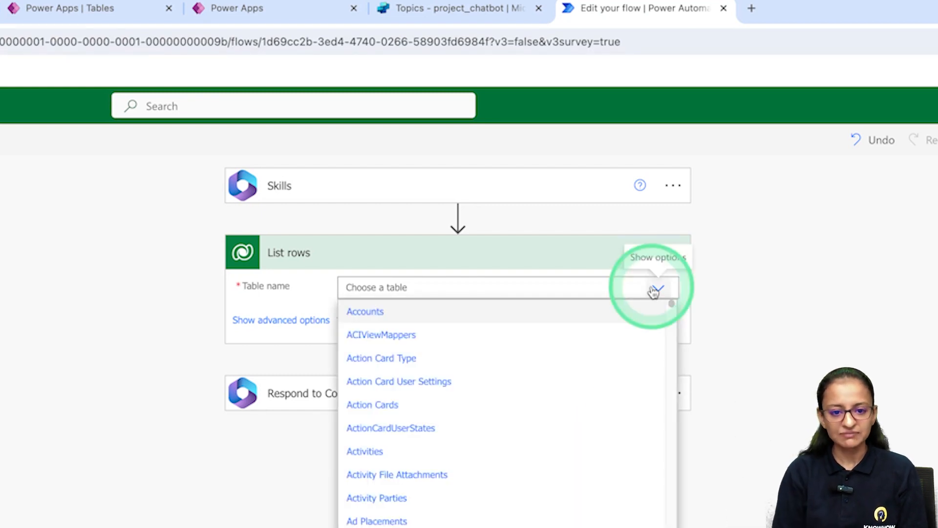
click(427, 284)
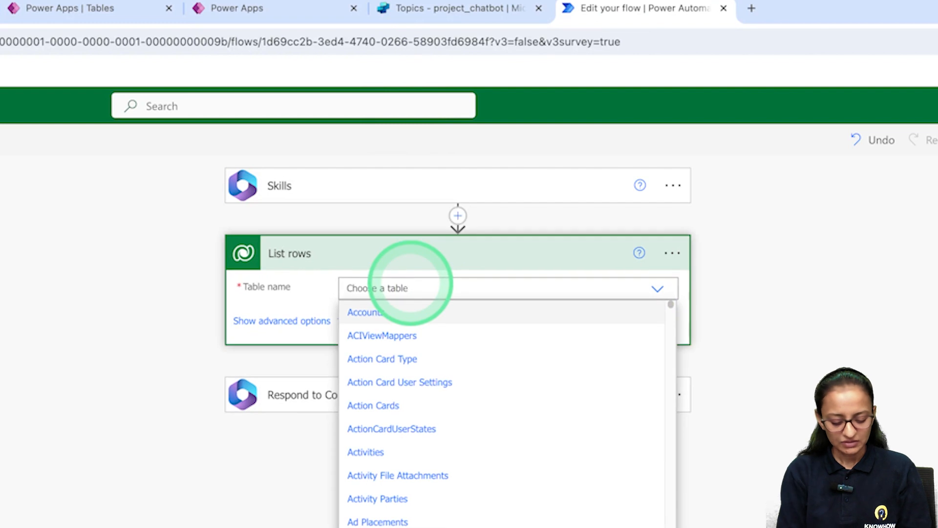
text(stu)
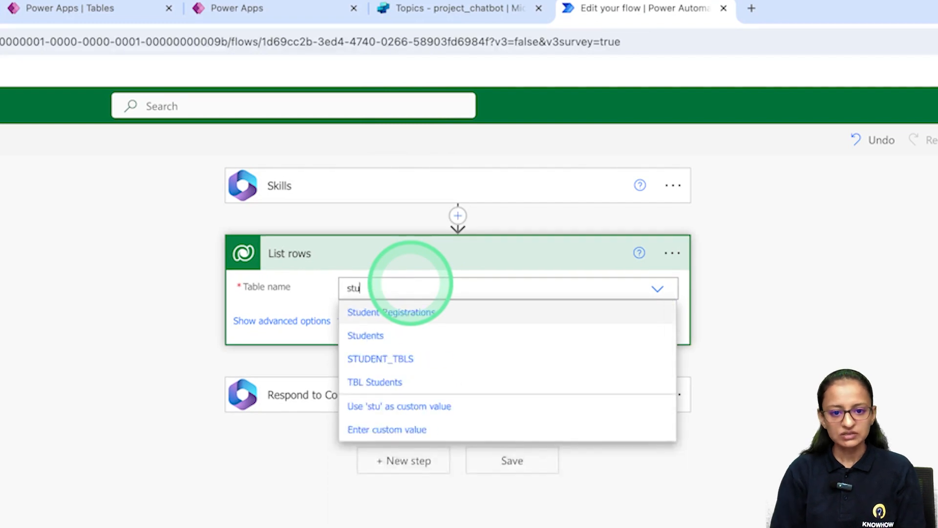
click(405, 356)
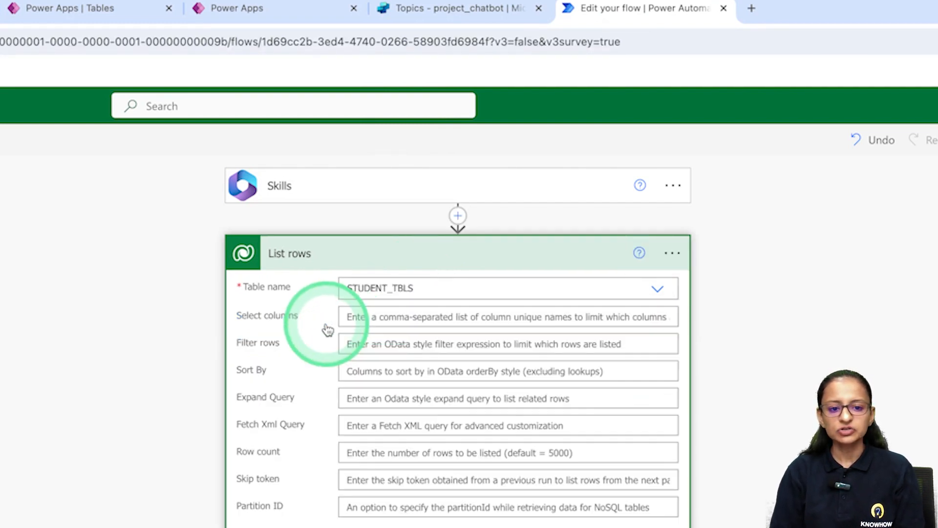
click(325, 322)
Copy the STUDENT_TBLS Email column's logical name cr853_email from Power Apps.
click(372, 239)
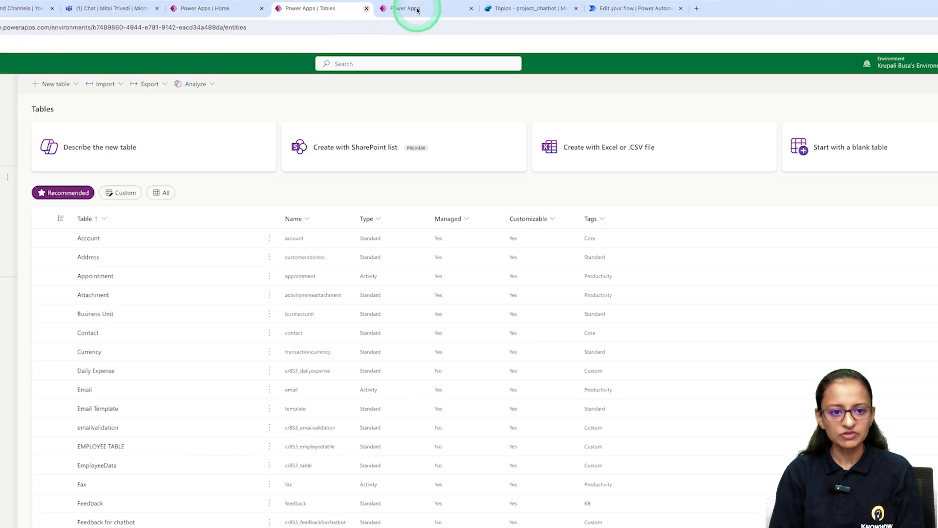
click(377, 1)
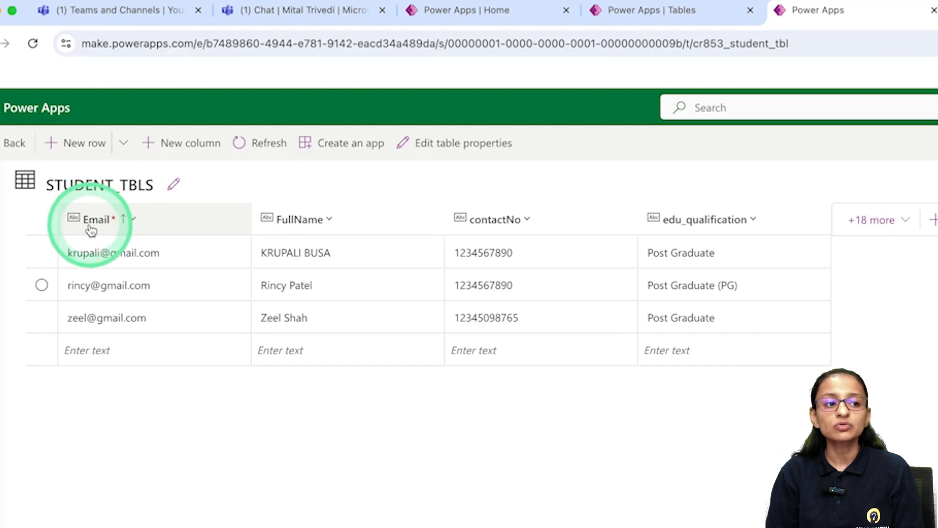
click(96, 224)
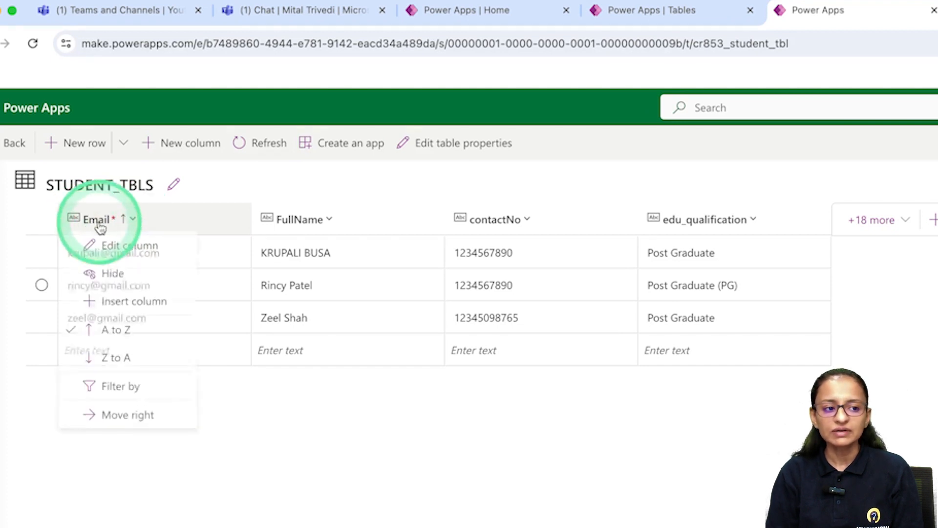
click(111, 249)
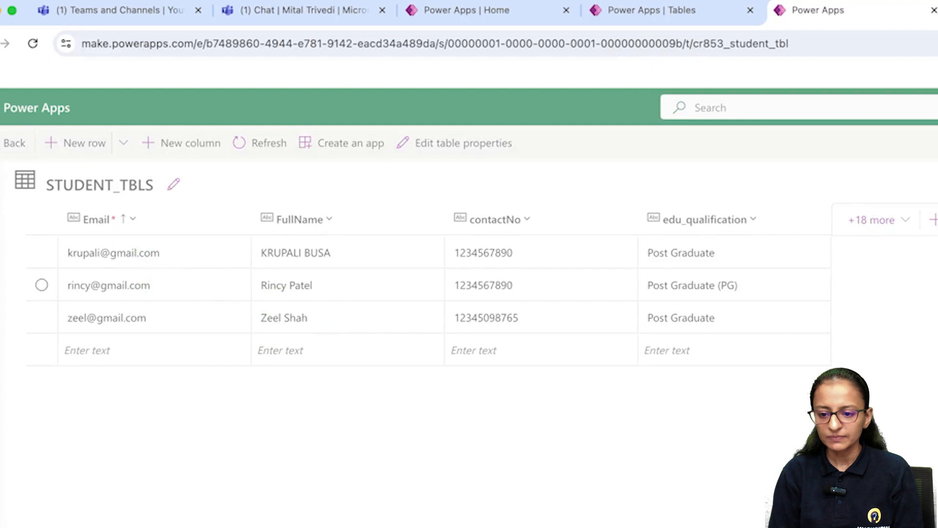
click(623, 264)
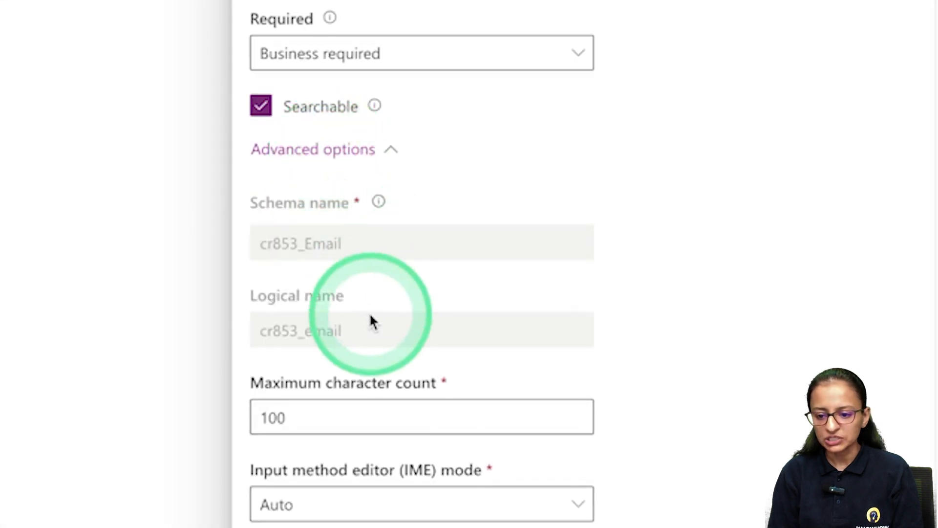
double_click(358, 325)
key(ctrl+c)
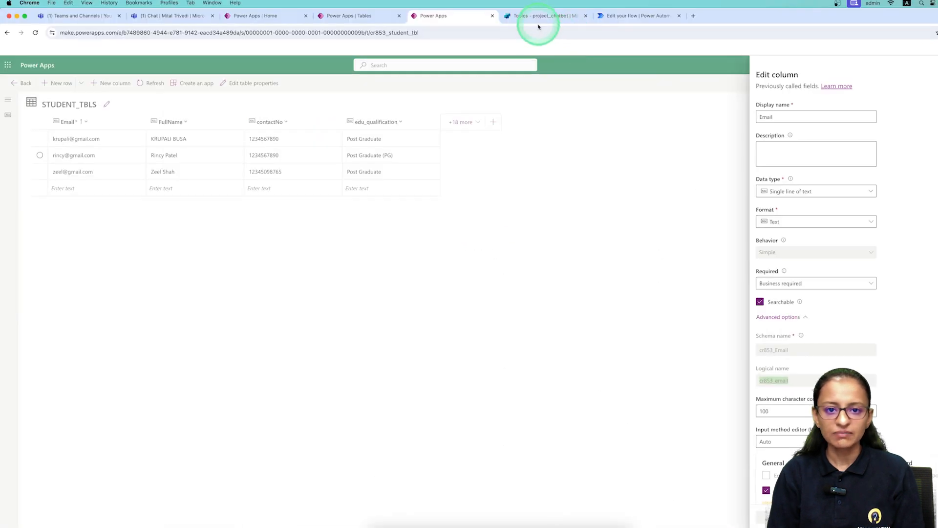
click(539, 20)
click(607, 18)
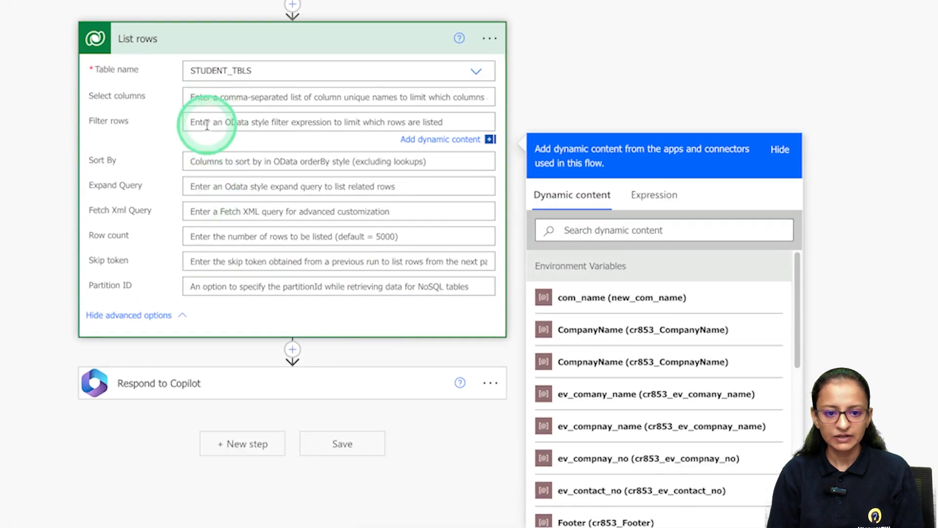
Set Filter rows to cr853_email eq 'var_email' using the Skills input.
click(208, 125)
key(ctrl+v)
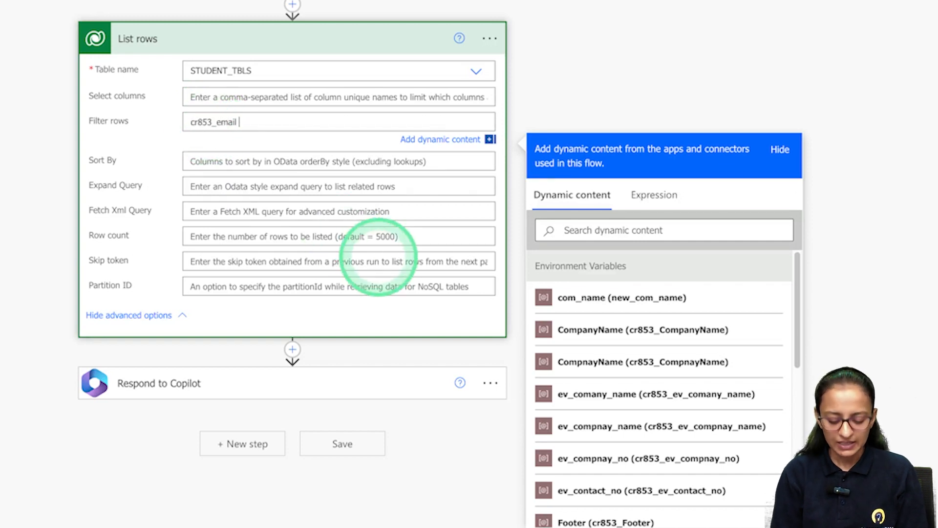
text(eq)
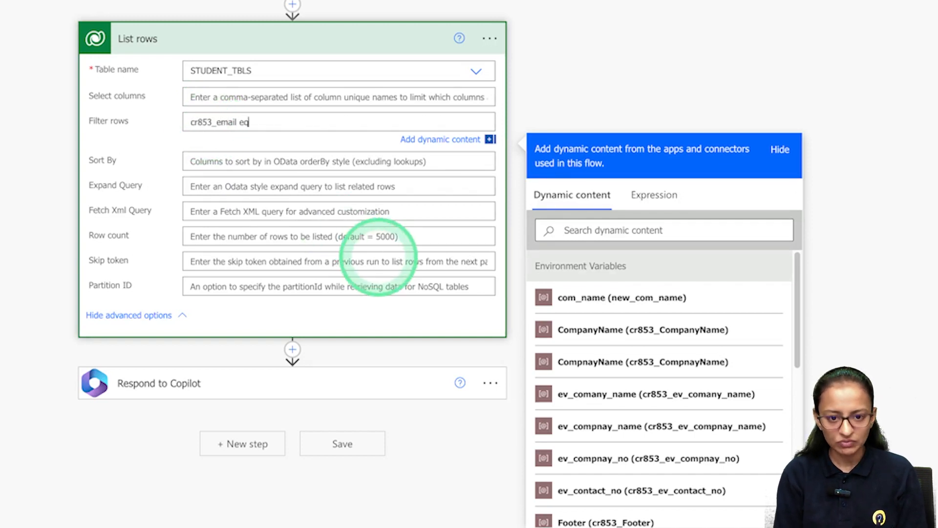
text( ')
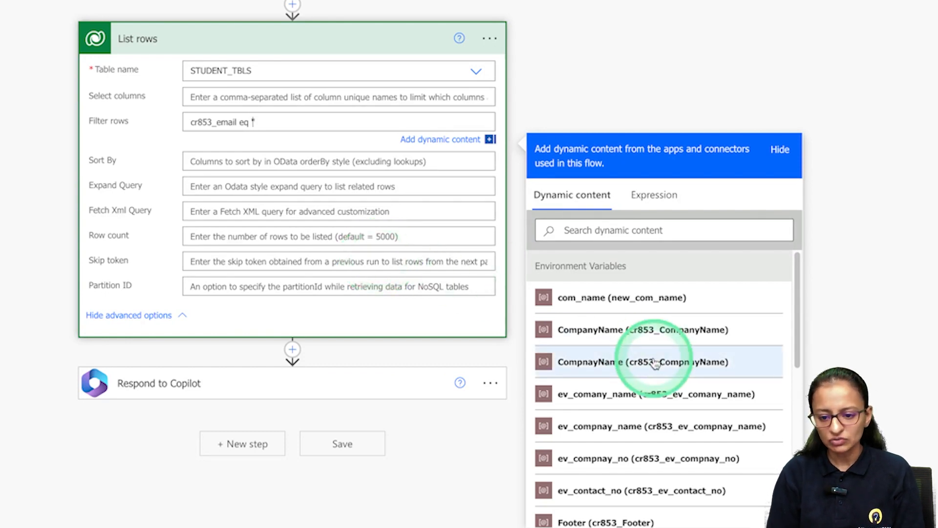
scroll(640, 386, down, 10)
click(577, 514)
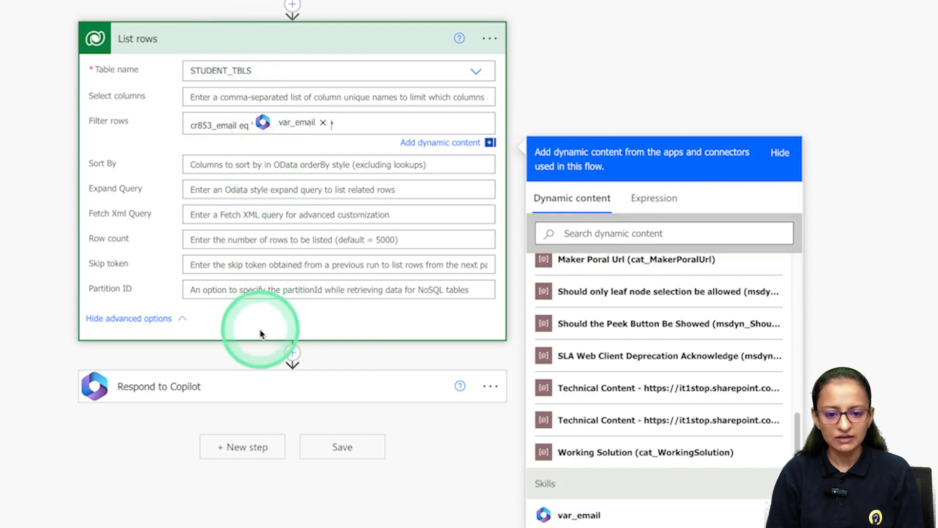
click(292, 353)
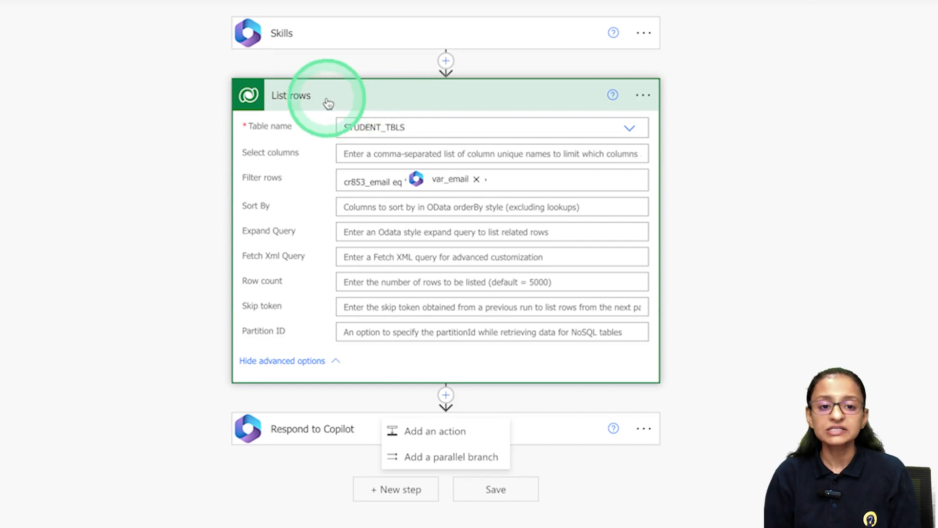
Add a Compose action after List rows.
click(442, 430)
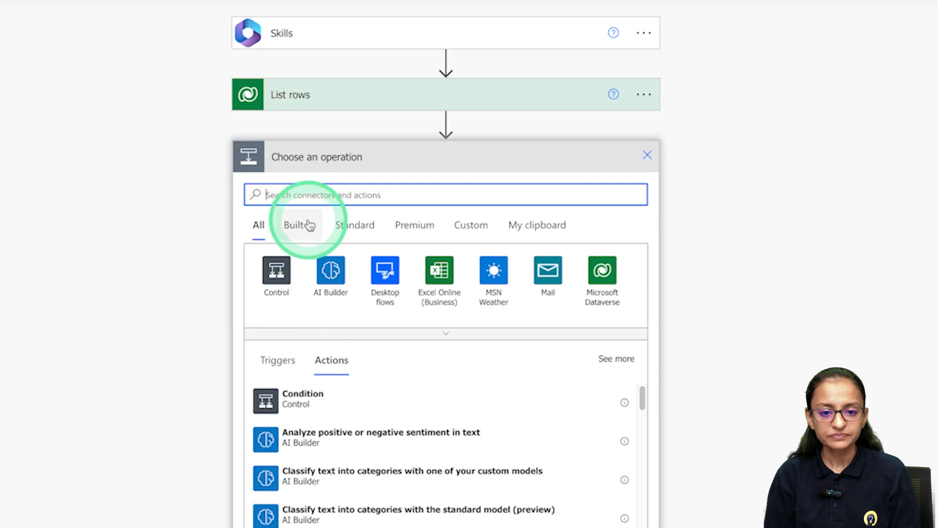
text(comp)
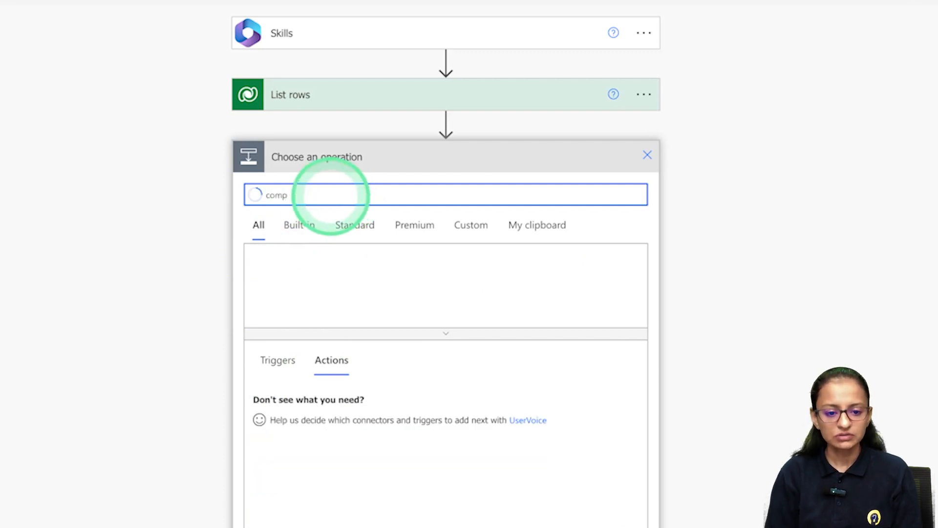
text(ose)
click(298, 408)
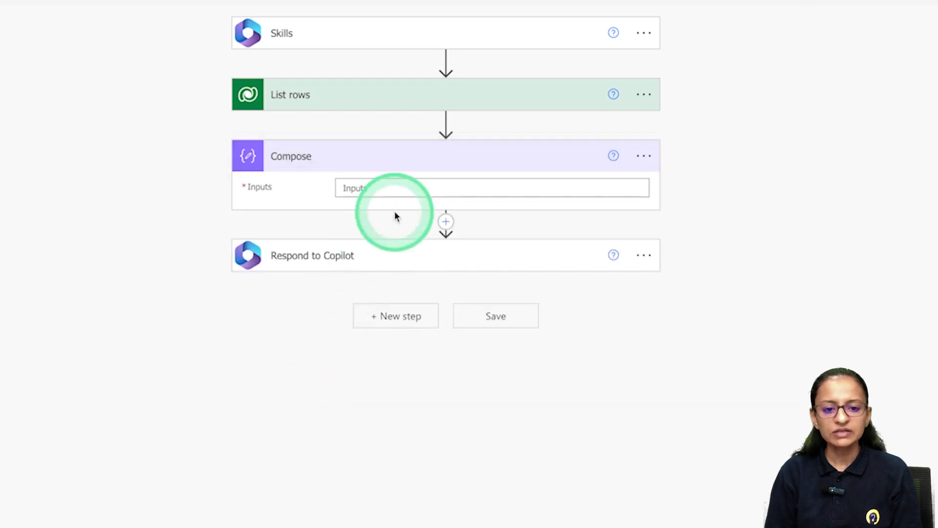
Set the Compose input to length() of the List rows value and save the flow.
click(414, 188)
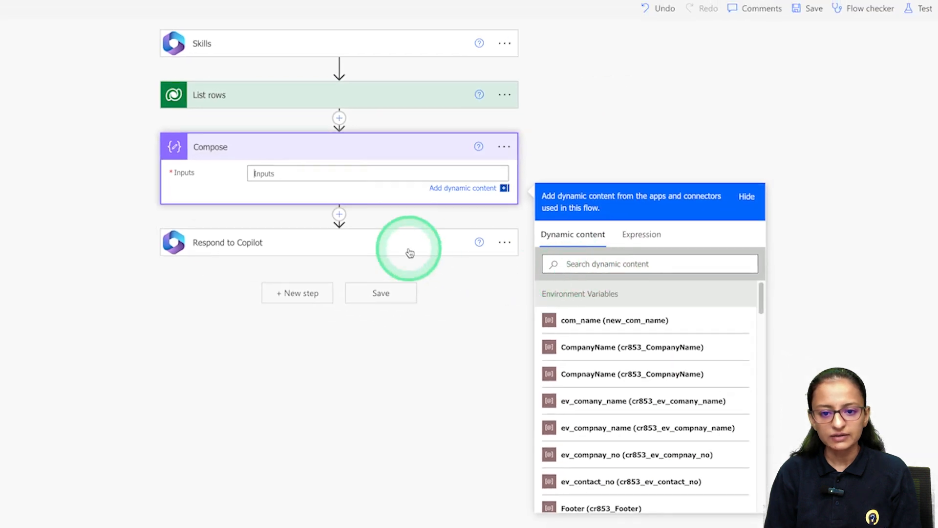
click(641, 235)
click(572, 271)
text(leng)
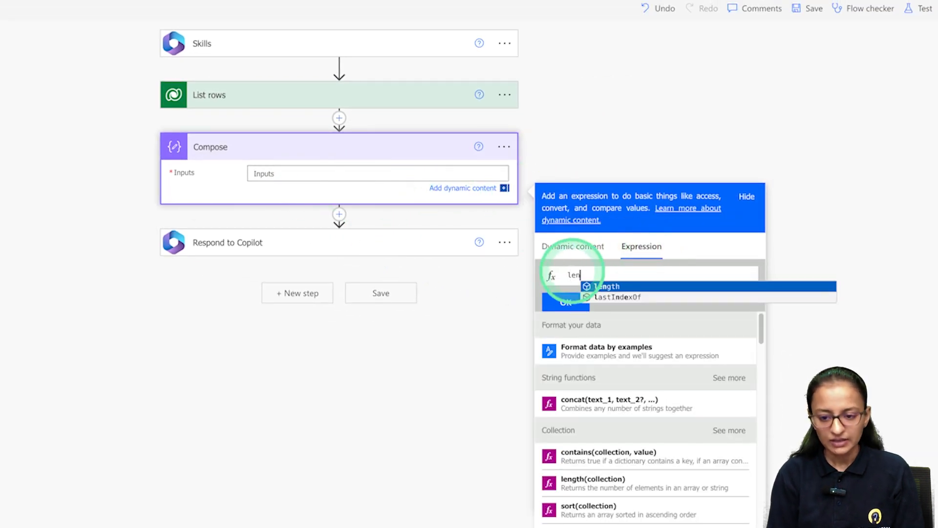
click(586, 287)
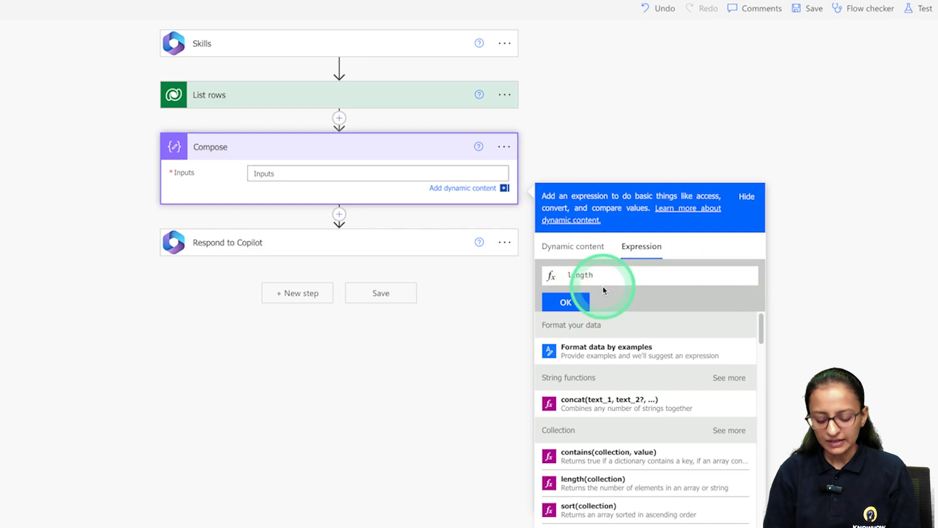
text(()
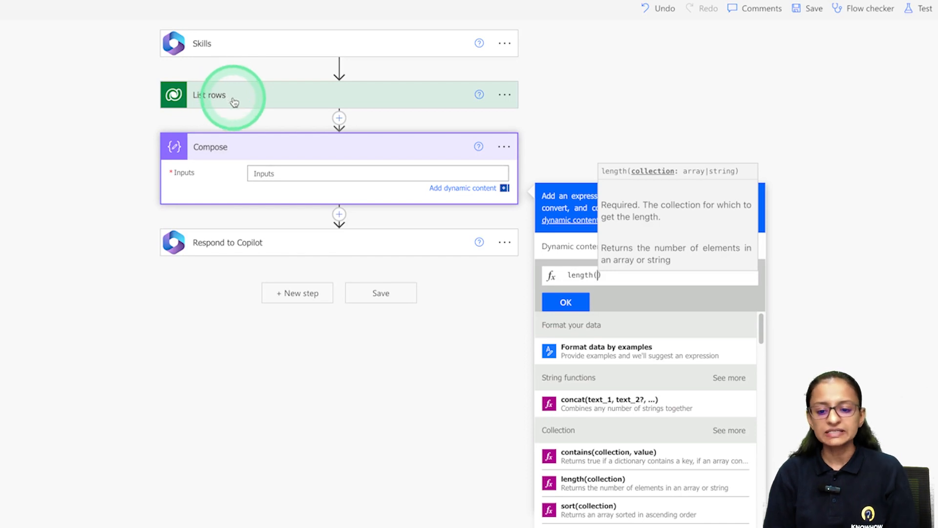
click(570, 247)
scroll(663, 459, down, 10)
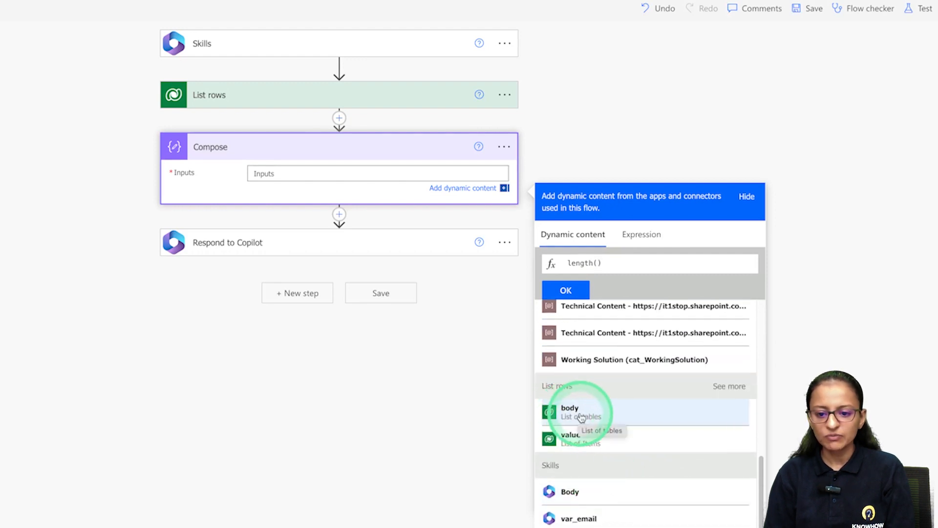
click(586, 442)
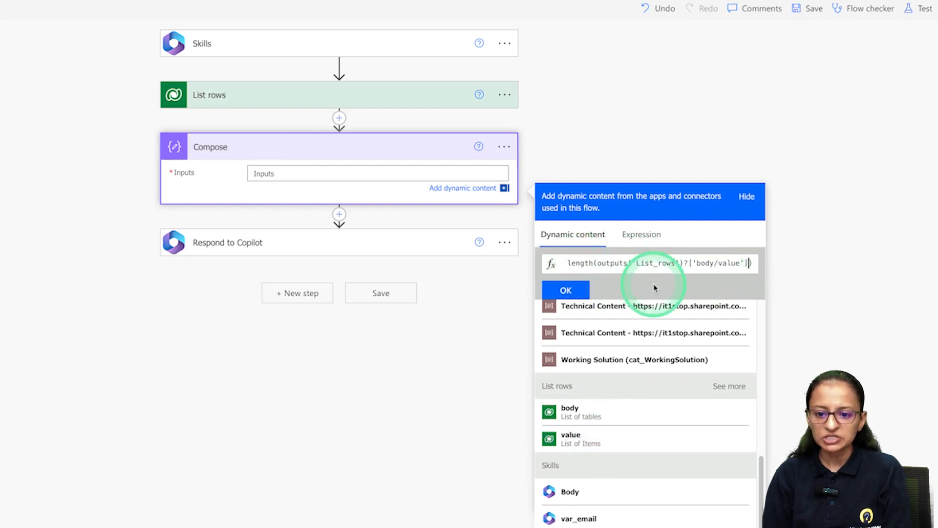
click(568, 290)
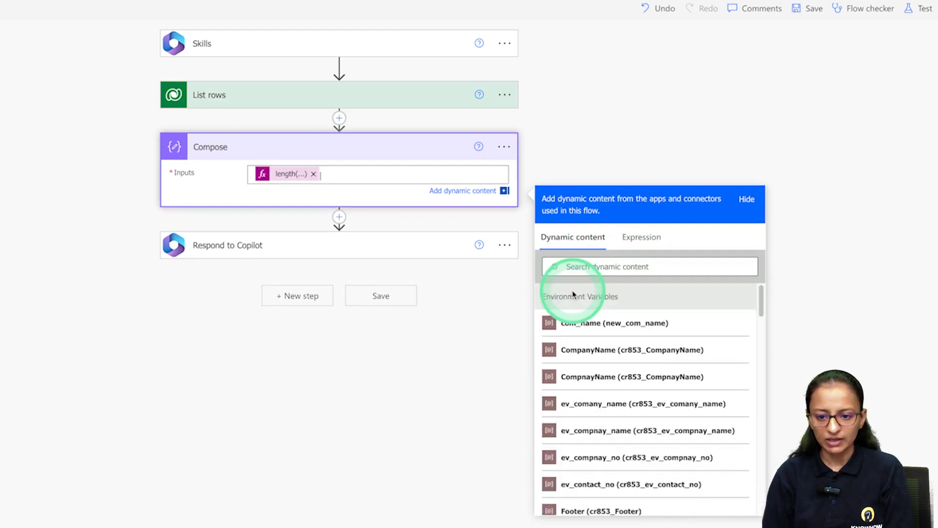
click(556, 159)
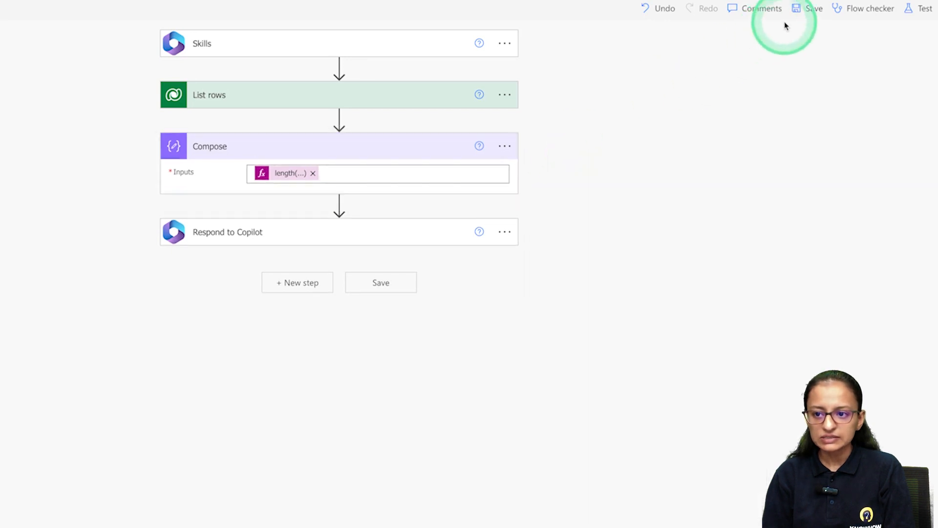
click(808, 10)
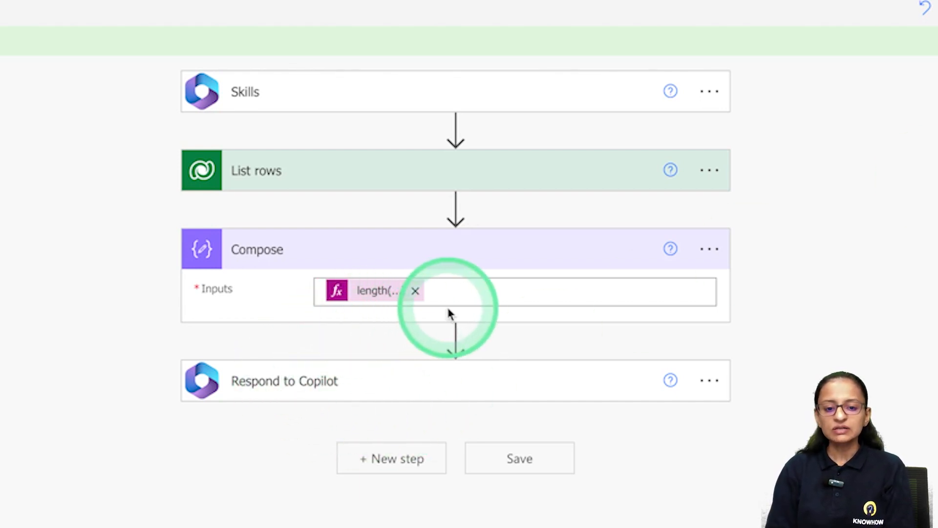
mouse_move(457, 329)
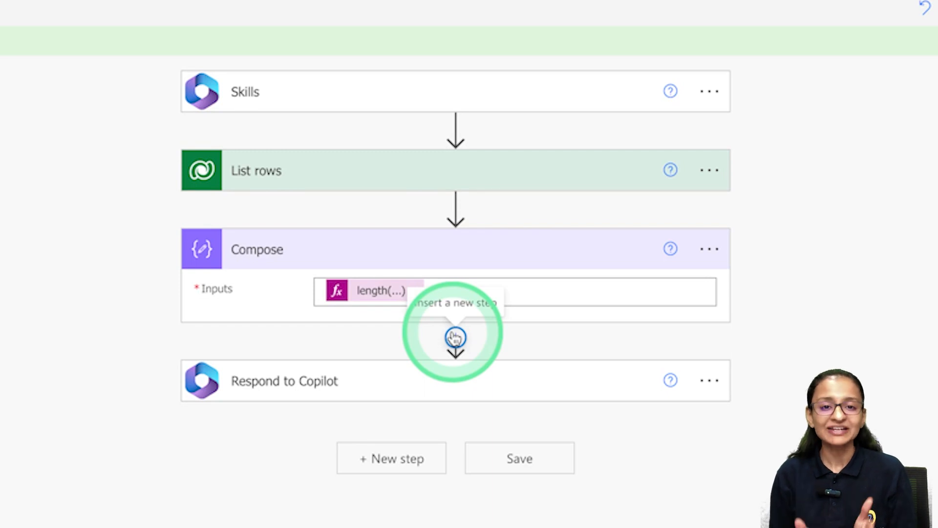
Add a Condition step after Compose.
click(455, 337)
click(450, 375)
click(448, 423)
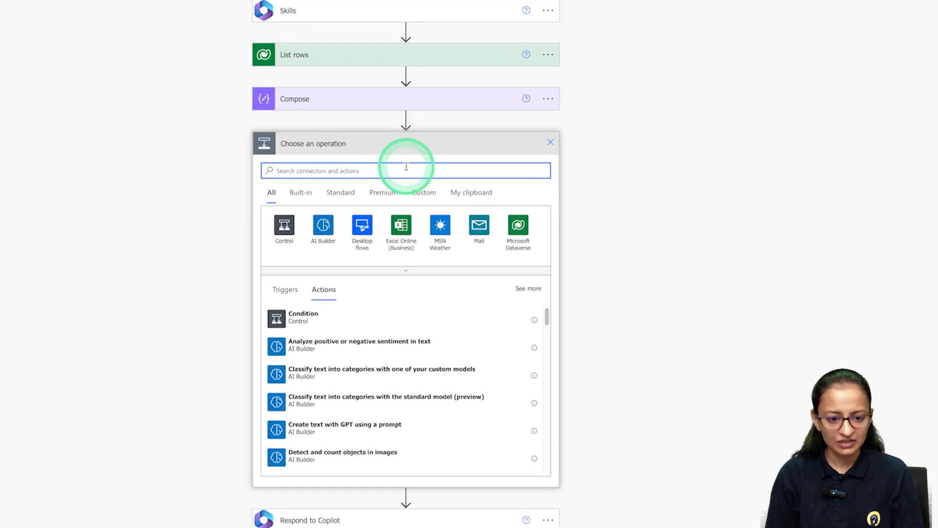
text(condition)
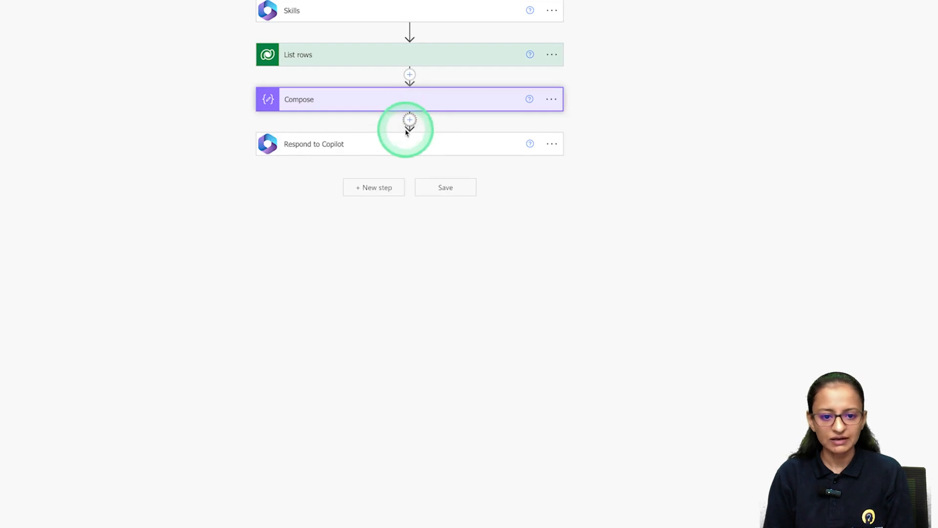
click(406, 131)
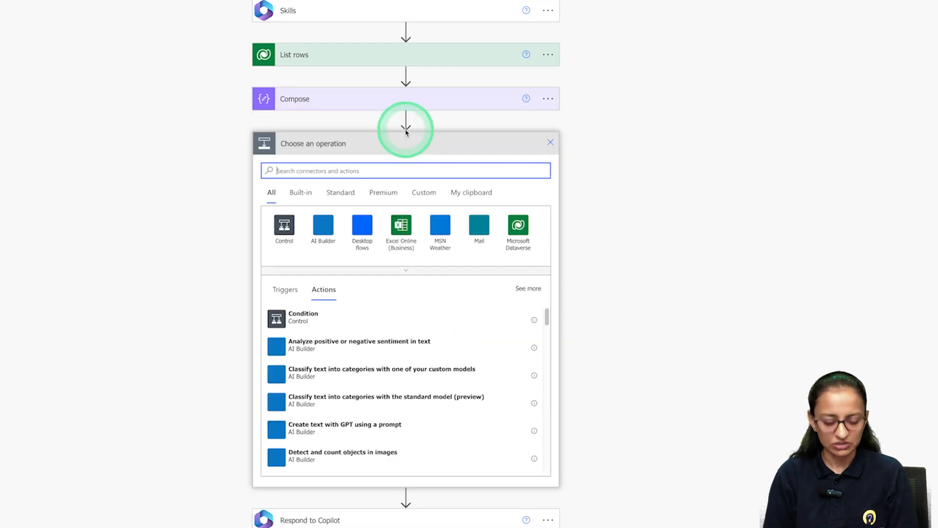
text(condition)
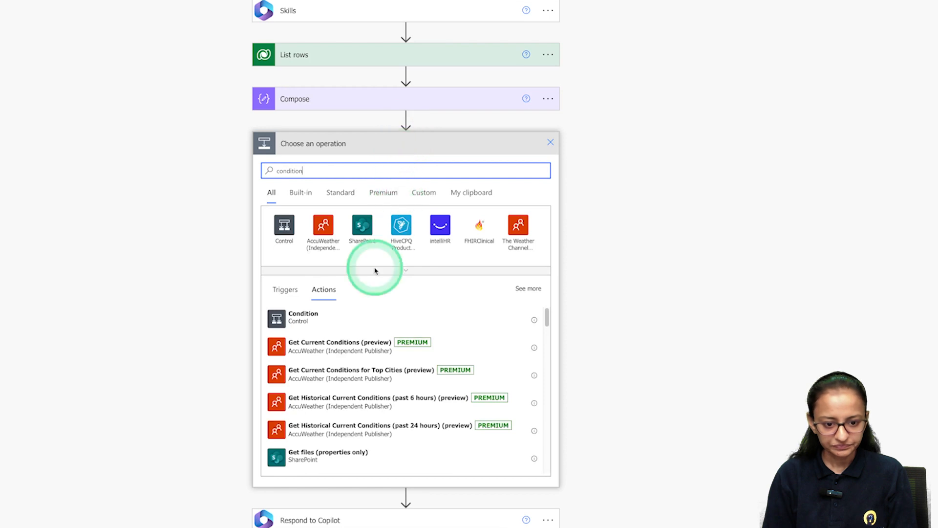
click(278, 316)
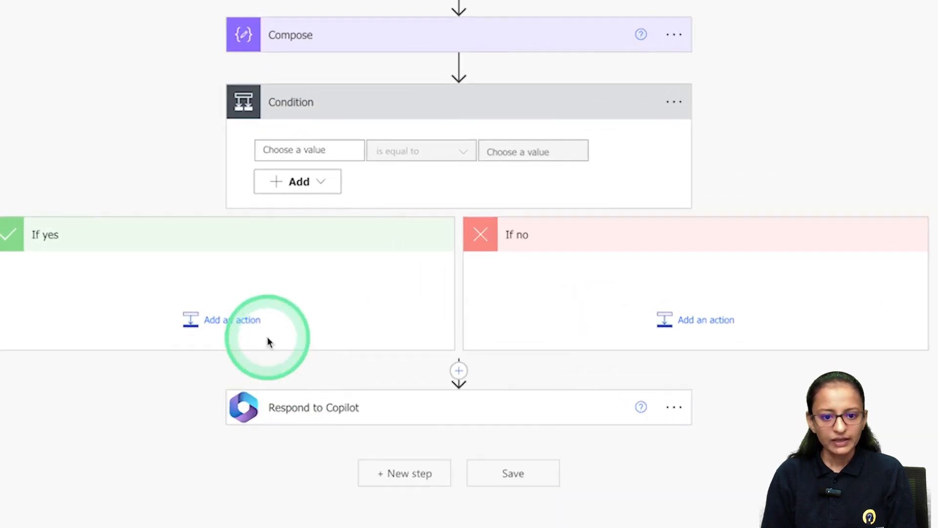
Make the condition test whether Compose Outputs is equal to 0.
click(328, 151)
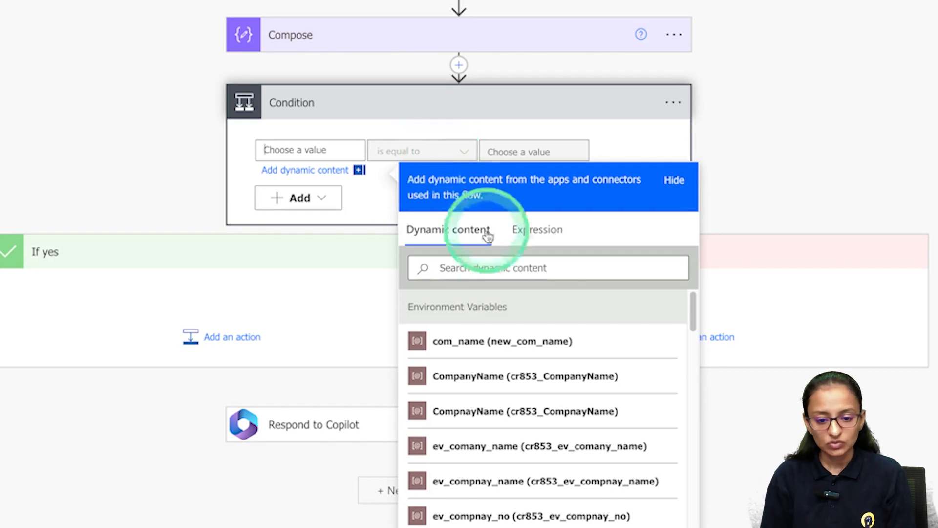
scroll(566, 398, down, 5)
scroll(532, 420, down, 10)
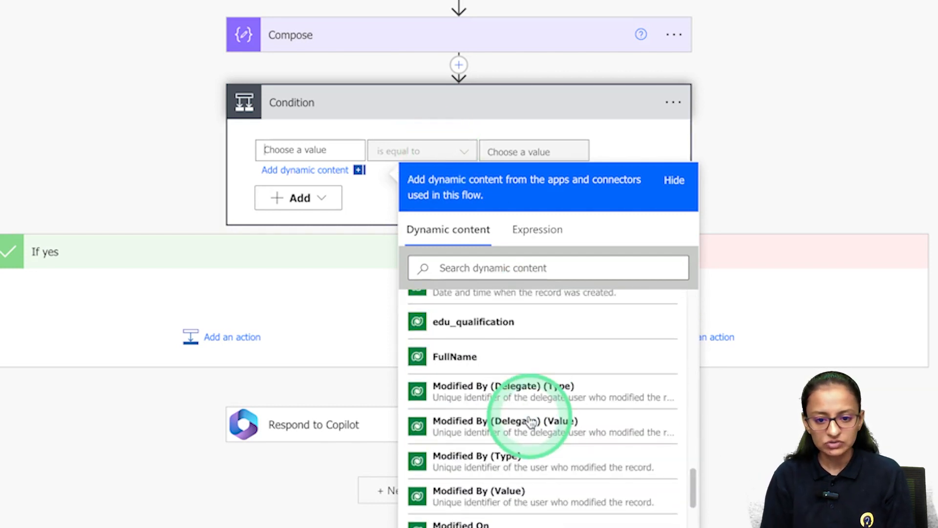
click(557, 231)
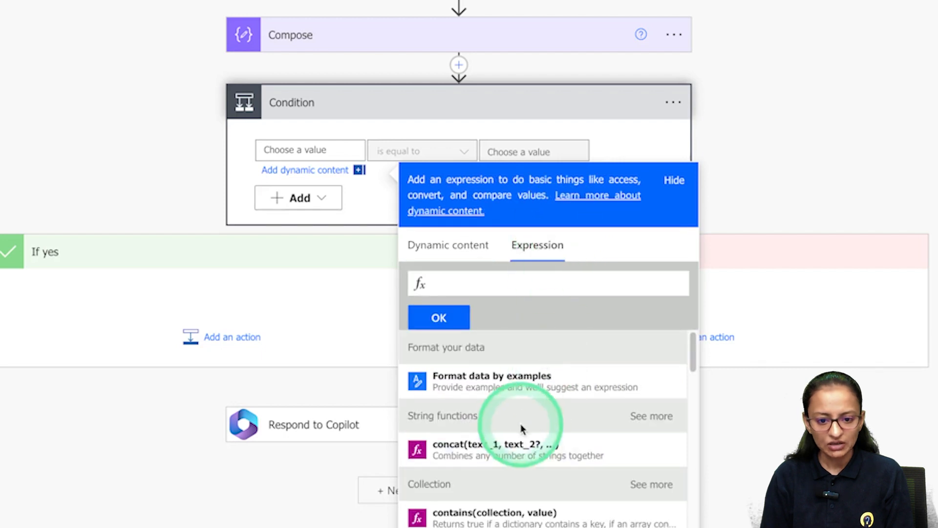
scroll(498, 502, down, 5)
scroll(562, 522, down, 15)
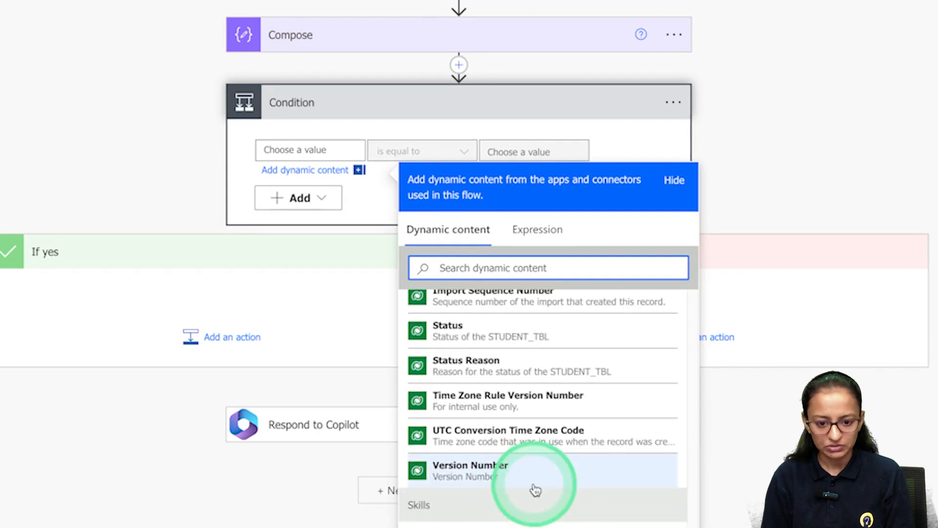
scroll(534, 484, up, 10)
scroll(534, 482, up, 2)
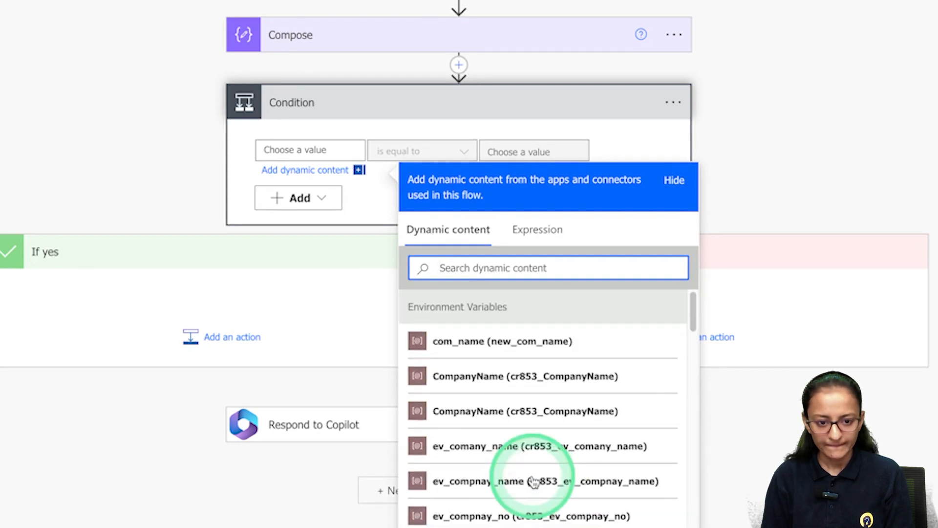
scroll(461, 388, down, 5)
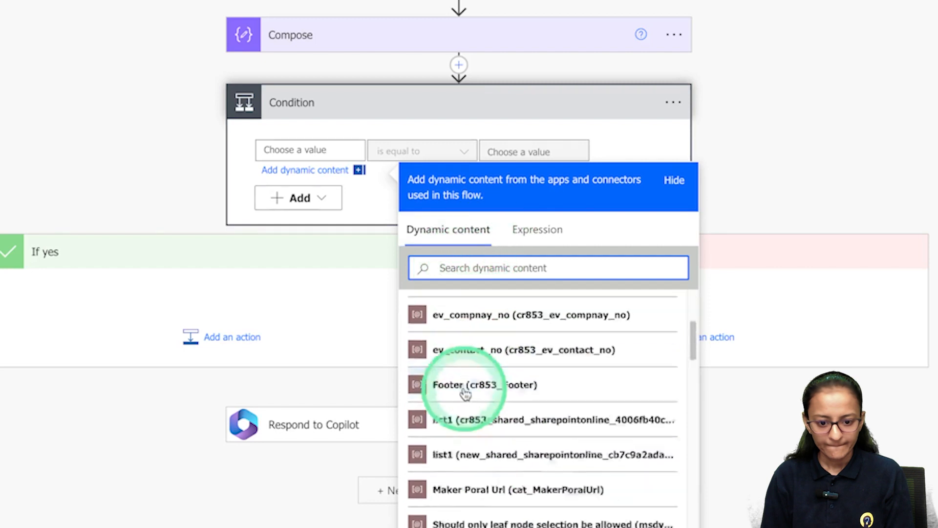
click(452, 485)
click(514, 150)
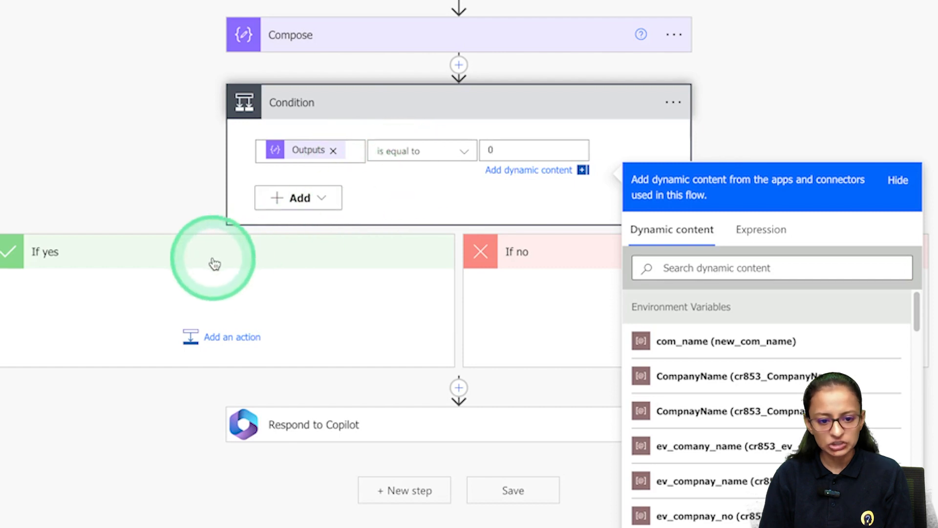
click(218, 336)
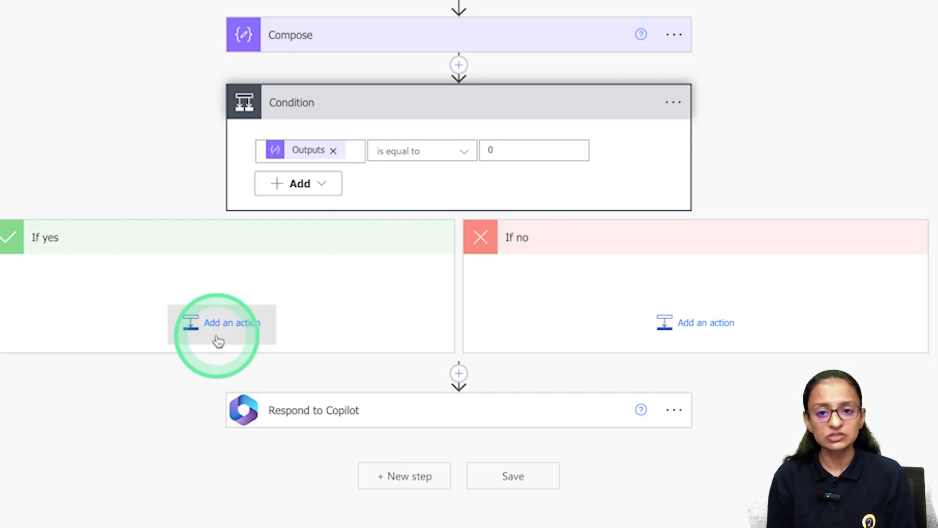
Add a Respond to Copilot action in the If yes branch.
click(218, 342)
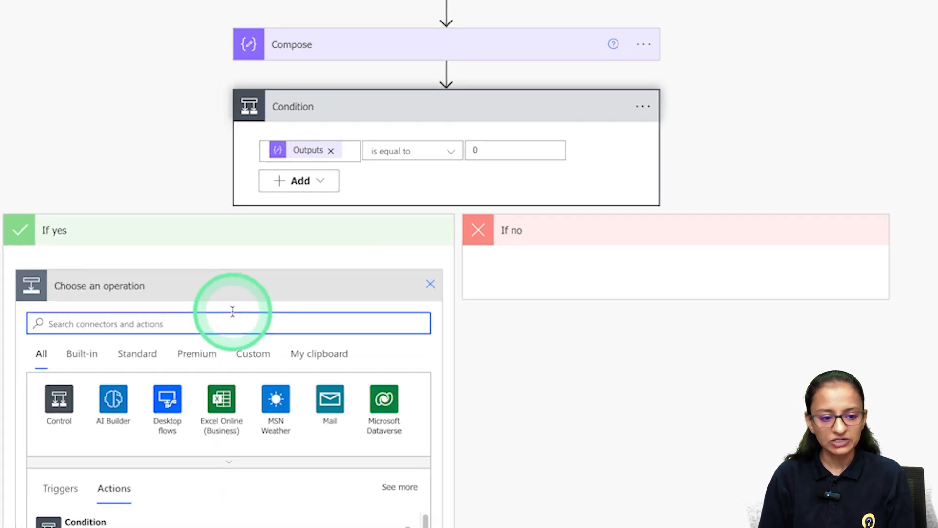
text(respond)
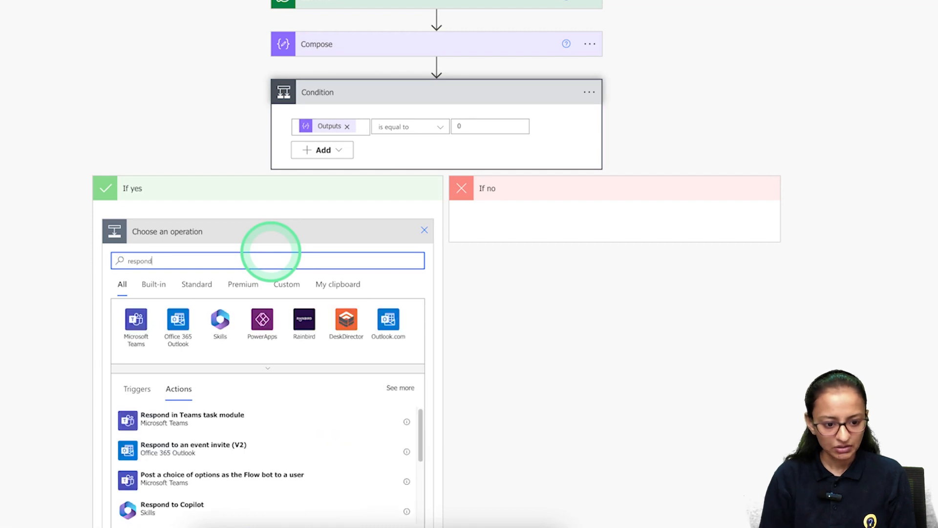
click(168, 511)
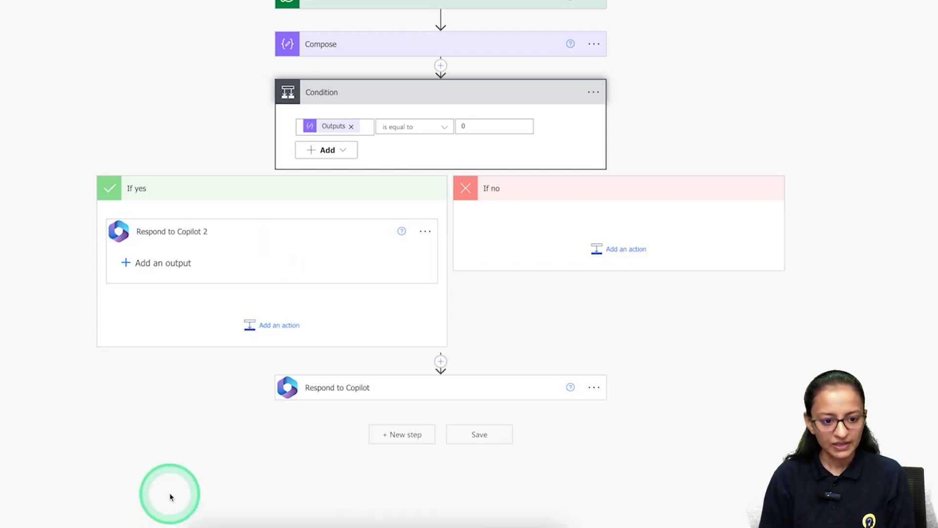
Give the response a number output var_reply with value 0.
click(180, 262)
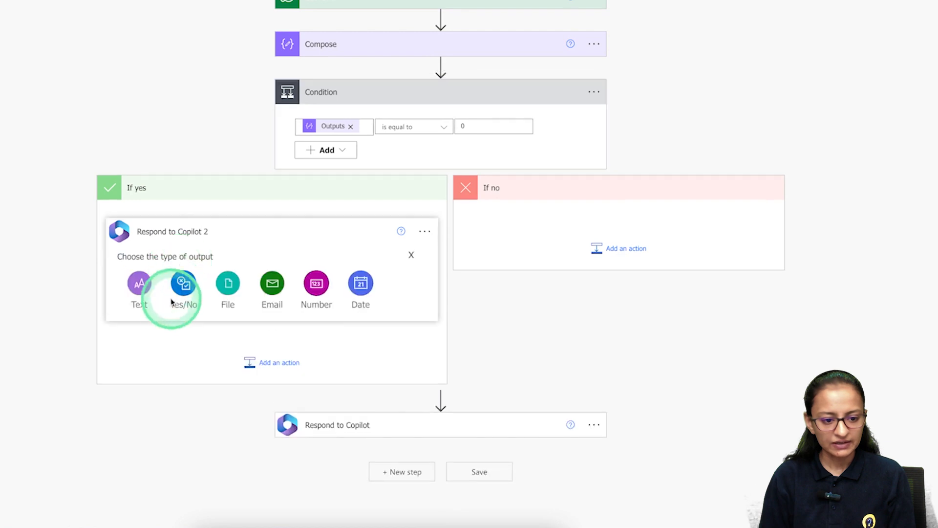
click(315, 289)
click(166, 256)
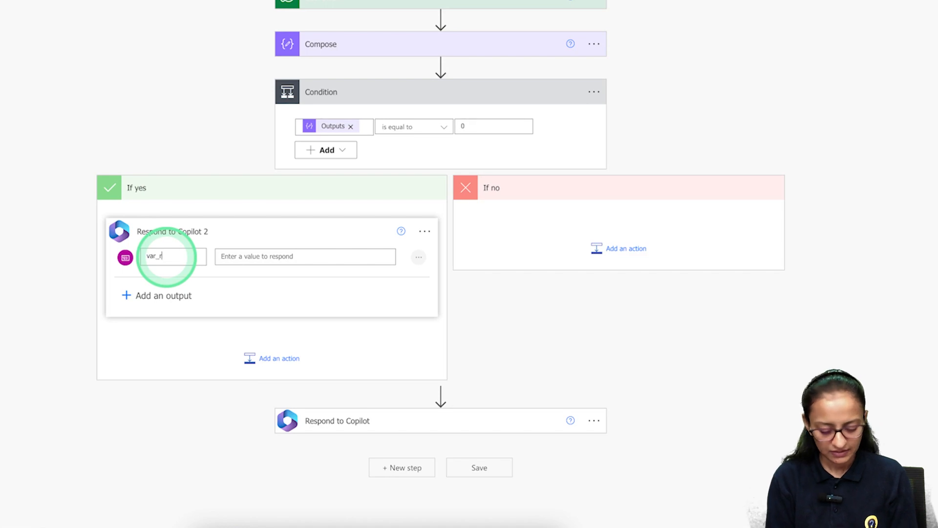
click(227, 259)
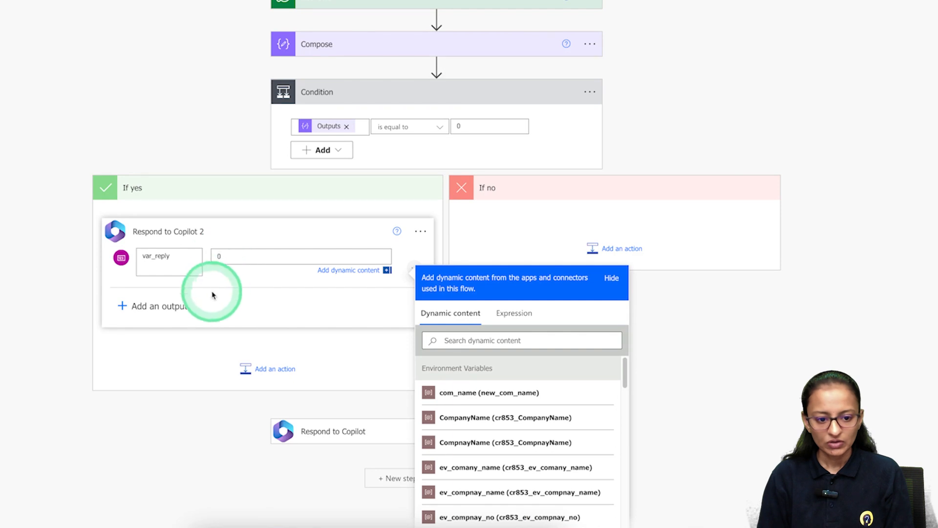
click(72, 321)
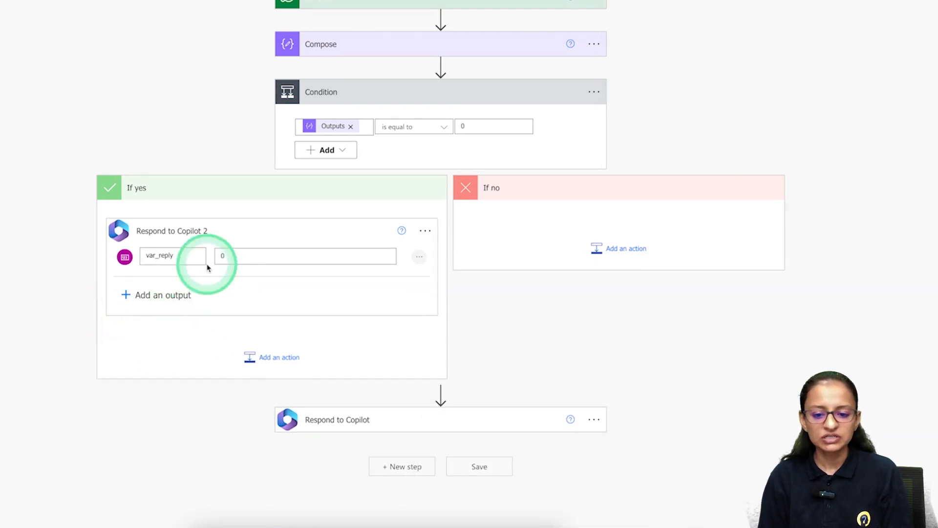
Make the If no branch respond to Copilot with number output var_reply = 1, then save the flow.
click(632, 252)
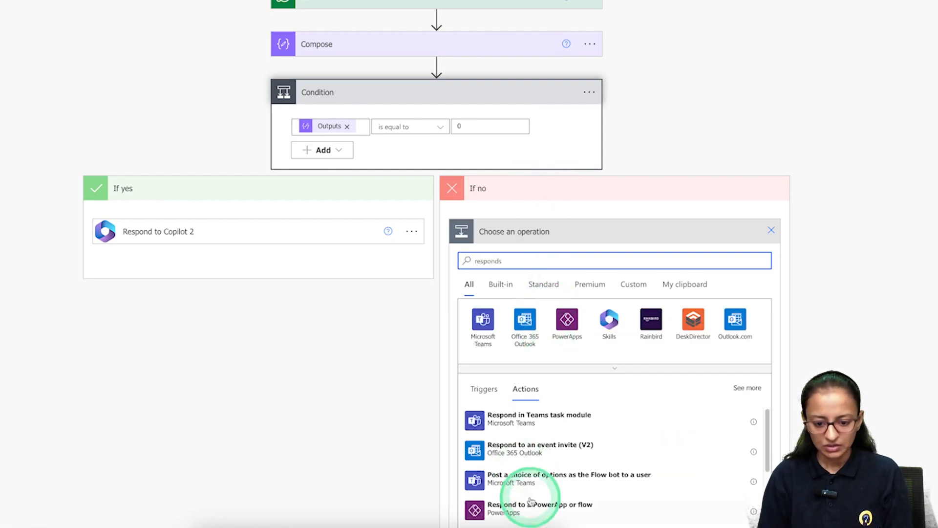
scroll(521, 461, down, 1)
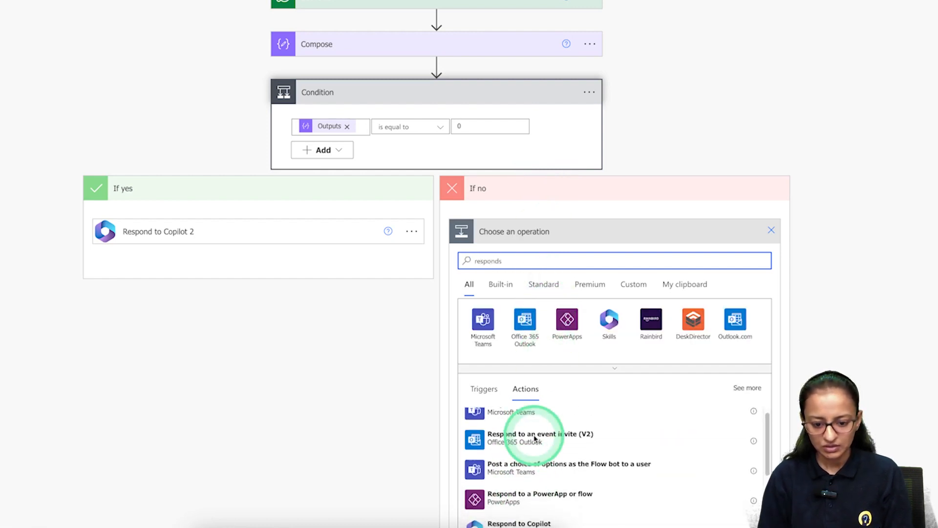
click(544, 514)
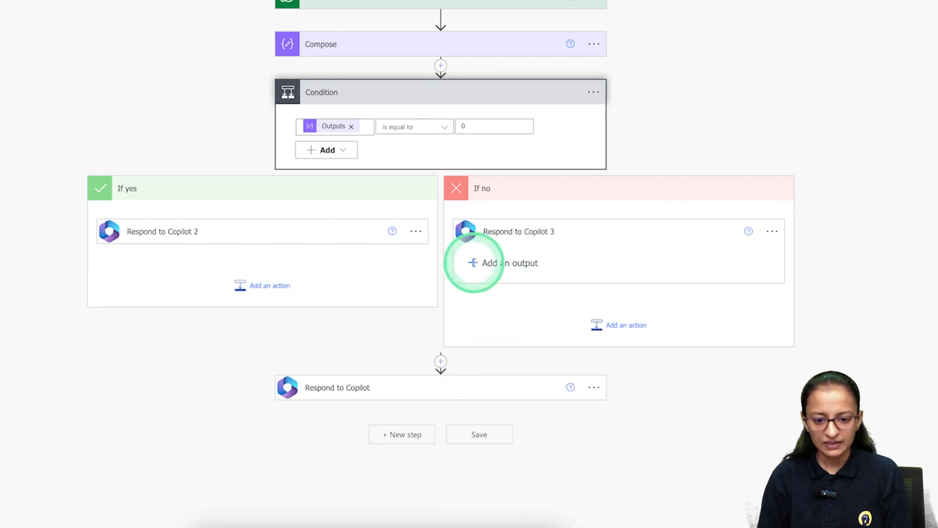
click(475, 266)
click(662, 282)
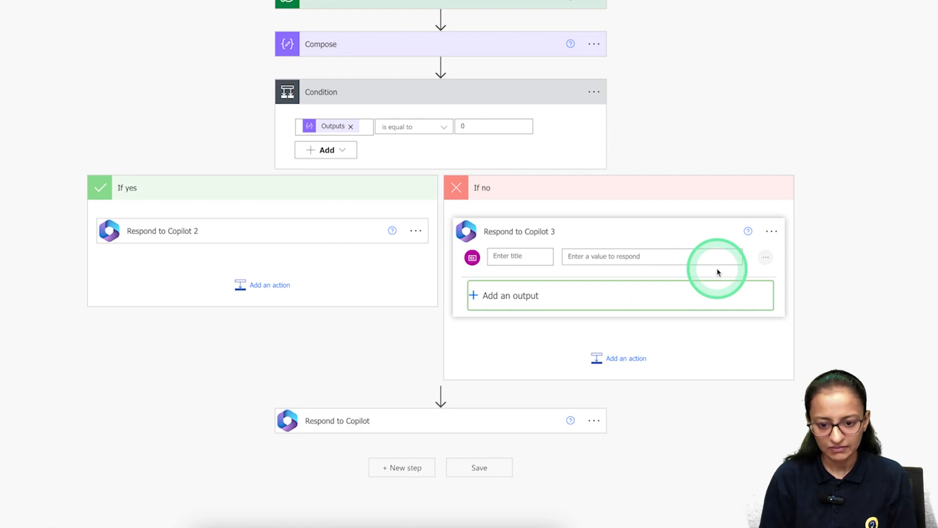
click(522, 264)
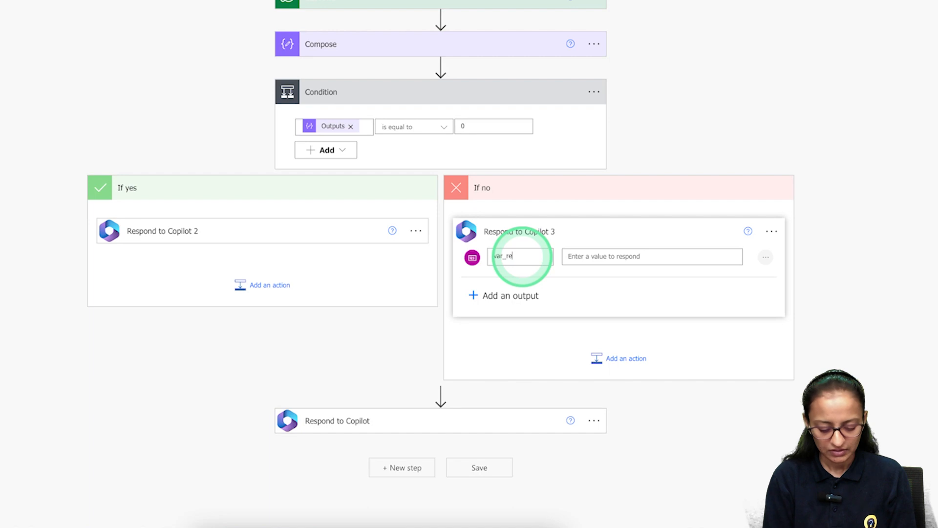
click(603, 256)
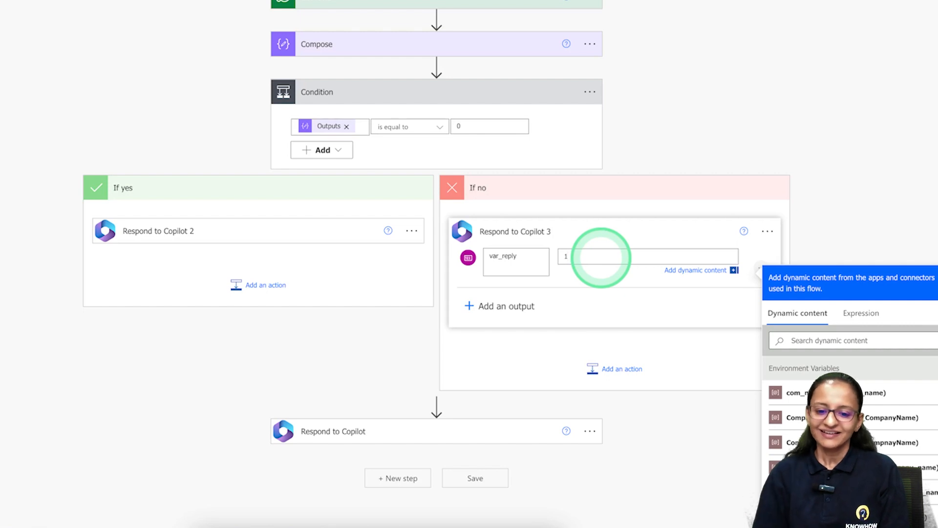
click(876, 206)
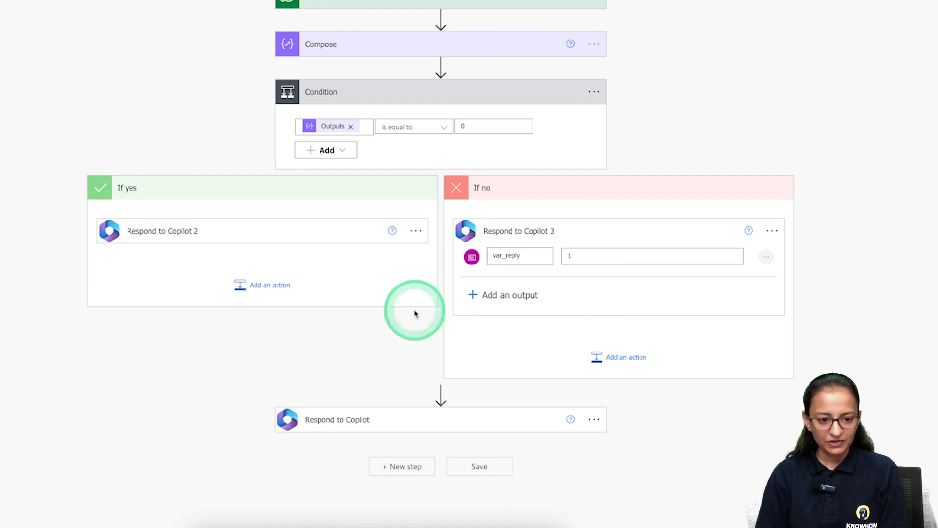
click(279, 231)
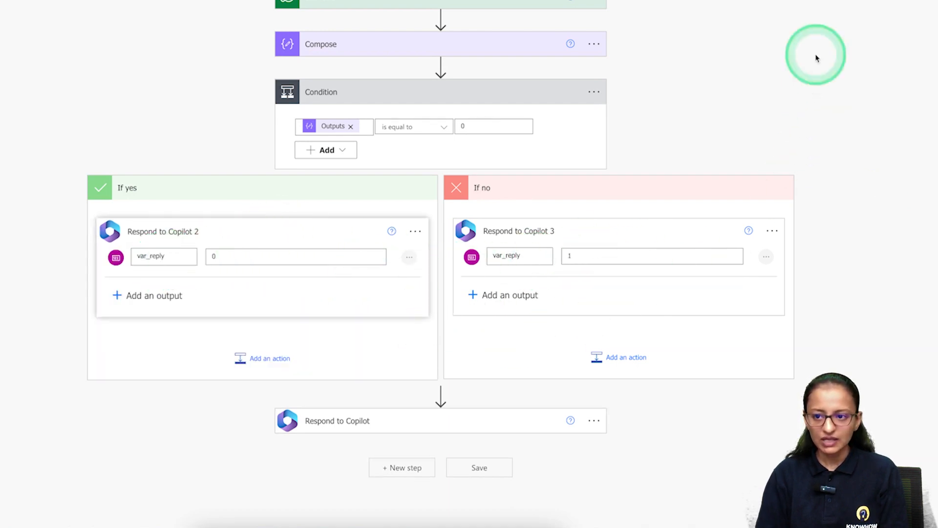
click(796, 84)
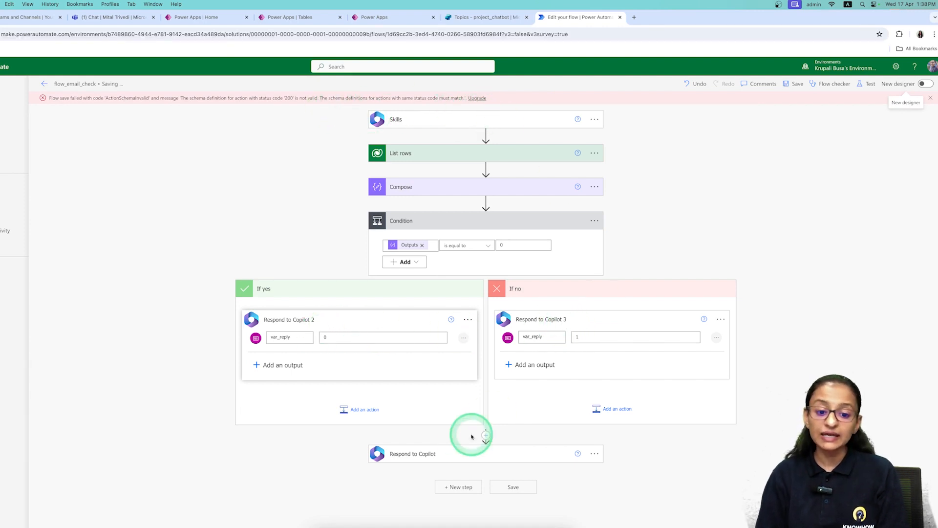
Delete the trailing Respond to Copilot step below the condition and save the flow.
right_click(374, 416)
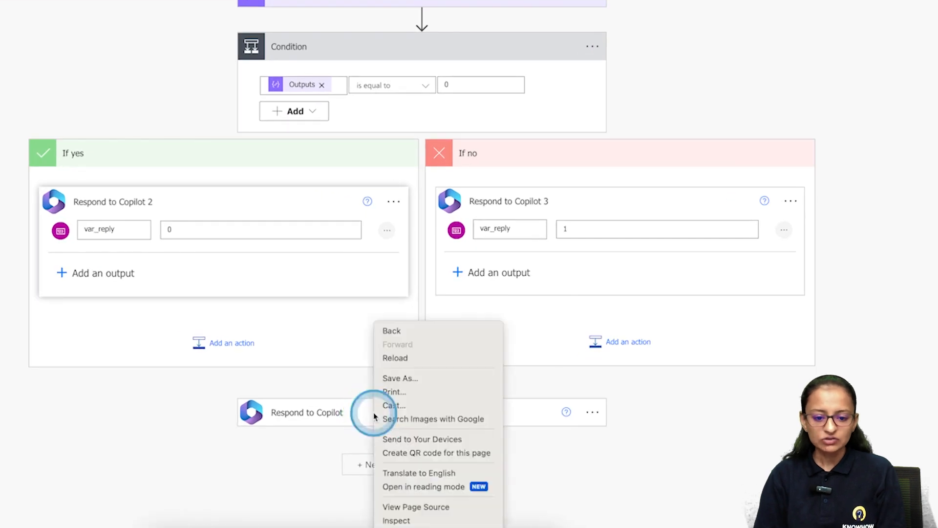
click(592, 415)
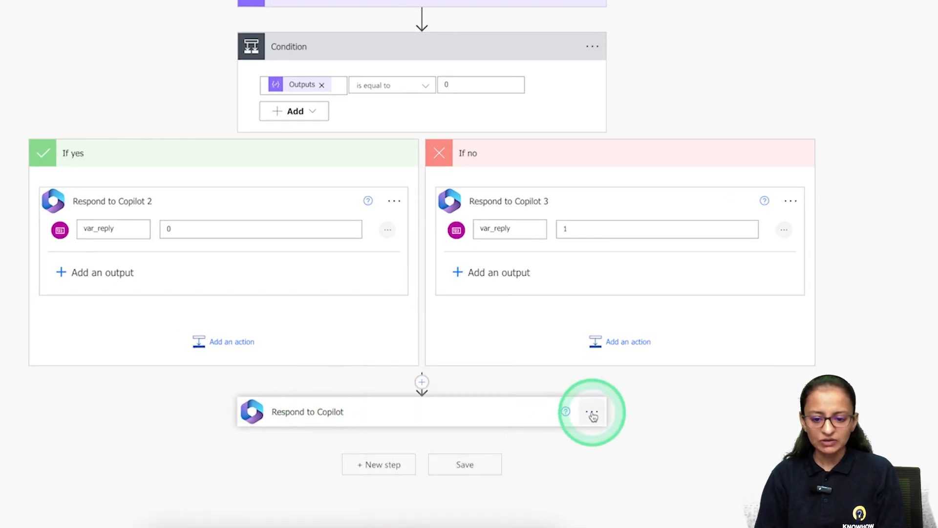
click(592, 414)
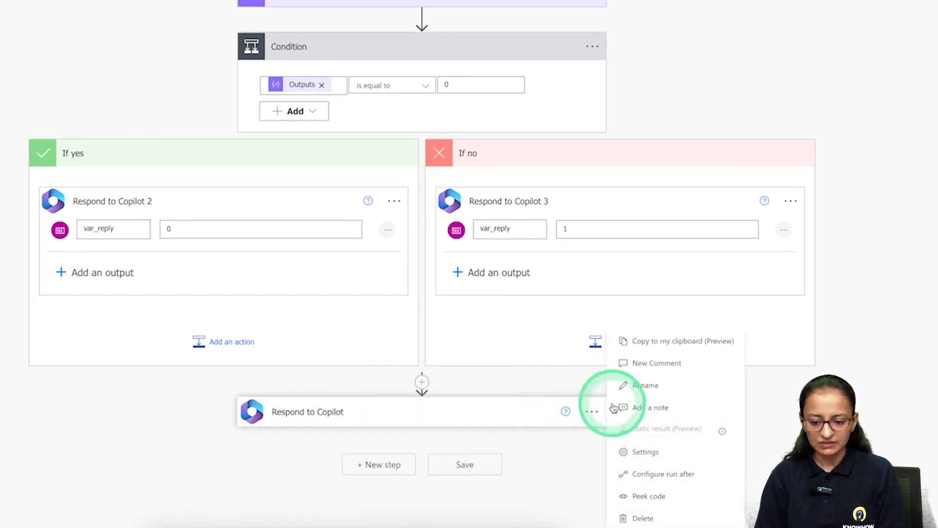
click(630, 517)
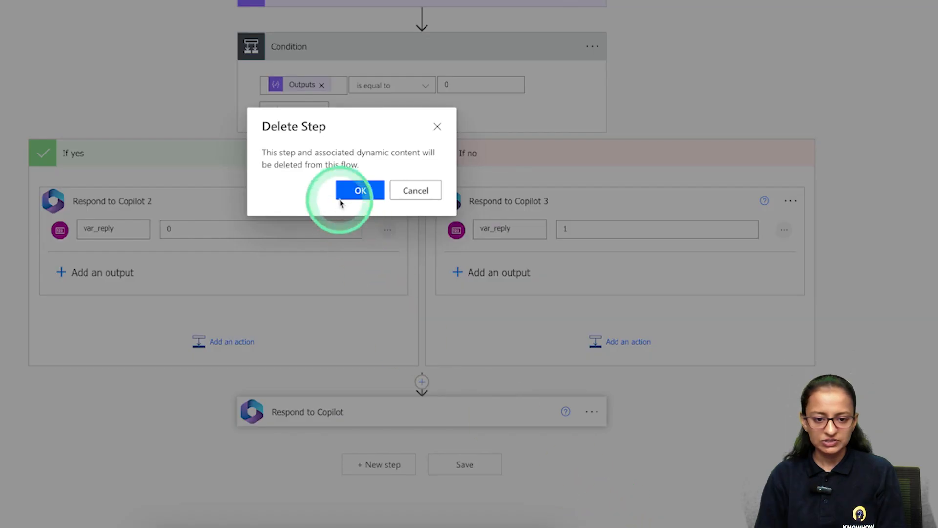
click(359, 189)
click(795, 84)
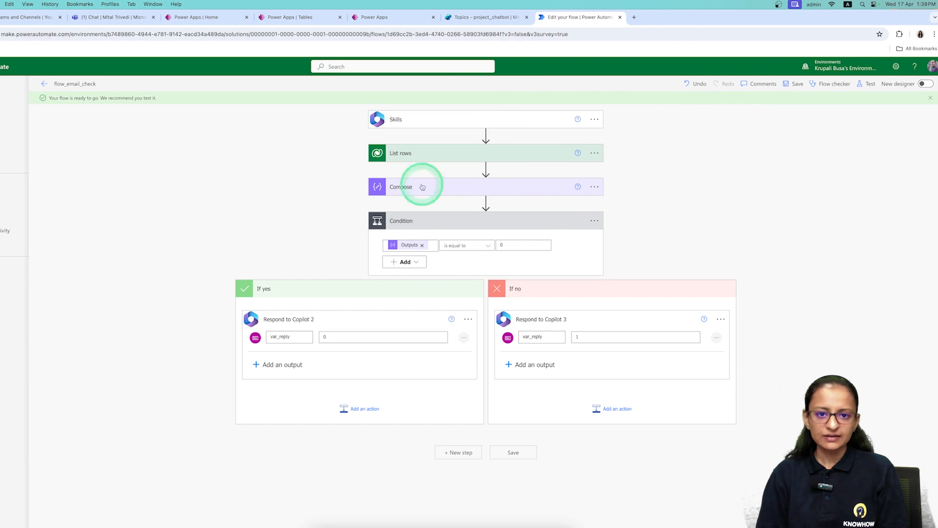
Back in Copilot Studio, dismiss the notice and save the chat_for_chatbot topic.
click(471, 18)
click(546, 316)
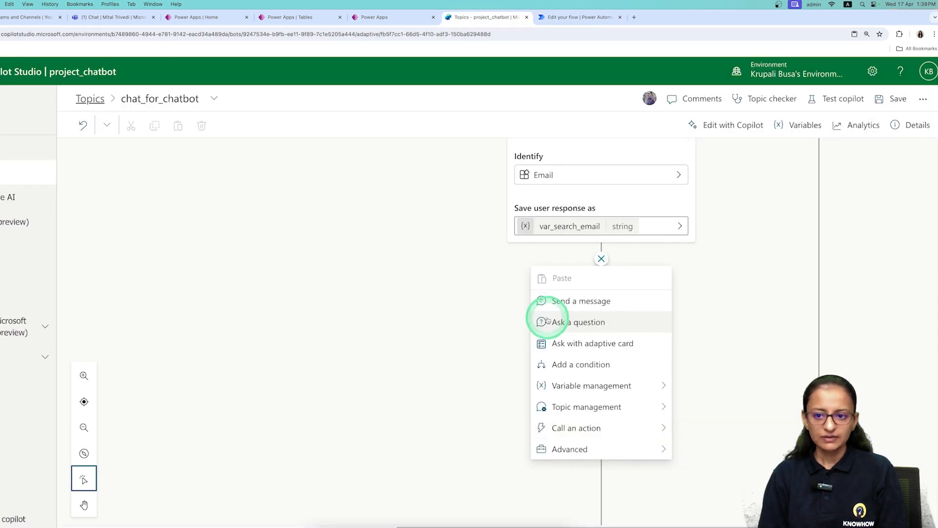
click(891, 102)
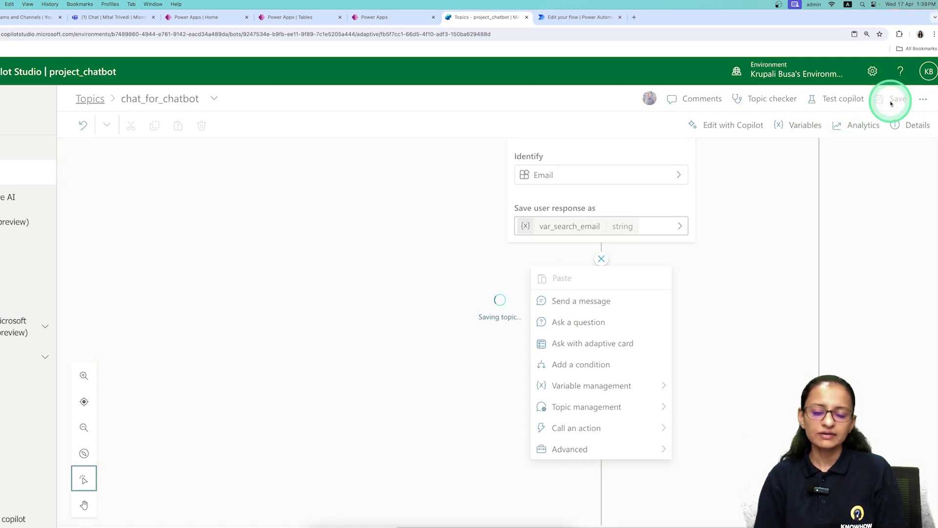
click(576, 17)
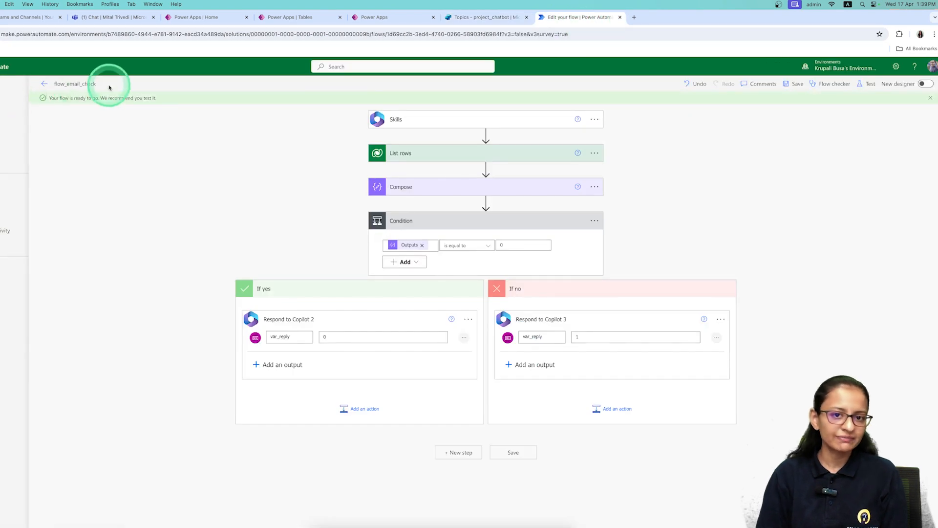
click(475, 17)
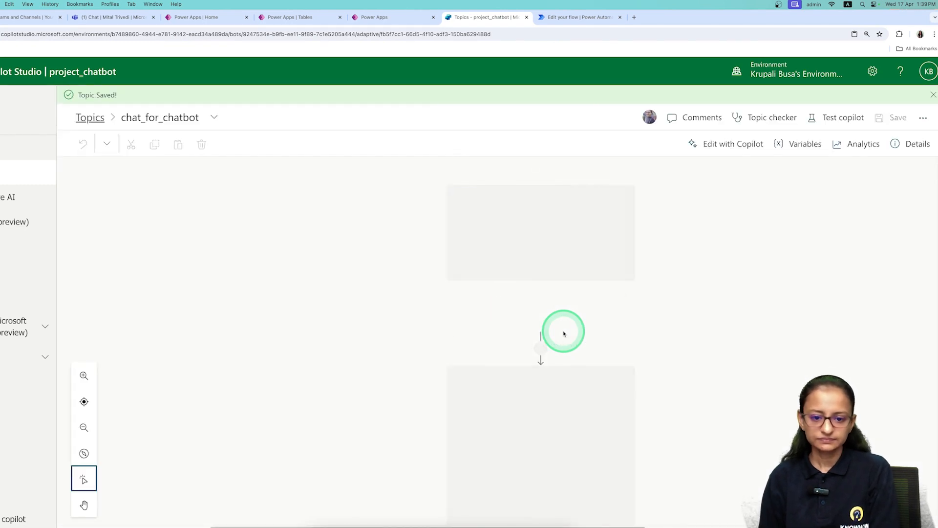
Check the Call an action list after the email question, close it, and reload the page.
scroll(562, 395, down, 5)
scroll(534, 520, right, 5)
scroll(653, 412, down, 6)
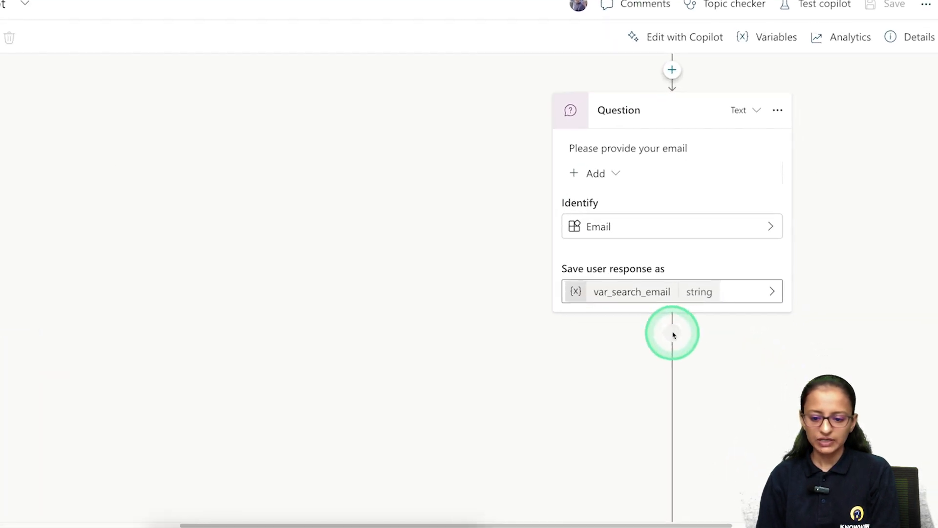
drag(595, 526, 676, 526)
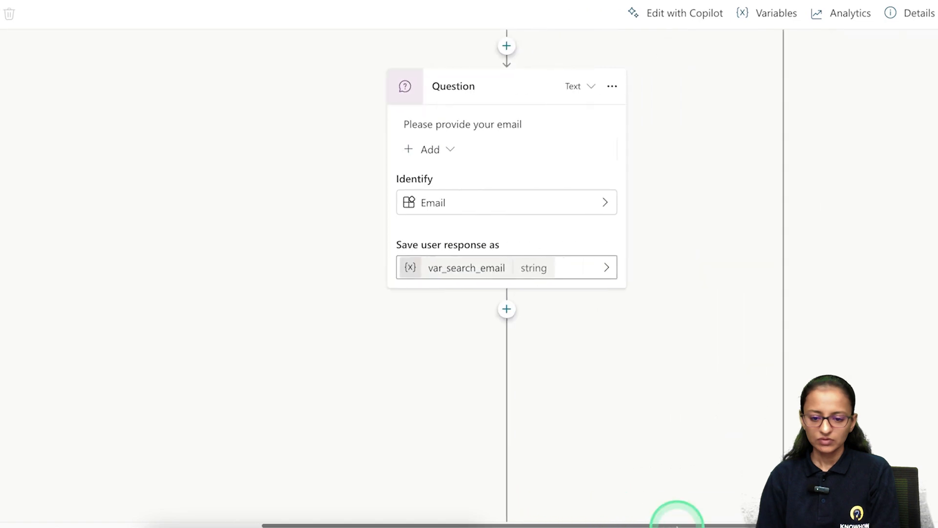
click(507, 311)
scroll(489, 464, down, 1)
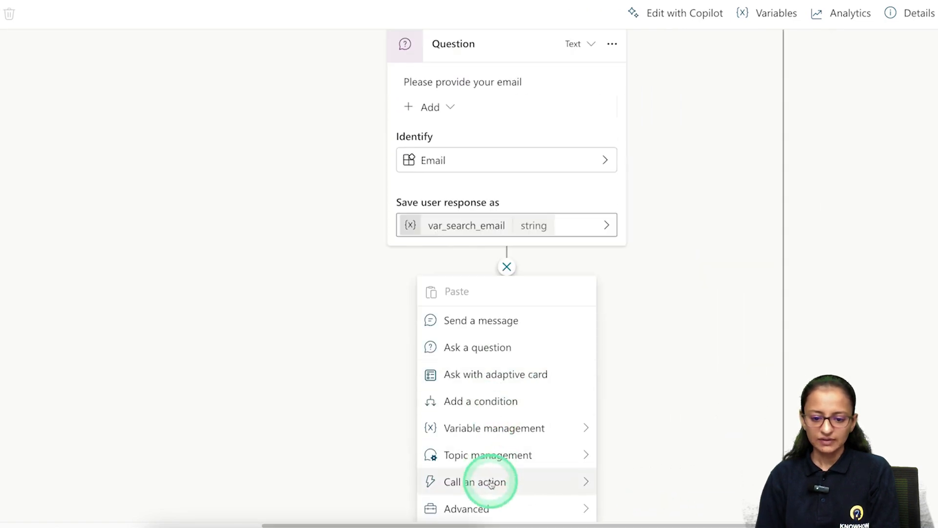
click(537, 479)
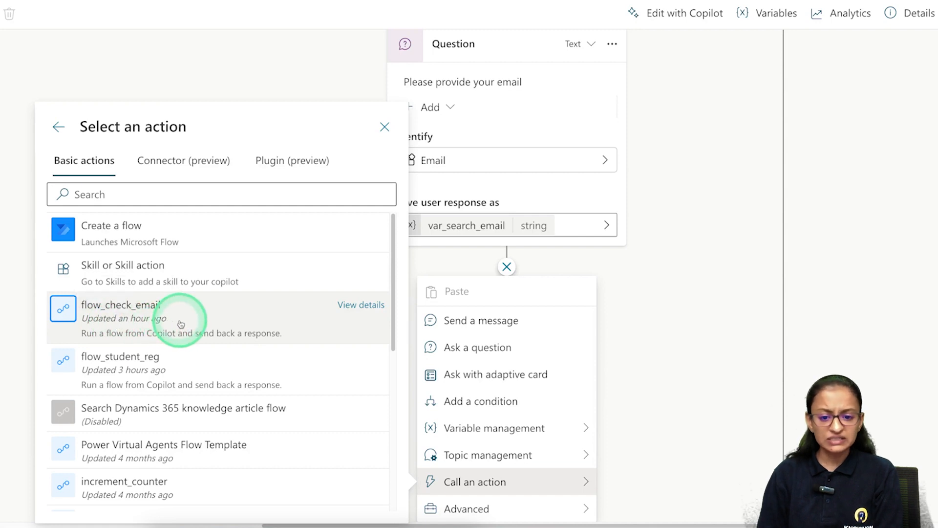
click(298, 72)
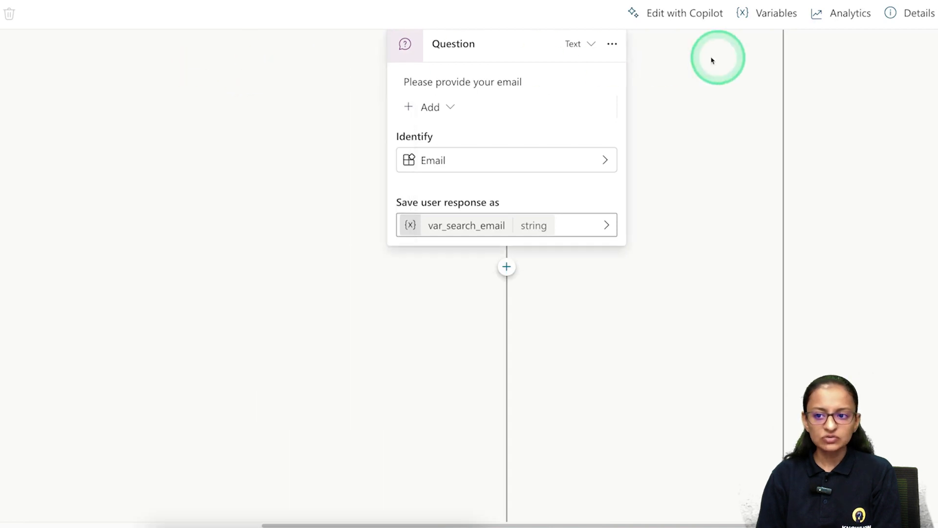
click(33, 34)
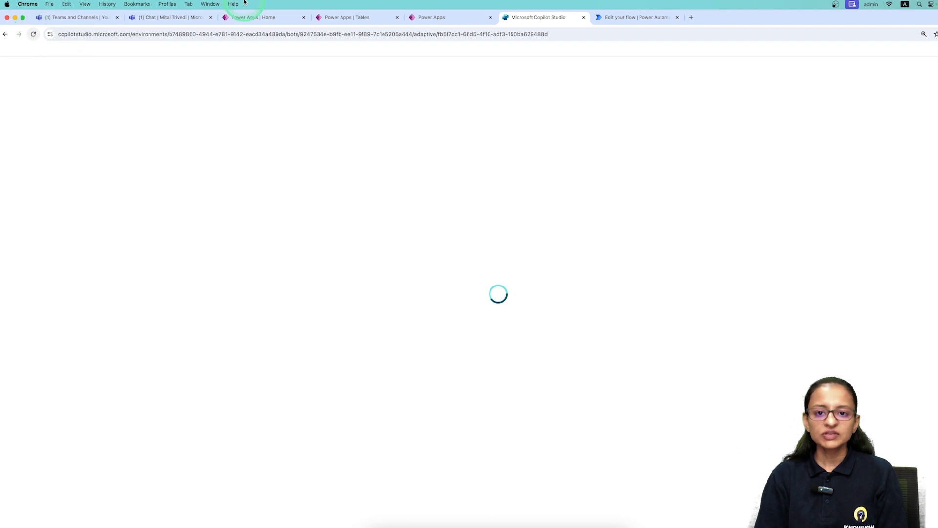
Return to the chatbot topic, hiding the Test copilot pane and collapsing the left navigation.
click(662, 15)
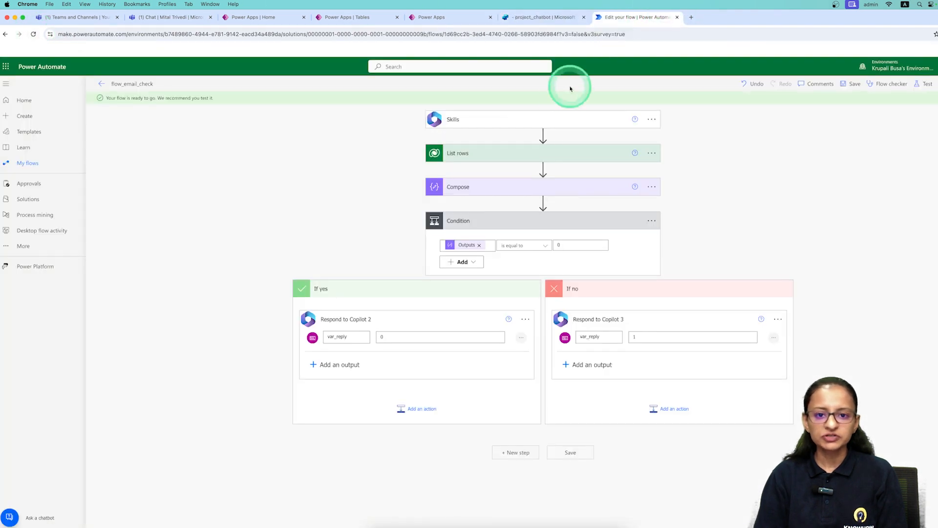
click(547, 18)
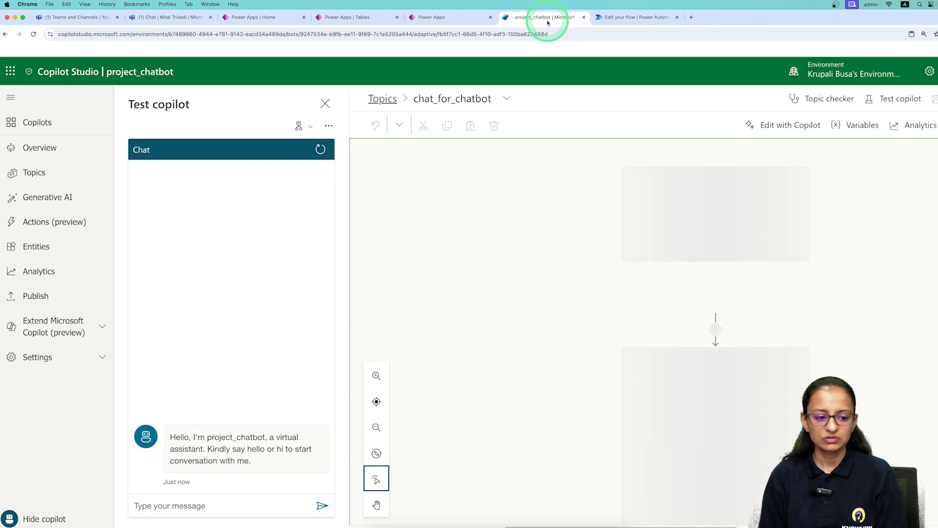
click(10, 517)
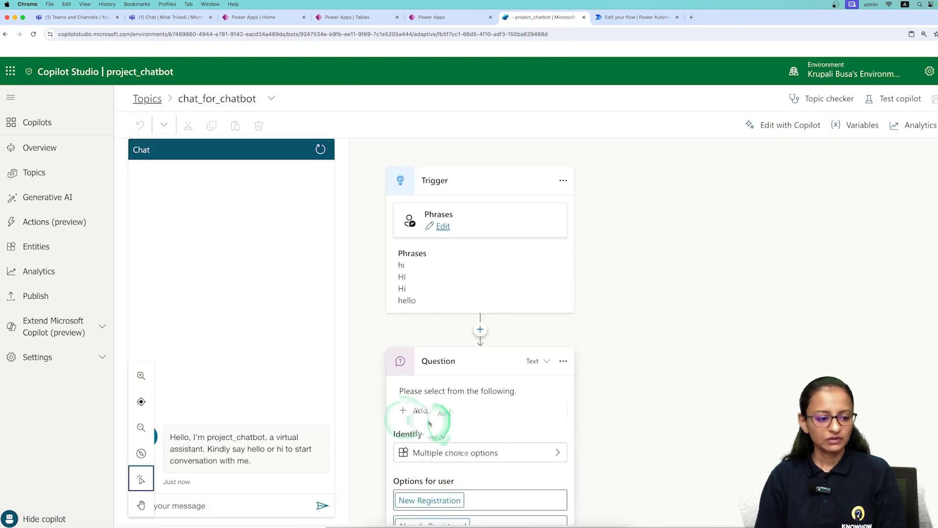
click(10, 519)
click(11, 98)
Open the Call an action list below the email question node, now listing flow_email_check.
scroll(409, 329, down, 10)
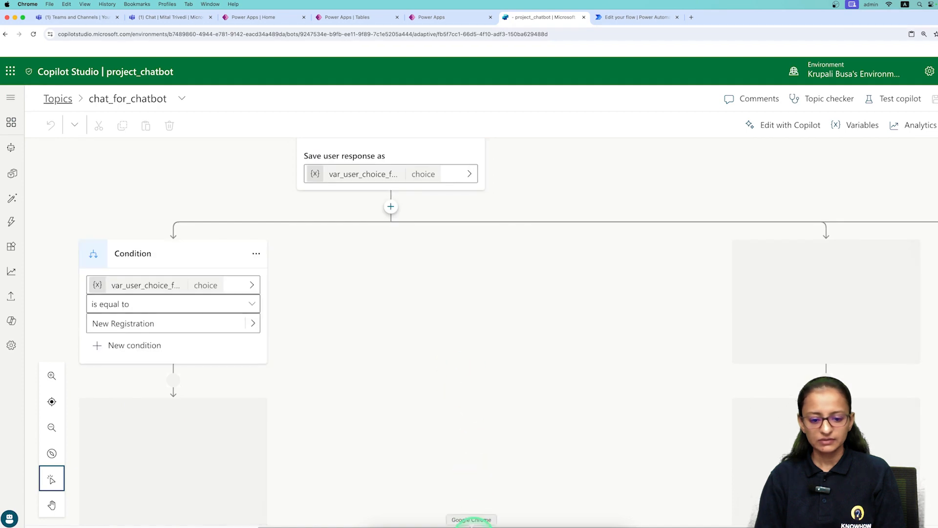
scroll(551, 423, right, 4)
scroll(550, 414, down, 3)
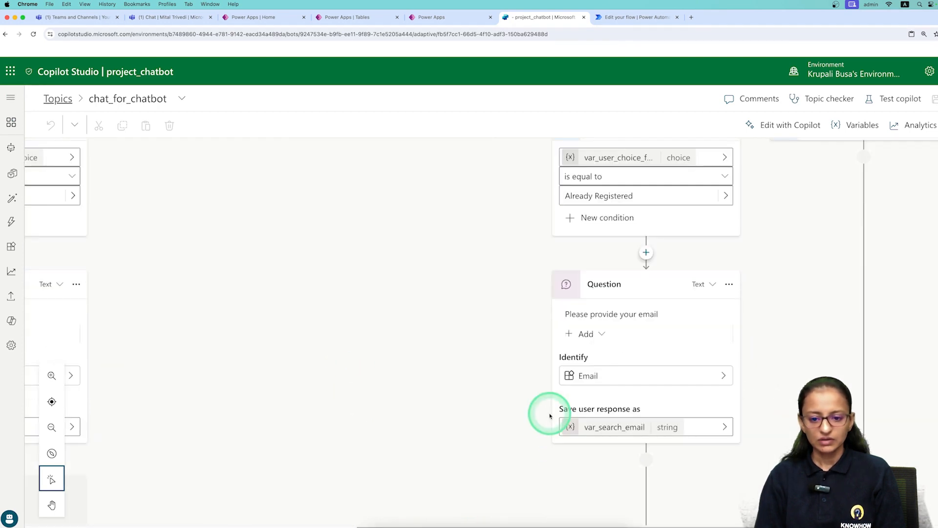
scroll(549, 415, down, 3)
click(645, 326)
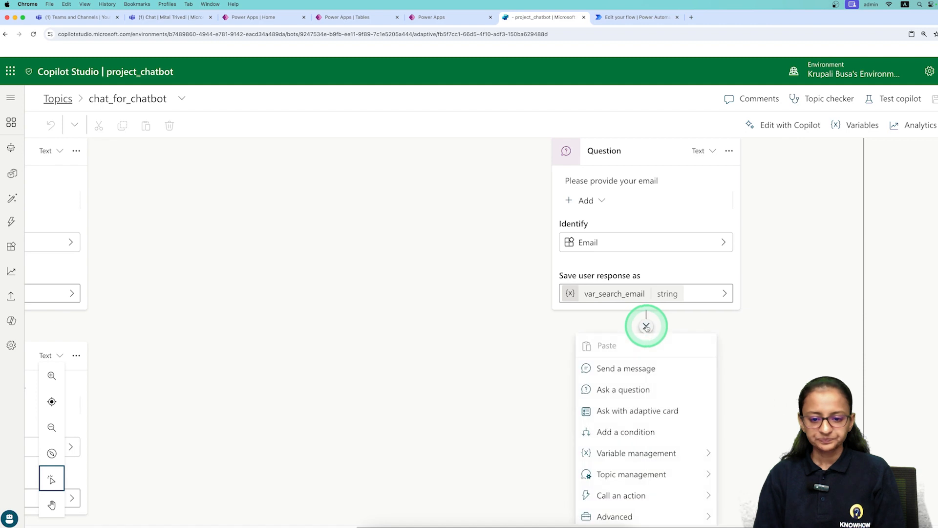
click(707, 495)
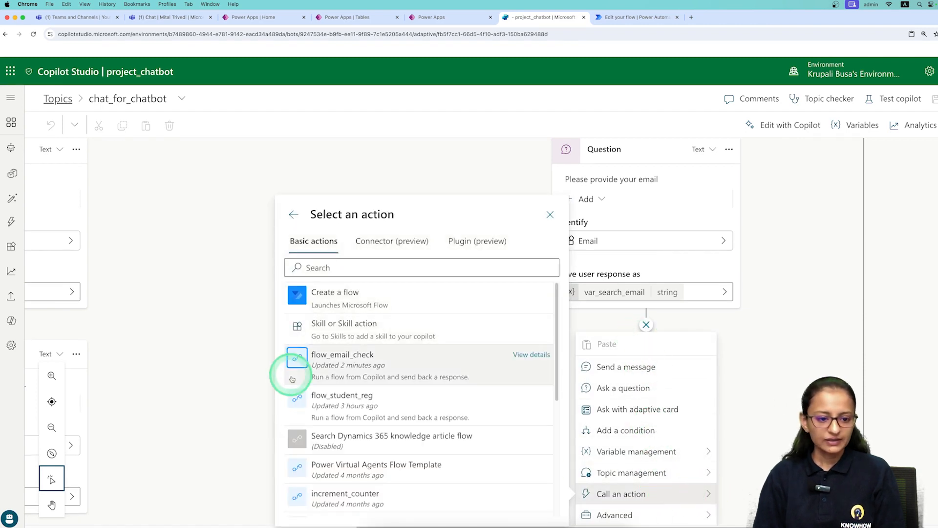
Add flow_email_check after the email question, passing var_search_email into its var_email input.
click(363, 375)
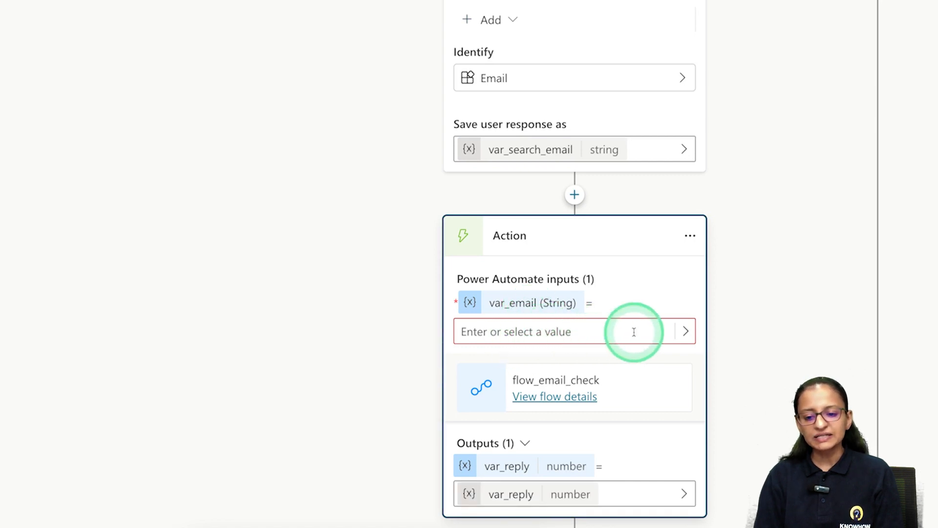
click(685, 331)
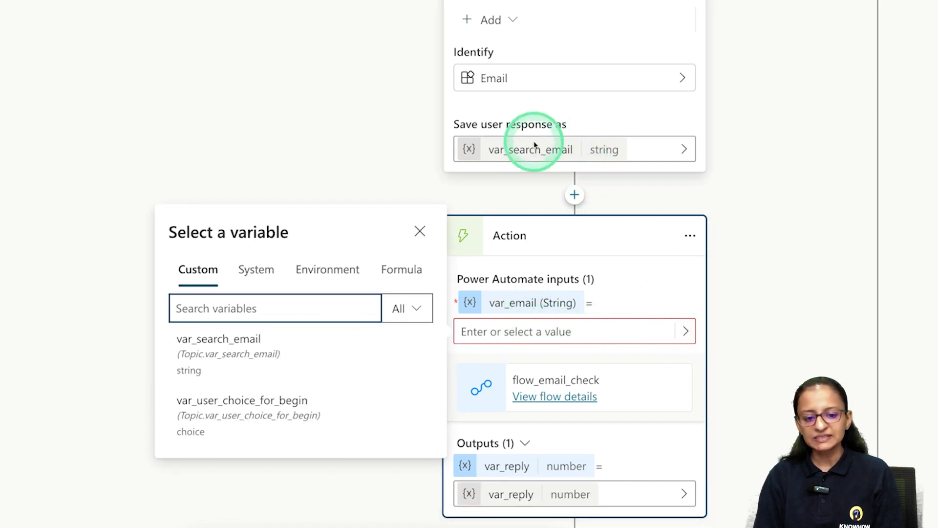
click(226, 361)
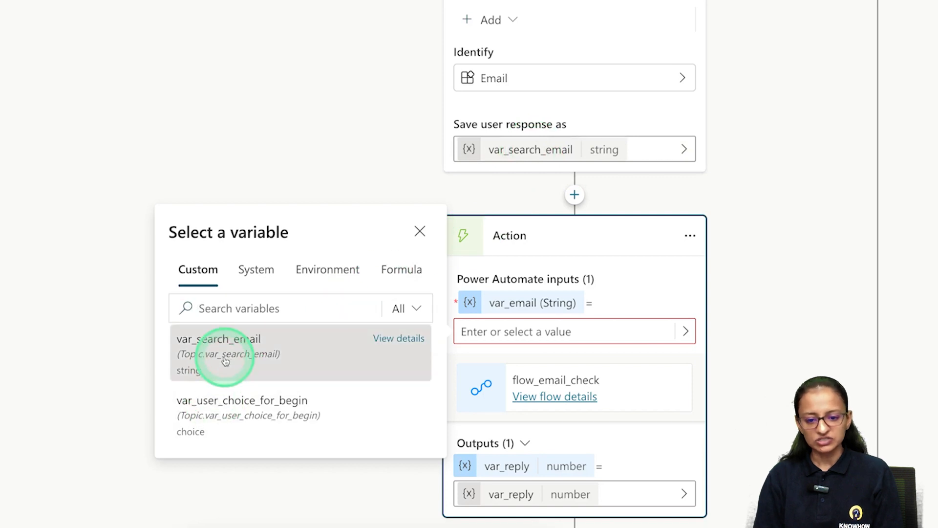
scroll(732, 330, down, 4)
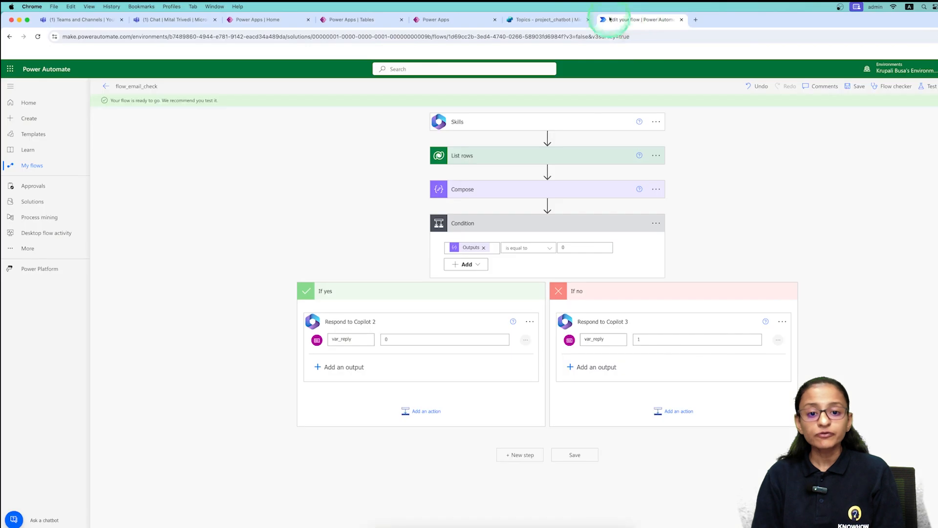
click(532, 20)
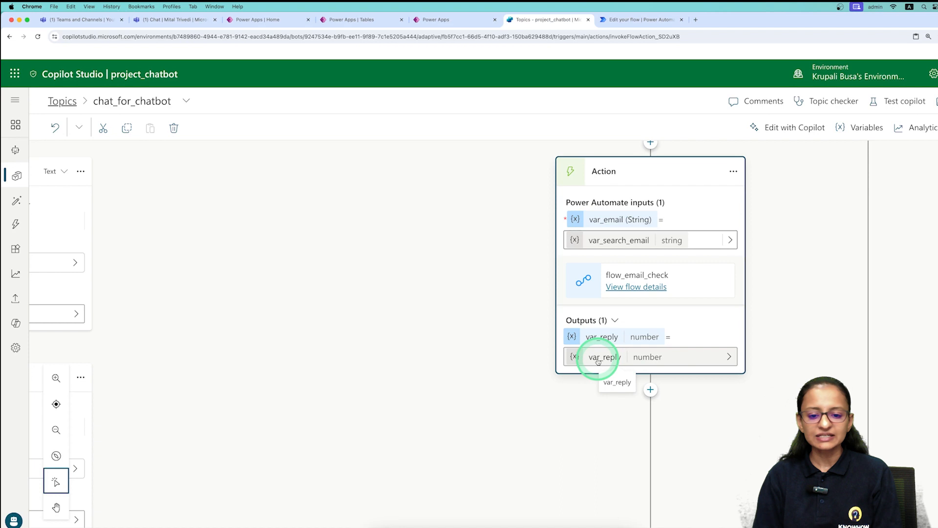
scroll(648, 389, down, 1)
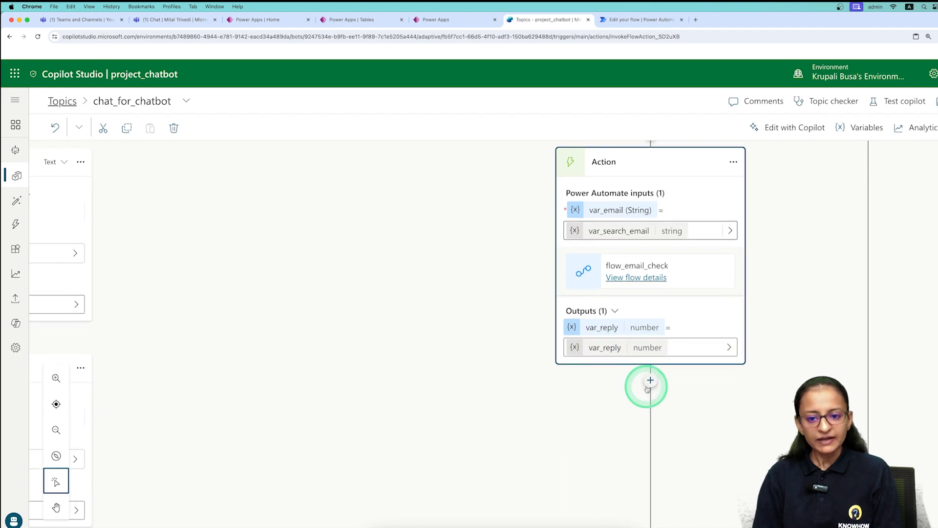
scroll(648, 389, down, 1)
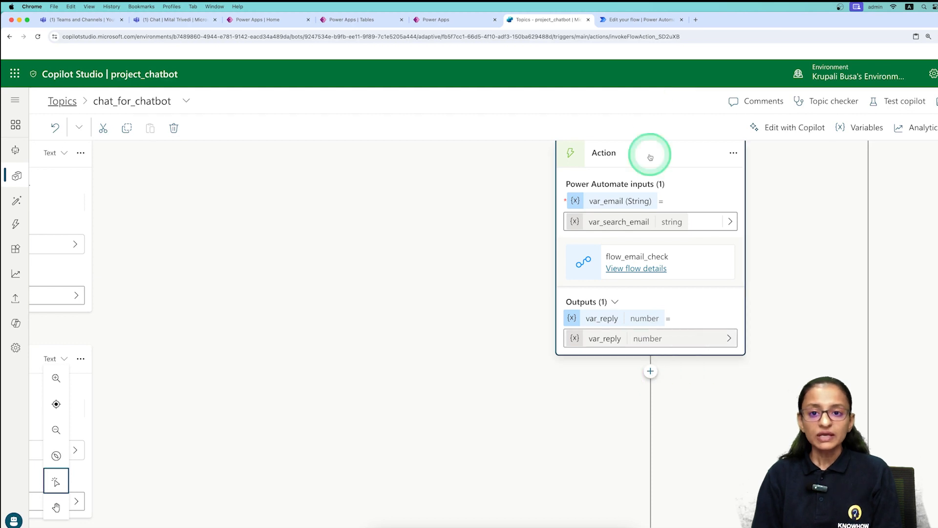
click(643, 21)
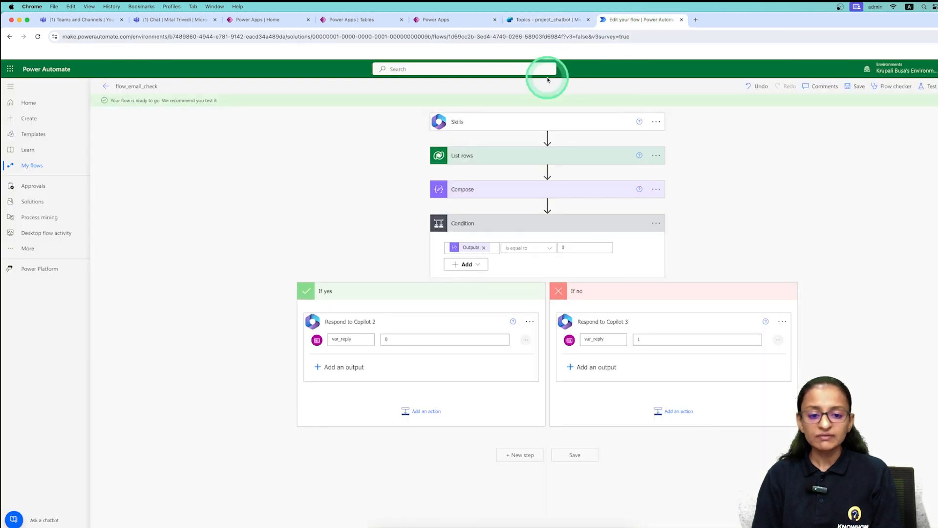
Return to the chat_for_chatbot topic and open the add-node menu below flow_email_check.
click(532, 21)
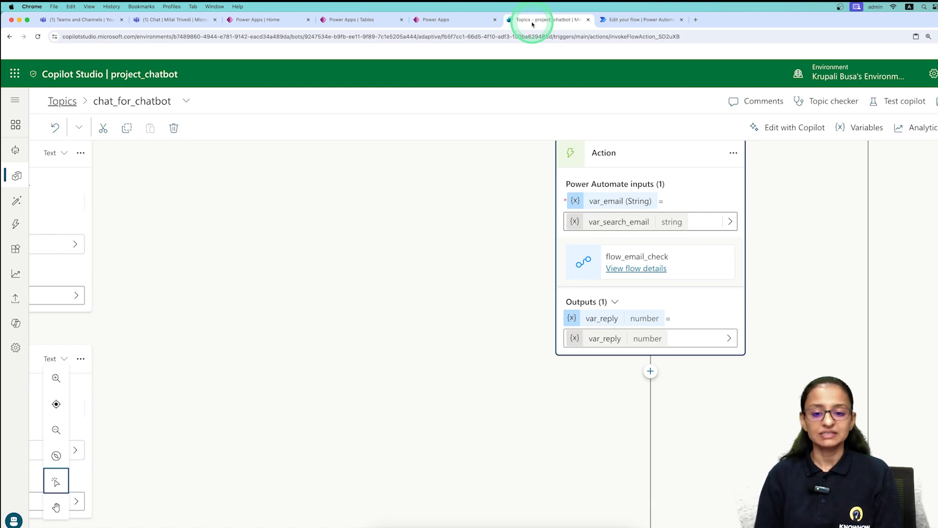
click(650, 372)
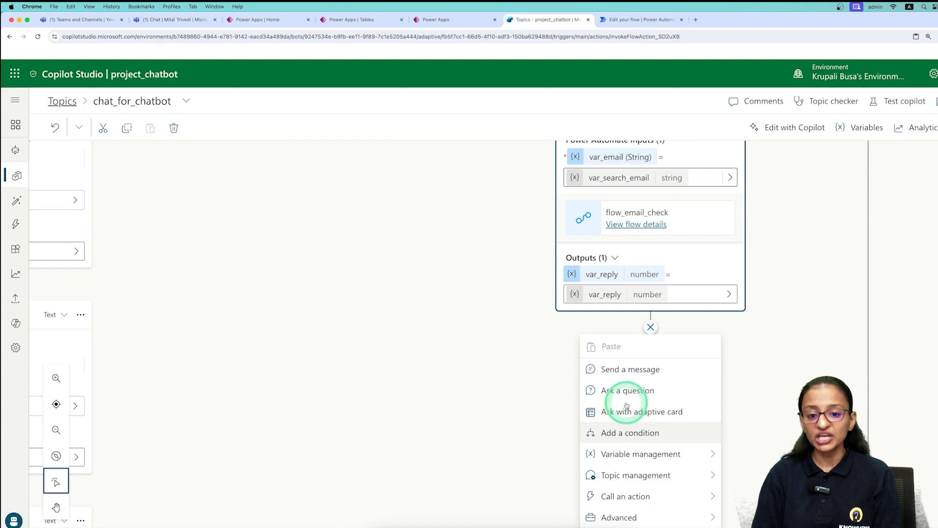
Add a condition after flow_email_check testing whether var_reply is equal to 0.
click(608, 433)
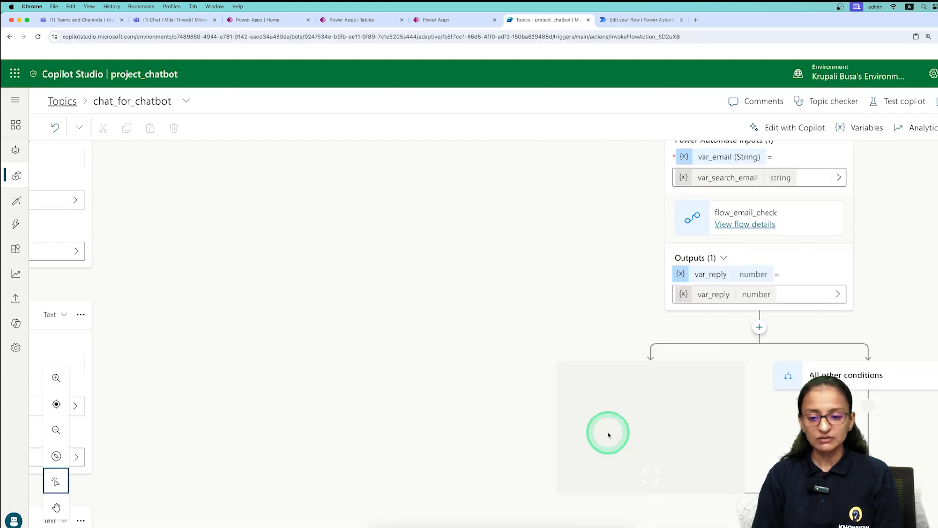
click(728, 406)
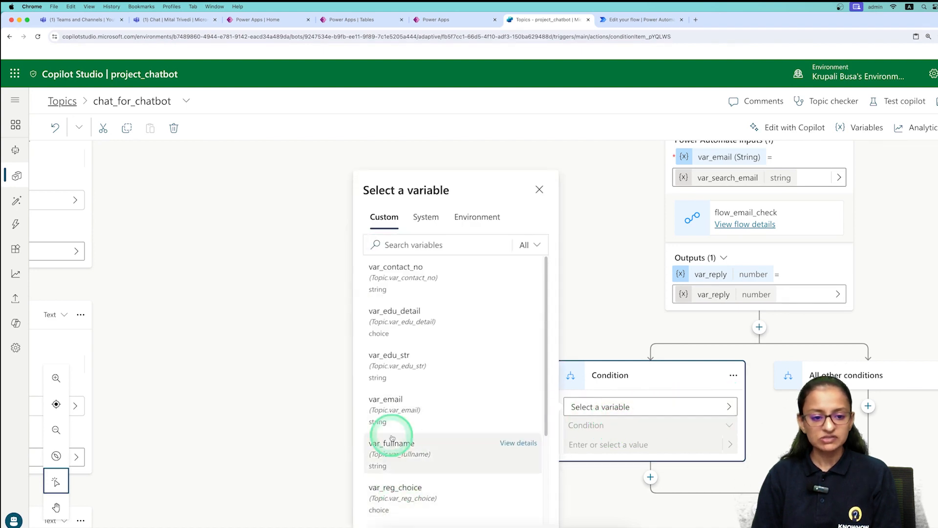
scroll(420, 442, down, 1)
scroll(423, 455, down, 2)
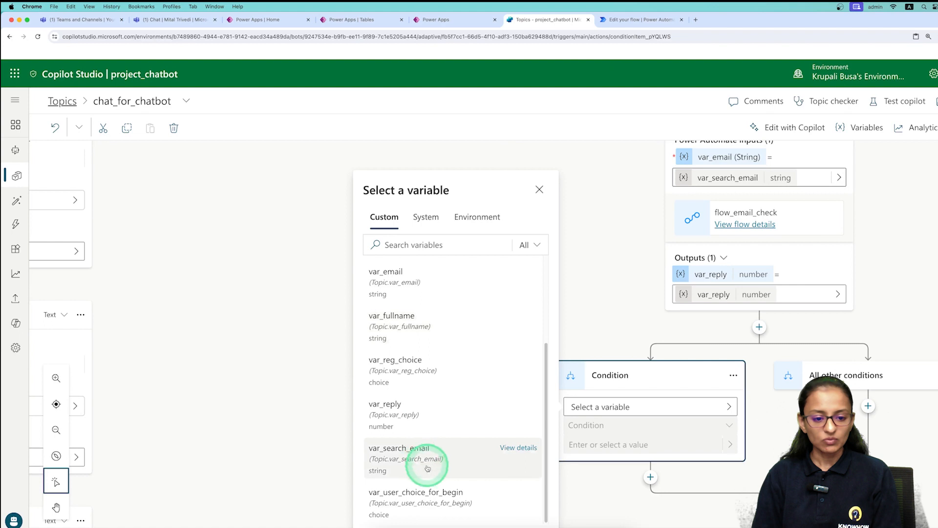
click(434, 423)
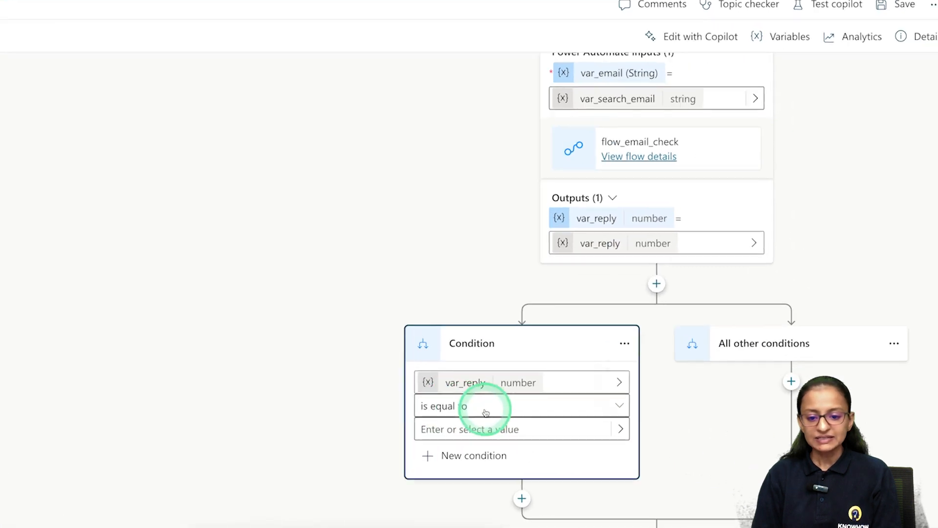
click(601, 446)
text(0)
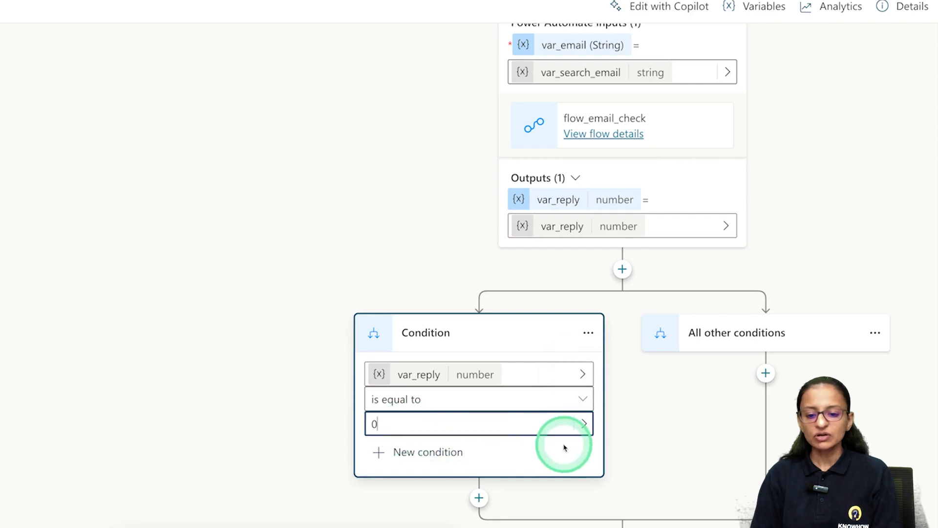
scroll(557, 443, down, 2)
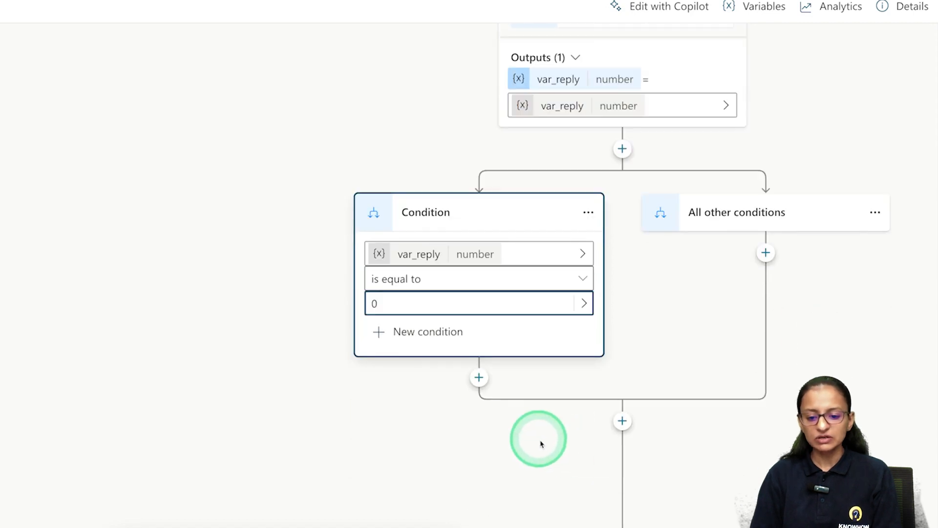
In the 0 branch, add the message "This email id is not regi. with us.".
click(479, 380)
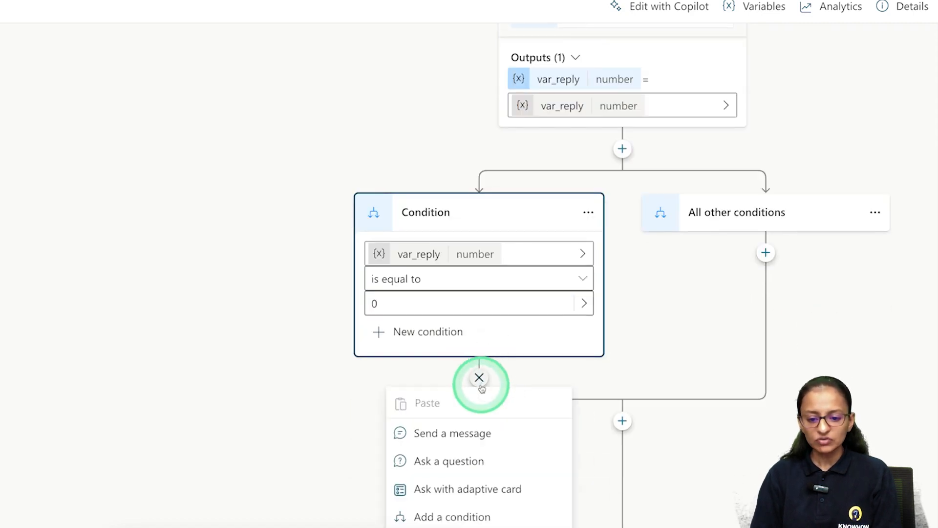
click(469, 433)
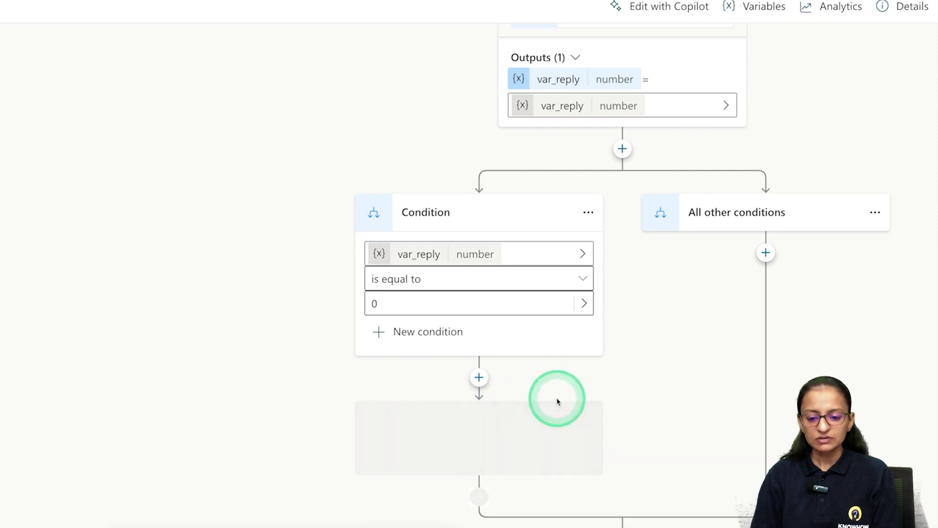
text(thi)
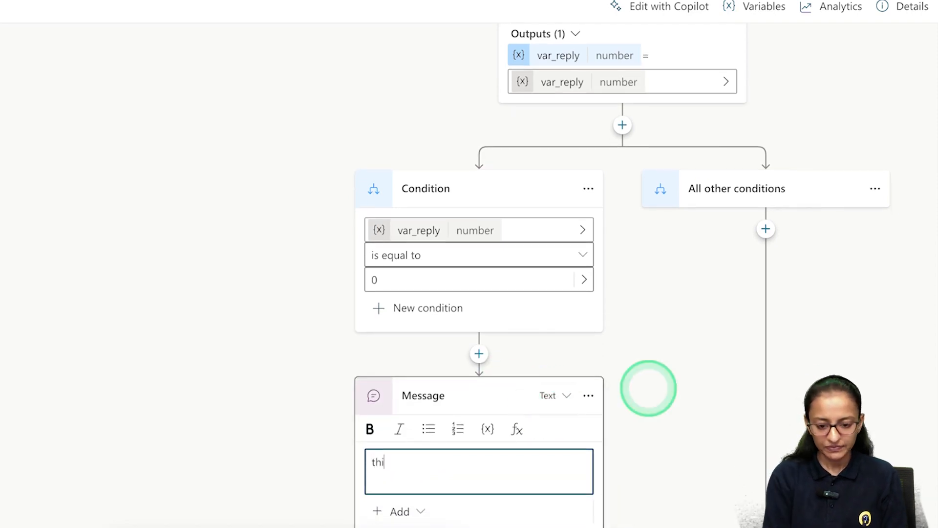
key(BackSpace)
key(BackSpace)
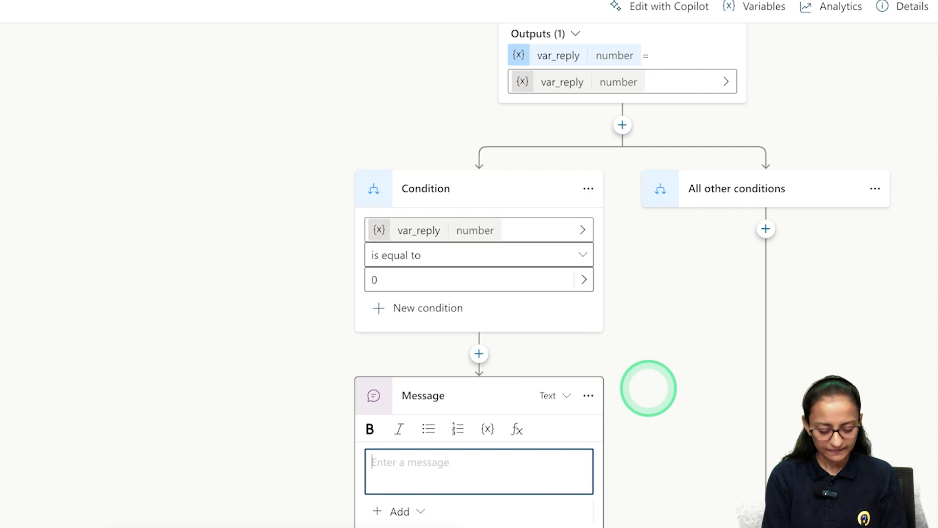
text(Th)
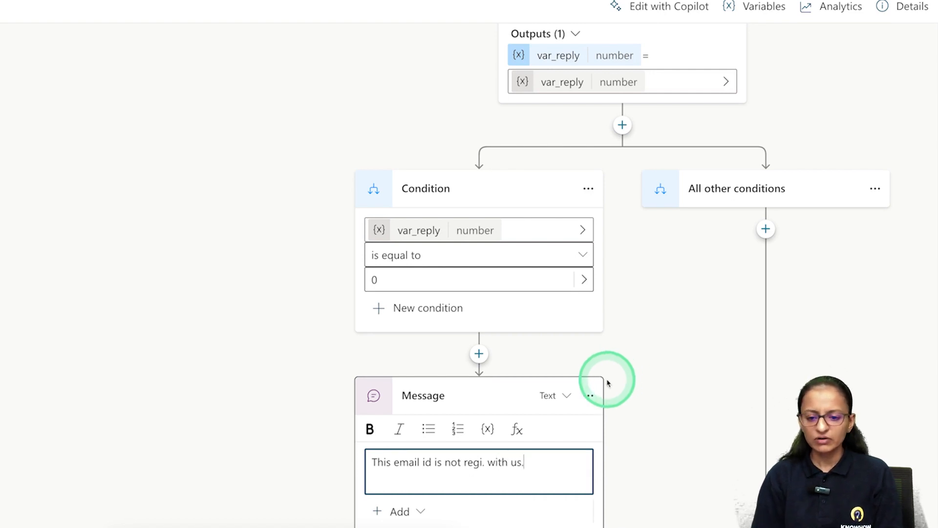
scroll(608, 379, down, 3)
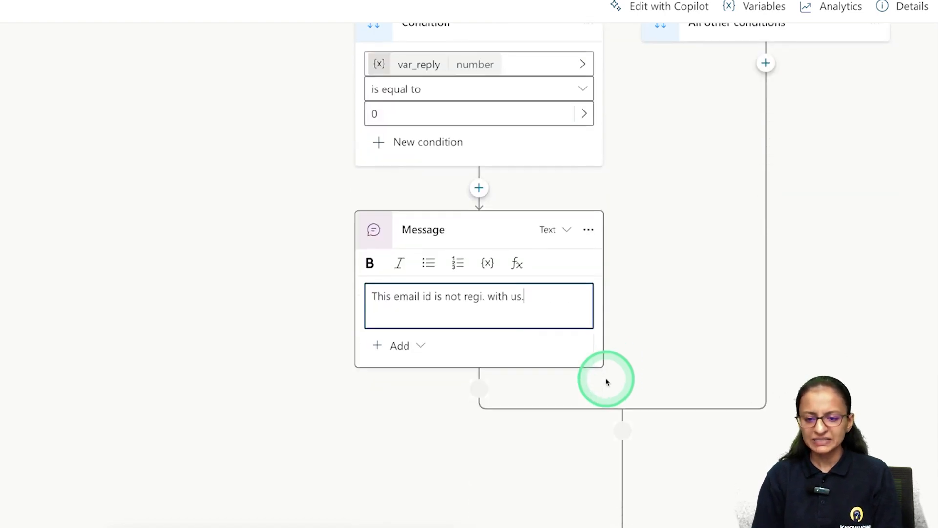
Add a second message "Kindly registered with us." below the not-registered reply.
click(479, 390)
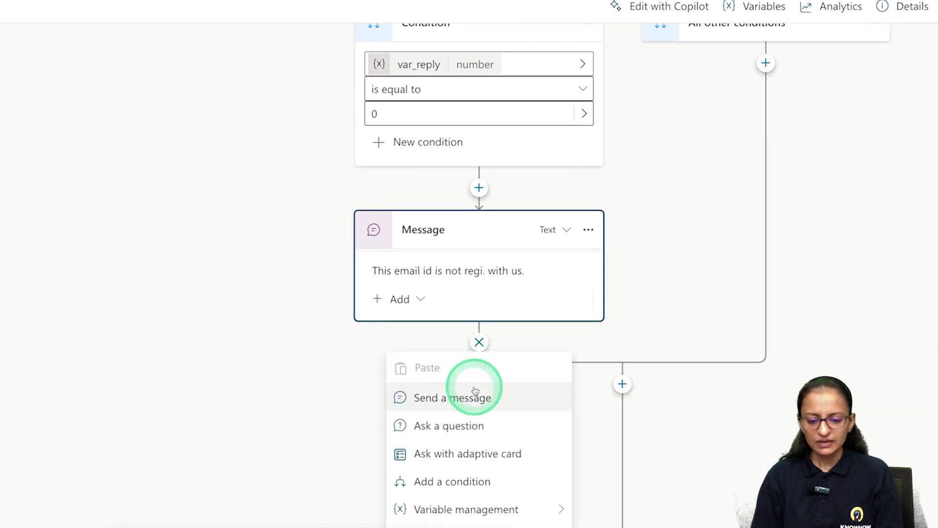
click(462, 390)
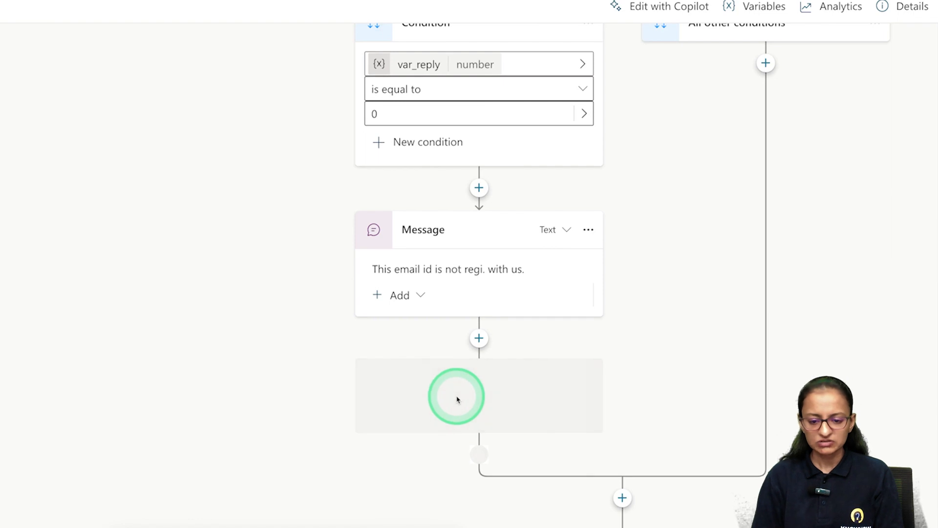
text(Kindly registered with us)
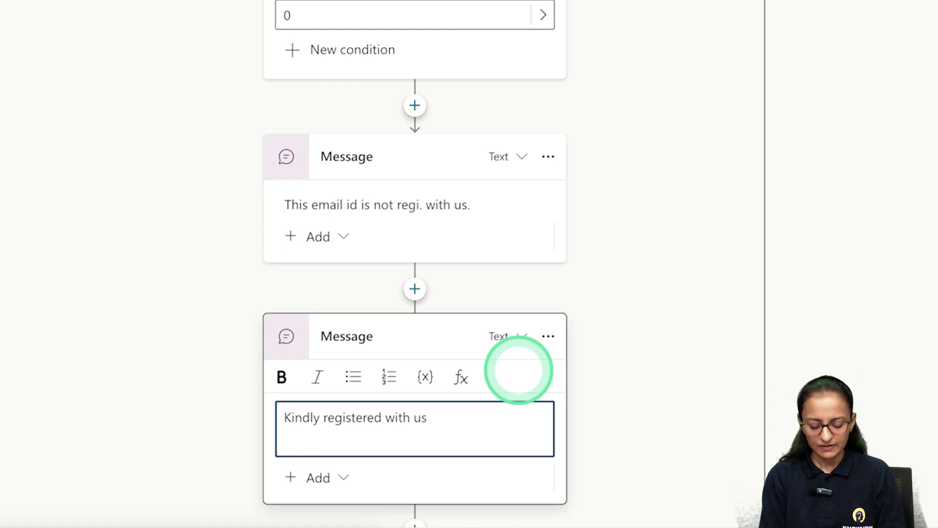
scroll(400, 479, down, 1)
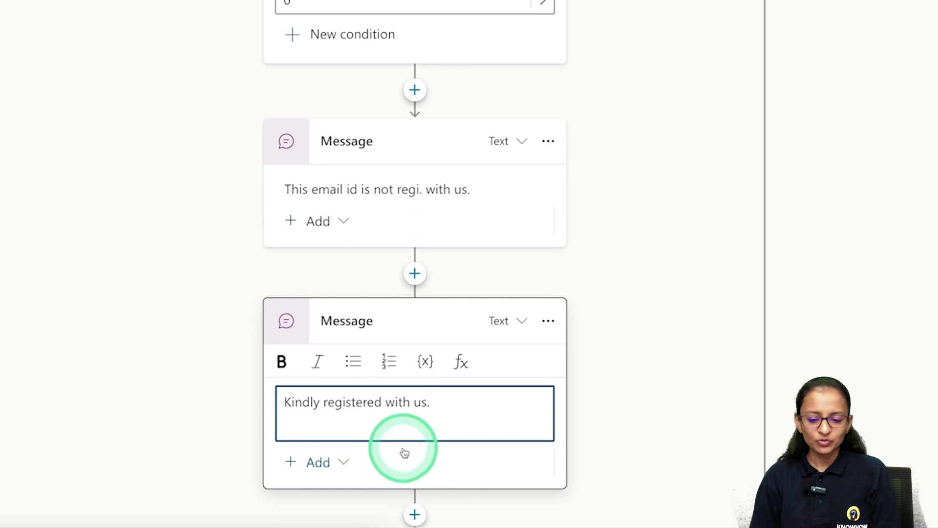
scroll(403, 476, down, 2)
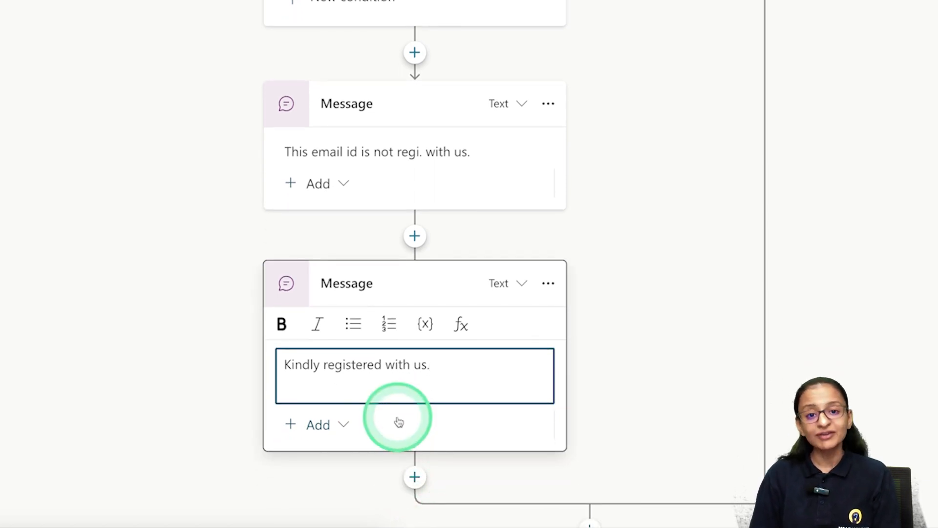
drag(434, 527, 448, 496)
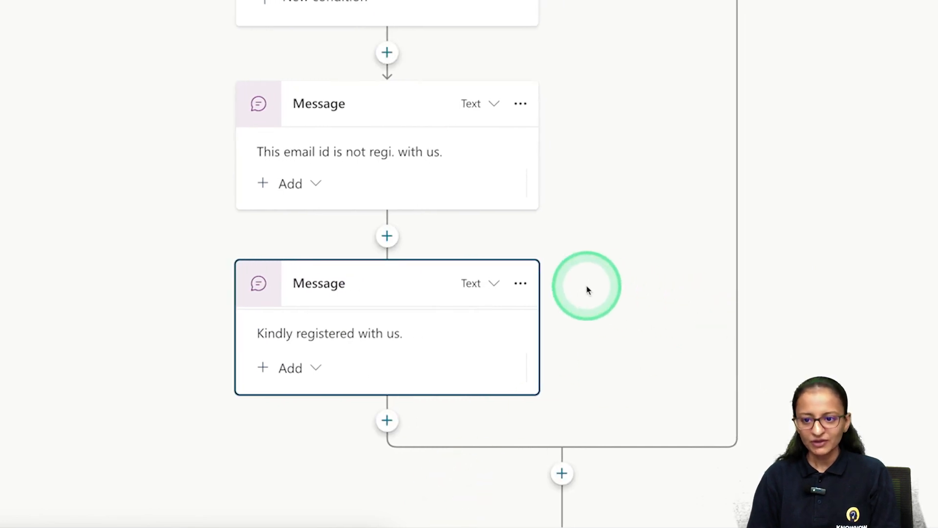
scroll(586, 289, down, 2)
scroll(587, 289, up, 3)
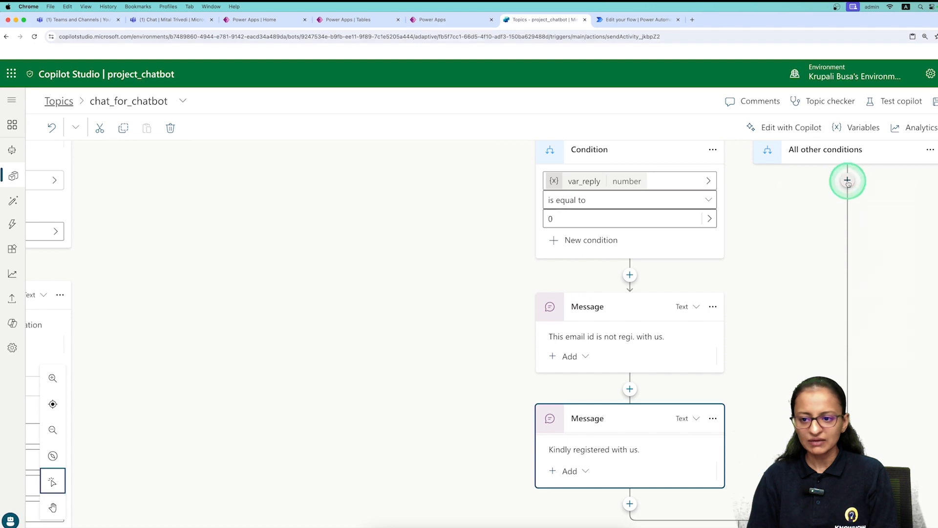
Give the All other conditions branch the reply "Hi you are reg. with us." and save the topic.
click(848, 181)
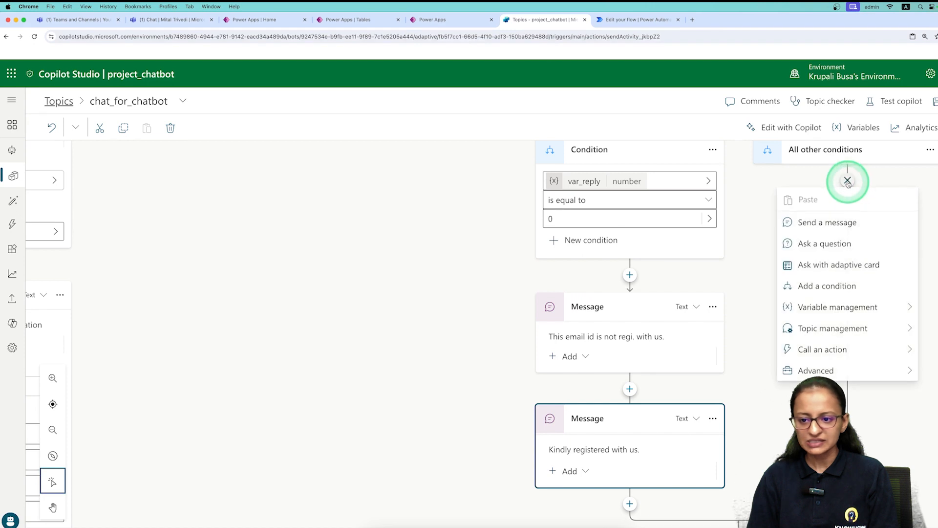
click(831, 231)
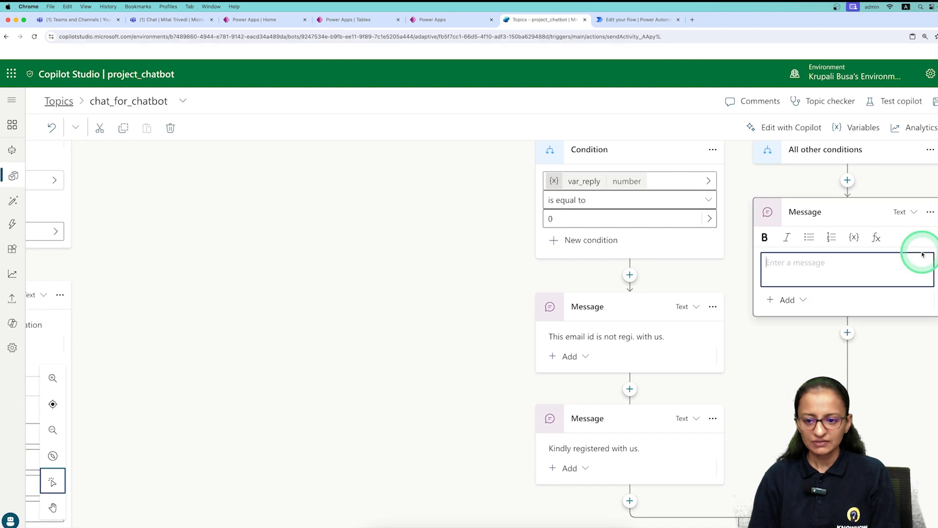
text(T)
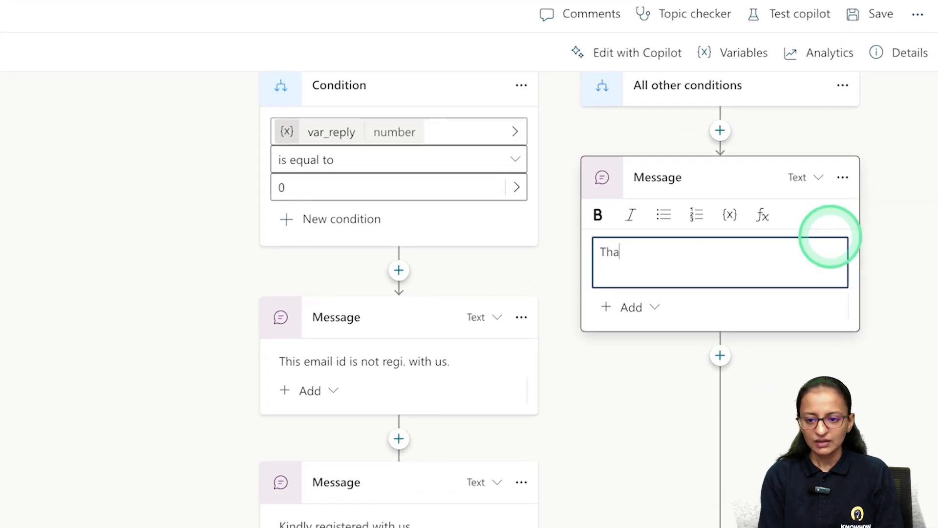
key(BackSpace)
key(BackSpace)
key(BackSpace)
text(Hi you are reg. with us.)
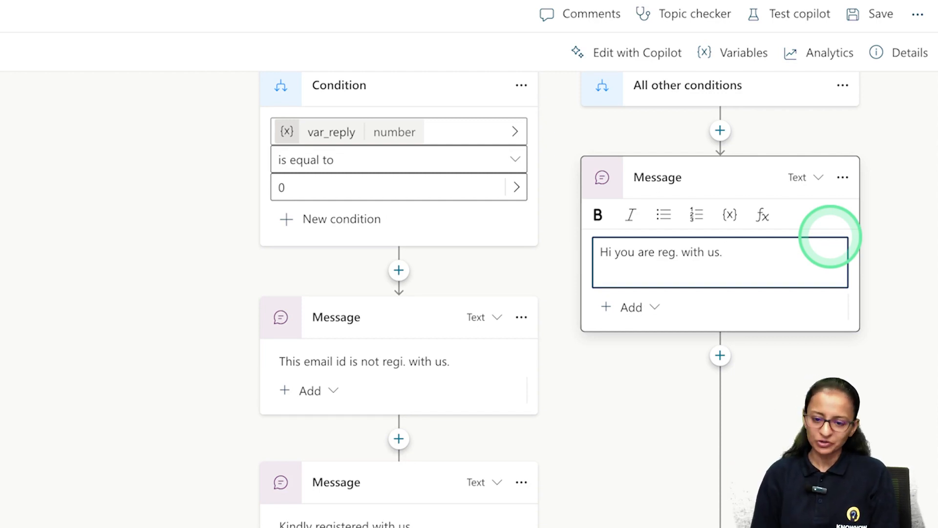
click(872, 30)
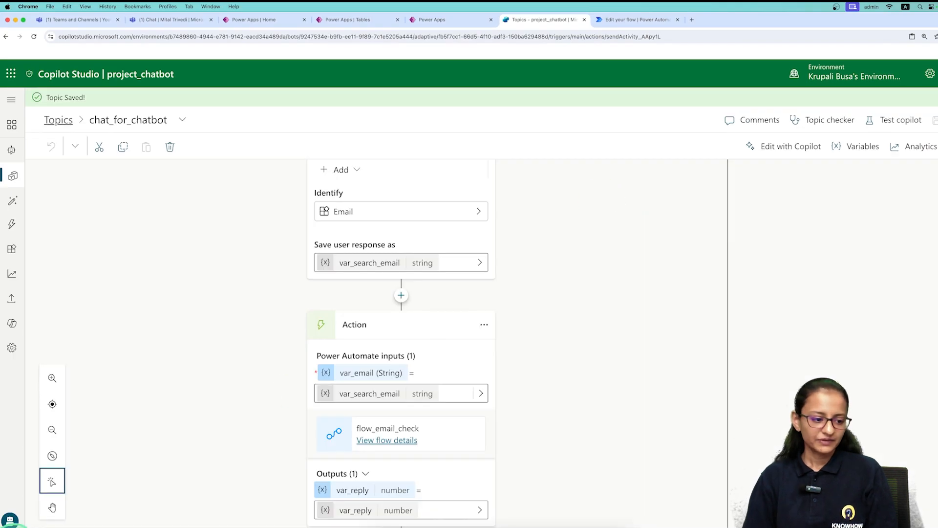
click(10, 519)
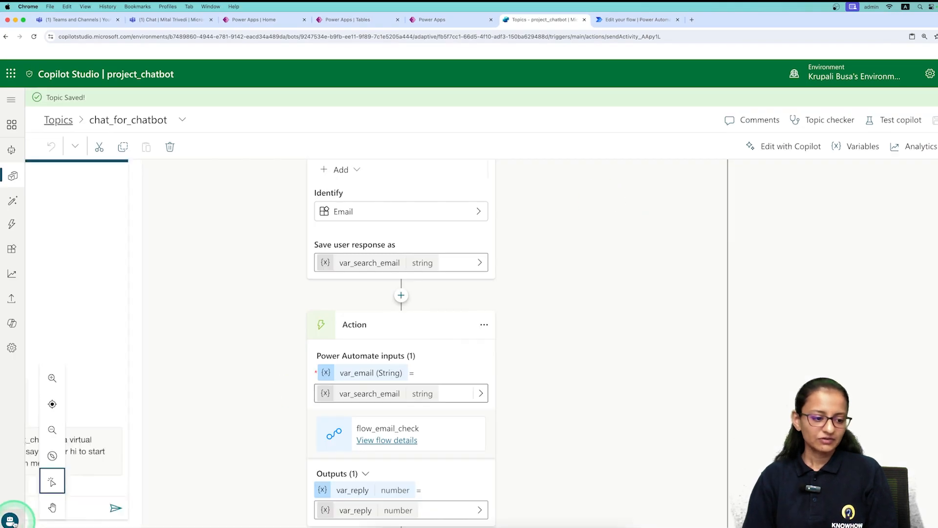
Start a test chat by sending "hi" and choosing Already Registered.
click(90, 513)
text(hi)
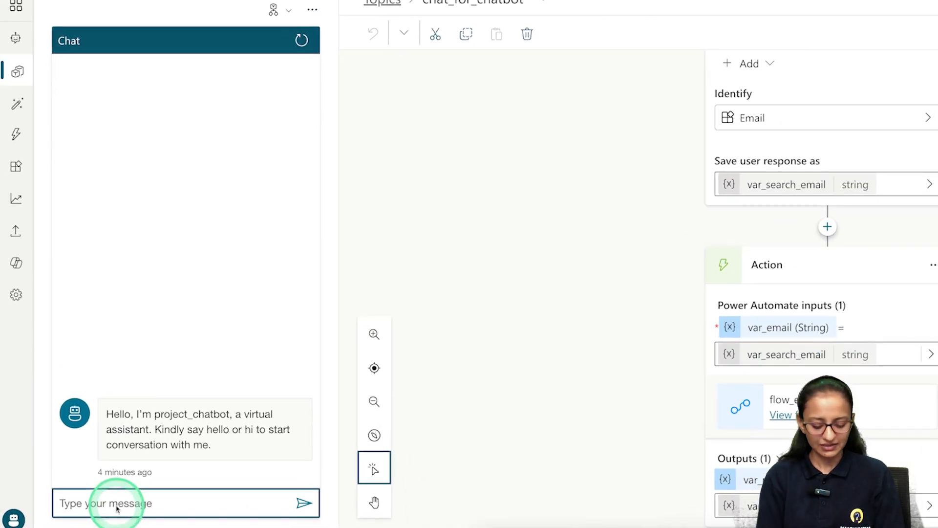
key(Return)
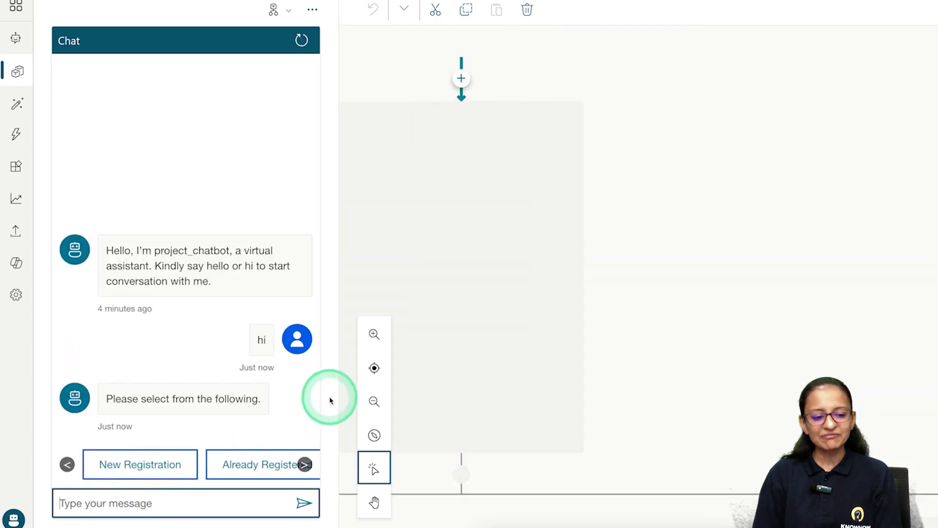
click(240, 468)
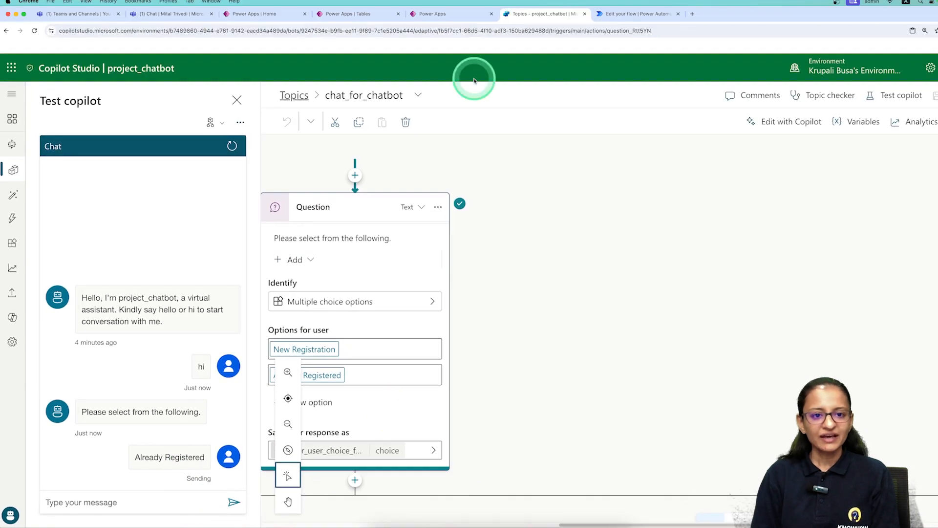
After checking the STUDENT_TBLS table, answer the email prompt with an unregistered email address.
click(430, 14)
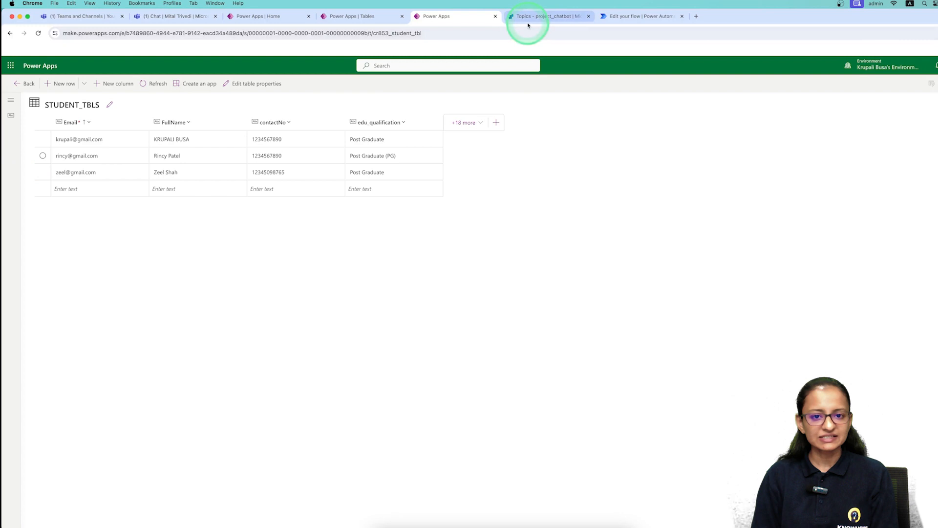
click(529, 23)
click(131, 502)
click(262, 440)
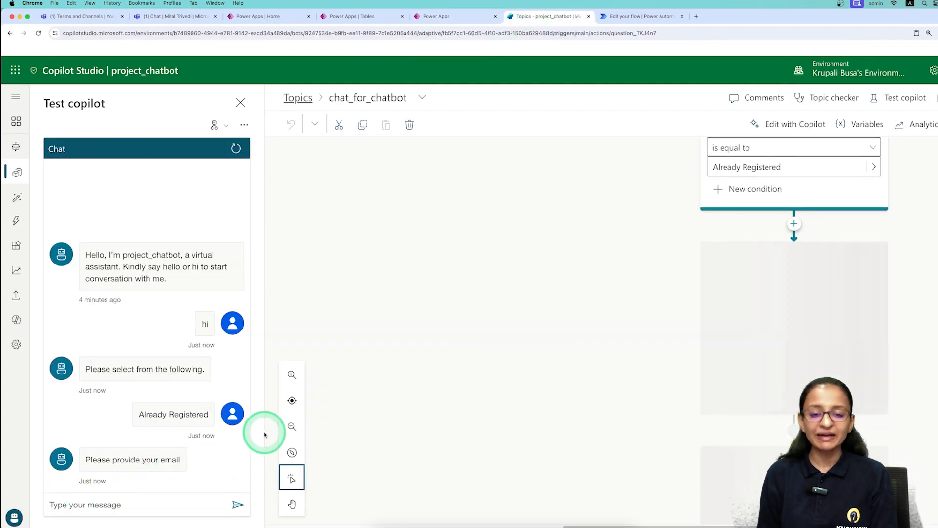
click(72, 504)
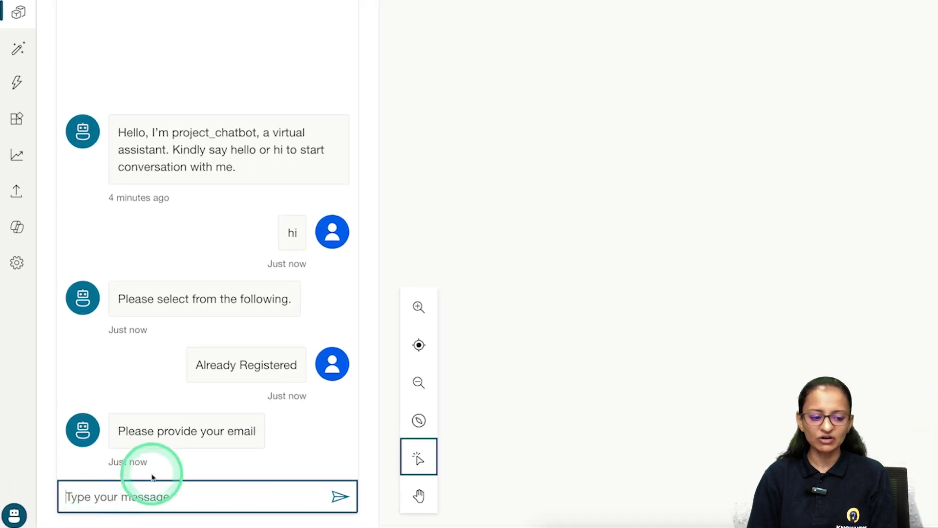
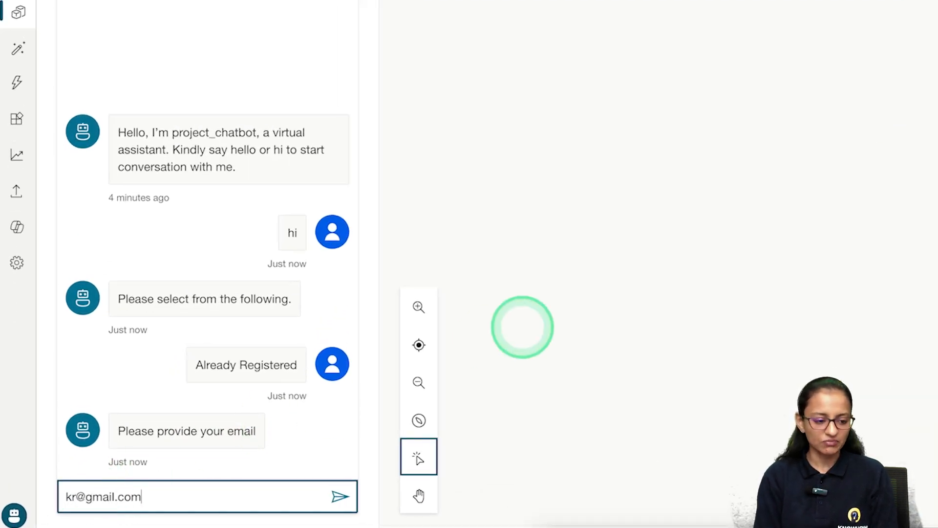
key(Return)
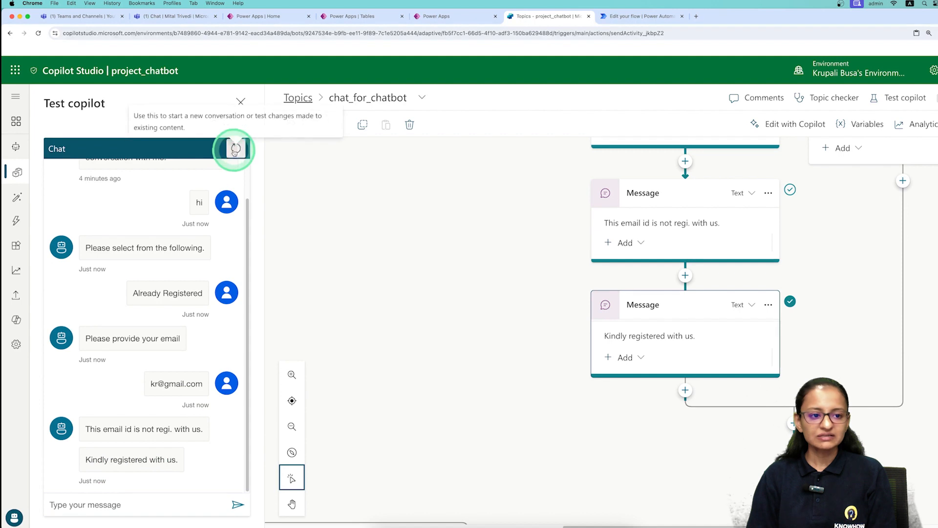
Restart the Test copilot conversation and greet the bot with 'hi'.
click(235, 149)
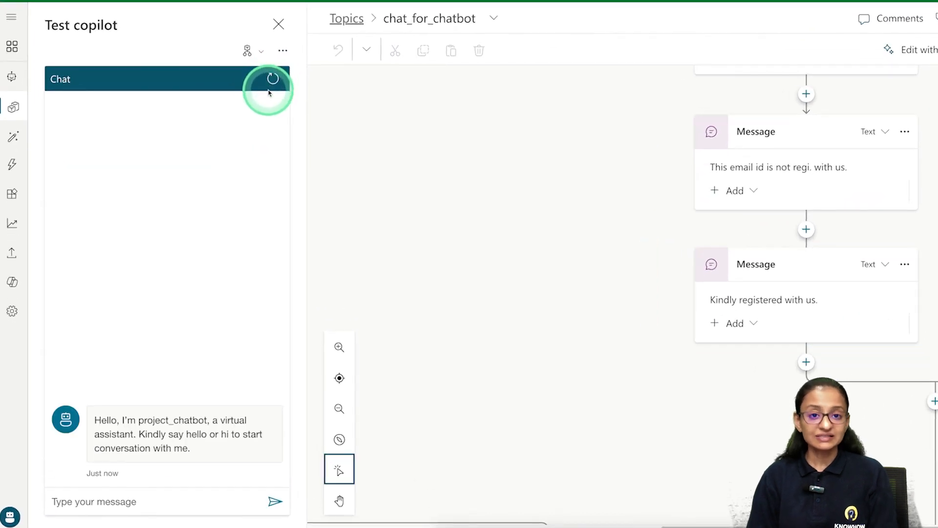
click(111, 498)
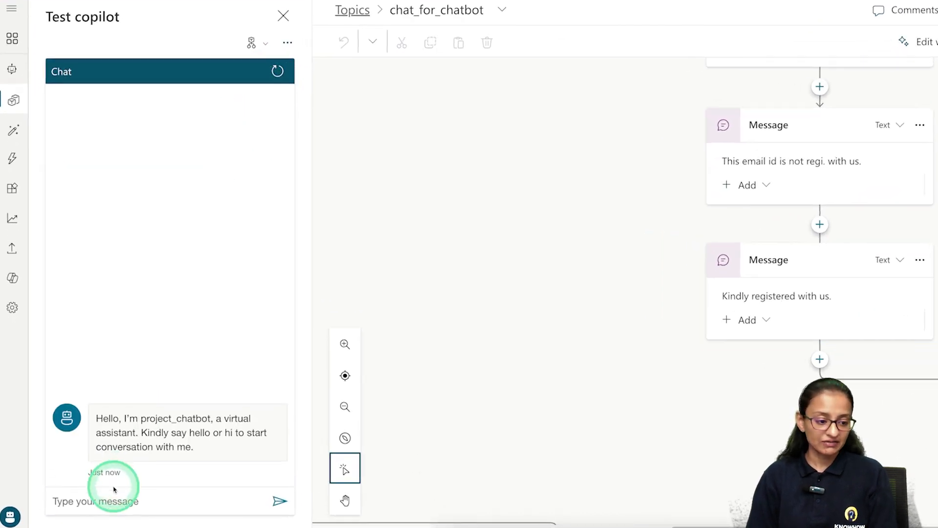
text(hi)
key(Return)
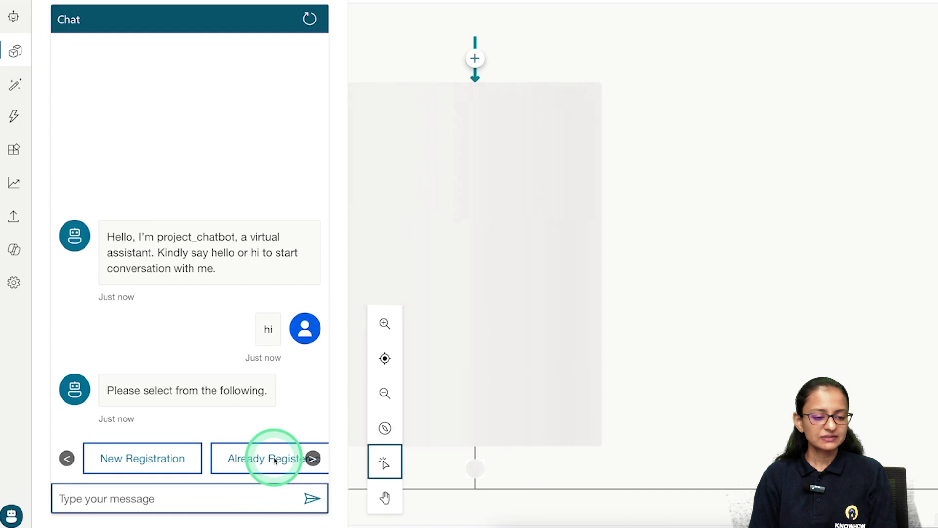
Choose Already Registered and submit a registered email address to the bot.
click(275, 461)
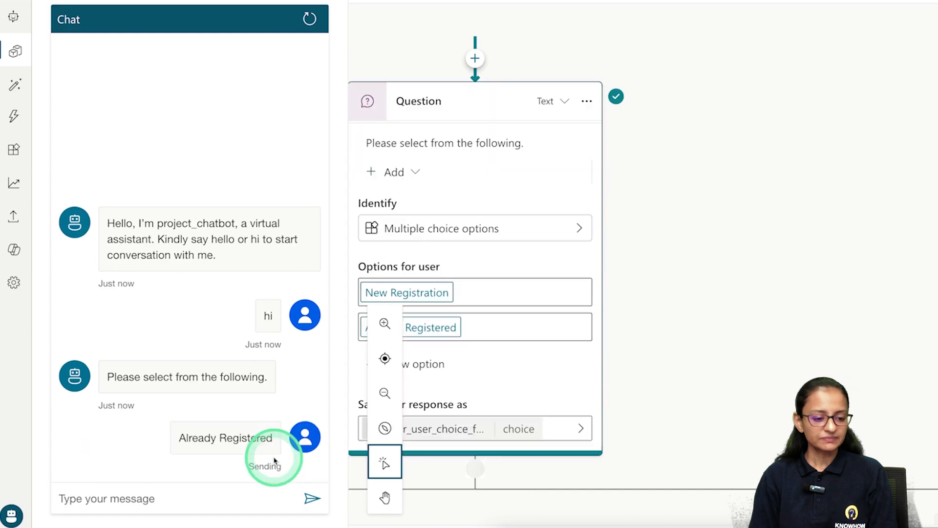
click(149, 501)
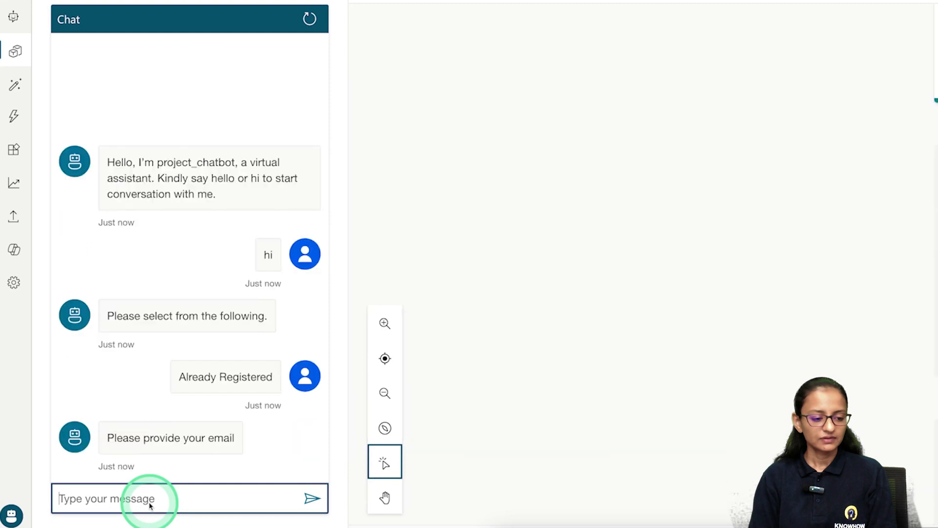
click(250, 444)
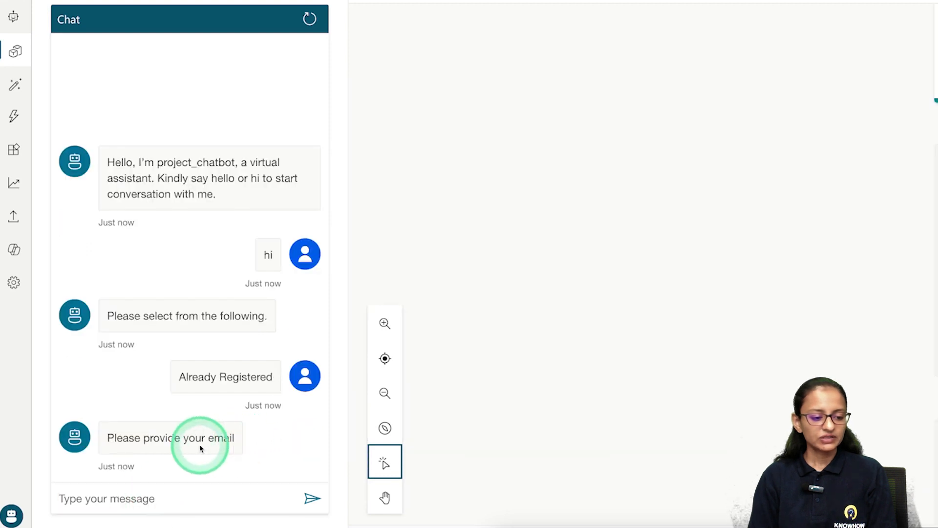
click(118, 498)
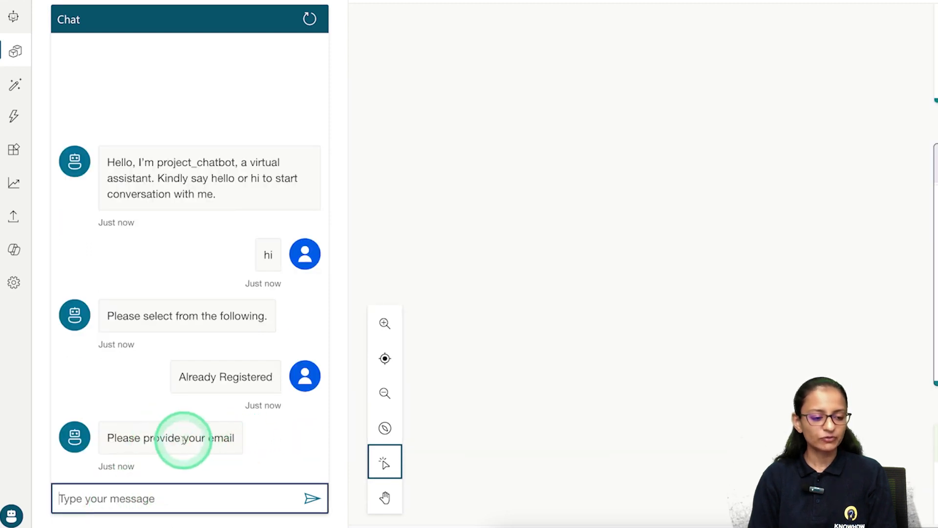
click(88, 496)
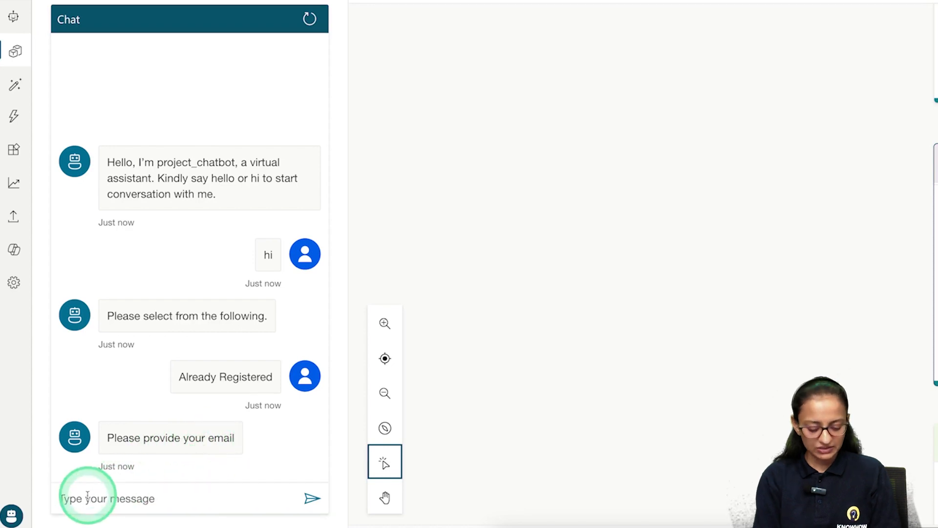
click(88, 497)
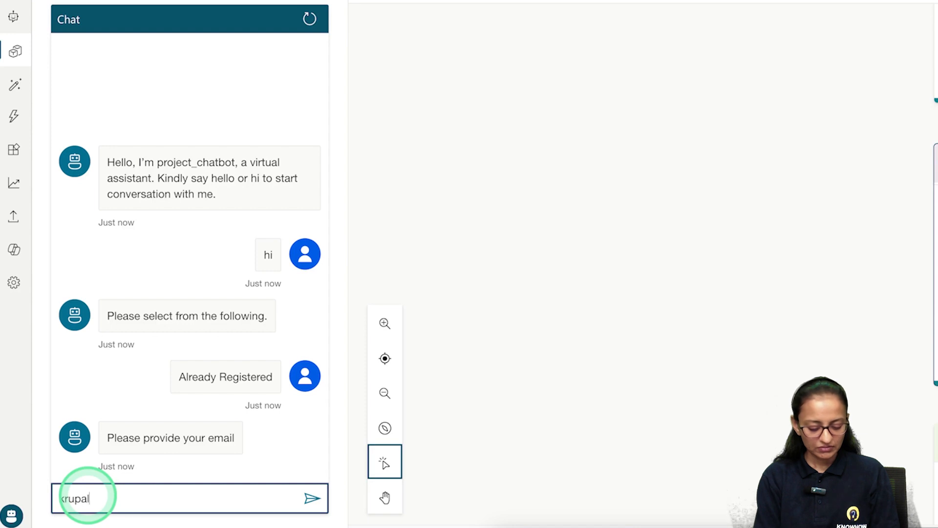
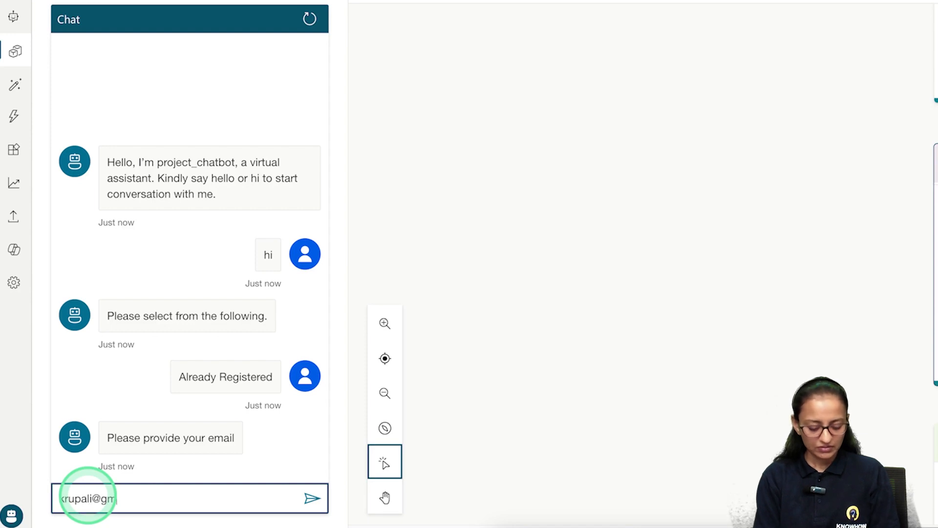
key(Return)
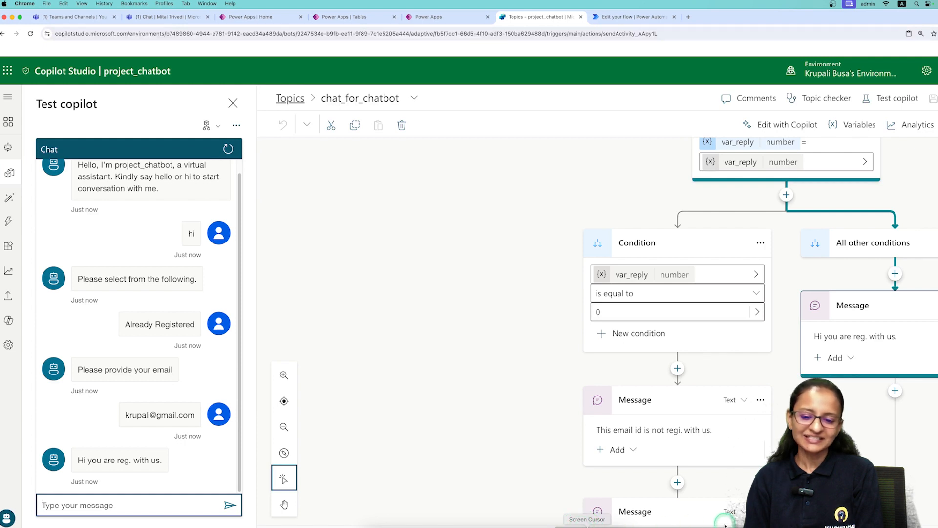
scroll(727, 522, right, 3)
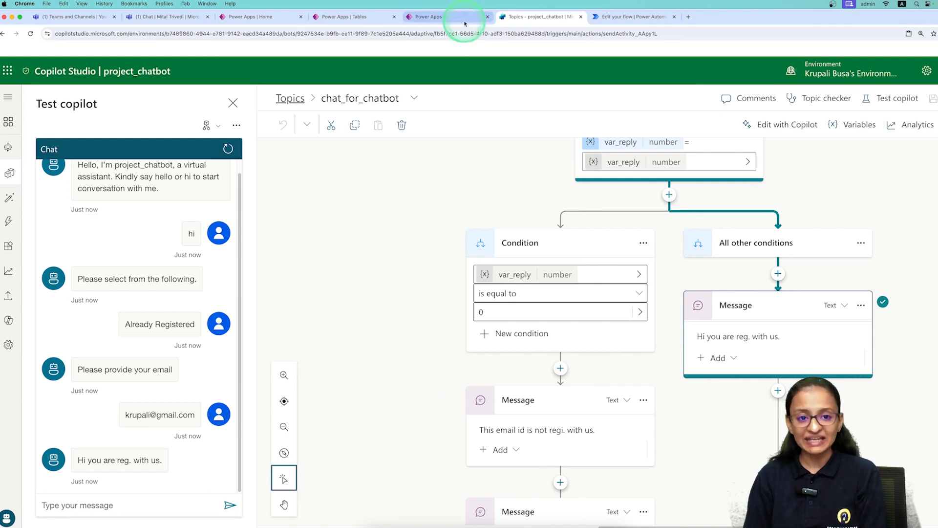
click(445, 19)
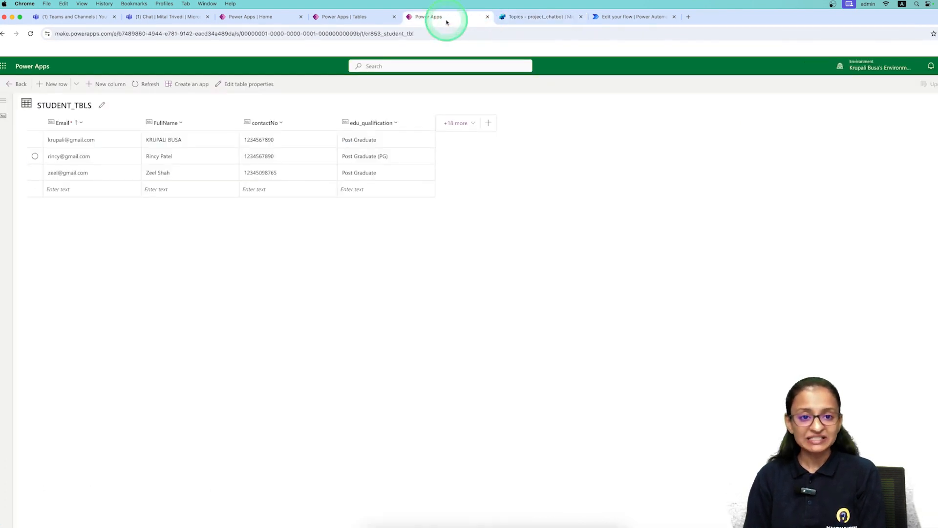
click(629, 18)
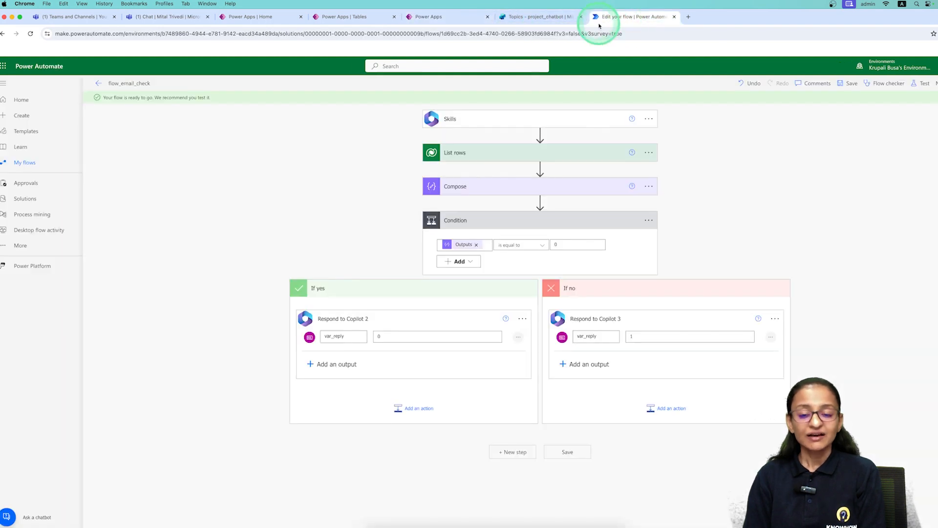
click(533, 17)
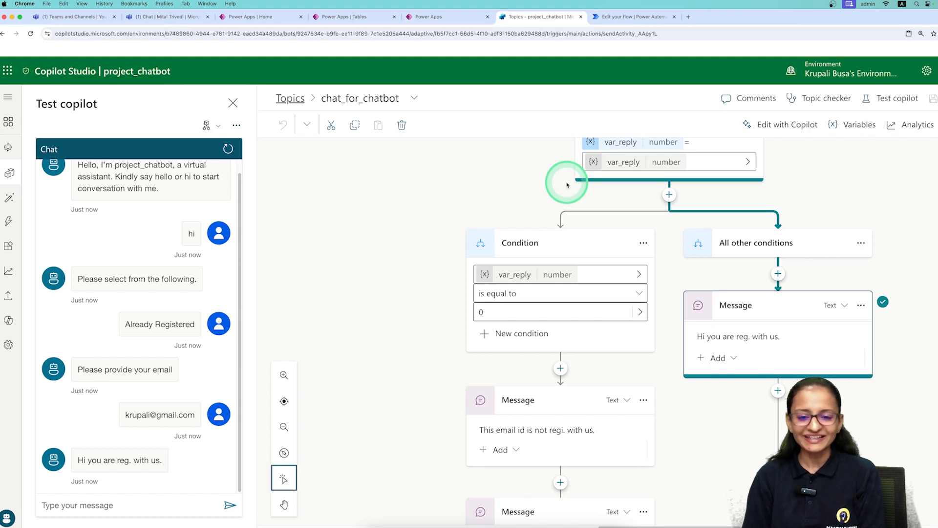
scroll(567, 185, up, 3)
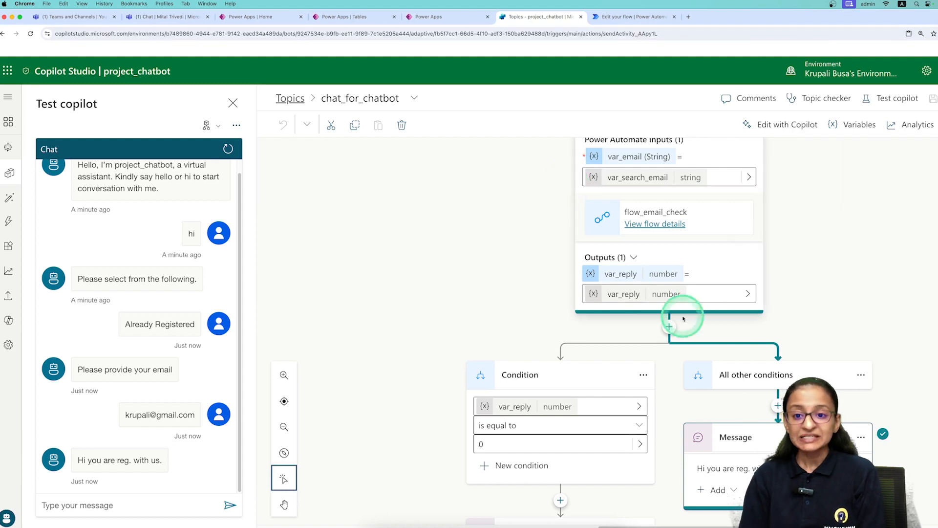
scroll(703, 327, down, 2)
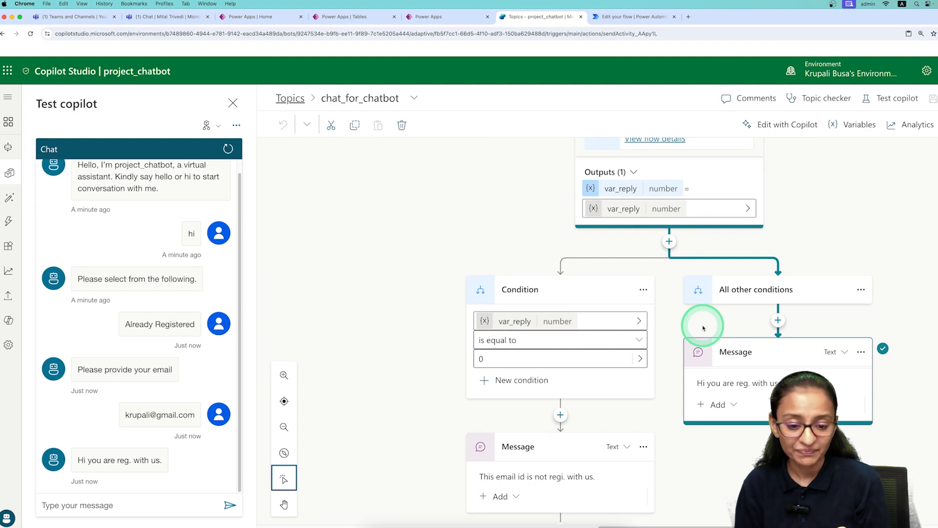
scroll(559, 362, down, 1)
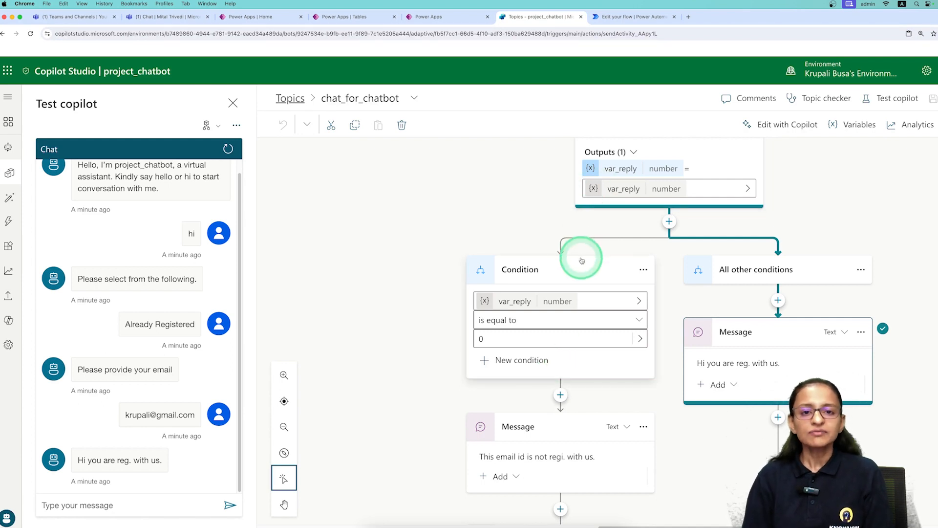
scroll(581, 257, up, 2)
scroll(581, 260, up, 7)
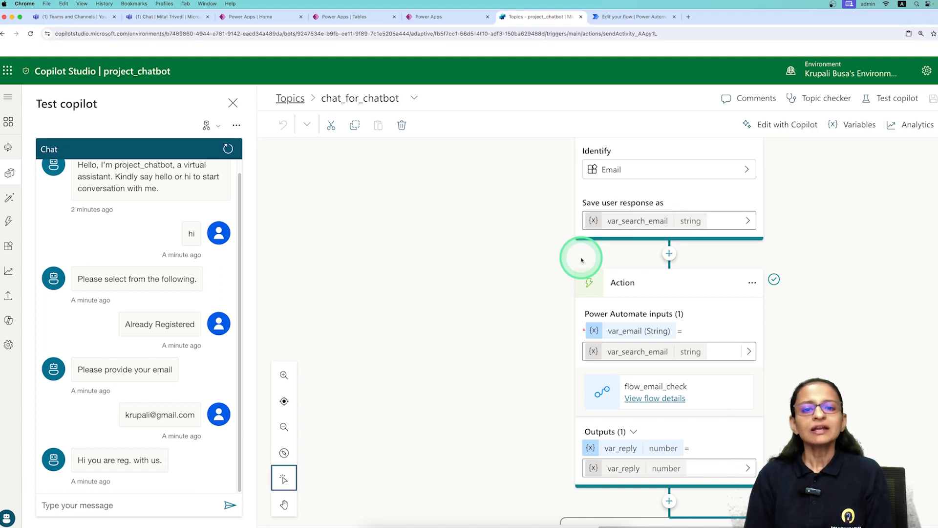
scroll(581, 260, down, 7)
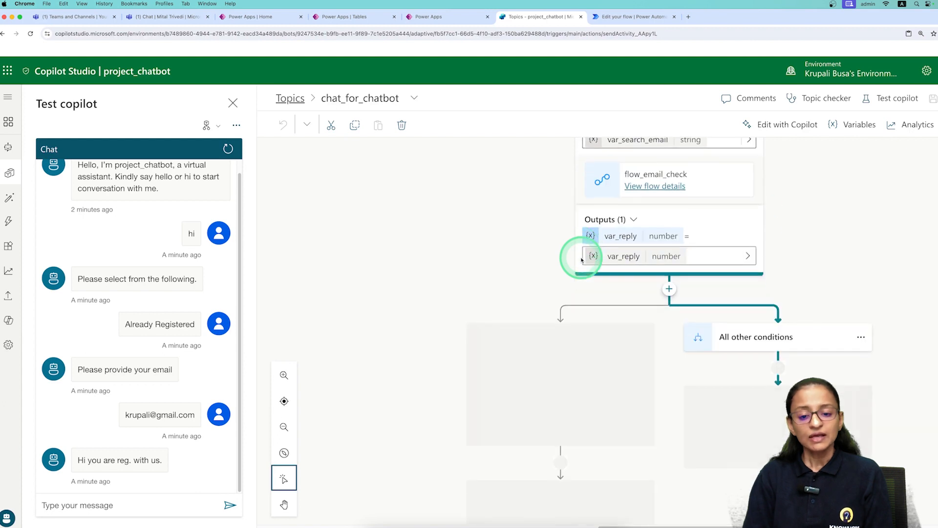
scroll(581, 260, down, 1)
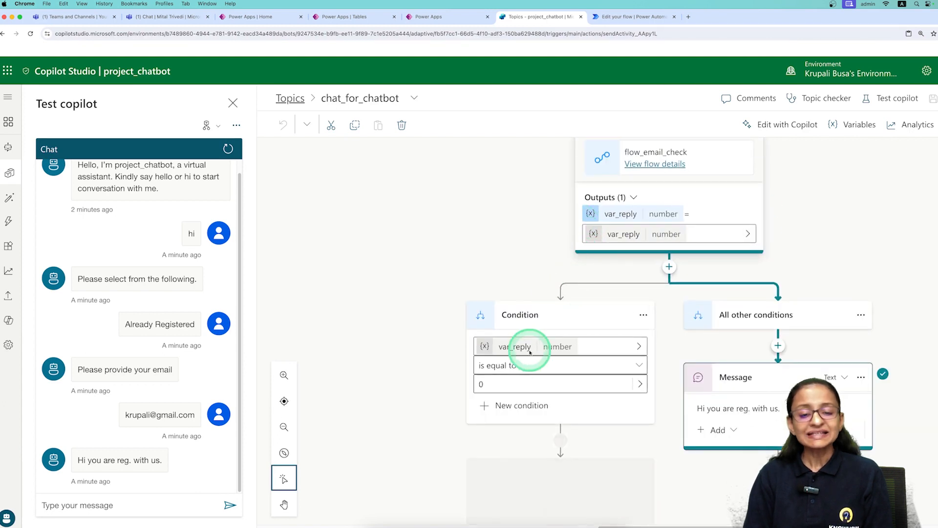
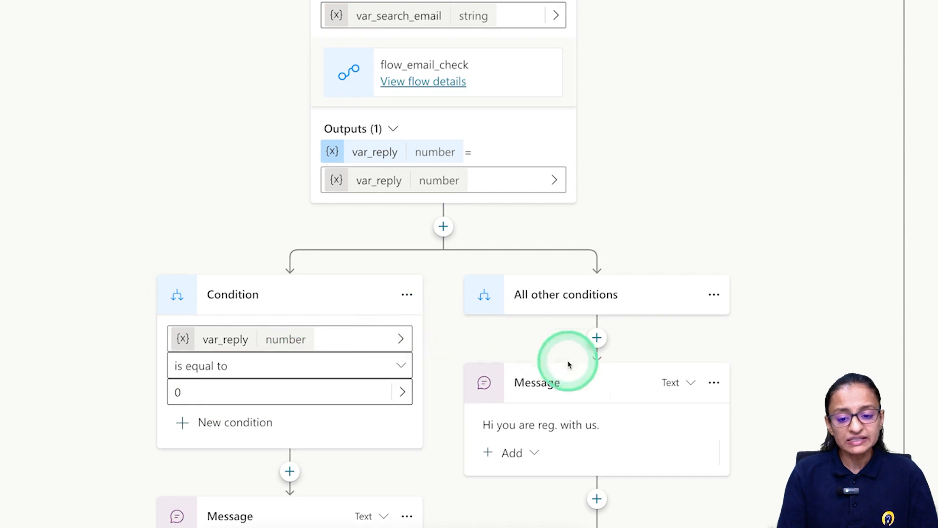
Insert a 'Set a variable value' step above the email Question node.
scroll(600, 423, down, 1)
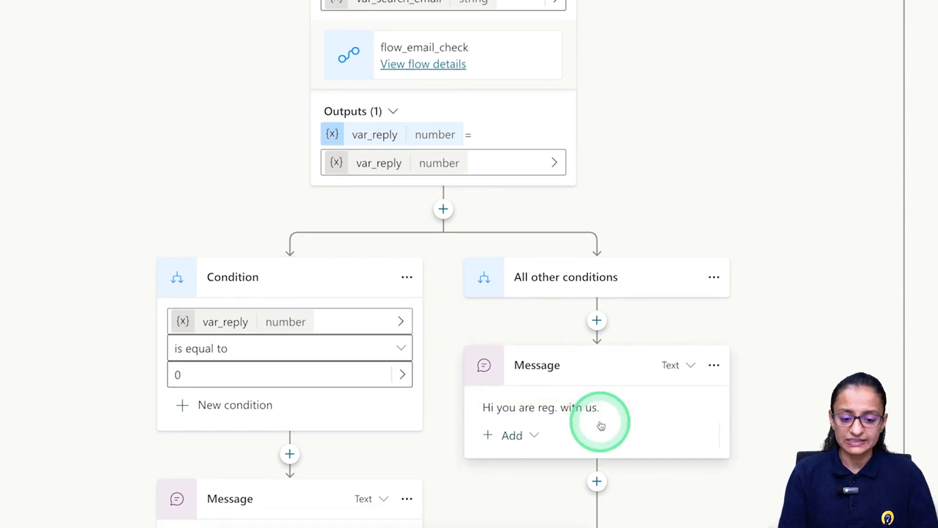
scroll(512, 348, up, 3)
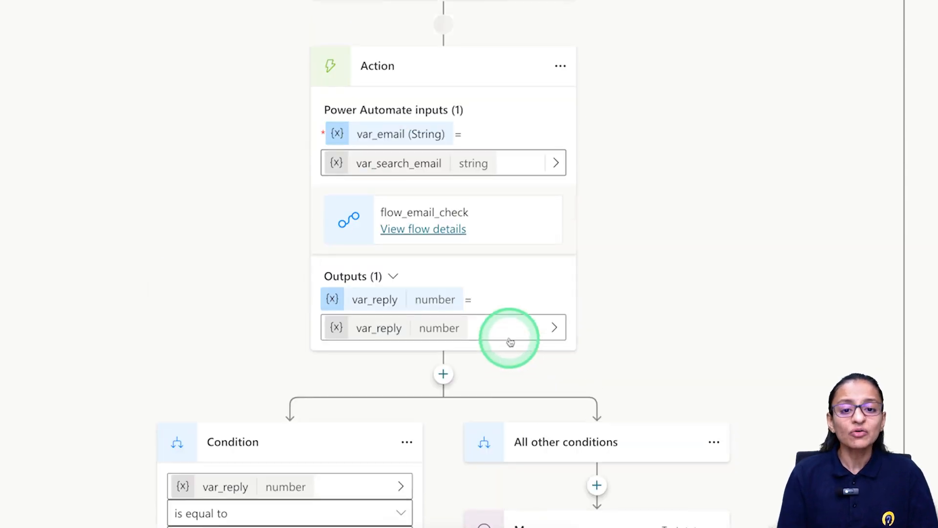
scroll(510, 343, up, 4)
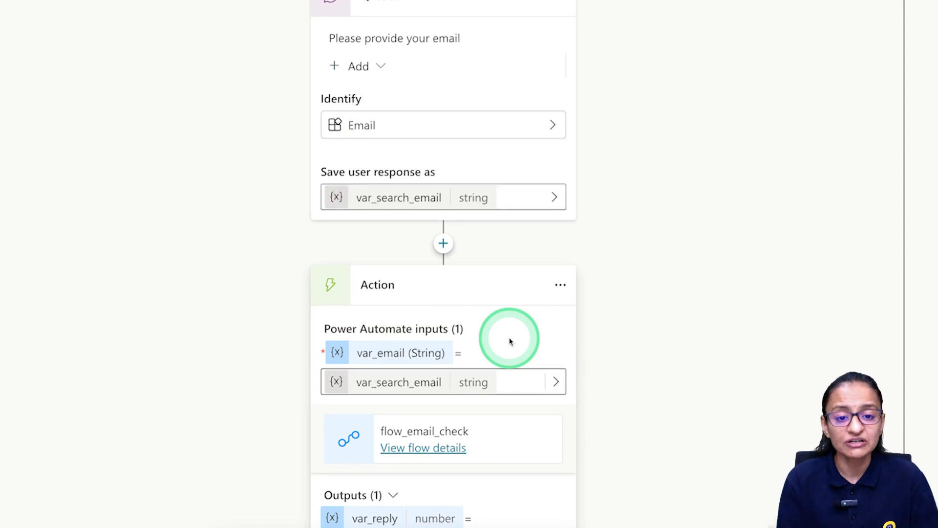
scroll(510, 341, up, 2)
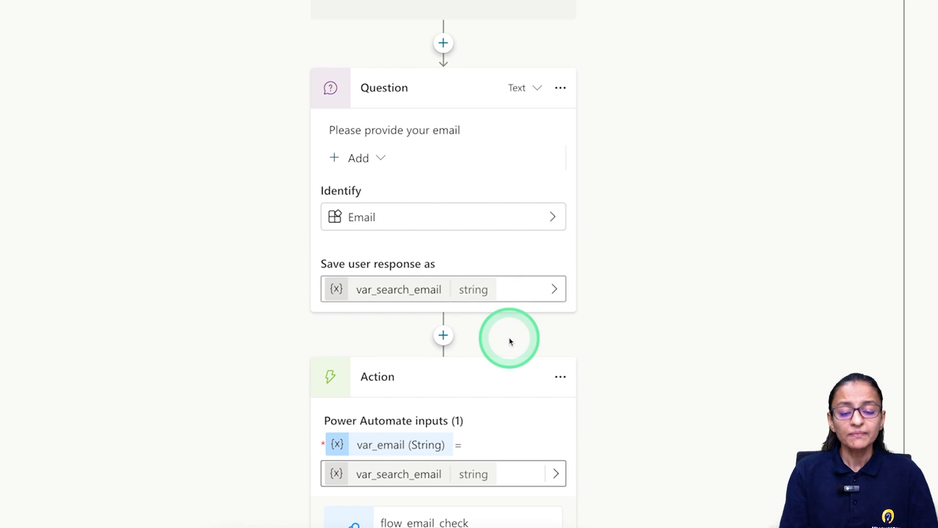
scroll(510, 341, up, 2)
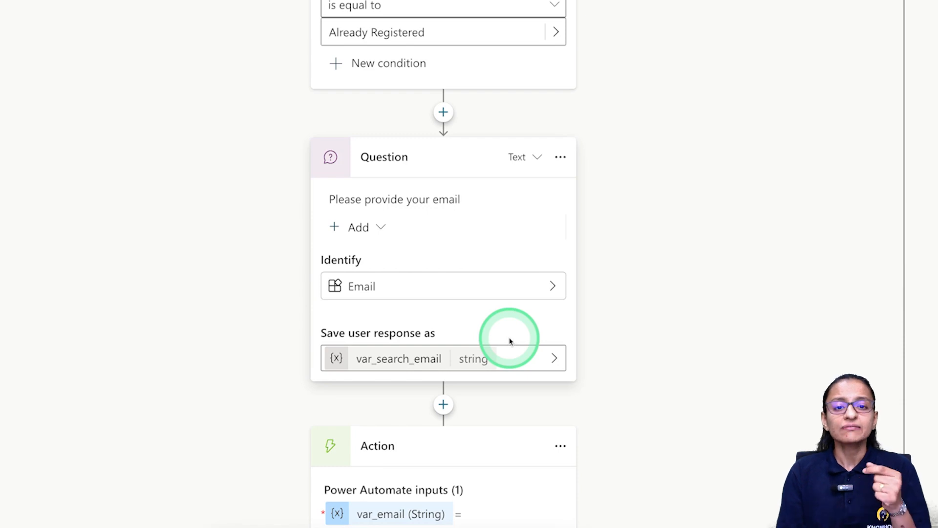
scroll(492, 310, up, 1)
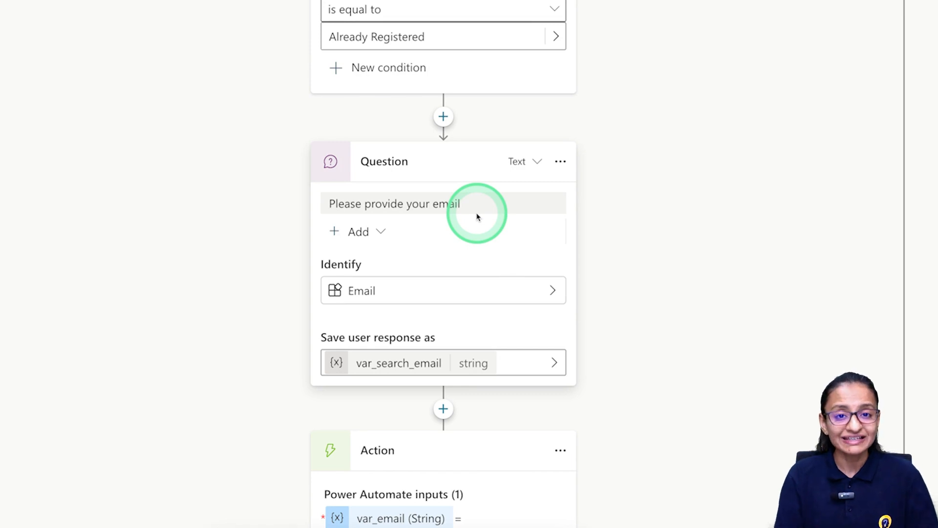
click(443, 117)
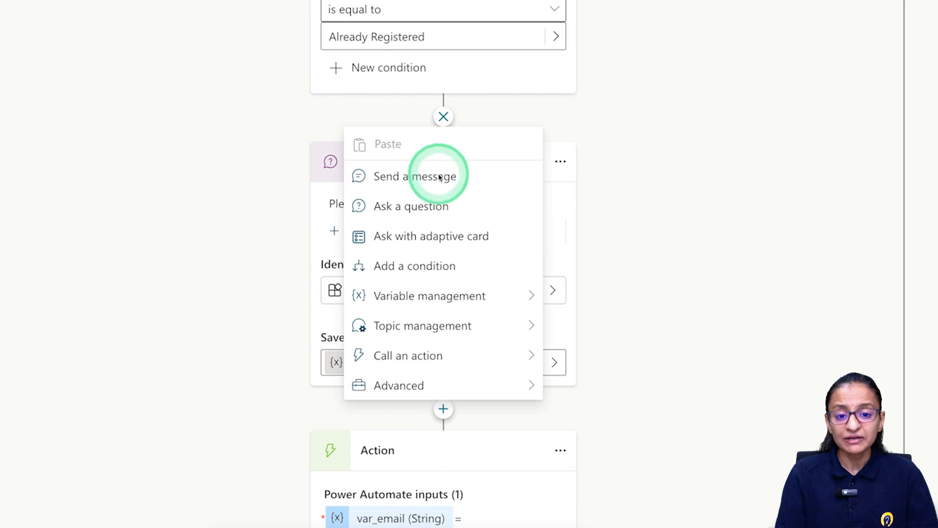
click(195, 238)
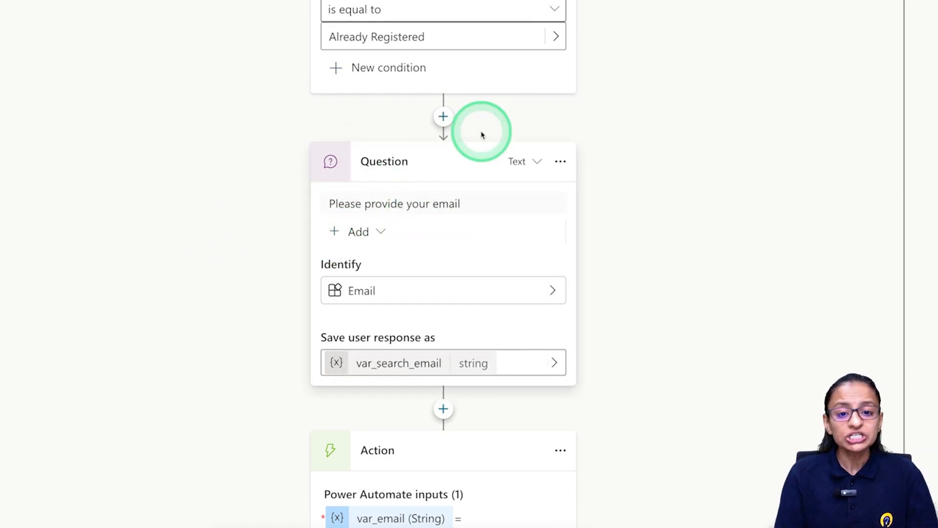
click(443, 118)
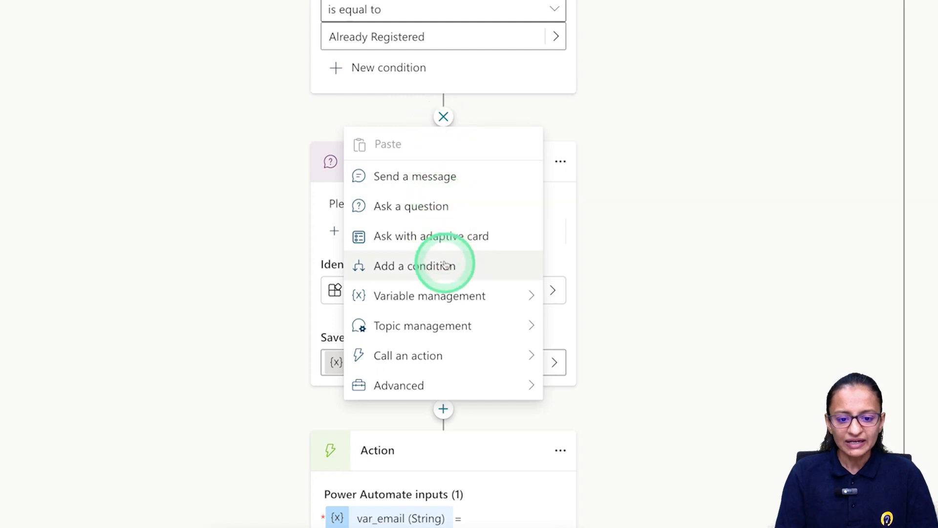
click(449, 297)
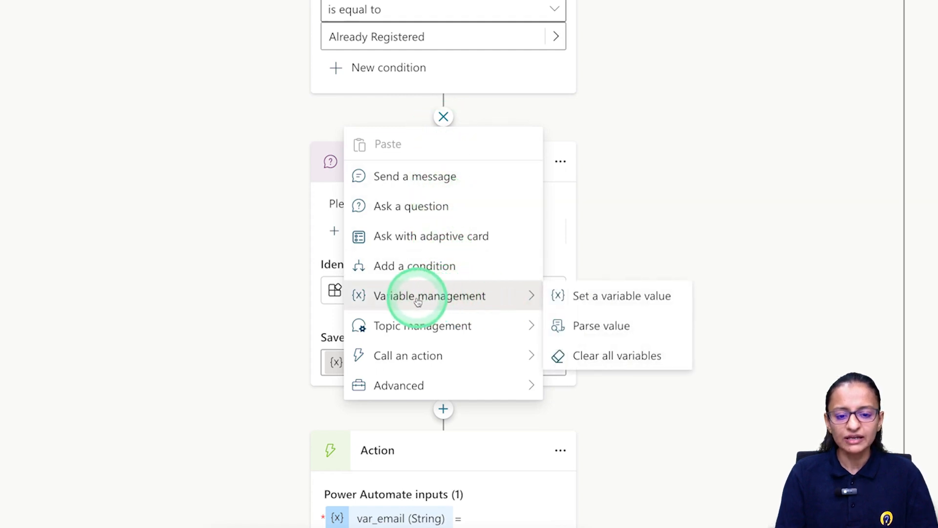
click(592, 302)
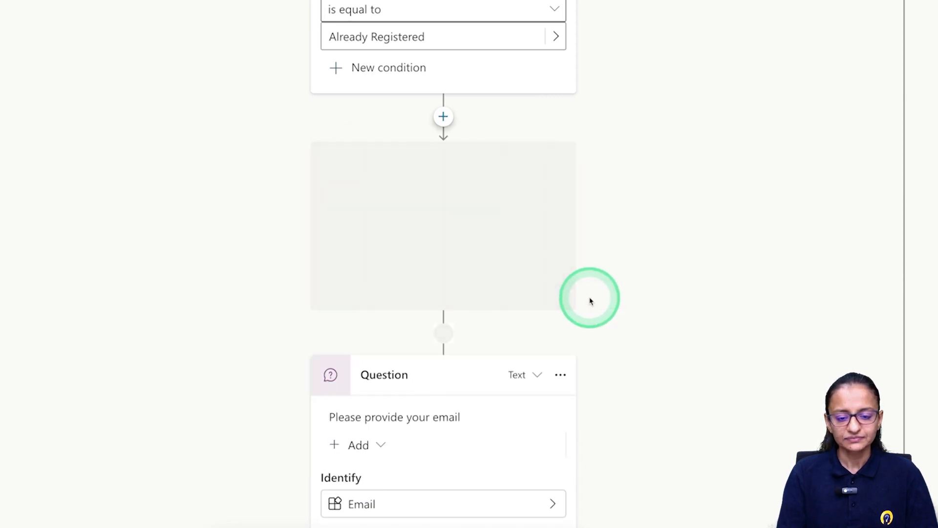
Create a new variable named counter and set its value to 1.
click(374, 228)
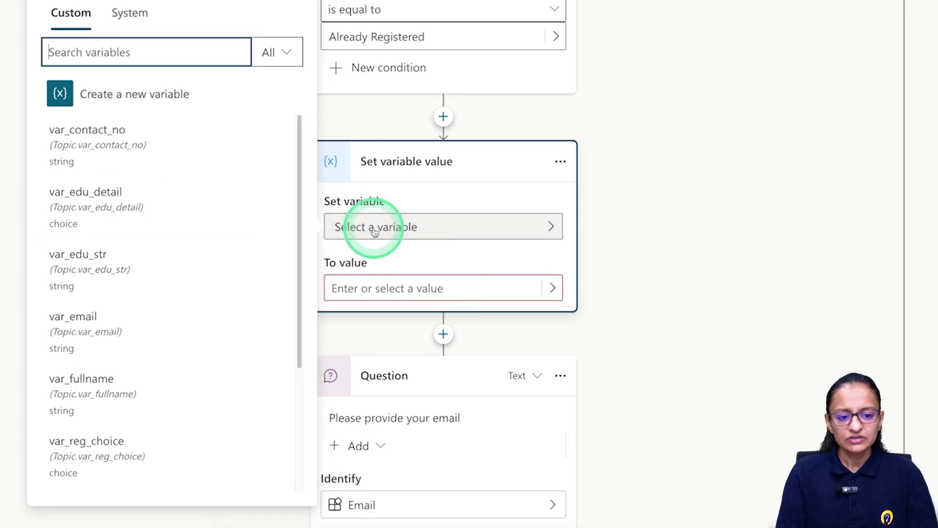
click(96, 94)
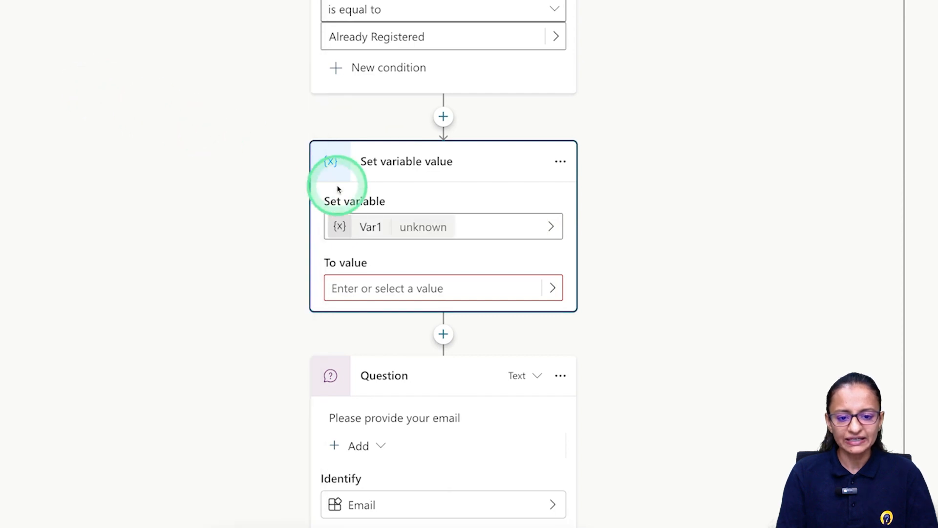
click(369, 231)
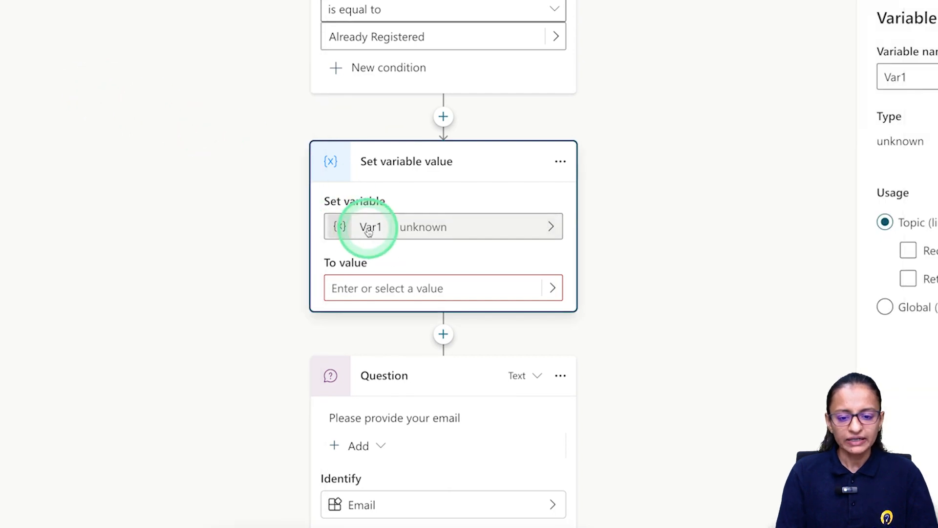
click(801, 97)
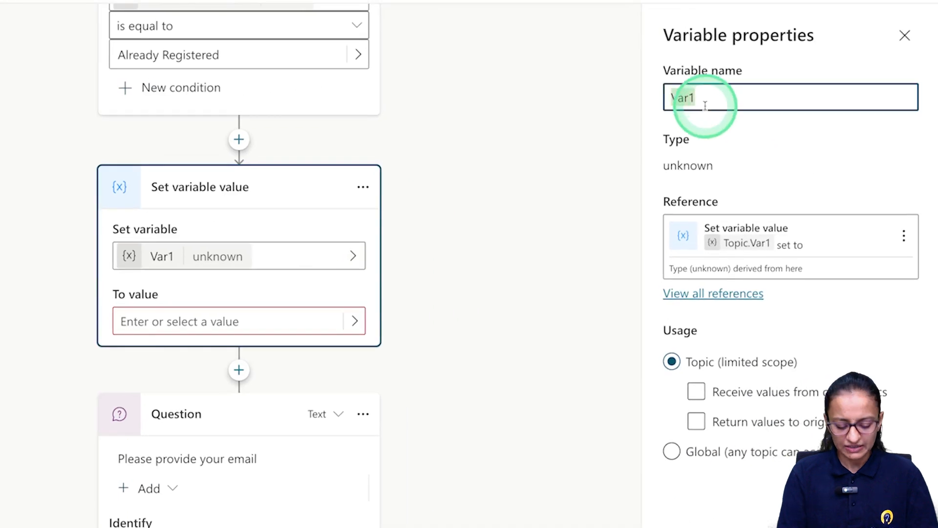
key(BackSpace)
text(counter)
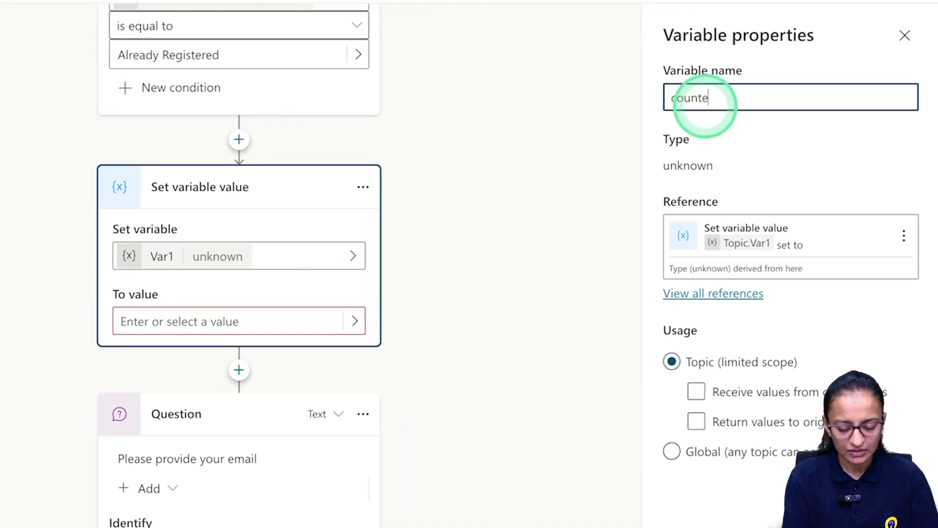
click(177, 322)
text(1)
click(405, 307)
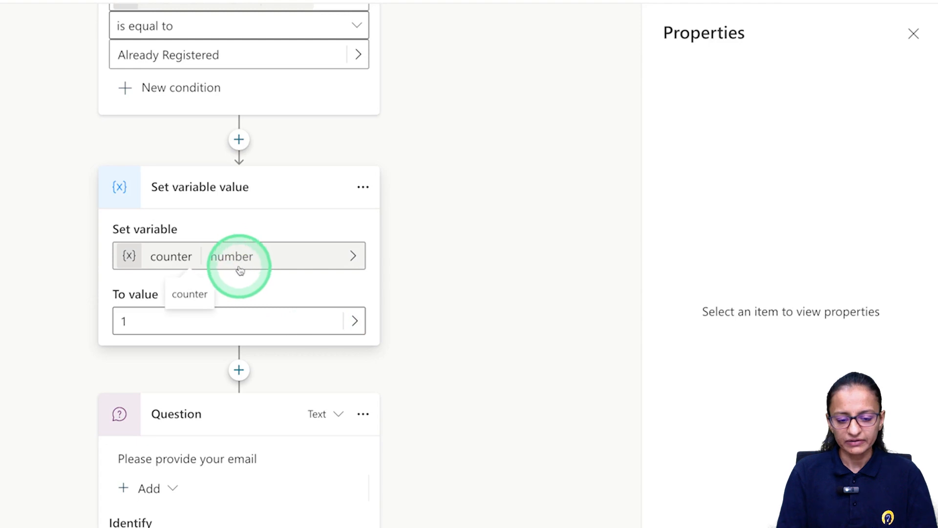
scroll(218, 330, down, 1)
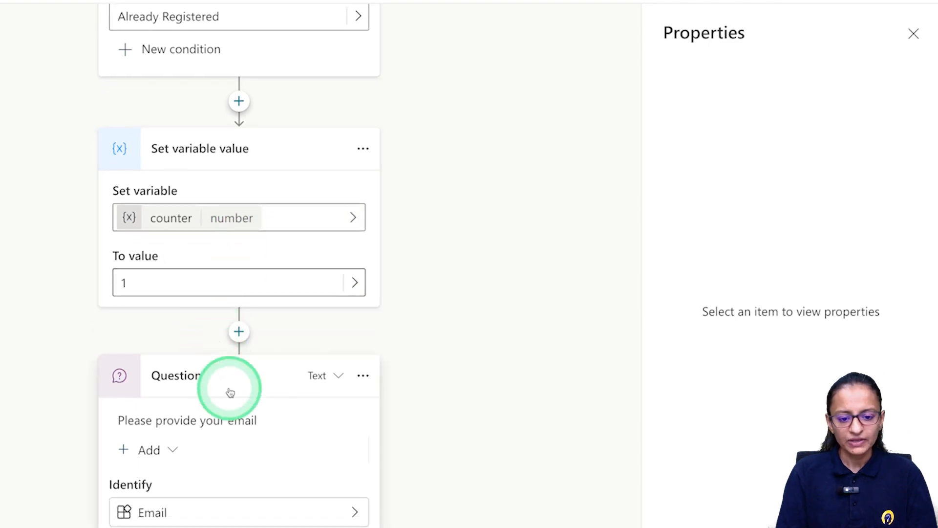
scroll(230, 391, down, 5)
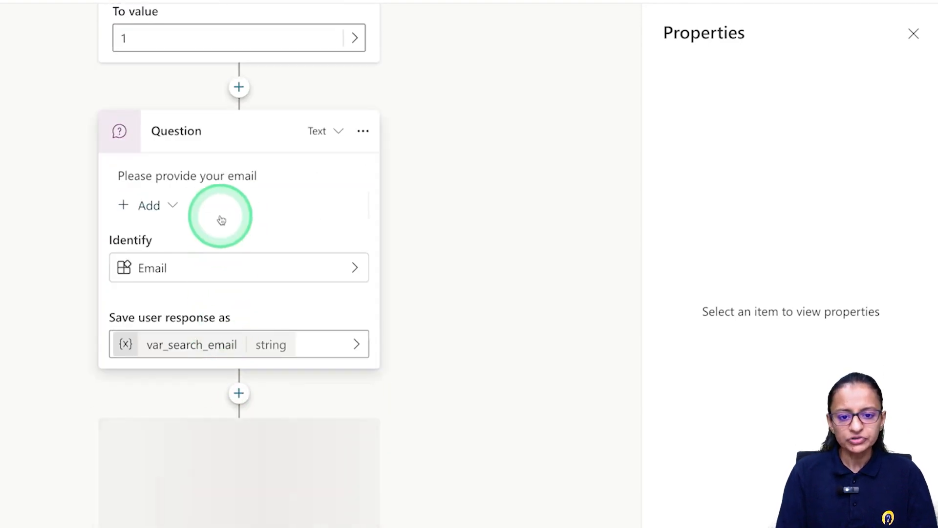
scroll(239, 276, down, 1)
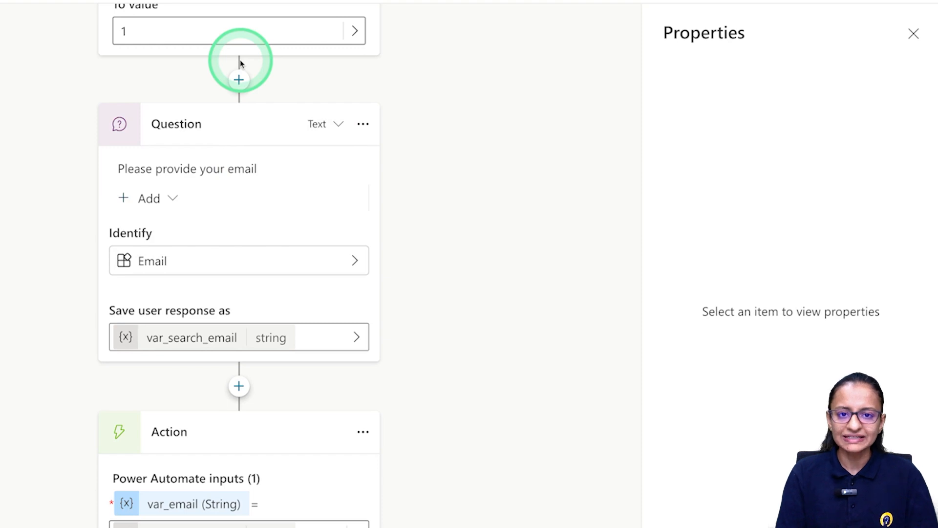
scroll(239, 293, down, 3)
scroll(221, 384, down, 3)
click(213, 416)
scroll(214, 417, down, 1)
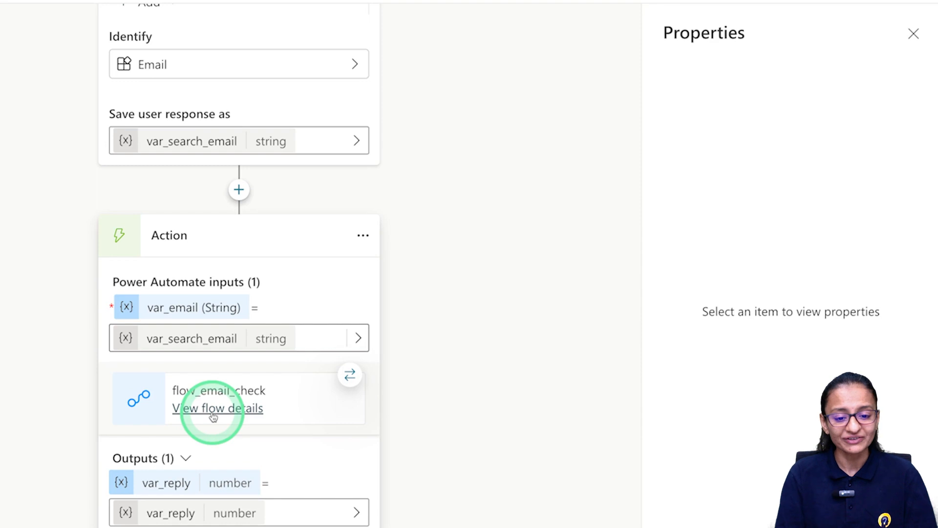
scroll(214, 416, down, 2)
scroll(213, 416, down, 5)
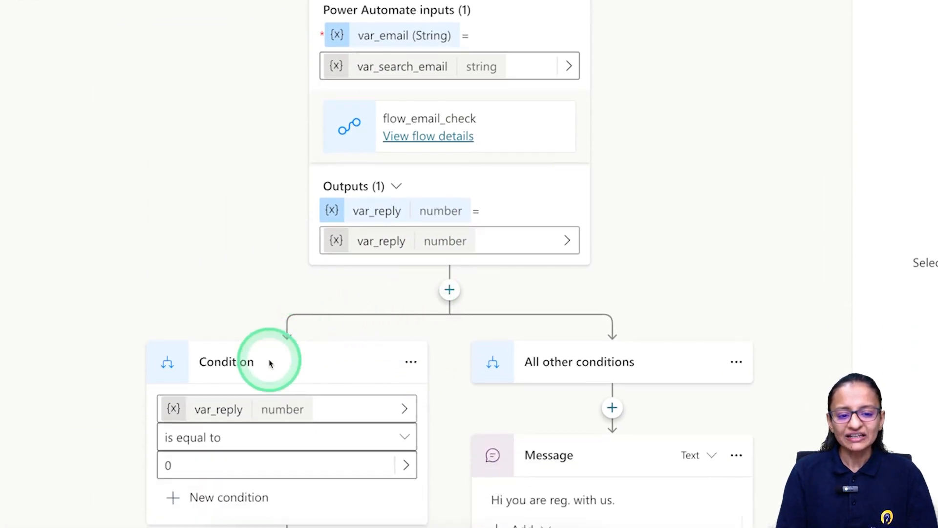
scroll(261, 402, down, 2)
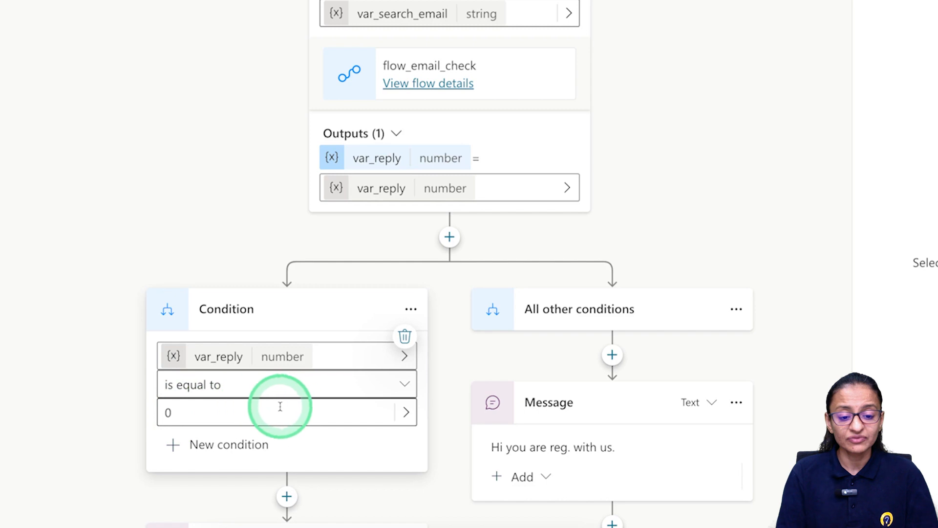
scroll(293, 407, down, 3)
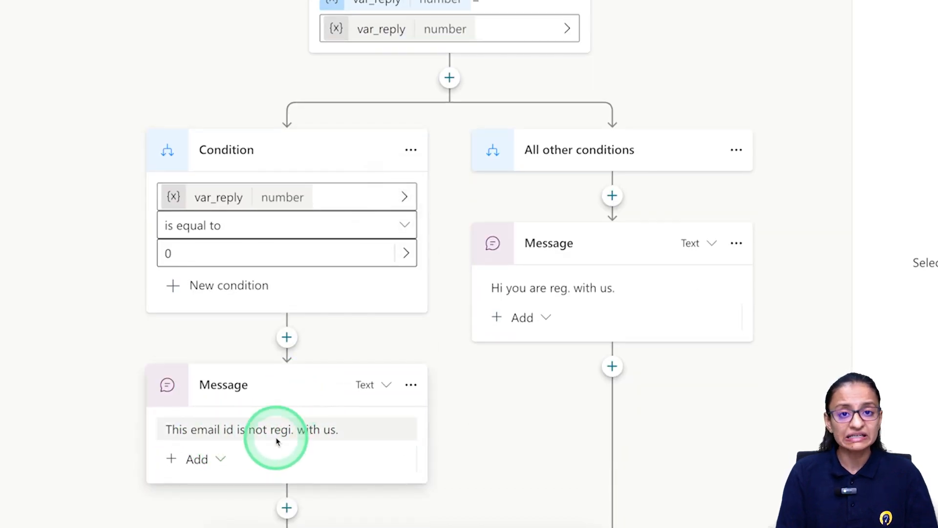
click(290, 441)
scroll(320, 446, down, 1)
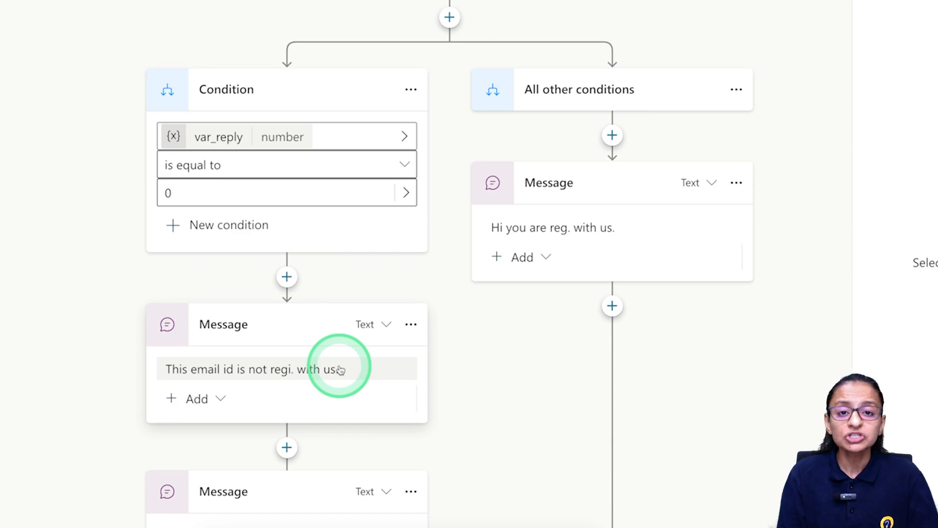
scroll(340, 370, down, 1)
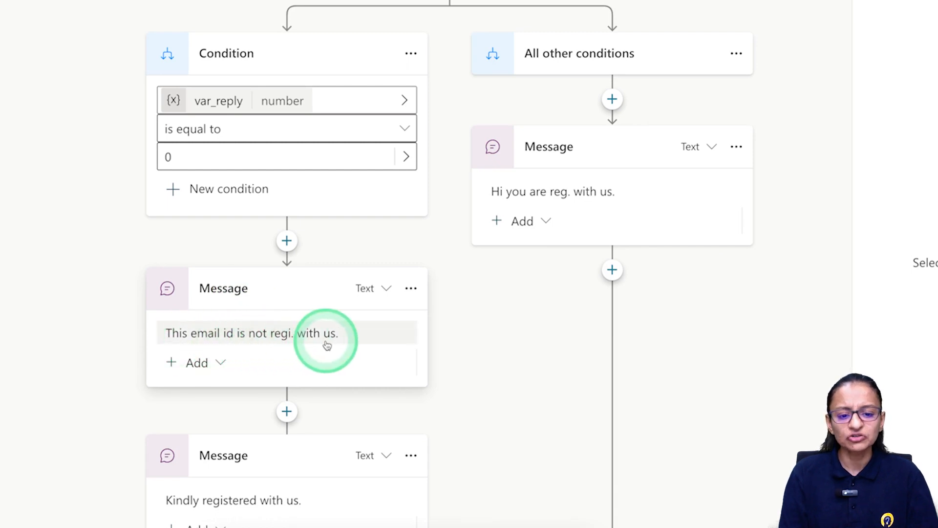
scroll(306, 423, down, 1)
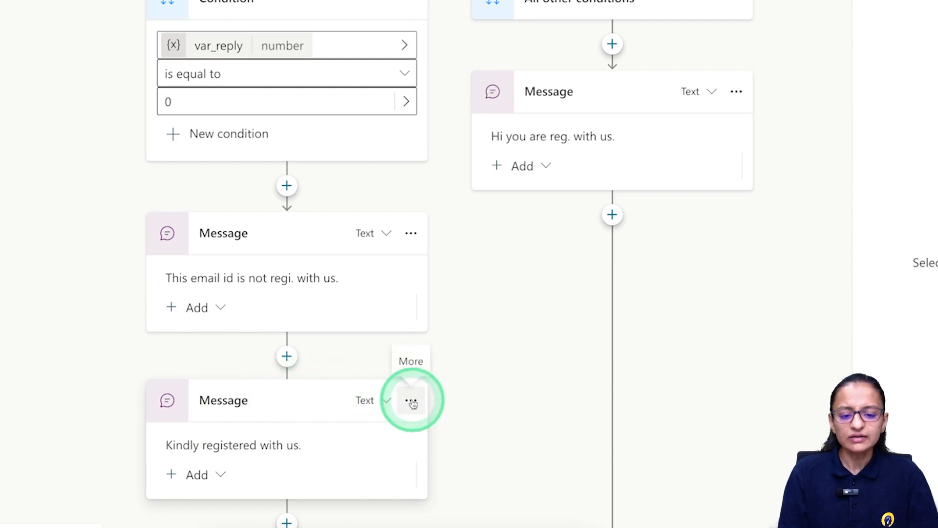
scroll(413, 402, down, 4)
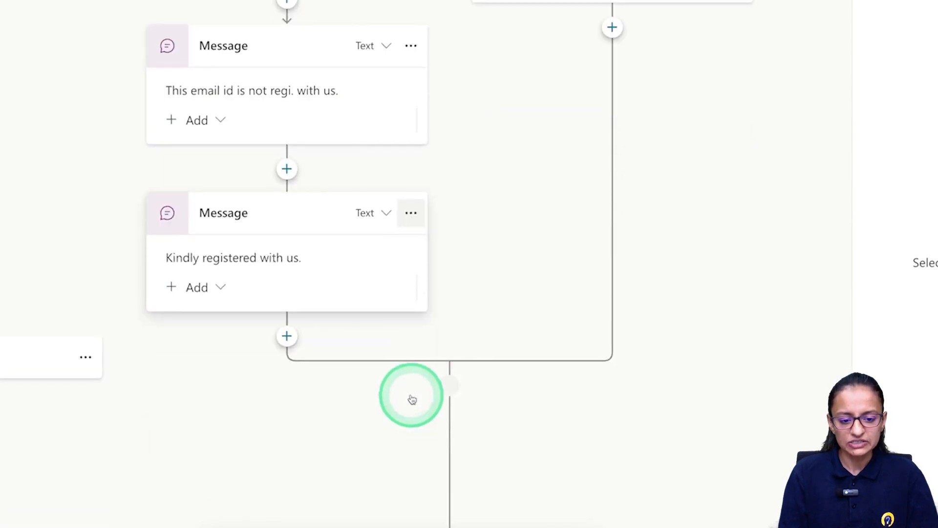
Delete the 'Kindly registered with us.' message and create a new flow through Call an action.
click(414, 213)
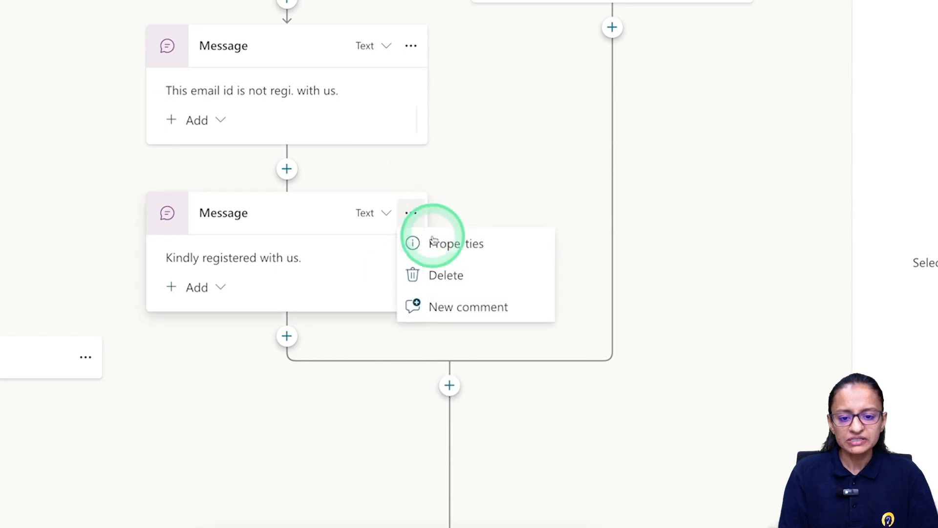
click(450, 275)
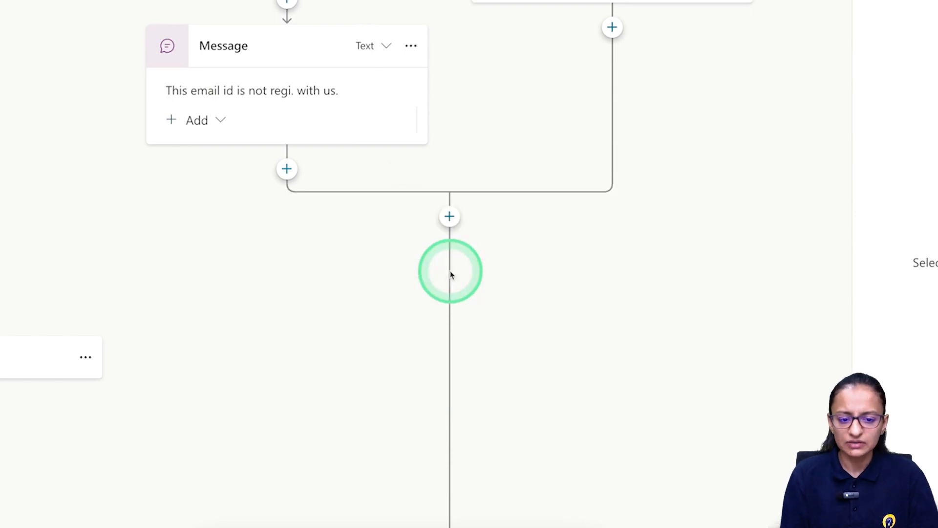
click(286, 170)
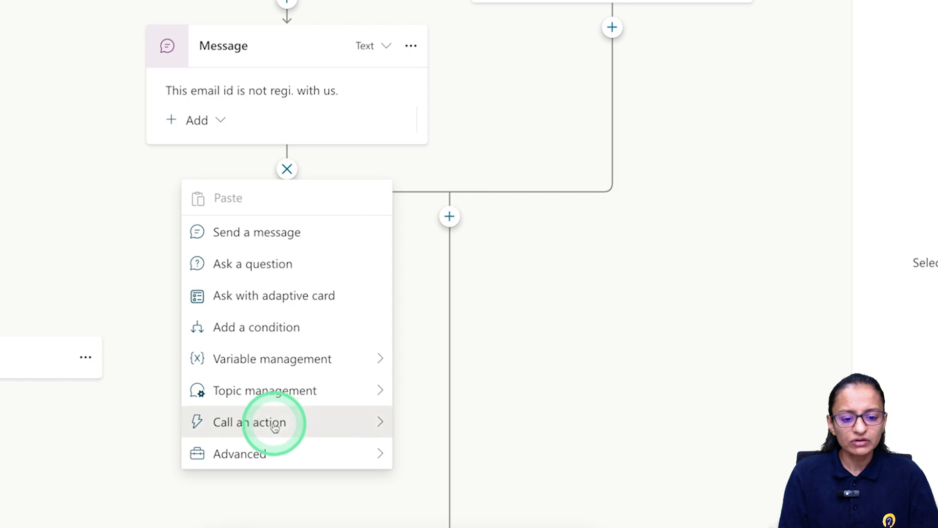
click(379, 423)
click(479, 187)
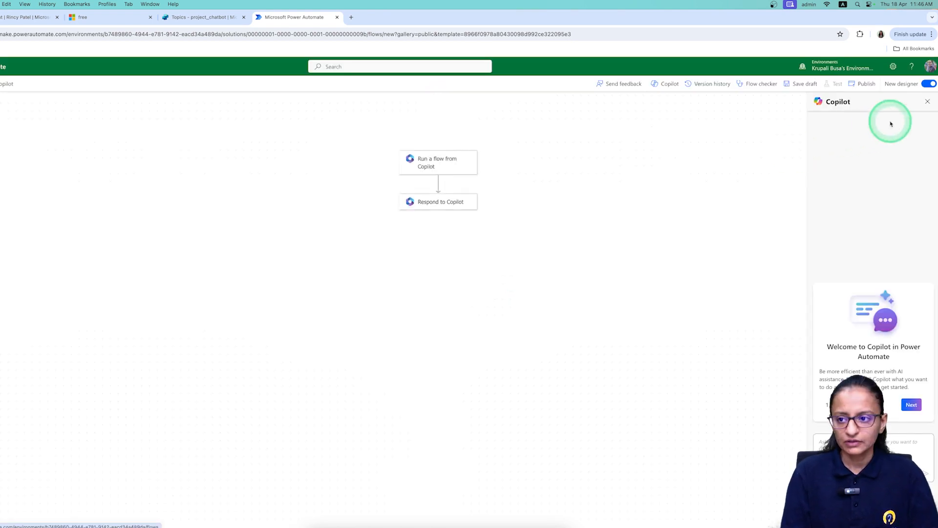
In the classic designer, rename the flow to flow_increment_counnter.
click(928, 83)
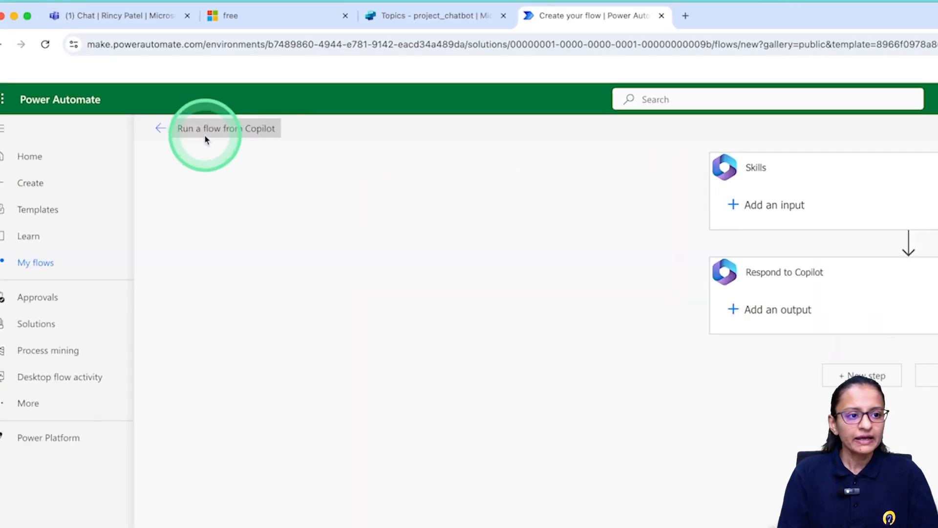
click(226, 130)
key(BackSpace)
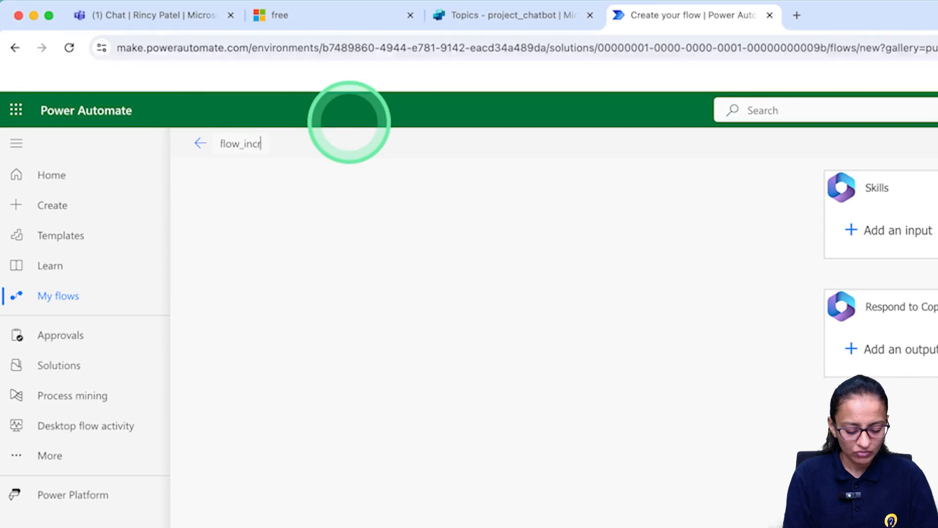
text(flow_increment_counnter)
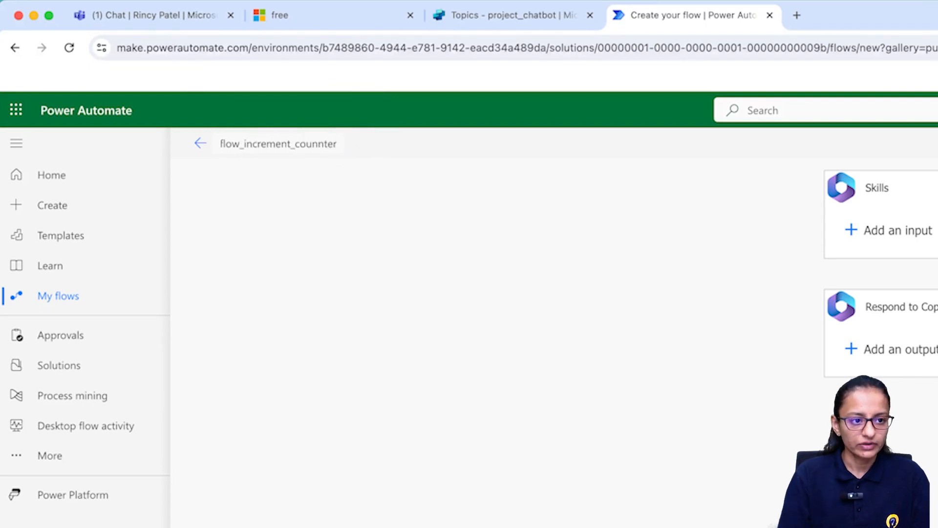
click(854, 237)
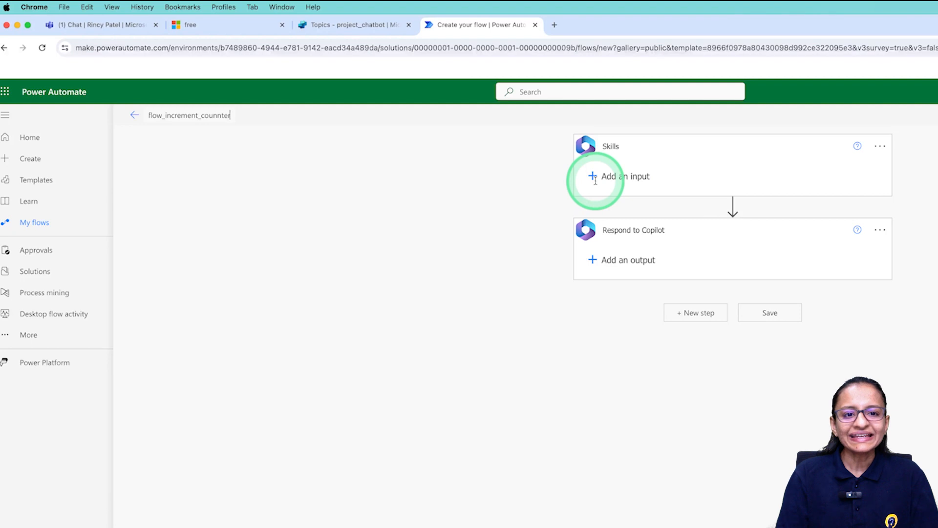
click(352, 28)
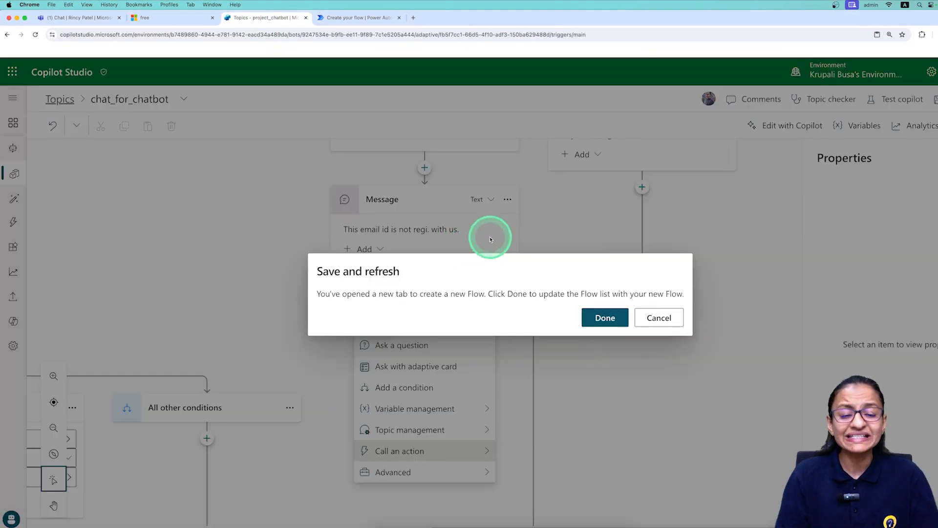
click(359, 18)
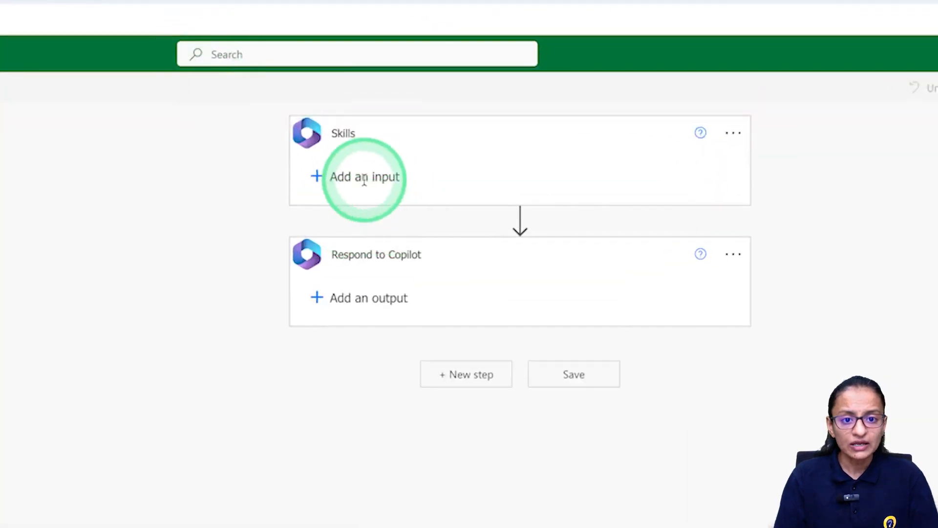
Add a Number input named var_counter to the Copilot trigger.
click(318, 178)
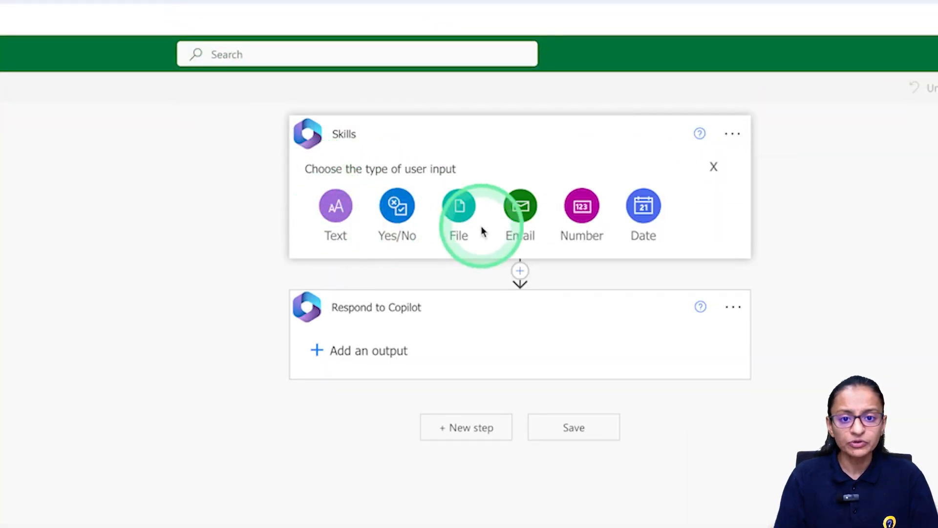
click(590, 220)
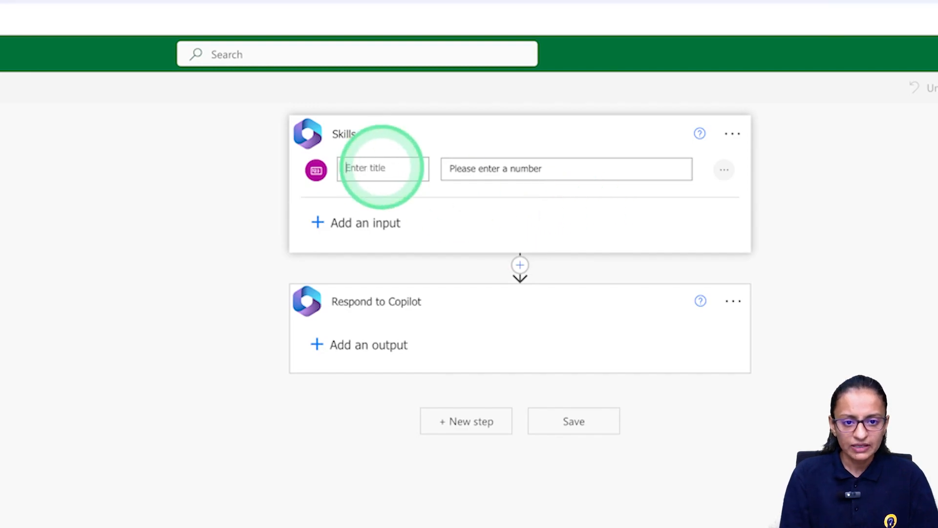
text(var_counter)
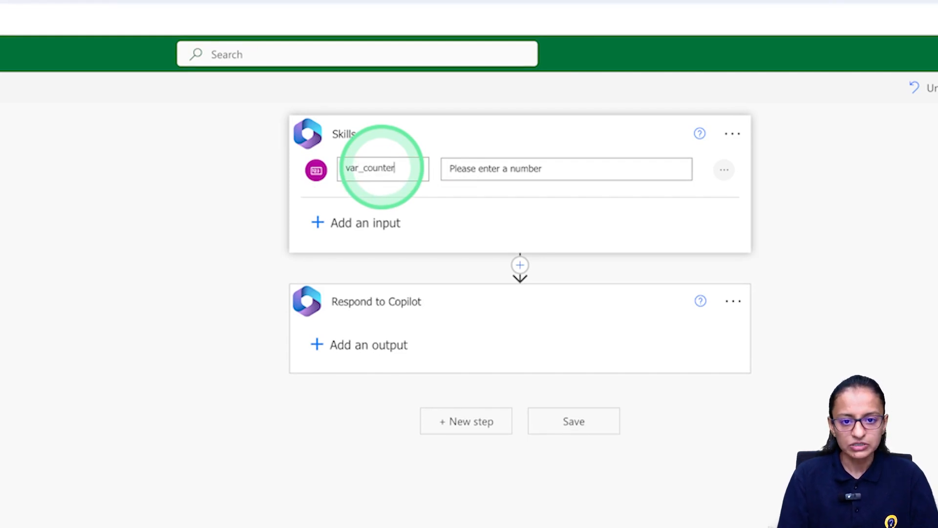
click(219, 245)
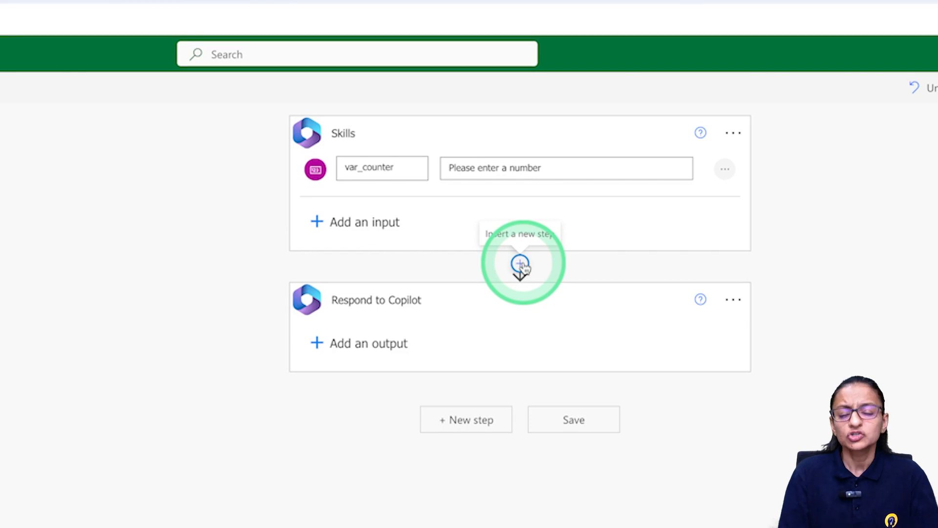
Insert an Initialize variable action between the trigger and Respond to Copilot.
click(521, 265)
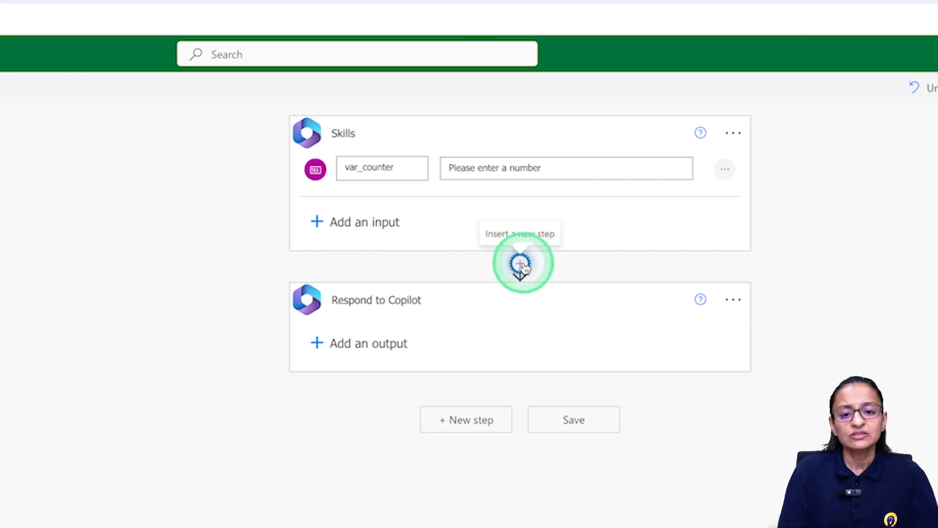
click(522, 287)
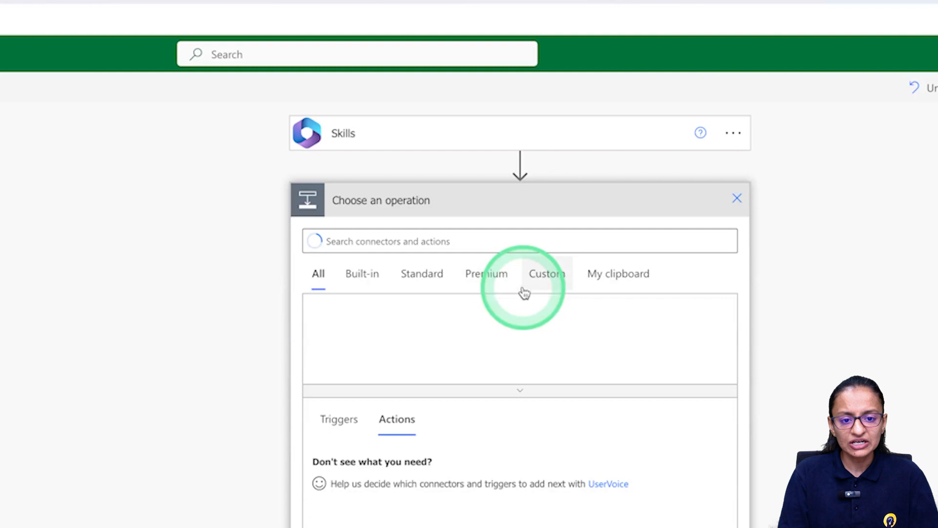
click(356, 239)
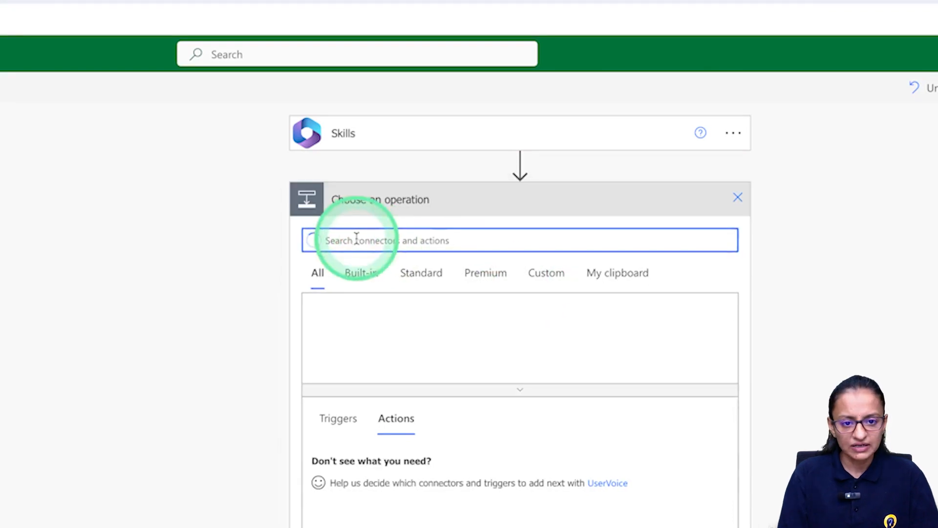
text(it)
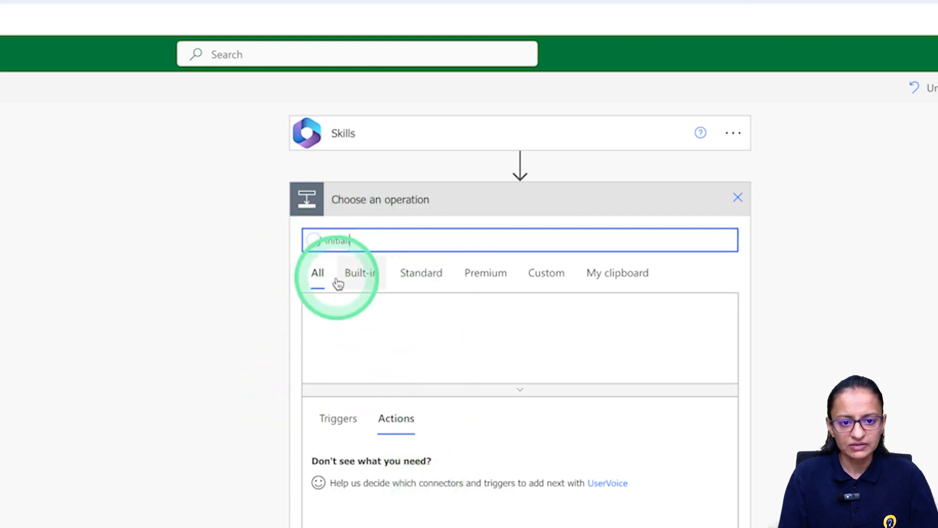
click(571, 322)
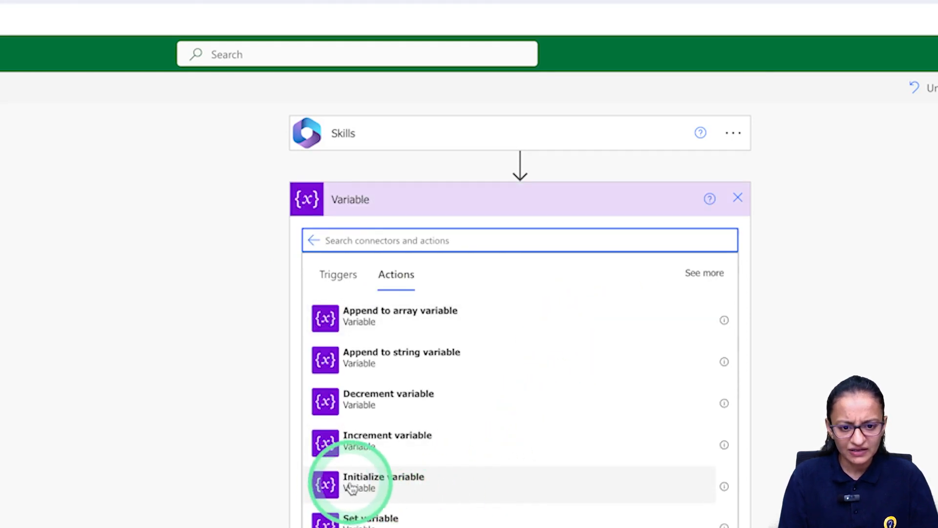
click(411, 491)
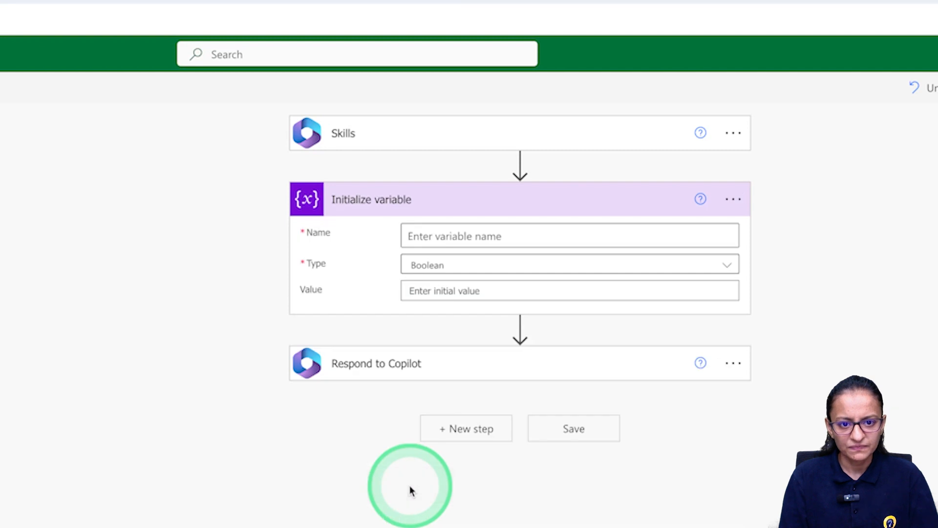
Name the variable cnt, type Integer, with var_counter as its initial value.
click(444, 234)
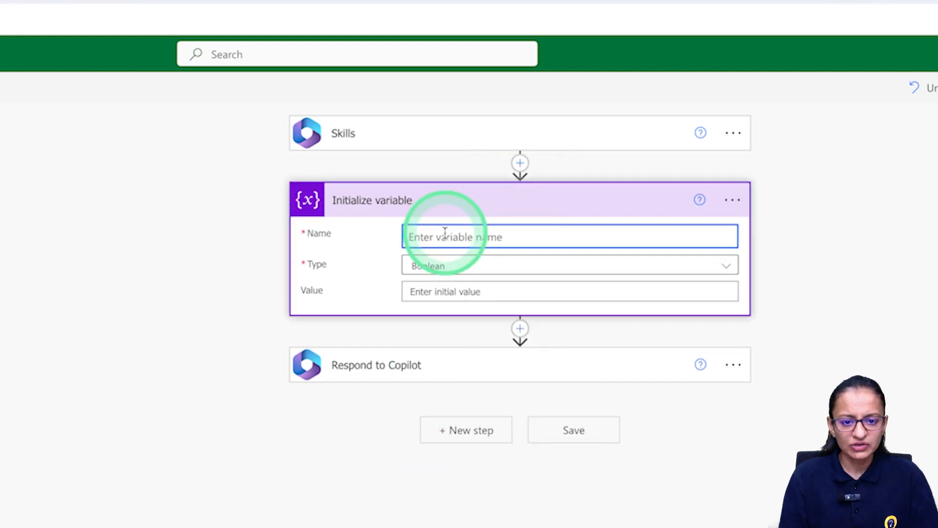
text(cnt)
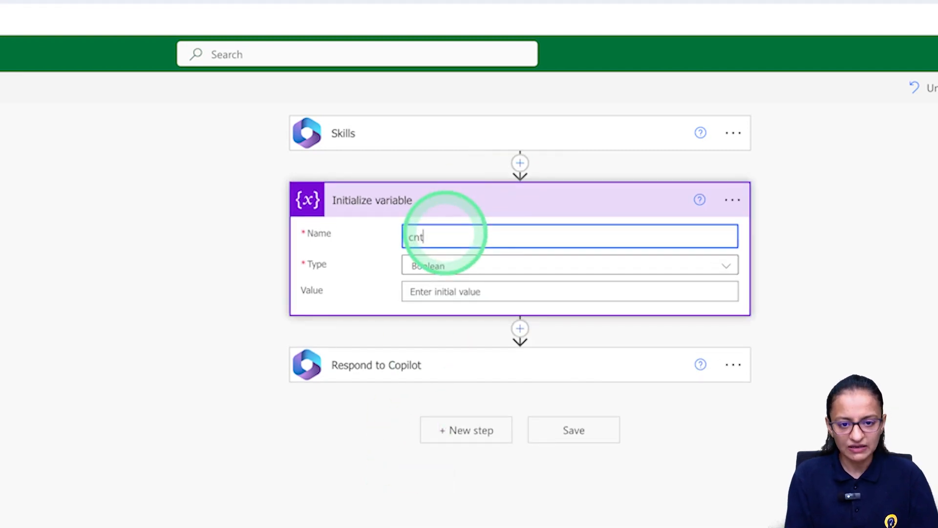
click(425, 270)
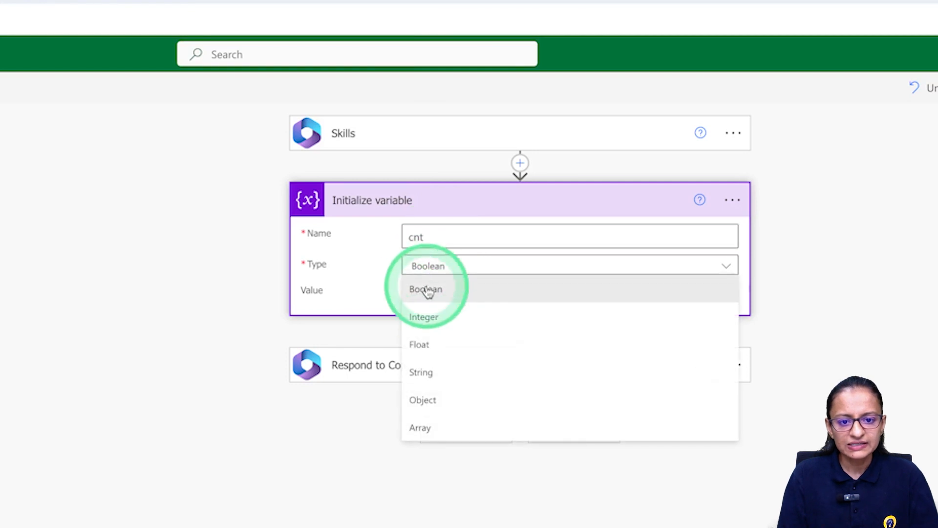
click(428, 318)
click(429, 292)
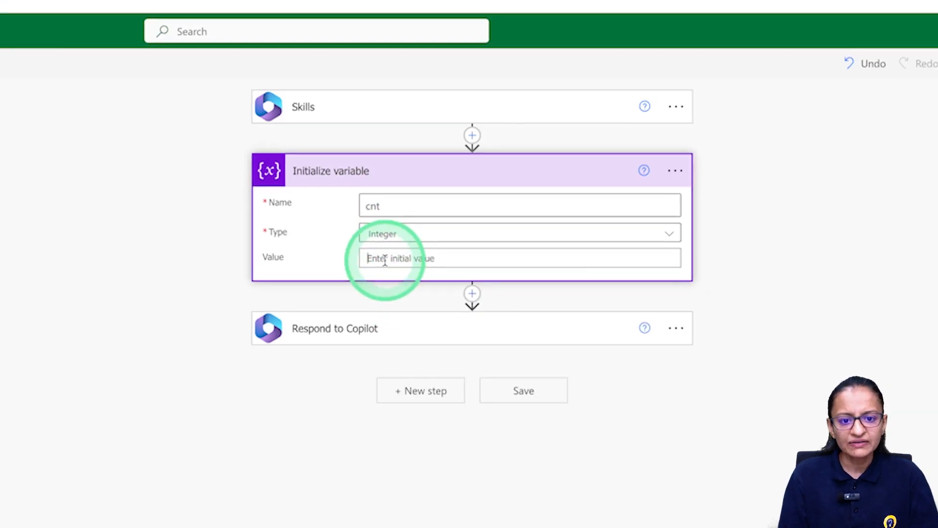
scroll(621, 357, down, 10)
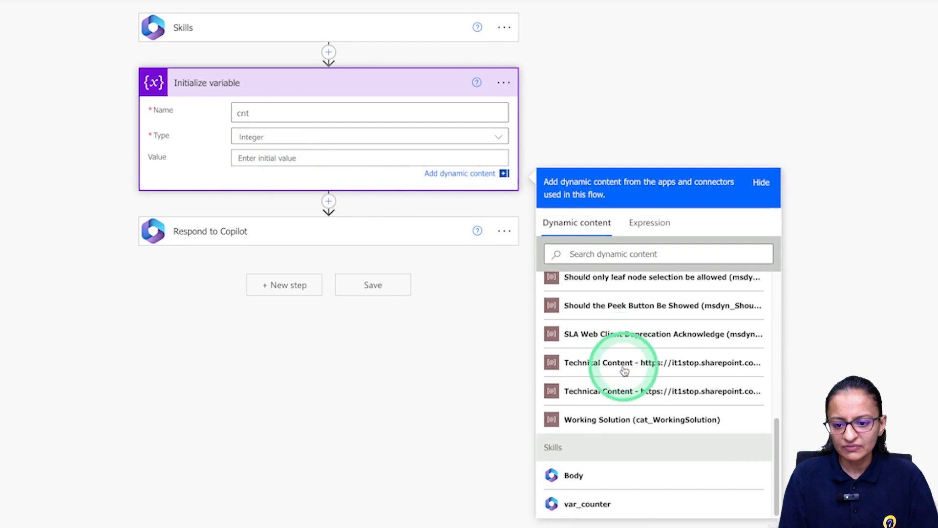
click(584, 503)
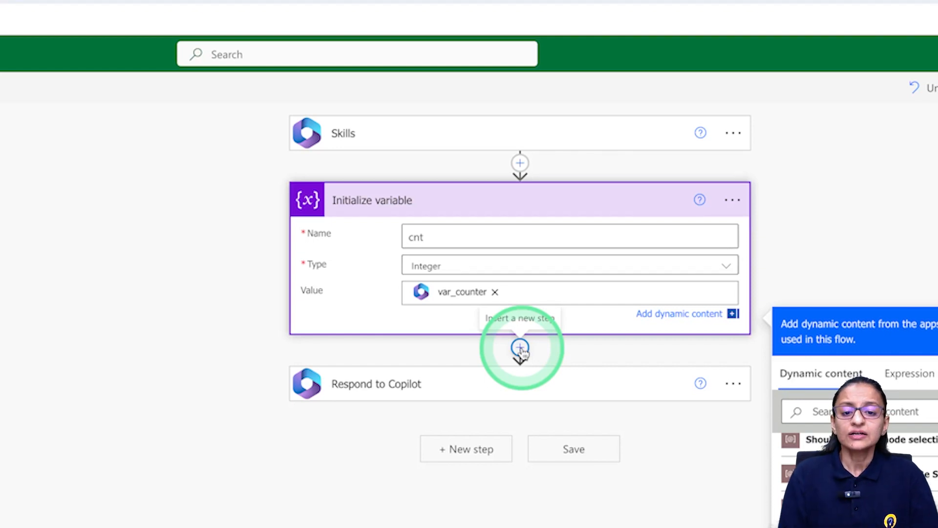
Add an Increment variable action after Initialize variable that raises cnt by 1.
click(520, 348)
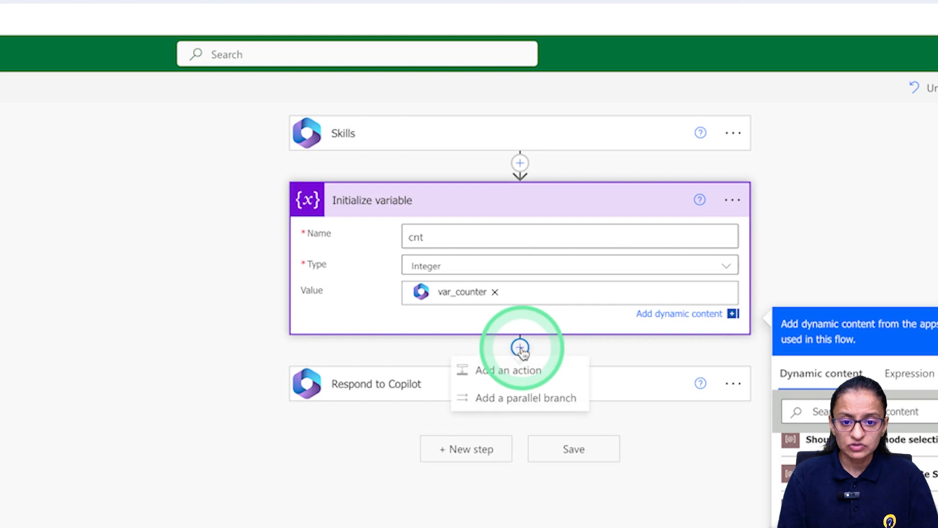
click(514, 369)
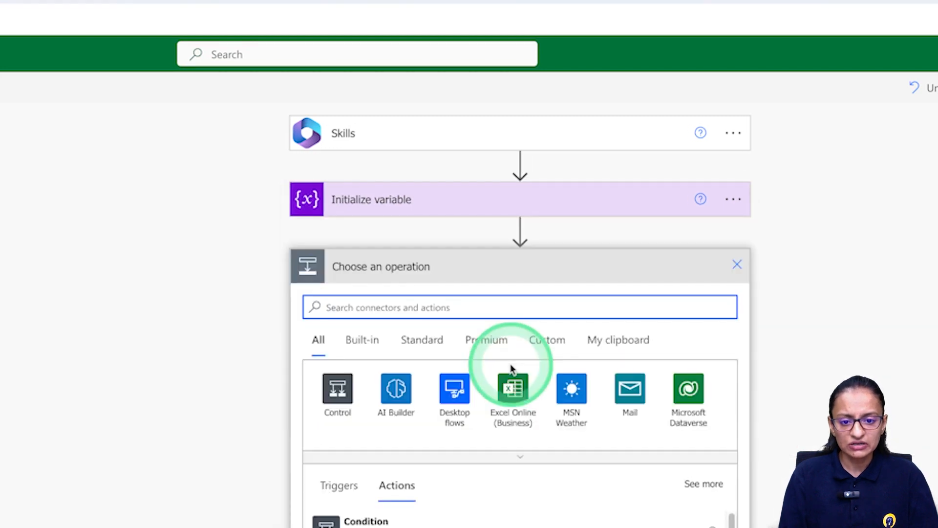
text(var)
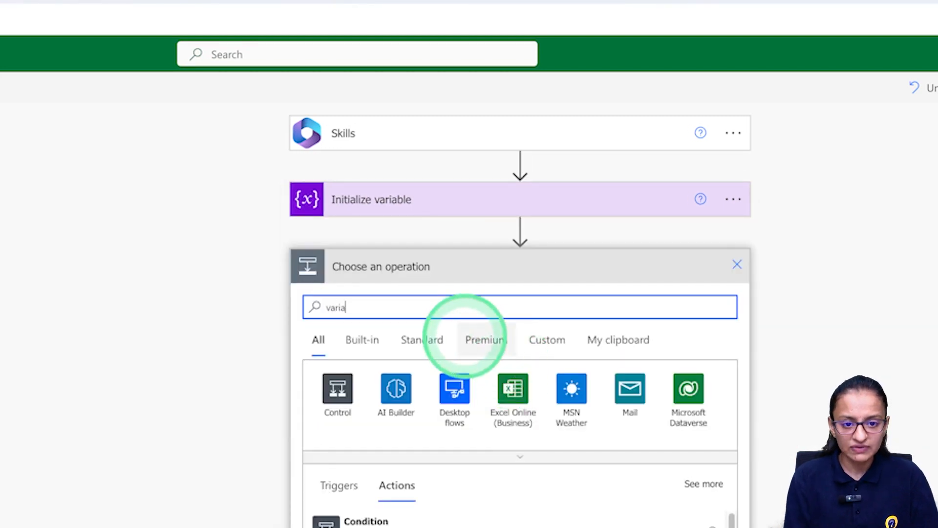
text(ia)
click(338, 391)
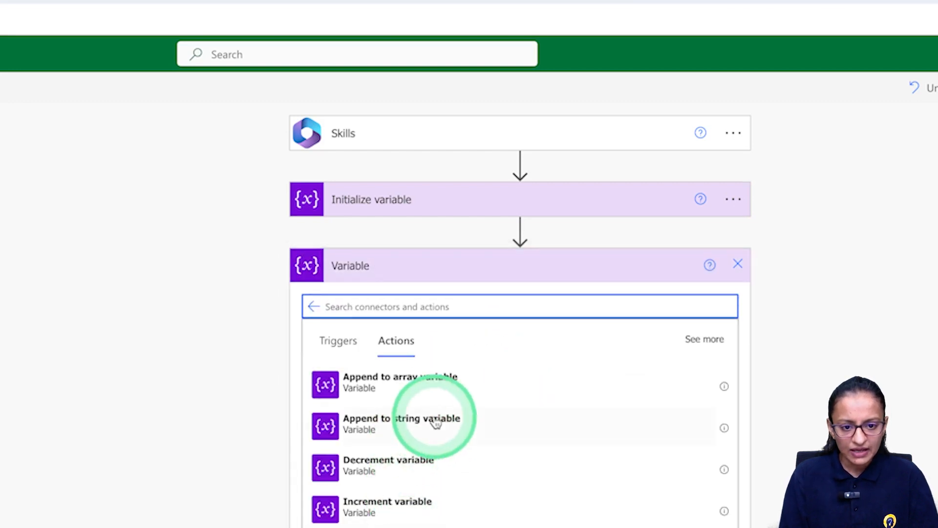
click(399, 508)
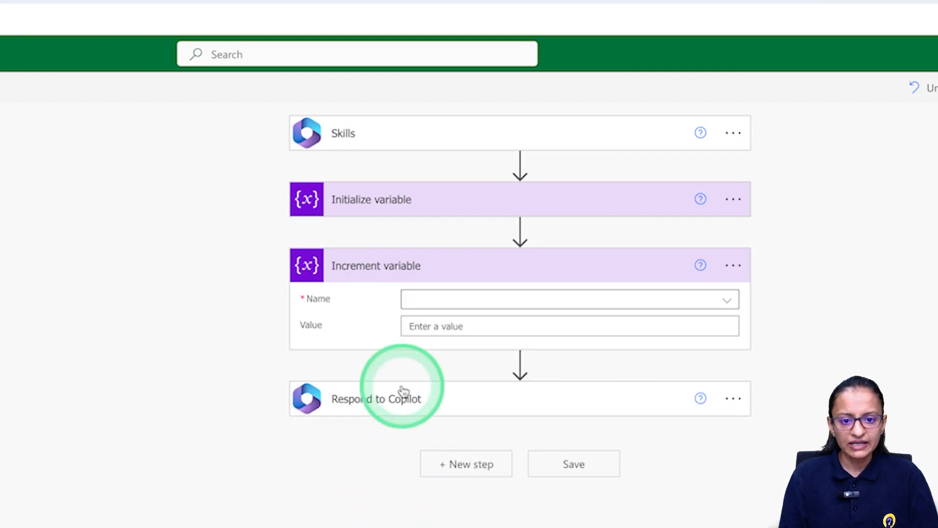
click(435, 302)
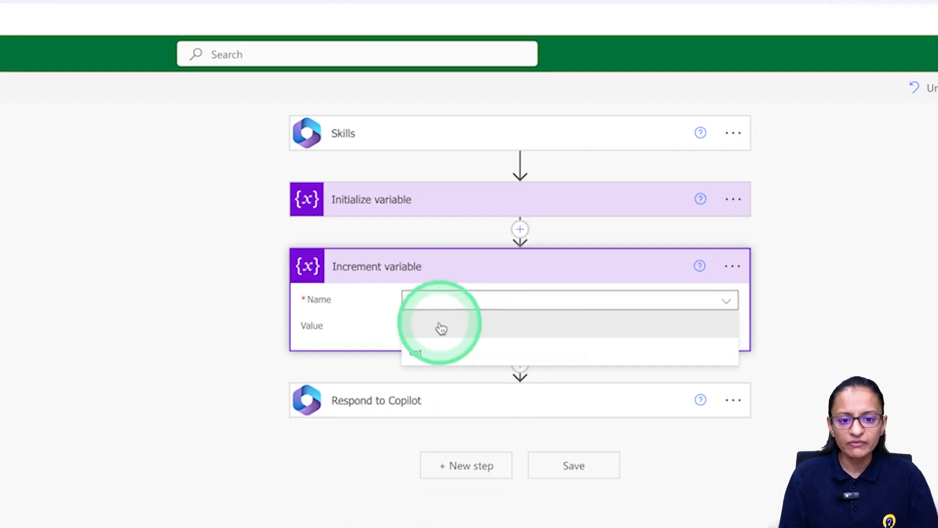
click(423, 352)
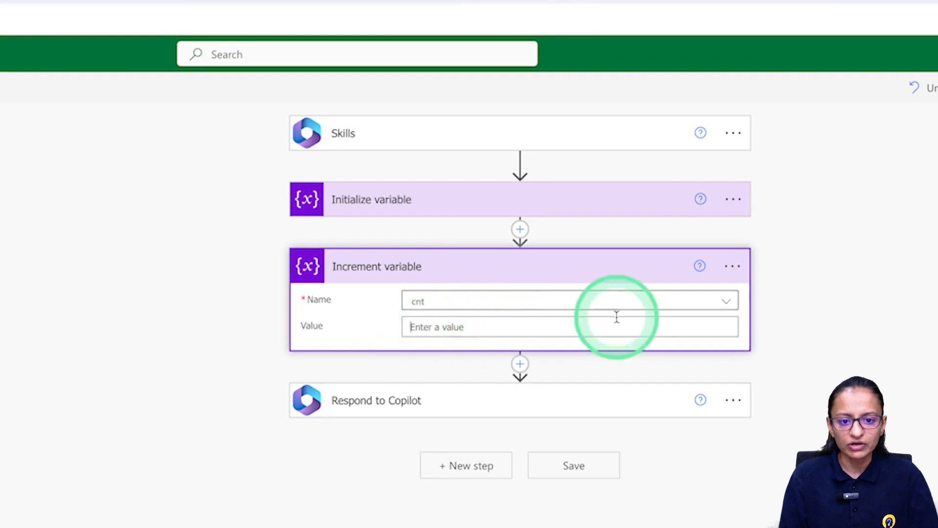
click(731, 320)
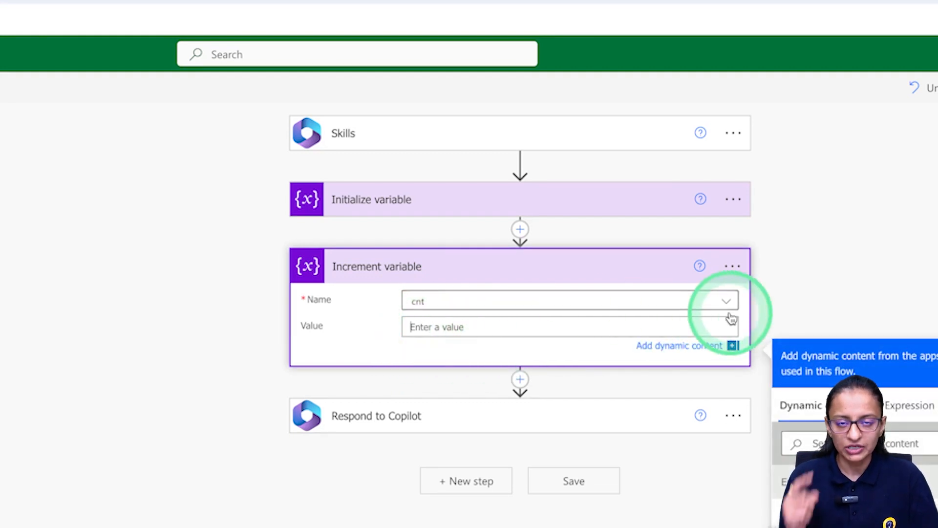
text(2)
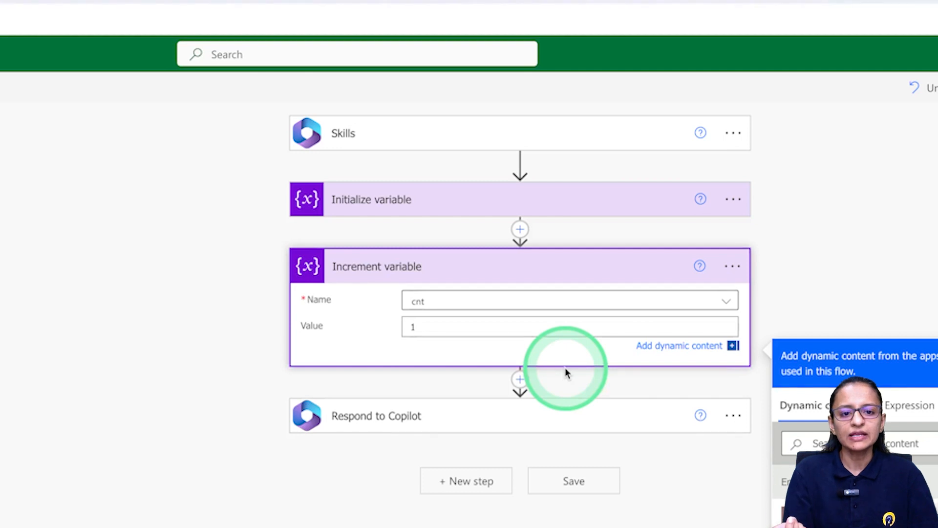
click(415, 417)
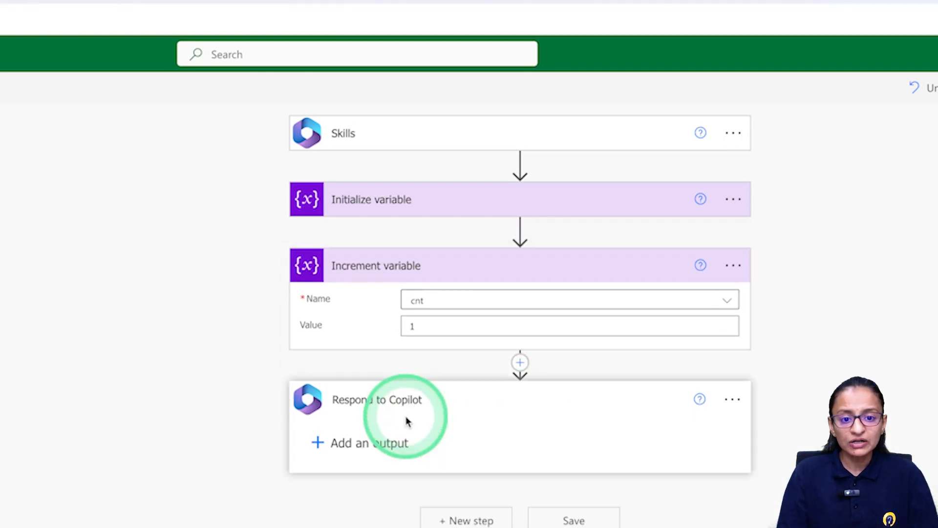
Add a Number output cnt returning the cnt variable in Respond to Copilot, and save the flow.
click(317, 444)
click(569, 472)
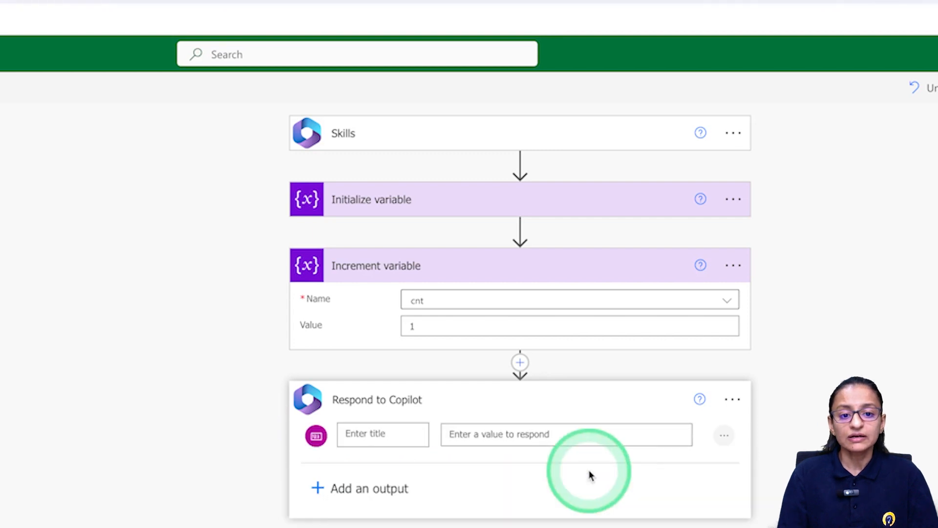
click(376, 434)
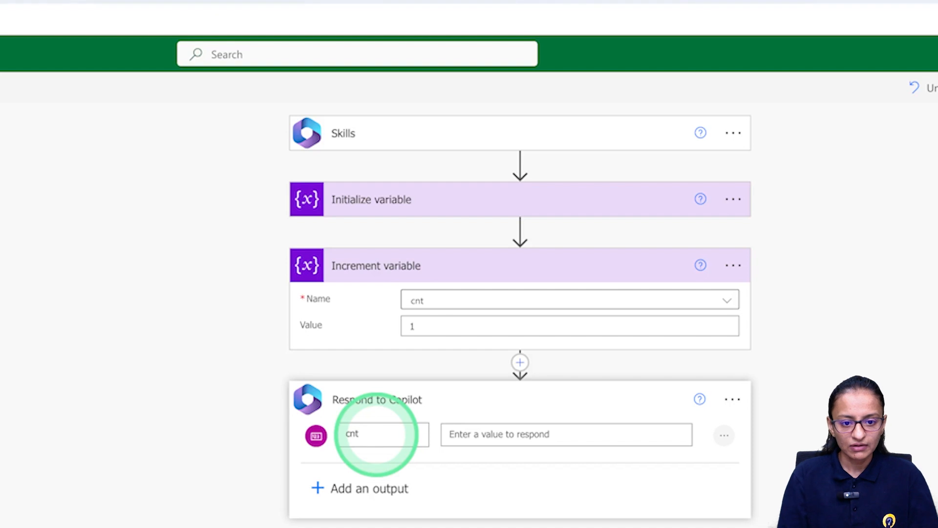
click(508, 435)
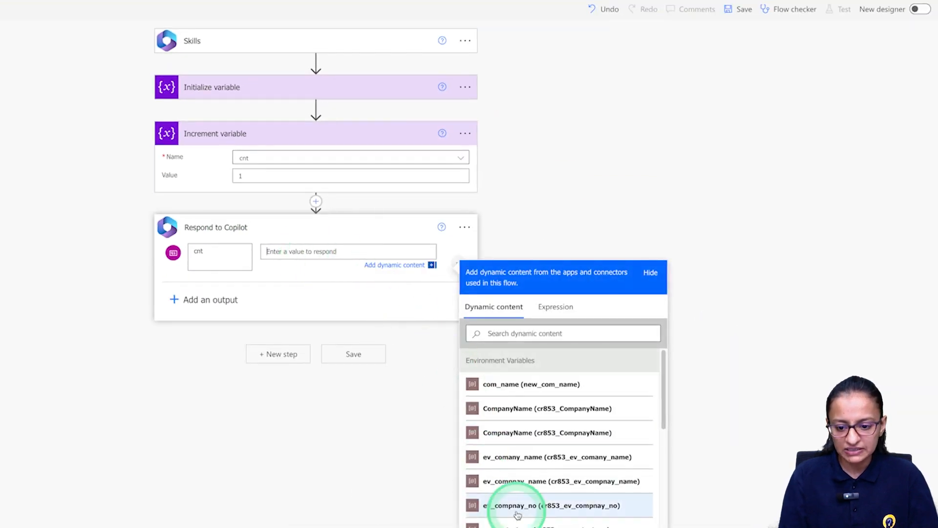
scroll(517, 515, down, 5)
click(496, 499)
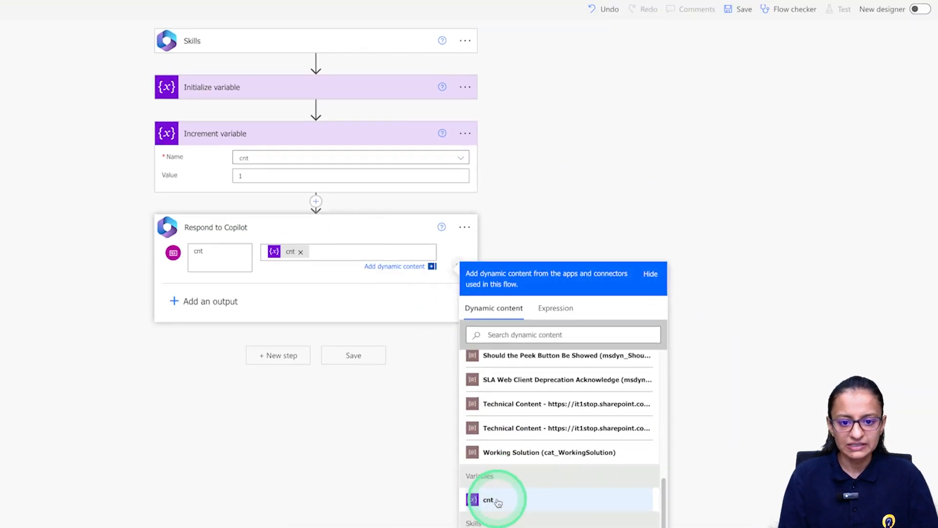
click(372, 479)
click(743, 10)
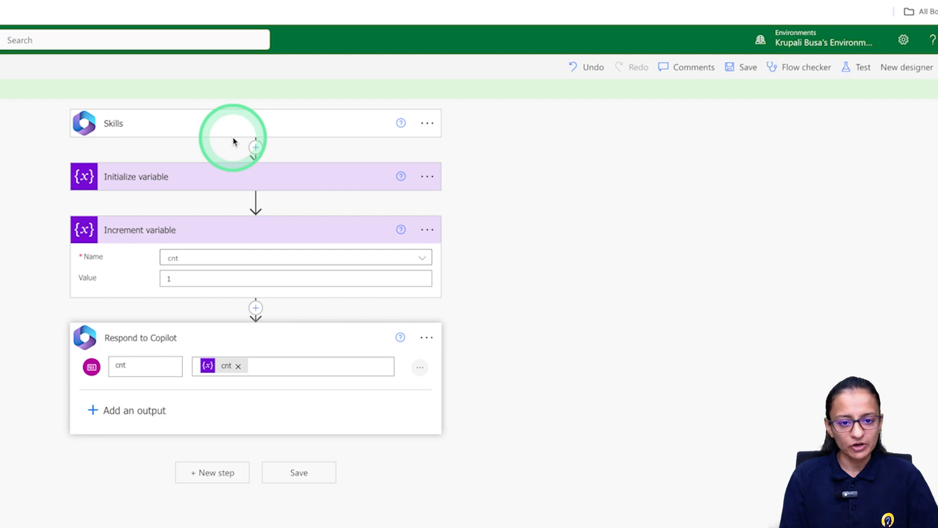
click(251, 18)
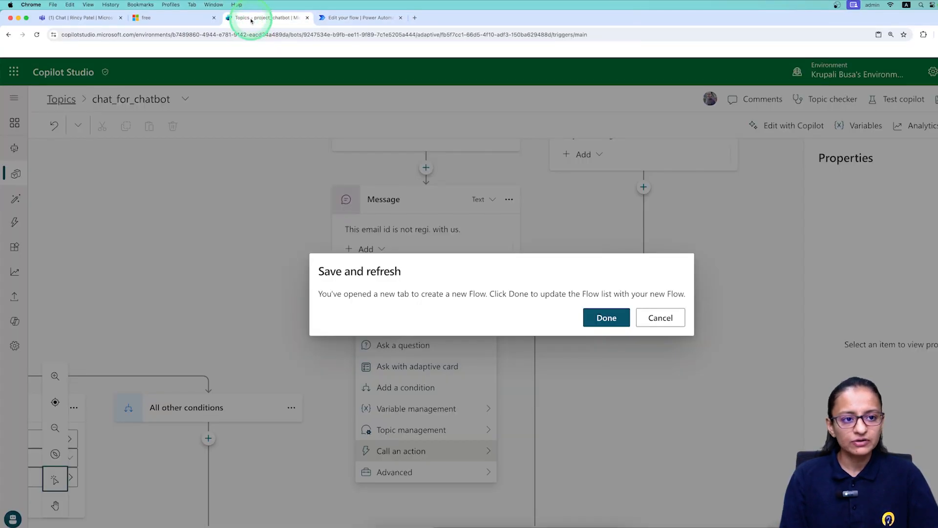
Refresh the flow list and call flow_increment_counnter after the not-registered message.
click(598, 316)
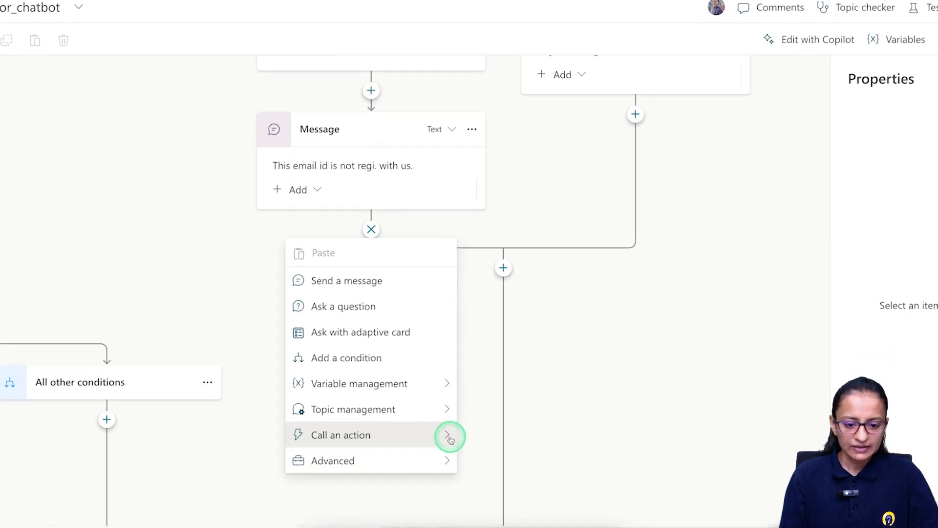
click(448, 436)
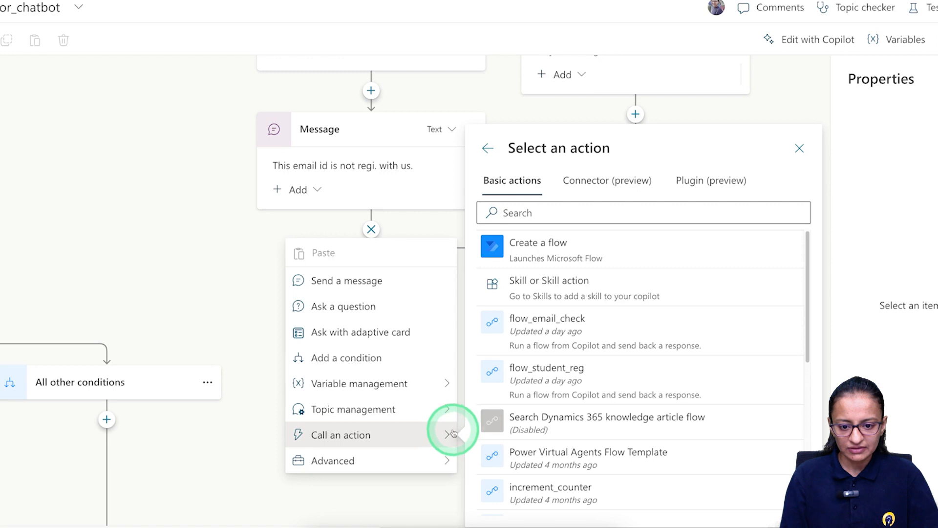
scroll(571, 434, down, 4)
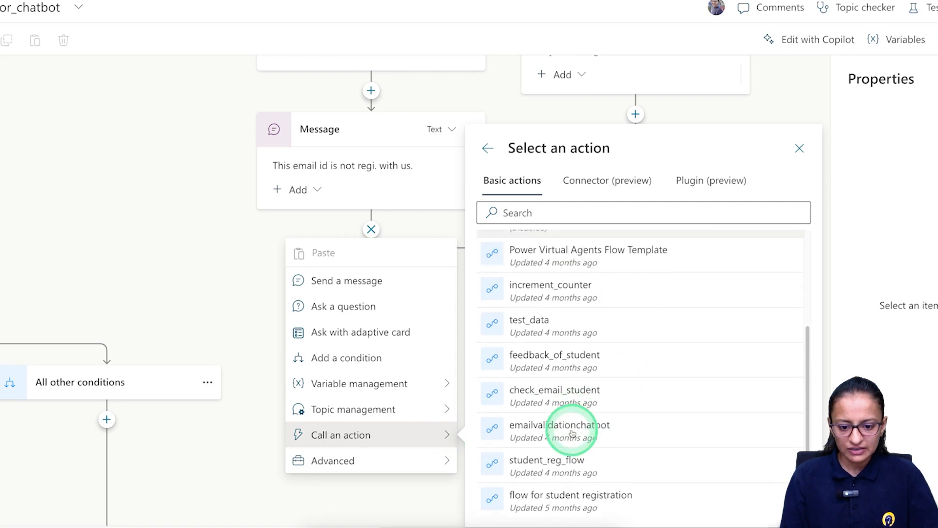
scroll(572, 434, down, 2)
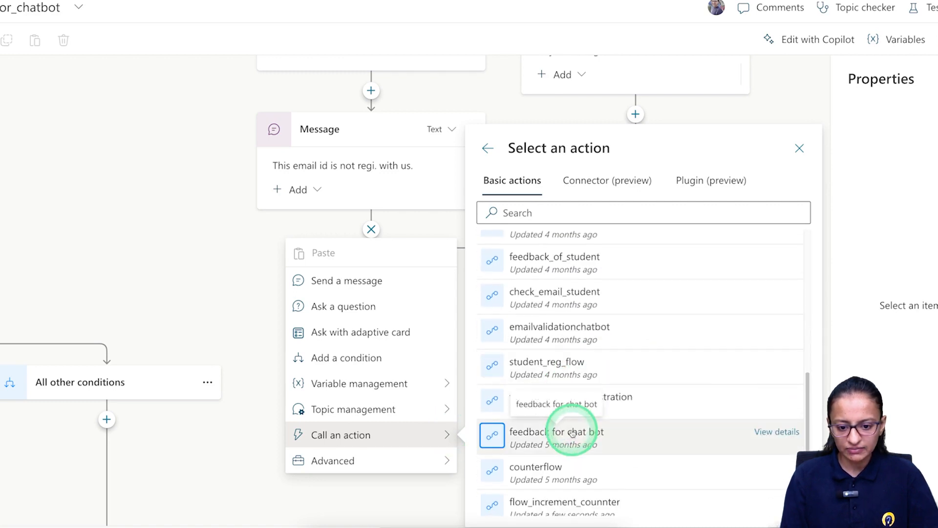
scroll(573, 433, down, 1)
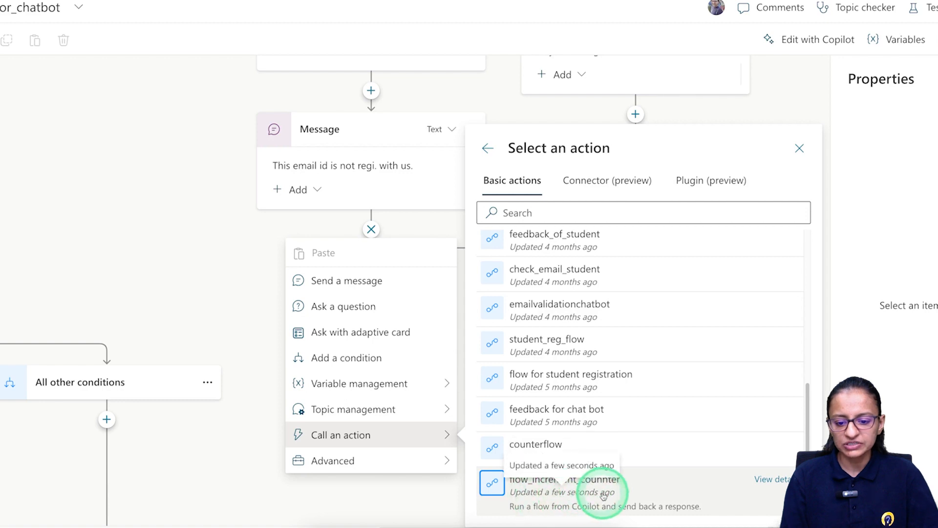
click(551, 495)
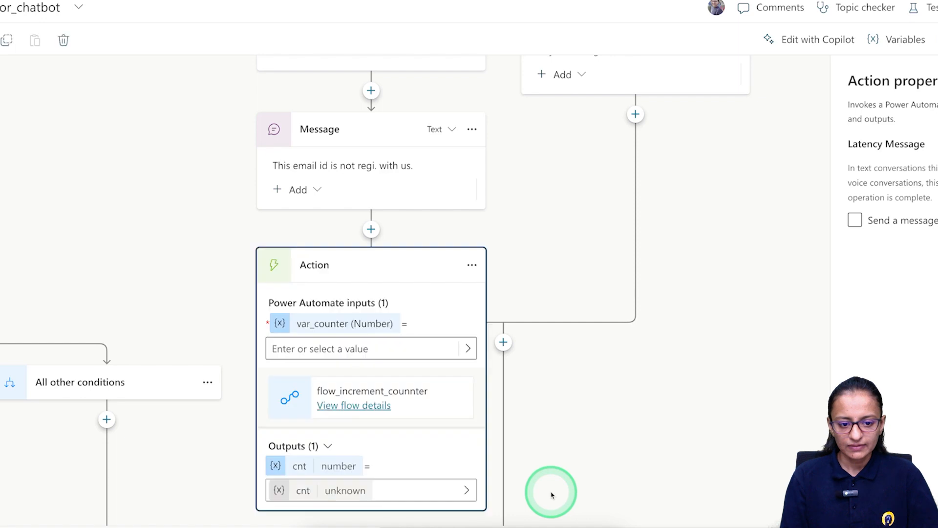
scroll(478, 373, down, 5)
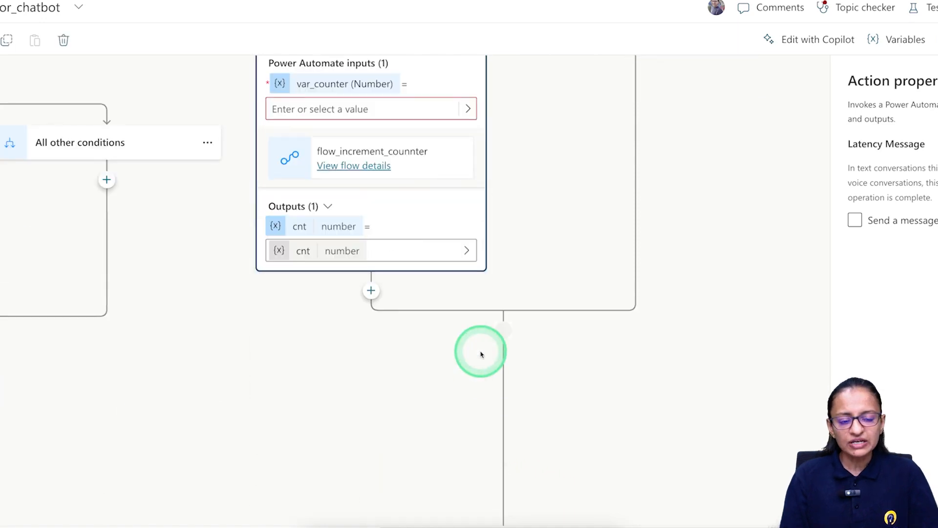
Feed the counter variable into the flow action's var_counter input.
scroll(477, 349, down, 3)
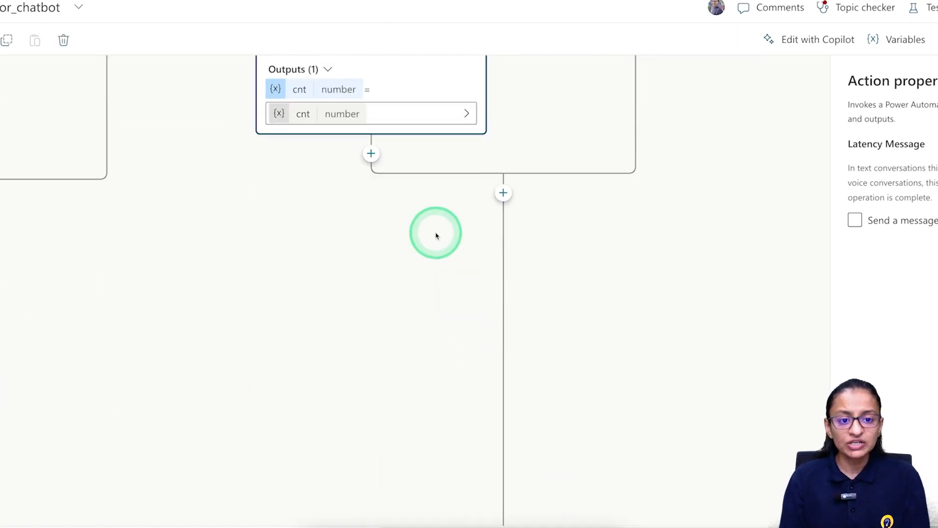
scroll(434, 238, up, 4)
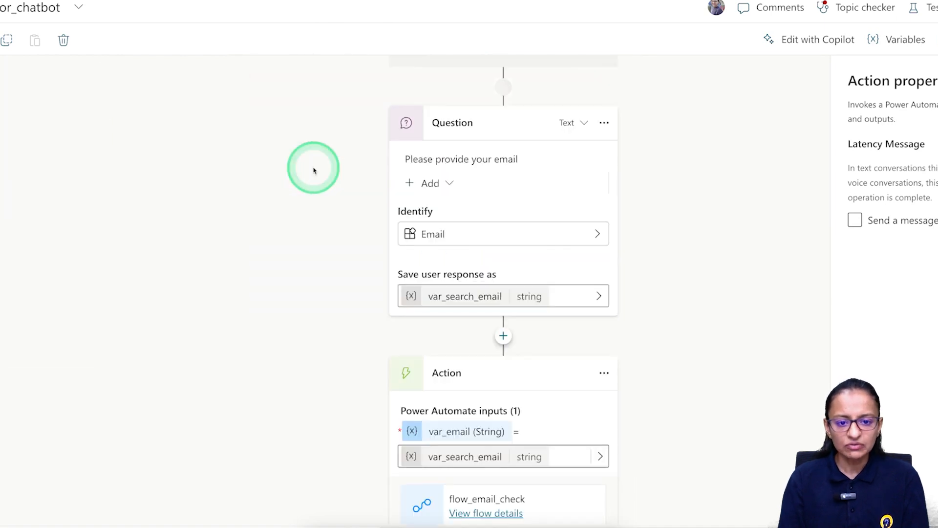
scroll(313, 170, up, 4)
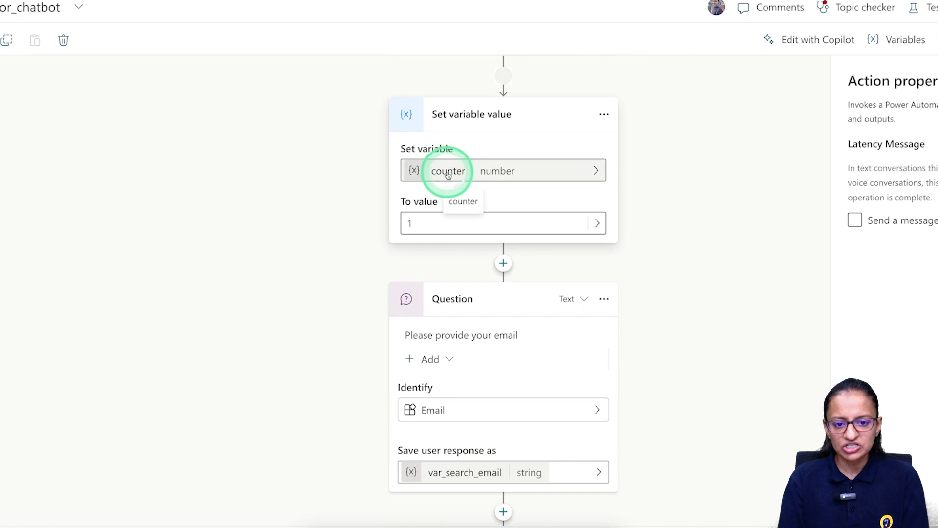
click(421, 221)
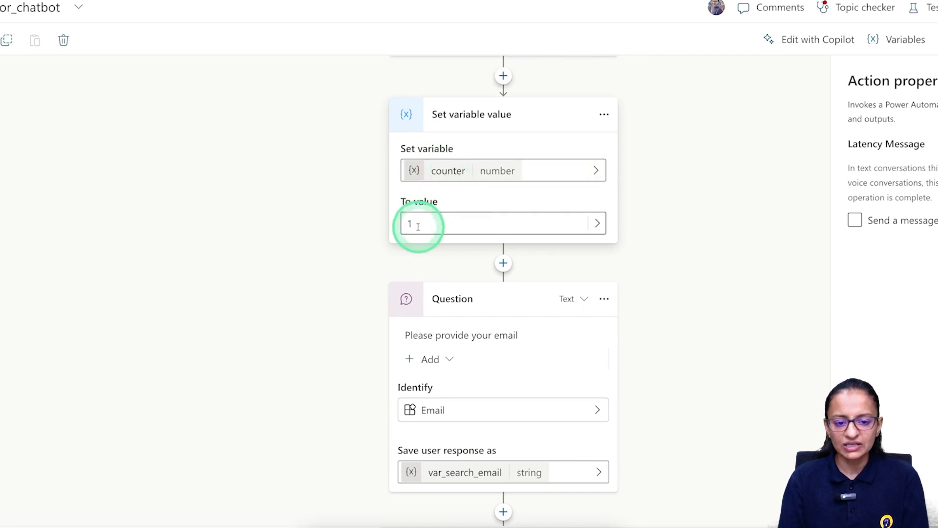
scroll(418, 226, down, 10)
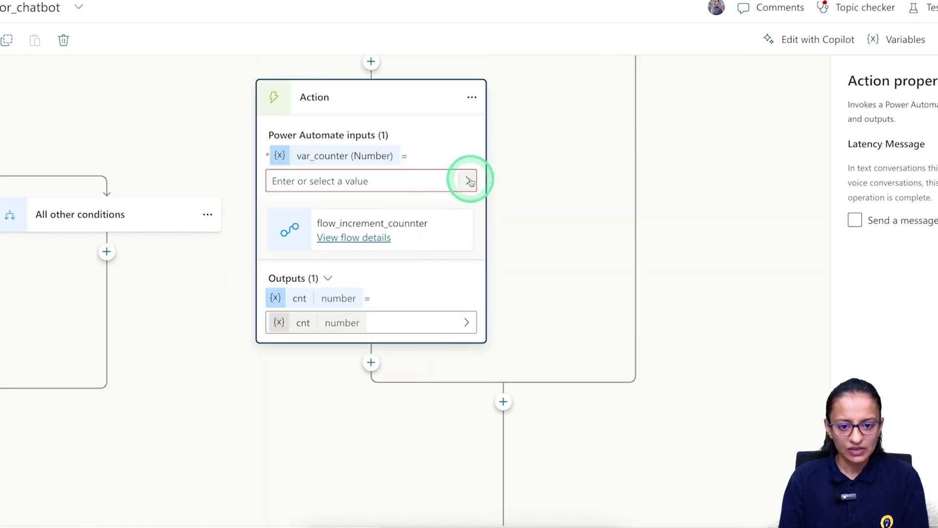
click(469, 181)
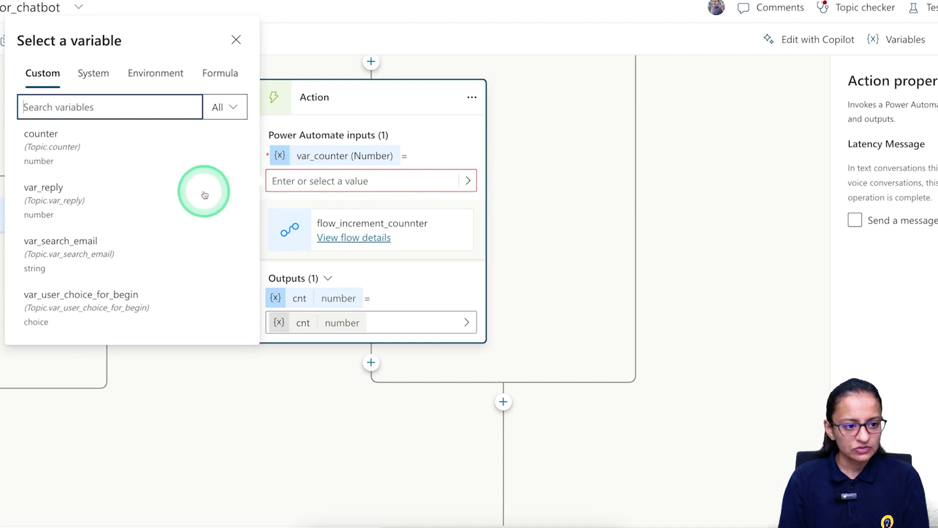
click(90, 159)
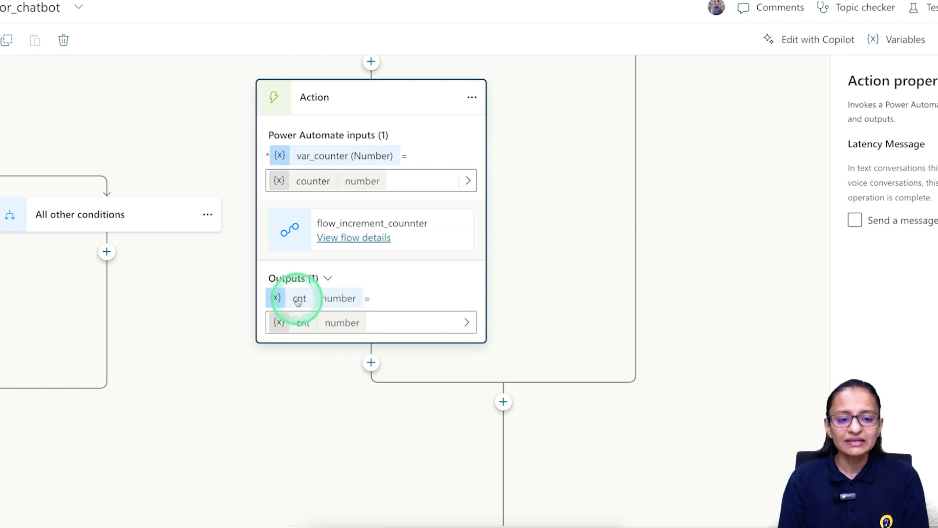
Add a Condition node after the flow action that tests cnt.
click(372, 362)
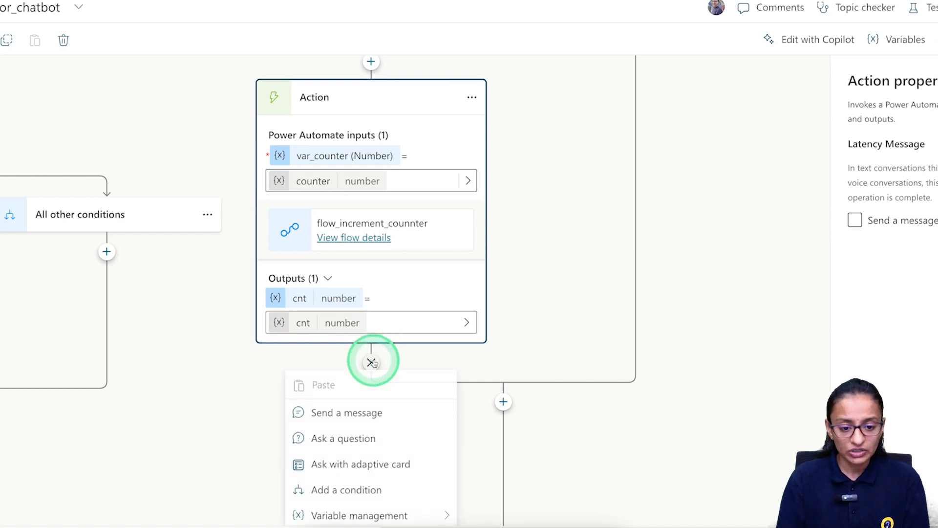
scroll(373, 386, down, 2)
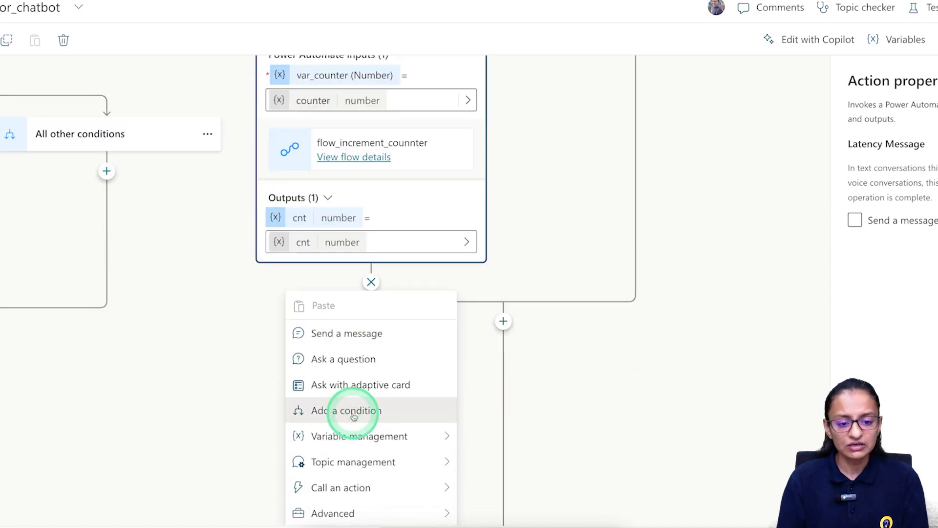
click(353, 412)
click(330, 380)
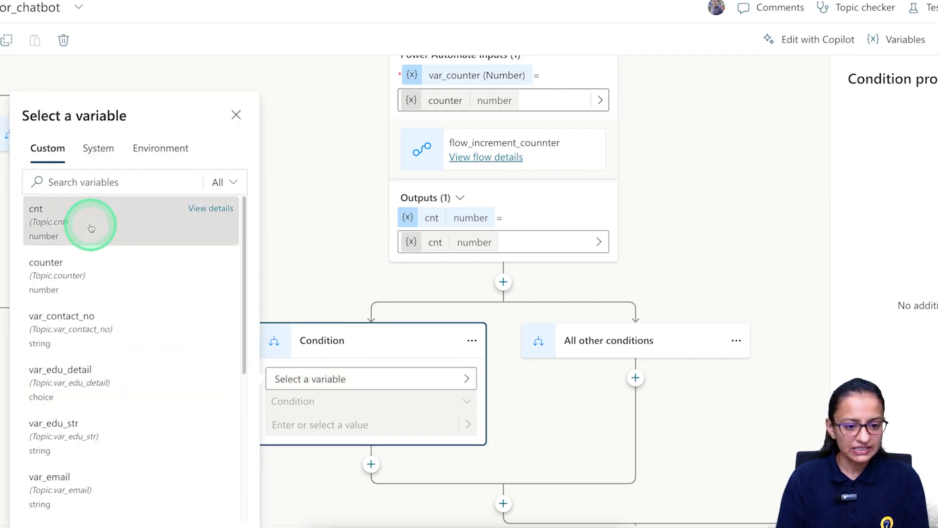
click(115, 236)
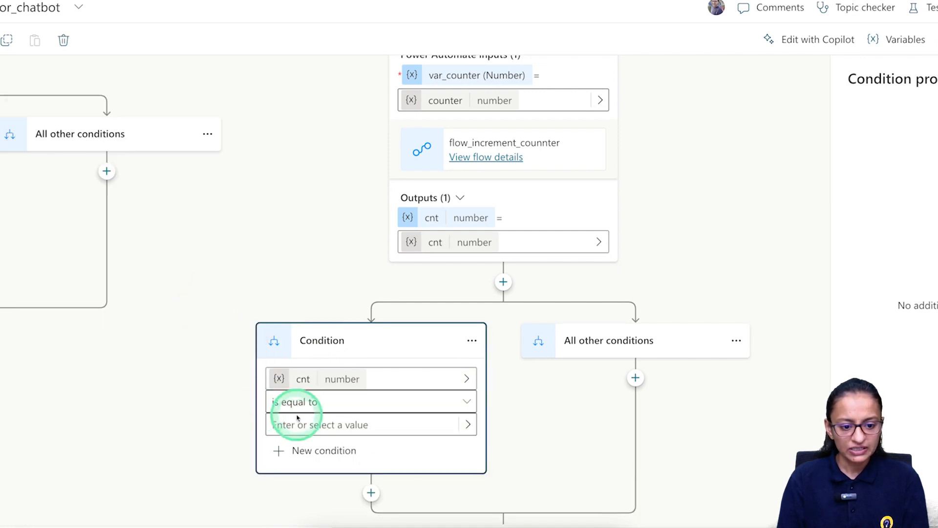
Set the condition's operator to 'is less than or equal to' with value 3.
click(315, 401)
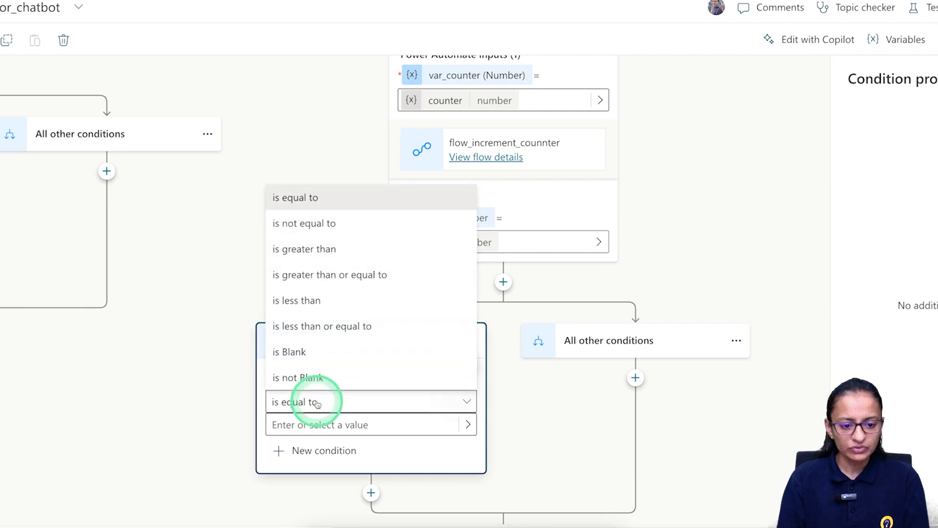
click(319, 327)
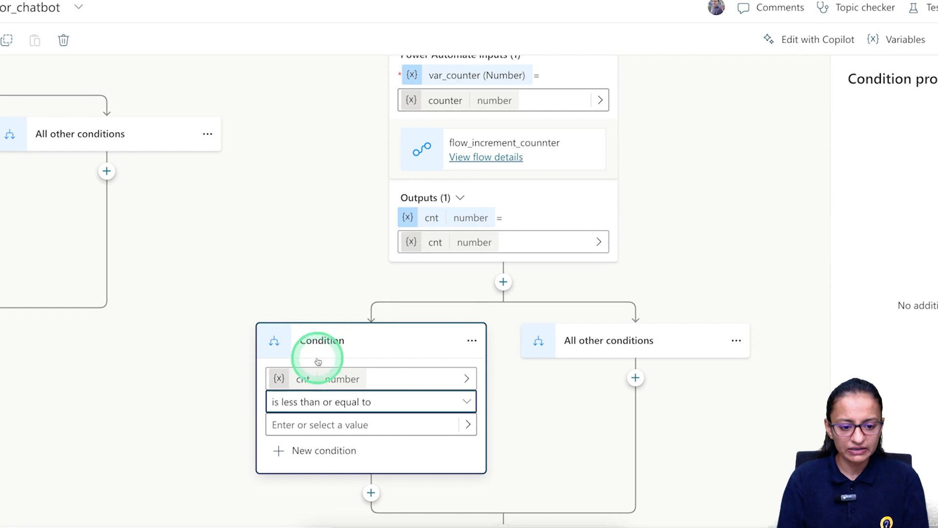
click(299, 425)
text(3)
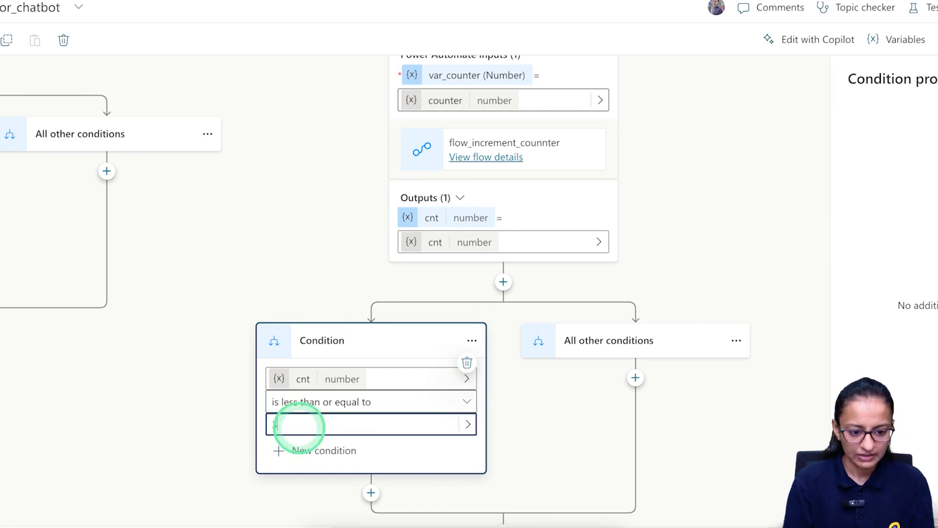
scroll(526, 413, down, 1)
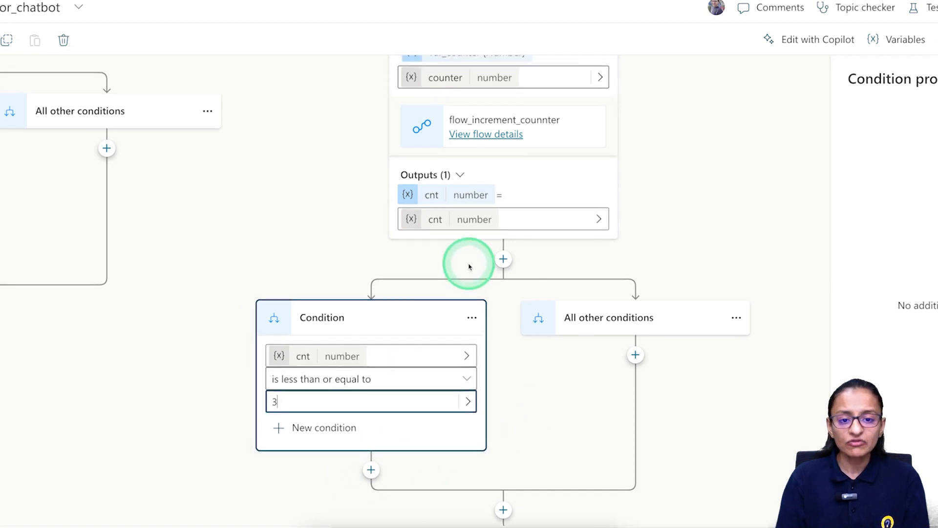
scroll(470, 264, up, 6)
scroll(471, 265, down, 9)
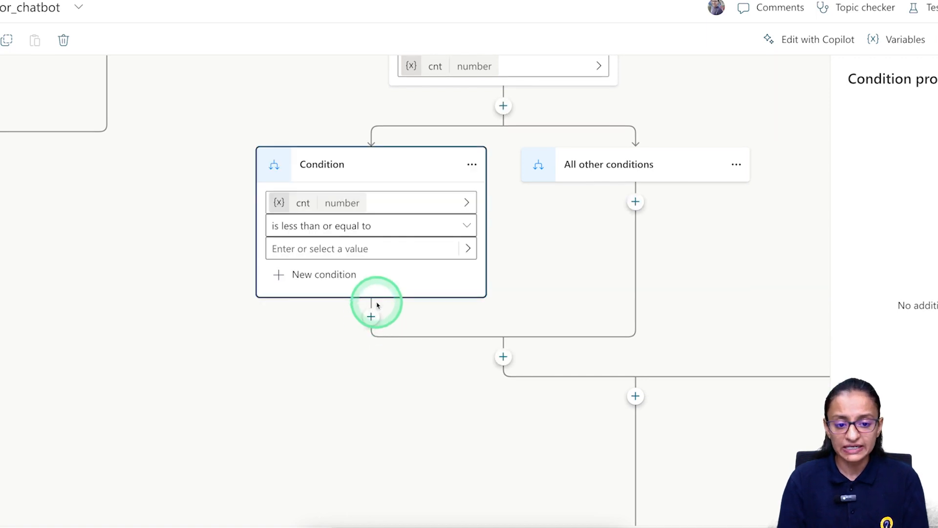
scroll(386, 239, up, 4)
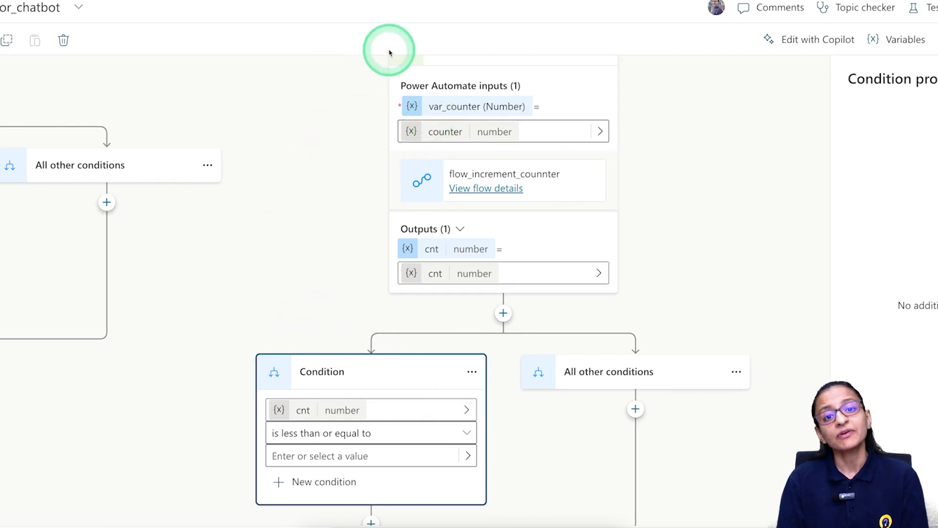
Start a new node below the cnt condition and bring up the Topic management options.
scroll(350, 393, down, 3)
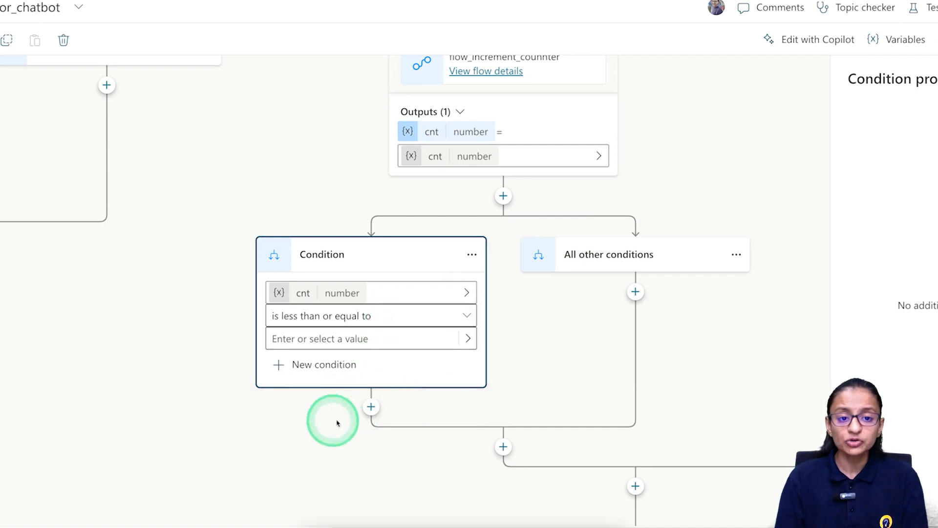
click(371, 407)
scroll(377, 440, down, 2)
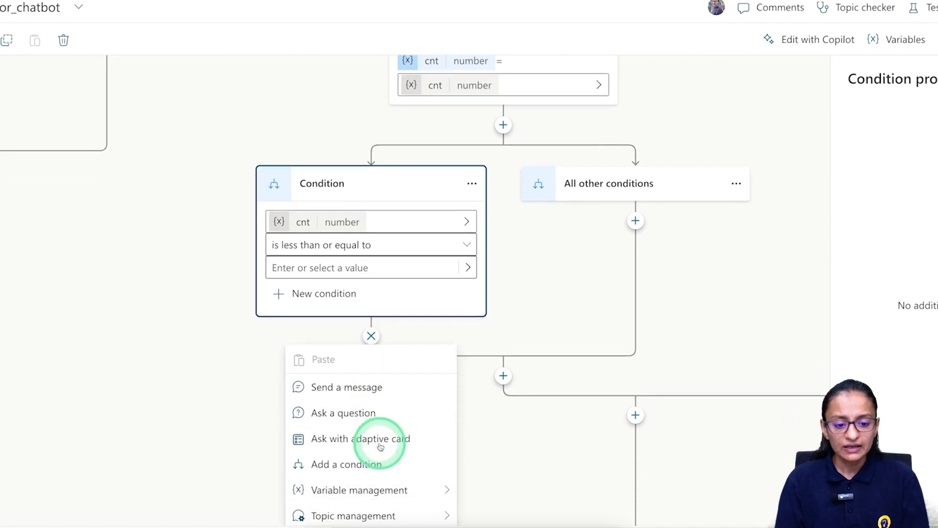
scroll(381, 446, down, 1)
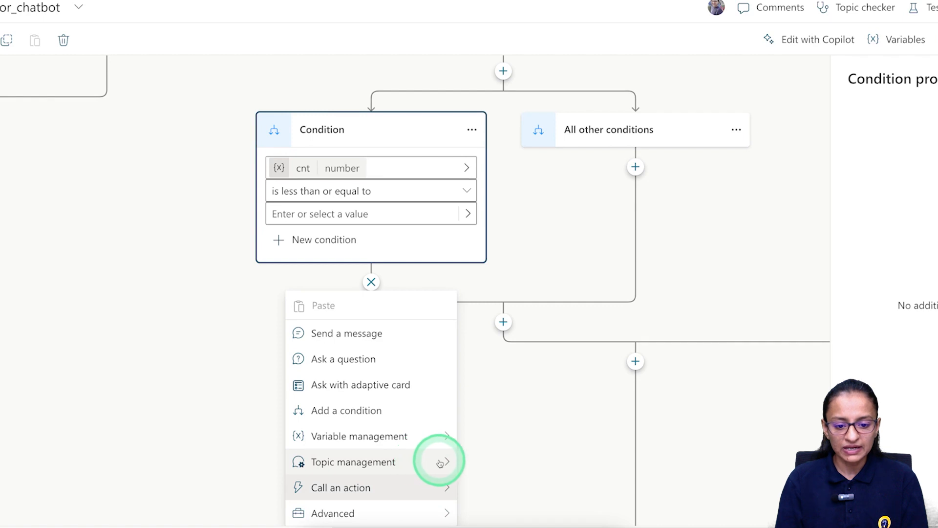
mouse_move(439, 463)
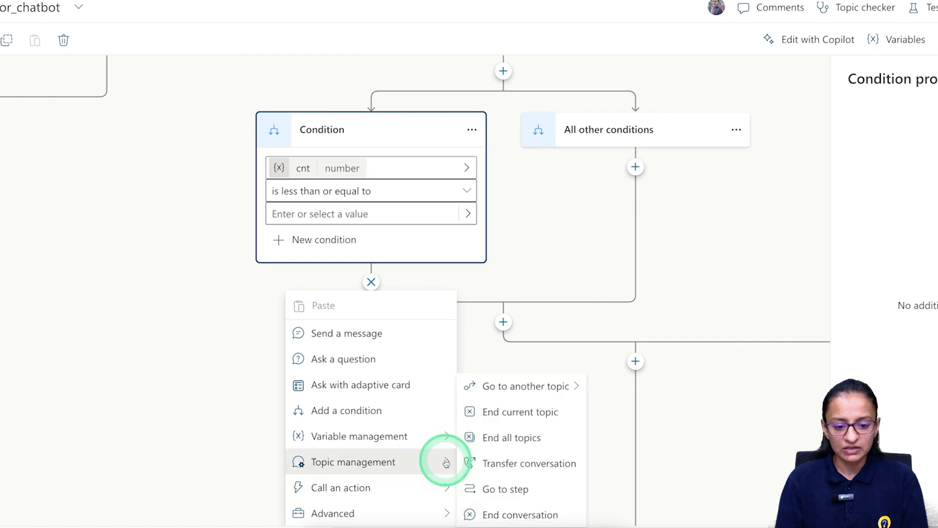
Add a Go to step under the cnt condition that jumps back to the 'Please provide your email' question.
click(520, 490)
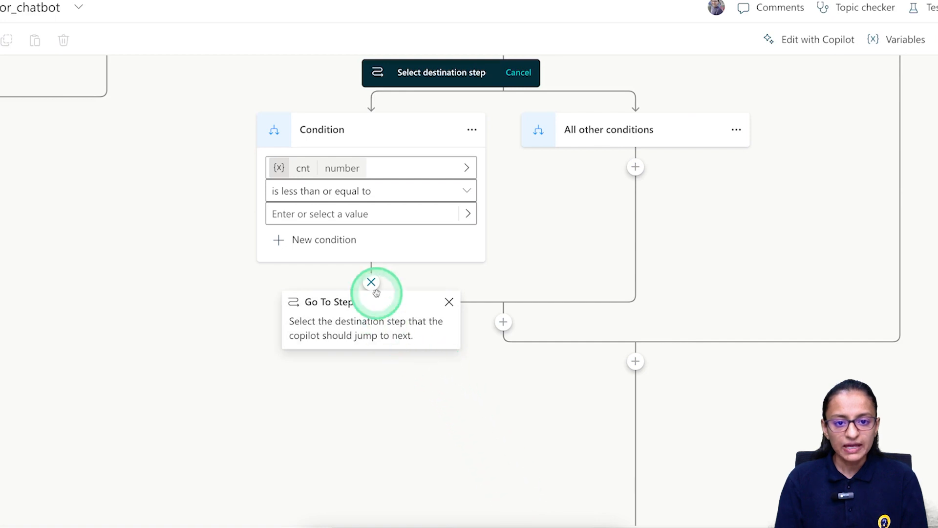
scroll(508, 259, up, 2)
scroll(510, 248, up, 10)
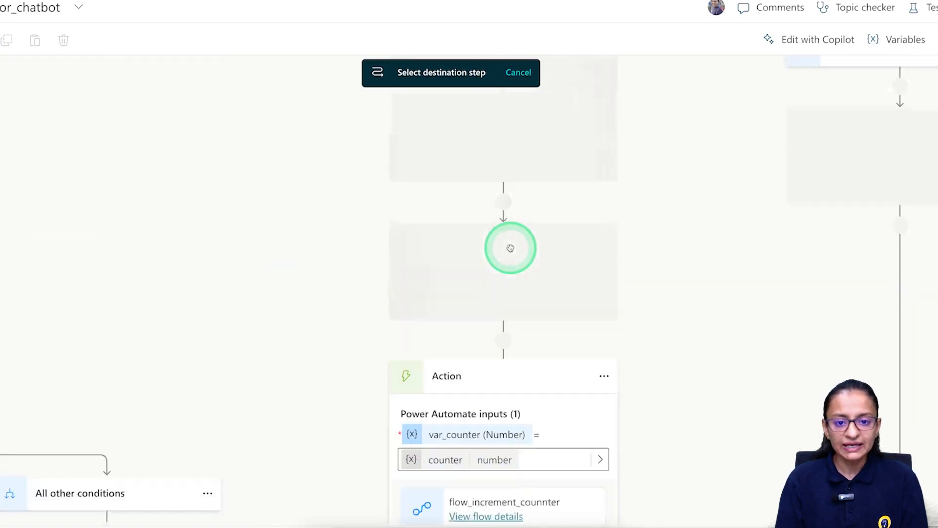
scroll(510, 248, up, 1)
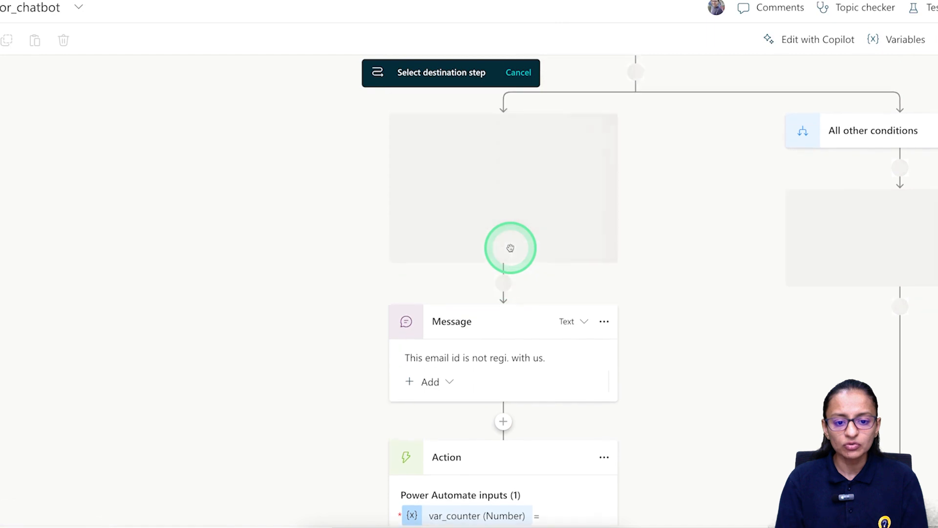
scroll(510, 248, up, 3)
scroll(510, 248, up, 2)
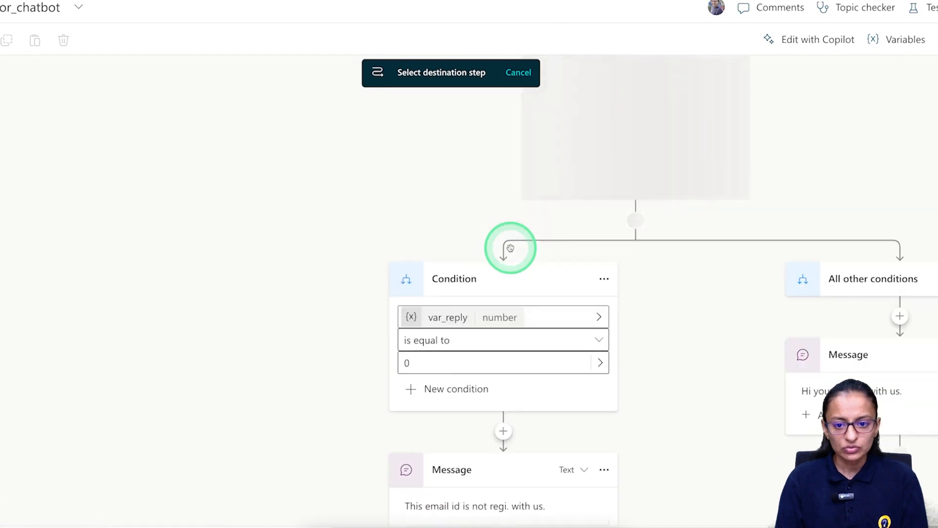
scroll(510, 248, up, 7)
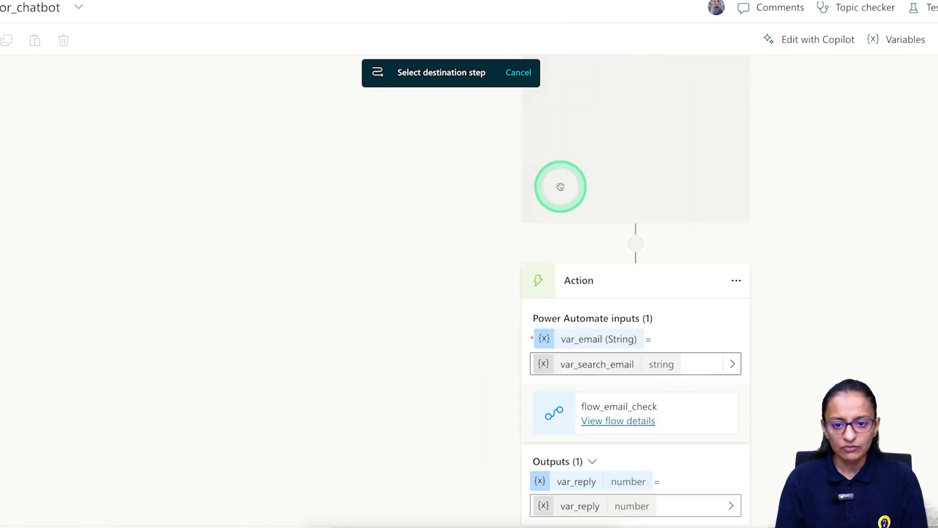
scroll(572, 179, up, 2)
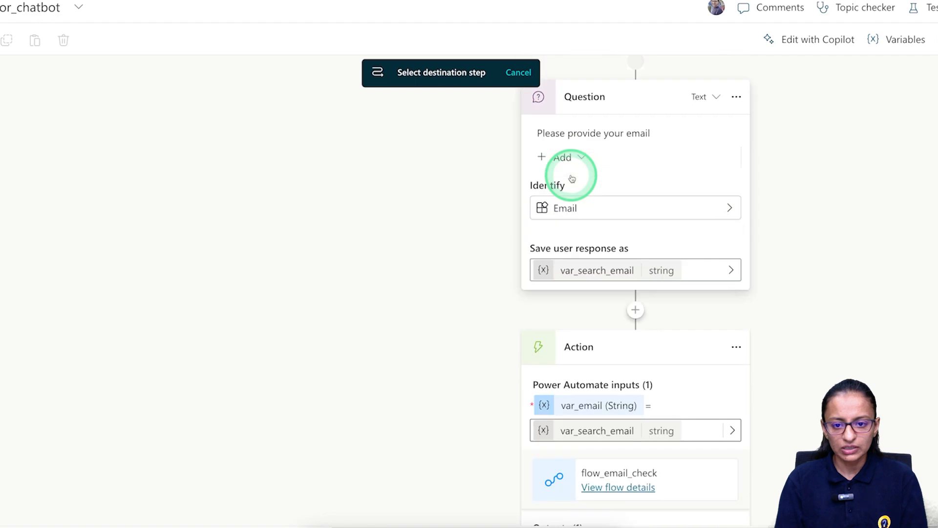
click(596, 154)
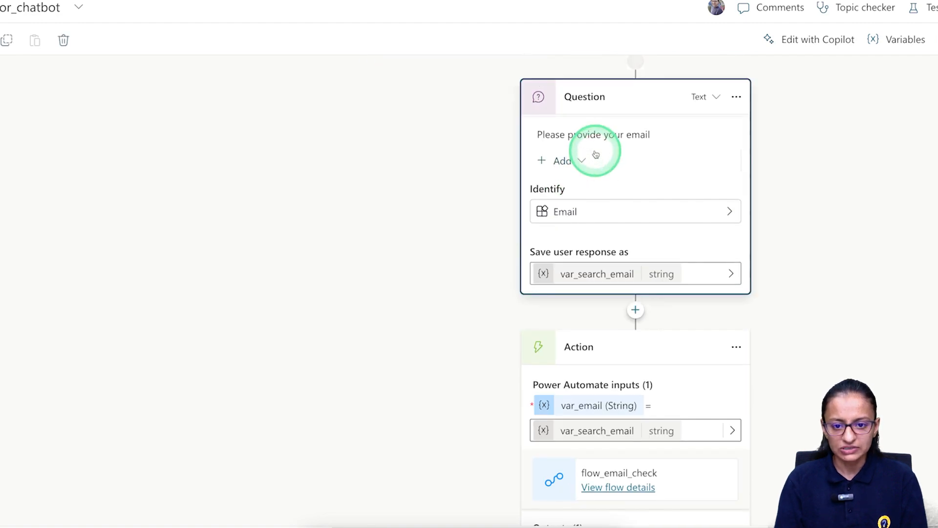
scroll(471, 335, down, 10)
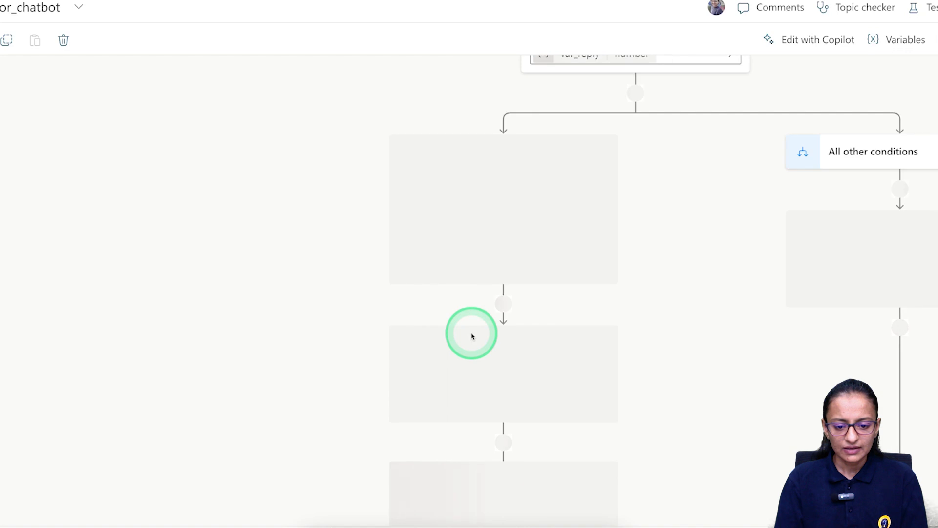
scroll(471, 336, down, 8)
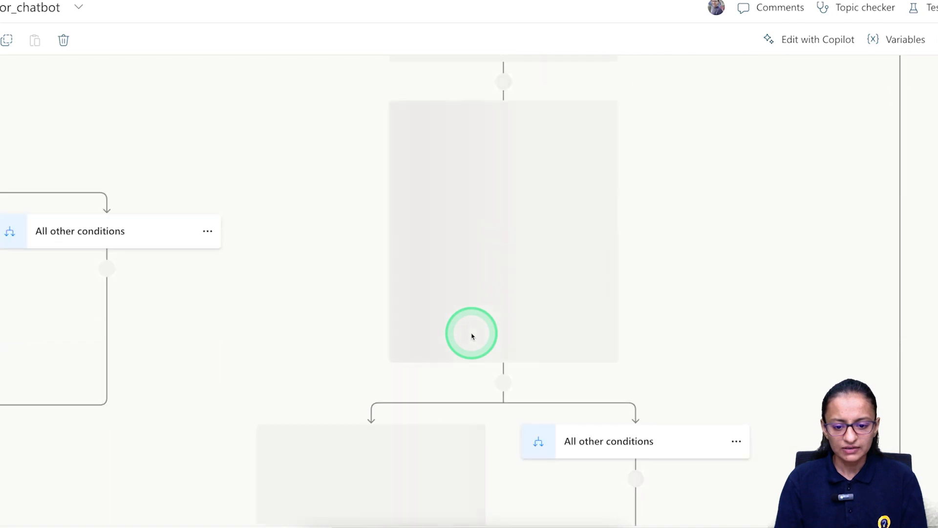
scroll(471, 336, down, 4)
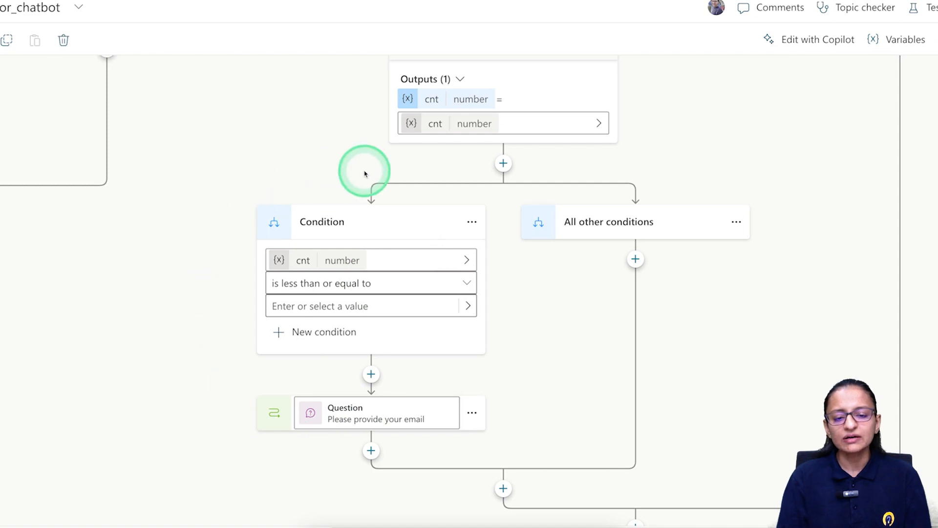
Enter 3 as the cnt condition's comparison value and review the resulting flow.
click(319, 307)
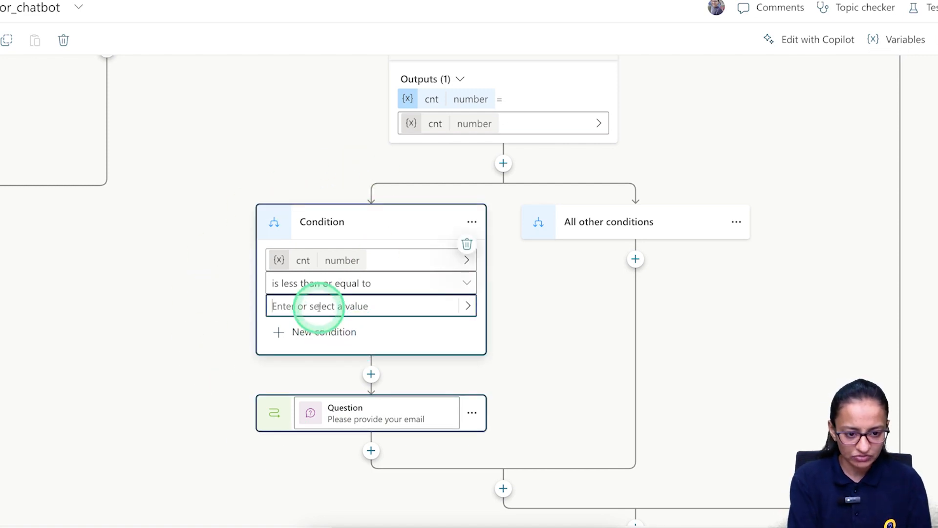
text(3)
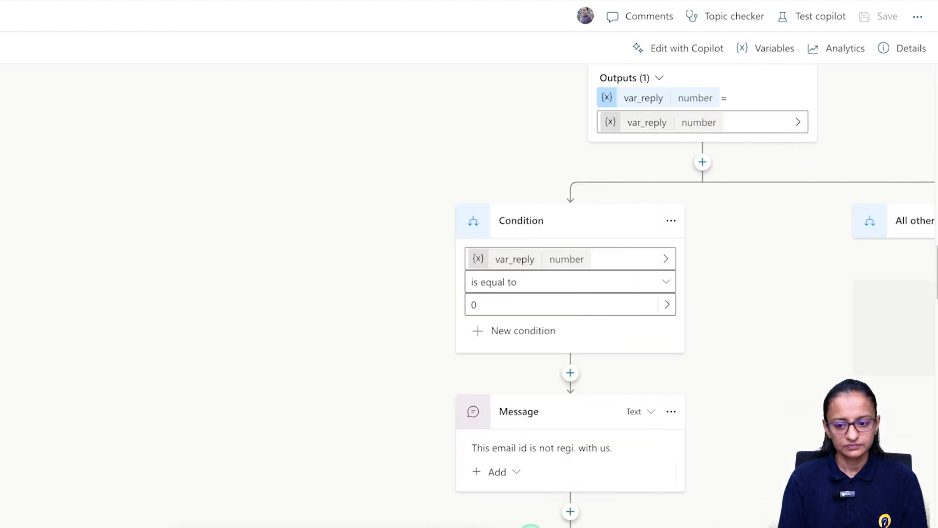
scroll(531, 429, down, 5)
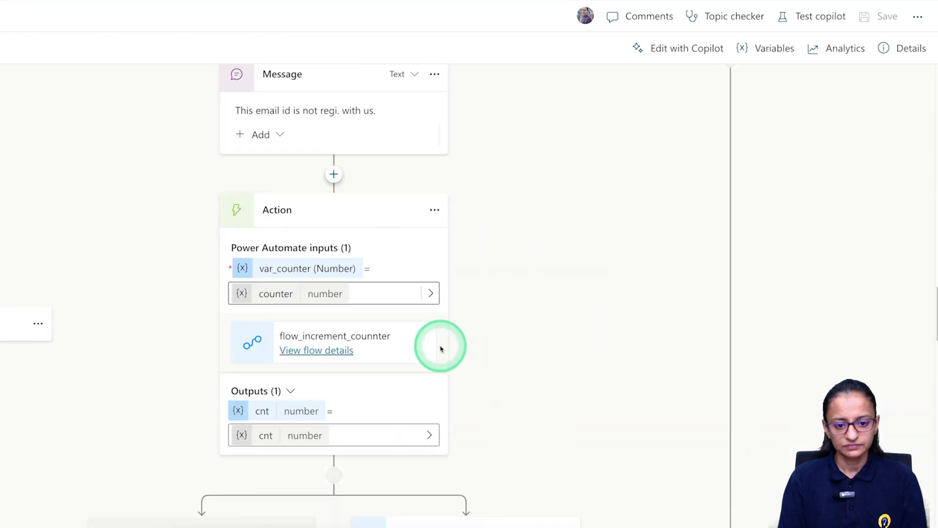
scroll(440, 348, down, 1)
scroll(440, 349, up, 2)
scroll(440, 348, down, 10)
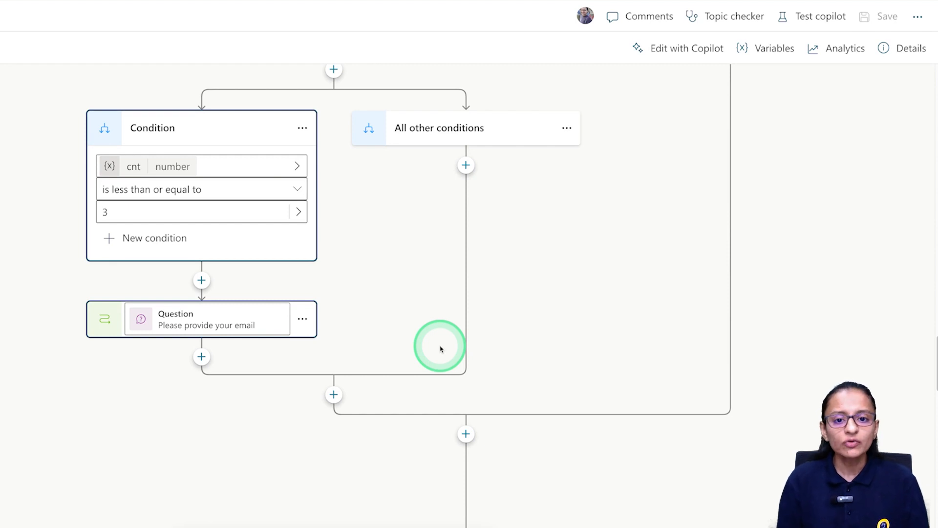
scroll(377, 161, up, 3)
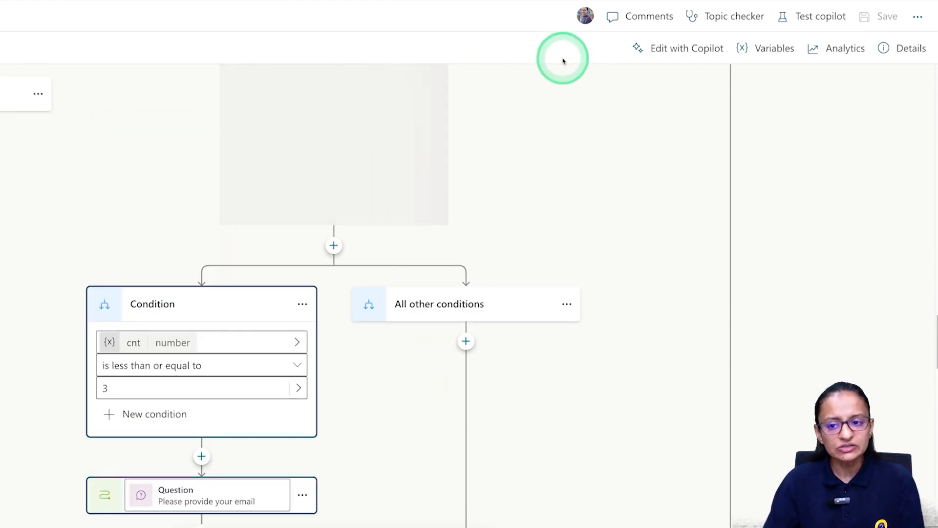
scroll(704, 100, up, 4)
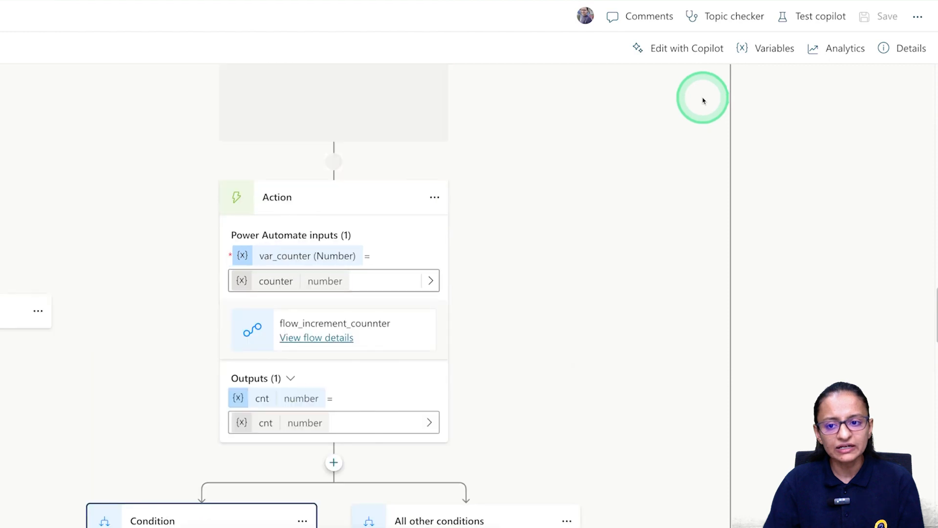
scroll(705, 95, up, 4)
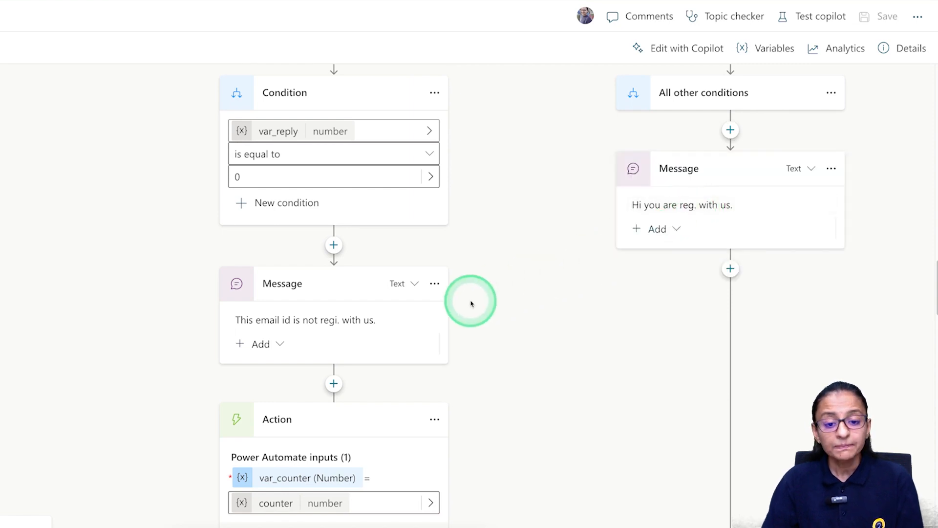
scroll(439, 303, up, 5)
scroll(426, 302, down, 5)
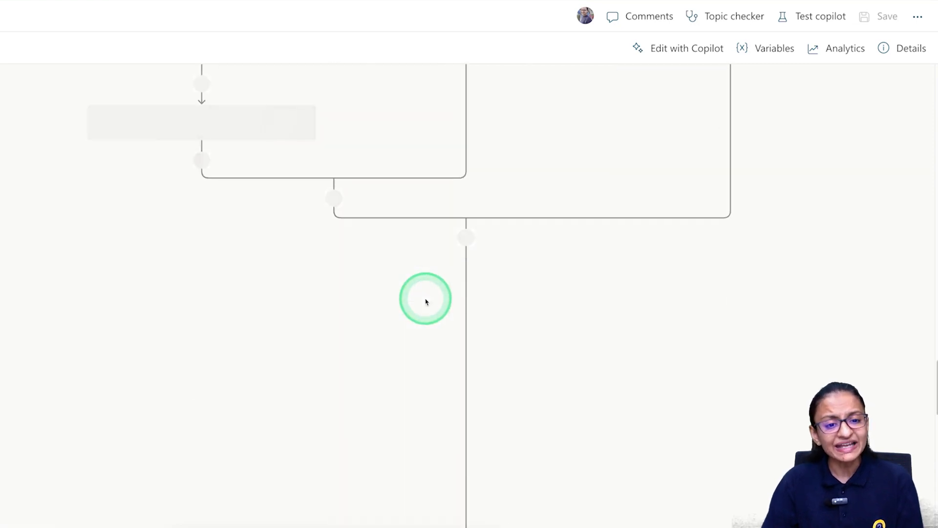
scroll(425, 302, up, 5)
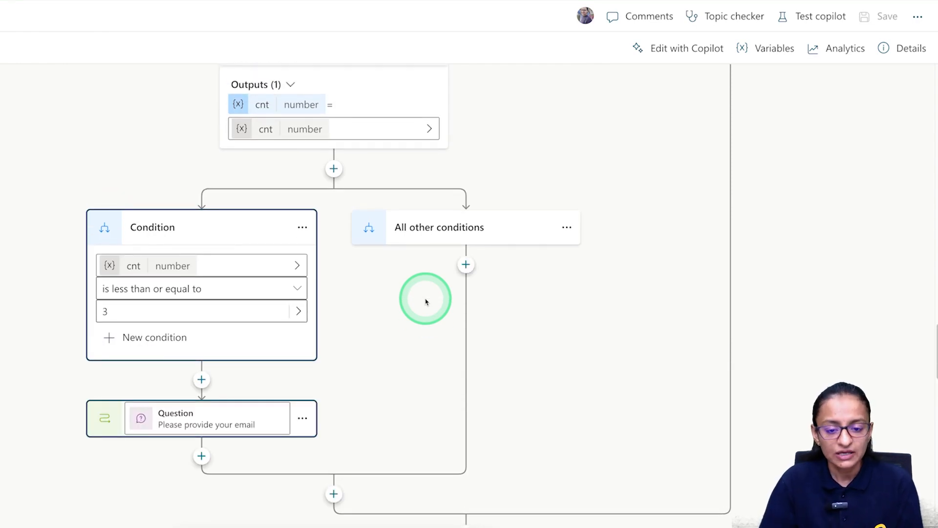
Add a message under All other conditions: 'You enter your incorrect email id three times kindly register with us.'.
click(465, 265)
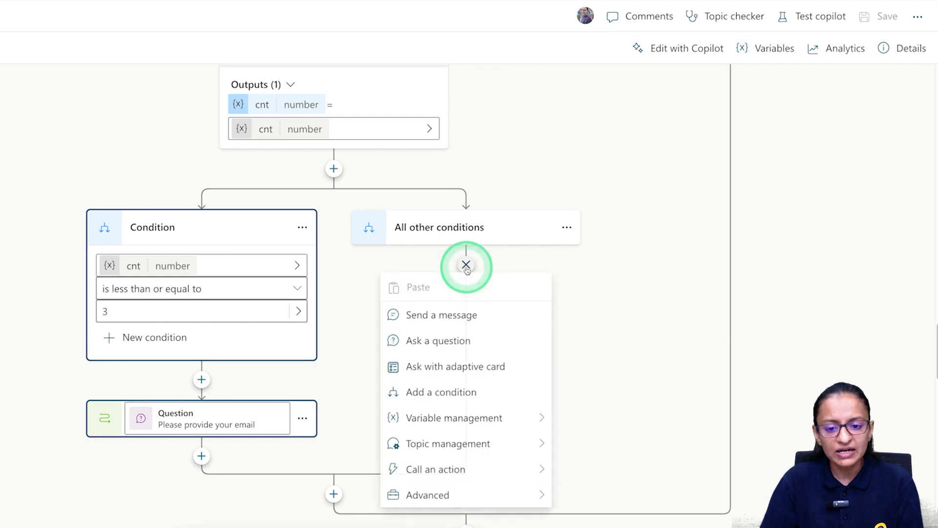
click(444, 315)
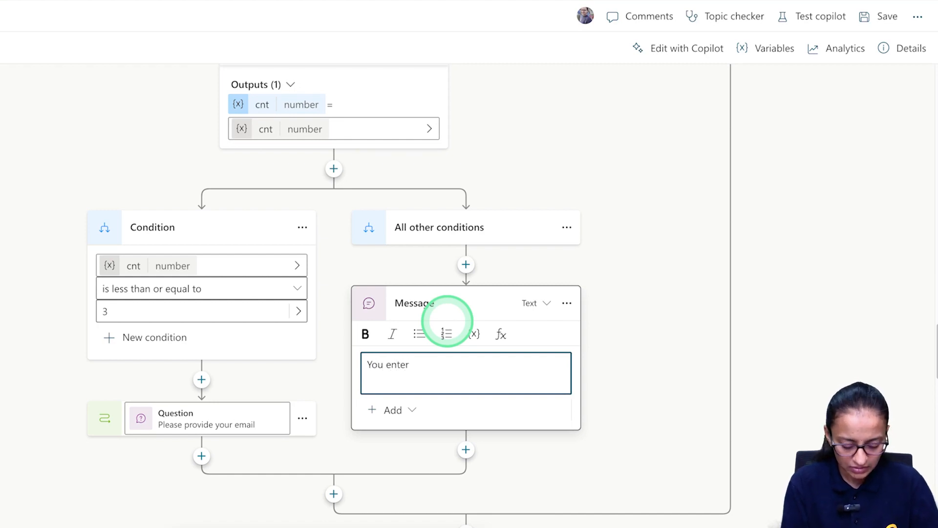
text(r incorrect email id three times)
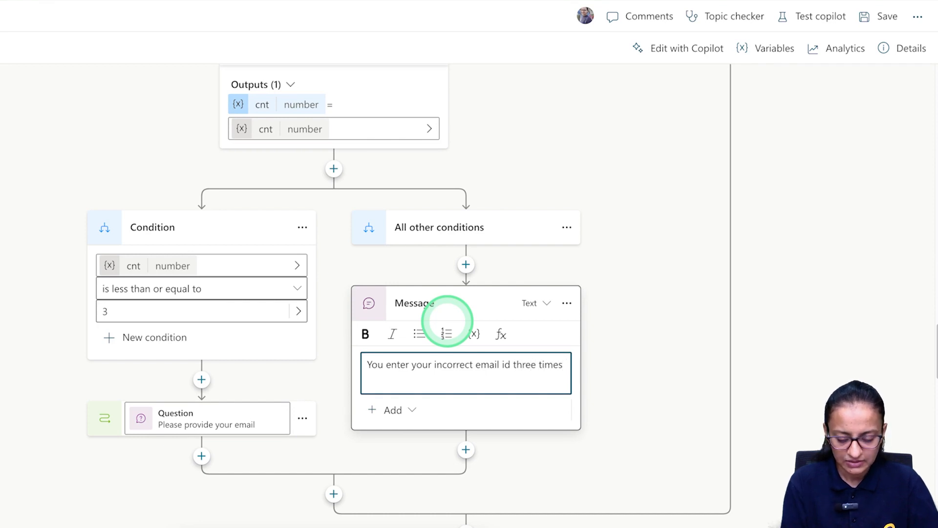
text(kindly register with us.)
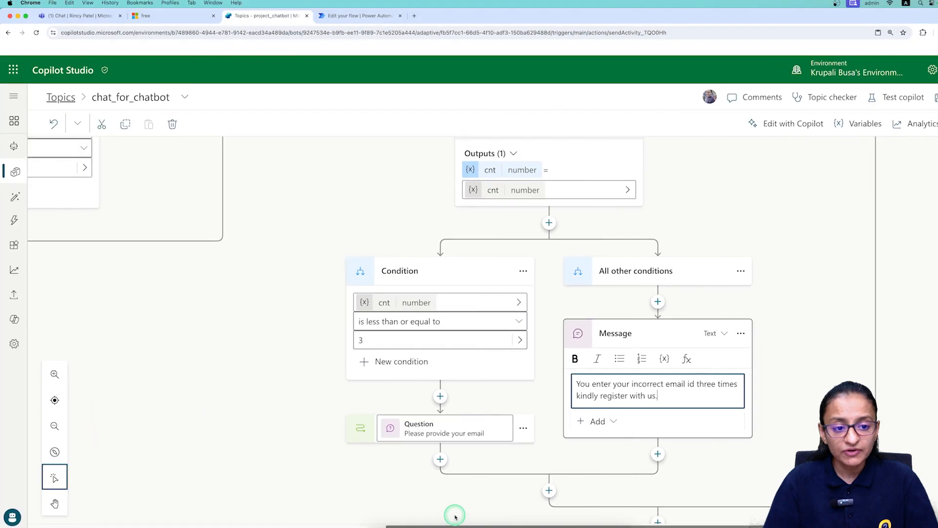
scroll(455, 516, left, 8)
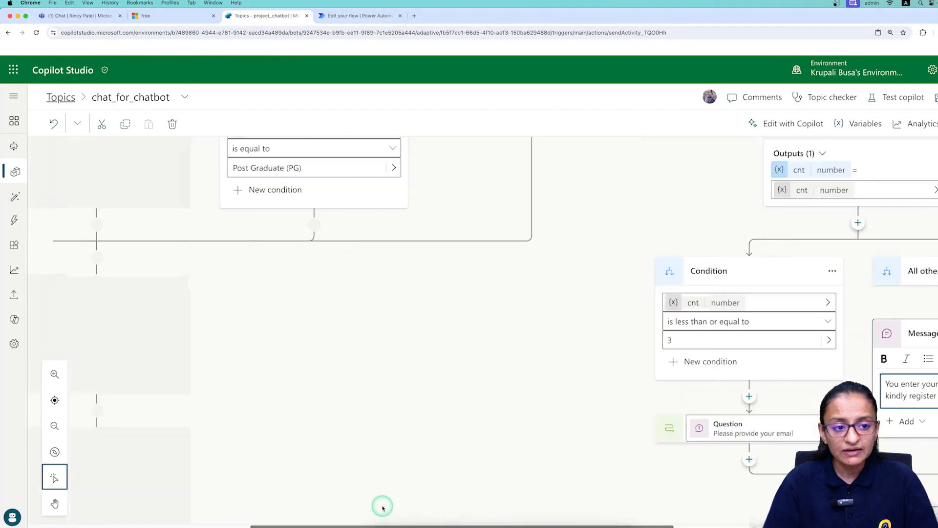
scroll(401, 297, down, 4)
scroll(401, 297, up, 3)
scroll(418, 519, left, 10)
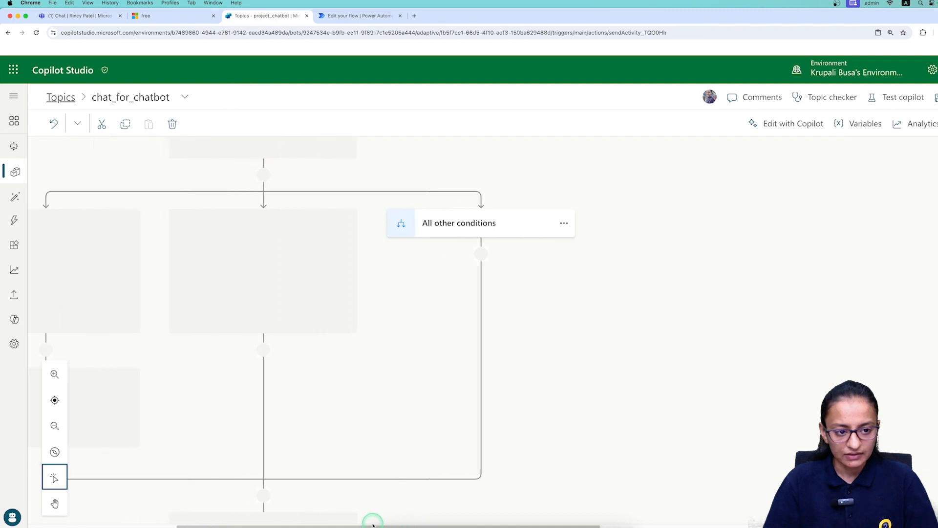
drag(299, 514, 298, 513)
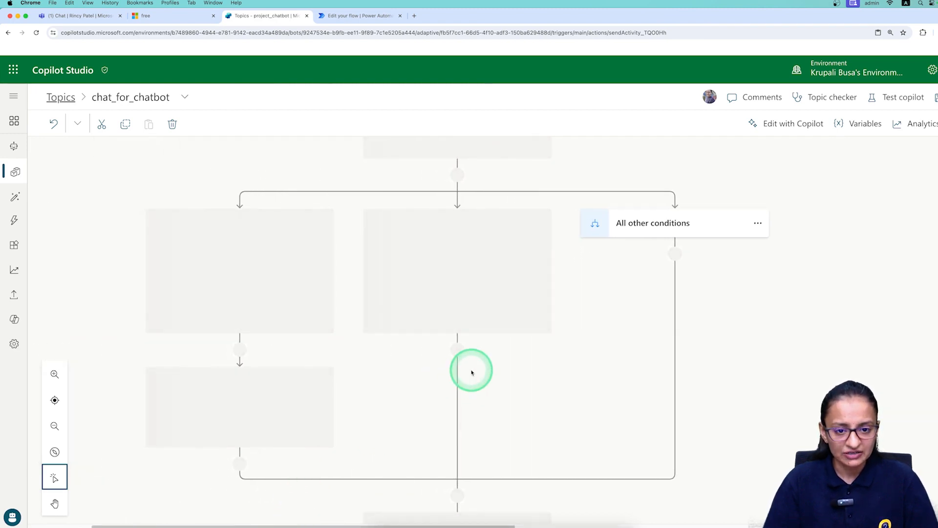
scroll(594, 286, up, 3)
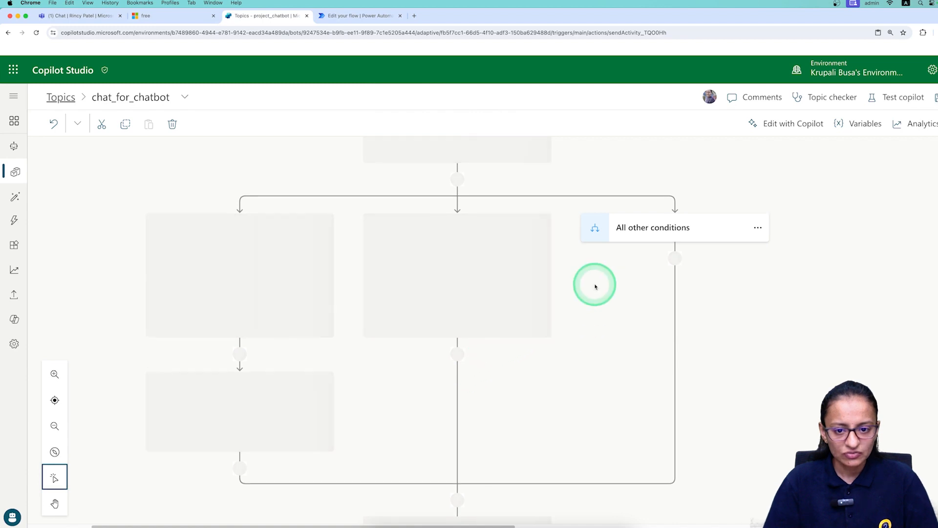
scroll(594, 285, up, 10)
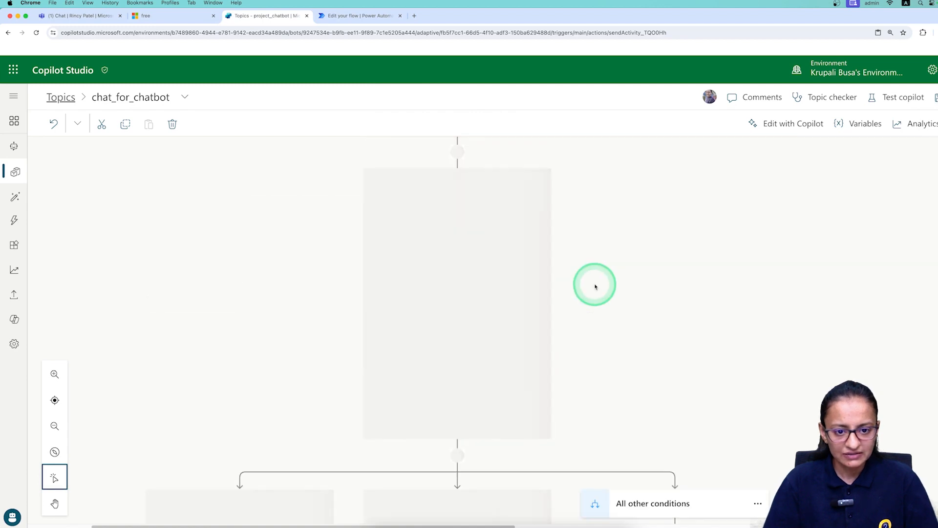
scroll(487, 444, down, 5)
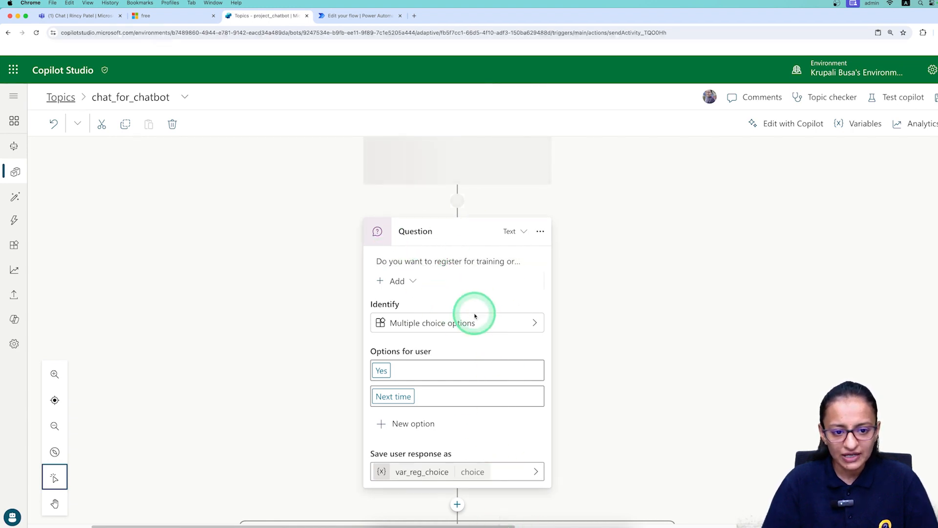
drag(448, 526, 685, 526)
scroll(664, 462, down, 4)
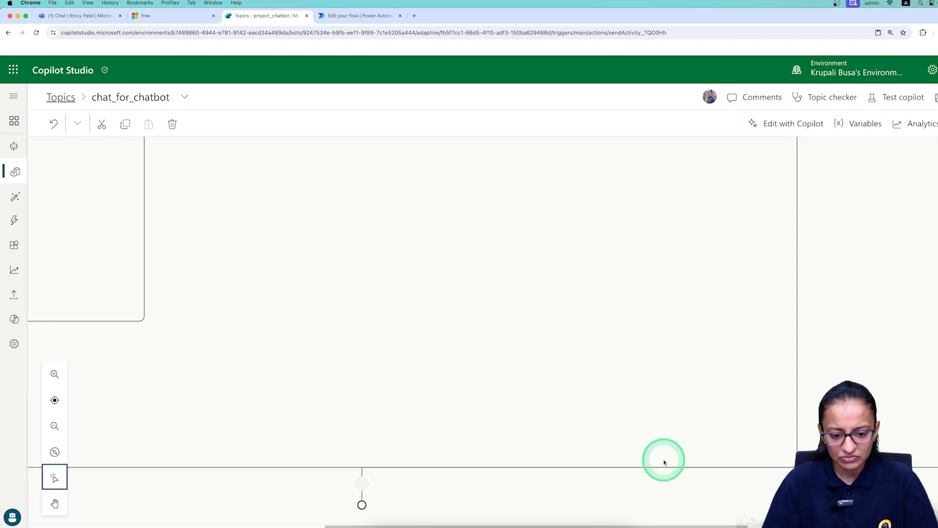
scroll(635, 361, up, 8)
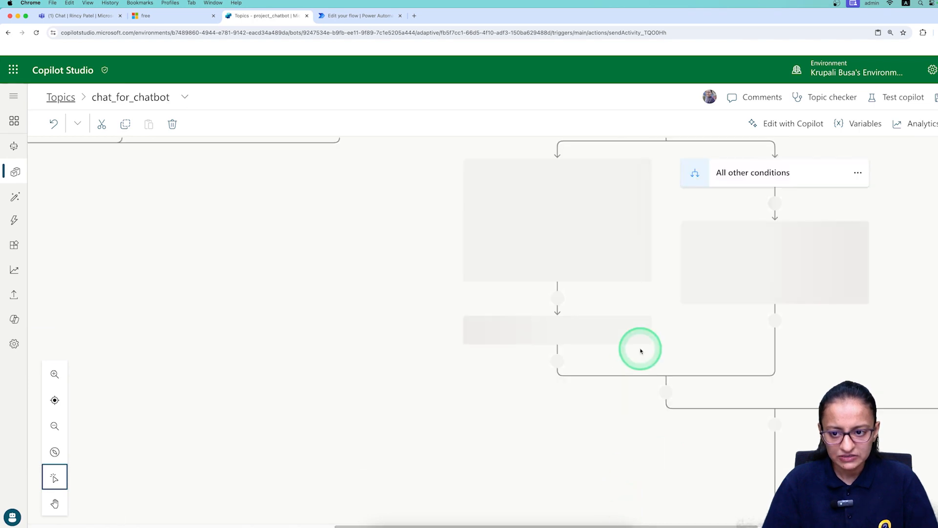
Below the incorrect-email message, add a Go to step targeting the 'Please select from the following.' question.
click(774, 322)
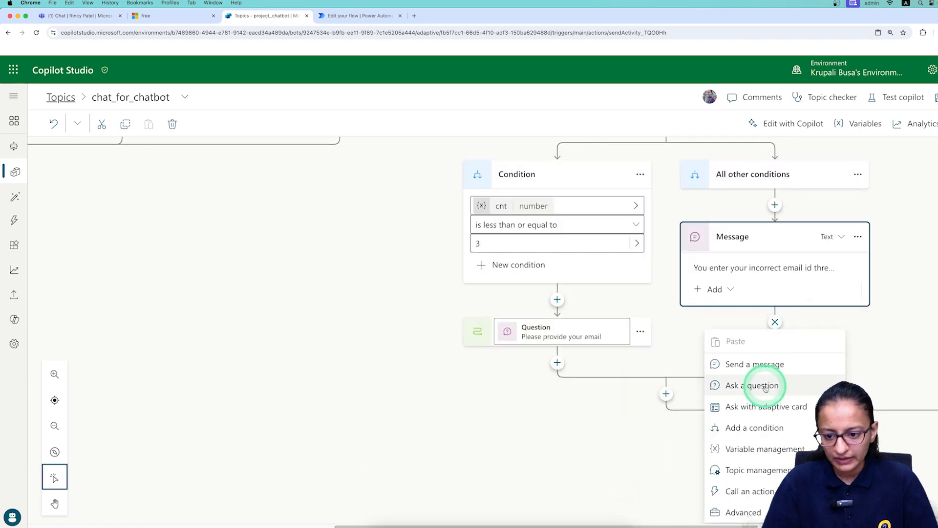
mouse_move(819, 470)
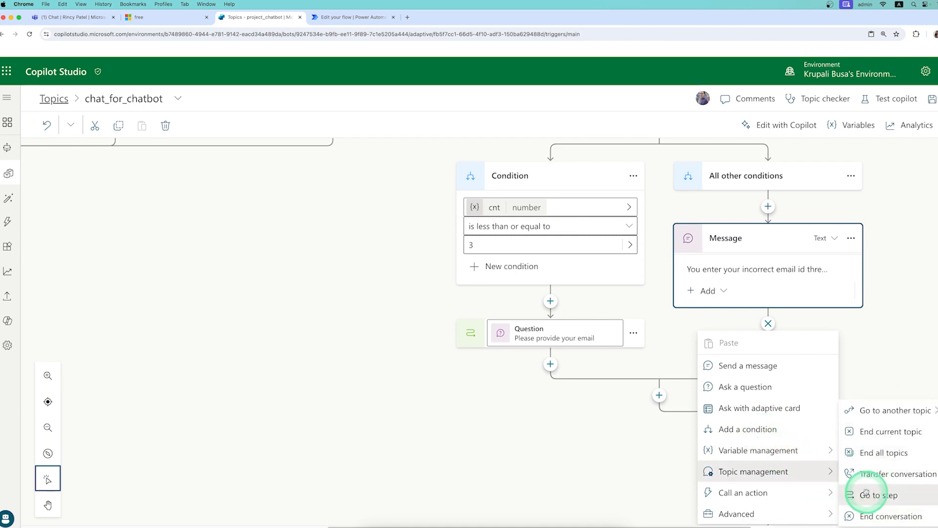
click(875, 494)
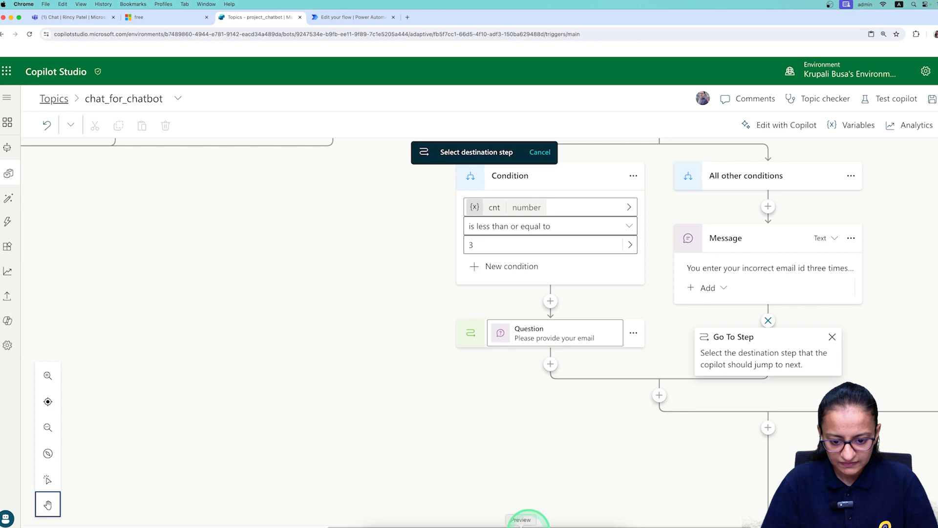
drag(529, 525, 294, 488)
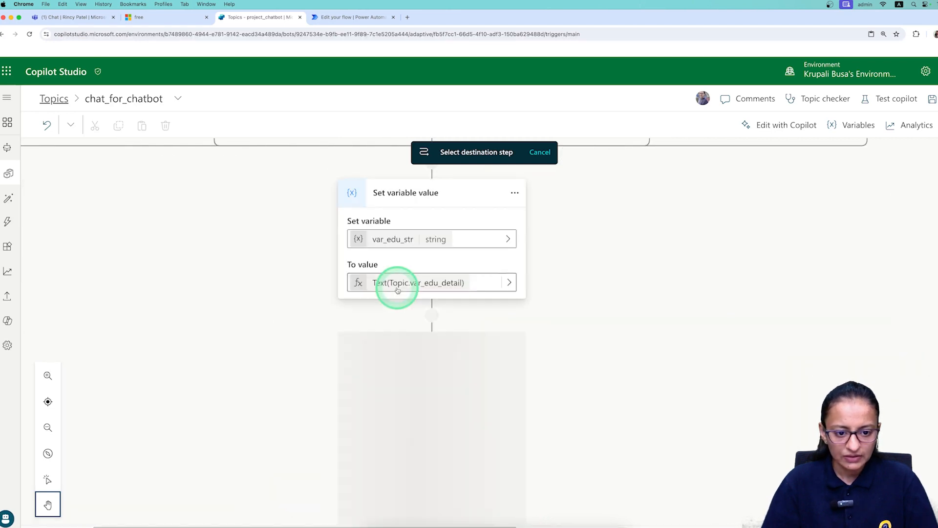
scroll(398, 290, up, 5)
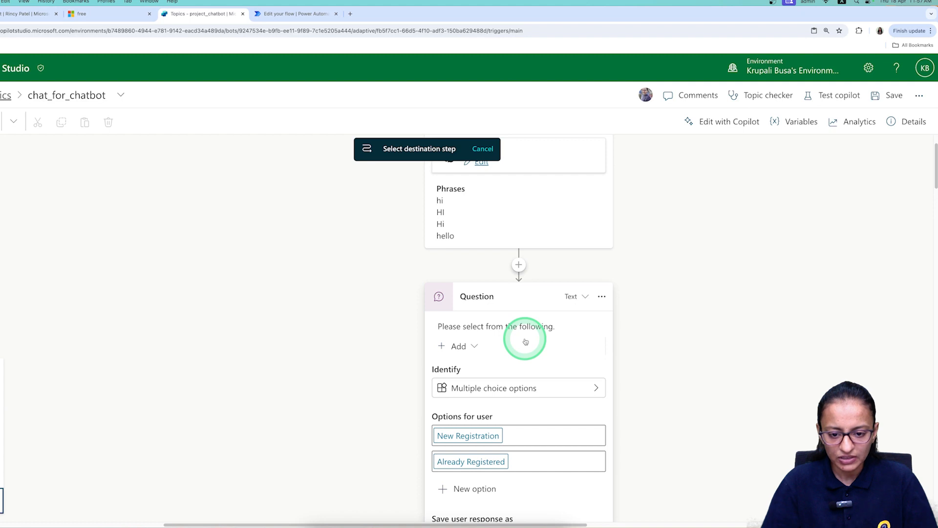
click(525, 341)
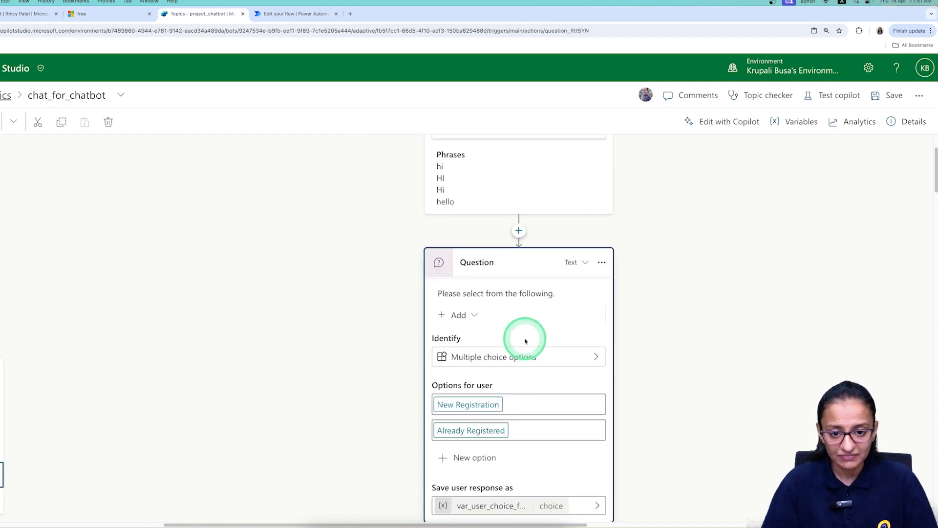
drag(507, 521, 770, 522)
scroll(666, 455, up, 2)
scroll(666, 454, down, 13)
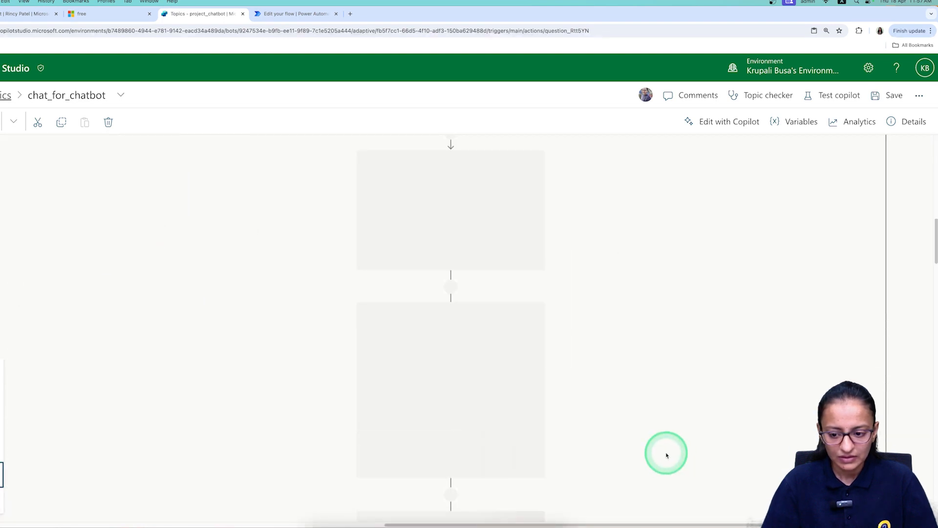
scroll(666, 455, down, 5)
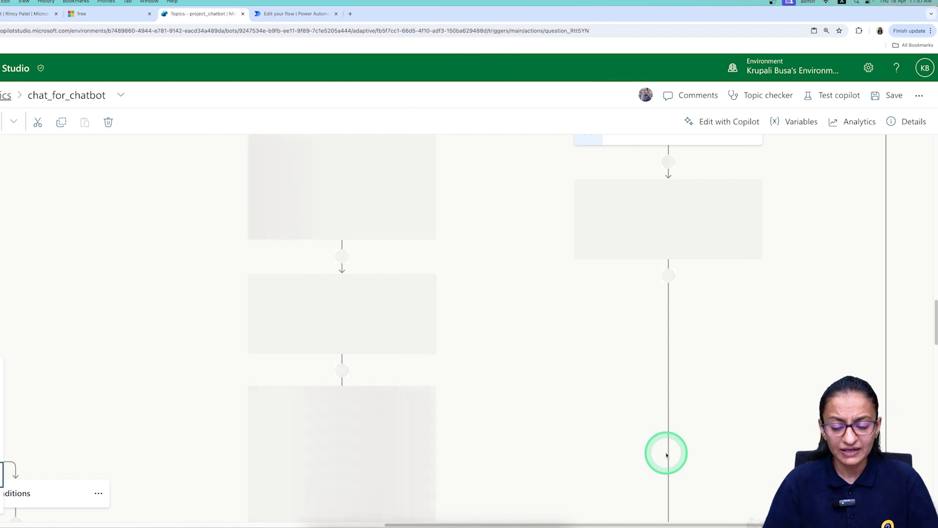
scroll(666, 455, down, 1)
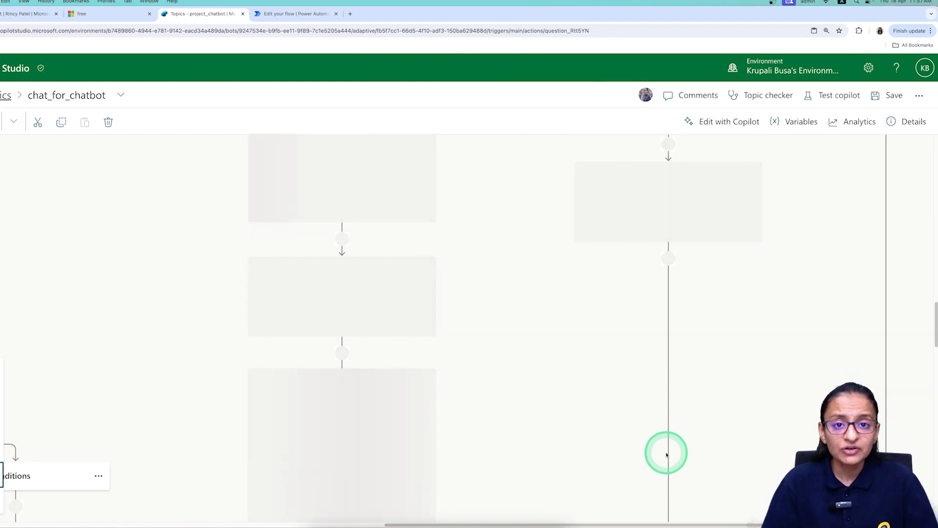
scroll(591, 455, down, 14)
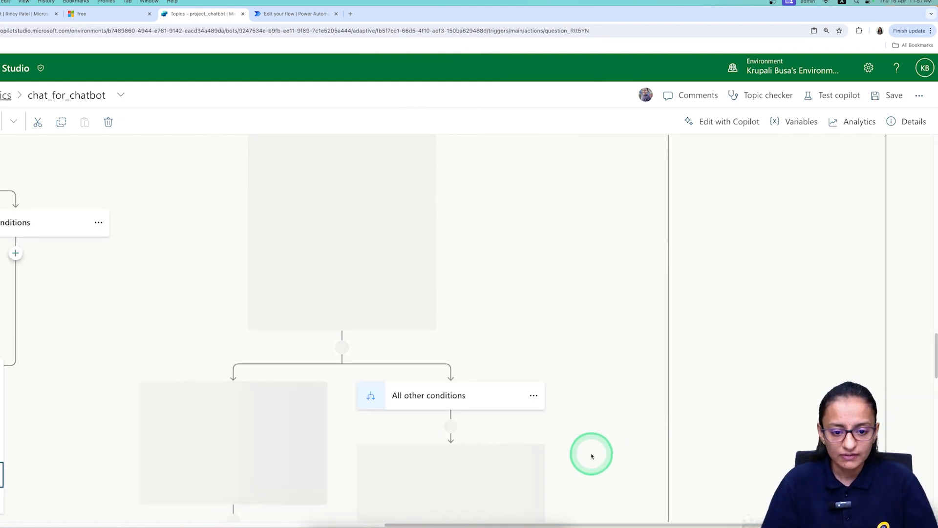
scroll(581, 451, down, 6)
Open the custom STUDENT_TBL table in Power Apps to check its columns, then return to the Copilot Studio topic.
click(99, 19)
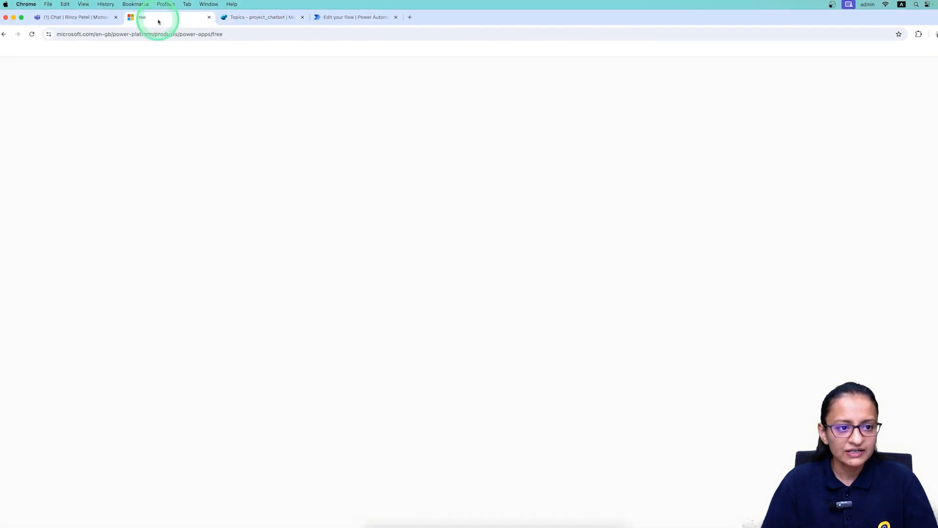
click(802, 68)
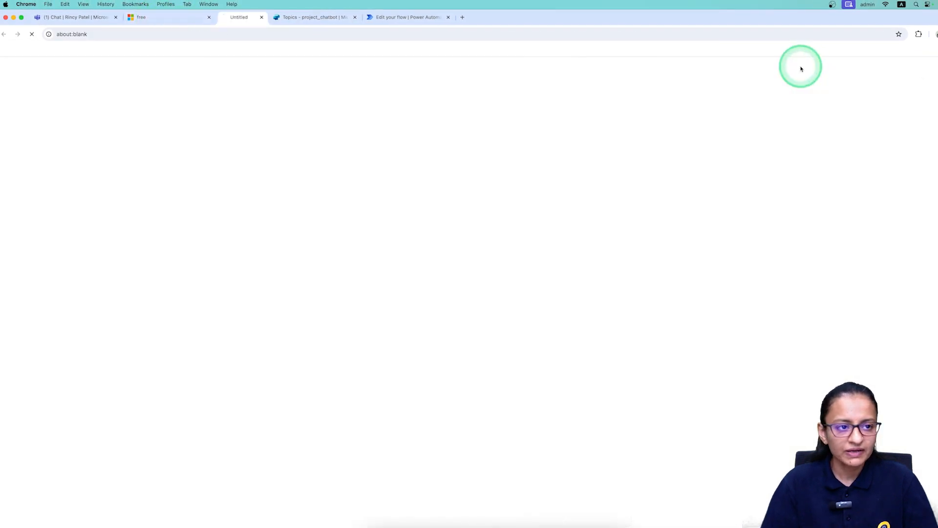
click(209, 17)
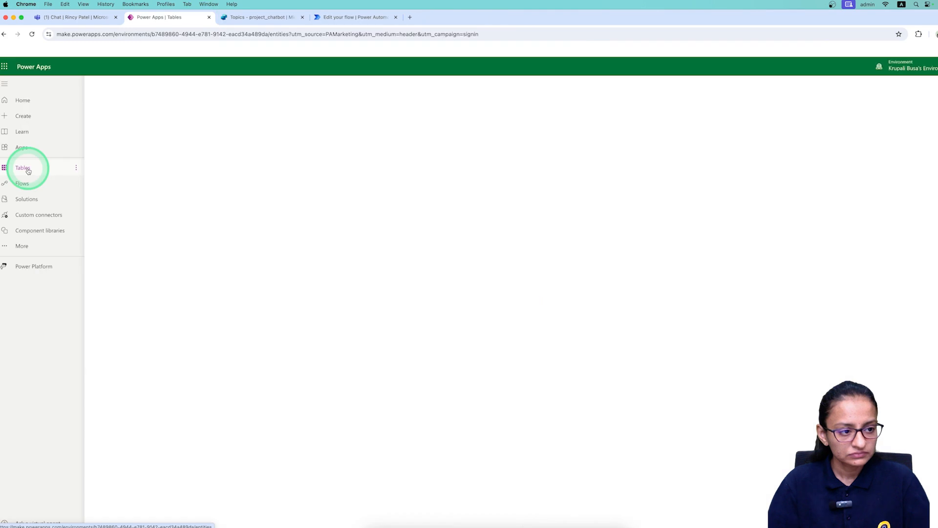
click(180, 182)
click(162, 391)
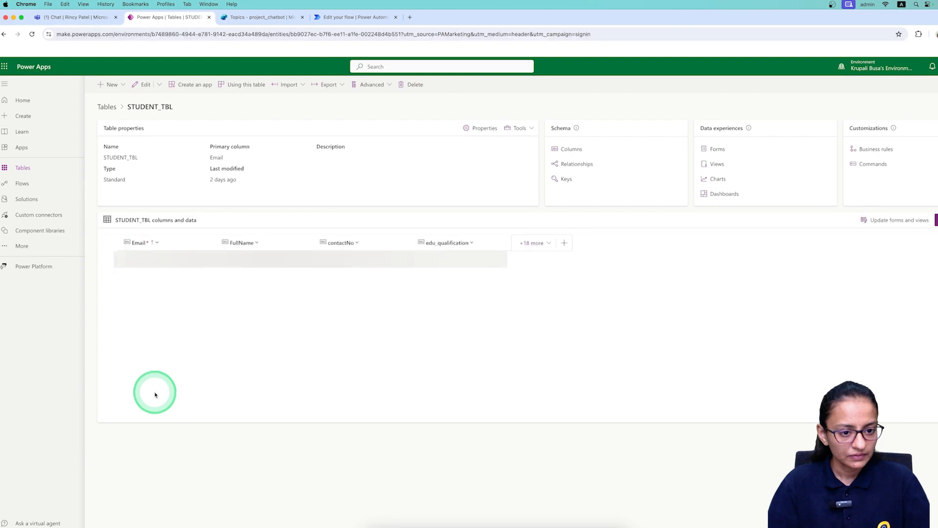
click(336, 18)
click(263, 17)
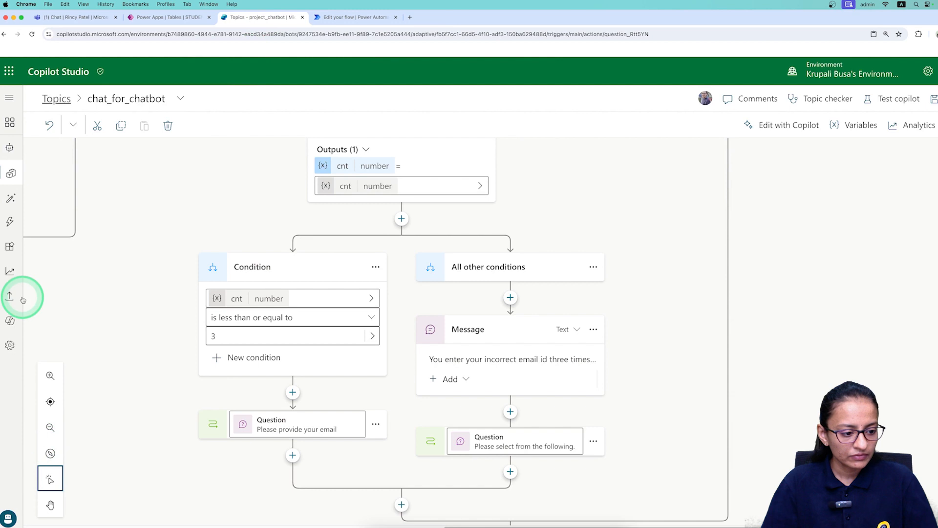
Open the test chat and greet the bot with 'Hi'.
click(8, 517)
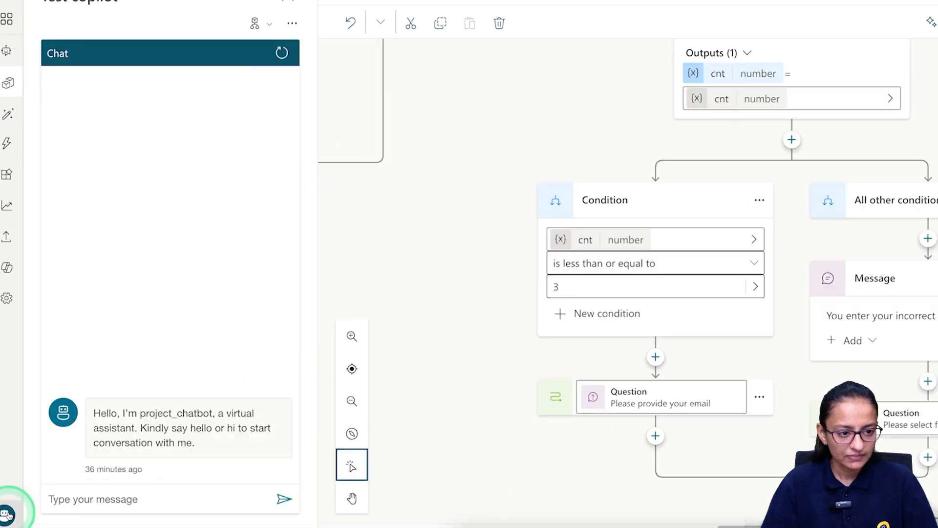
click(145, 502)
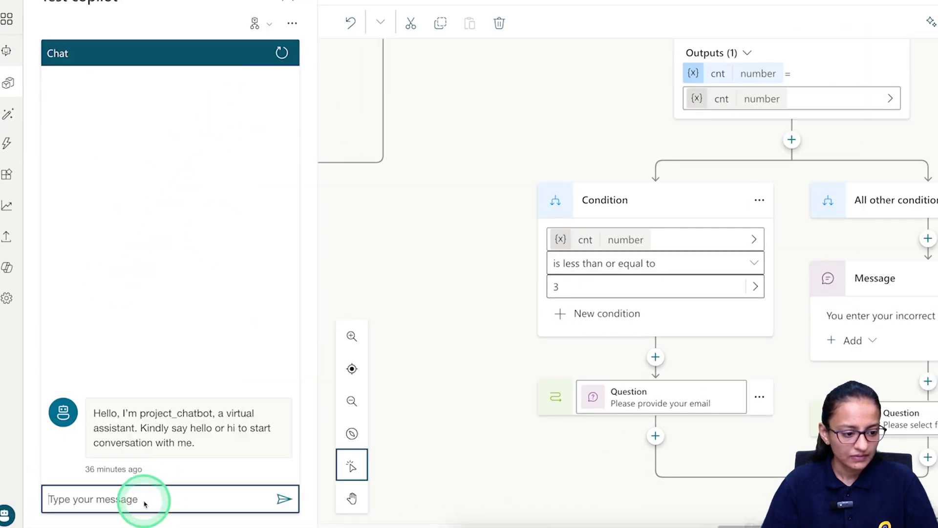
text(Hi)
key(Return)
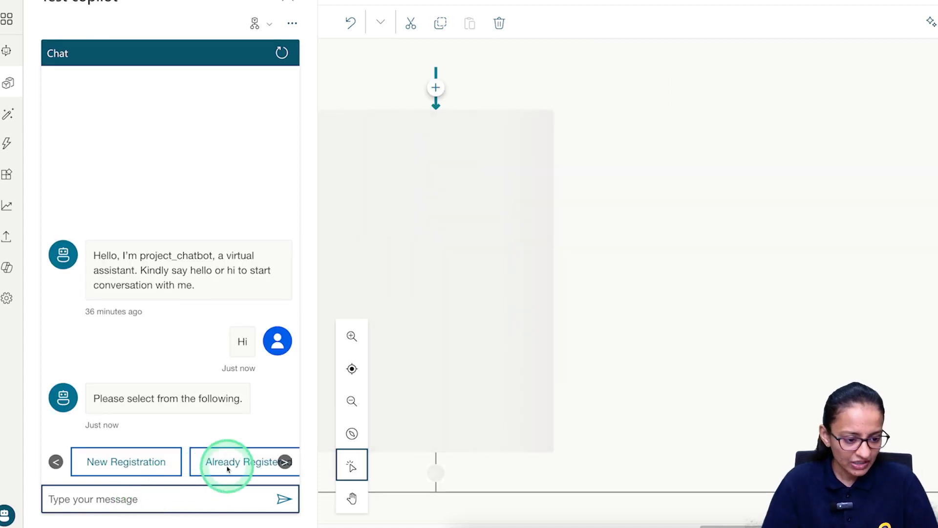
Choose Already Registered and submit an unregistered test email to get the not-registered reply.
click(233, 464)
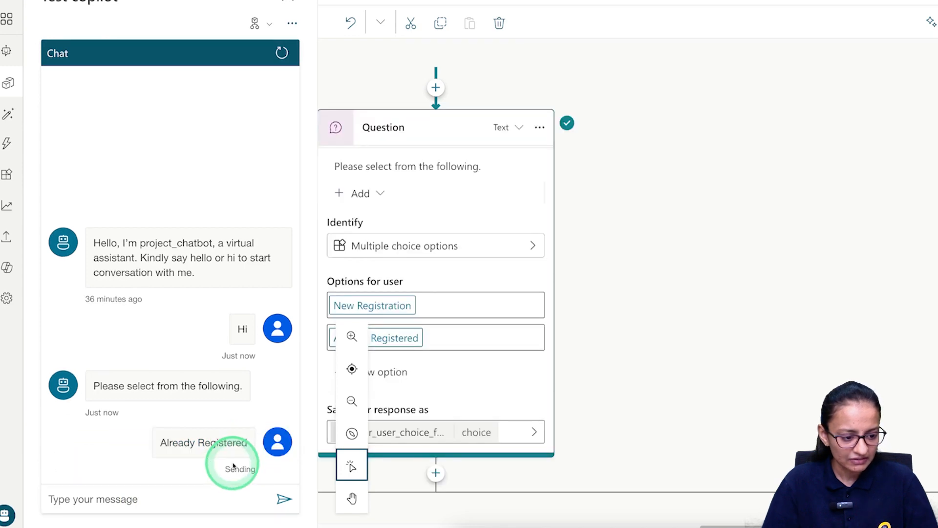
click(194, 488)
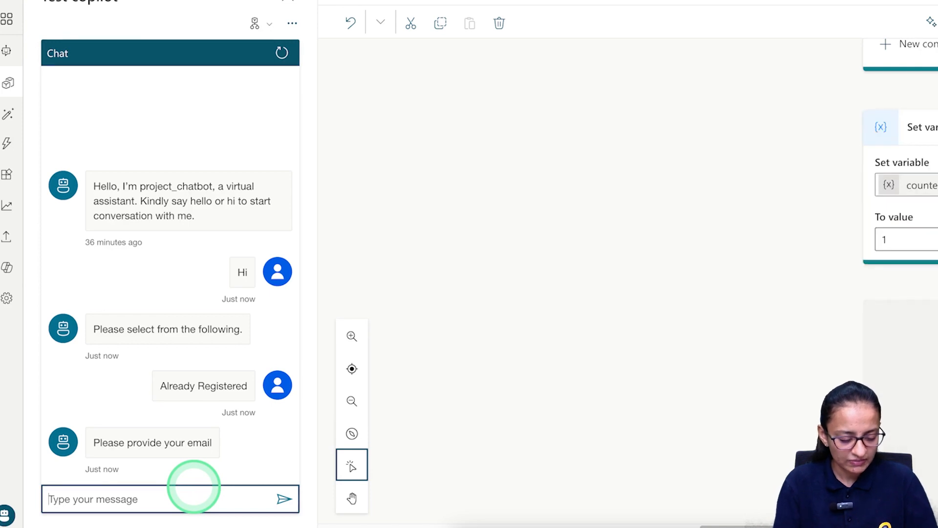
key(Return)
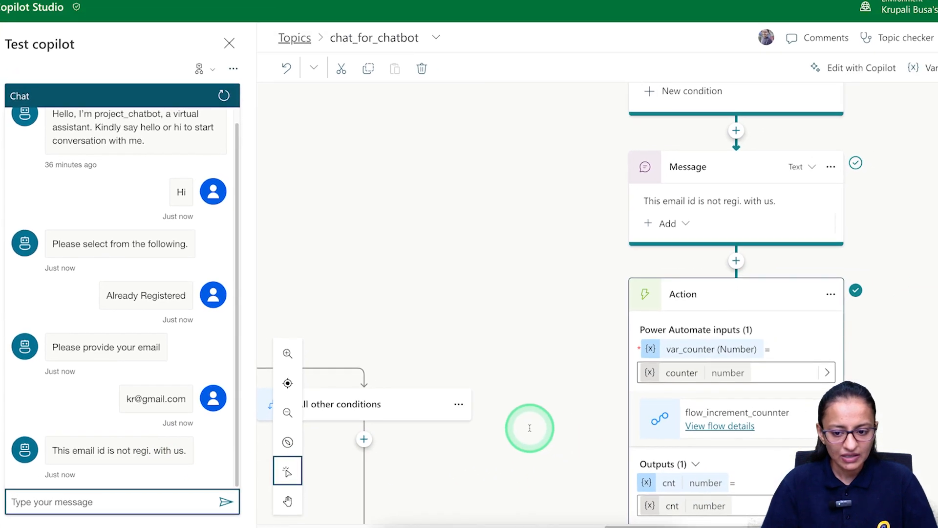
Send a second and third unregistered test email; each gets the not-registered reply and a new email prompt.
scroll(689, 436, down, 1)
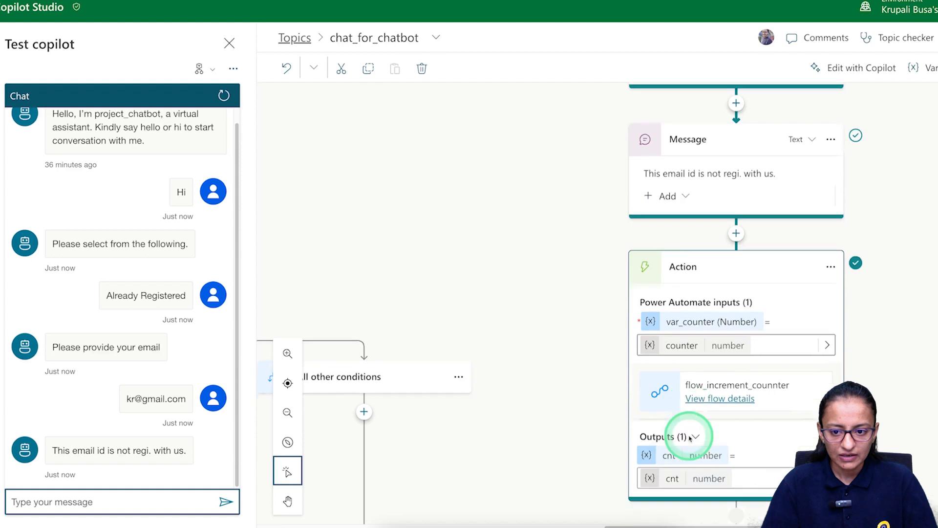
scroll(712, 312, down, 6)
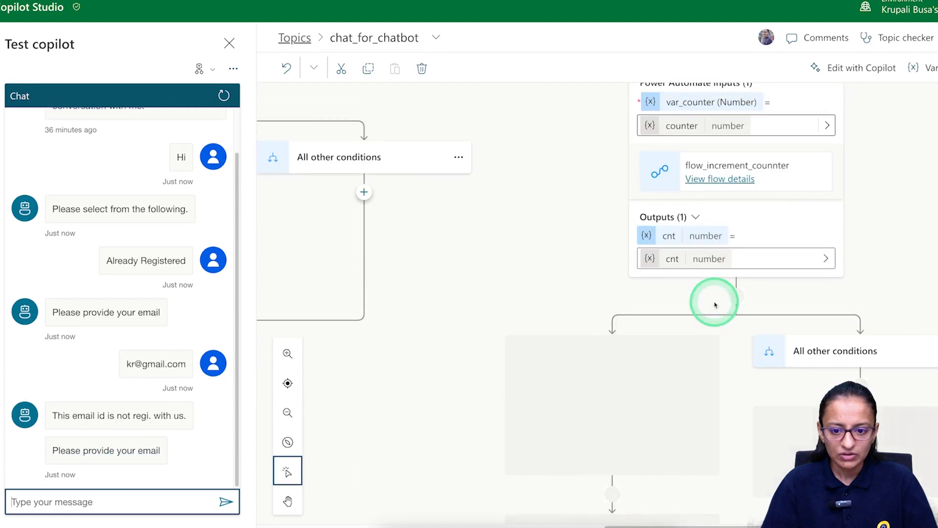
scroll(714, 305, up, 1)
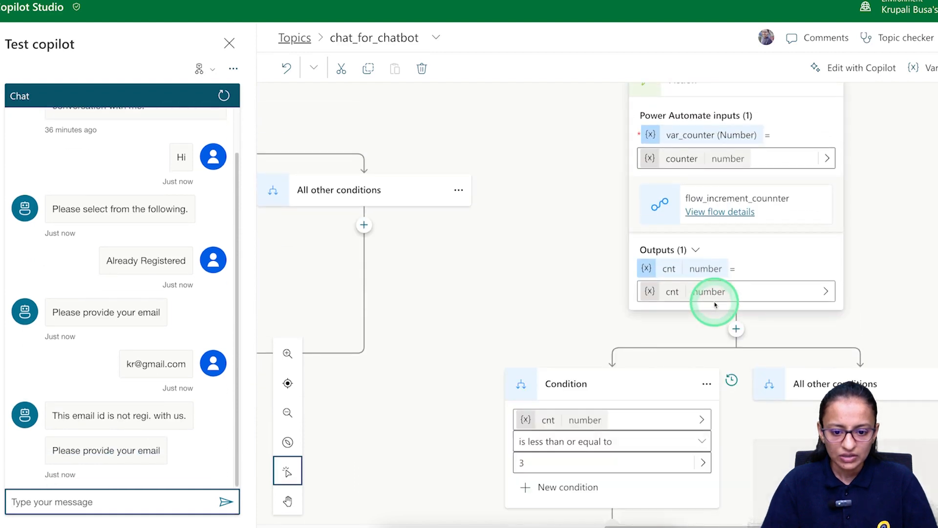
scroll(685, 346, down, 4)
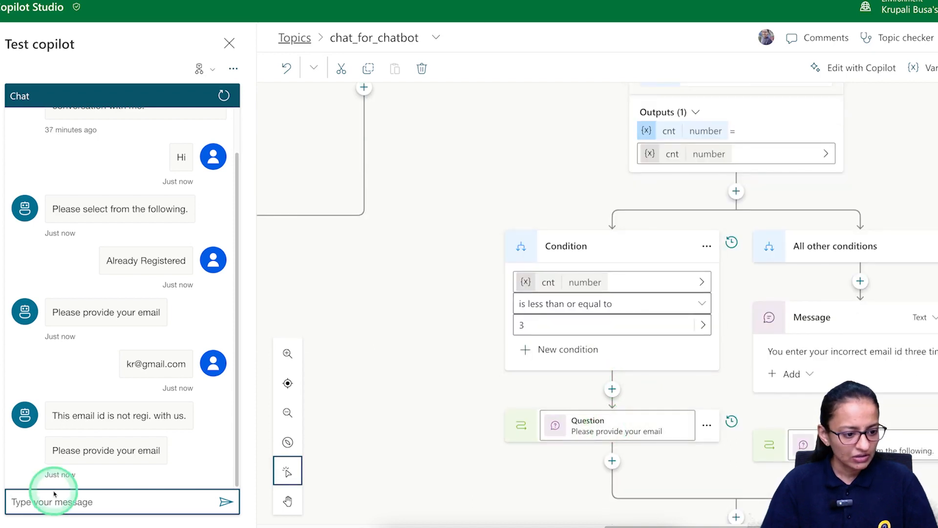
click(106, 503)
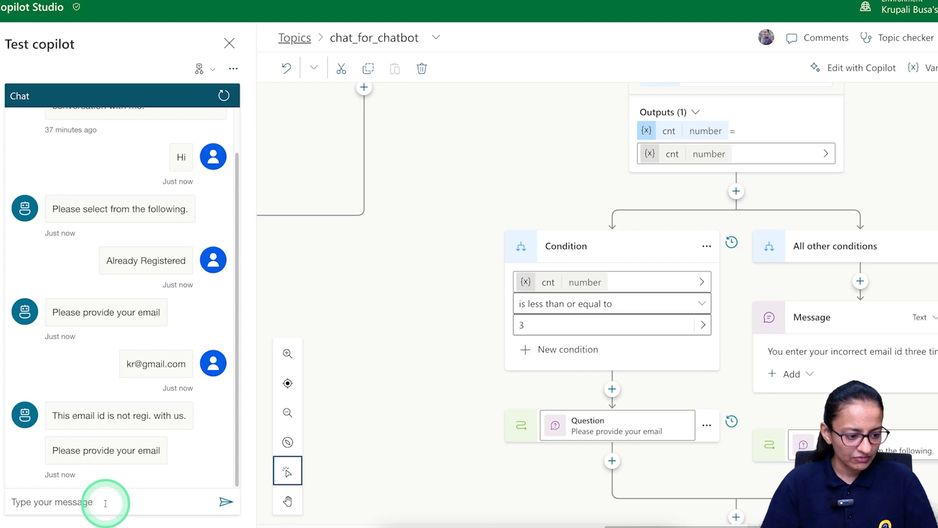
click(105, 503)
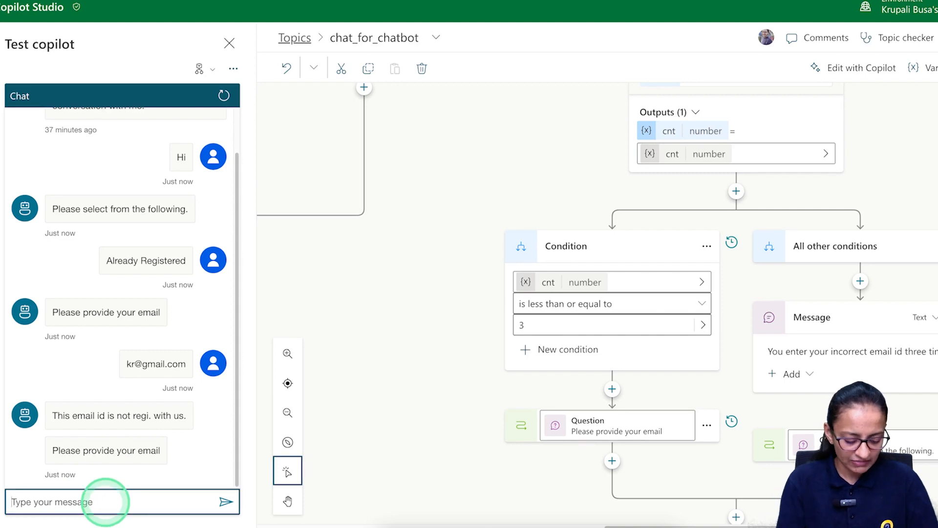
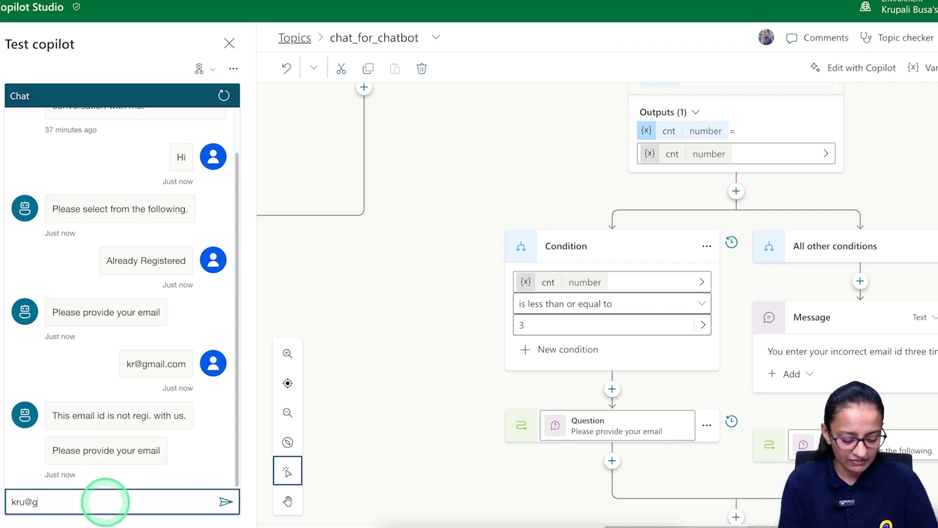
key(Return)
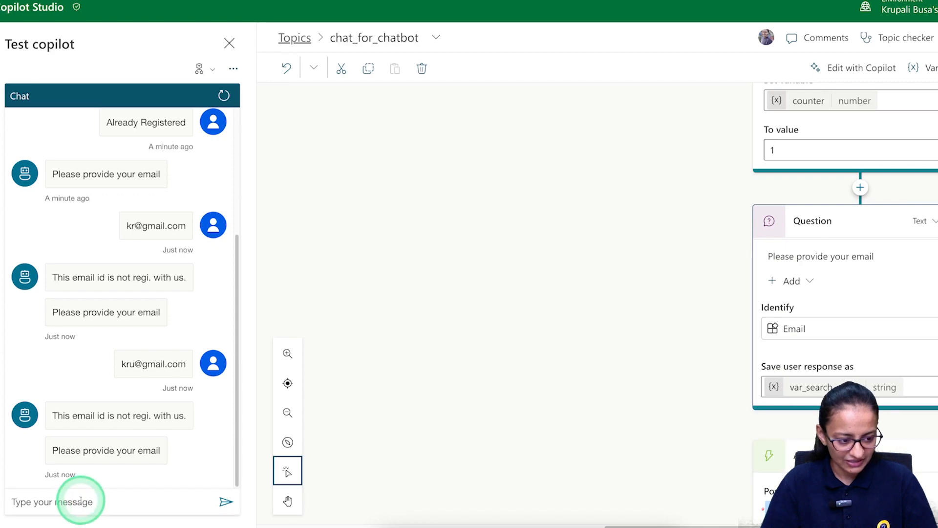
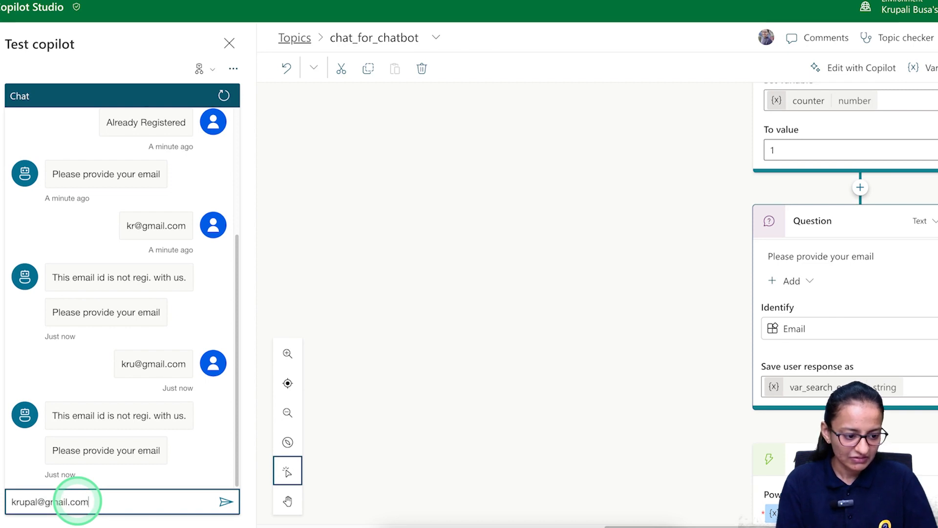
key(Return)
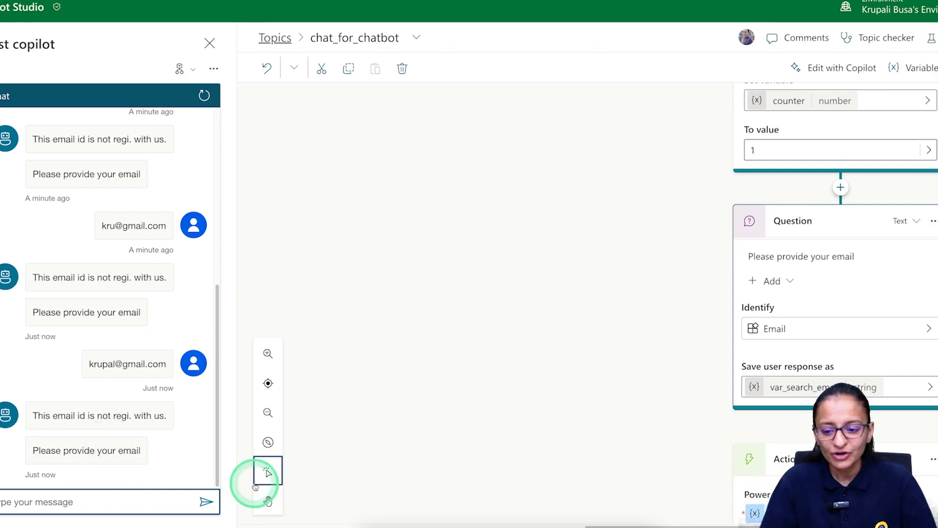
Send two further unregistered test emails, each drawing the not-registered reply and another email prompt.
scroll(744, 466, down, 10)
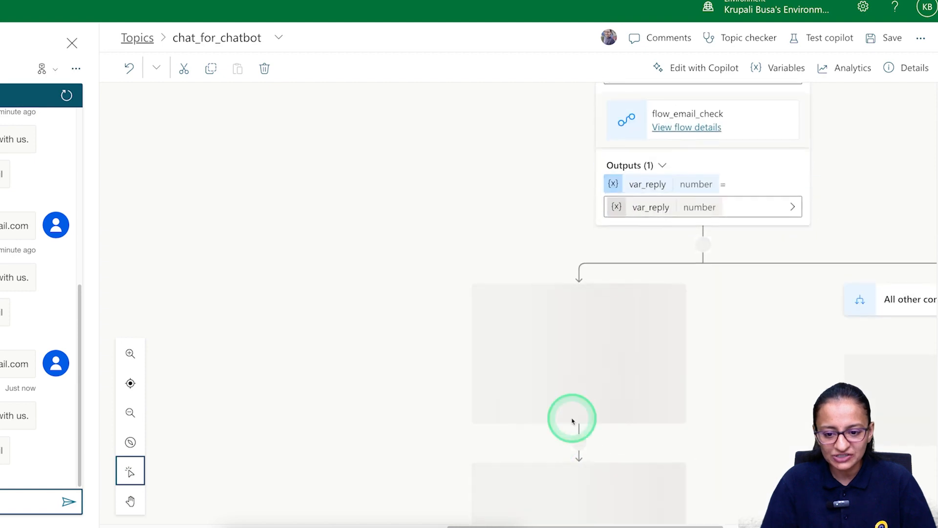
scroll(588, 379, down, 3)
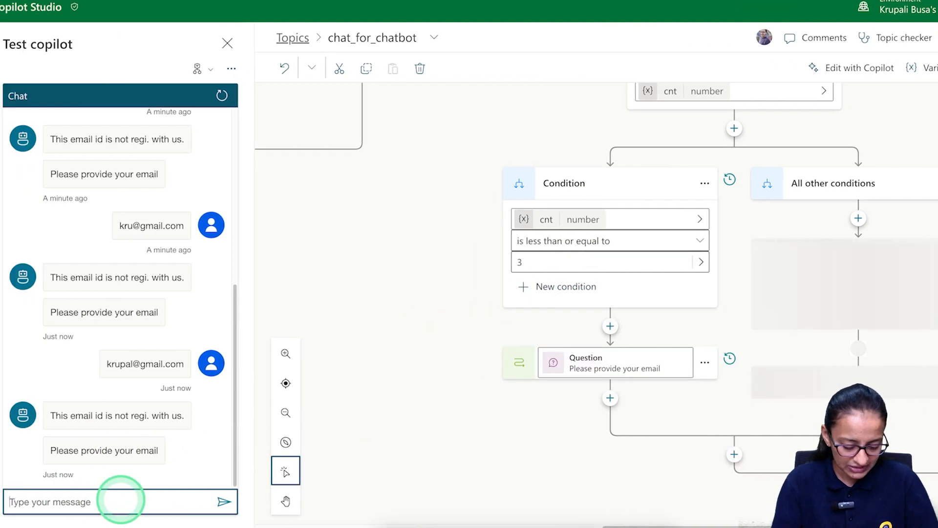
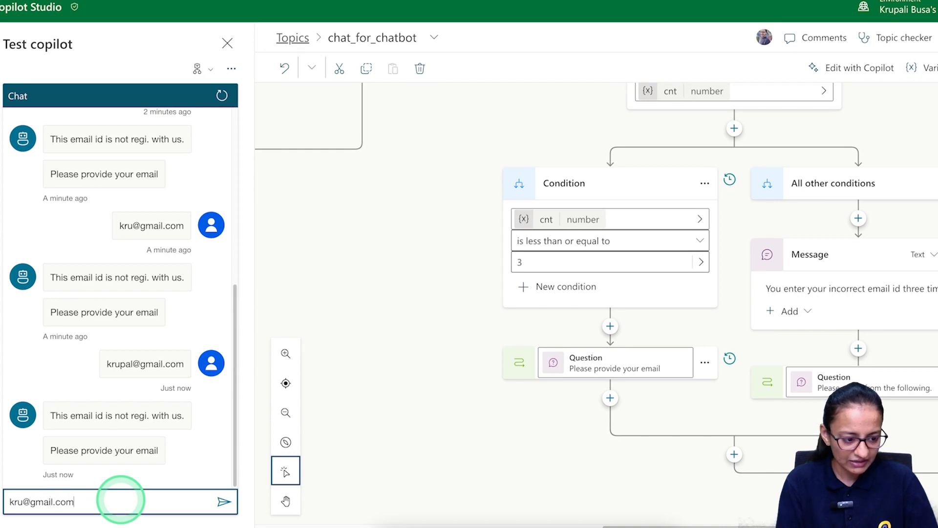
key(Return)
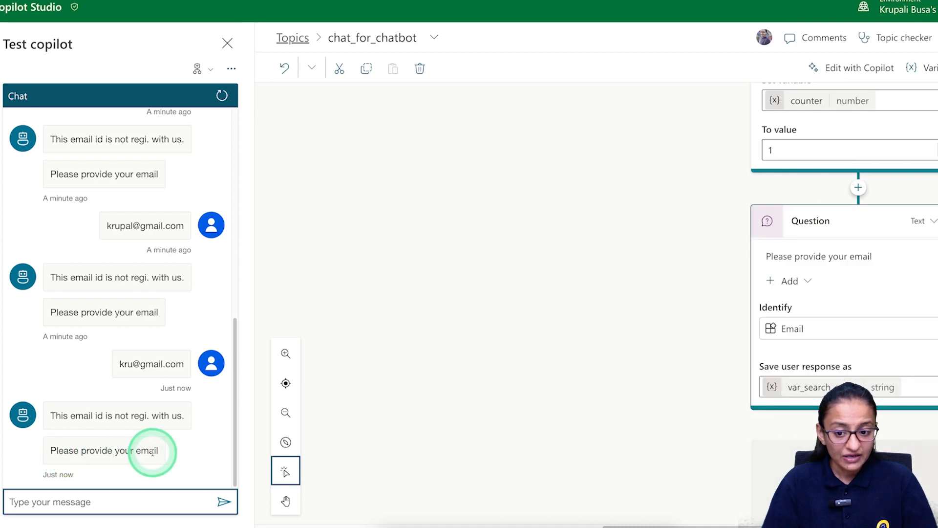
drag(597, 525, 672, 524)
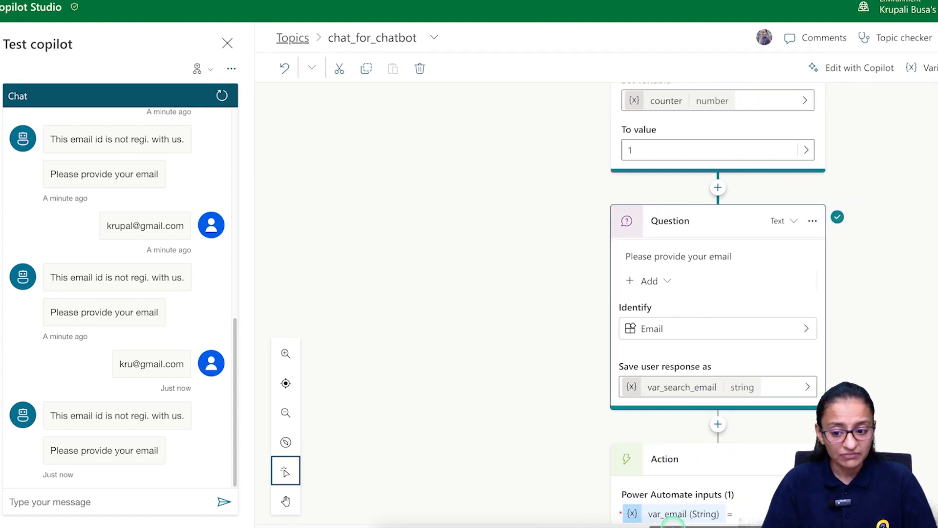
scroll(662, 455, down, 5)
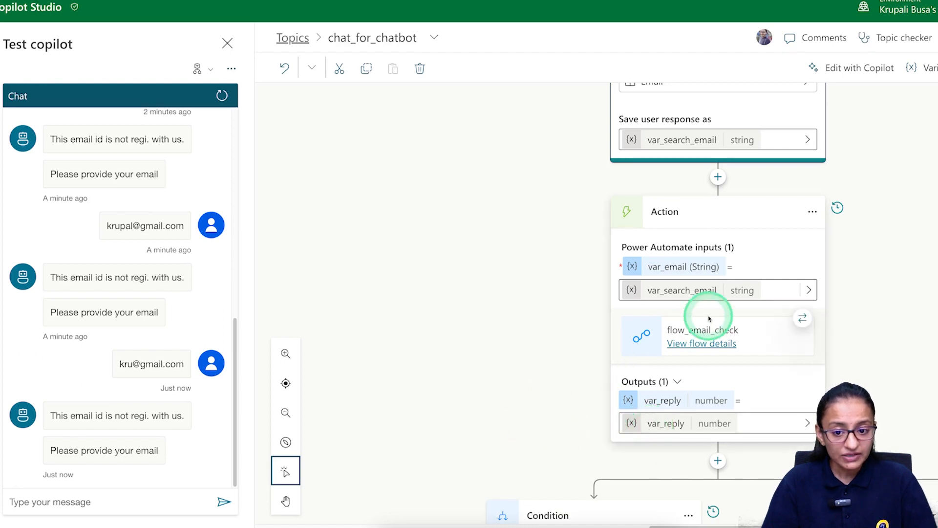
scroll(708, 319, up, 1)
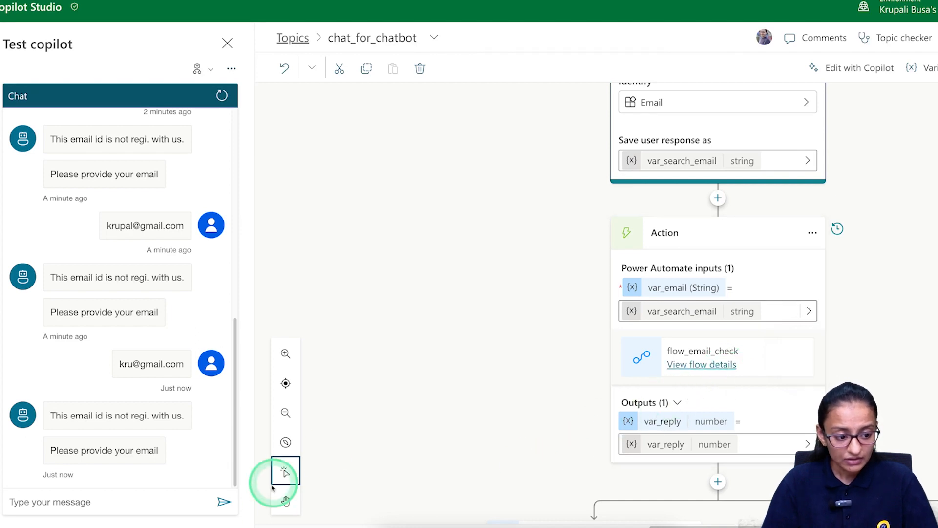
click(27, 507)
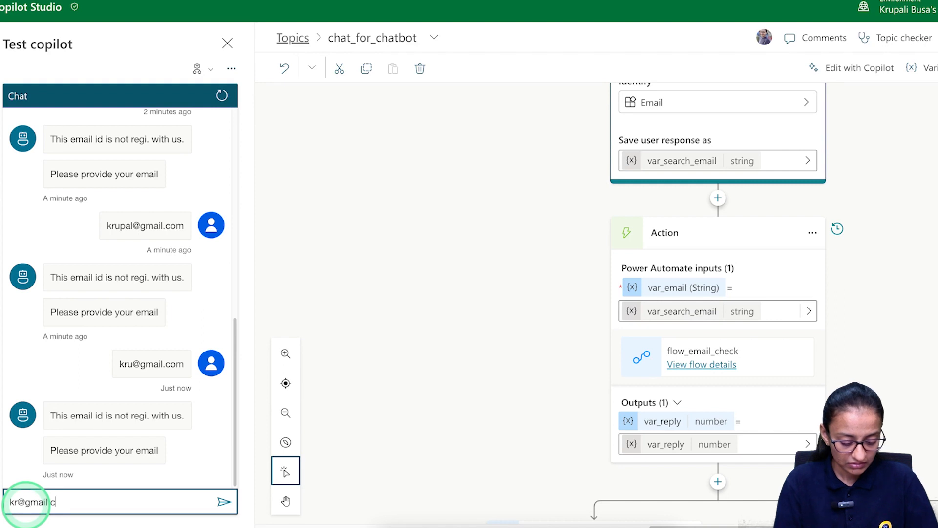
key(Return)
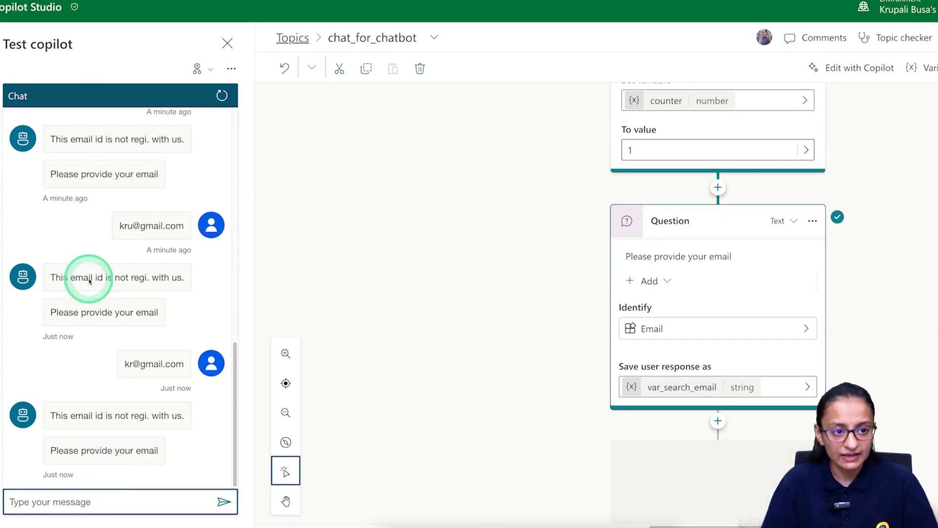
Close the test chat and bring the flow_increment_counnter action and its condition branches into view.
click(227, 43)
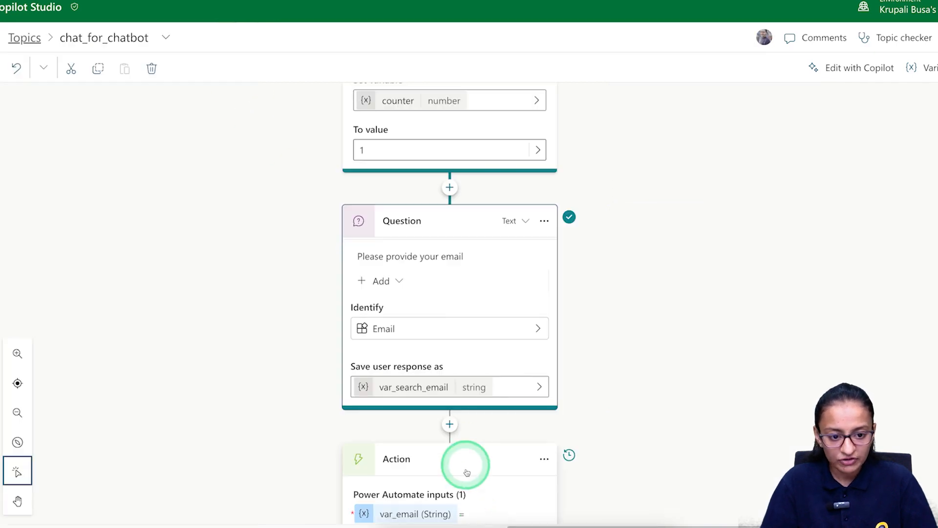
scroll(464, 471, down, 5)
scroll(515, 324, down, 5)
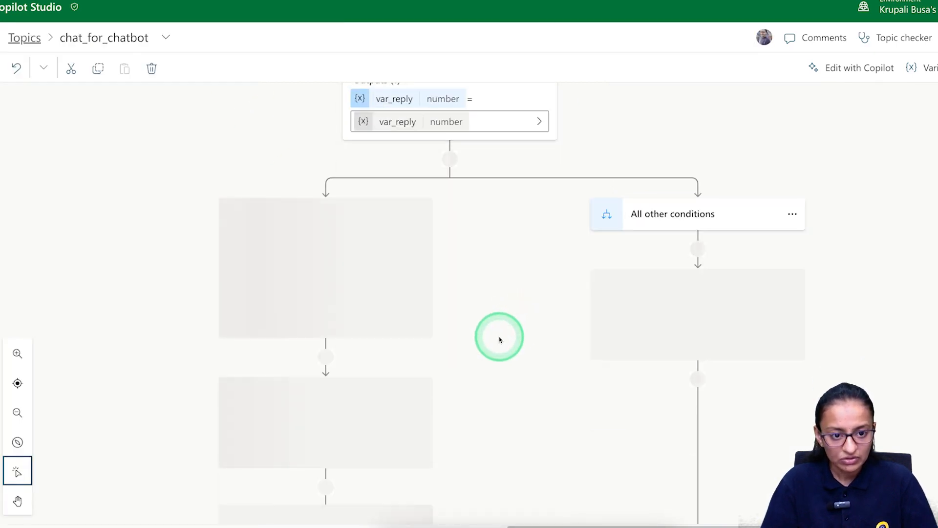
scroll(414, 241, down, 1)
scroll(416, 239, up, 10)
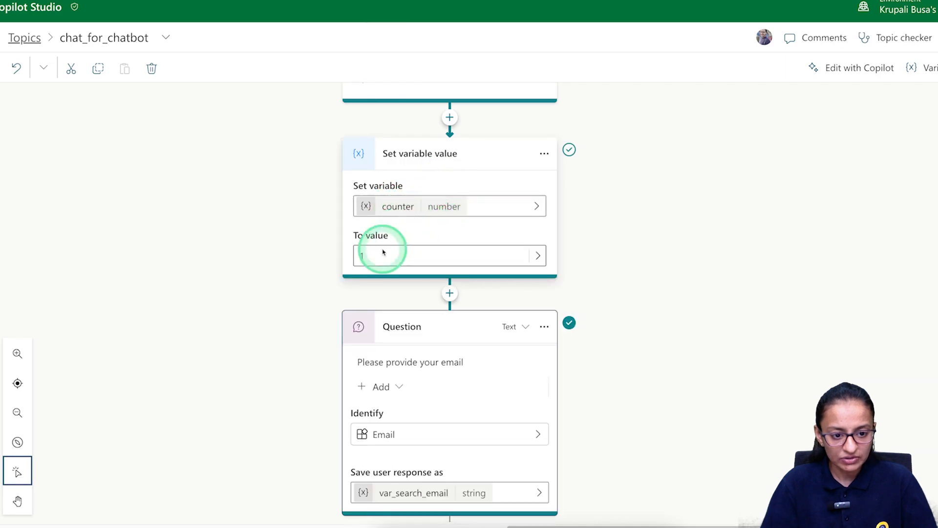
scroll(383, 252, down, 5)
scroll(387, 260, down, 3)
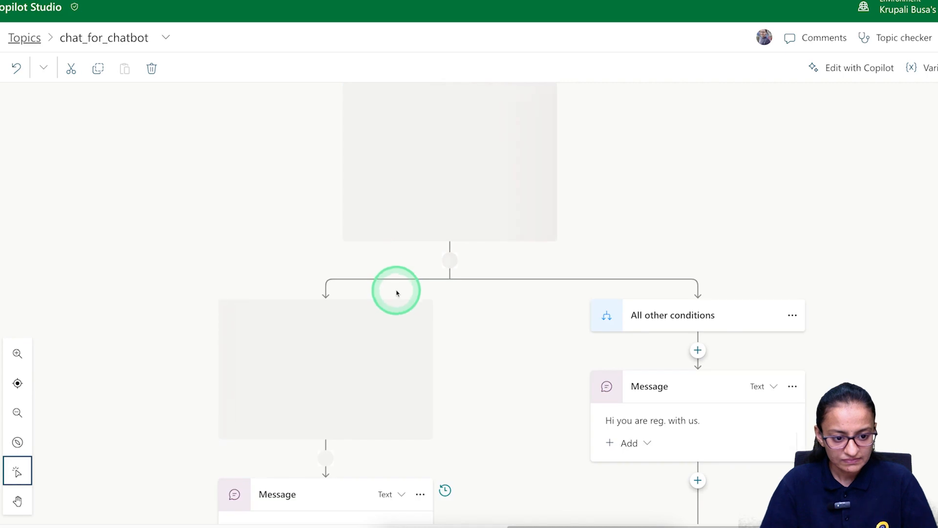
scroll(397, 294, down, 1)
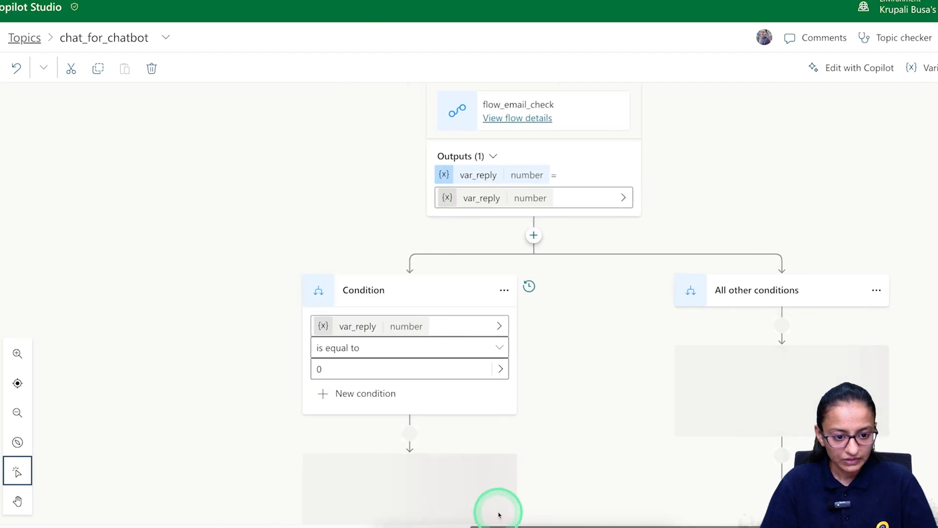
scroll(414, 365, down, 4)
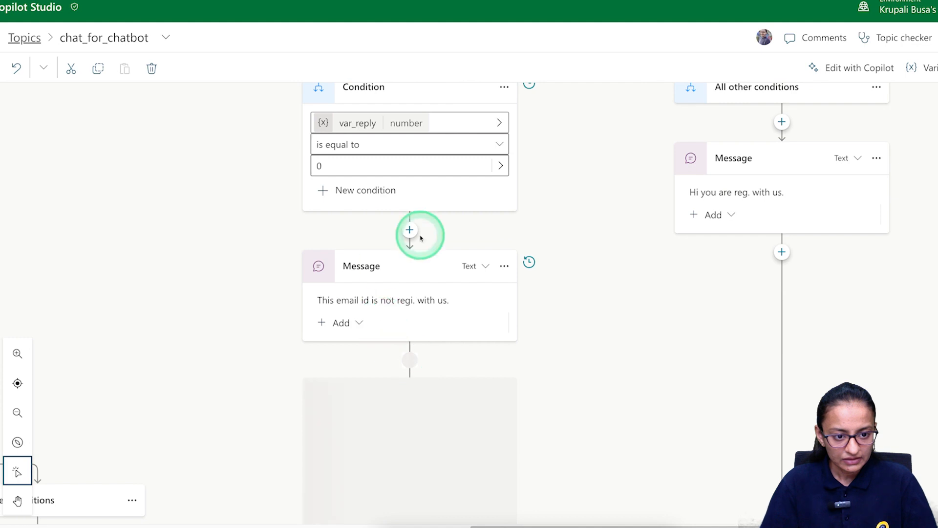
scroll(409, 366, down, 8)
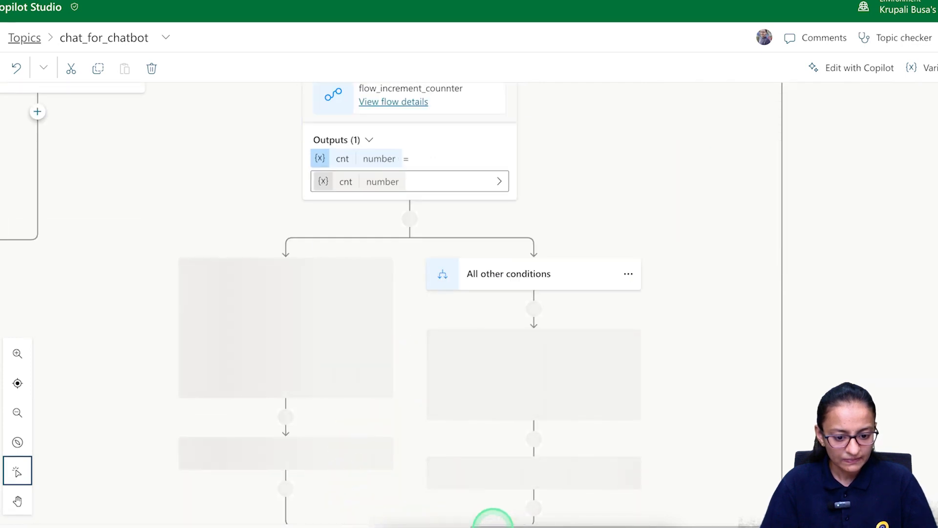
Change the cnt condition to 'is less than' with comparison value 3.
click(382, 351)
key(BackSpace)
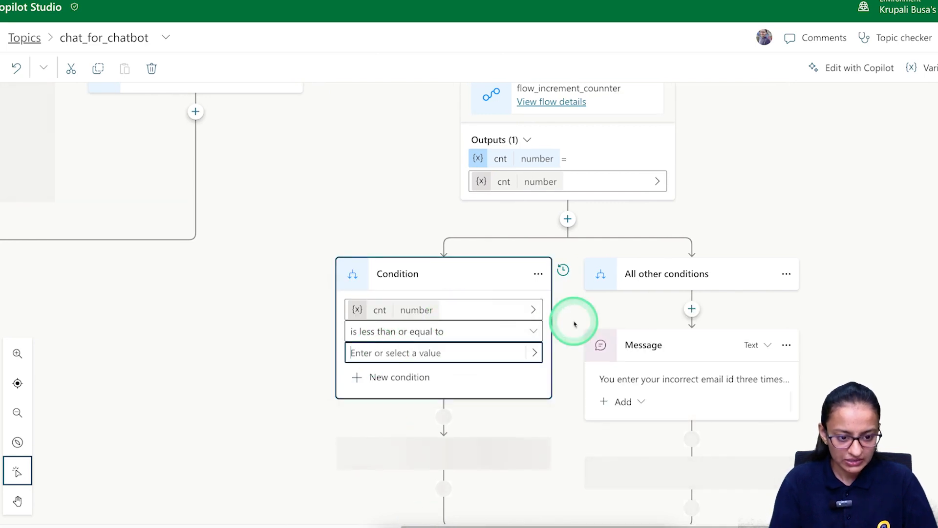
text(3)
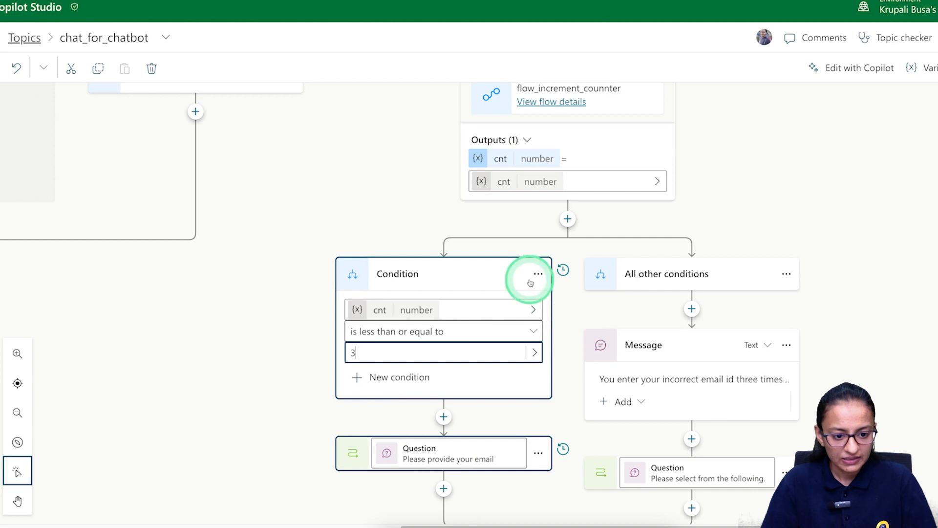
click(429, 331)
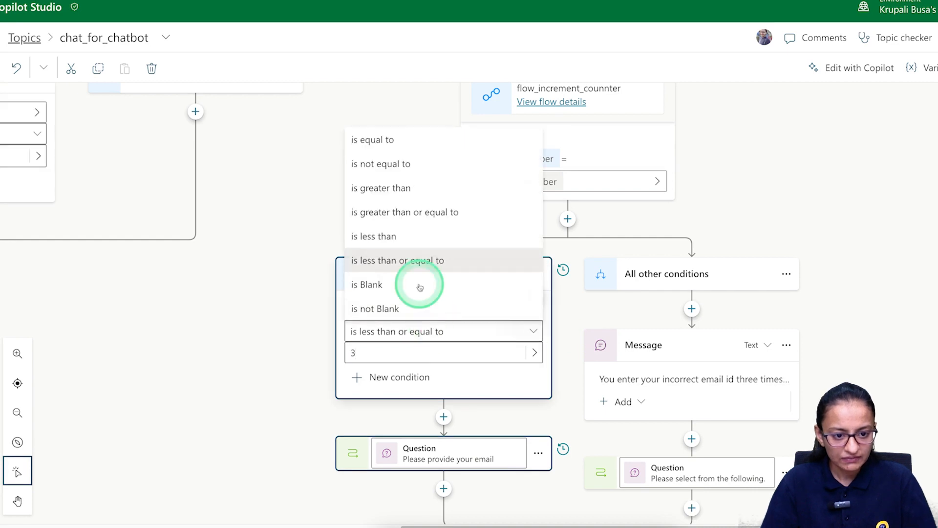
click(404, 236)
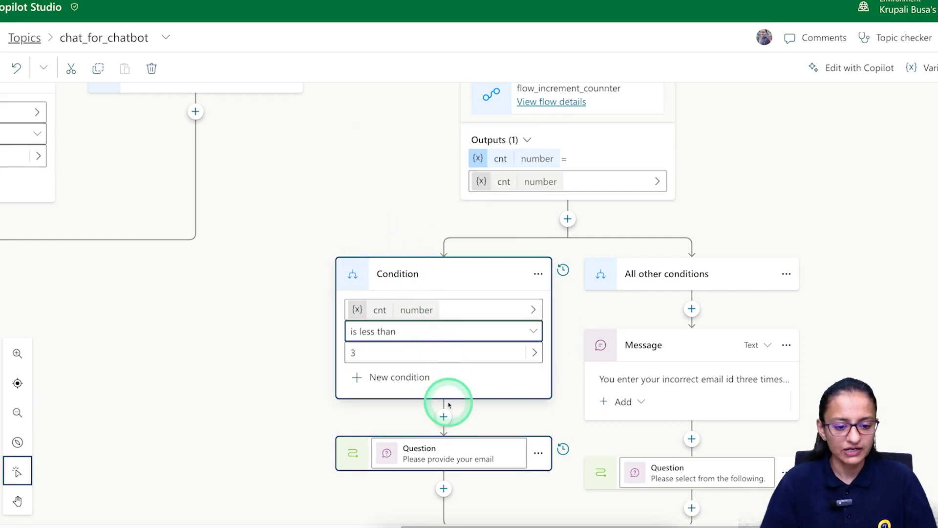
scroll(448, 404, down, 3)
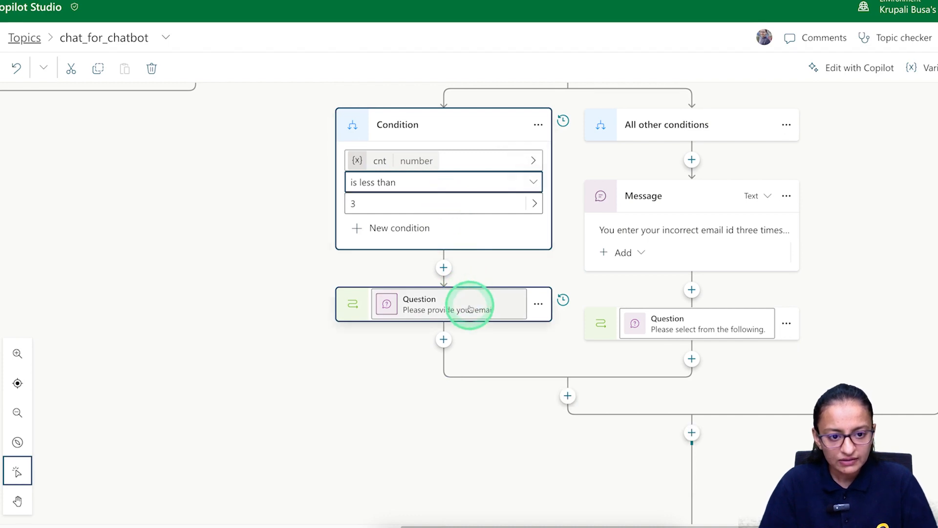
scroll(447, 210, up, 3)
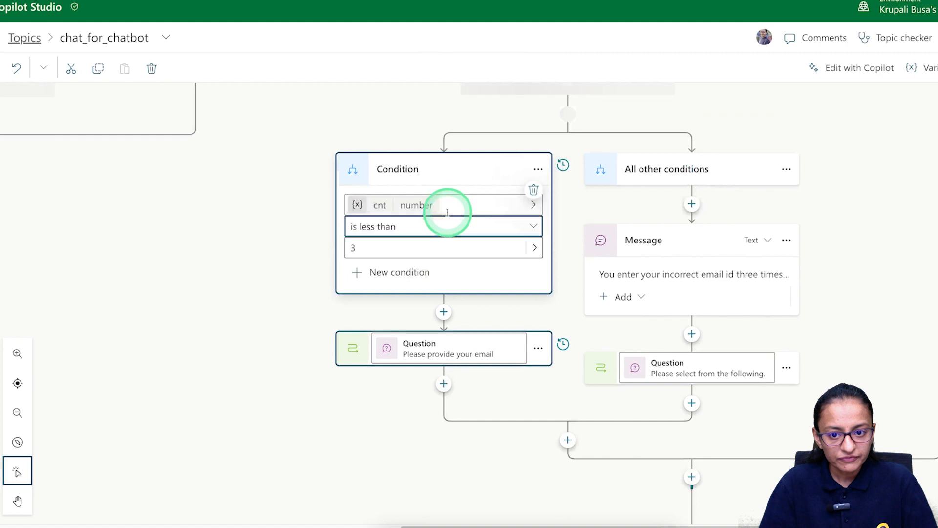
scroll(448, 215, up, 1)
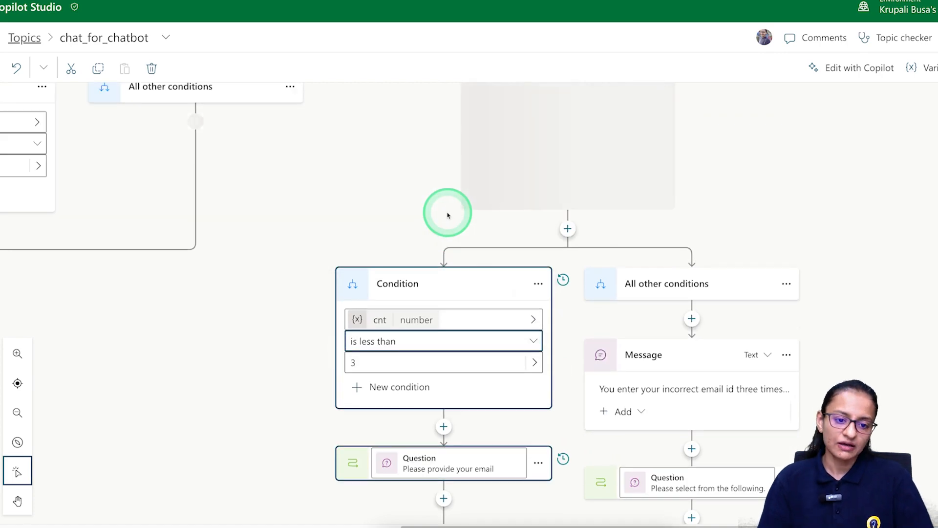
scroll(540, 213, up, 2)
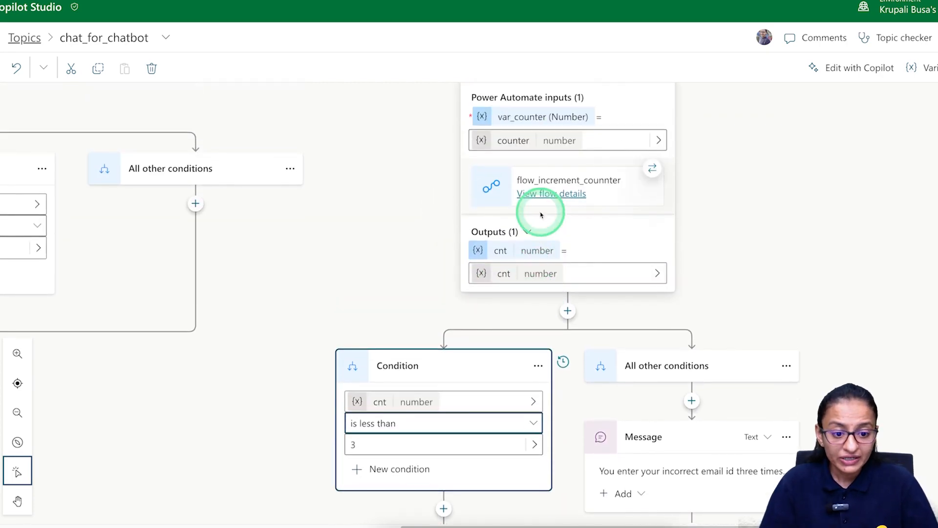
scroll(541, 215, up, 1)
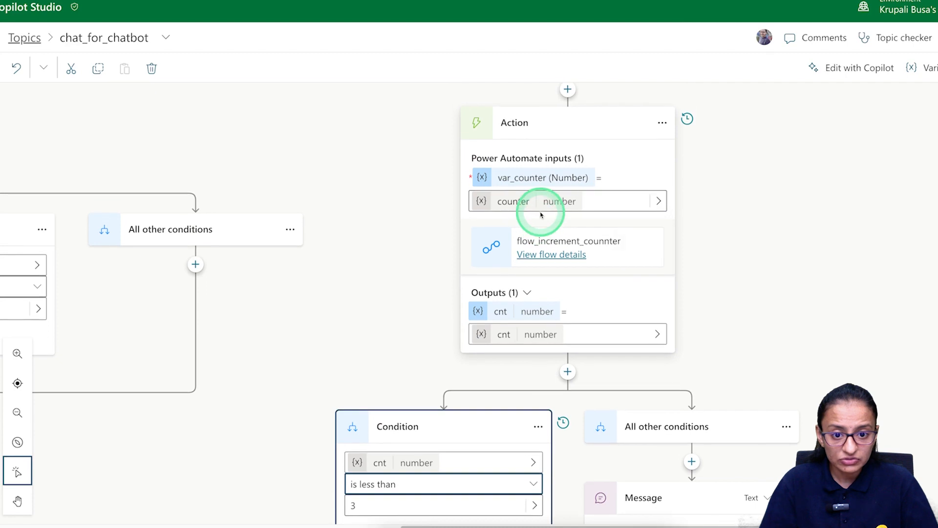
scroll(541, 215, up, 1)
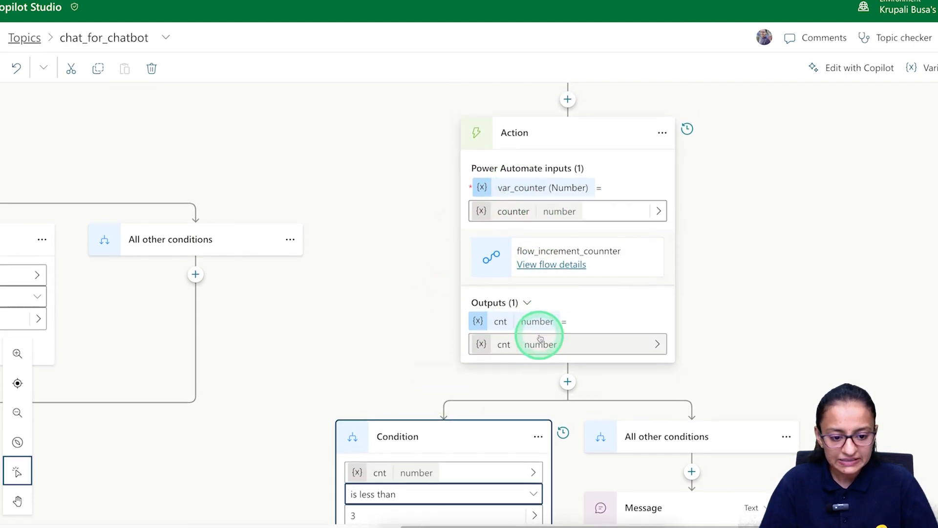
scroll(541, 337, down, 1)
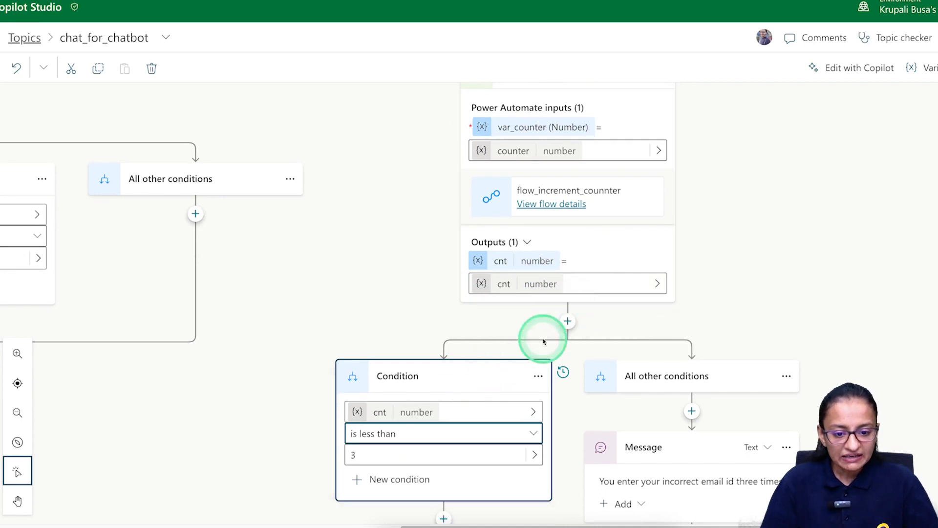
click(568, 321)
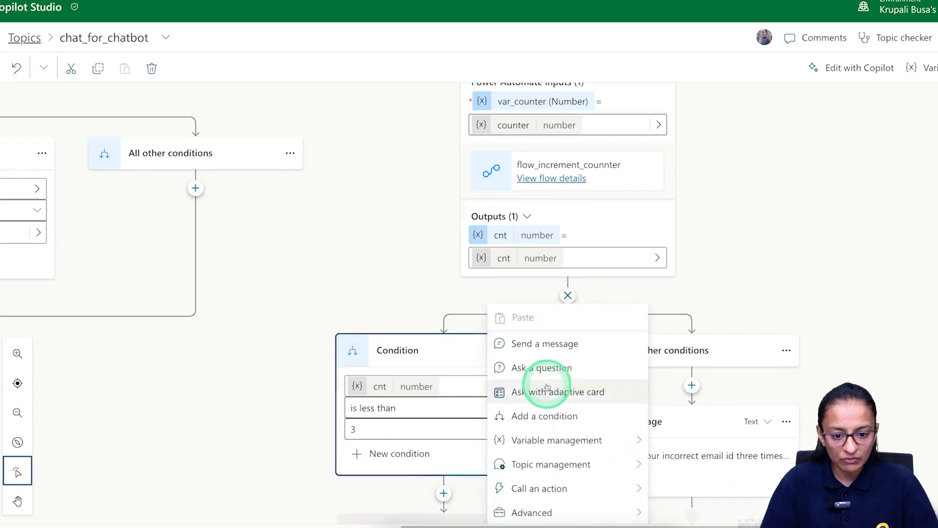
Insert a message showing the cnt variable after the flow_increment_counnter action, then save the topic.
click(541, 345)
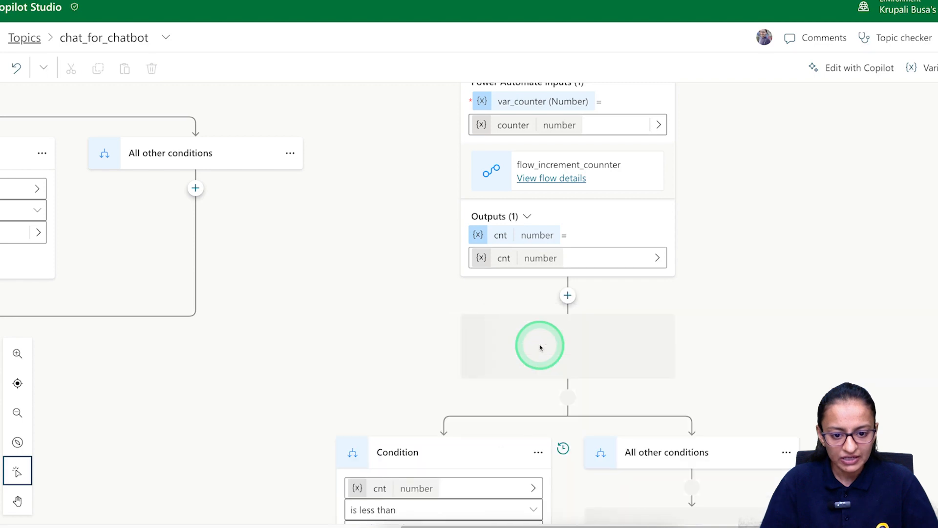
click(569, 344)
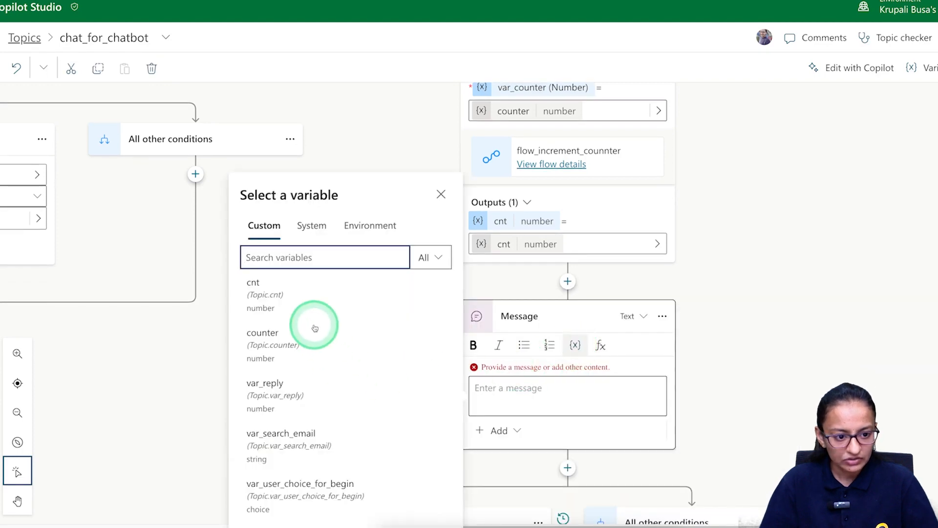
click(299, 302)
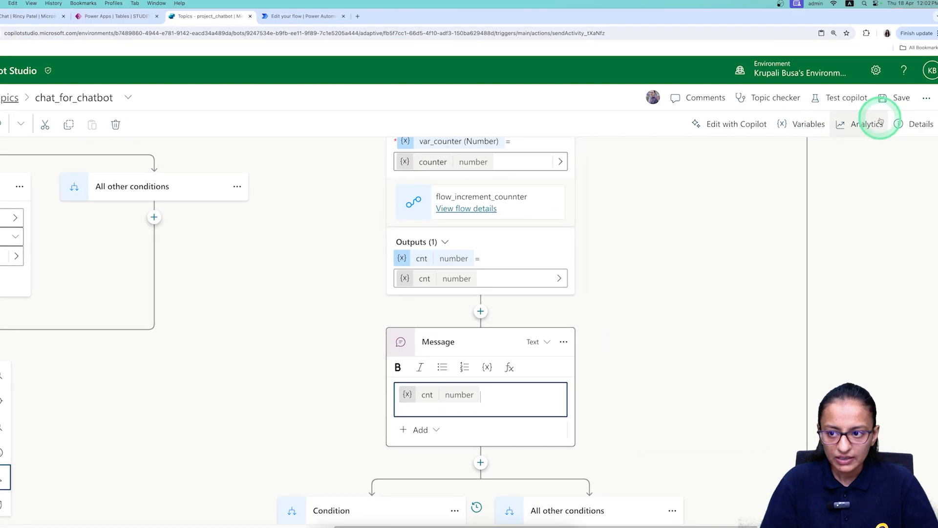
click(894, 102)
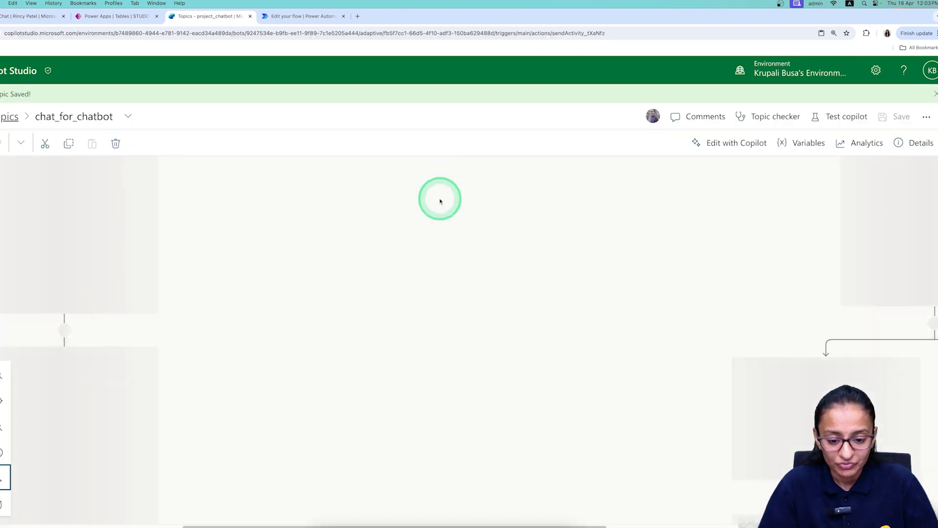
drag(415, 525, 565, 524)
click(532, 432)
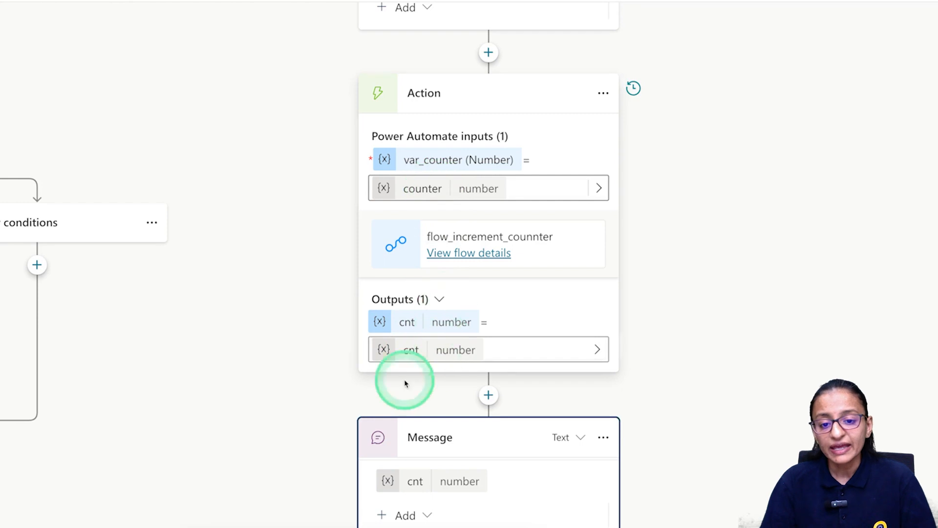
scroll(477, 222, up, 5)
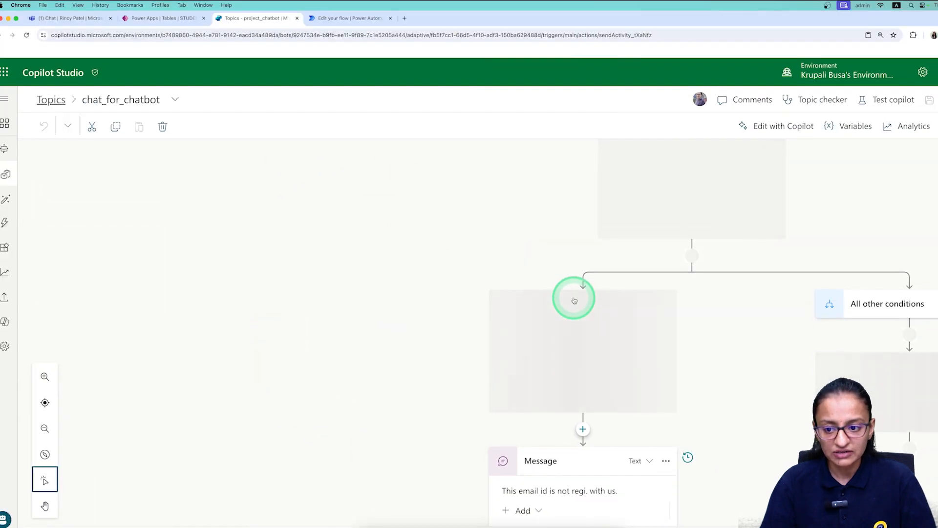
scroll(574, 300, up, 4)
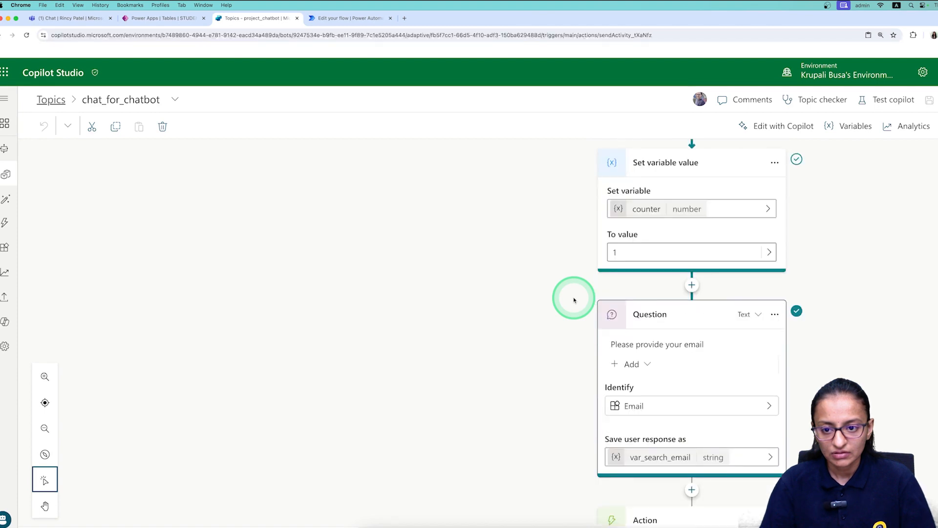
scroll(574, 300, down, 10)
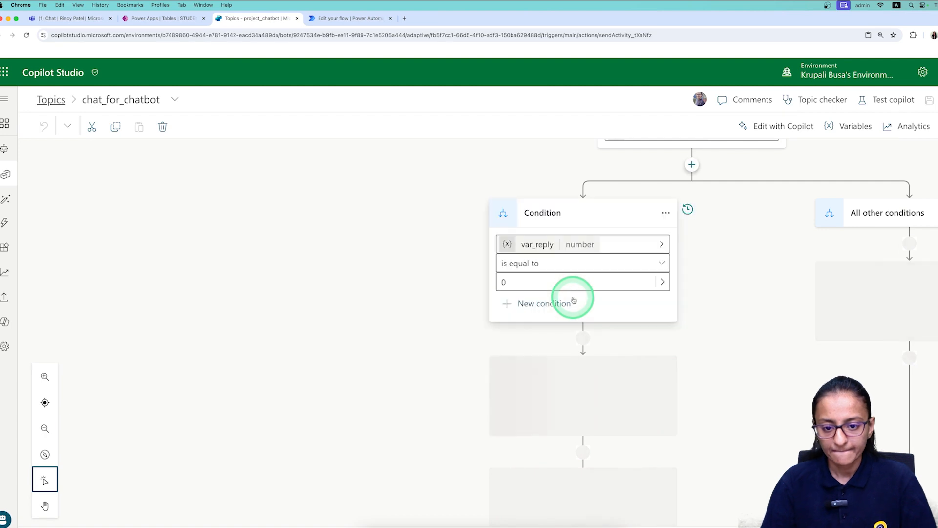
scroll(573, 300, down, 2)
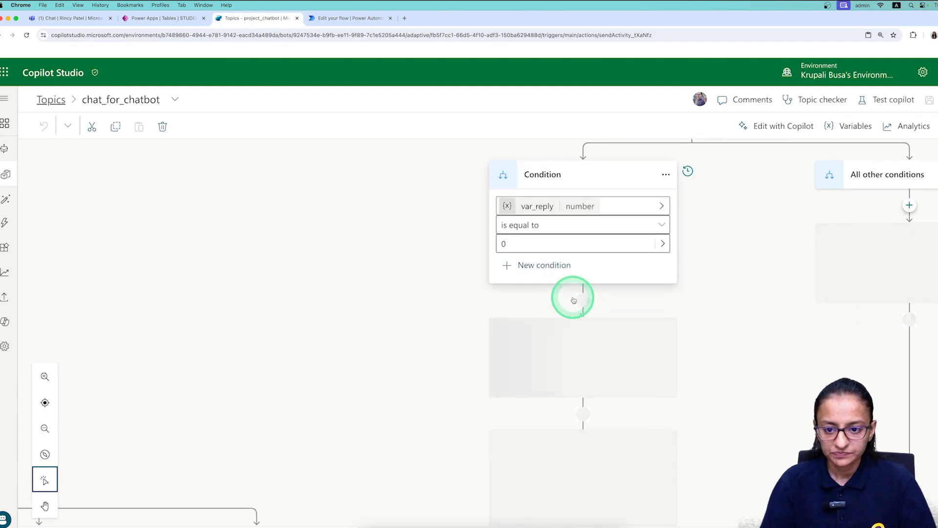
scroll(573, 299, down, 5)
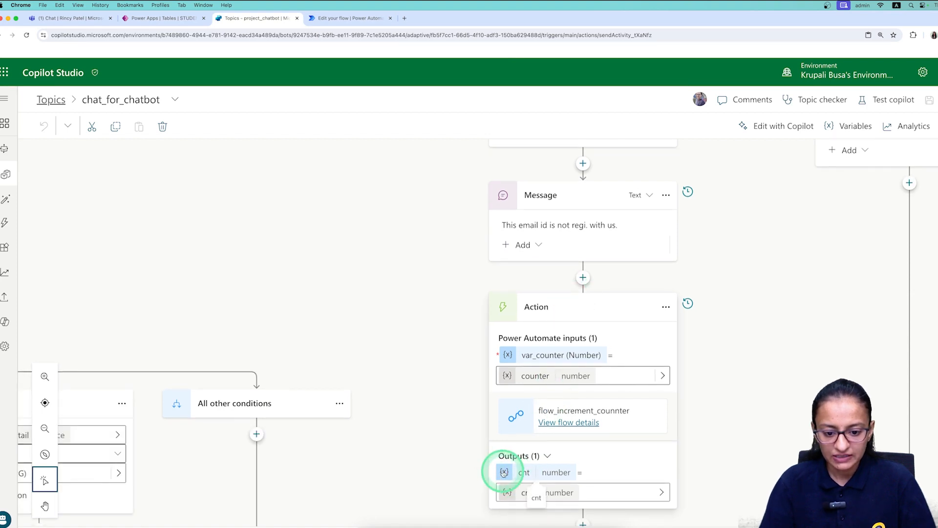
scroll(564, 469, down, 2)
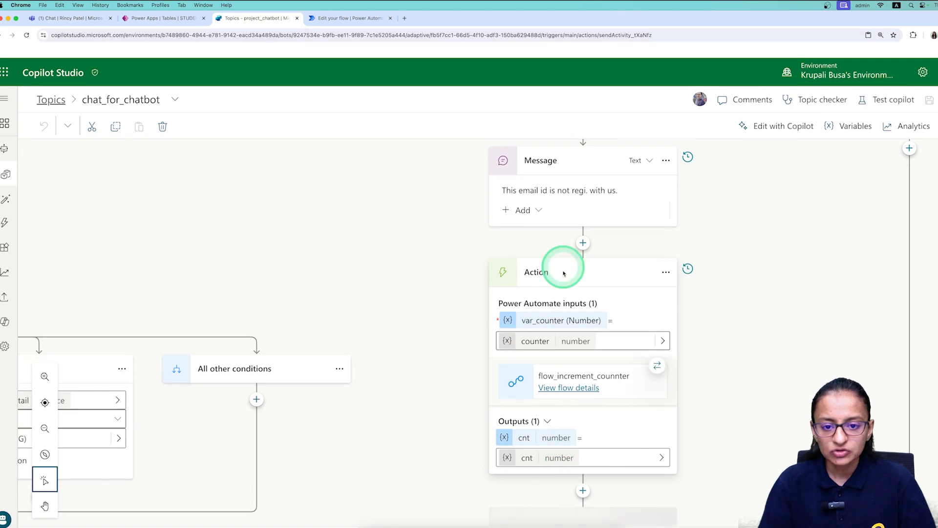
scroll(549, 313, down, 2)
scroll(546, 347, down, 3)
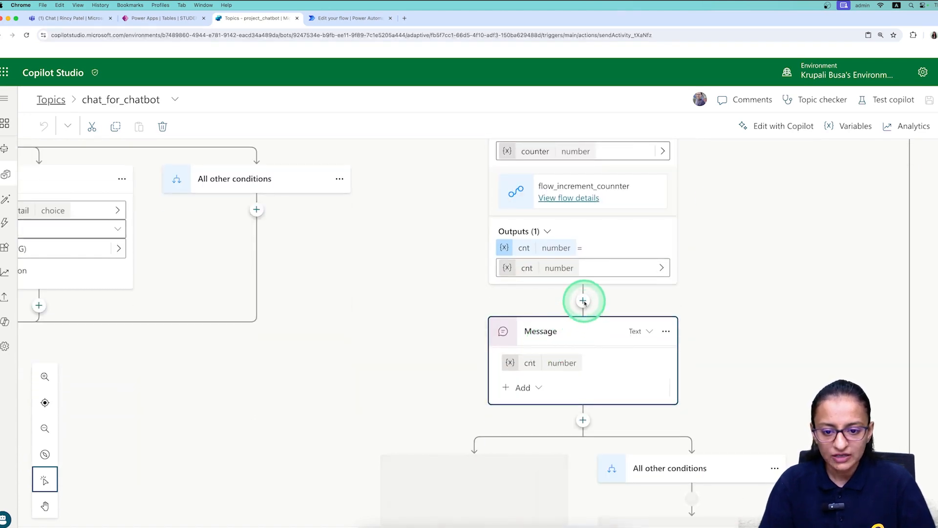
Add a Set a variable value step after the flow that sets counter to cnt.
click(583, 302)
mouse_move(610, 427)
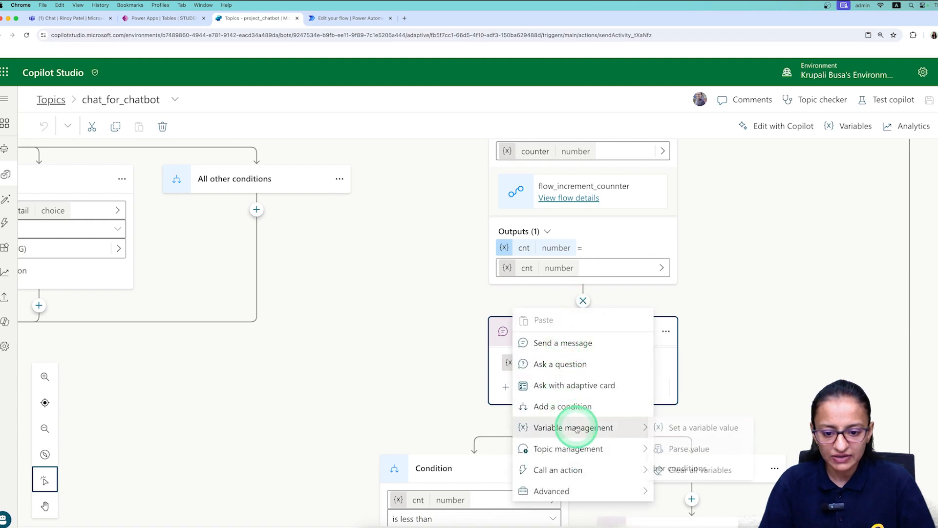
click(680, 427)
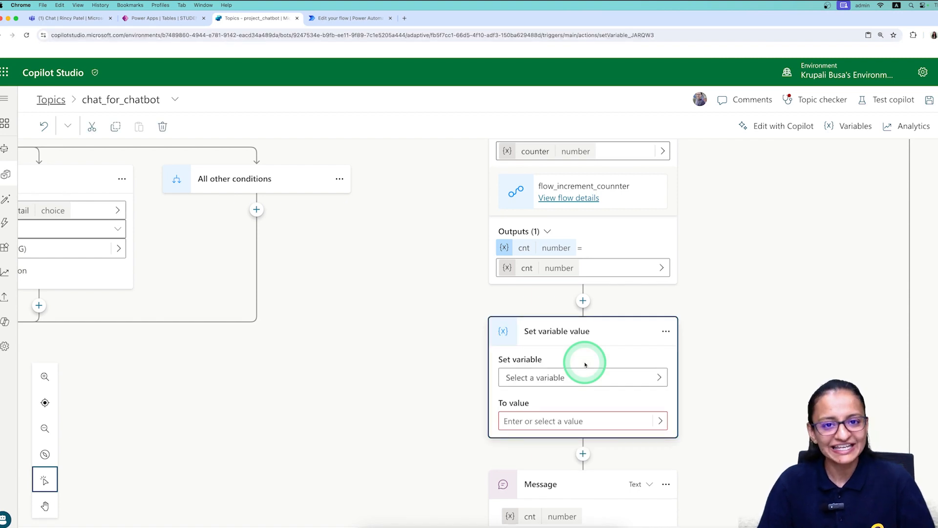
click(659, 377)
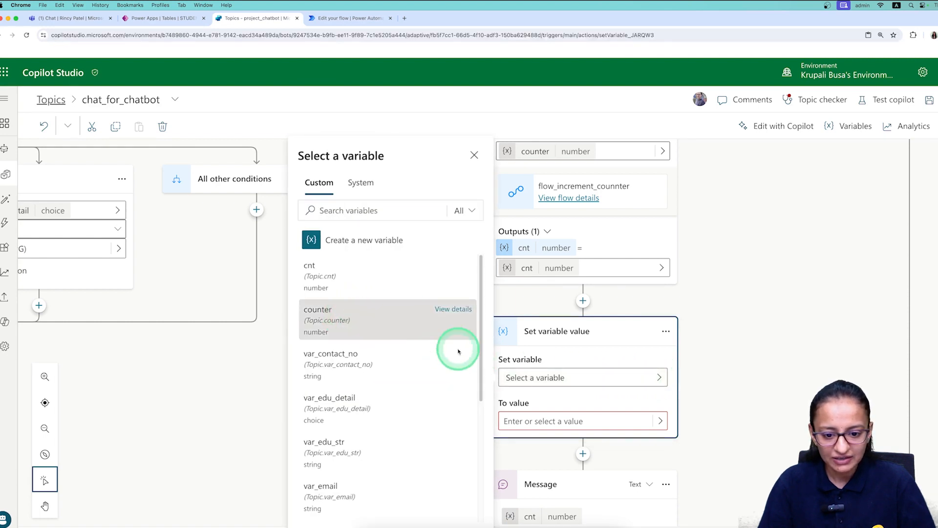
click(458, 334)
click(660, 421)
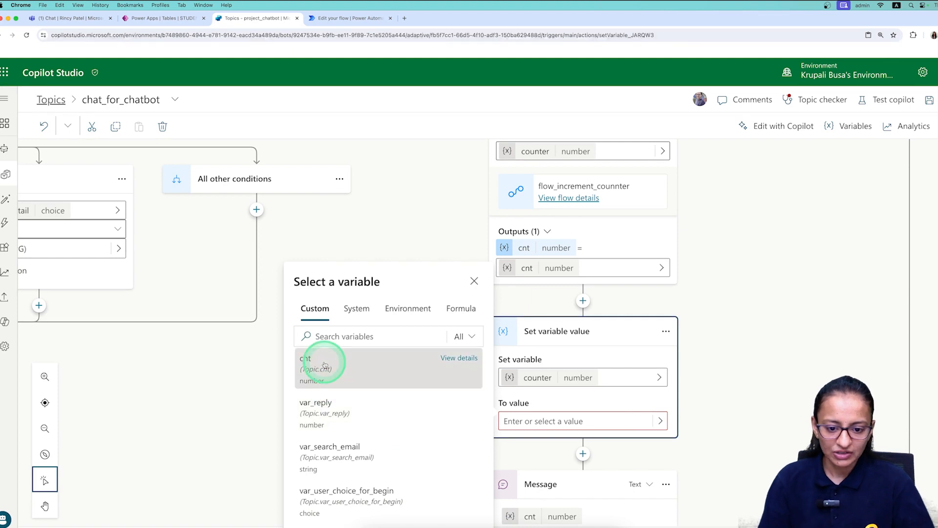
click(324, 365)
Replace cnt with counter in the following message and save the topic.
scroll(567, 487, down, 2)
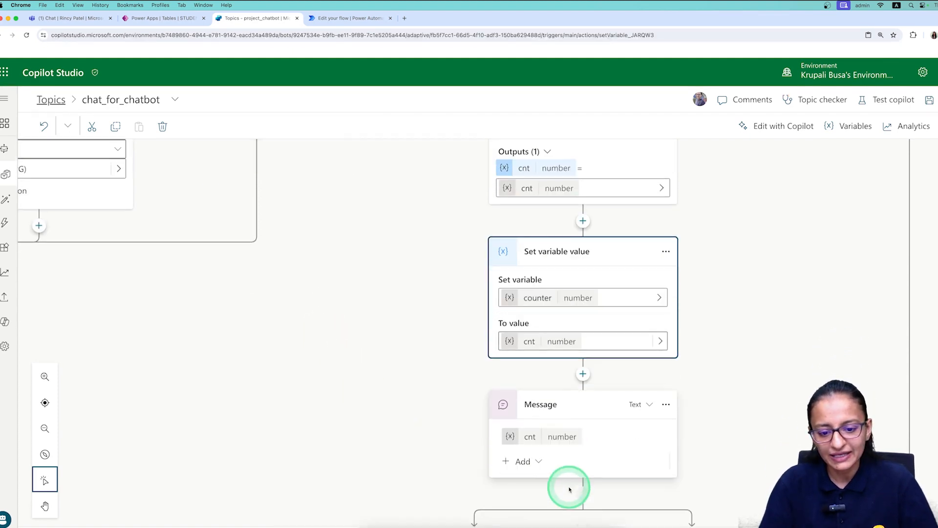
click(522, 439)
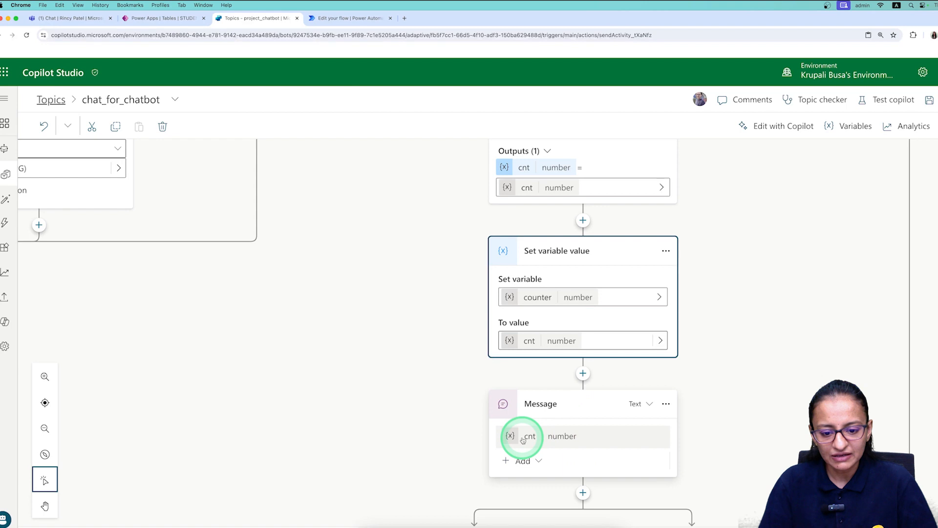
click(590, 430)
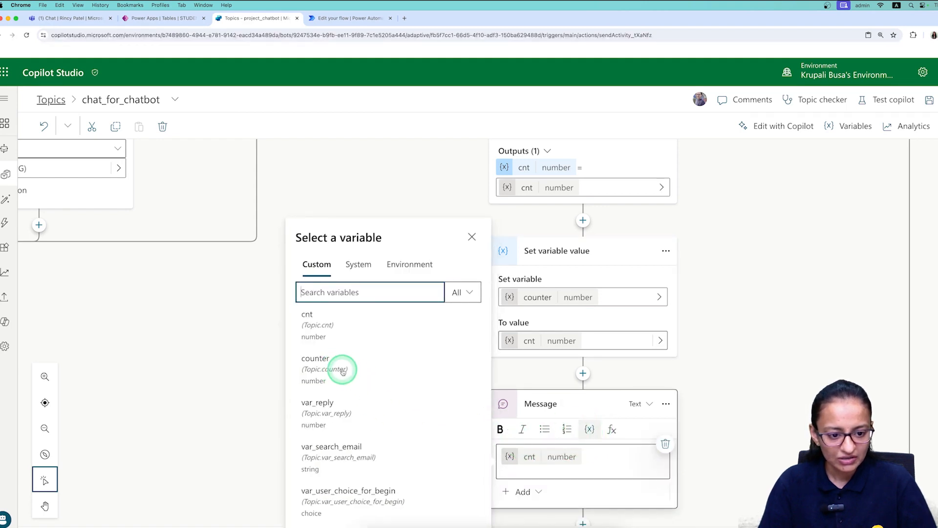
click(343, 371)
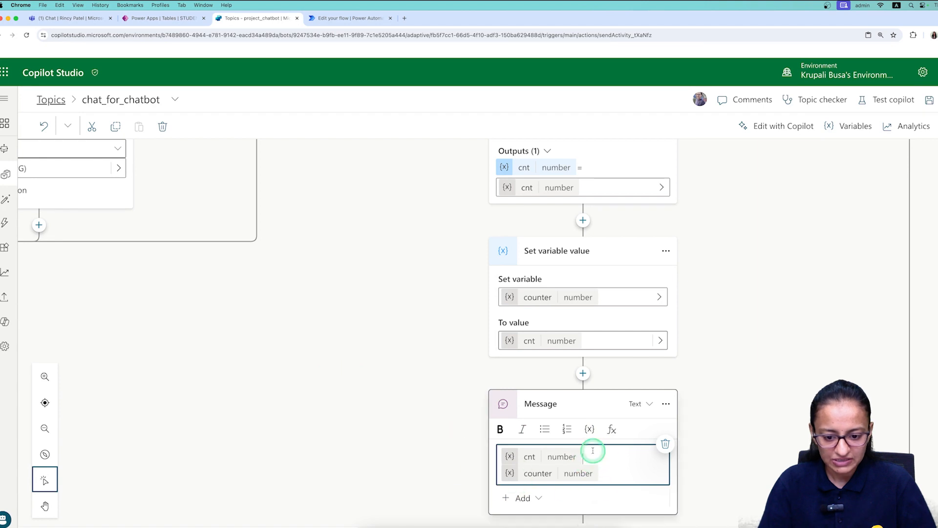
key(BackSpace)
key(BackSpace)
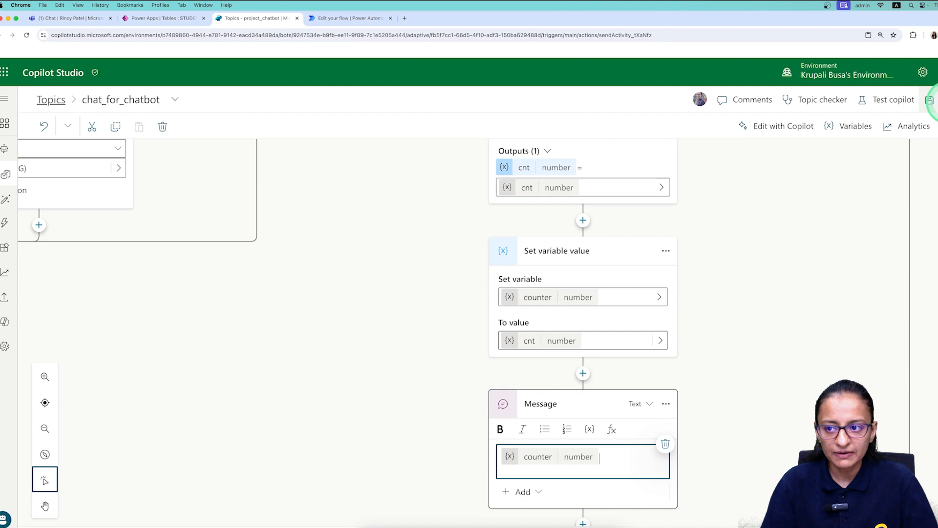
click(929, 100)
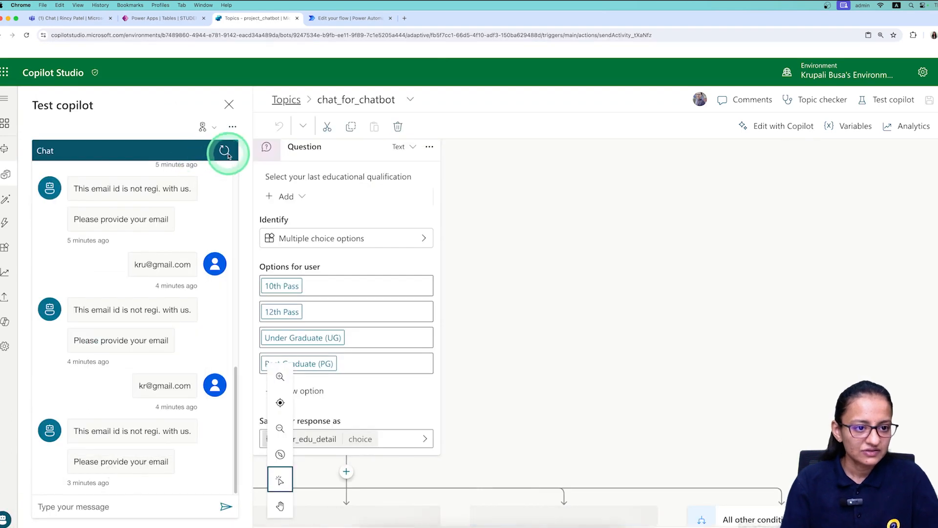
Restart the test chat, send 'hi', and answer Already Registered.
click(226, 152)
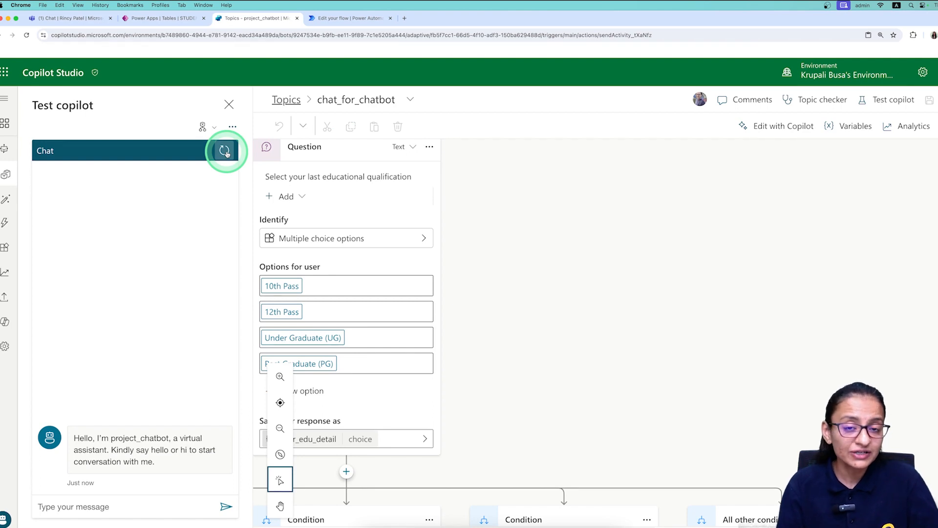
click(65, 507)
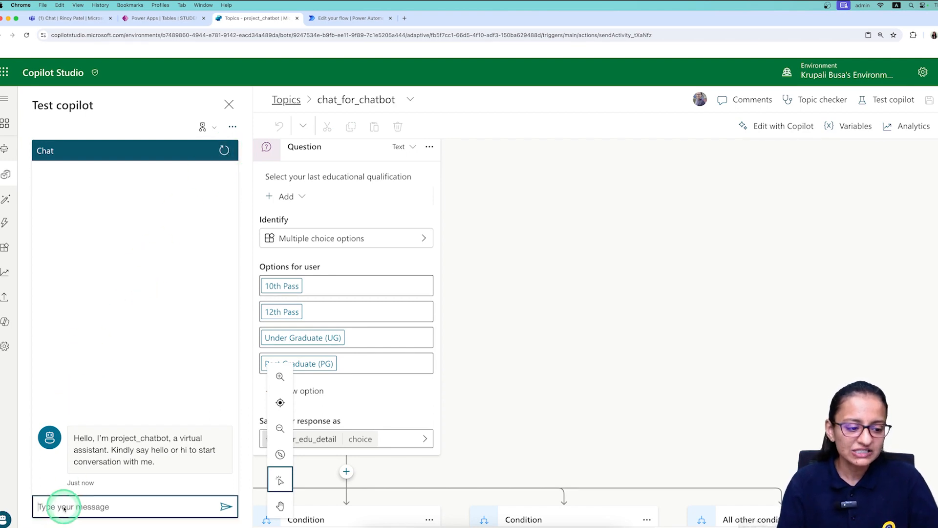
text(hi)
key(Return)
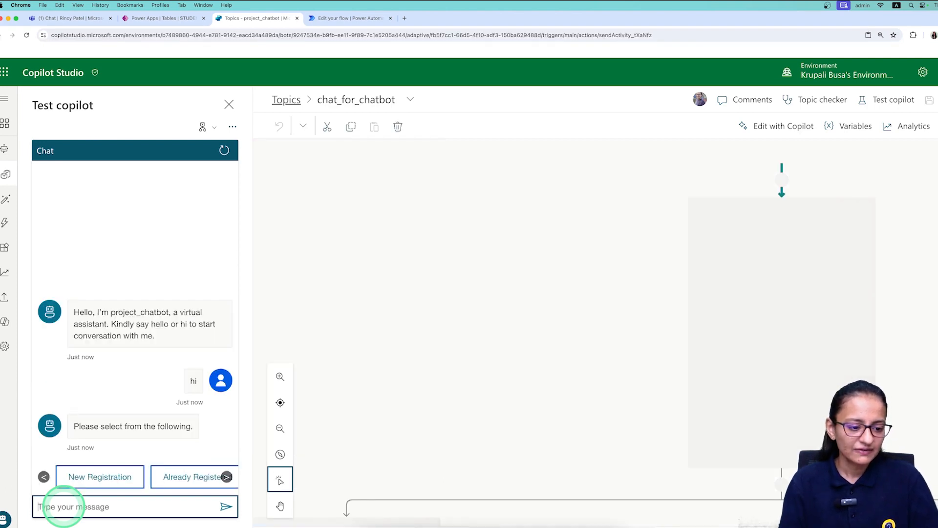
click(181, 480)
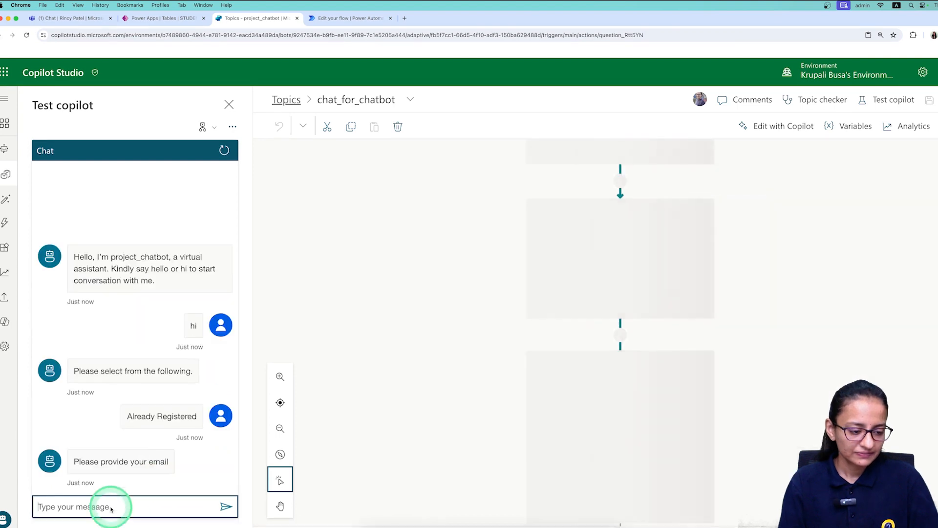
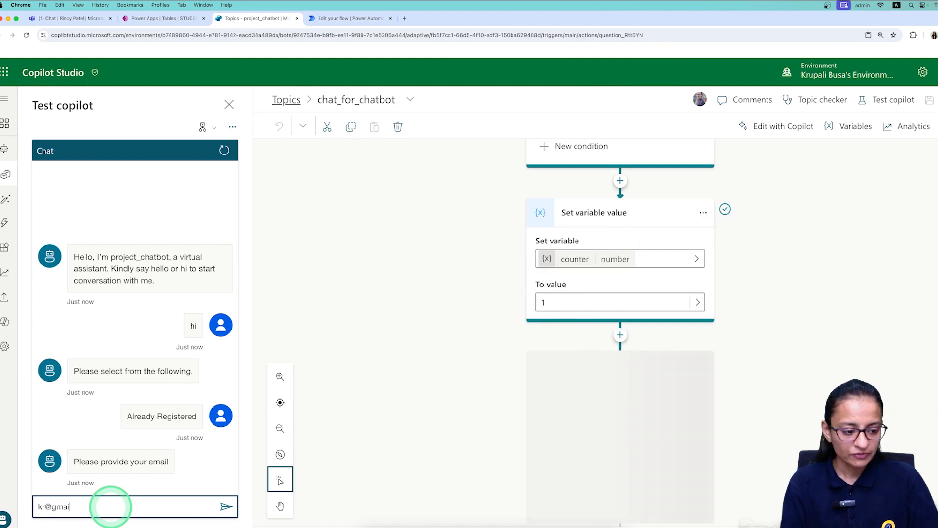
Submit two unregistered email addresses until the bot warns to register after 3 tries.
key(Return)
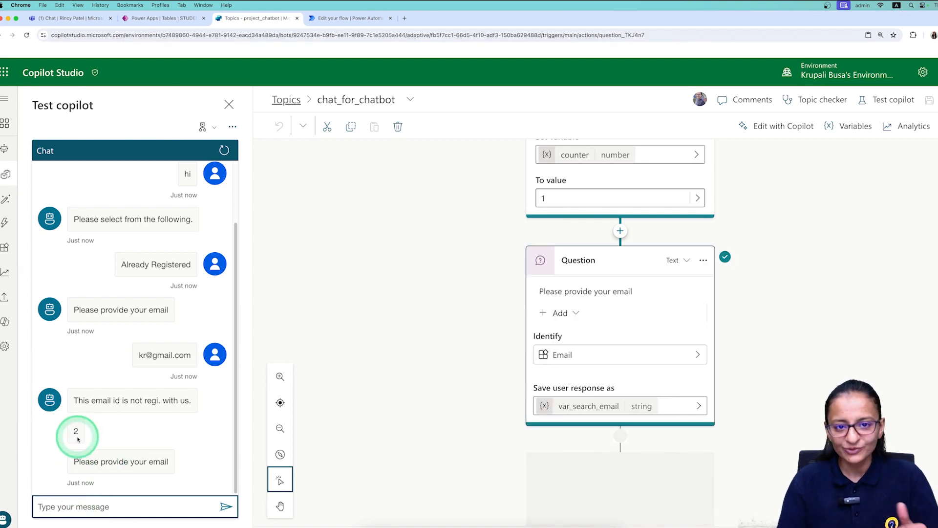
click(90, 507)
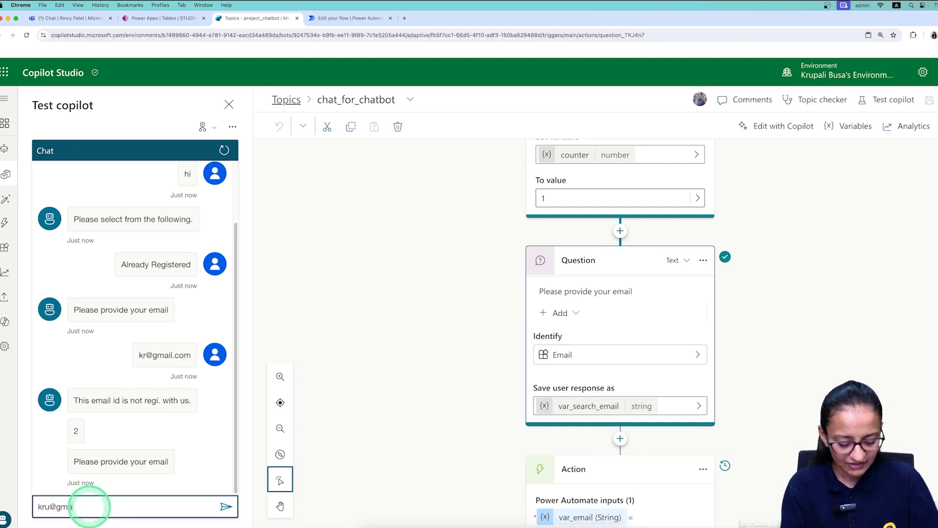
key(Return)
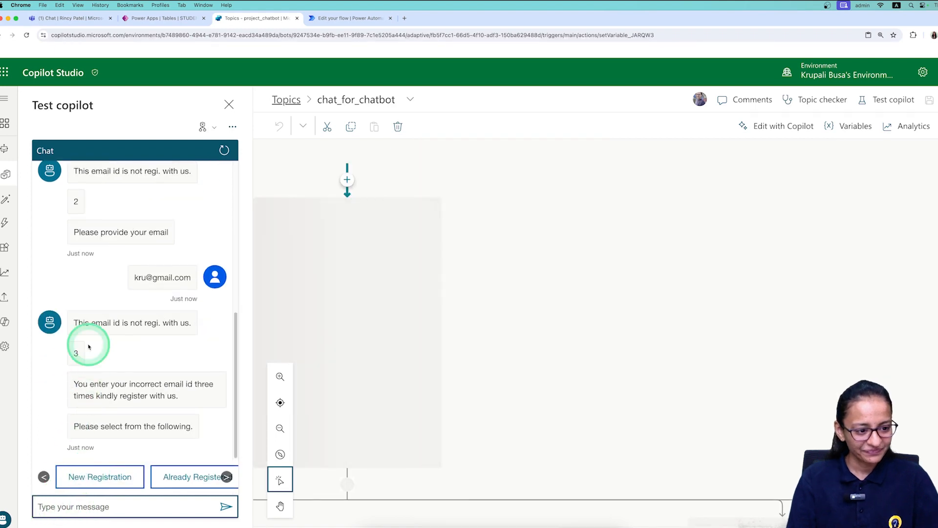
Pick Already Registered again in the test chat so the email prompt reappears.
scroll(148, 287, up, 3)
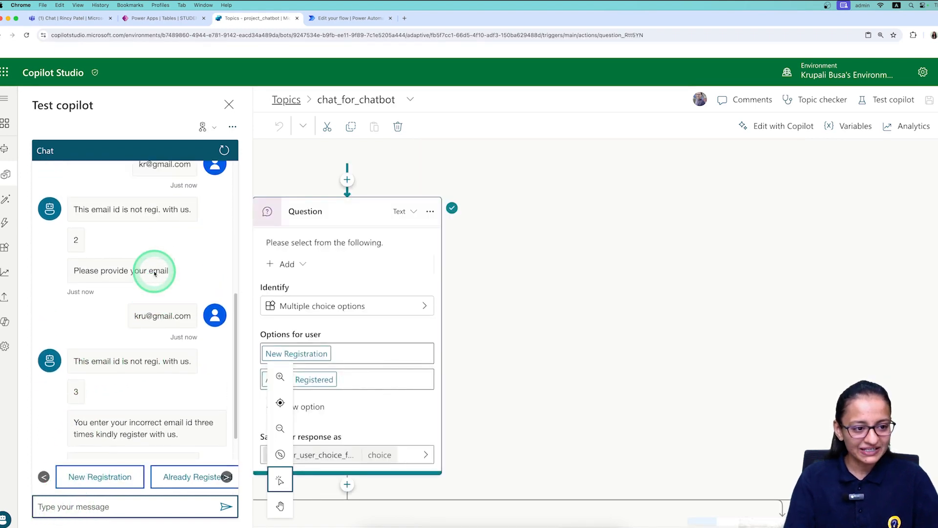
scroll(154, 281, down, 3)
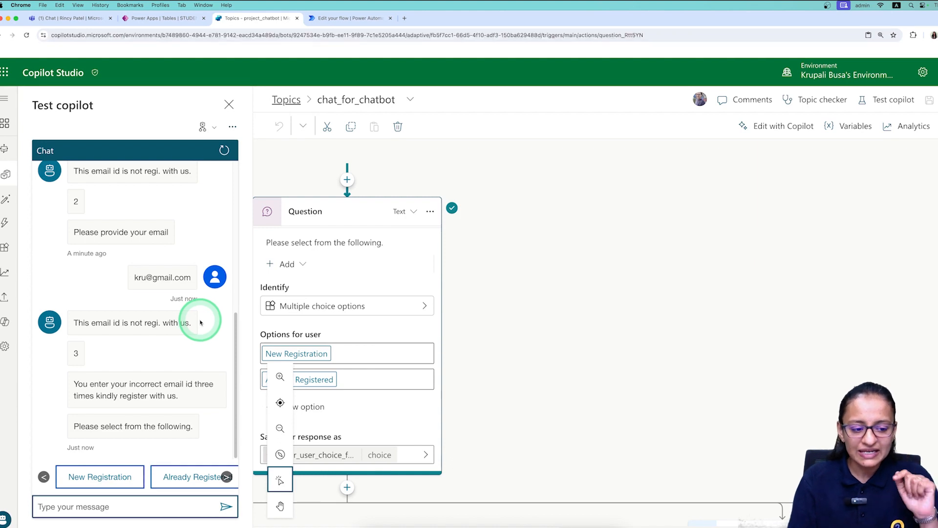
click(169, 477)
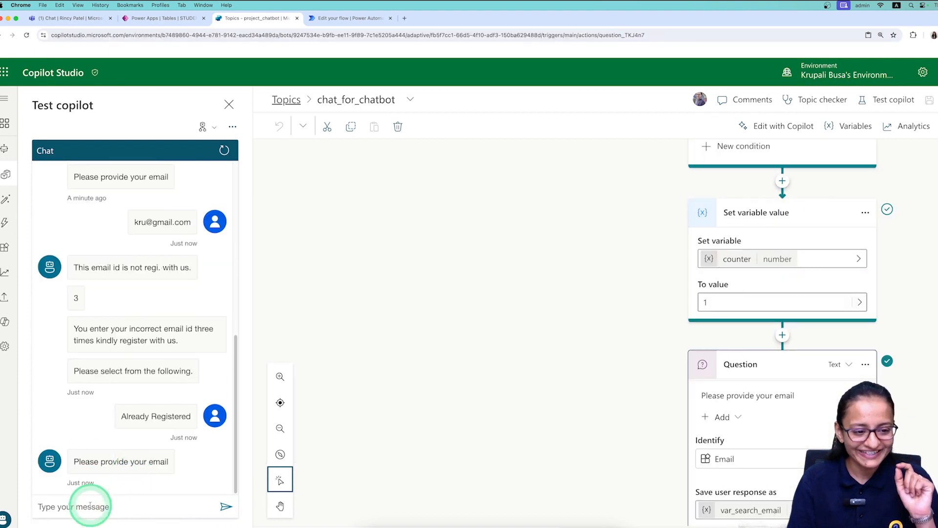
Look up a registered email in STUDENT_TBL and send it to get 'Hi you are reg. with us.'.
click(166, 18)
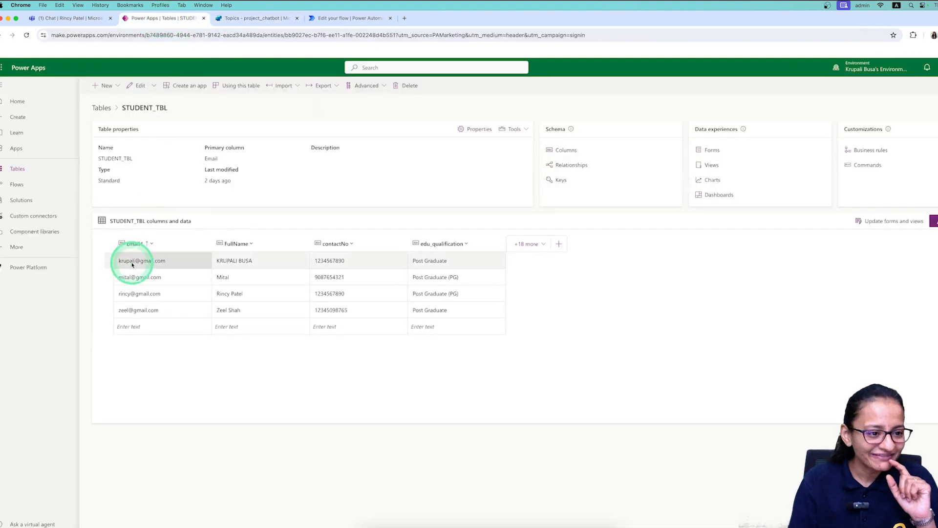
click(259, 18)
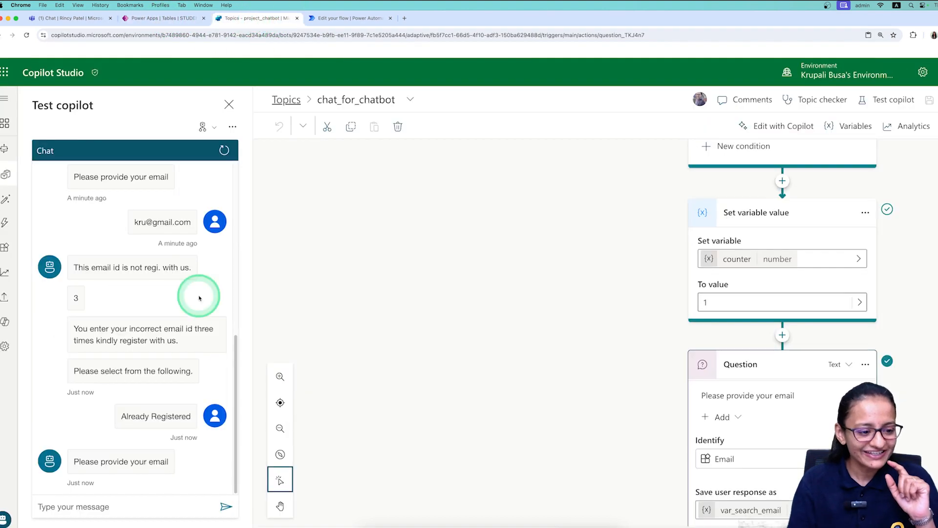
click(93, 505)
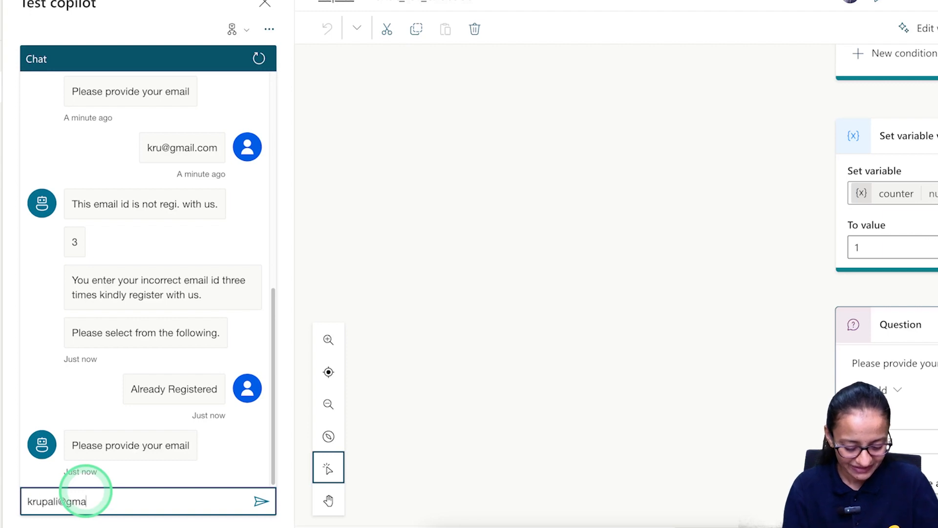
key(Return)
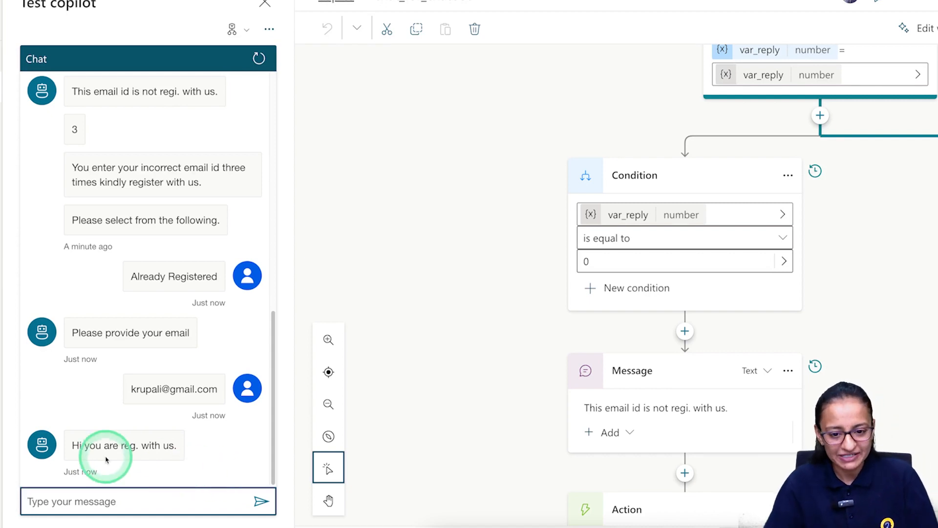
Change the cnt condition operator to 'is less than or equal to' 3 and save.
scroll(568, 384, down, 5)
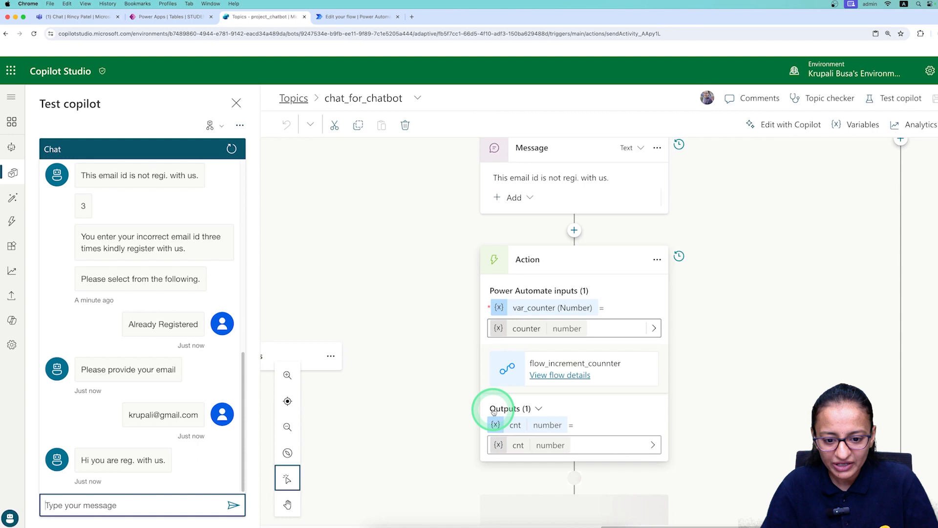
scroll(489, 411, down, 2)
scroll(390, 418, down, 3)
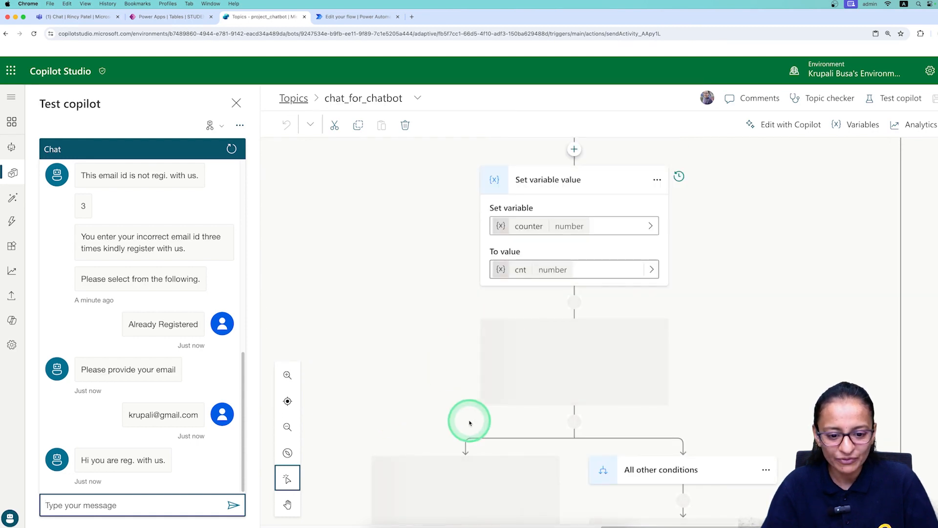
scroll(469, 422, down, 2)
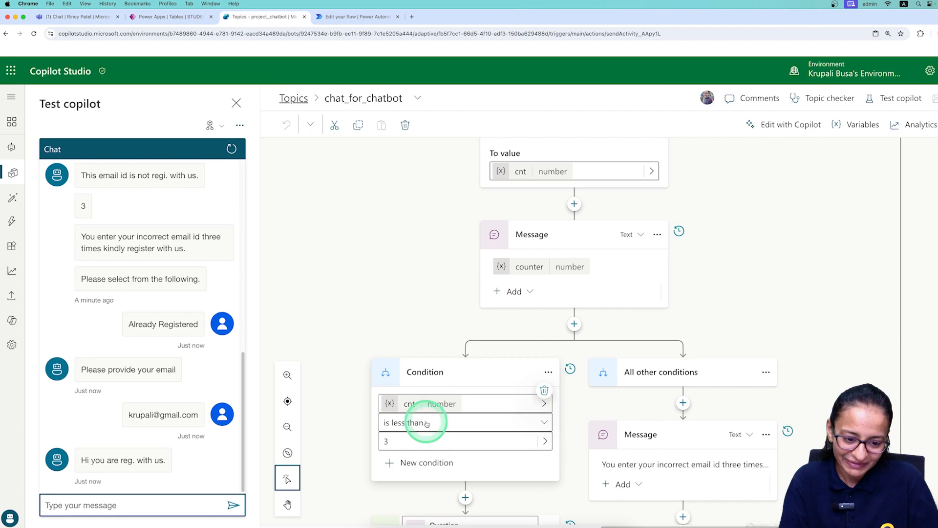
click(423, 423)
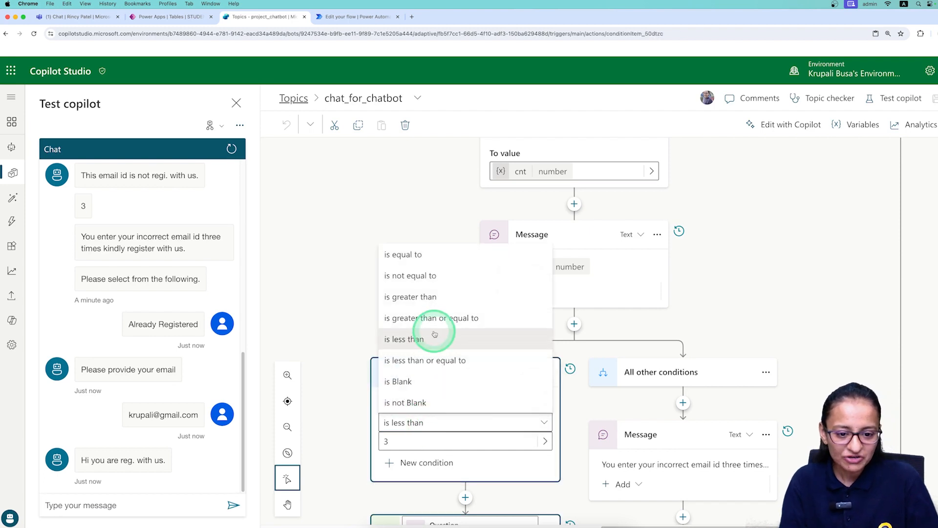
click(439, 363)
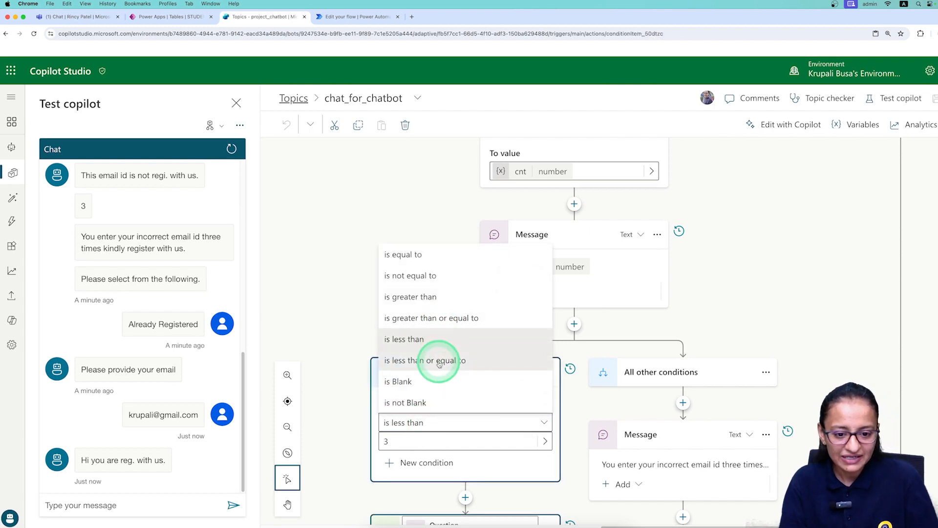
click(904, 98)
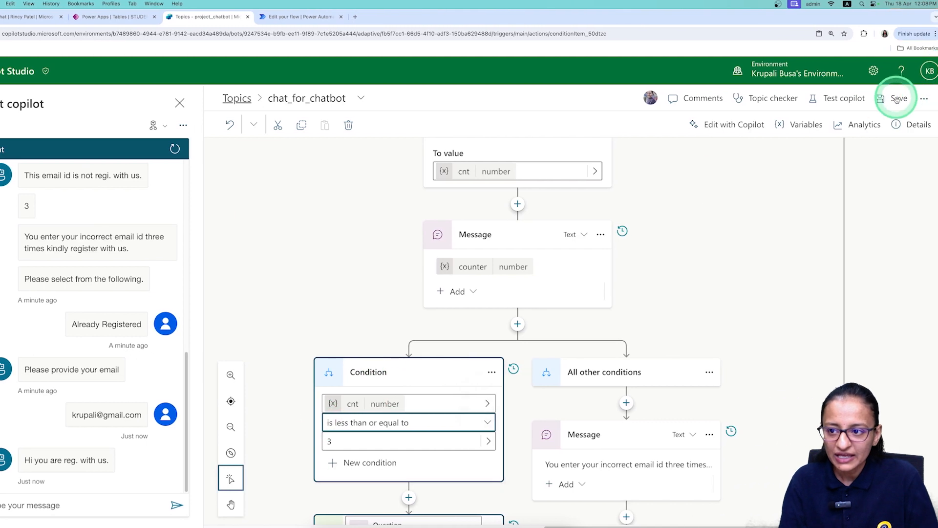
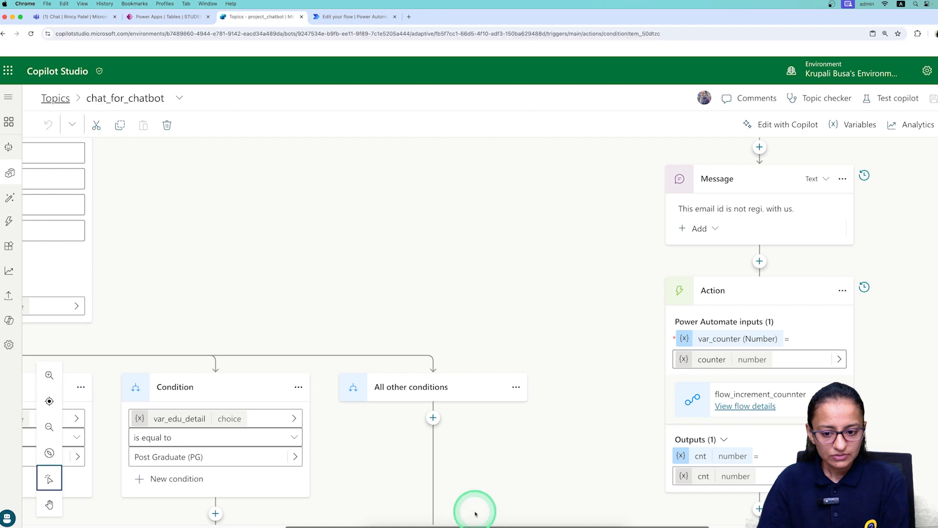
Close the test chat and bring the 'Hi you are reg. with us.' message into view.
drag(580, 526, 813, 526)
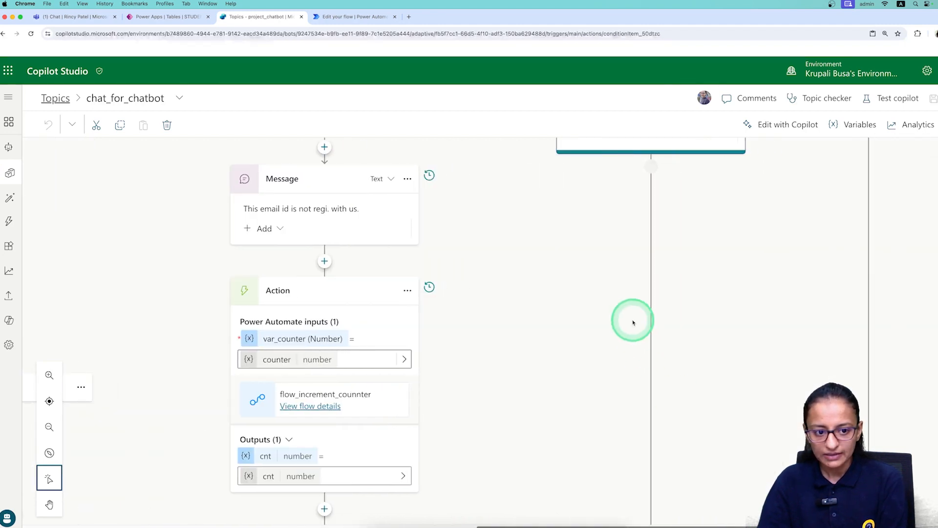
scroll(632, 322, down, 3)
scroll(632, 322, up, 6)
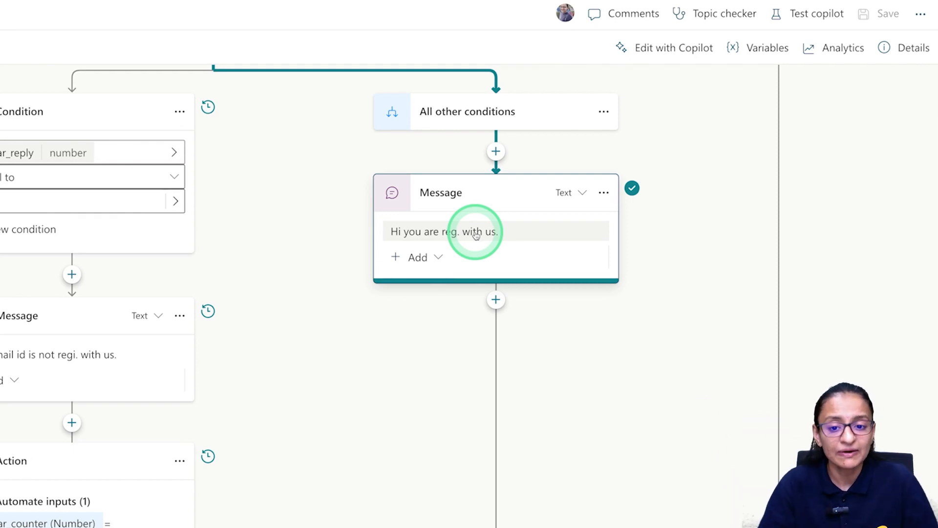
Delete the 'Hi you are reg. with us.' message, leaving All other conditions empty for a new step.
click(475, 235)
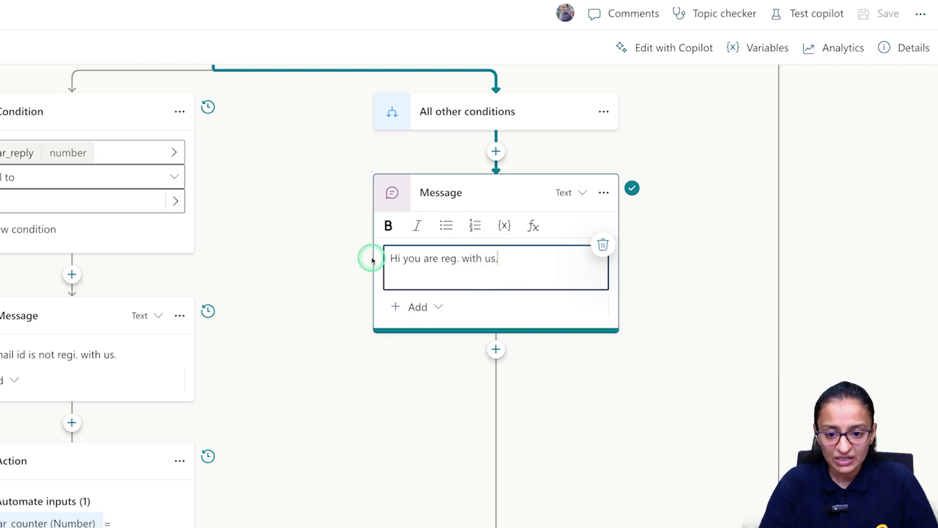
key(ctrl+a)
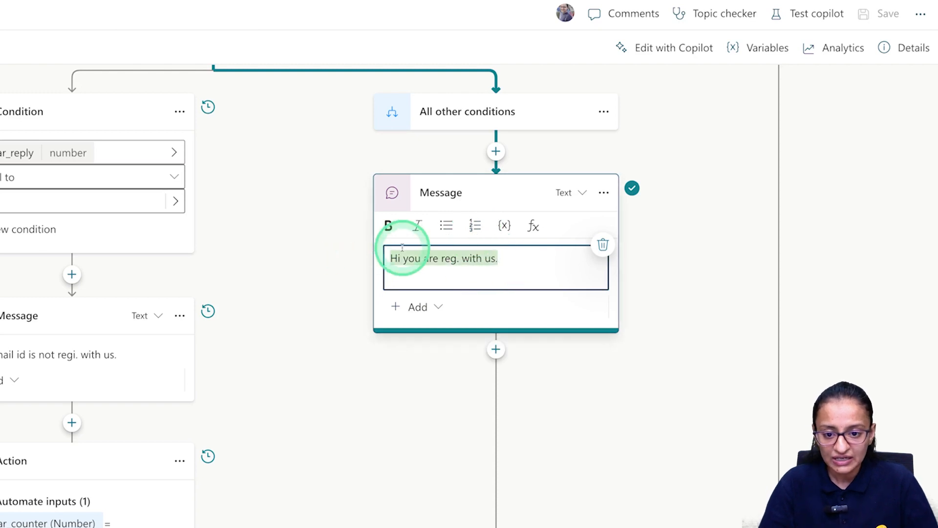
click(604, 193)
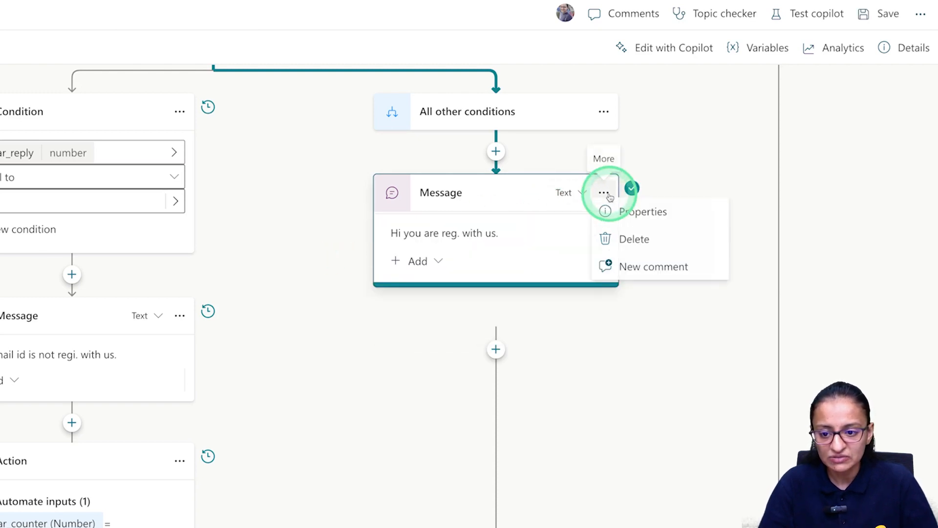
click(623, 248)
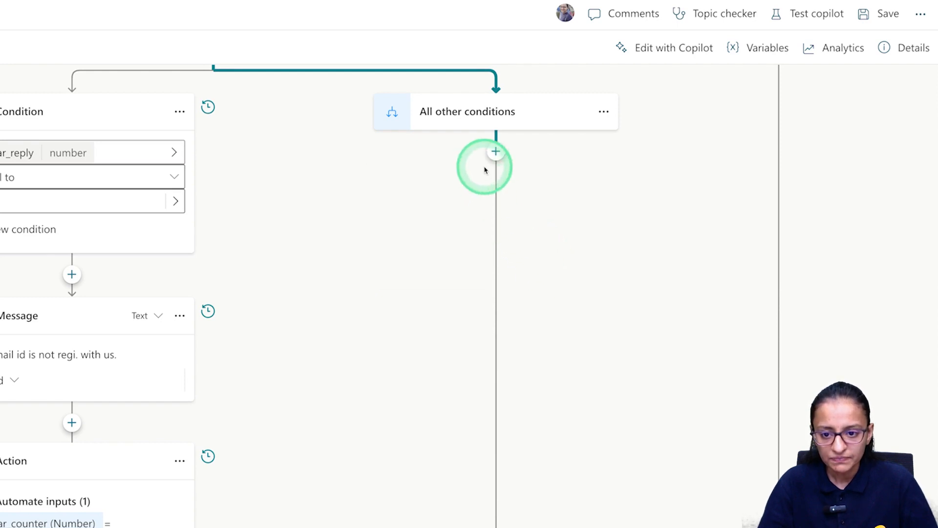
click(497, 153)
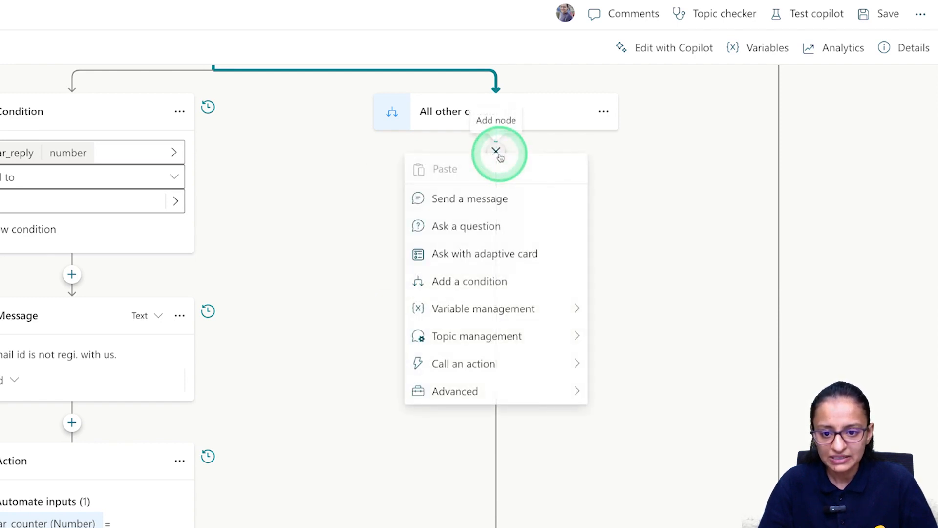
Add a question asking 'Do you wnan to register for training or workshop?' under All other conditions.
click(476, 236)
click(443, 266)
text(Do)
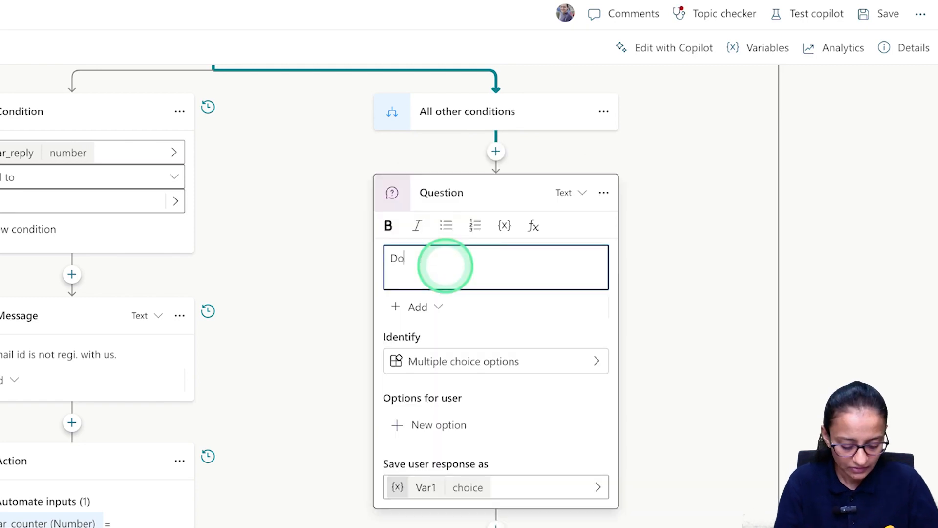
text( you wna)
text(to t)
key(BackSpace)
key(BackSpace)
key(BackSpace)
key(BackSpace)
text(n to registee)
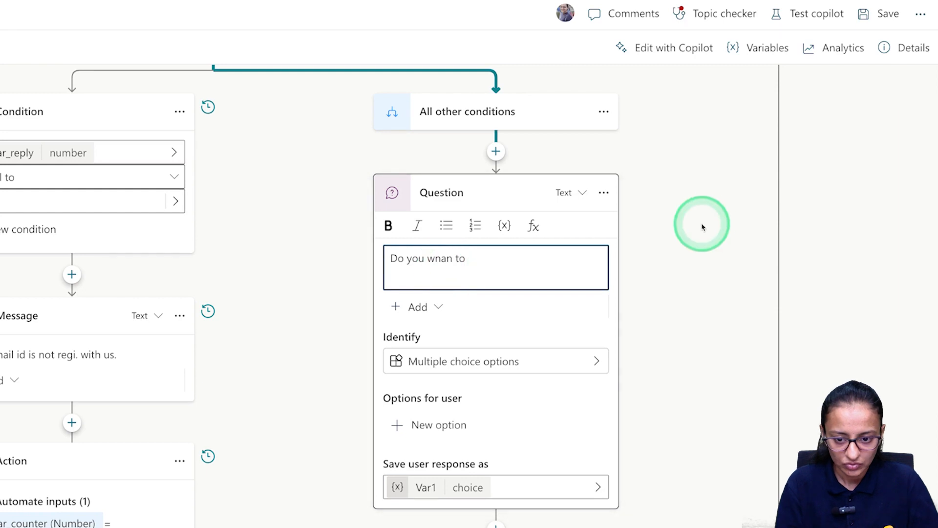
key(BackSpace)
key(BackSpace)
key(BackSpace)
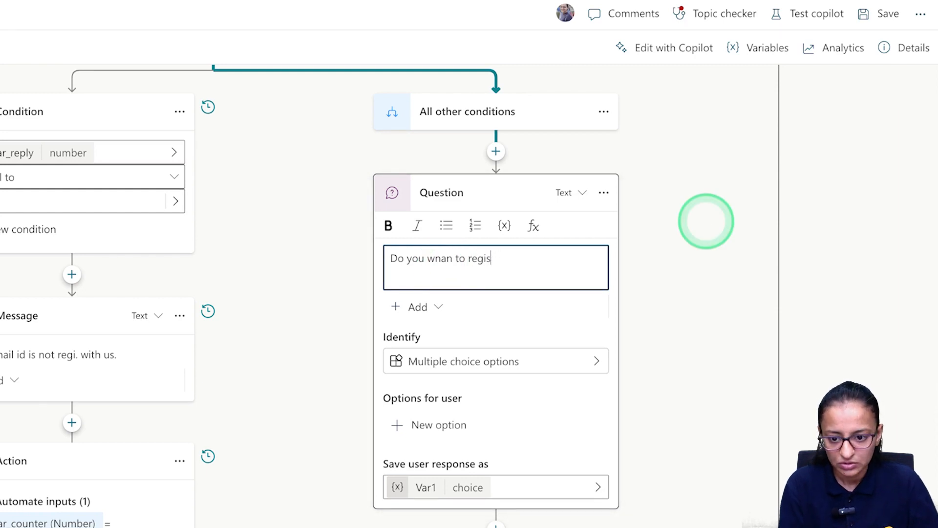
text(ter for training or worksh)
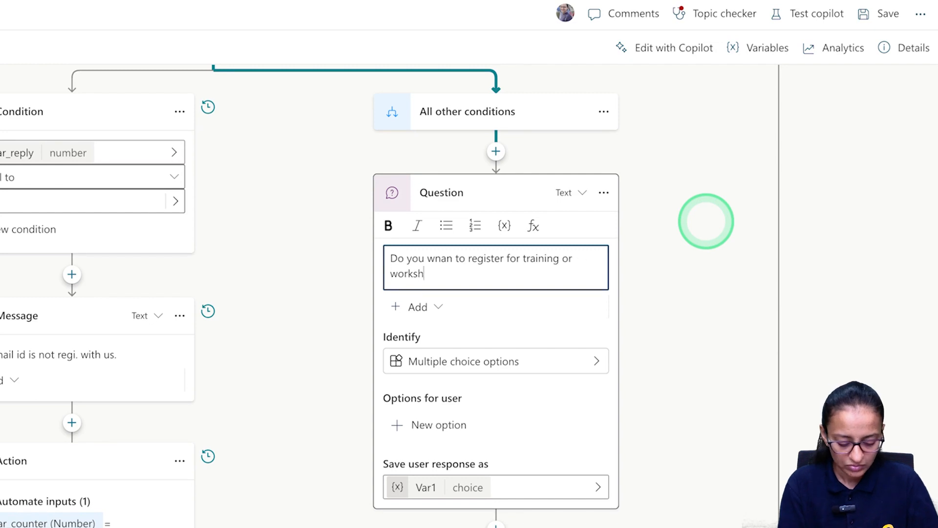
text(op?)
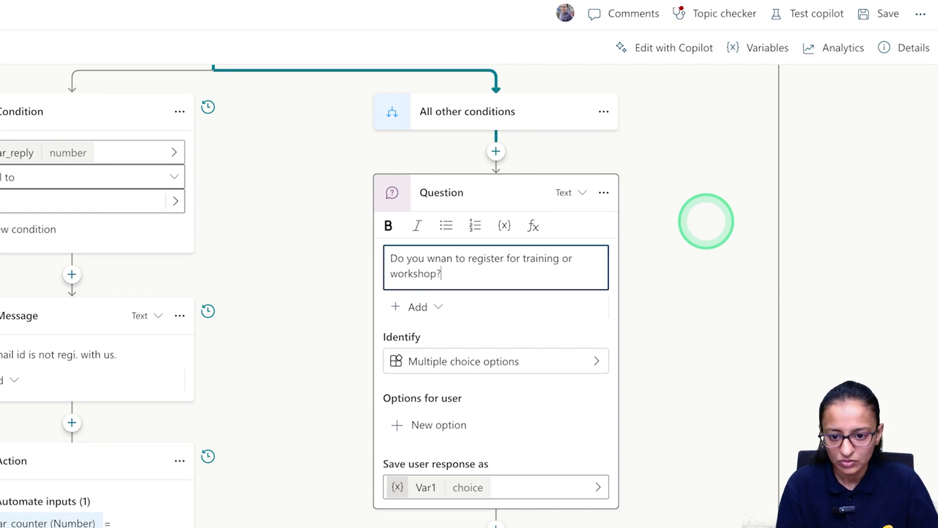
Give the question Yes and No answer options, then bring up the Var1 properties.
click(397, 426)
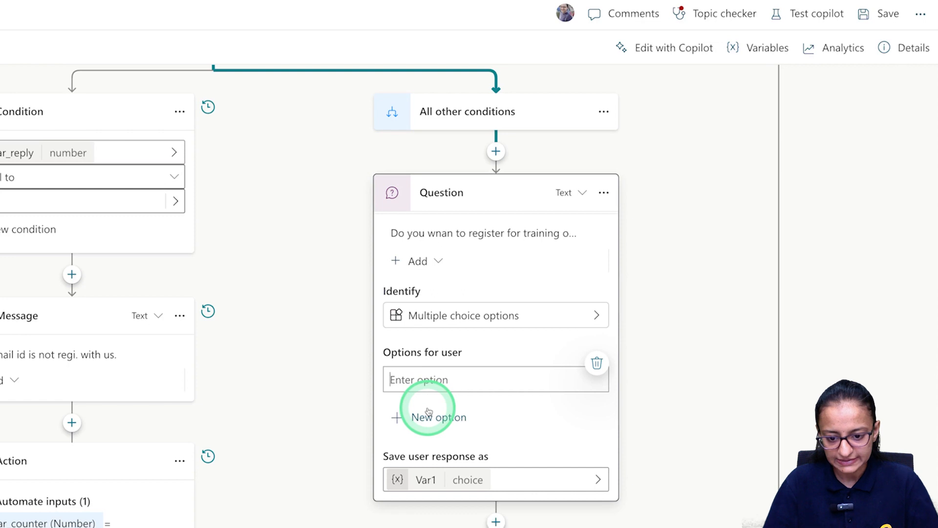
text(Yes)
scroll(407, 401, down, 5)
click(397, 206)
text(N)
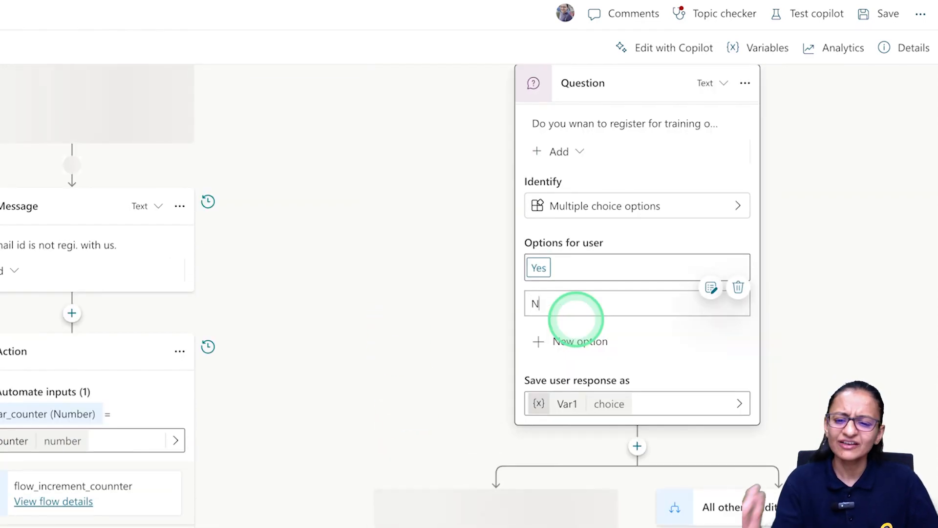
text(o)
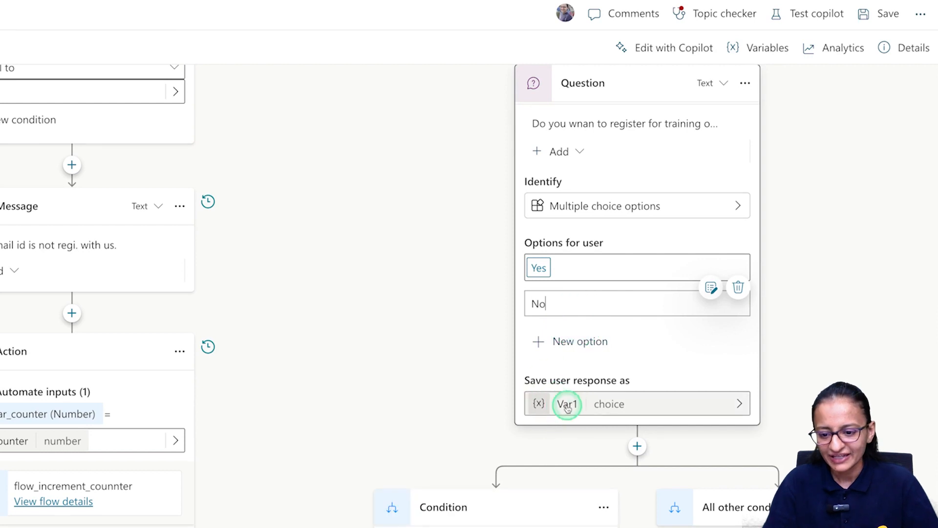
click(567, 406)
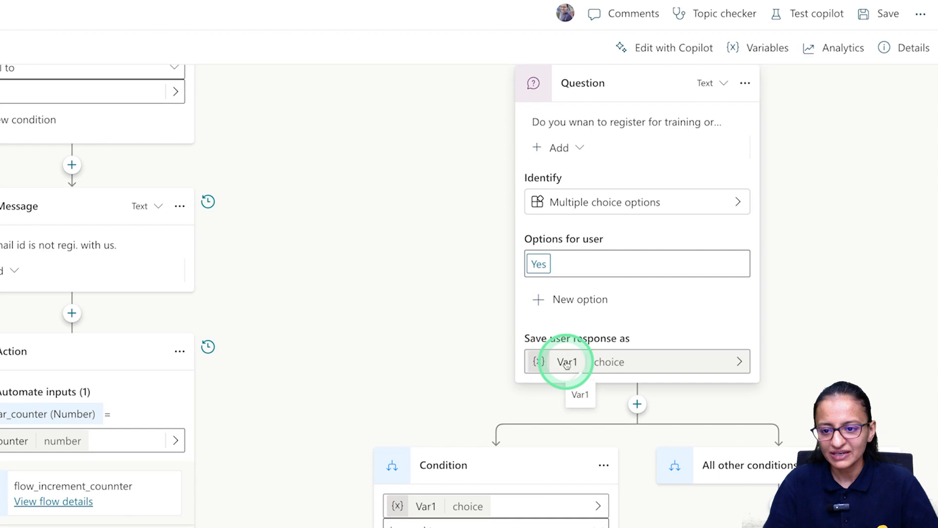
click(567, 364)
Rename the saved response variable from Var1 to var_choice_ and close the properties panel.
click(738, 149)
double_click(738, 149)
text(var_choice_)
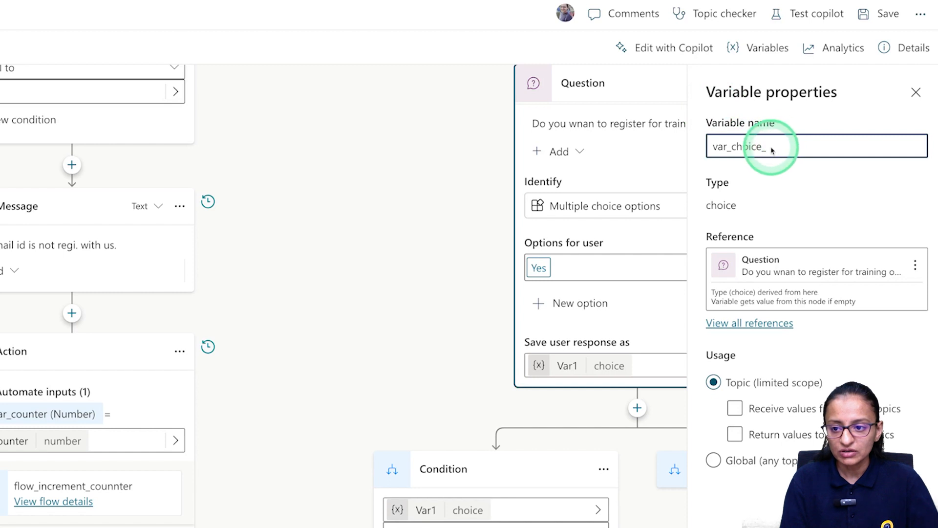
click(664, 219)
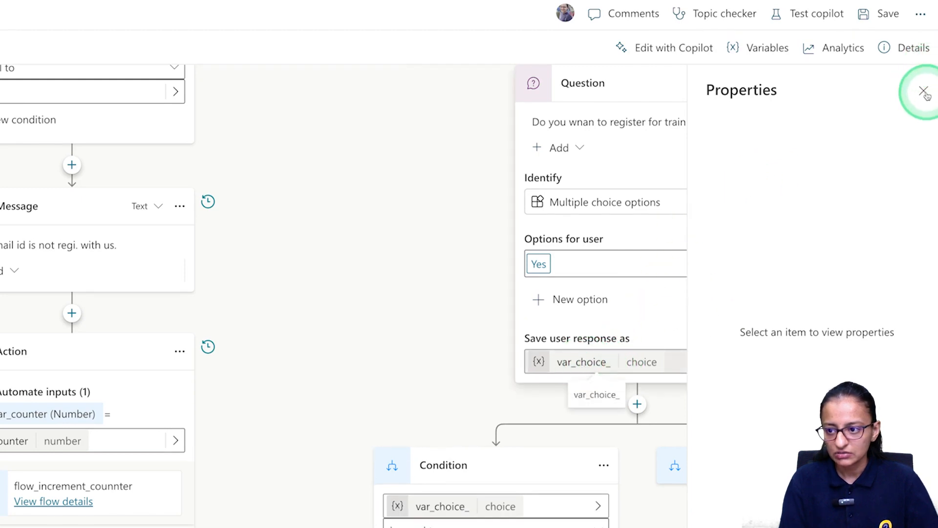
click(664, 361)
click(773, 146)
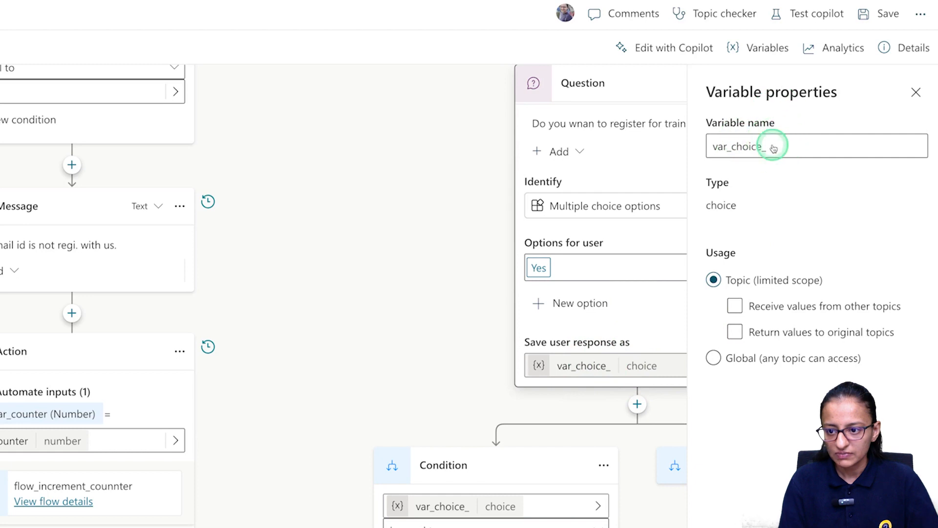
click(598, 360)
click(923, 91)
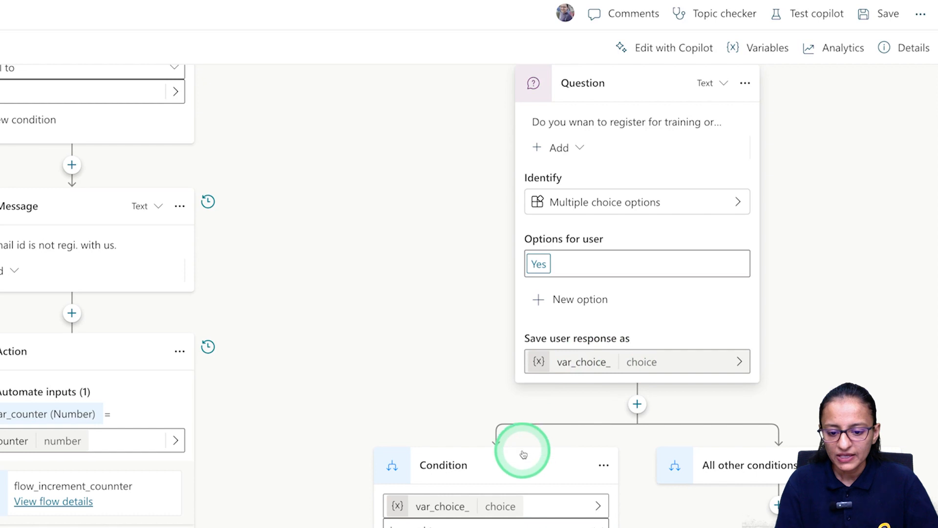
Add a Message under the Yes condition reading 'Kindly register using following link'.
scroll(523, 455, down, 2)
scroll(467, 425, down, 1)
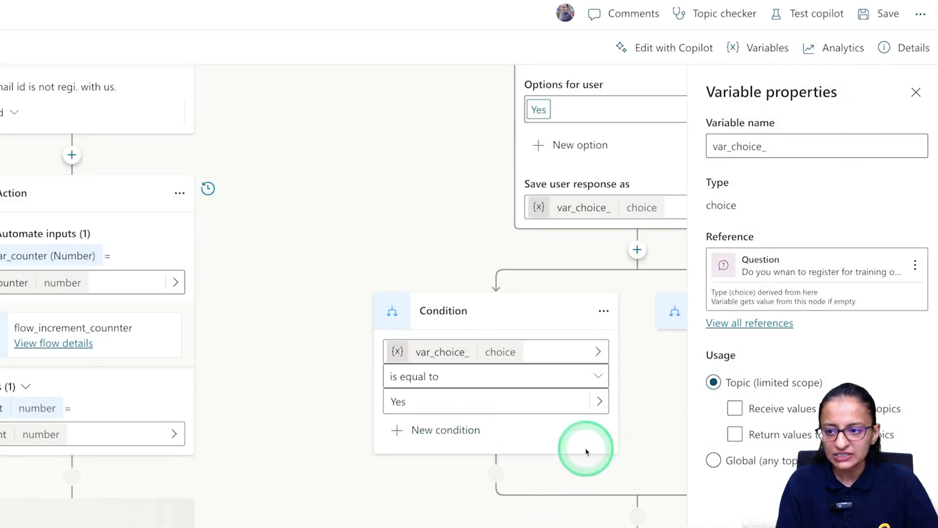
click(916, 93)
scroll(496, 371, down, 5)
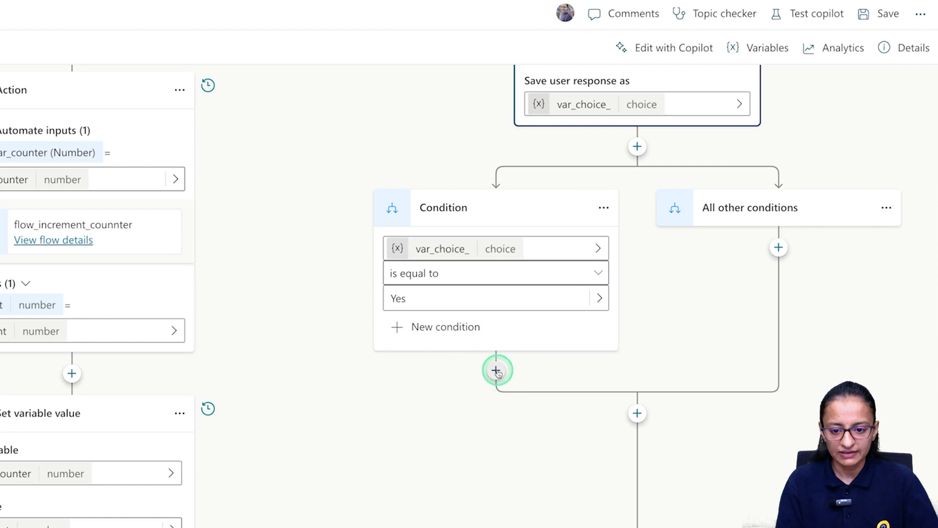
click(497, 371)
click(450, 426)
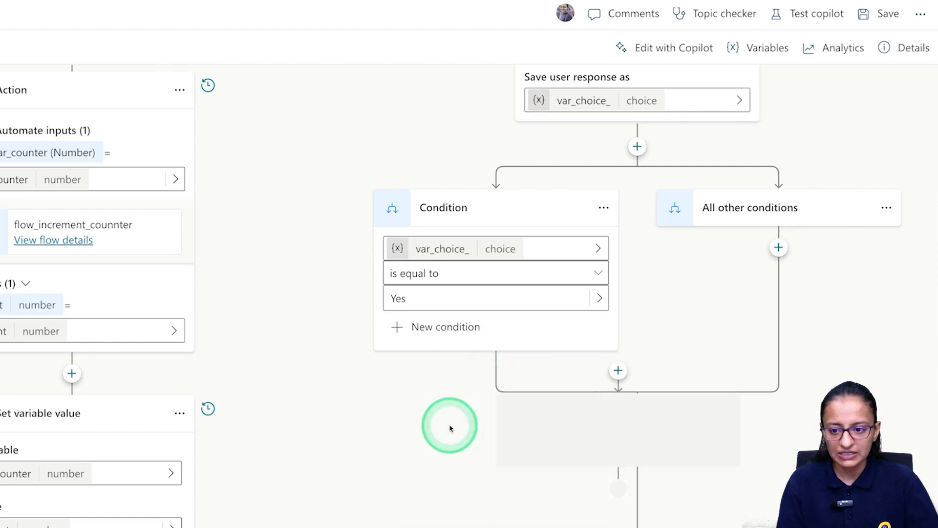
text(Kin)
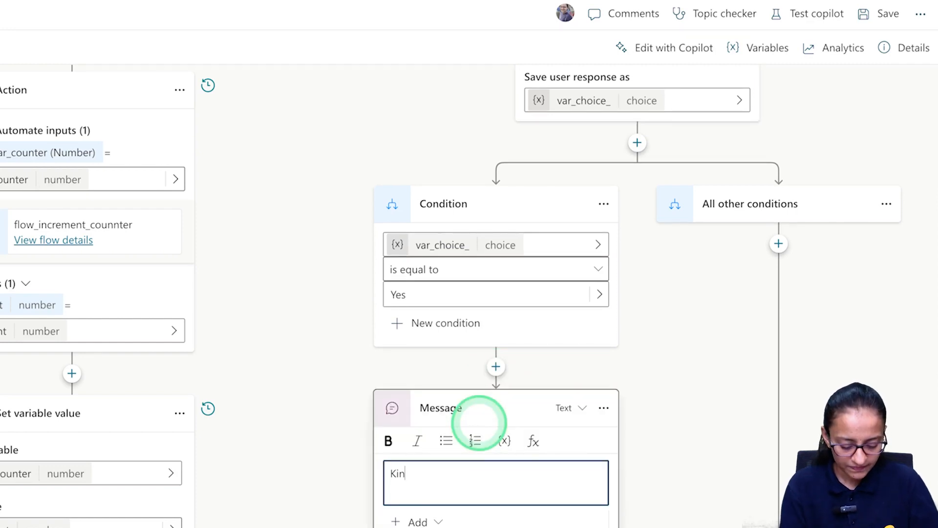
text(dly register uwi)
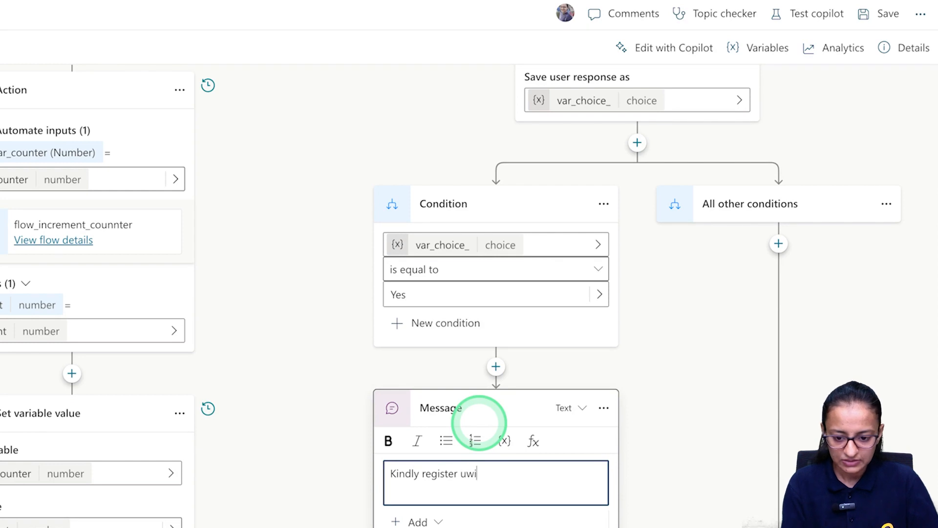
key(BackSpace)
key(BackSpace)
text(sing )
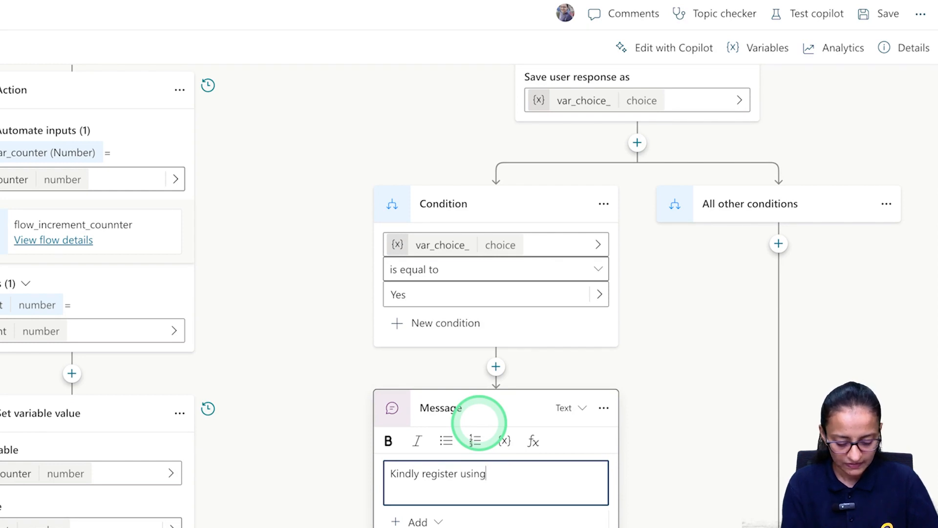
text(following link)
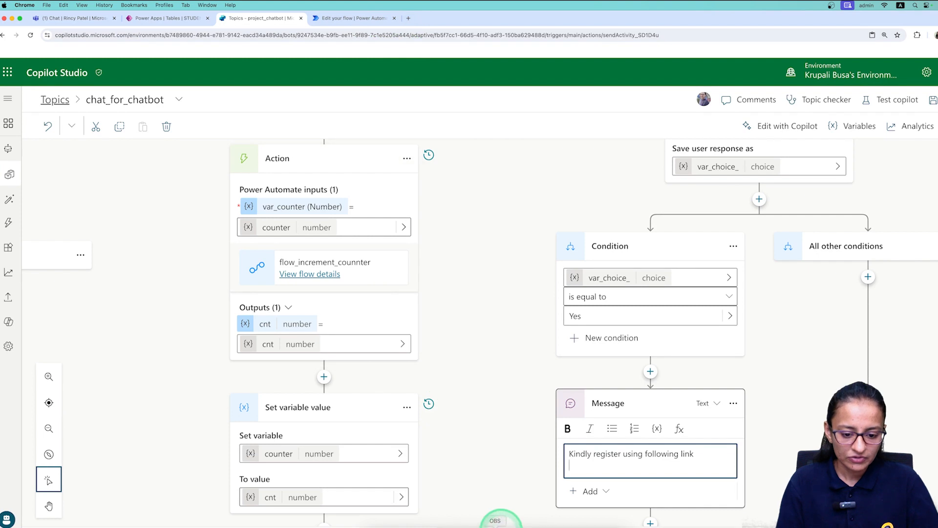
Copy the Enroll-Now URL from the older registration message and return to the var_choice_ question.
scroll(501, 522, left, 10)
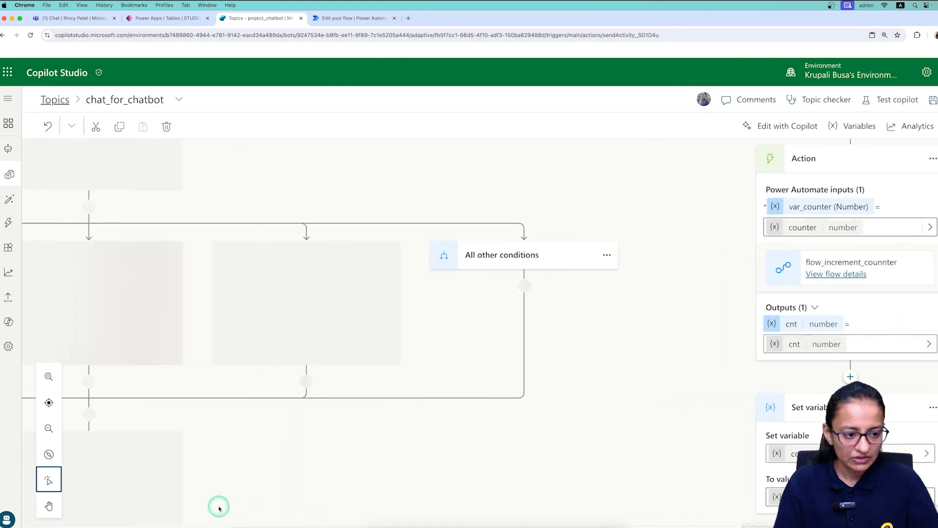
scroll(185, 499, left, 3)
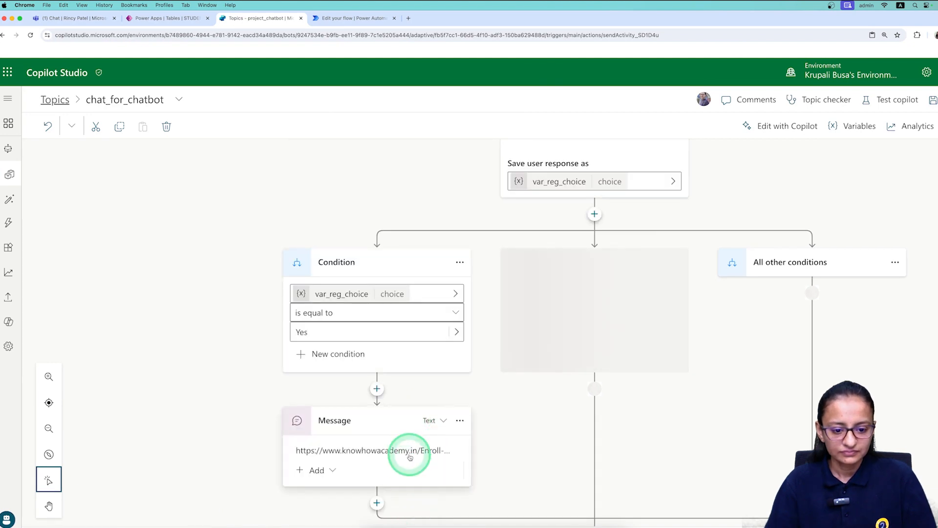
click(414, 450)
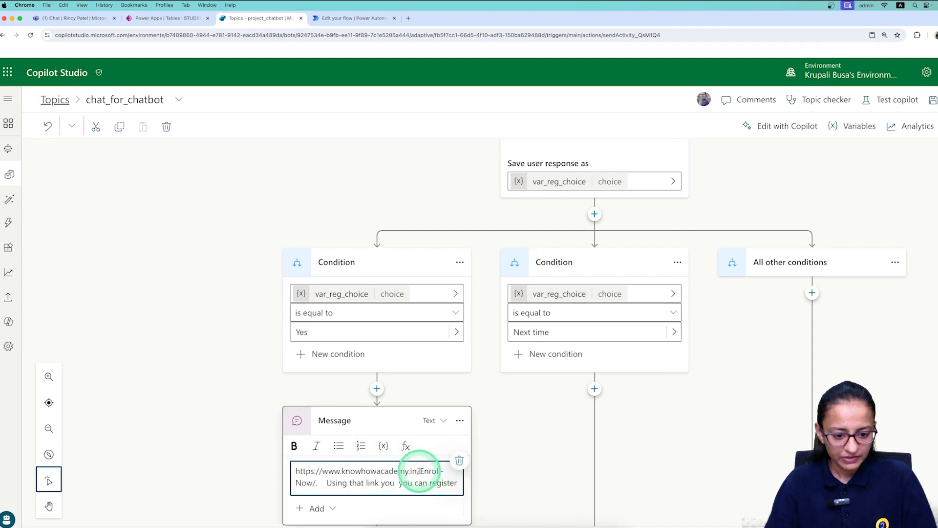
click(319, 483)
drag(319, 483, 293, 470)
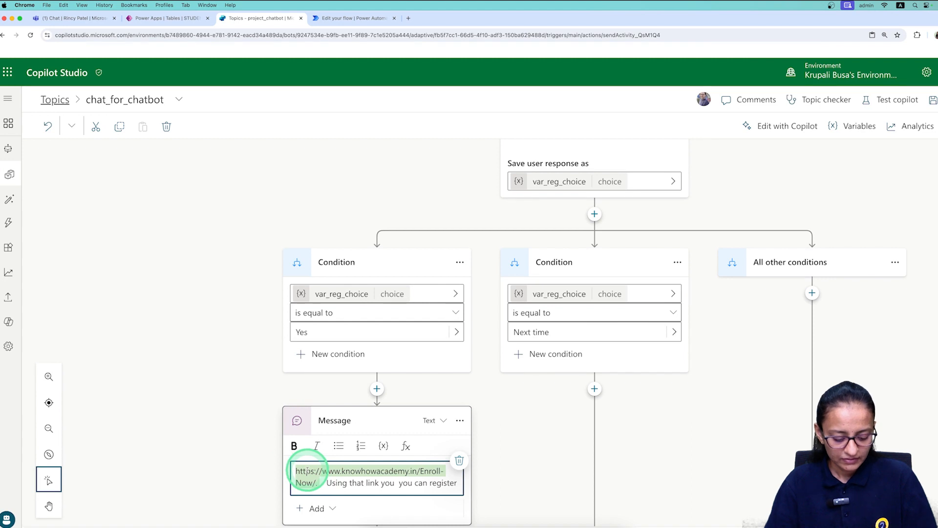
scroll(511, 522, right, 5)
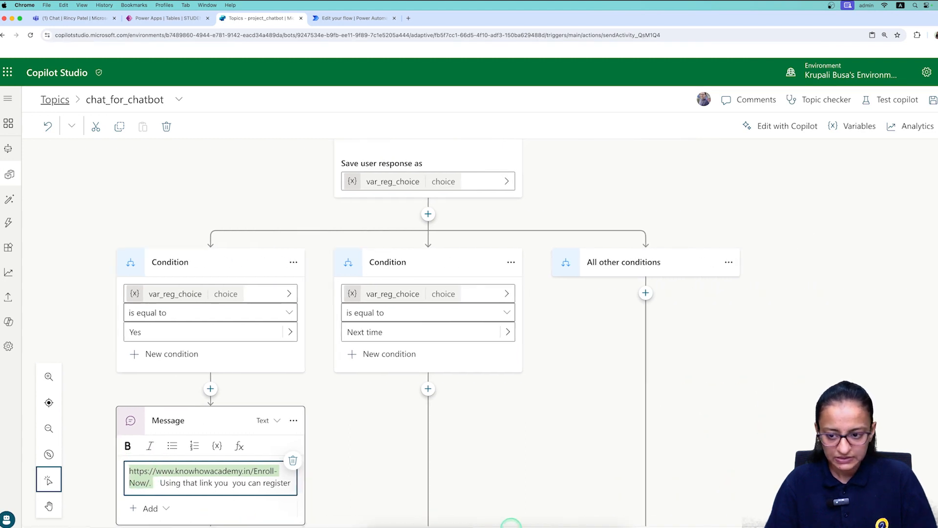
scroll(511, 523, right, 15)
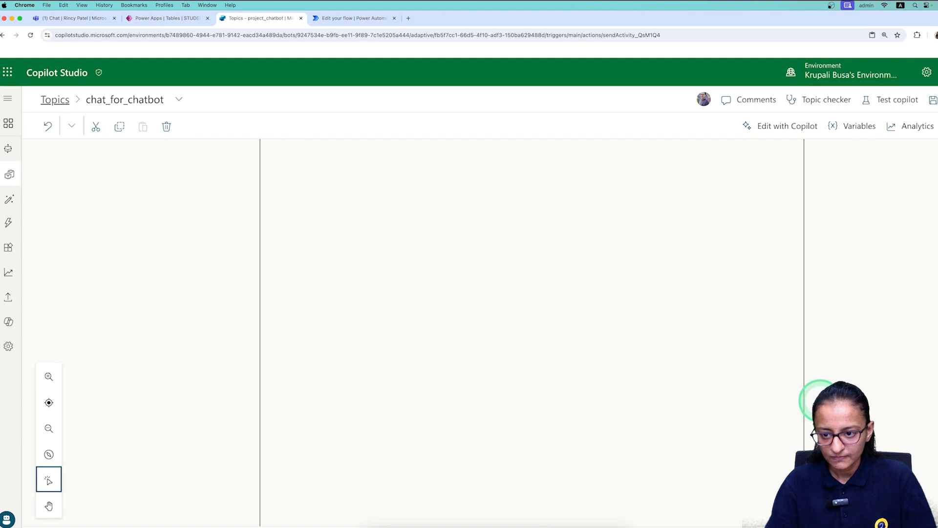
scroll(656, 442, left, 15)
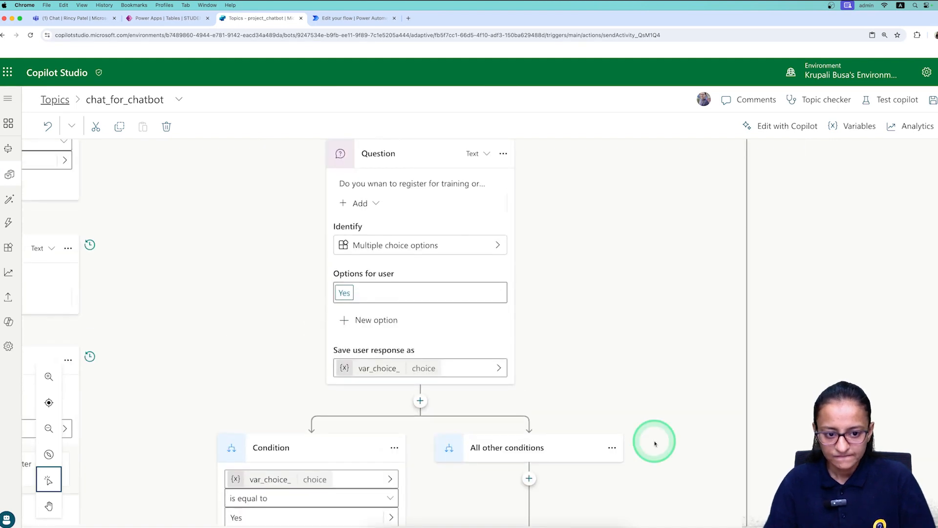
scroll(655, 441, down, 5)
scroll(656, 441, right, 3)
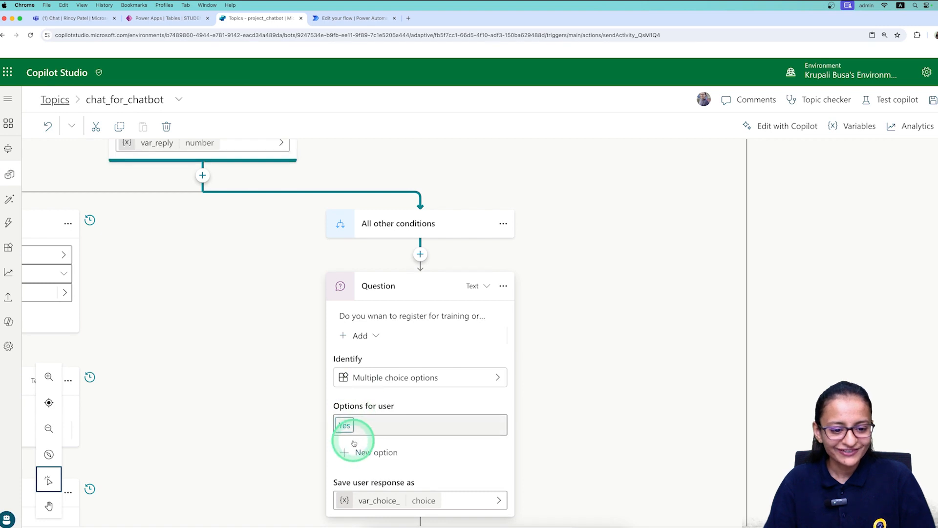
Add 'No' as a second choice beside 'Yes' in the registration question.
click(346, 454)
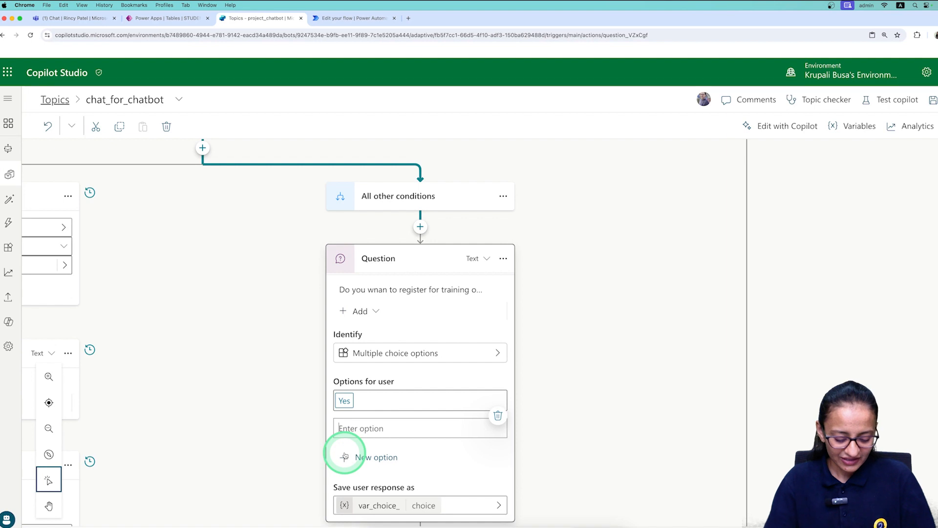
text(No)
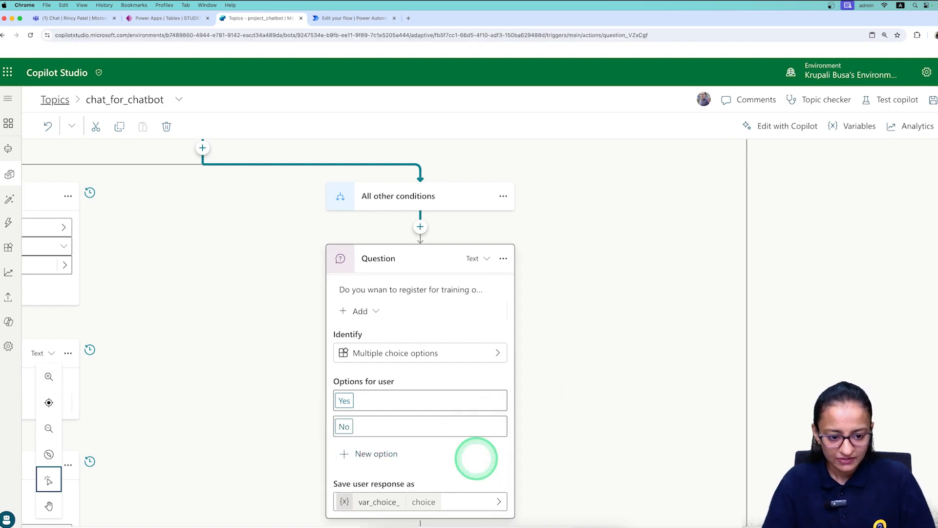
scroll(562, 432, down, 7)
scroll(562, 432, left, 5)
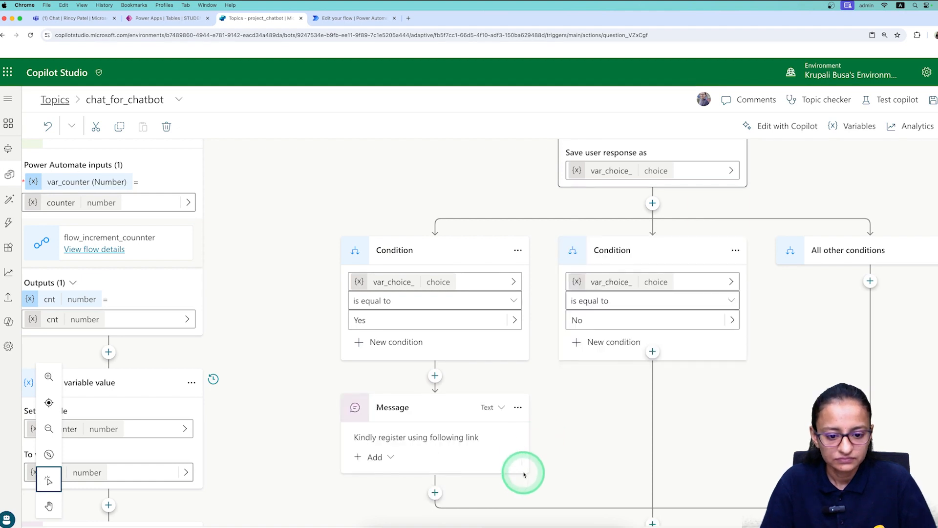
click(456, 442)
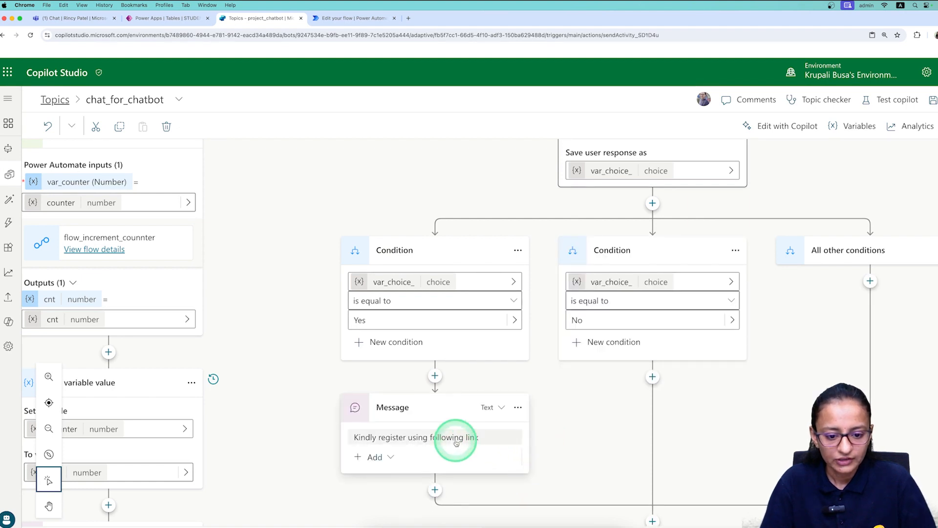
double_click(456, 441)
click(483, 454)
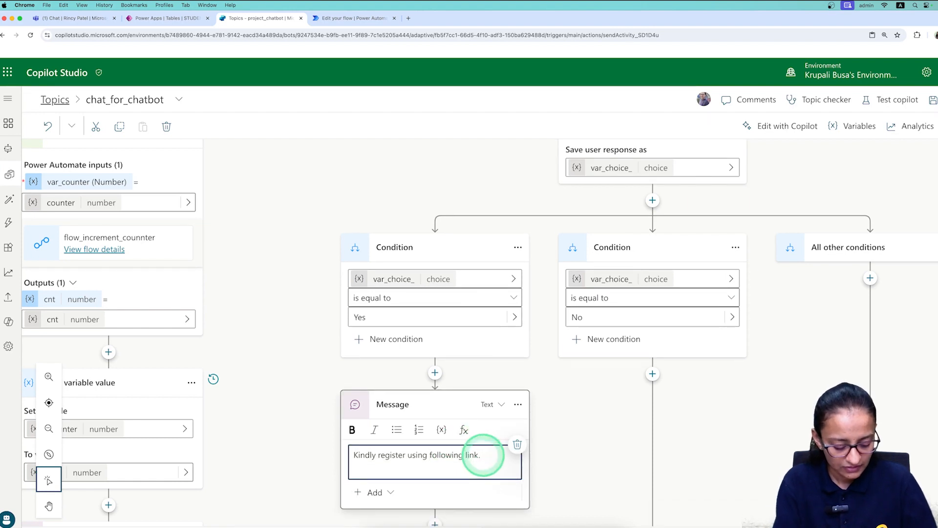
text(https://www.knowhowacademy.in/EnrollNow/)
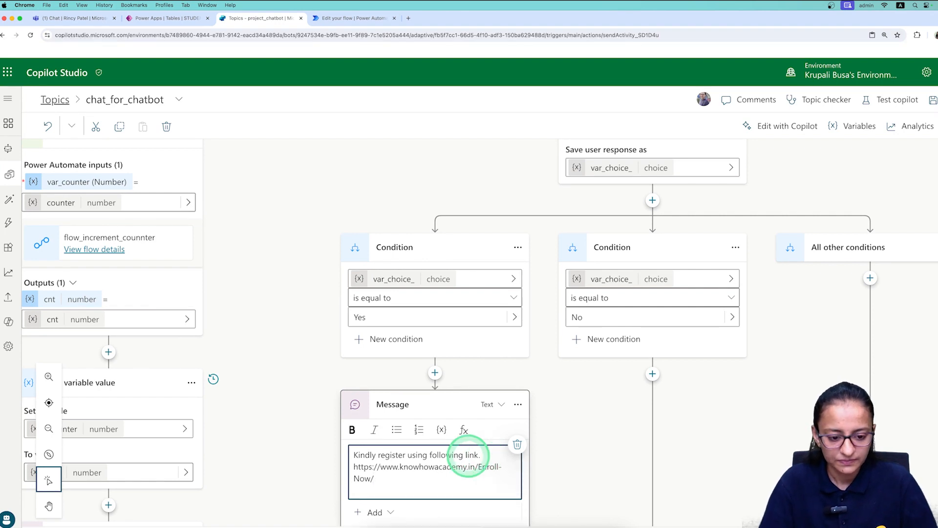
key(BackSpace)
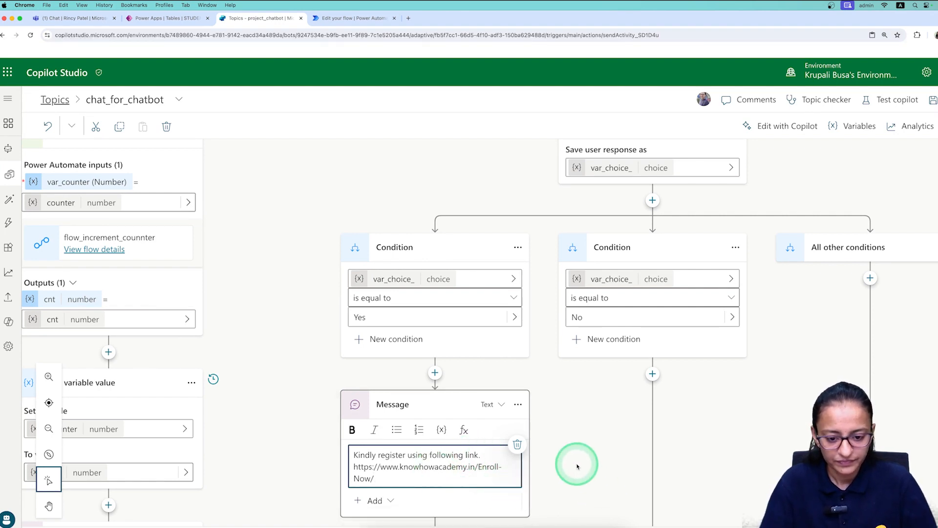
click(554, 458)
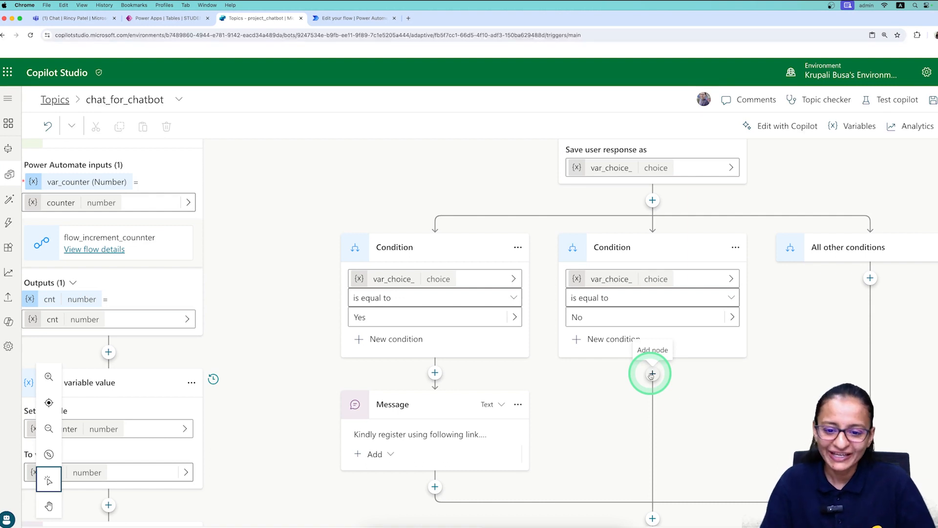
Add a 'Thank you for your time' message under No, save the topic, and open the test chat.
click(651, 374)
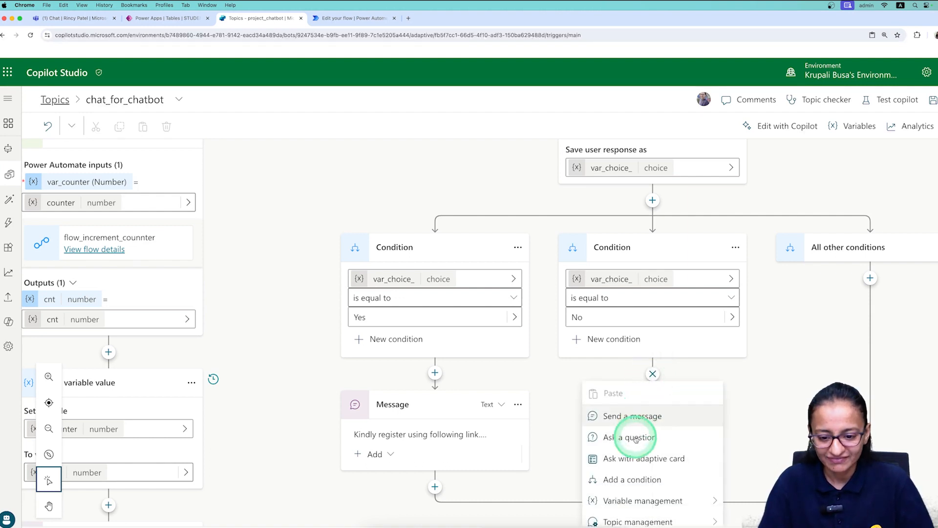
scroll(635, 430, down, 1)
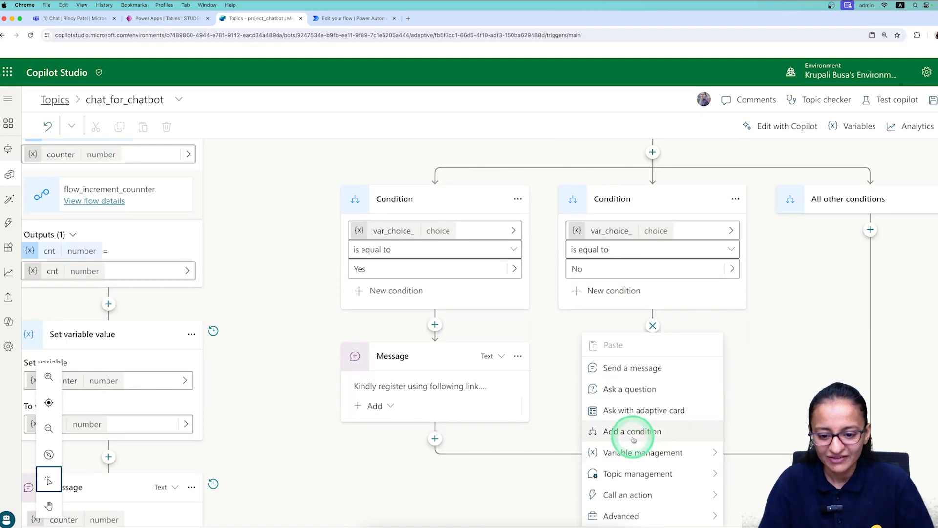
click(638, 375)
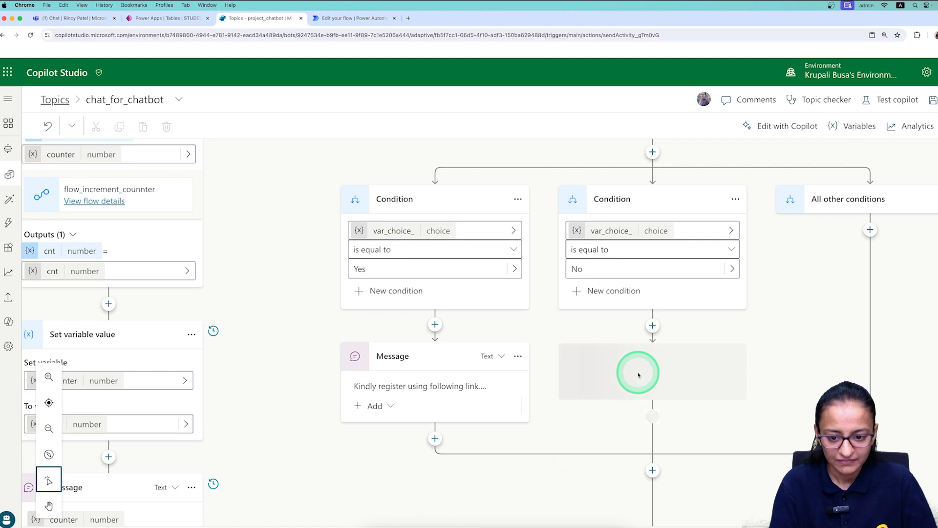
text(Thank you )
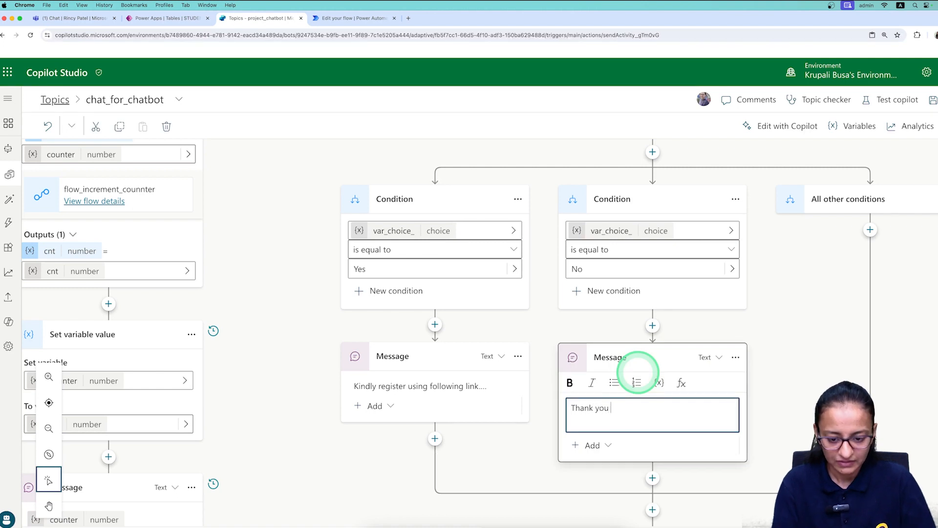
text(for you)
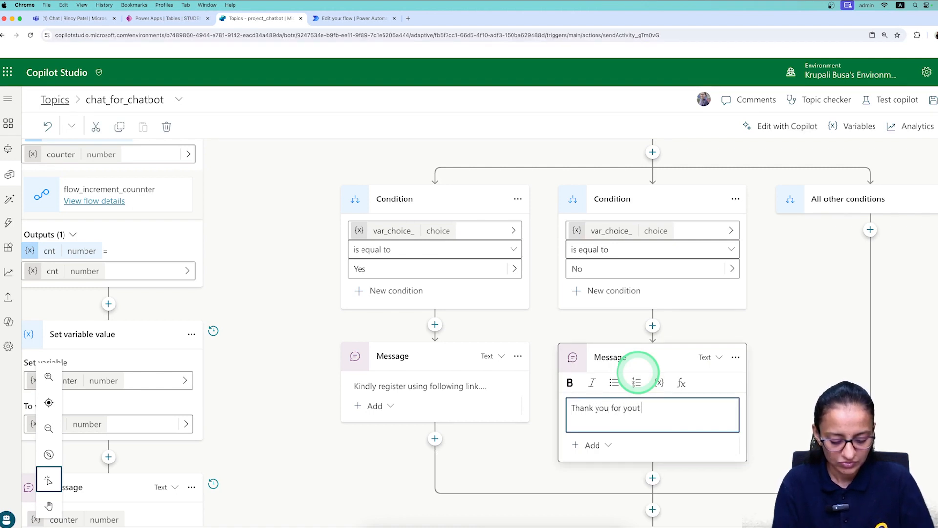
text(r time)
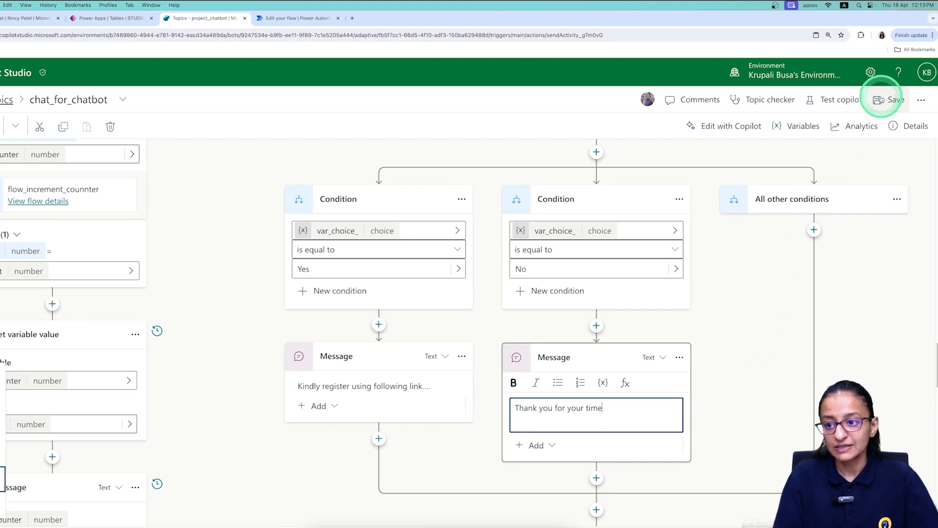
click(881, 99)
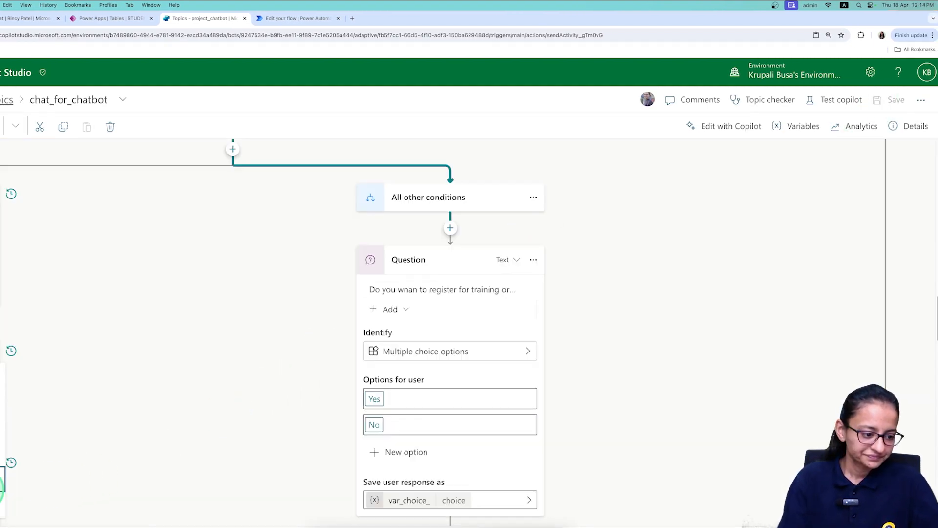
click(10, 520)
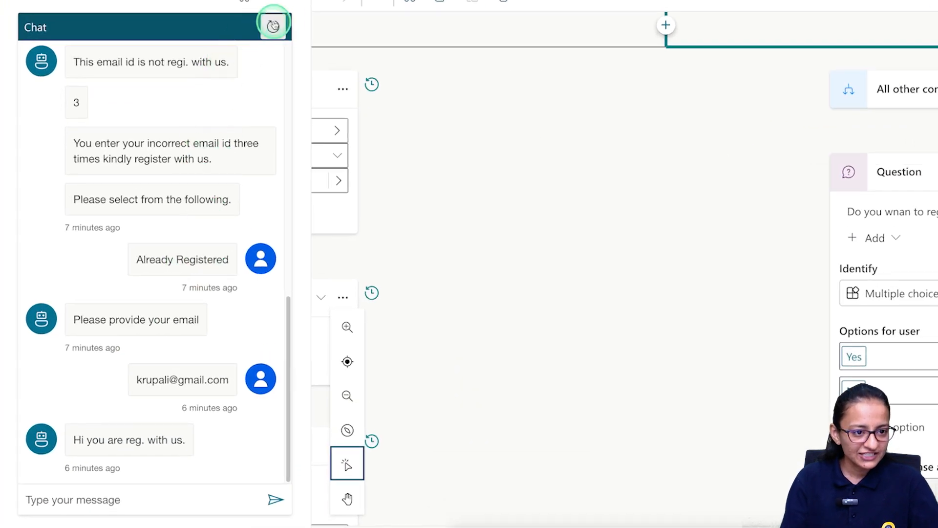
Restart the test conversation, send 'Hello', and choose Already Registered.
click(273, 26)
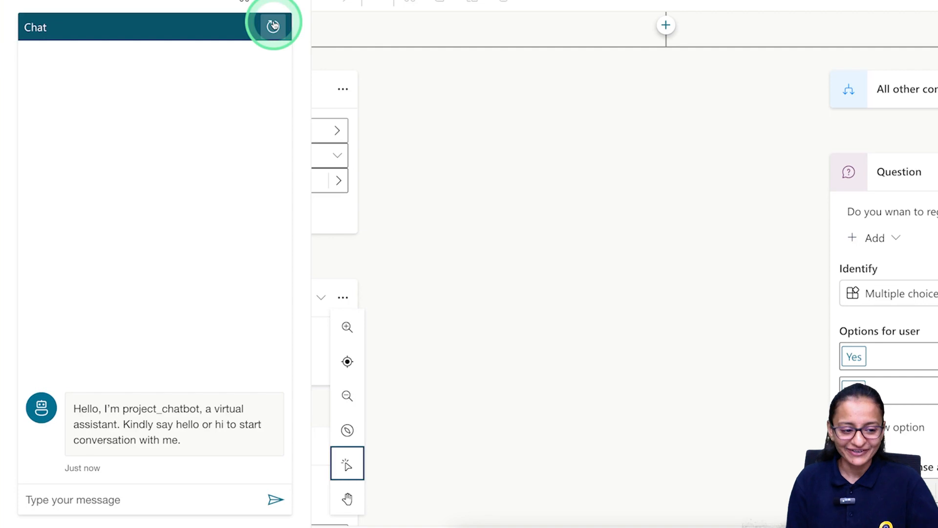
click(105, 496)
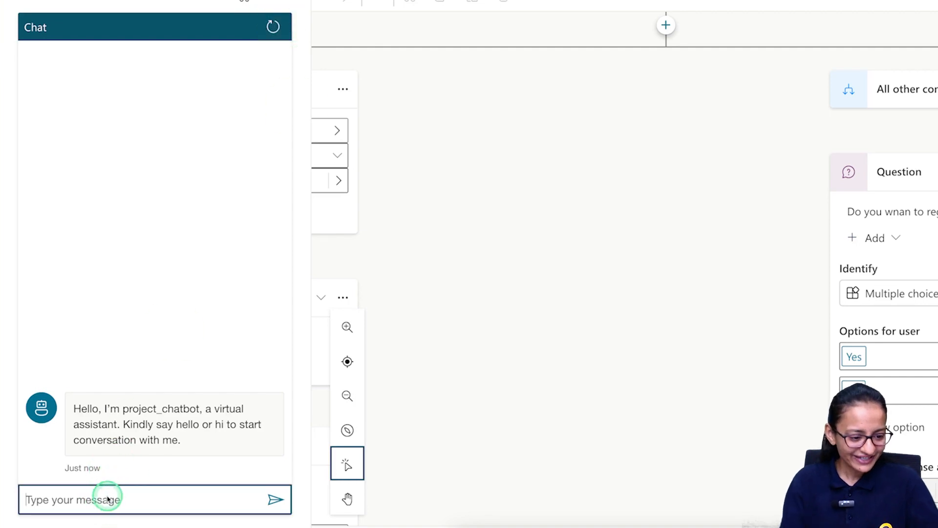
text(Hello)
key(Return)
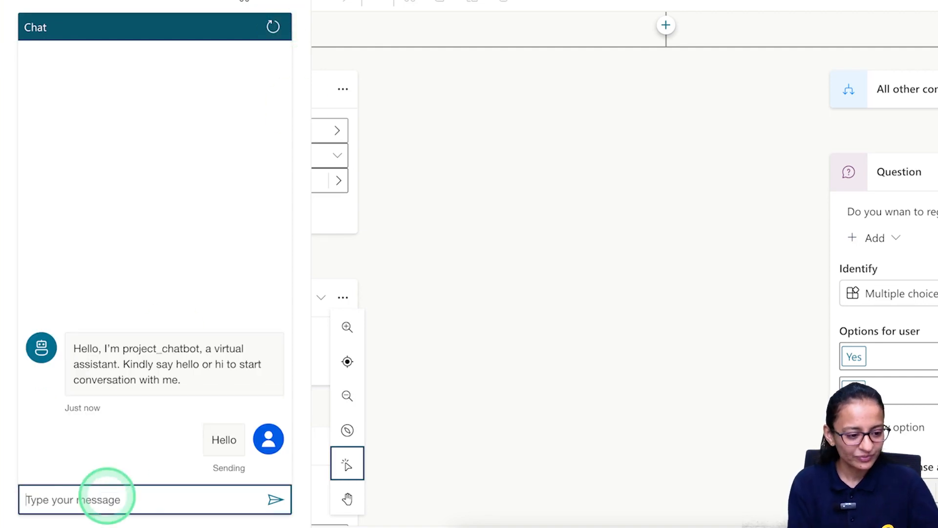
click(217, 459)
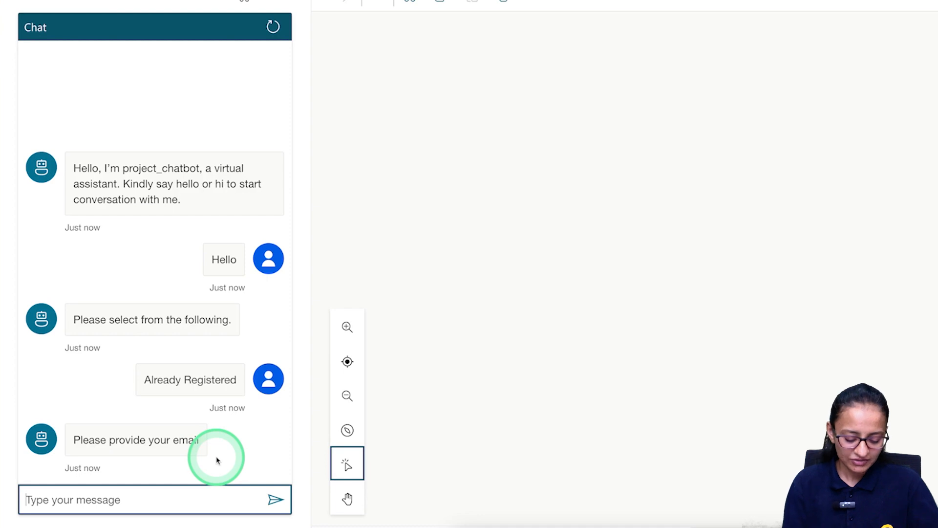
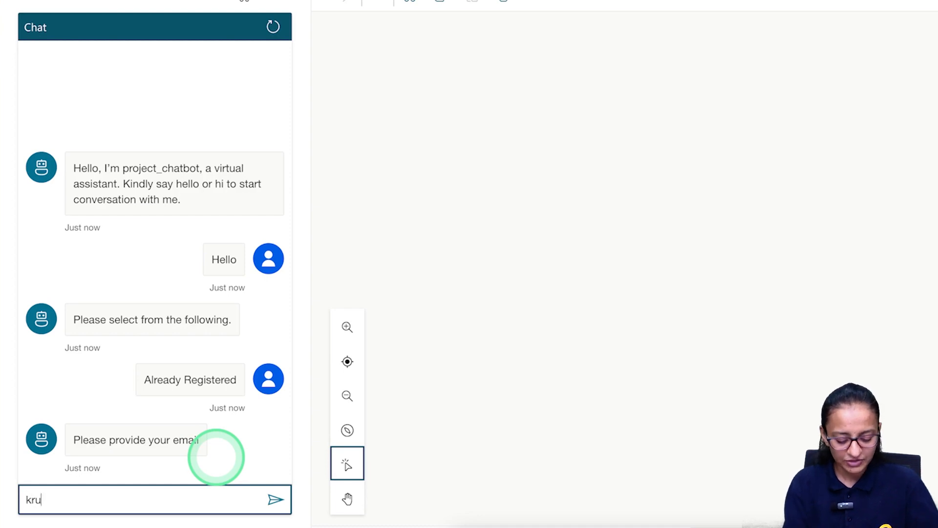
Submit email addresses, then answer No to receive 'Thank you for your time'.
key(Return)
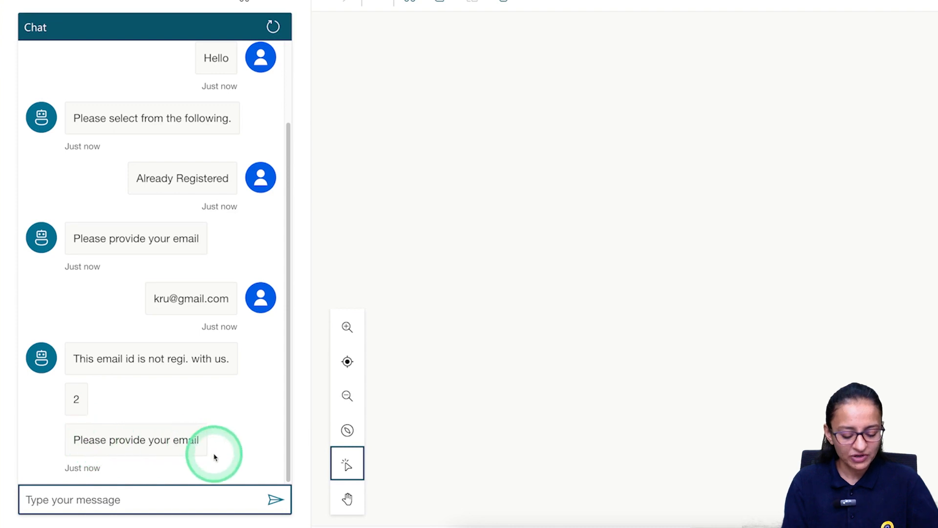
click(89, 502)
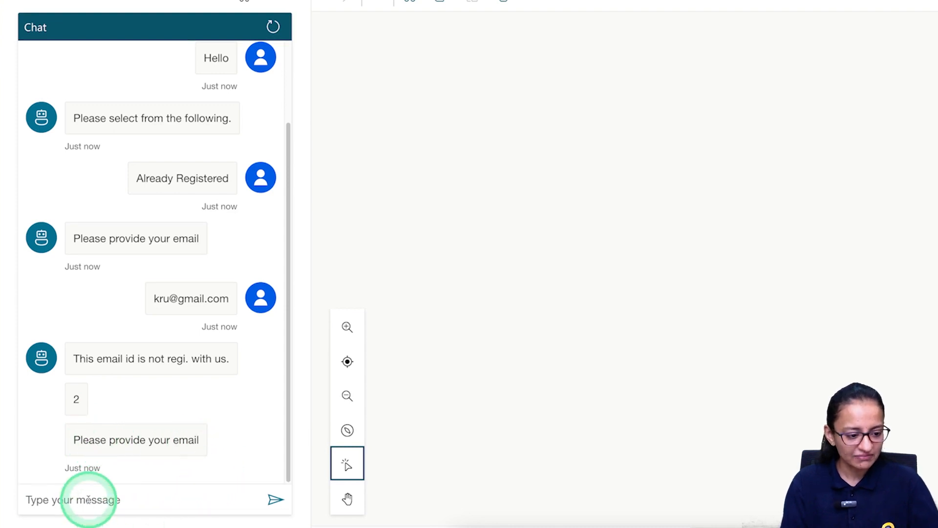
click(75, 502)
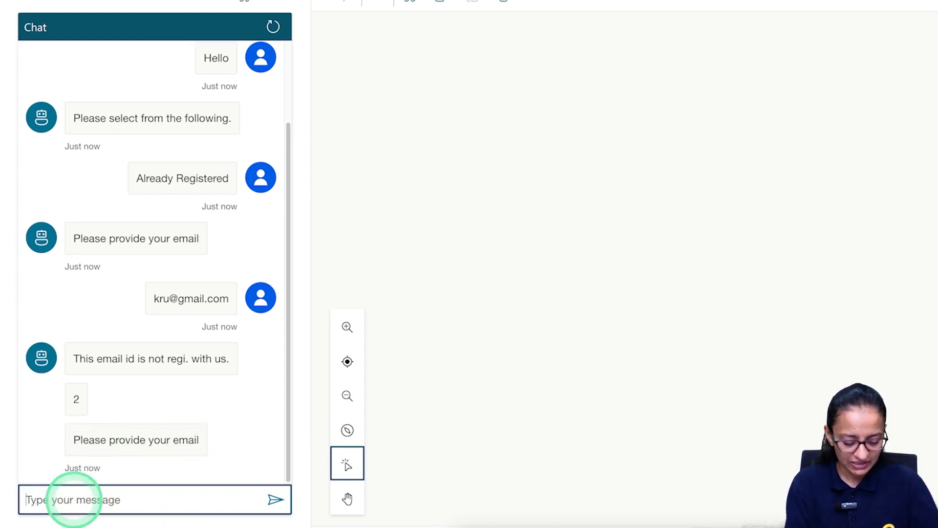
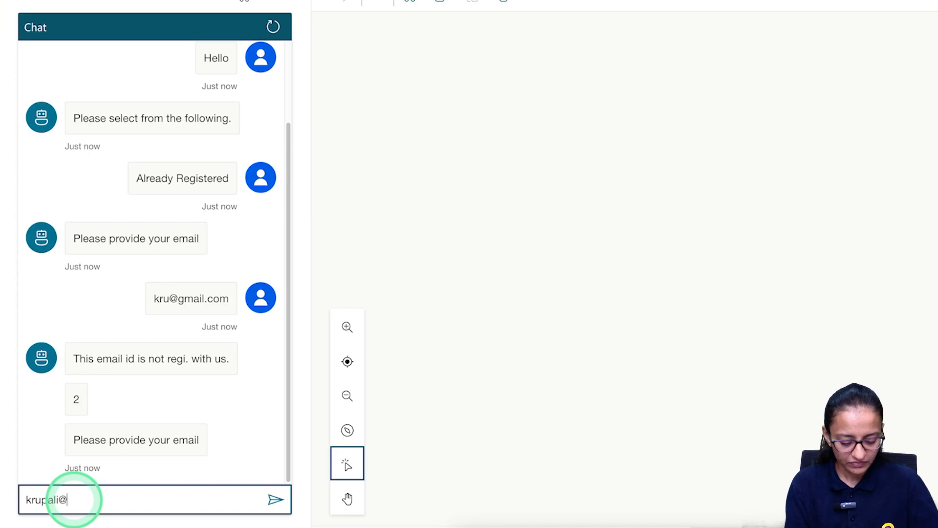
click(276, 499)
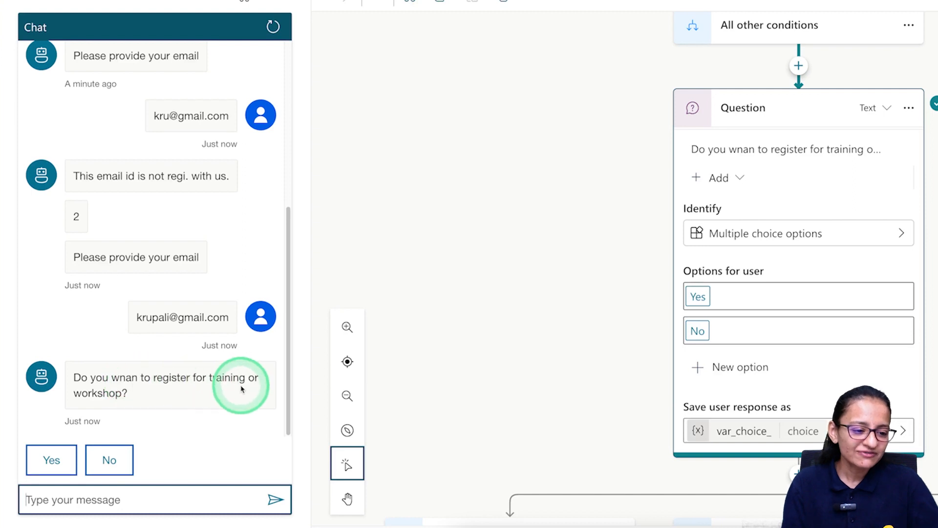
click(109, 459)
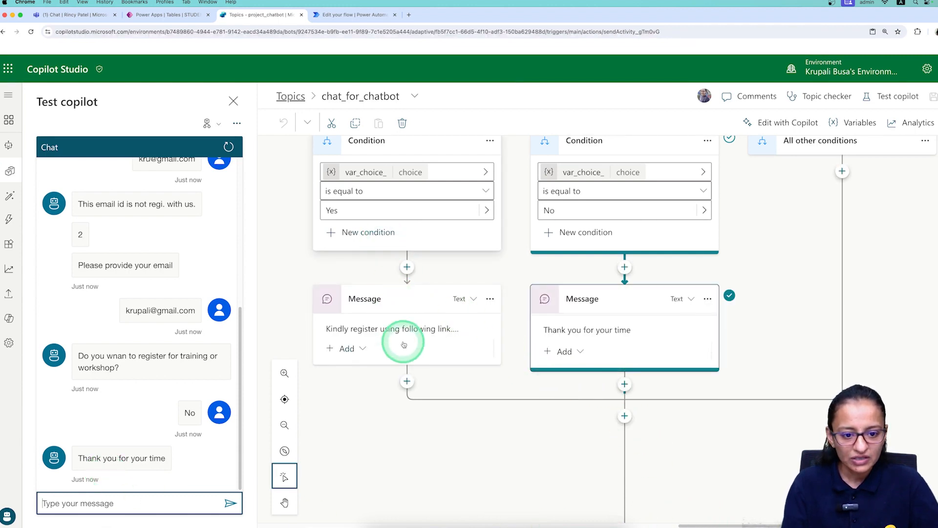
Correct the typo 'wnan' to 'want' in the registration question's message, then save the topic.
scroll(479, 169, up, 5)
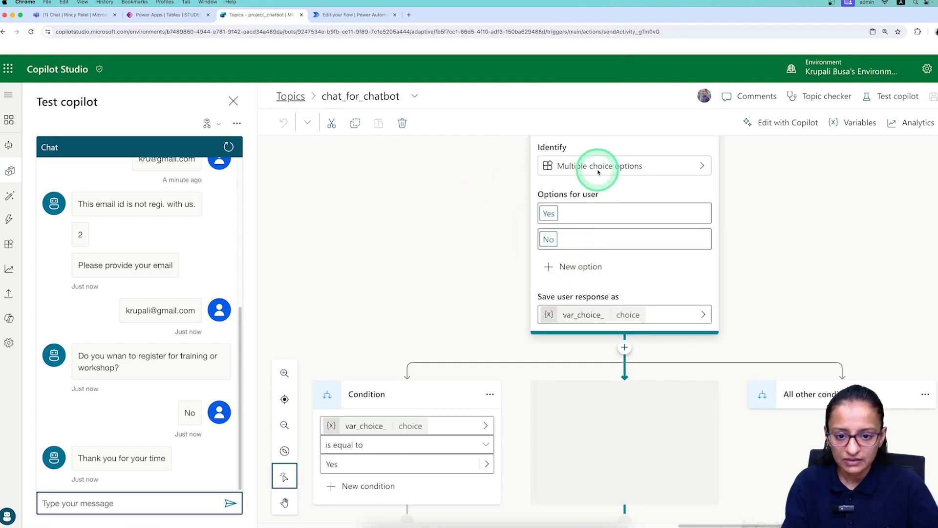
scroll(593, 235, down, 2)
scroll(593, 234, up, 4)
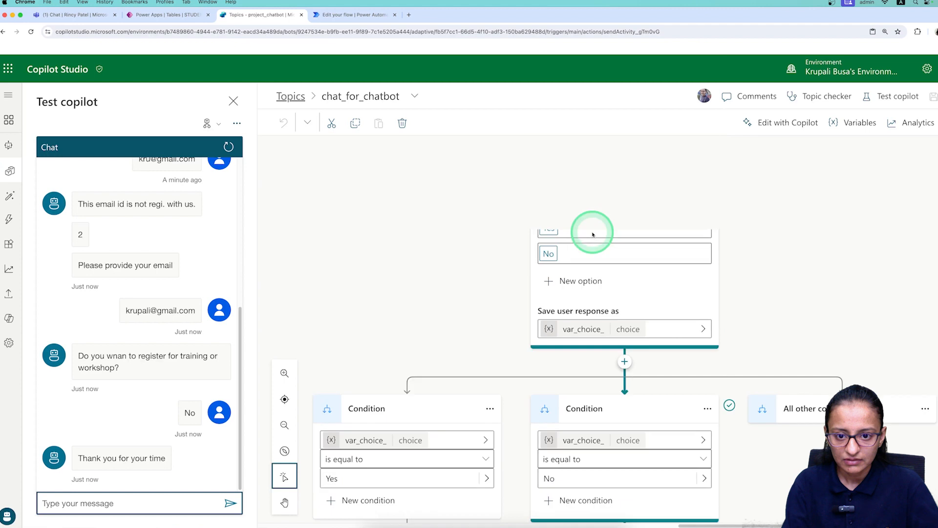
click(585, 193)
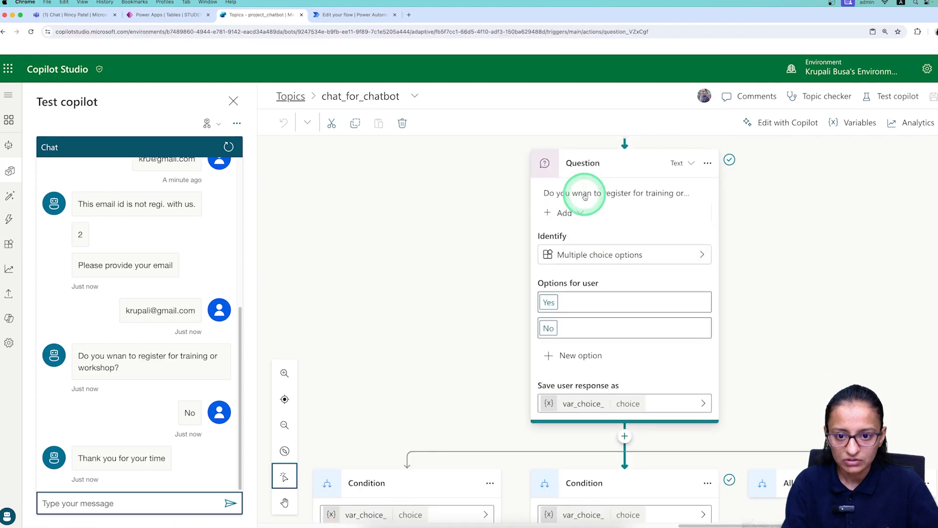
text(wan)
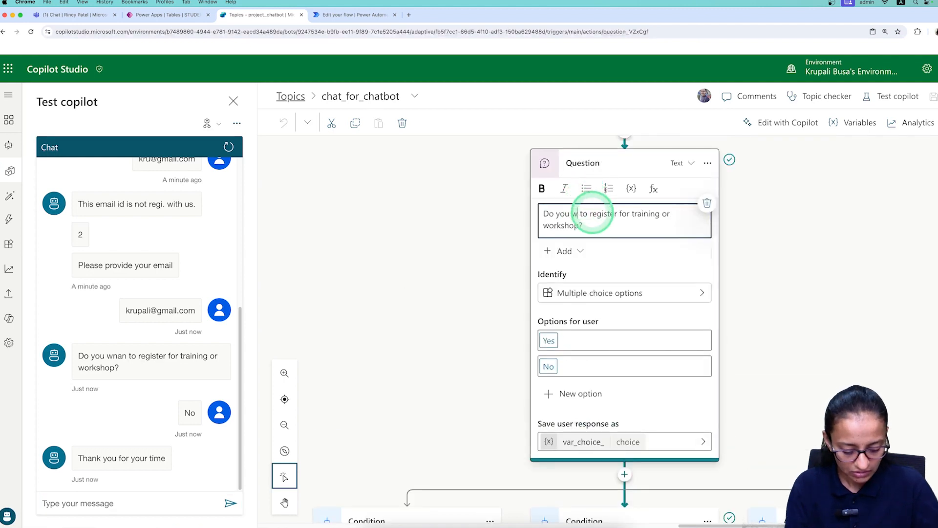
text(t)
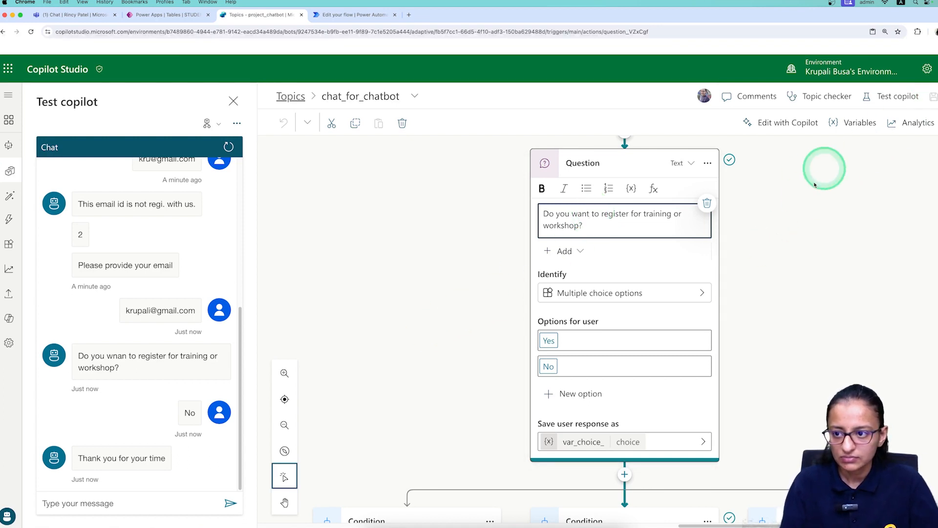
click(769, 257)
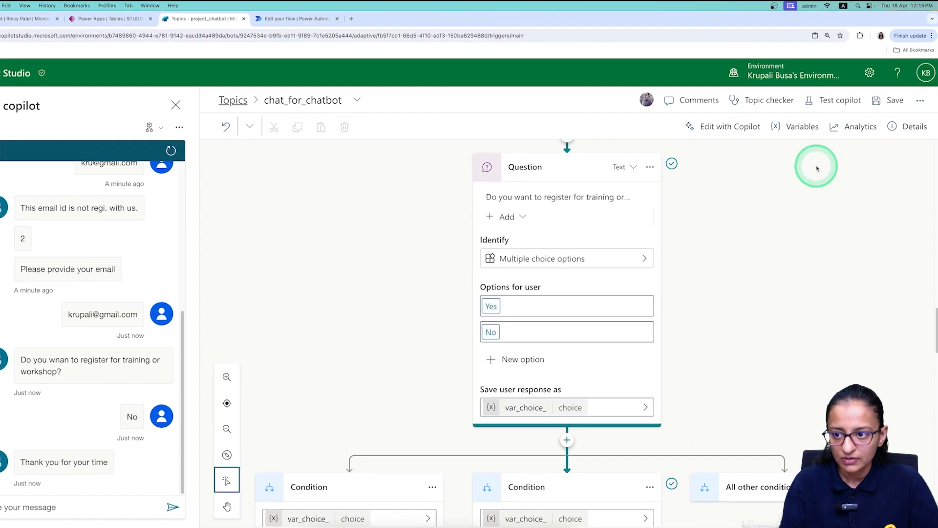
click(883, 101)
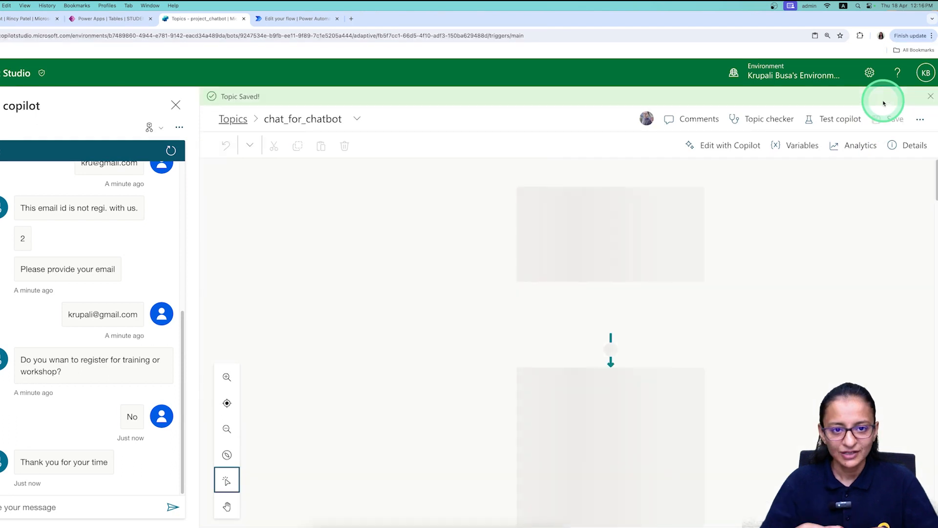
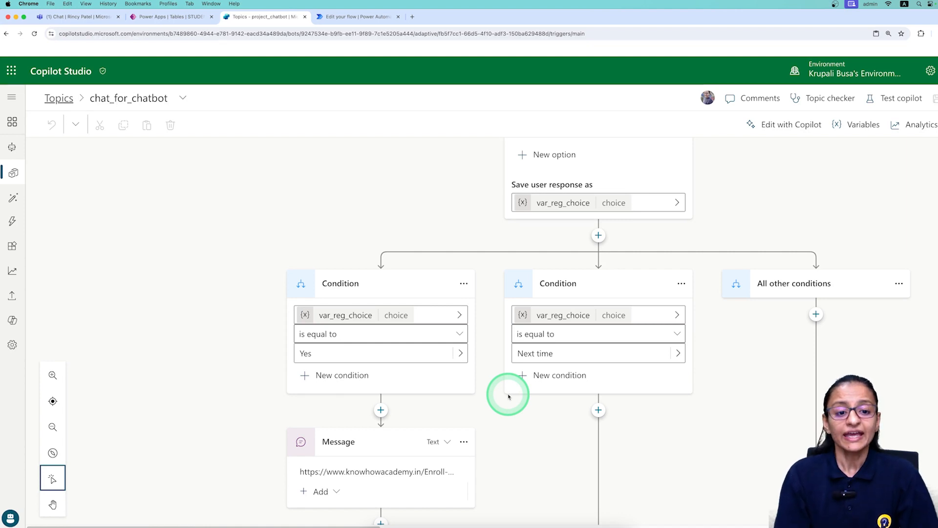
Open the add-node menu just above the 'Thank you. Have a good day.' message.
scroll(508, 397, down, 4)
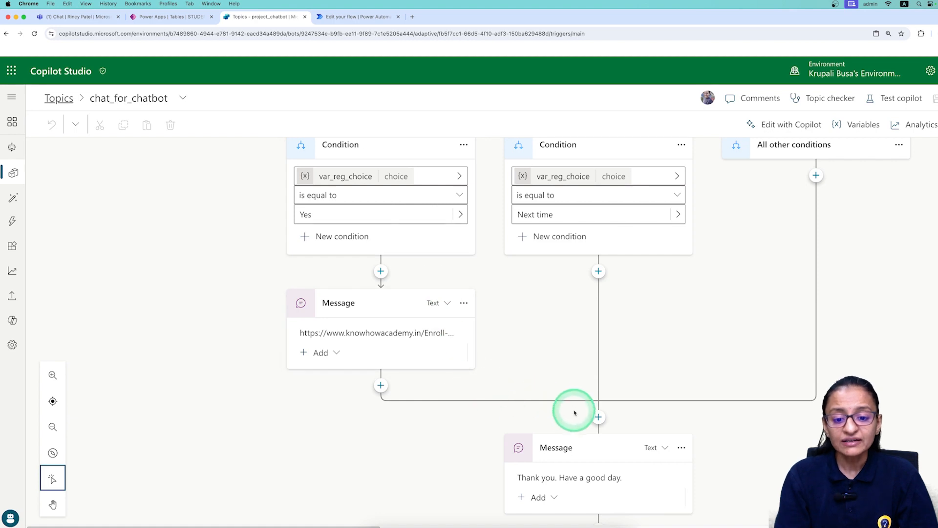
scroll(582, 458, down, 3)
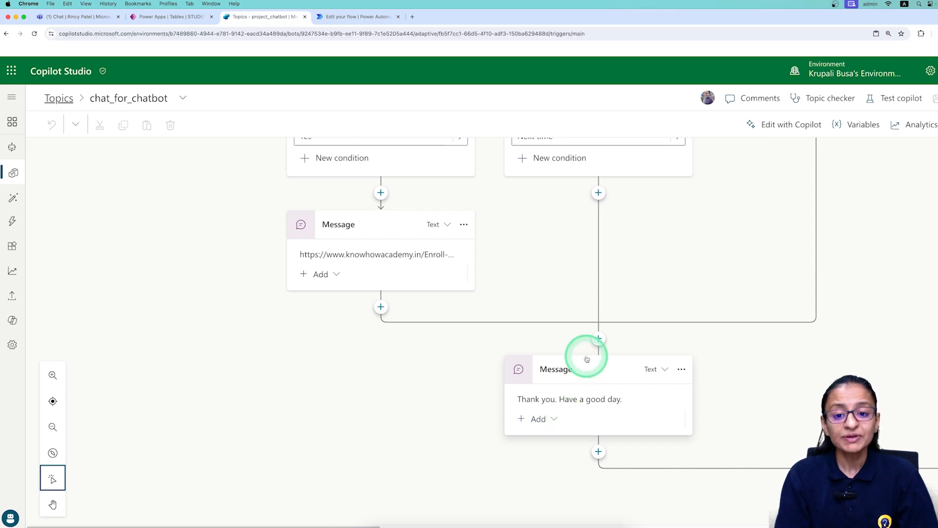
click(598, 339)
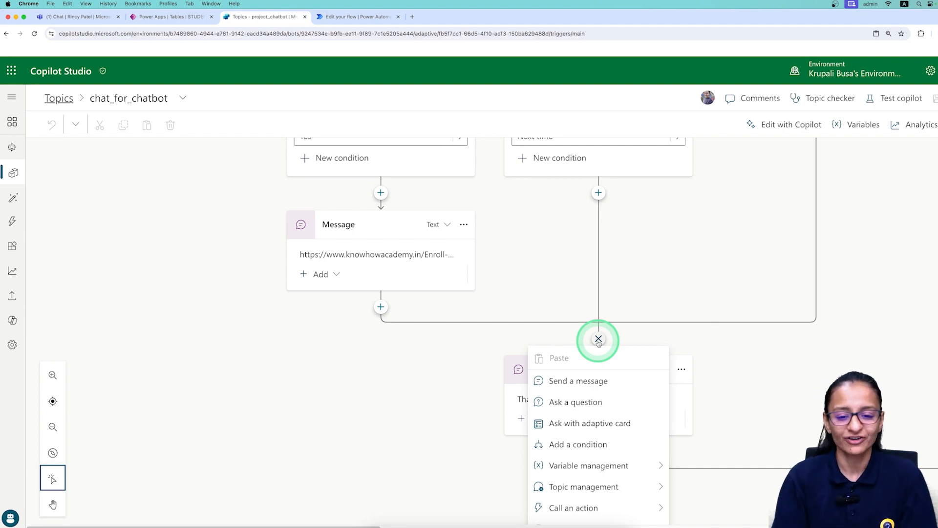
Insert a Question node whose message reads 'Please give me rating by selecting following.'.
scroll(589, 372, down, 1)
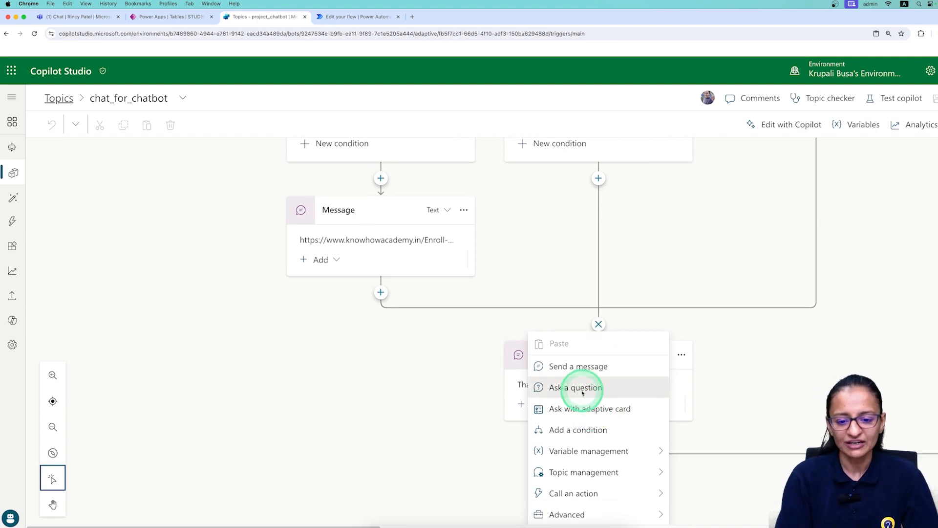
click(582, 388)
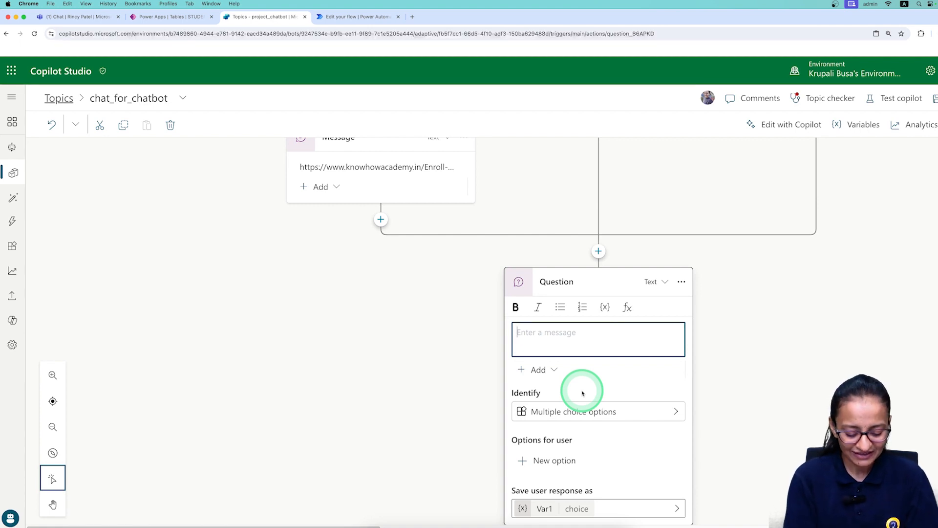
text(Would to)
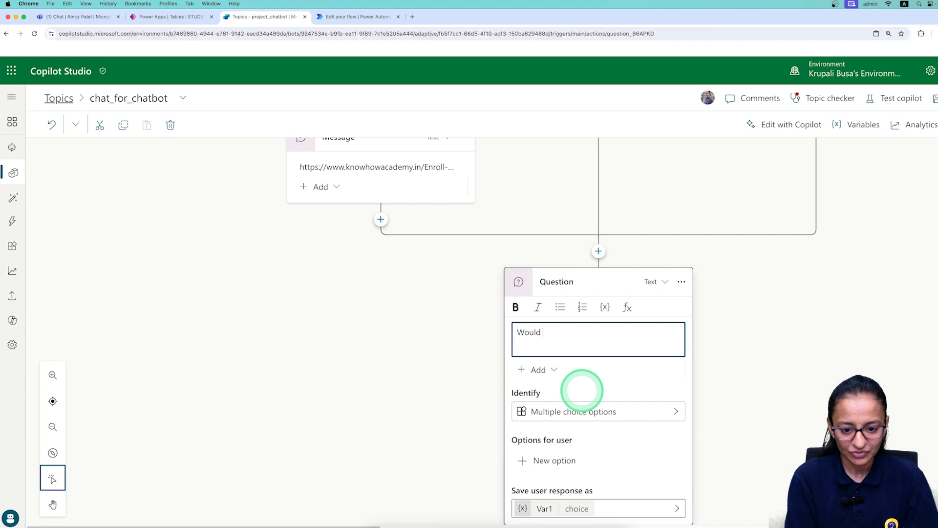
key(BackSpace)
key(BackSpace)
key(BackSpace)
key(BackSpace)
key(BackSpace)
key(BackSpace)
key(BackSpace)
key(BackSpace)
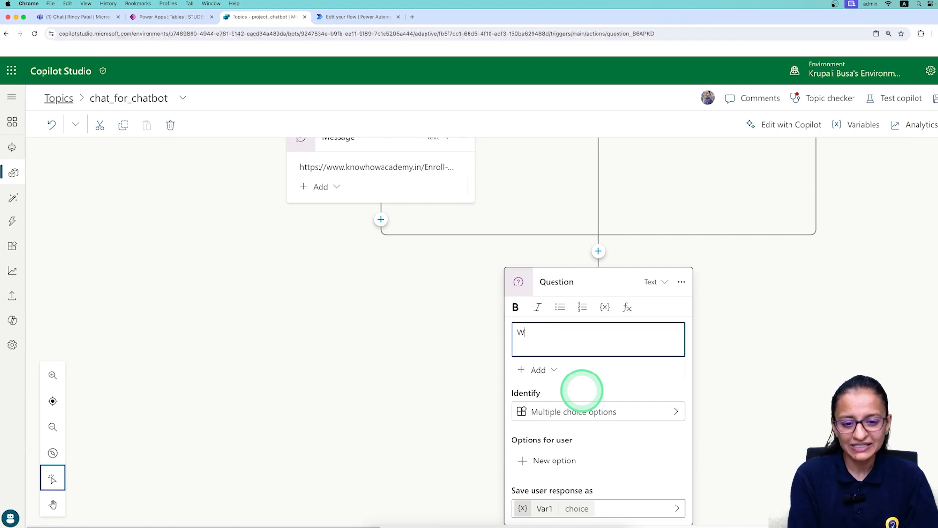
text(Please)
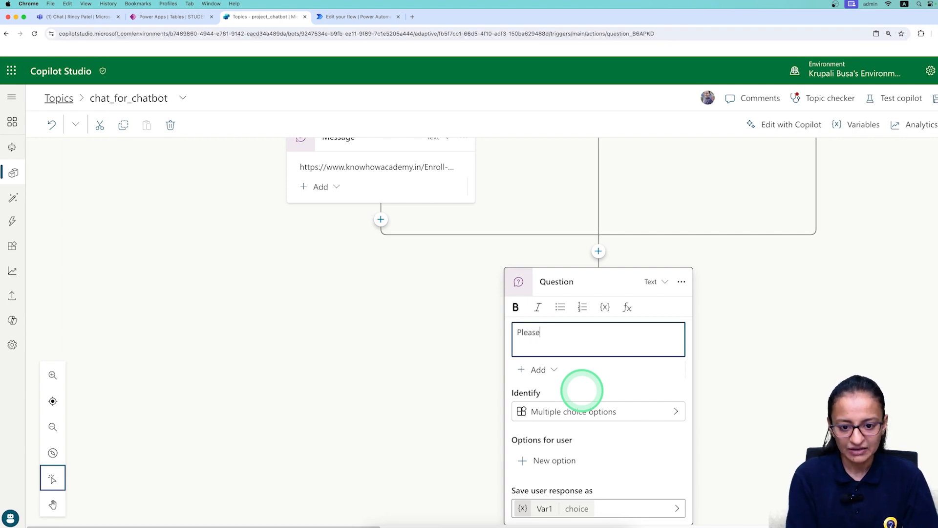
text( give me )
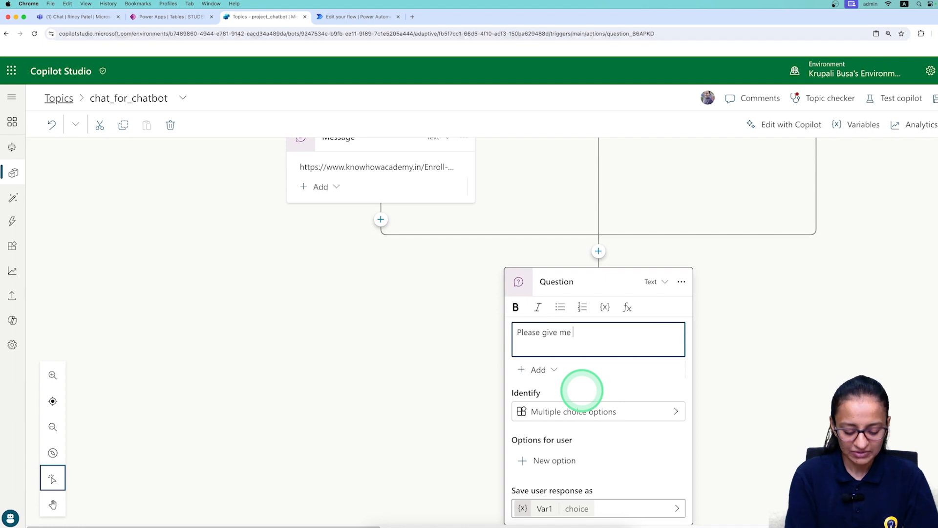
text(rating in scale of )
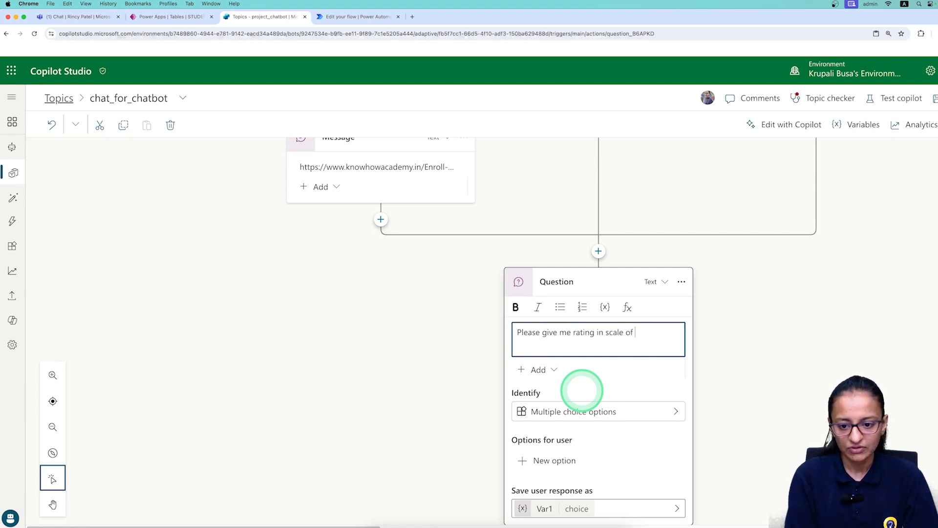
text(1 to 5)
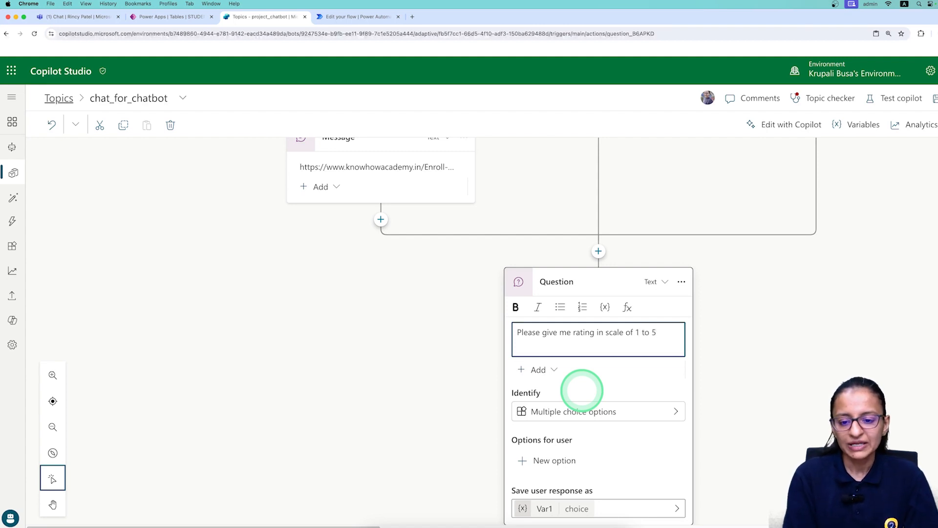
key(BackSpace)
key(BackSpace)
key(BackSpace)
key(BackSpace)
key(BackSpace)
key(BackSpace)
key(BackSpace)
key(BackSpace)
key(BackSpace)
key(BackSpace)
key(BackSpace)
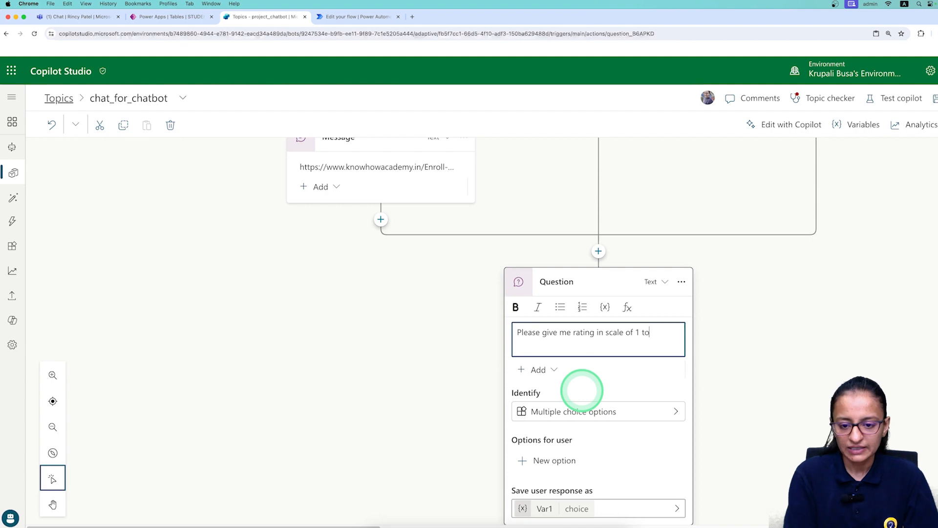
key(BackSpace)
key(BackSpace)
key(BackSpace)
key(BackSpace)
key(BackSpace)
key(BackSpace)
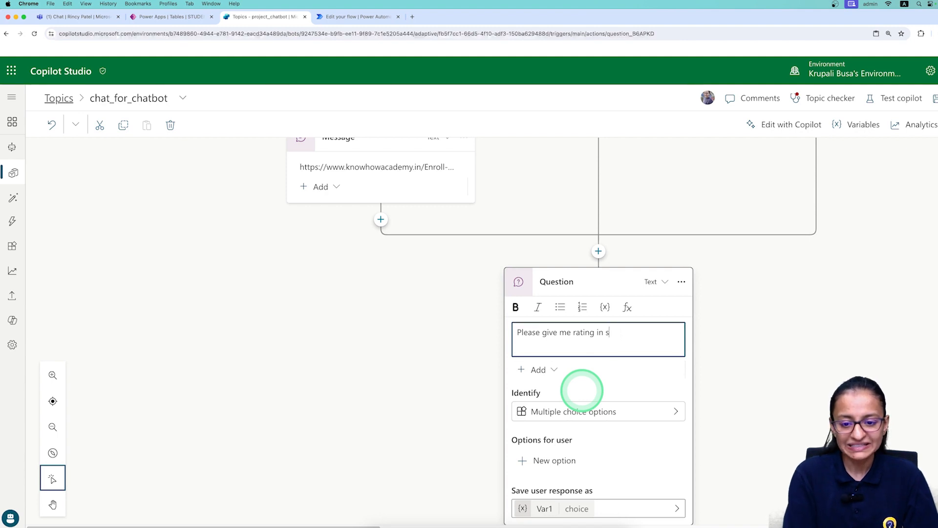
text(by select)
key(BackSpace)
key(BackSpace)
key(BackSpace)
key(BackSpace)
key(BackSpace)
key(BackSpace)
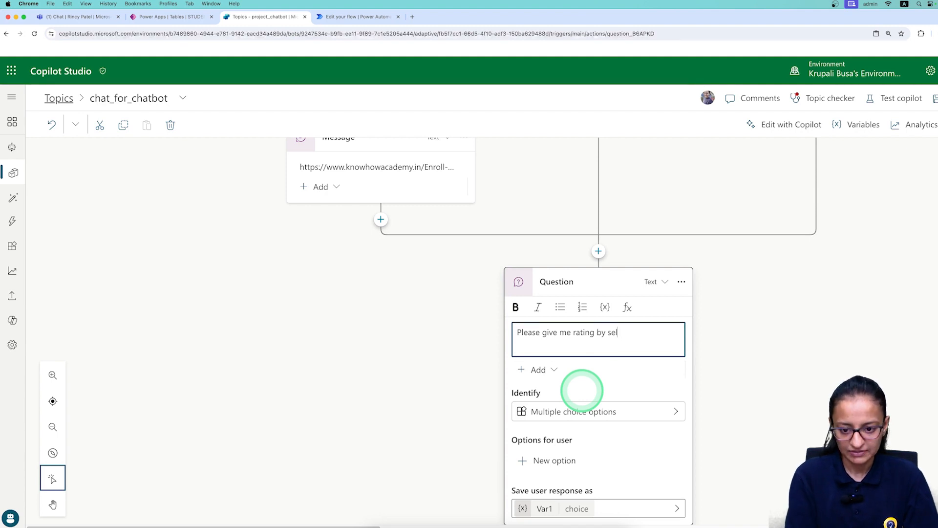
text(selec)
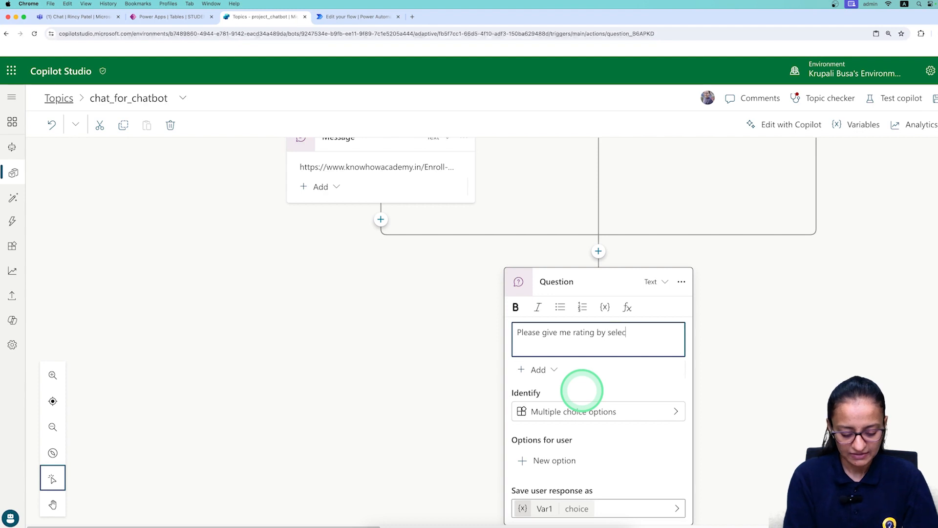
text(ting following.)
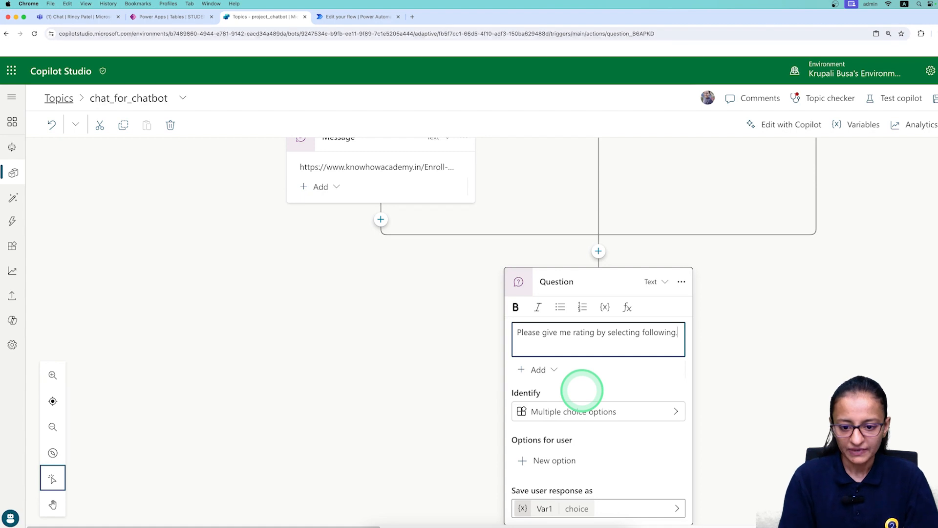
scroll(564, 413, down, 2)
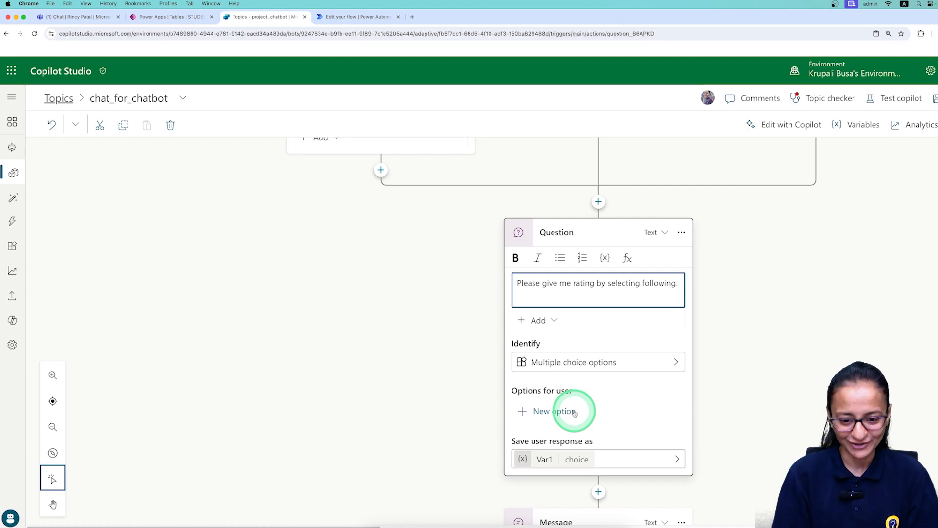
Add the answer choices '1 star' and '2 star' to the rating question.
click(523, 412)
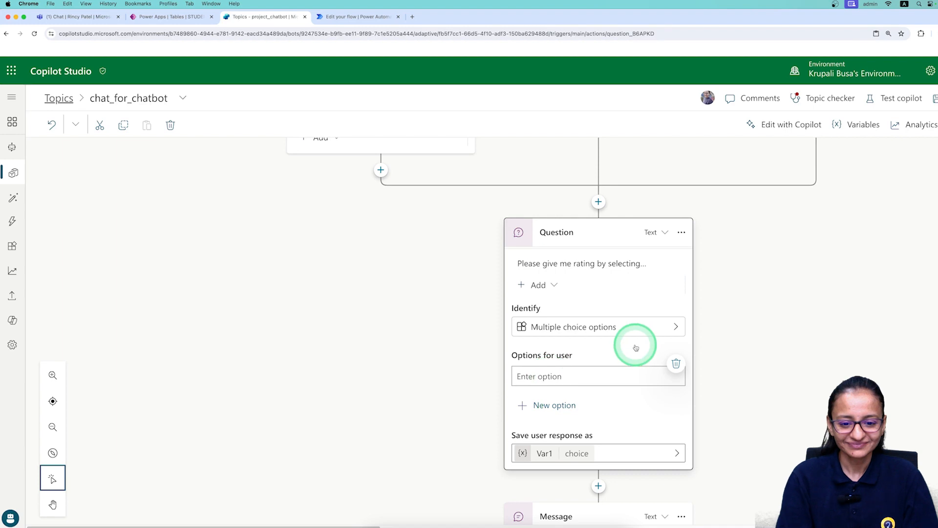
text(1 star)
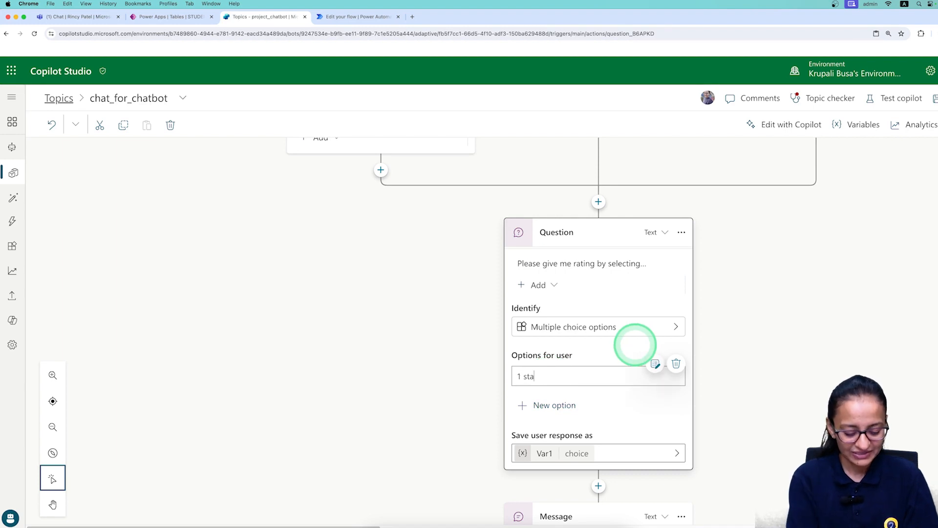
click(525, 410)
text(2 star)
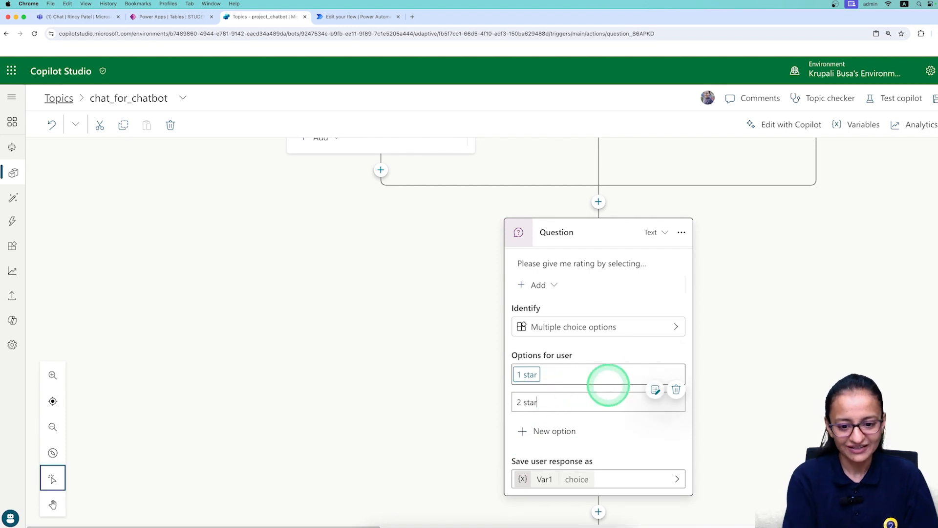
click(590, 422)
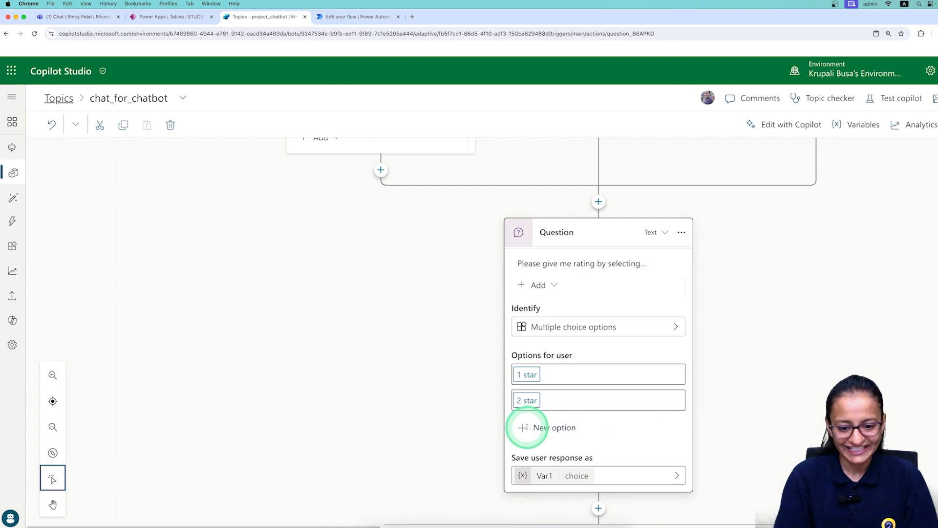
Add '3 star' and '4 star' choices, discarding the unfinished '5 star' entry.
click(527, 428)
text(3 star)
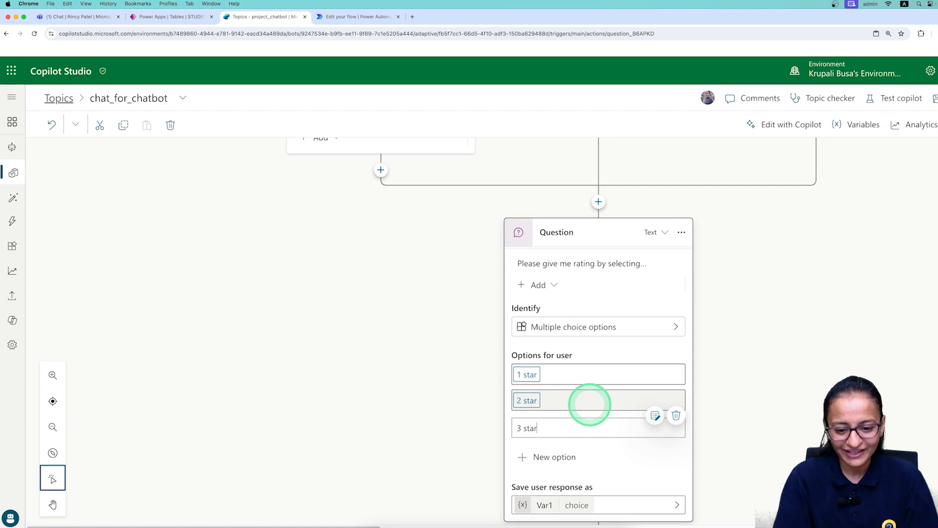
scroll(589, 404, down, 3)
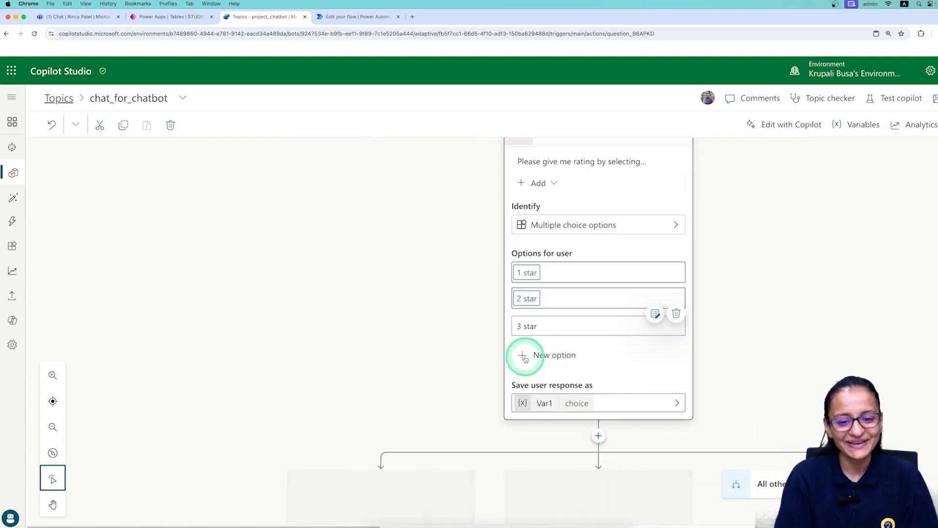
click(523, 357)
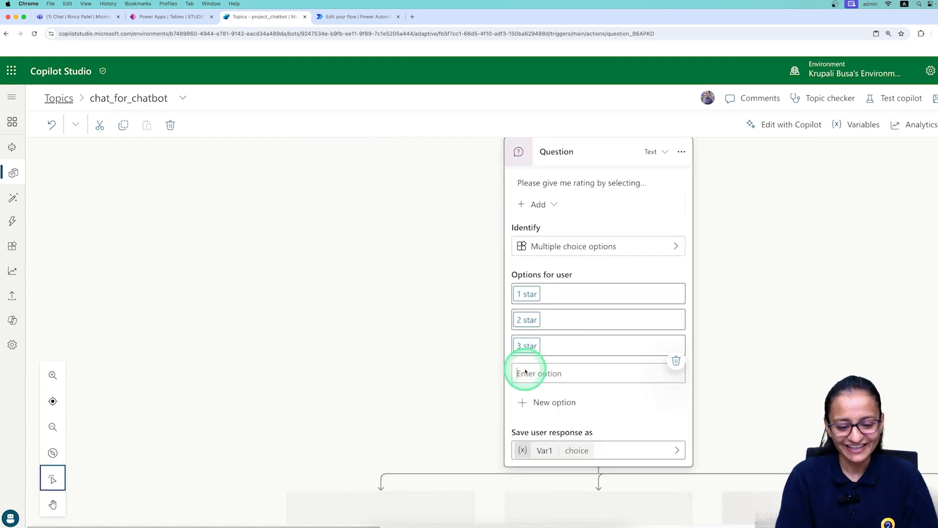
text(4 star)
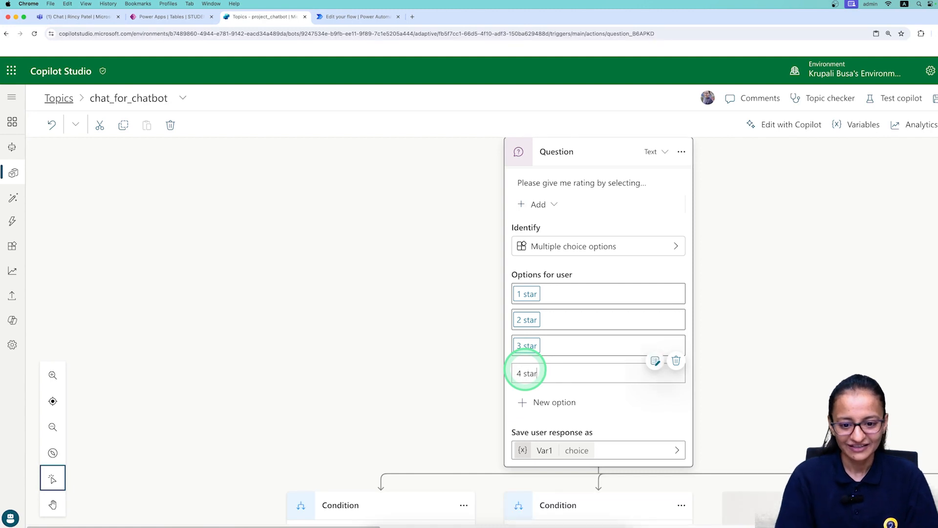
click(520, 402)
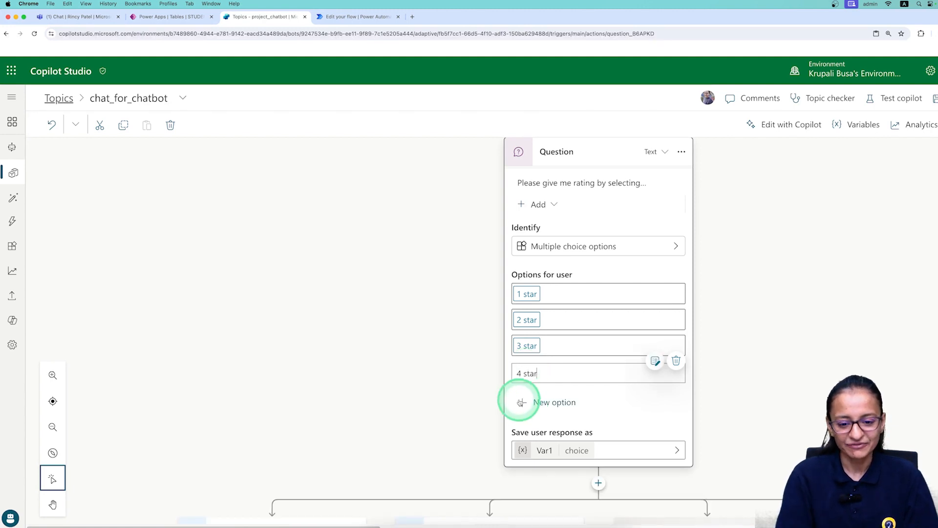
click(520, 401)
text(5 star)
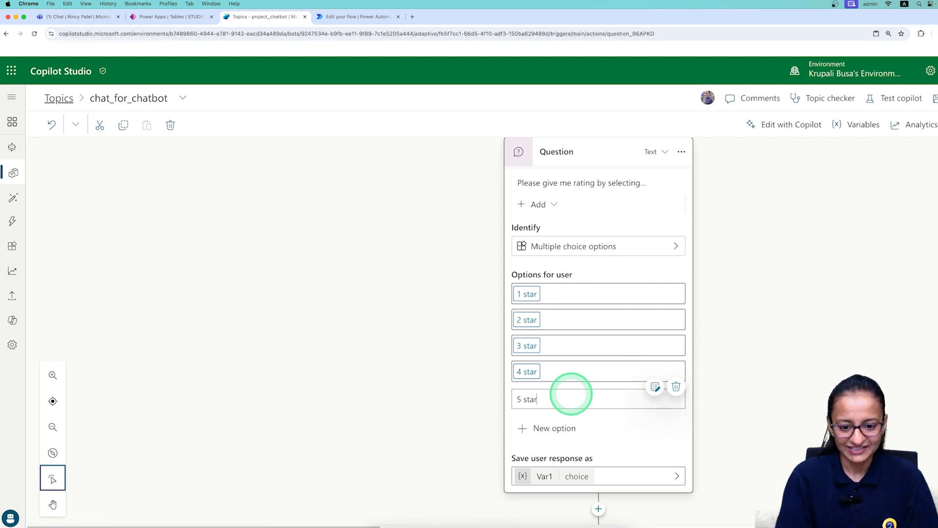
key(Return)
scroll(571, 424, down, 1)
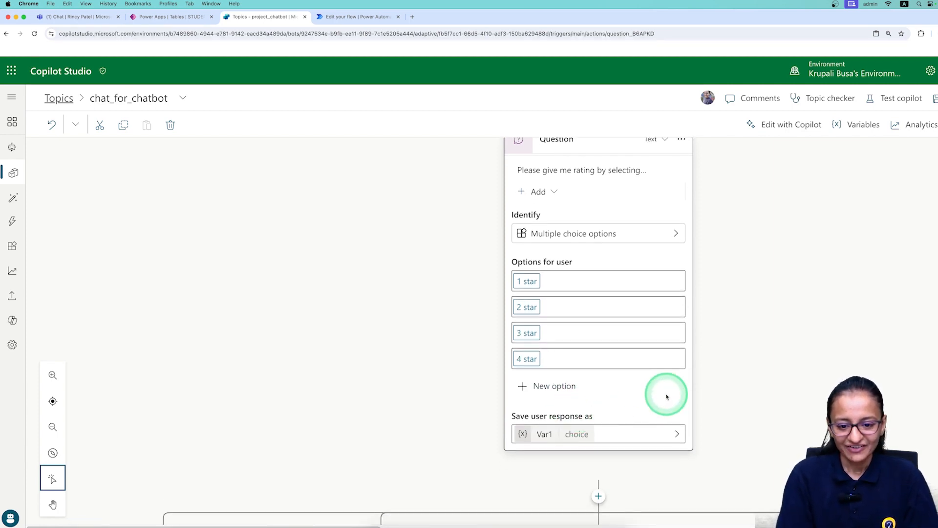
Rename the rating answer variable from Var1 to var_star in its properties.
click(546, 433)
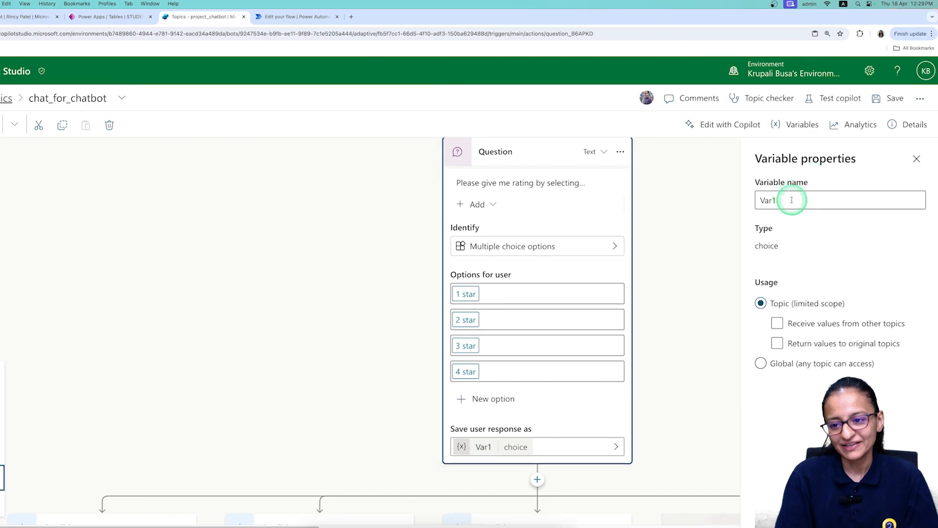
click(791, 200)
key(BackSpace)
text(var star)
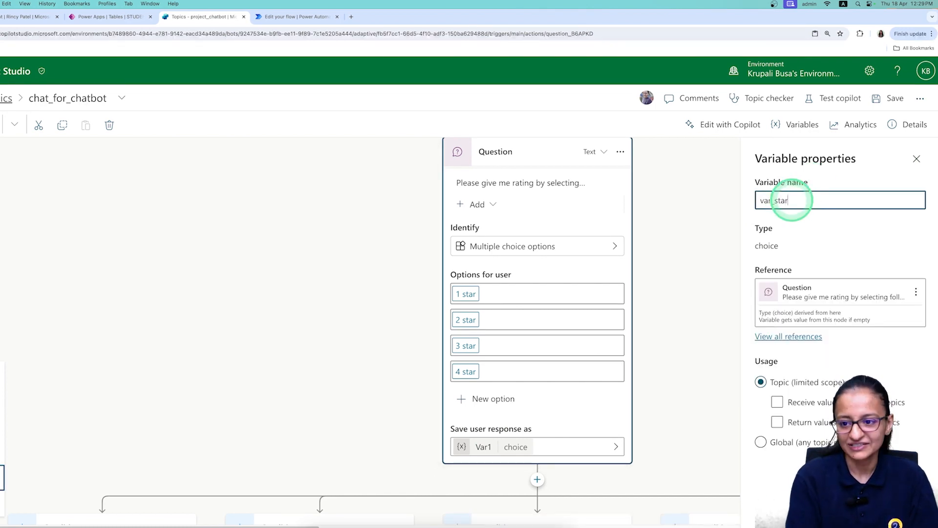
key(Return)
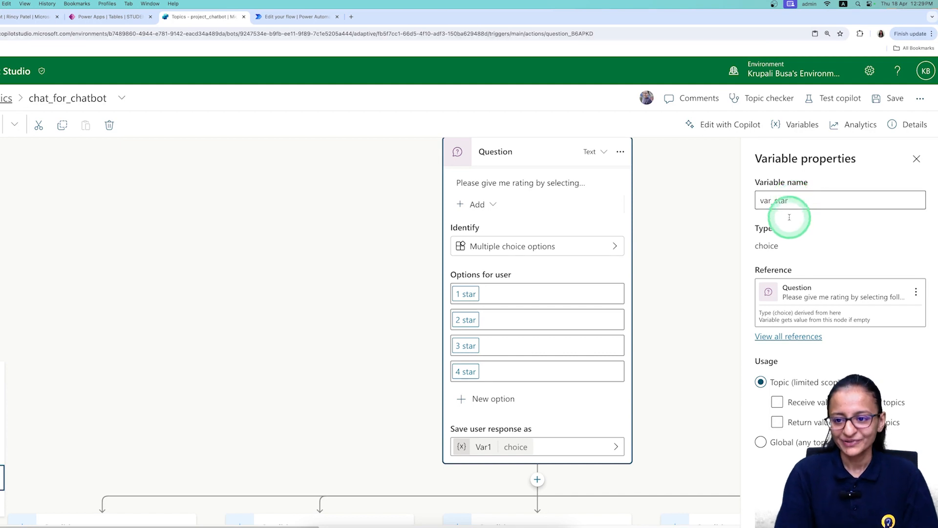
scroll(611, 371, down, 3)
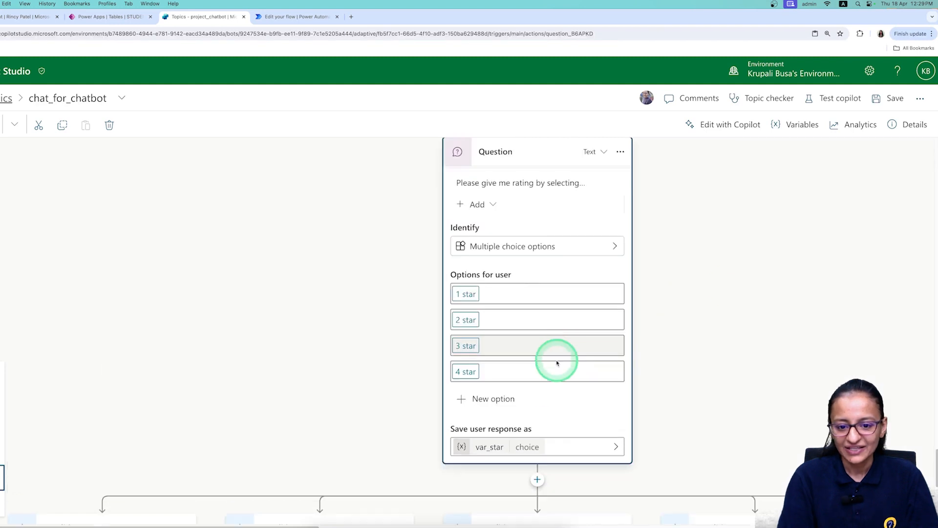
scroll(554, 431, down, 5)
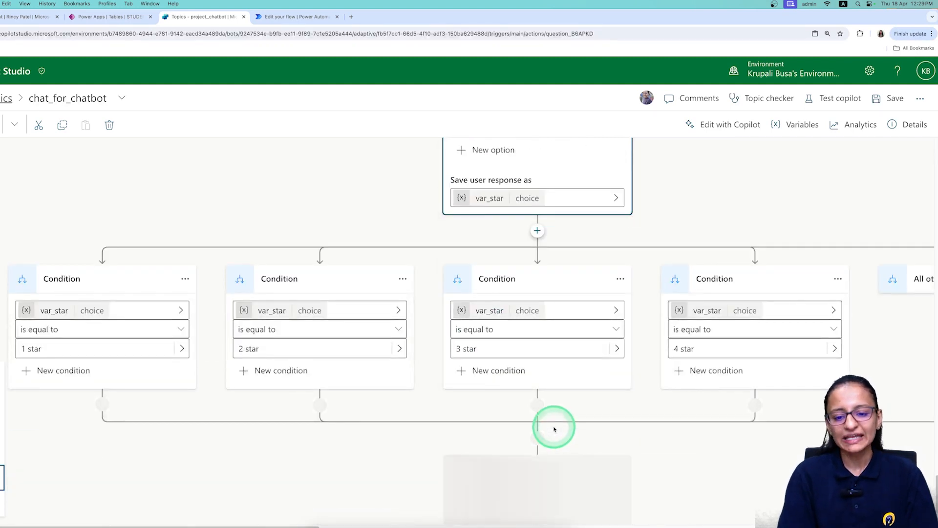
click(494, 526)
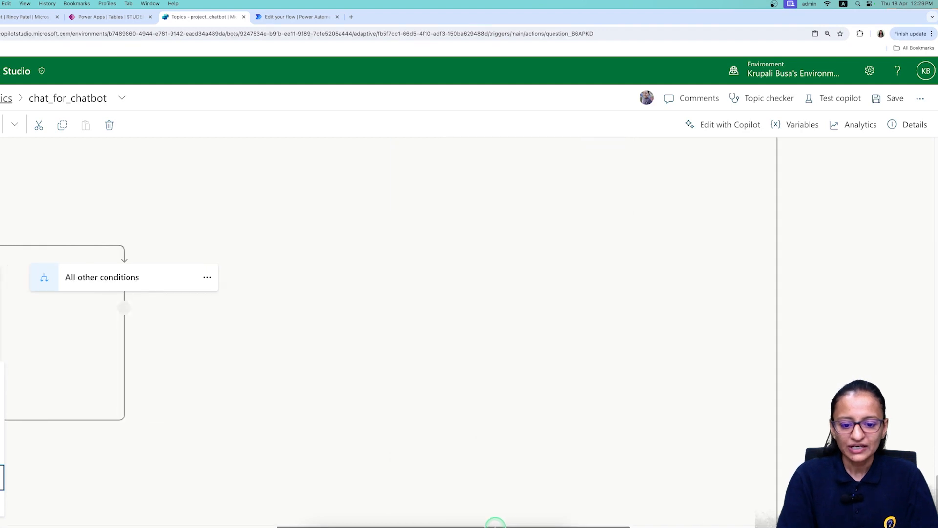
drag(402, 521, 87, 523)
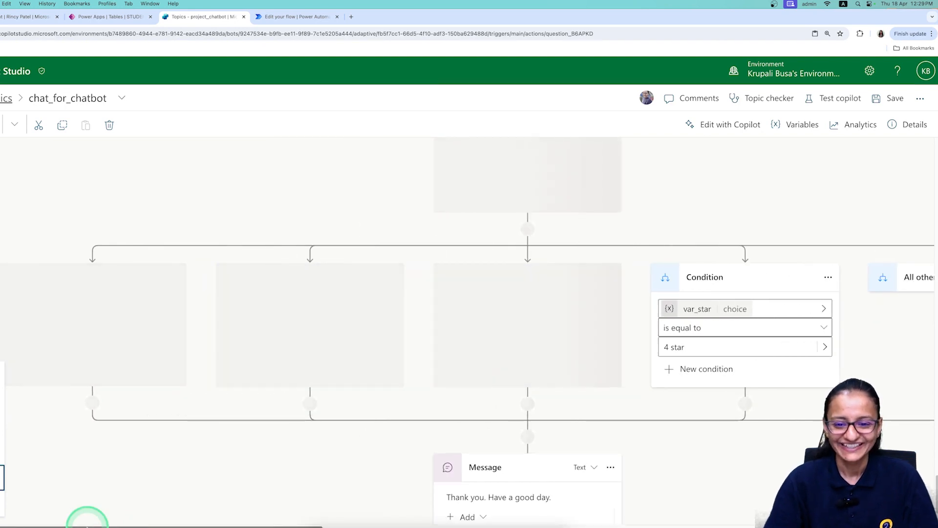
scroll(87, 519, up, 5)
scroll(303, 469, down, 5)
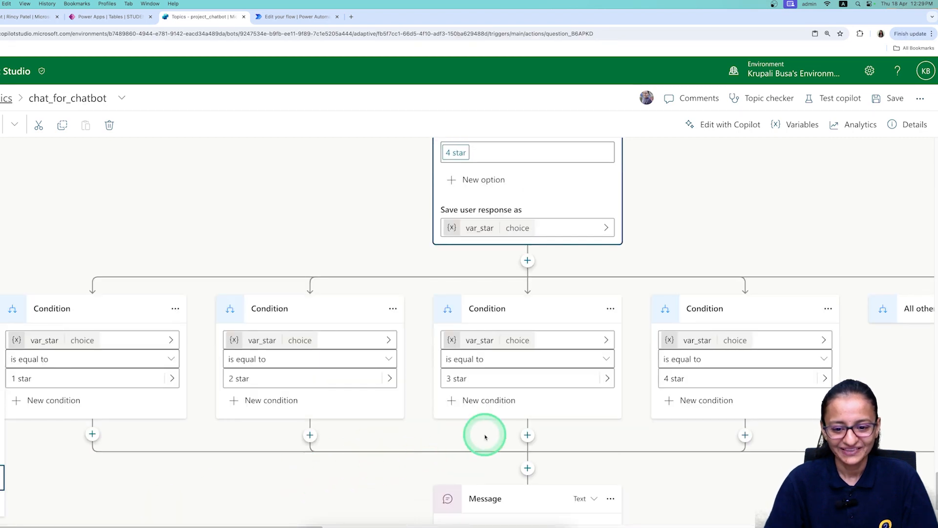
scroll(483, 435, down, 2)
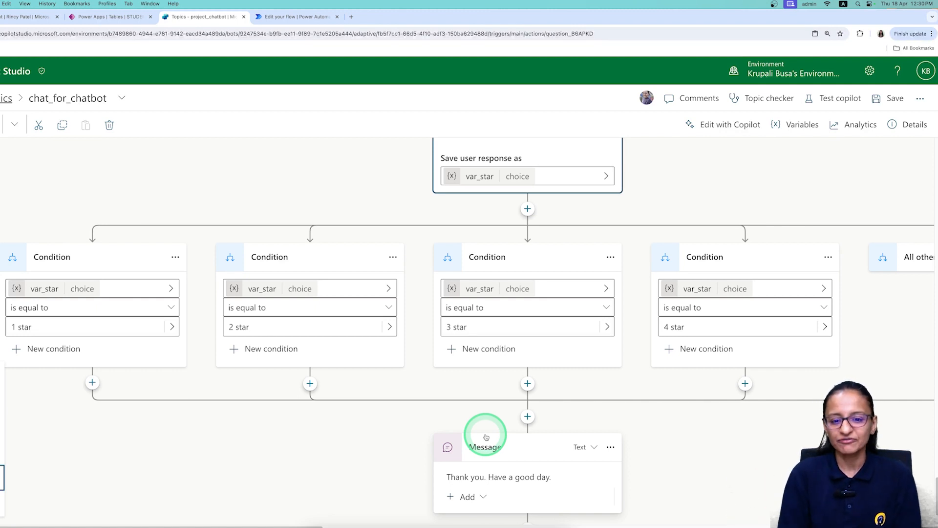
scroll(665, 323, up, 4)
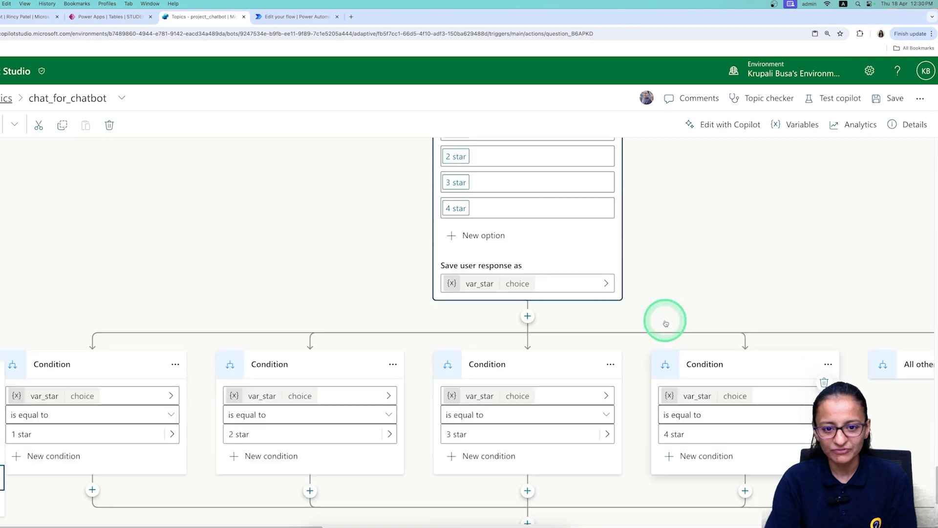
Append a new option to the rating question and fill it with '5 star'.
click(453, 238)
click(477, 329)
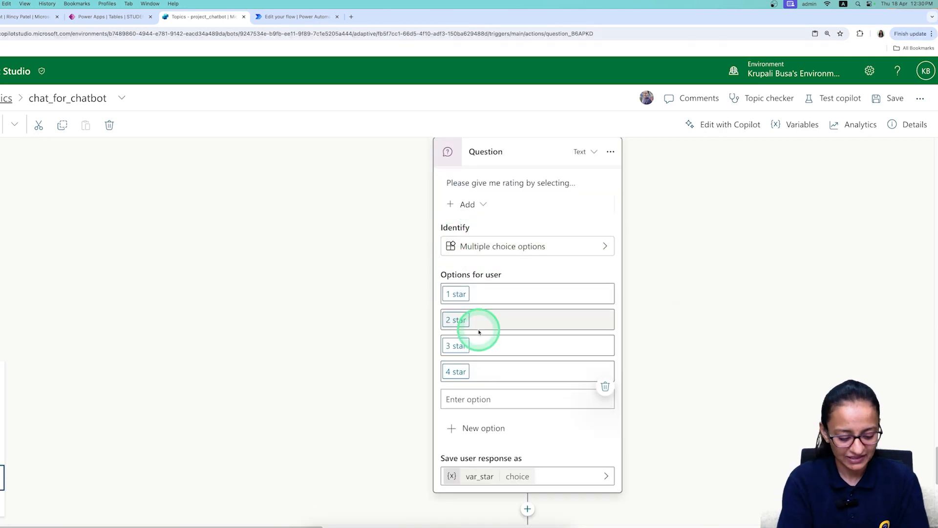
text(5 star)
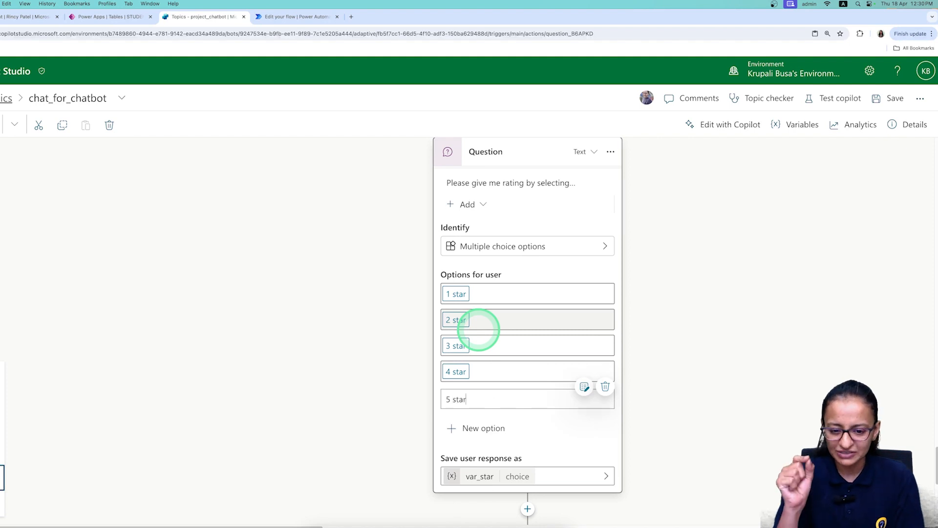
key(Return)
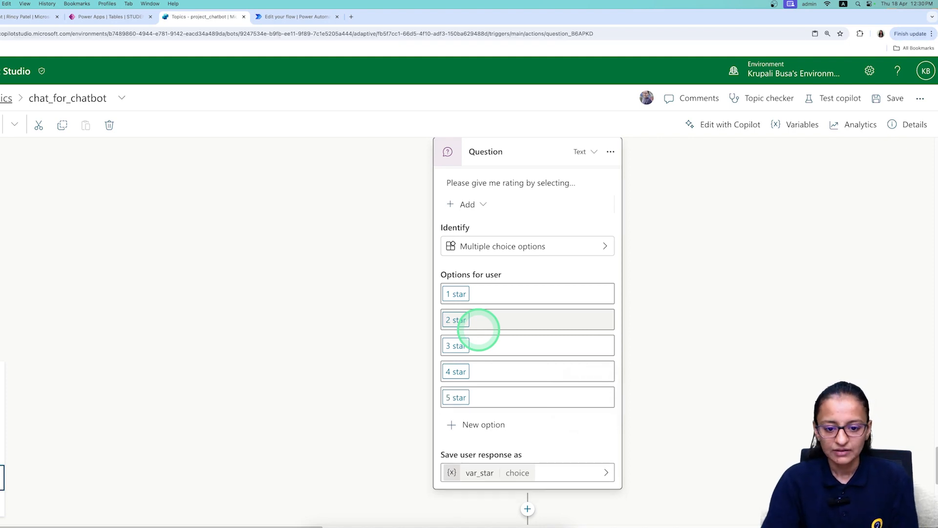
scroll(533, 438, down, 1)
scroll(532, 438, down, 2)
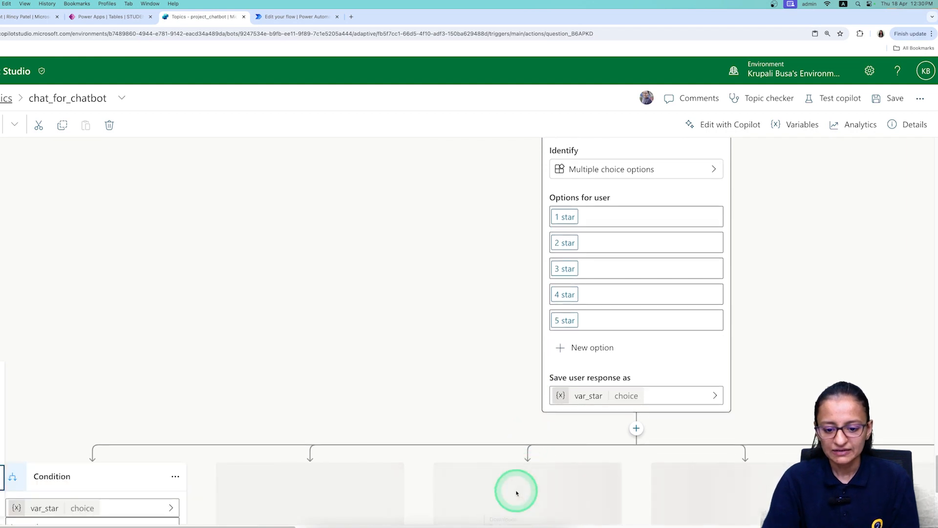
scroll(508, 517, down, 2)
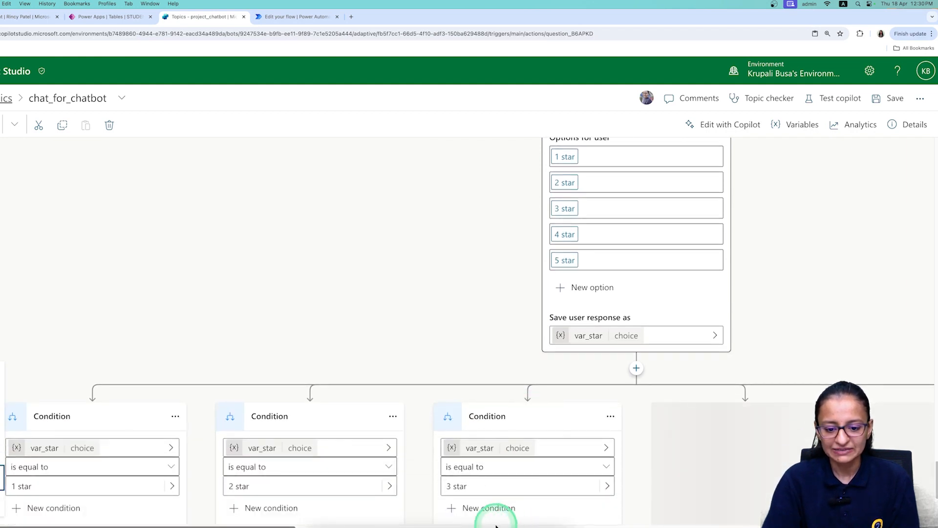
Check the new 5 star condition branch, then switch to the Power Apps STUDENT_TBL table.
click(490, 526)
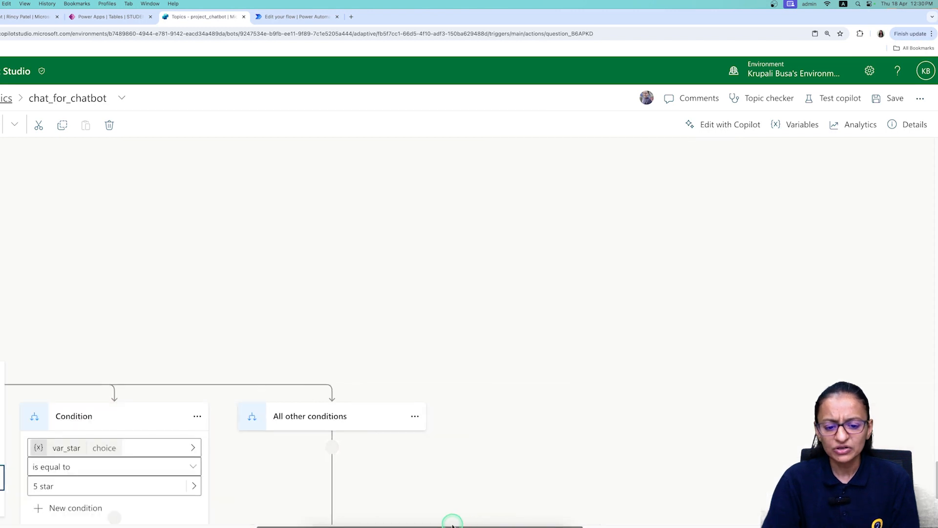
drag(310, 526, 136, 502)
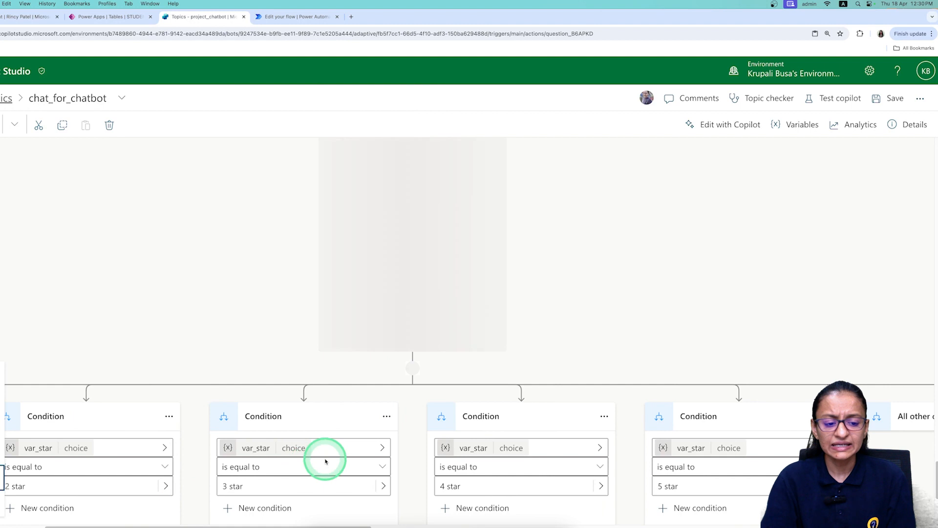
scroll(326, 461, down, 1)
scroll(326, 462, down, 5)
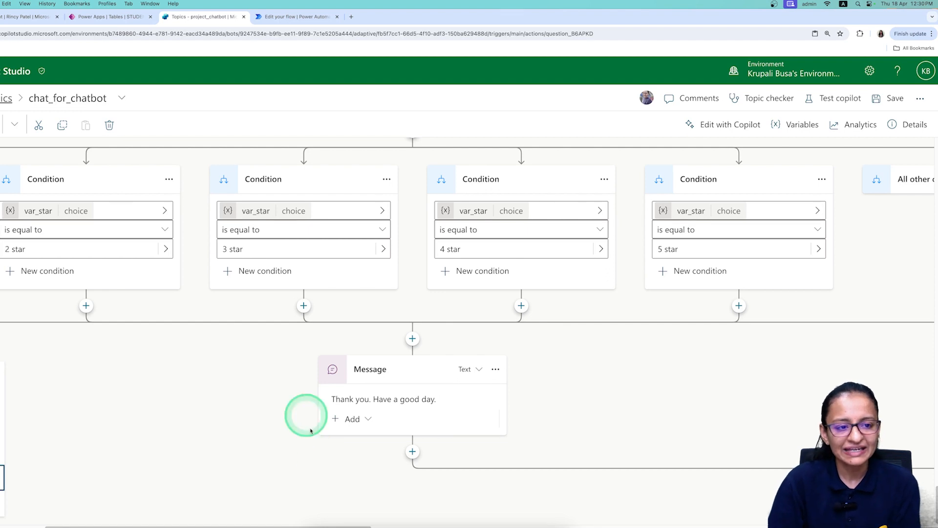
click(103, 16)
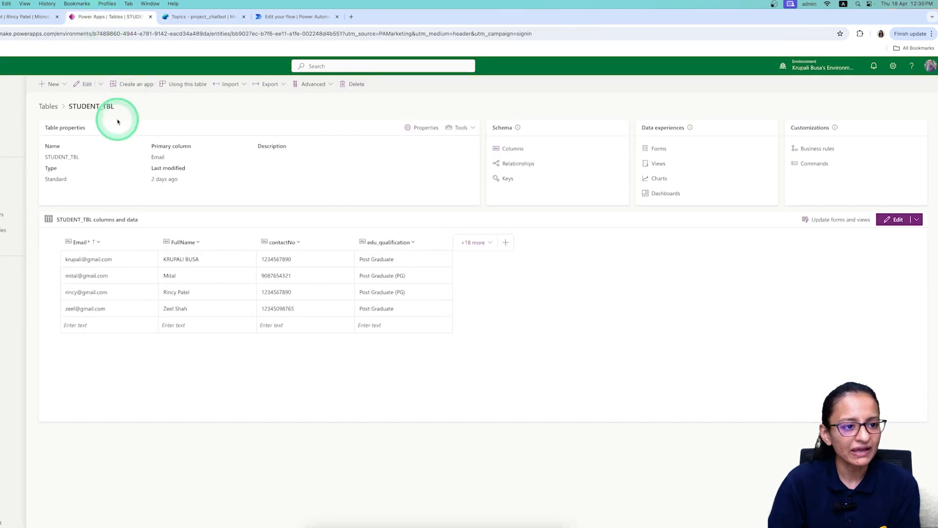
Filter the Power Apps table list to custom tables and open Feedback_TBL.
click(47, 106)
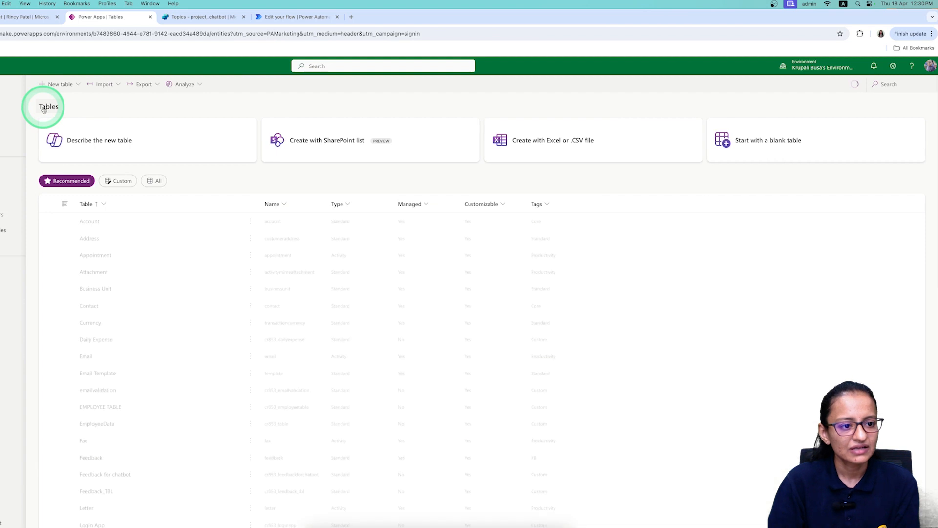
click(128, 184)
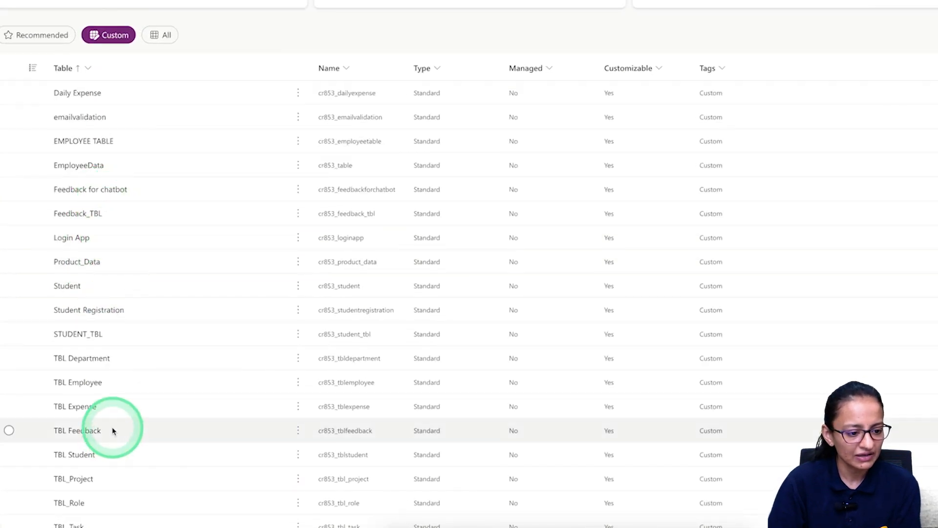
scroll(115, 437, down, 1)
scroll(113, 431, down, 1)
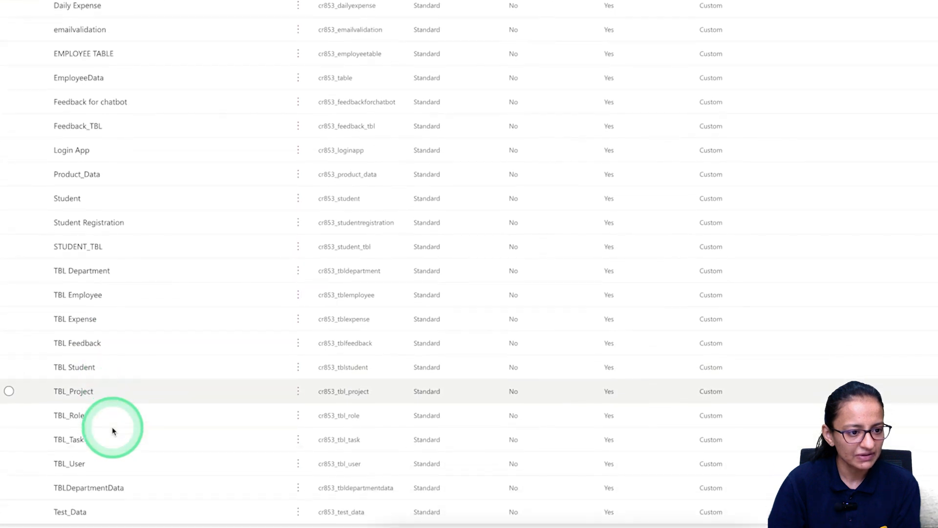
click(78, 127)
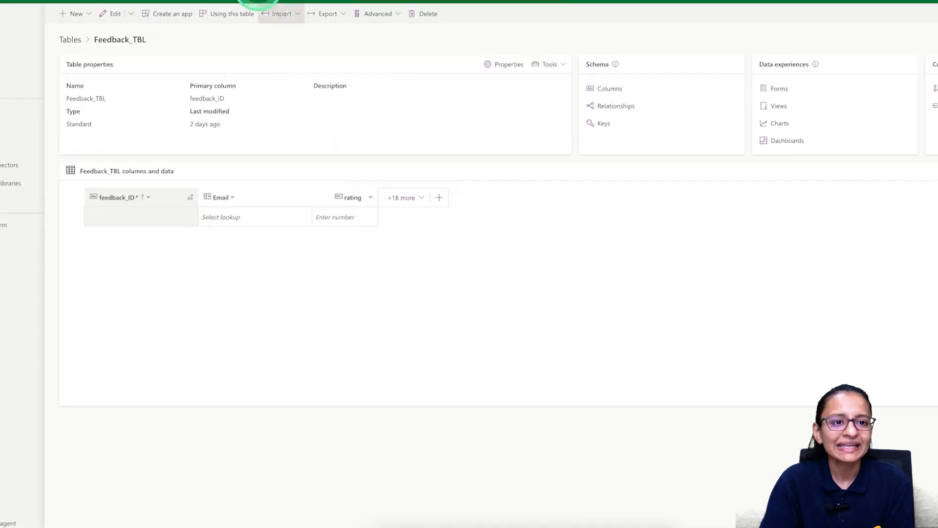
Close the Power Automate flow editor and return to chat_for_chatbot's star-rating branches.
click(329, 16)
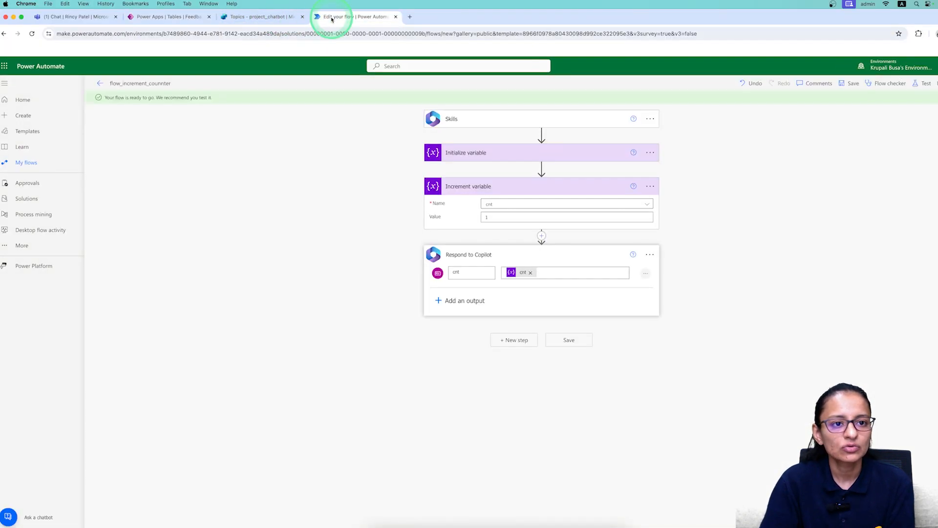
click(284, 18)
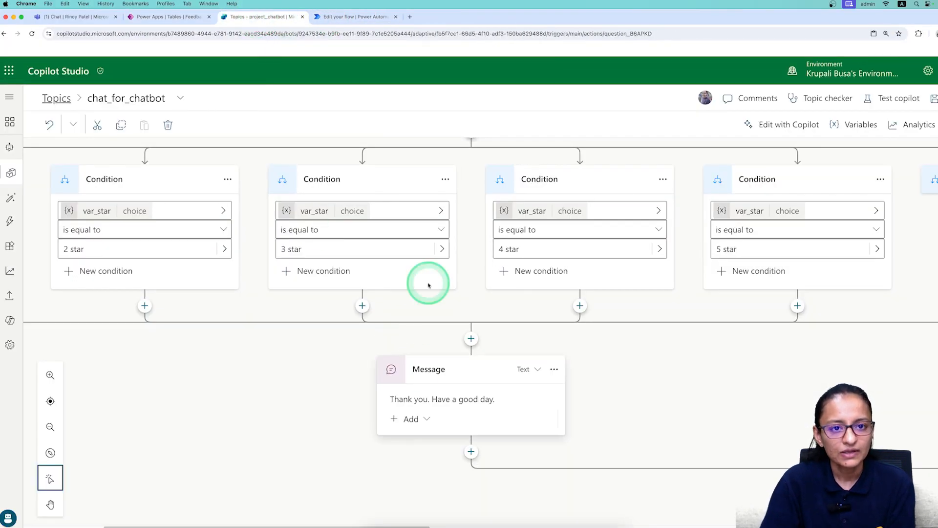
click(352, 18)
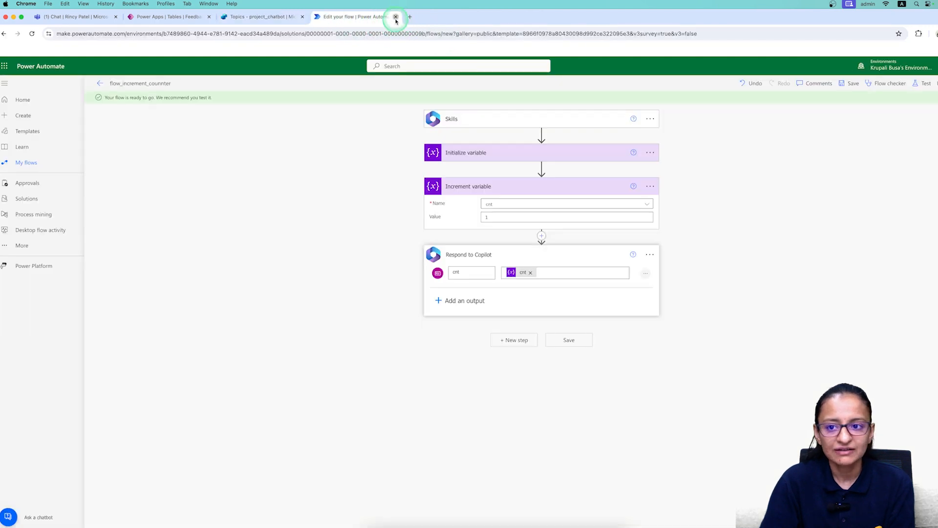
click(396, 17)
click(346, 247)
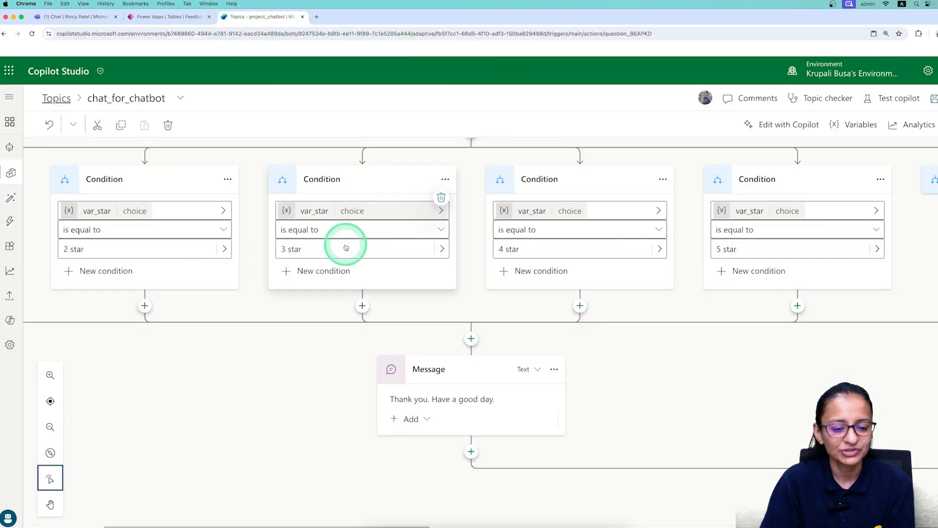
click(372, 261)
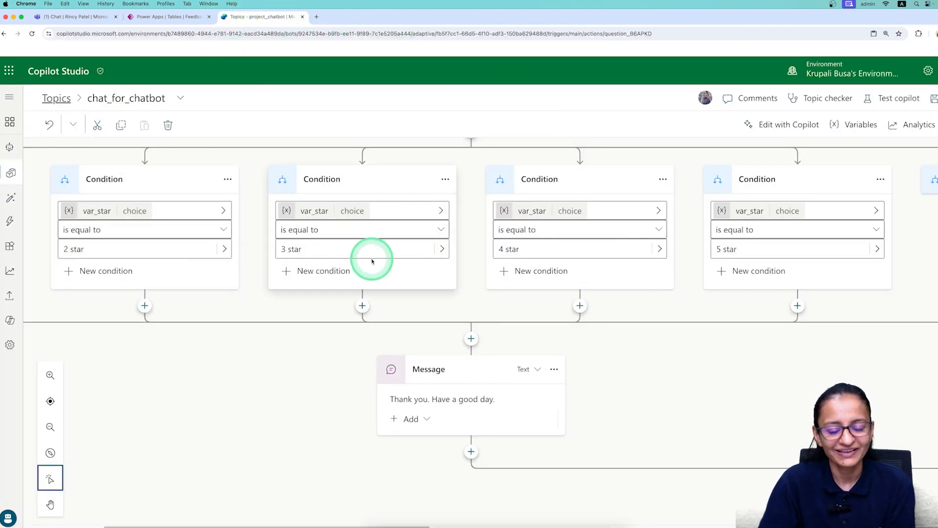
click(471, 339)
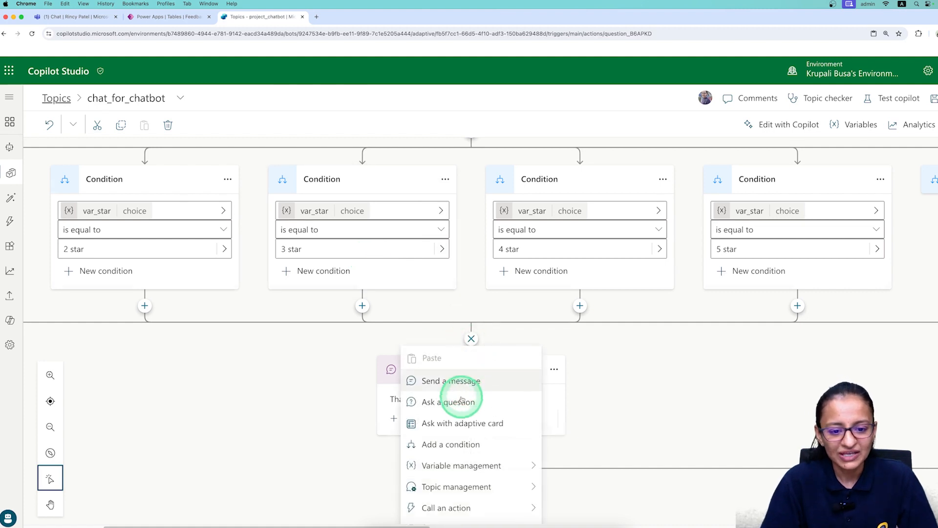
scroll(464, 403, down, 1)
scroll(521, 218, up, 5)
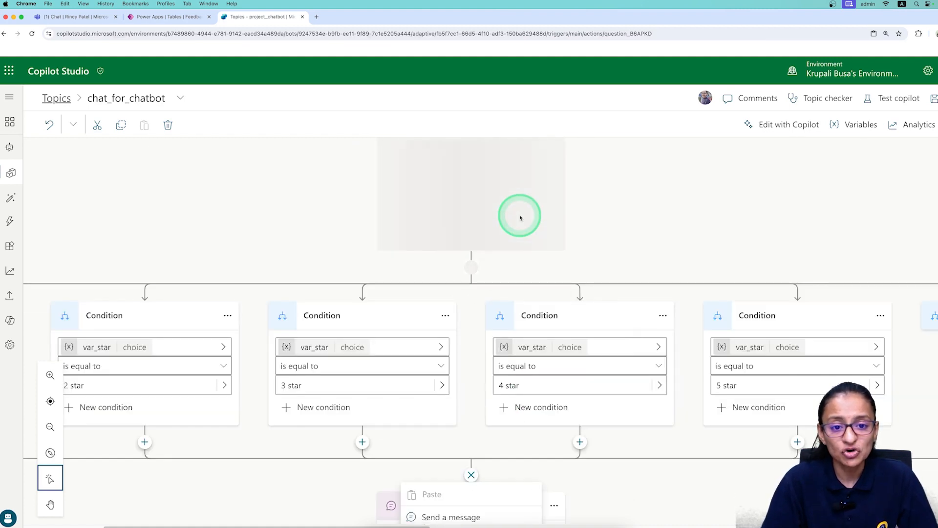
scroll(496, 357, up, 8)
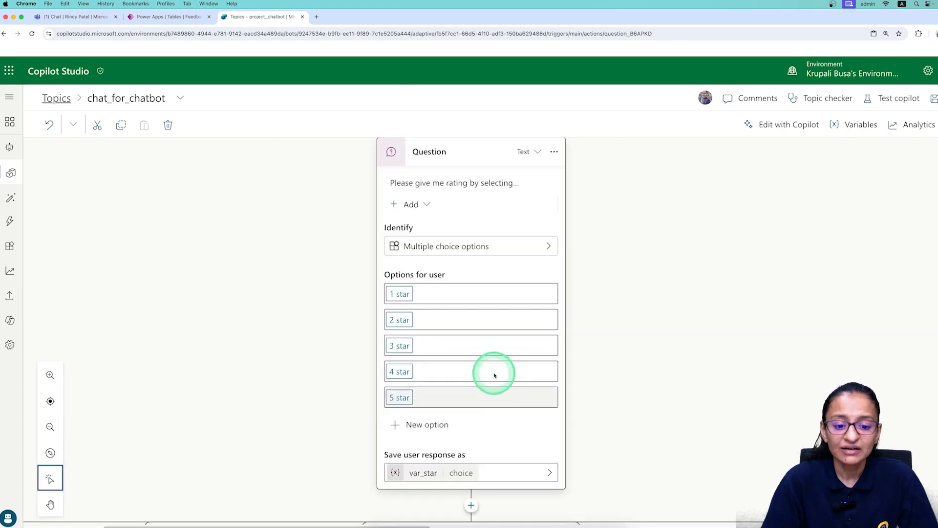
scroll(495, 372, down, 10)
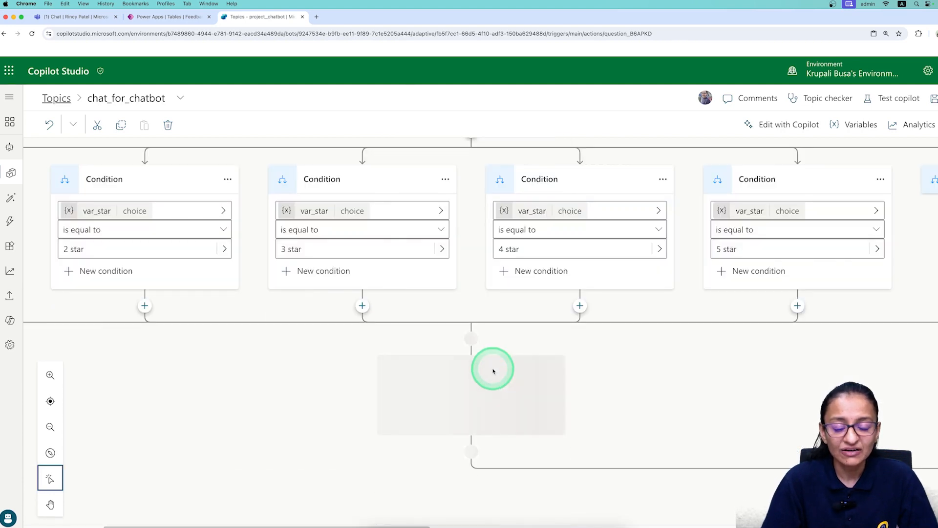
scroll(484, 360, up, 1)
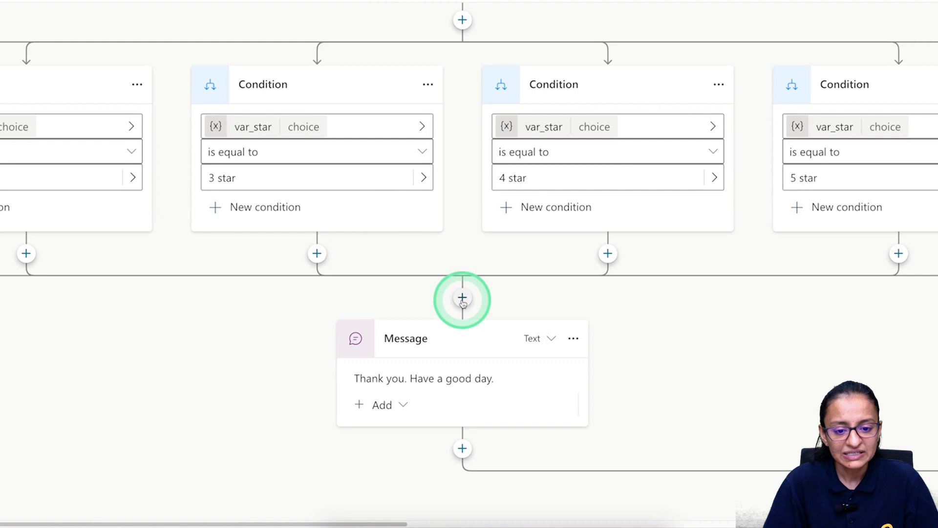
Insert a Set a variable value node where the star-rating branches rejoin.
click(462, 298)
scroll(462, 371, down, 1)
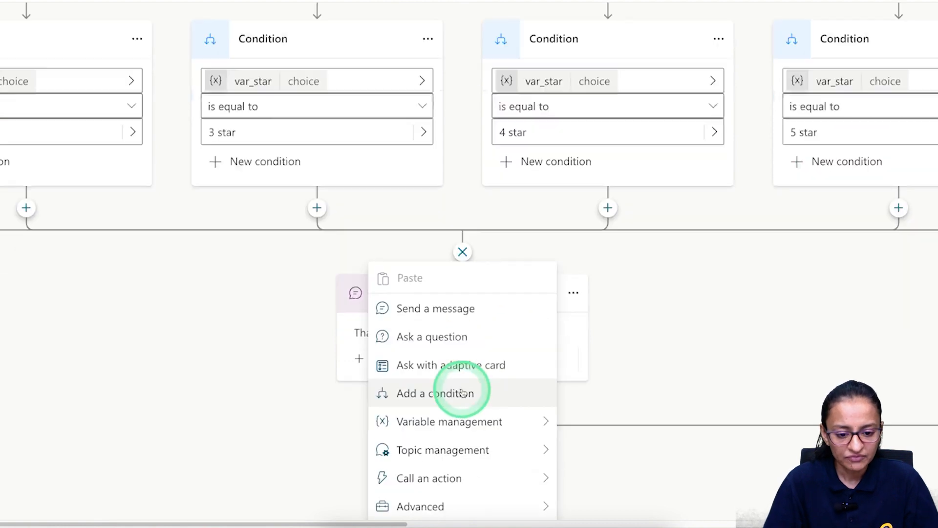
mouse_move(537, 421)
click(607, 424)
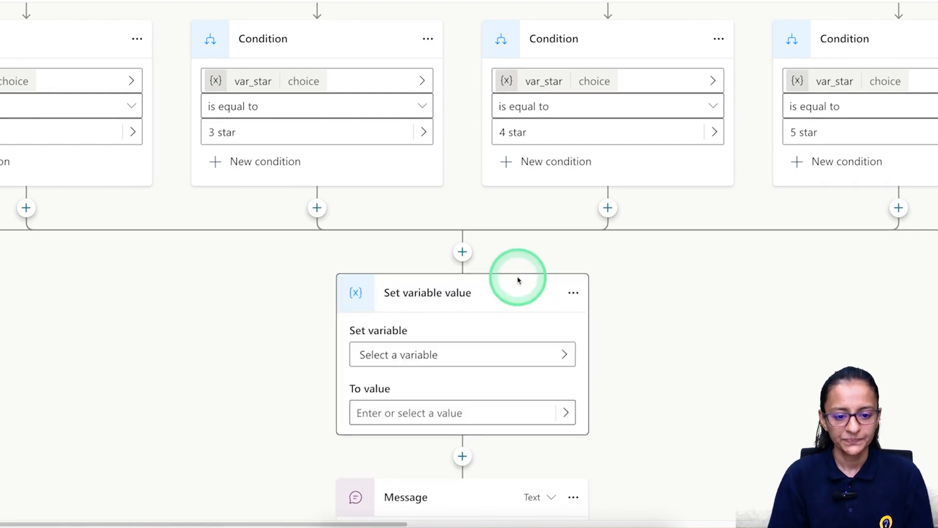
Create a new variable for that node and rename it var_star_str.
click(393, 356)
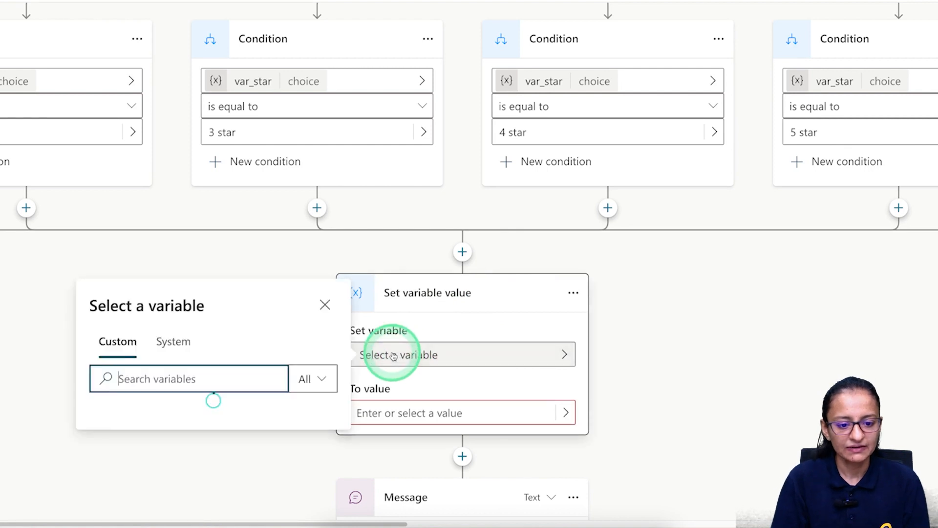
click(112, 132)
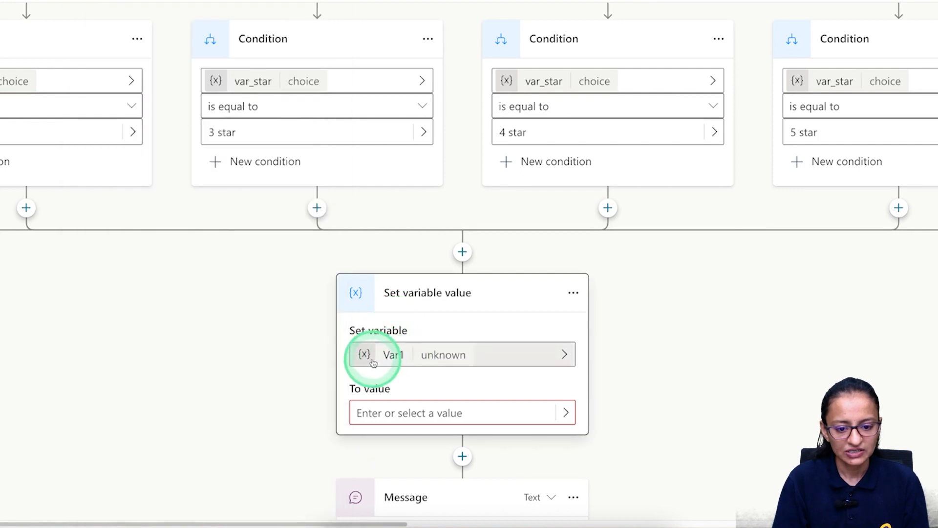
click(392, 358)
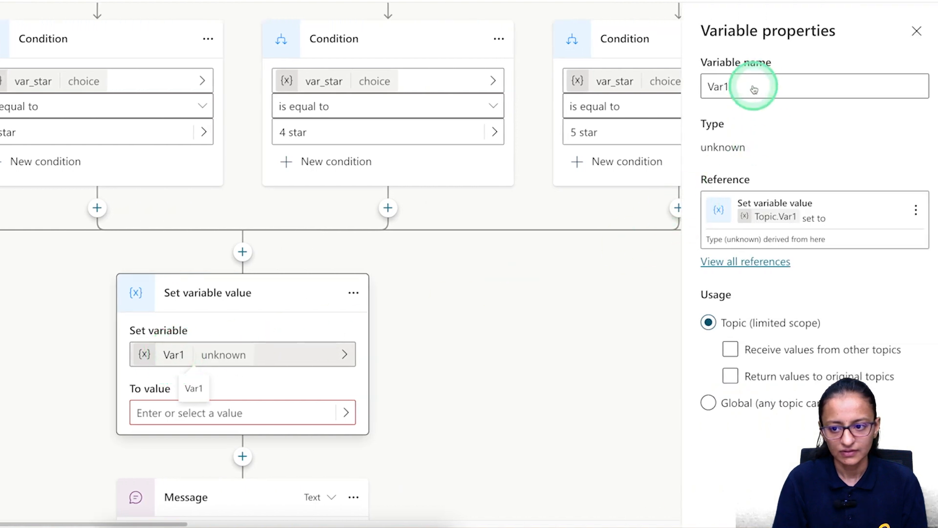
click(722, 87)
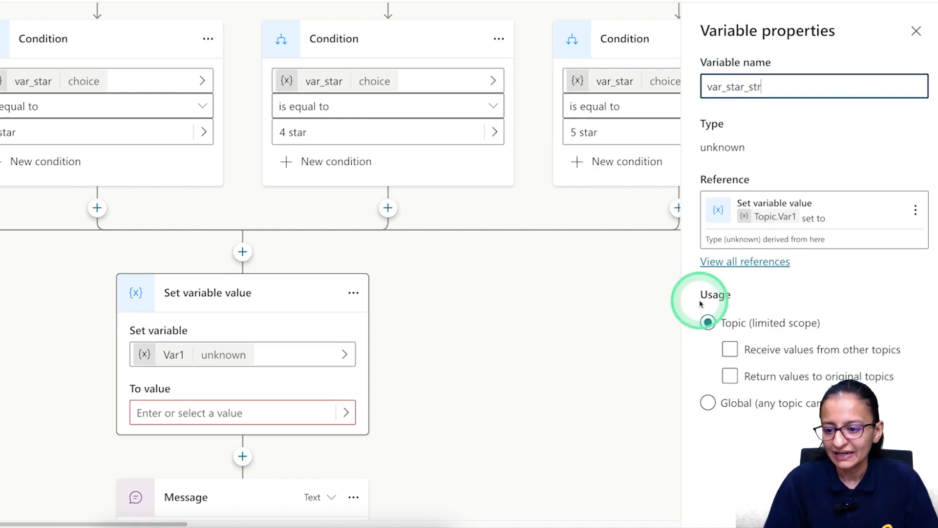
click(751, 406)
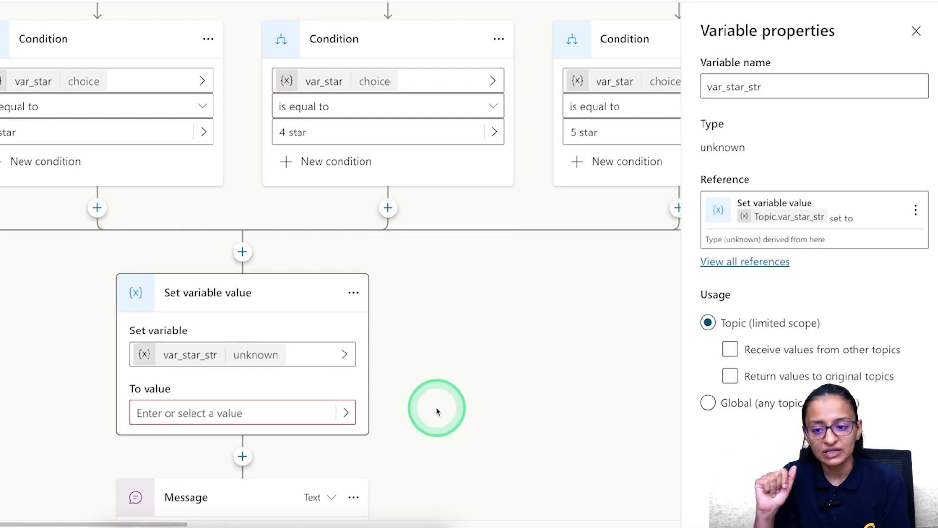
drag(335, 412, 676, 412)
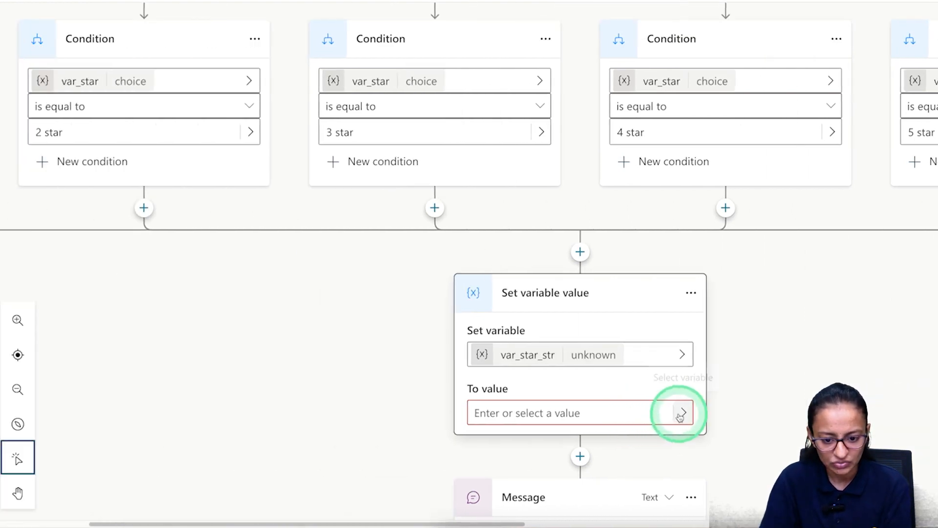
click(680, 413)
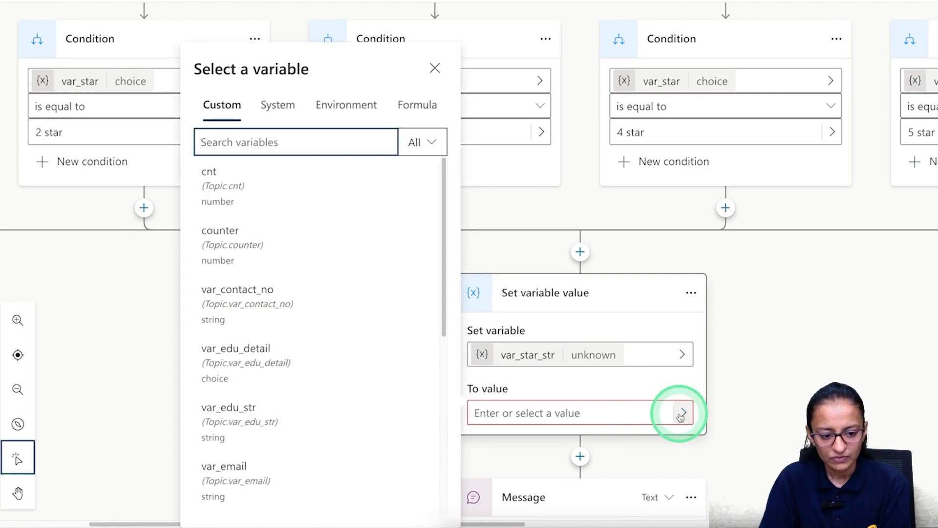
click(415, 108)
click(315, 137)
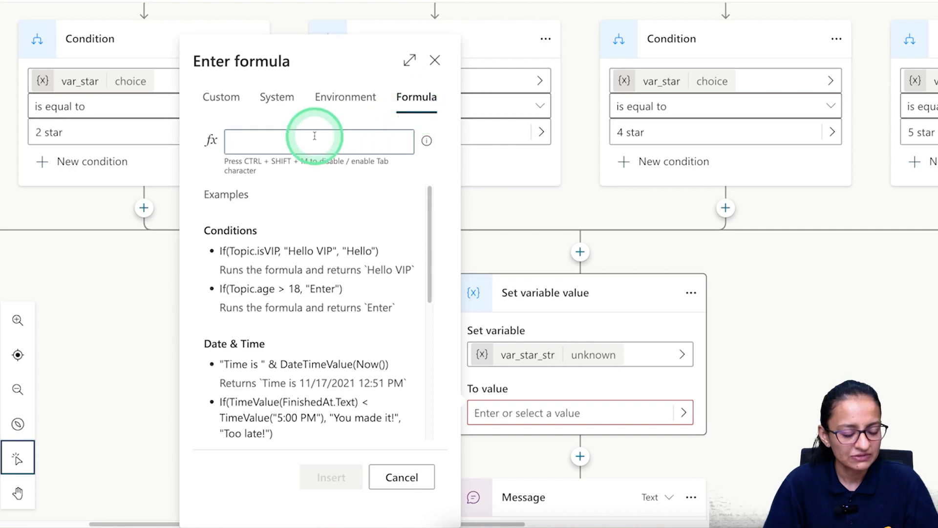
text(text)
key(Tab)
text(()
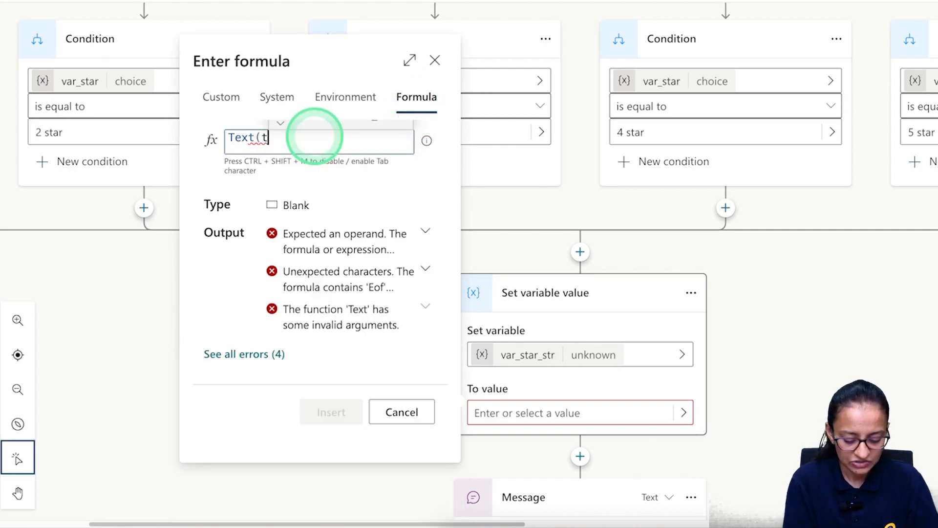
text(topic)
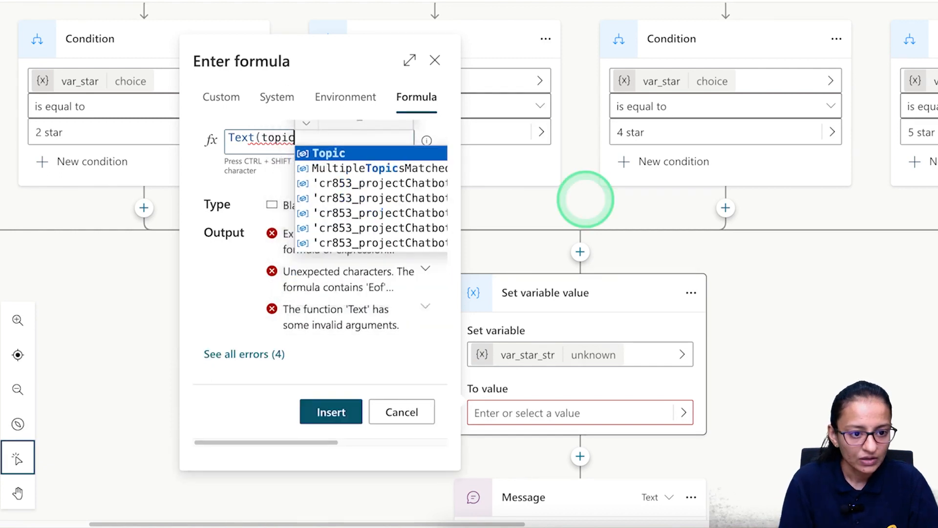
key(Tab)
text(.)
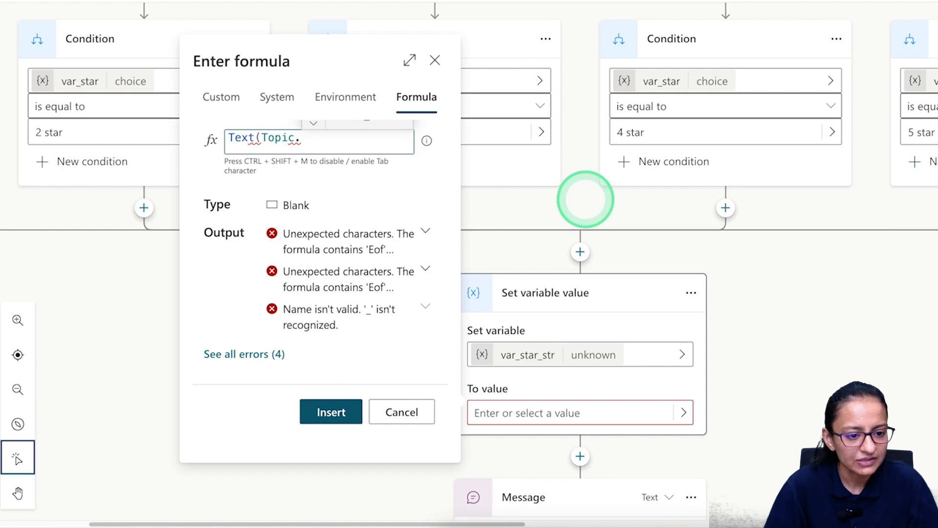
key(BackSpace)
key(BackSpace)
key(BackSpace)
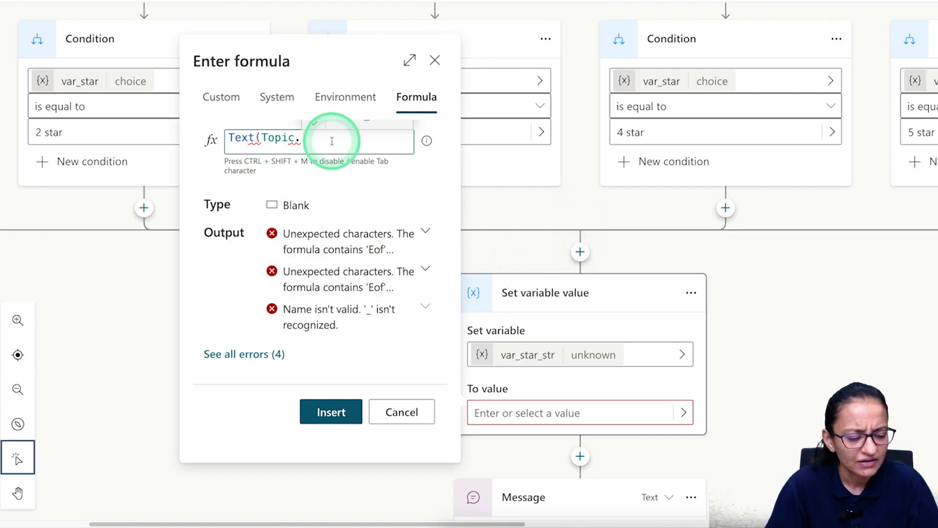
key(BackSpace)
key(BackSpace)
key(BackSpace)
key(BackSpace)
key(BackSpace)
key(BackSpace)
key(BackSpace)
key(BackSpace)
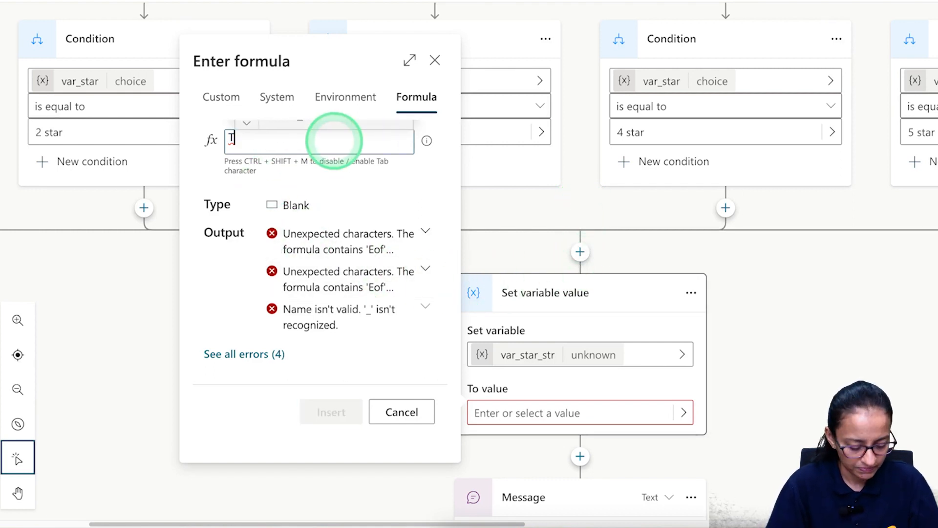
text(topic)
key(Tab)
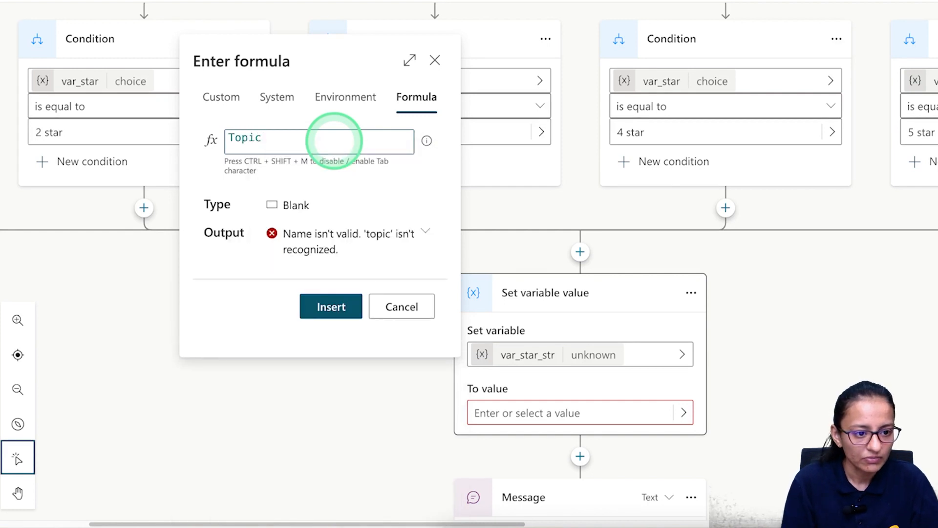
text((te)
key(Down)
key(Tab)
text(.)
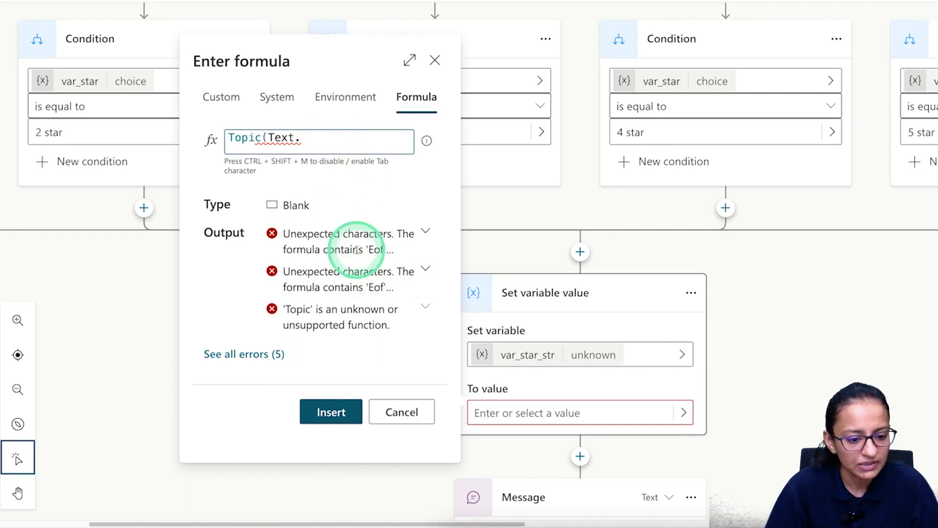
click(384, 411)
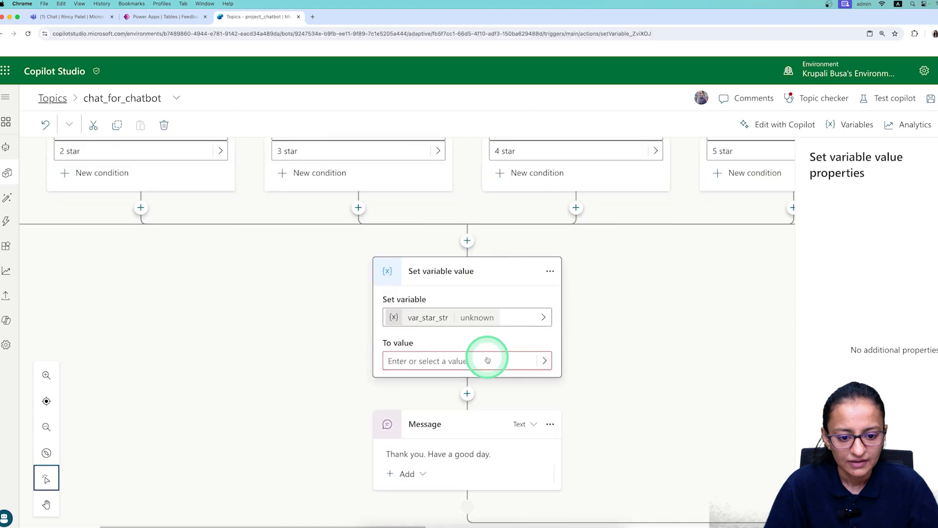
click(487, 360)
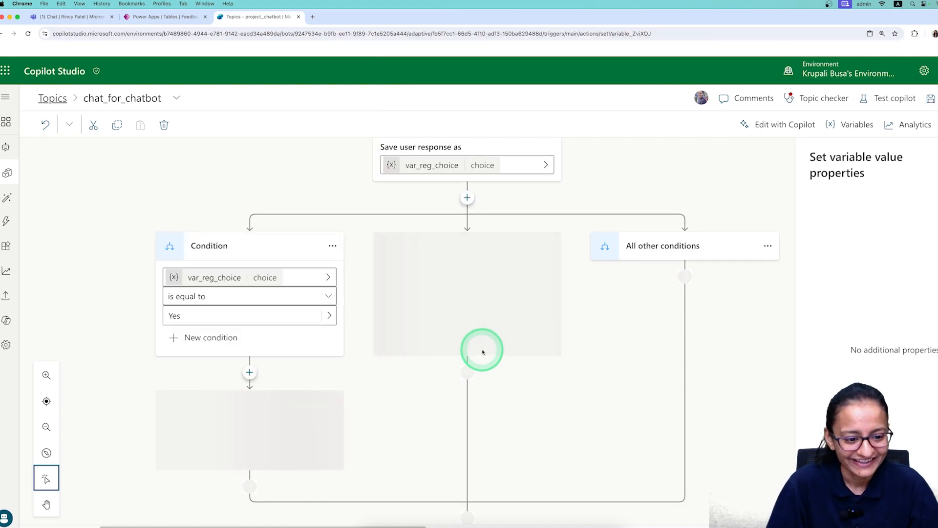
Review var_edu_str's Text(Topic.var_edu_detail) conversion, then switch var_star_str's value to a formula.
scroll(463, 308, up, 2)
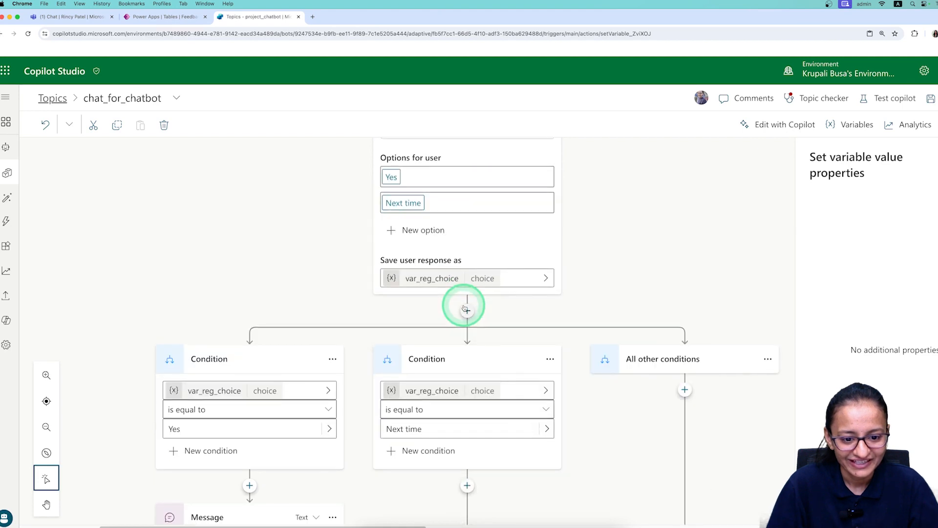
scroll(464, 309, down, 3)
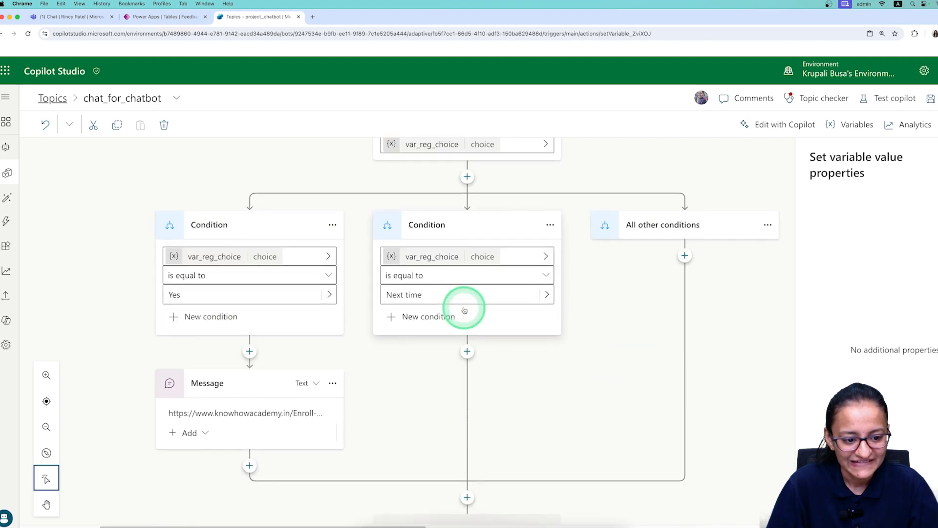
scroll(465, 310, up, 3)
scroll(464, 310, up, 8)
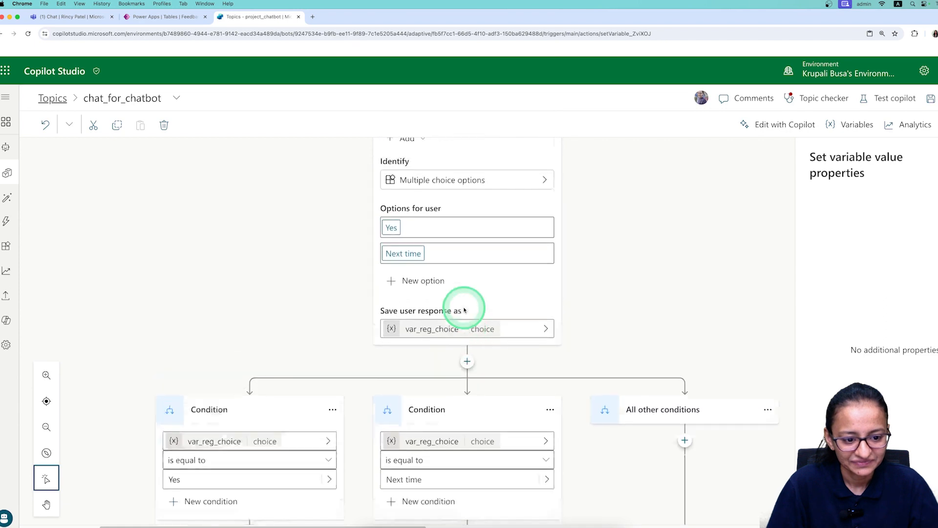
scroll(464, 309, up, 5)
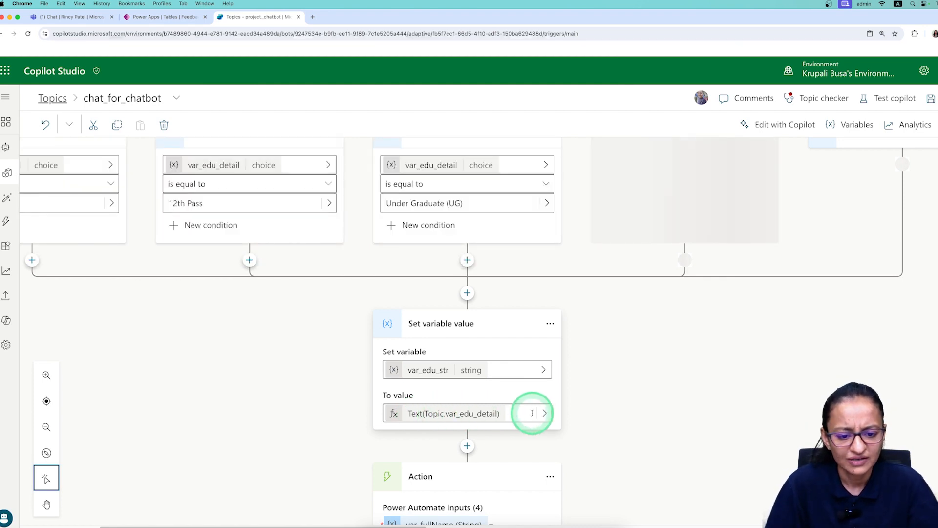
scroll(532, 413, down, 4)
scroll(533, 415, up, 10)
scroll(532, 414, down, 4)
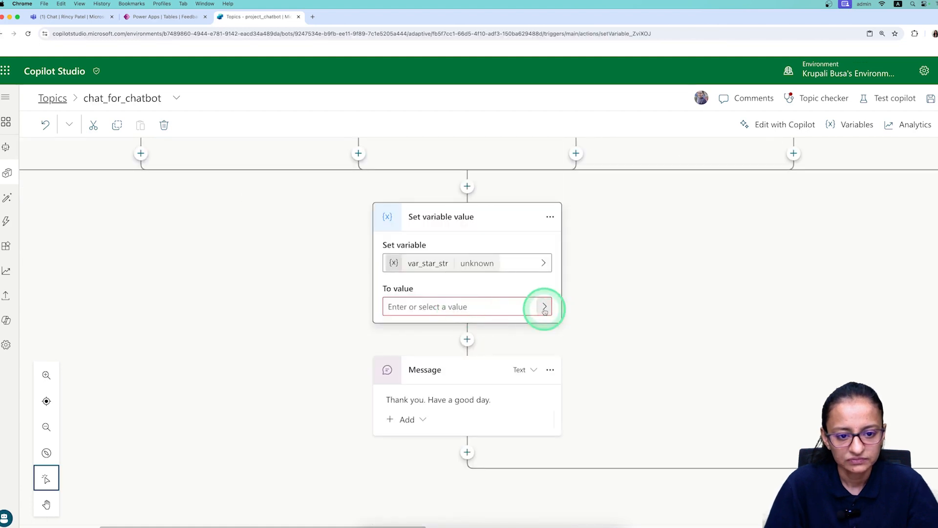
click(544, 307)
click(221, 189)
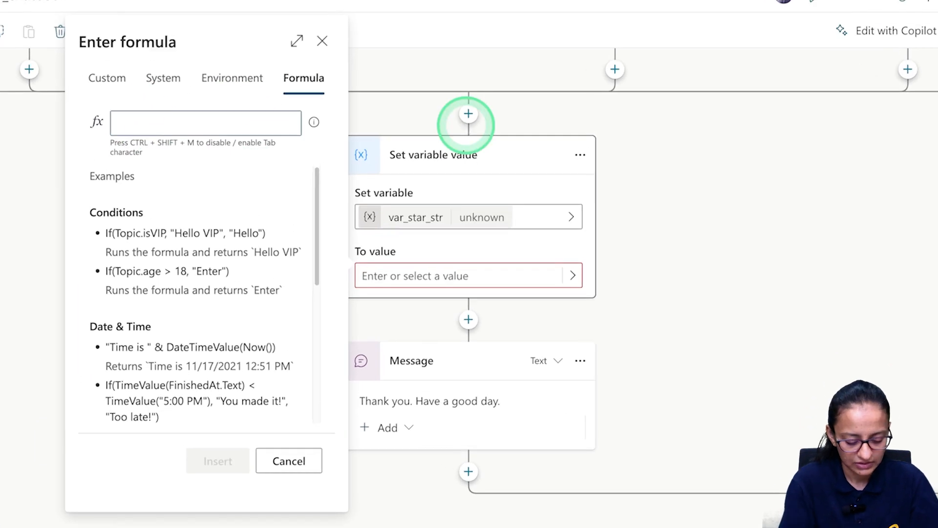
Set var_star_str's value to the formula Text(Topic.var_star), making it a string.
text(Tex)
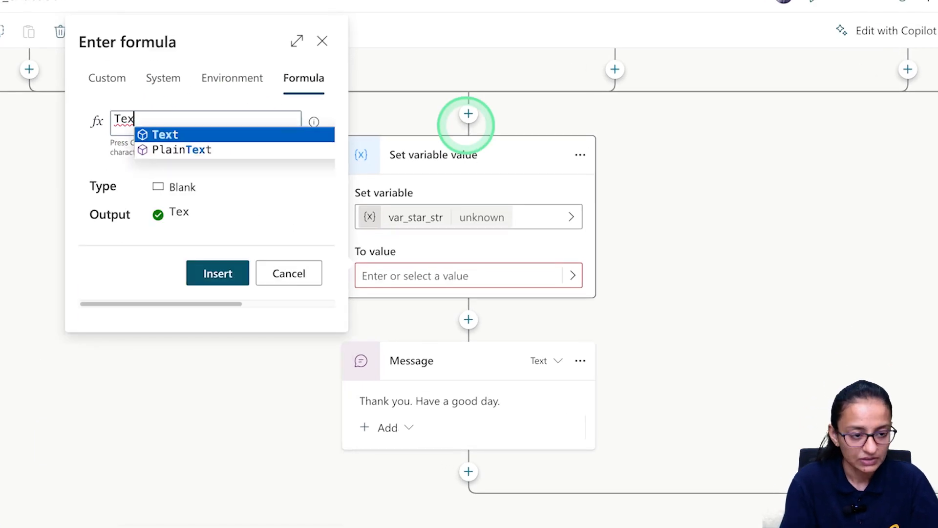
text(t()
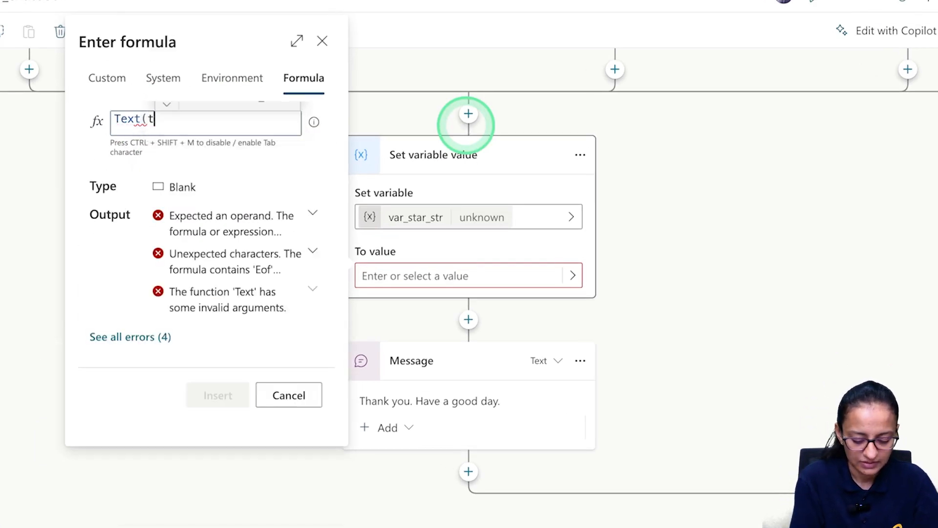
text(to)
key(Down)
key(Down)
key(Tab)
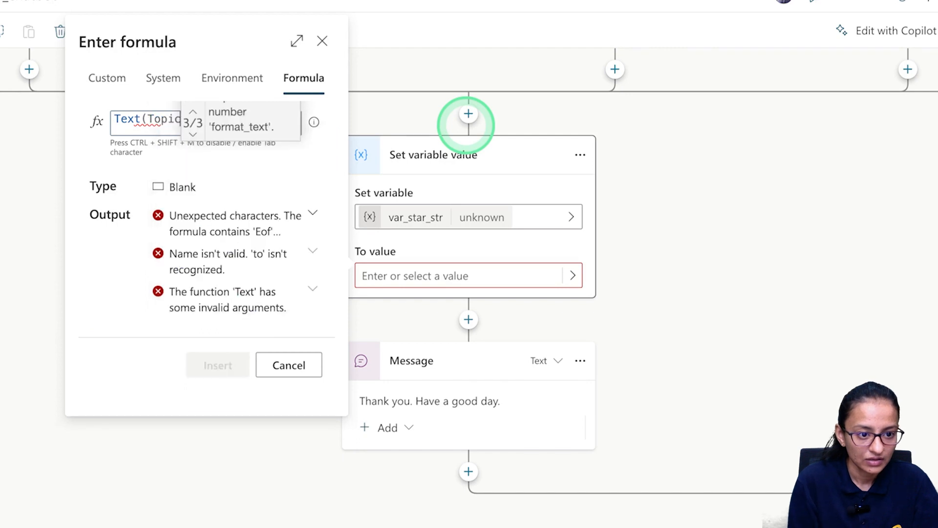
text(.)
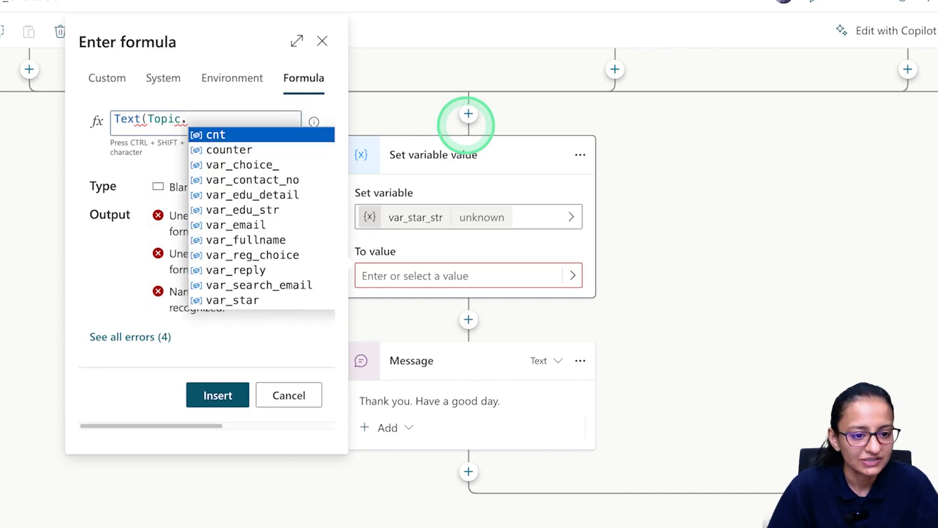
key(Down)
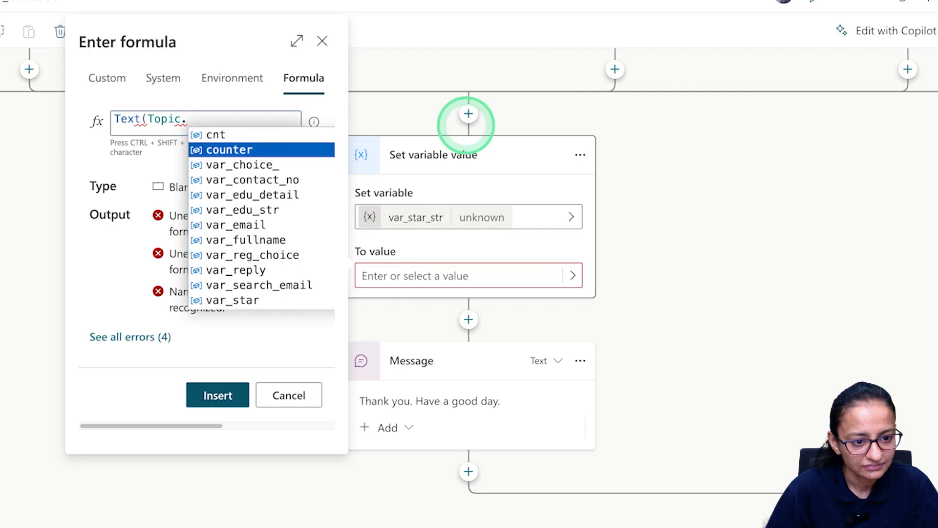
key(Down)
key(Down)
key(Down)
key(Down)
key(Down)
key(Down)
key(Down)
key(Down)
key(Down)
key(Down)
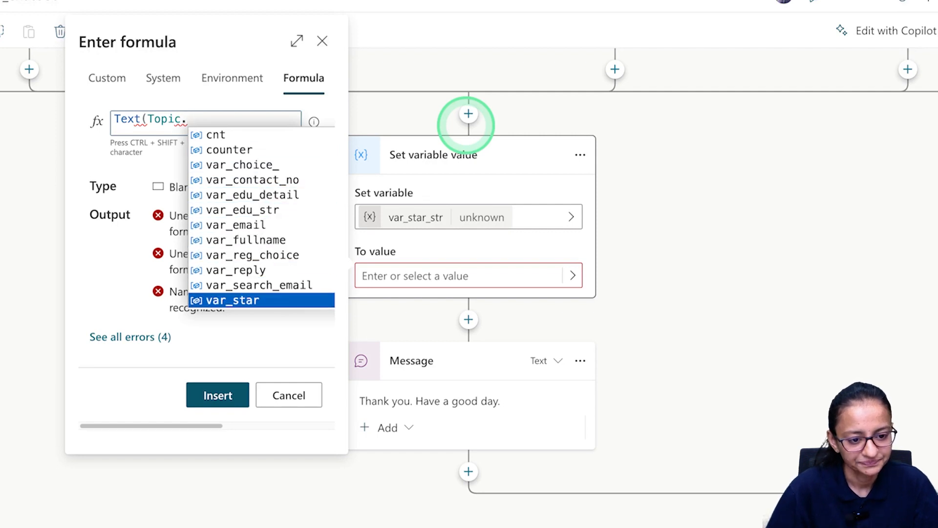
key(Tab)
text())
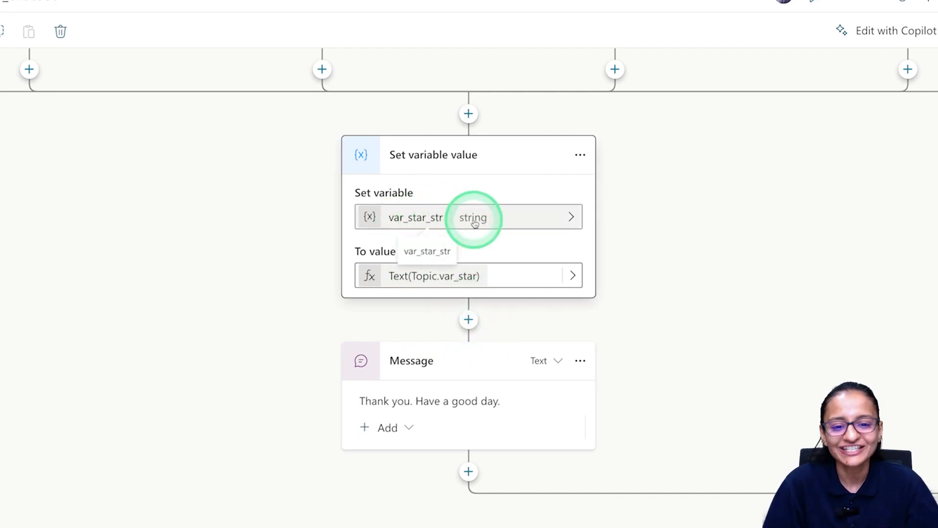
click(468, 320)
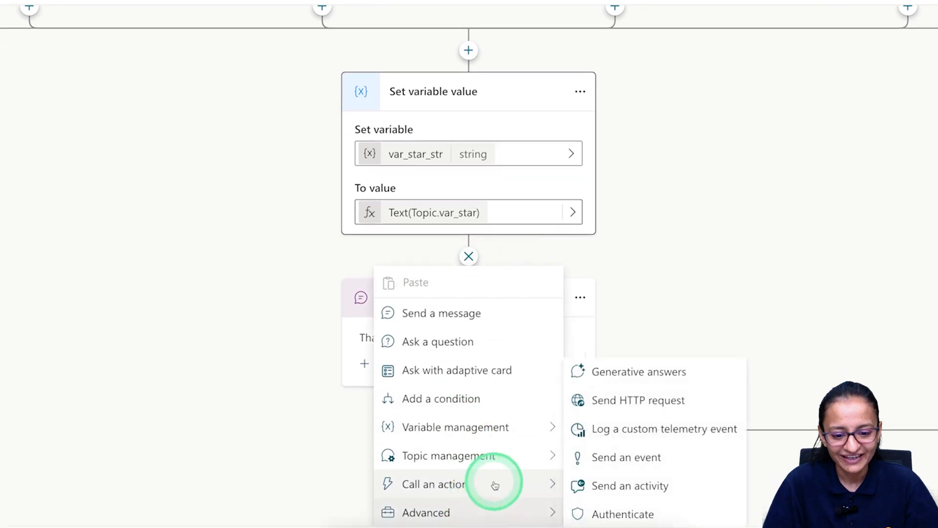
Create a new flow from Call an action, retrying after dismissing the Save and refresh prompt.
click(553, 485)
click(655, 215)
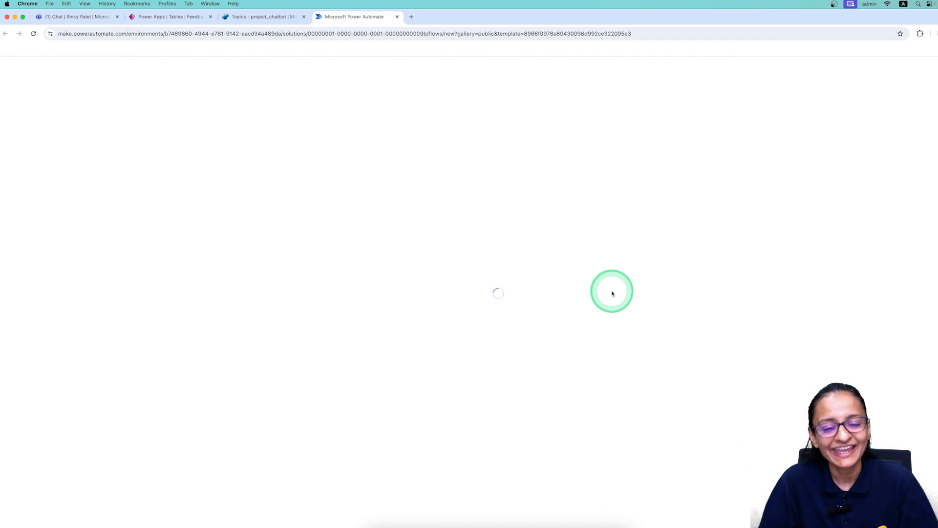
click(396, 16)
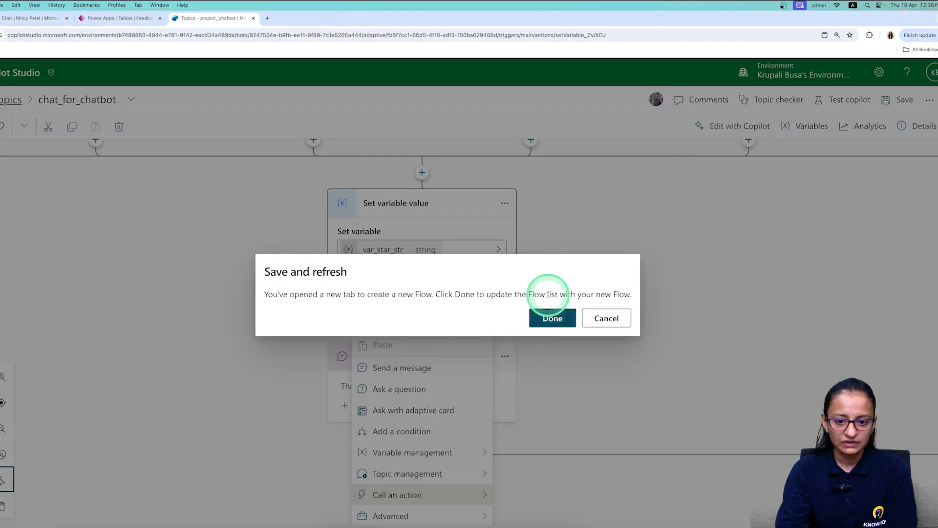
click(619, 321)
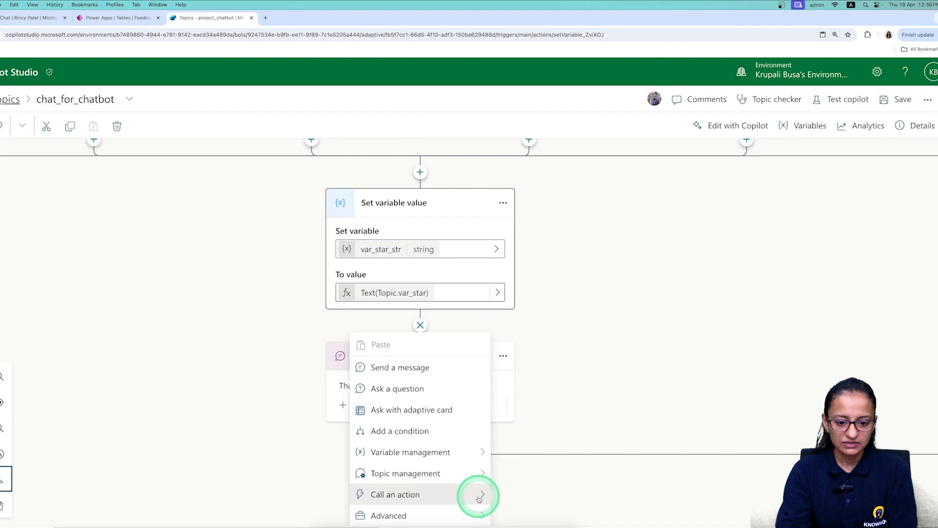
click(482, 494)
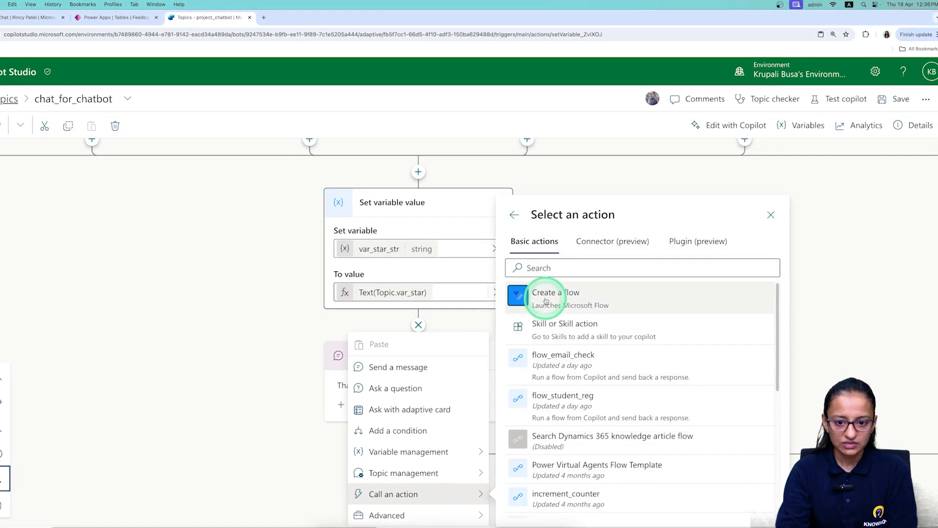
click(546, 294)
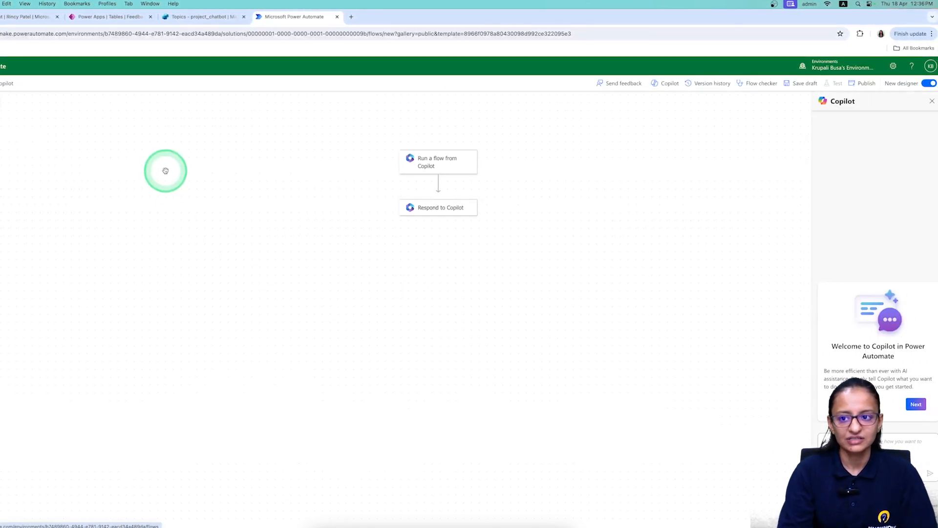
Turn off the New designer toggle so the flow opens in the classic designer.
click(928, 84)
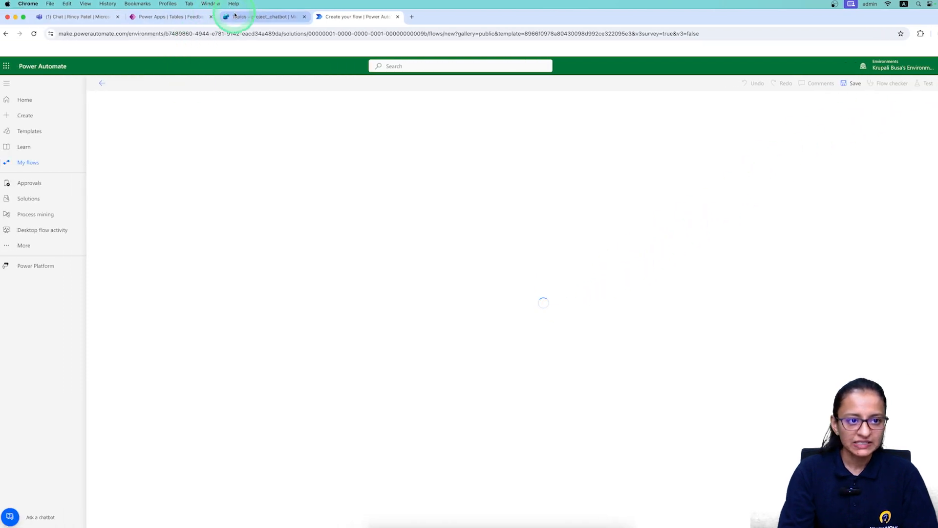
click(196, 16)
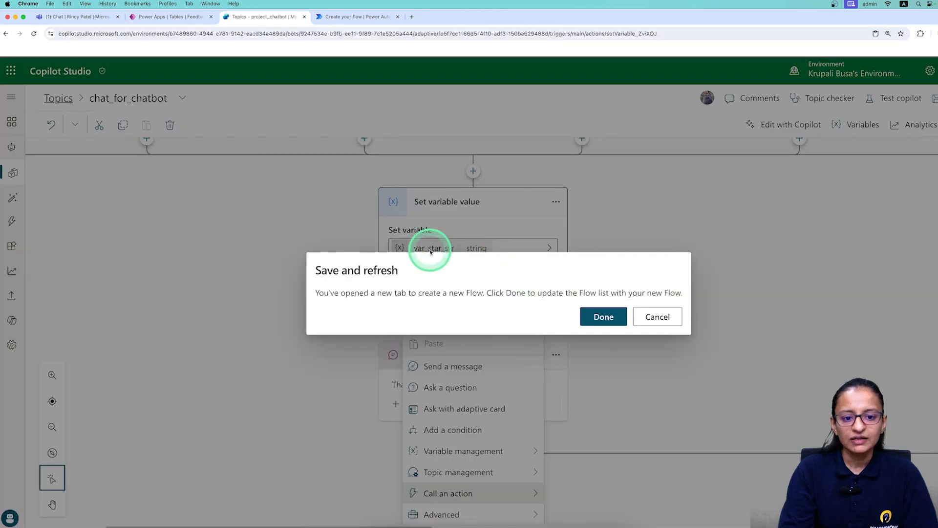
click(365, 17)
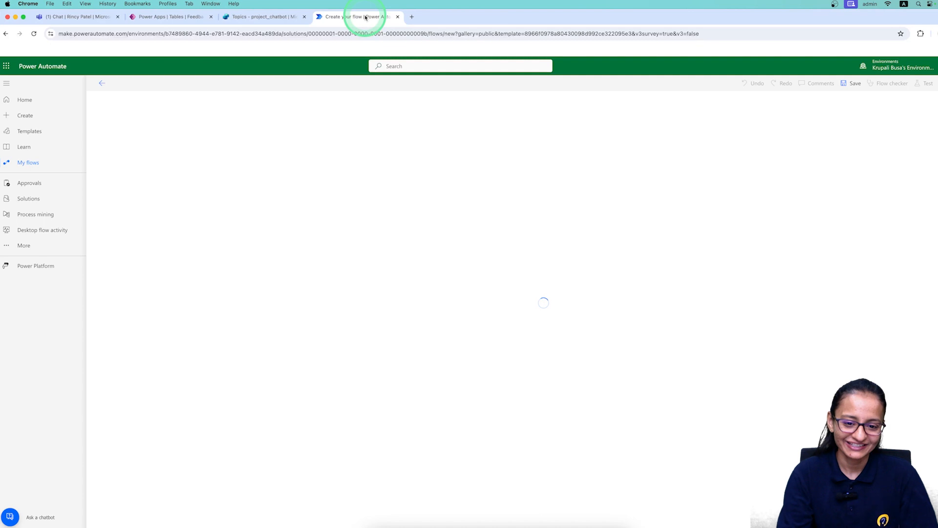
Add a text input named var_email to the Skills trigger.
click(445, 128)
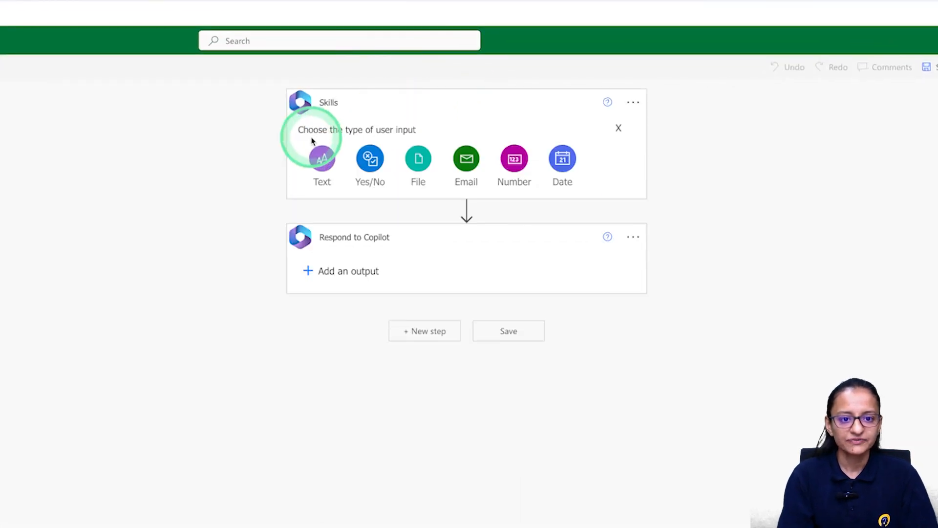
click(327, 171)
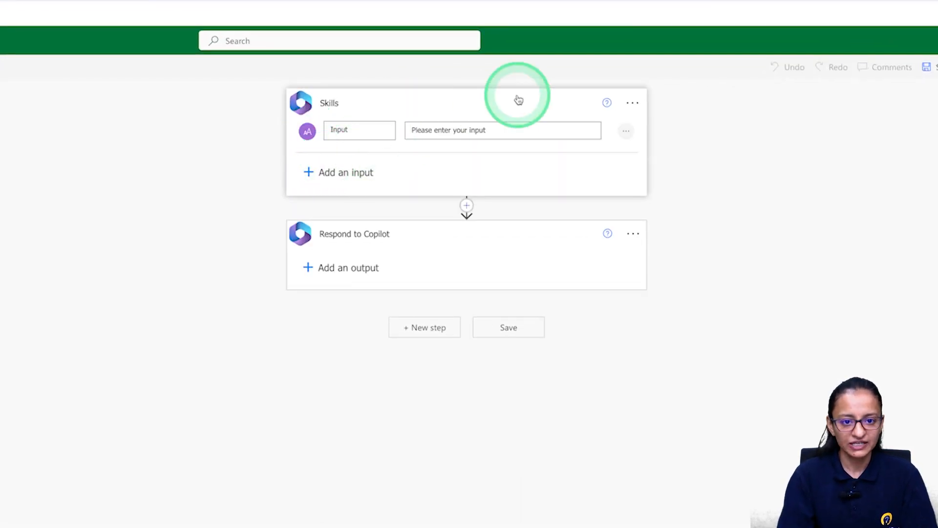
click(350, 129)
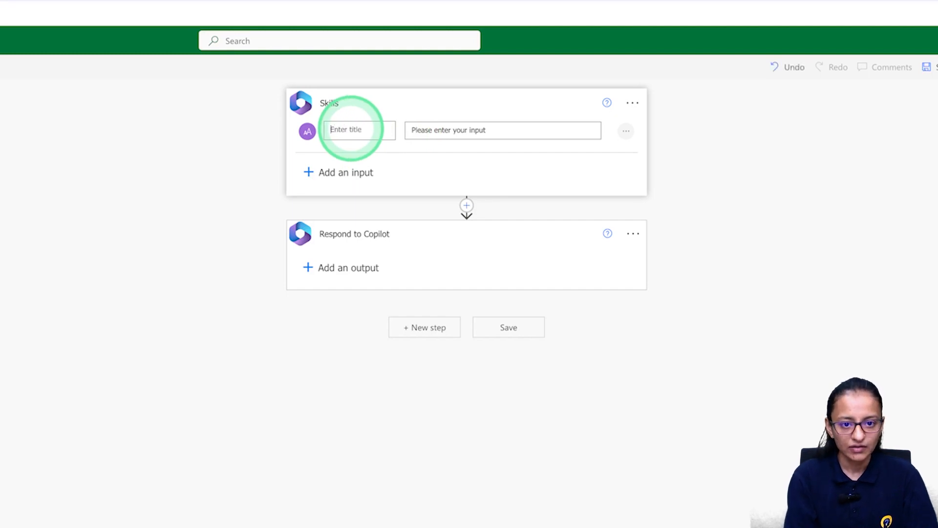
text(var_email)
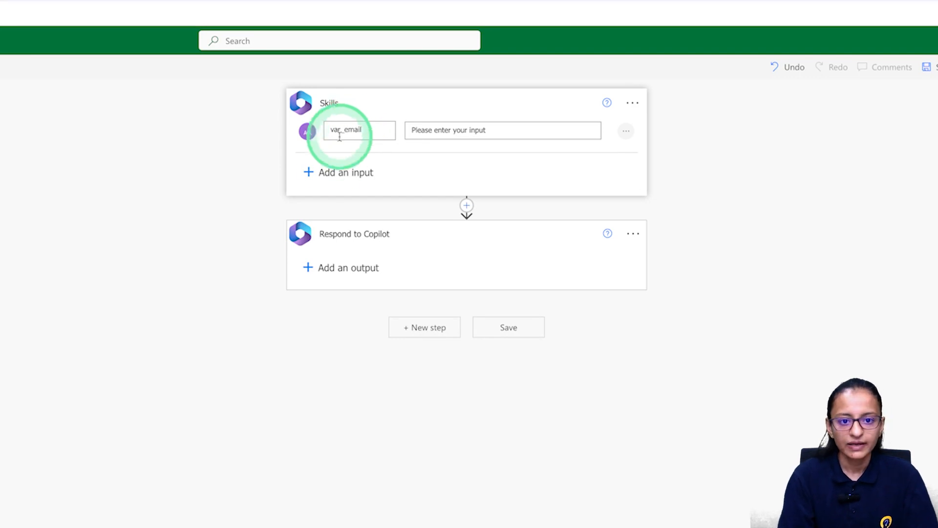
Add a second text input named var_star to the trigger.
click(309, 172)
click(329, 198)
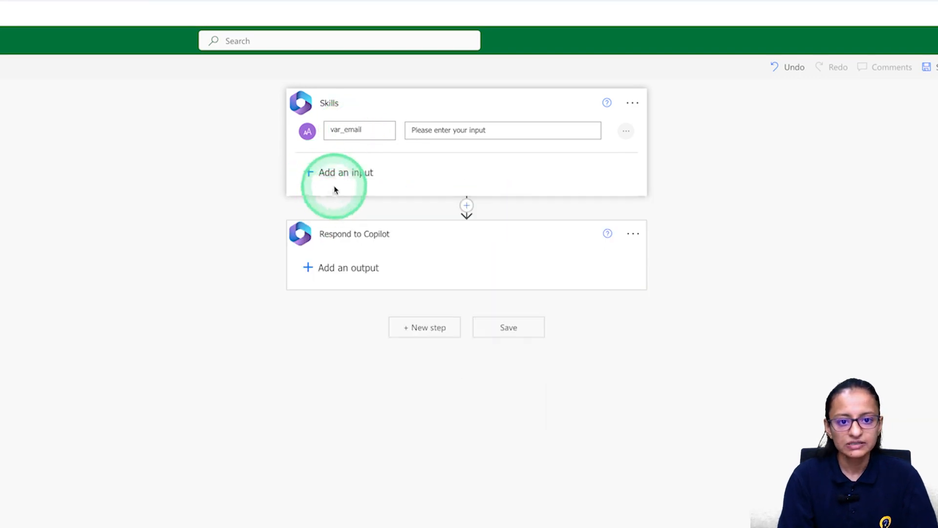
triple_click(348, 174)
text(s)
key(BackSpace)
text(var_star)
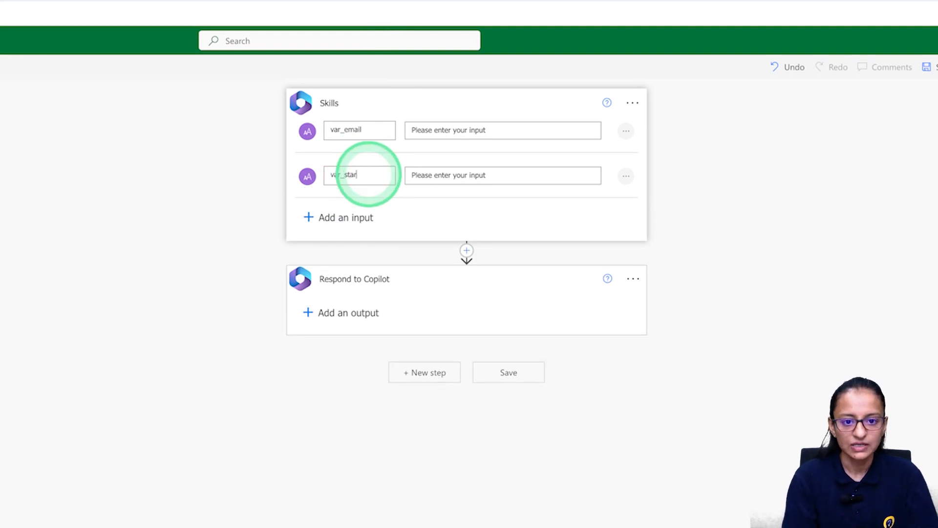
click(466, 250)
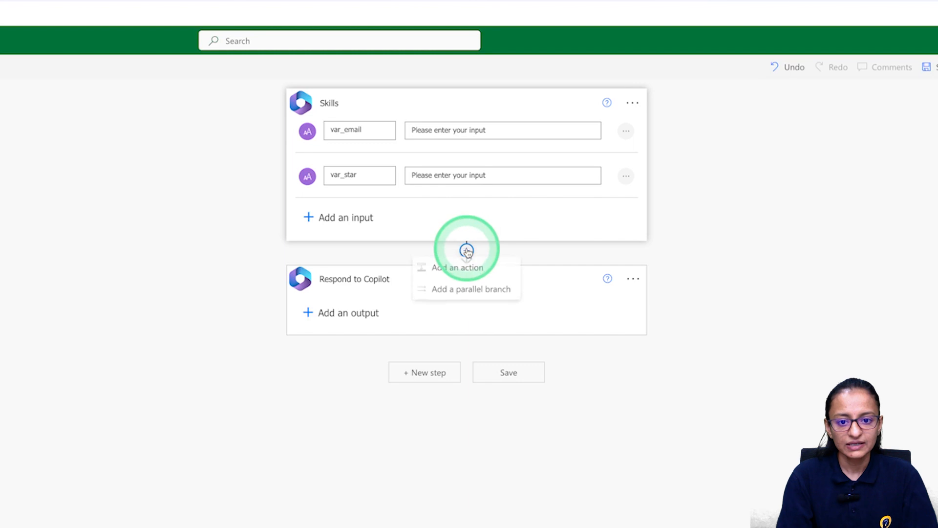
Insert a Microsoft Dataverse 'Add a new row' action after the trigger, choosing the Feedback_TBLS table.
click(465, 268)
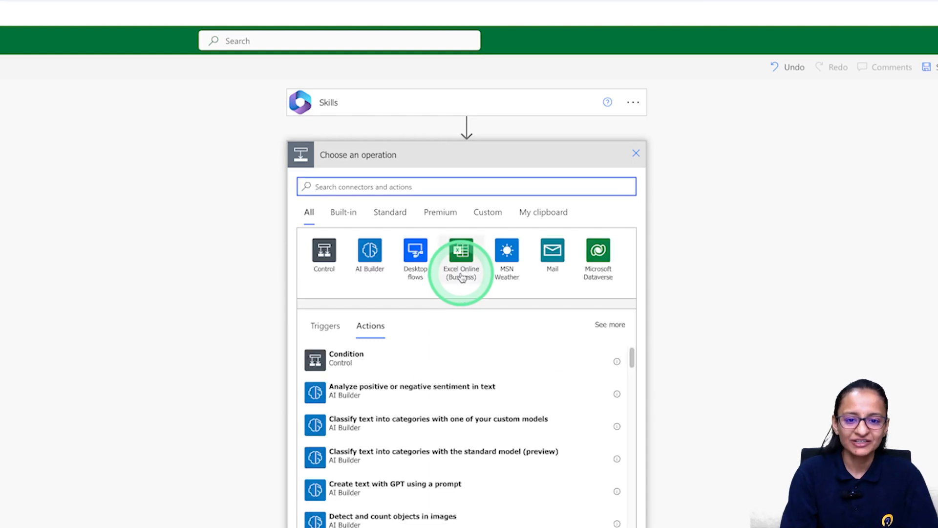
click(597, 253)
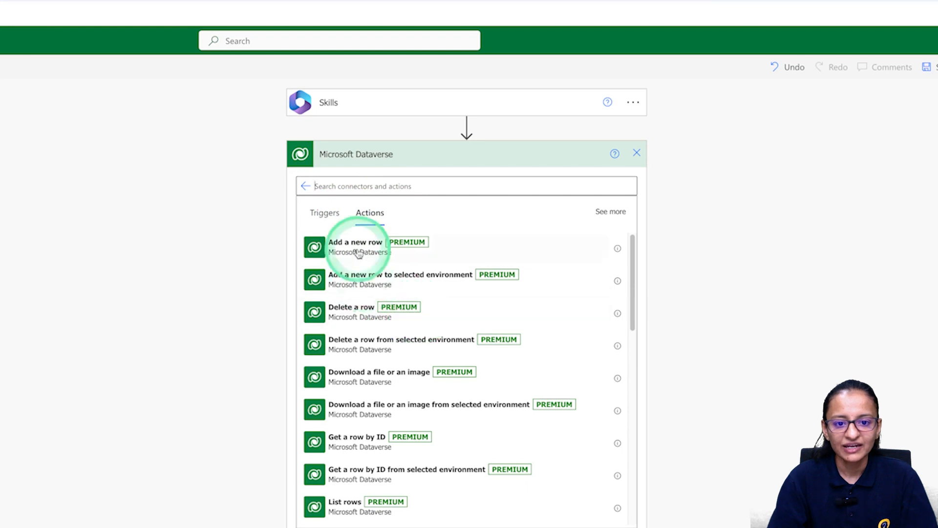
click(359, 253)
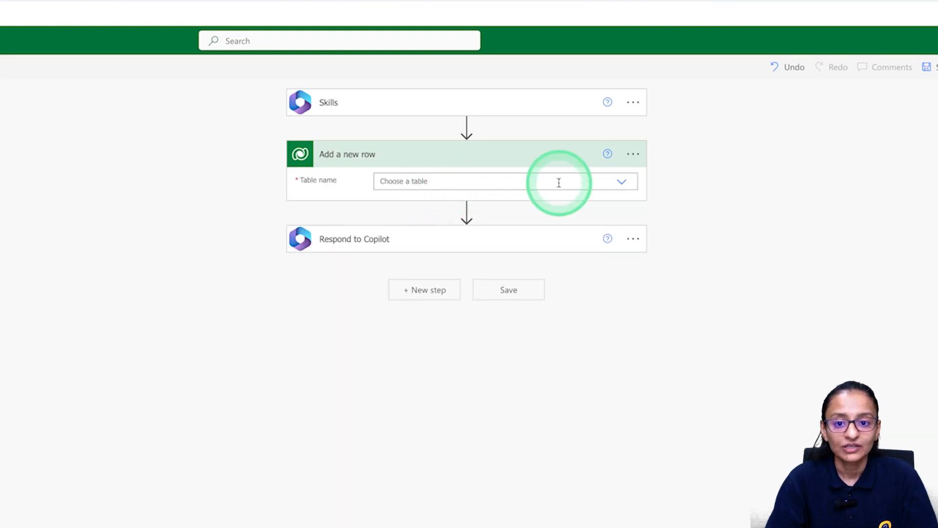
click(622, 183)
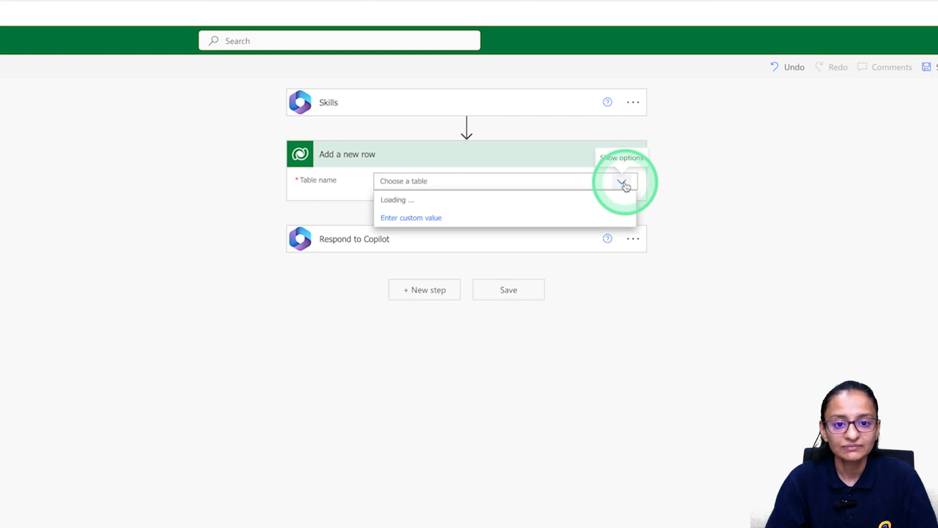
click(413, 181)
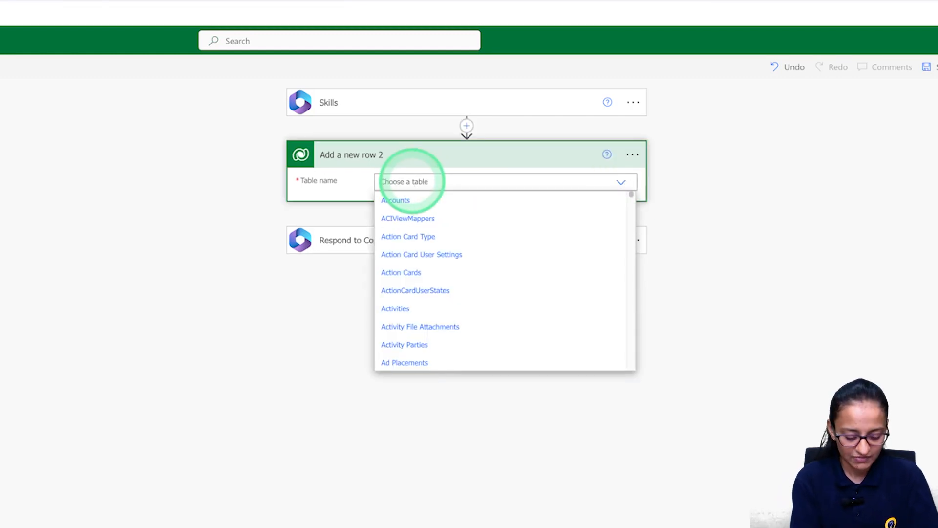
text(feed)
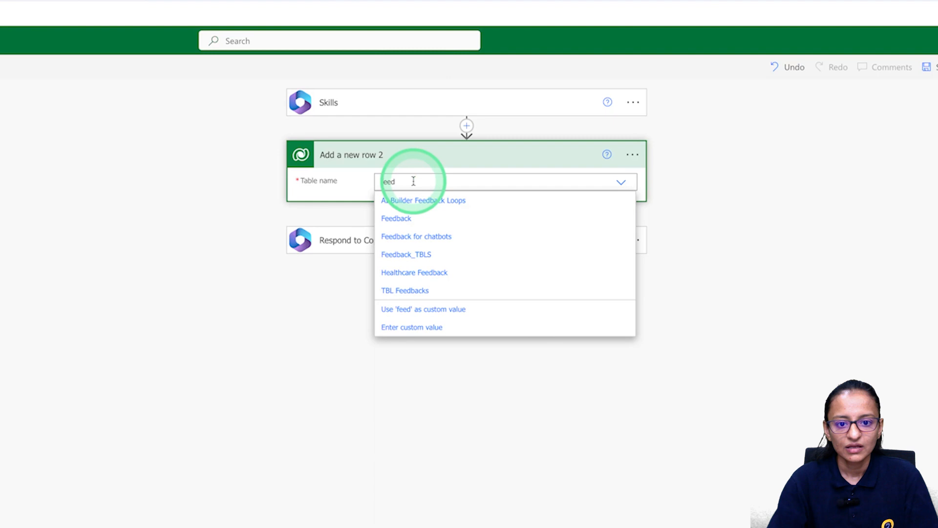
click(410, 254)
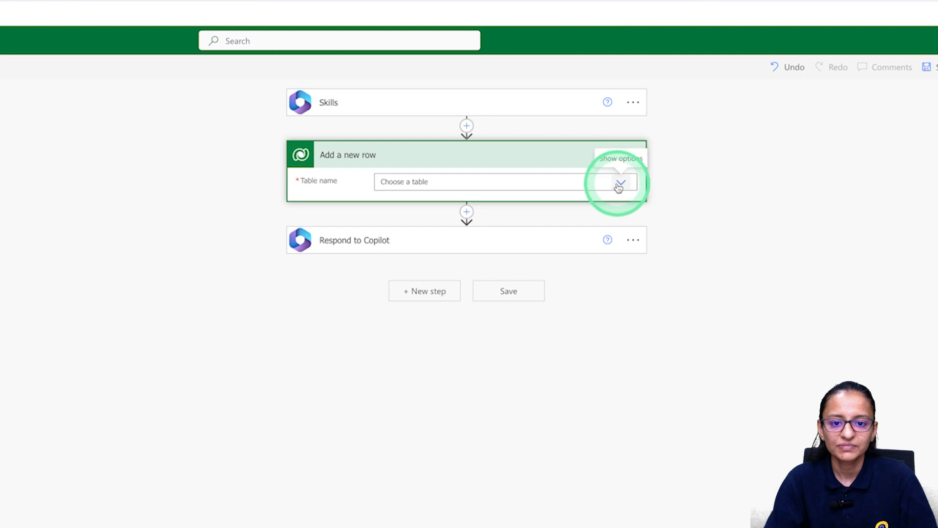
Delete the Add a new row step and re-add it with the Feedback_TBLS table.
click(630, 155)
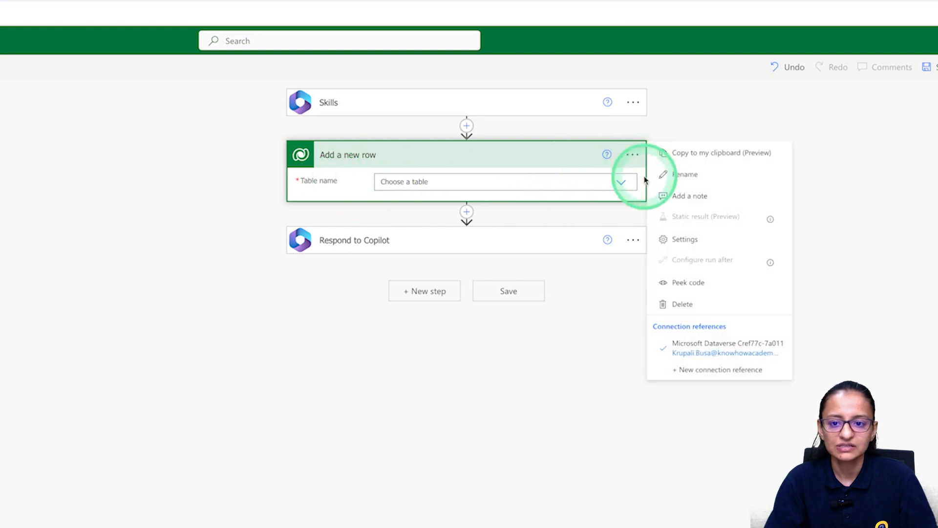
click(682, 303)
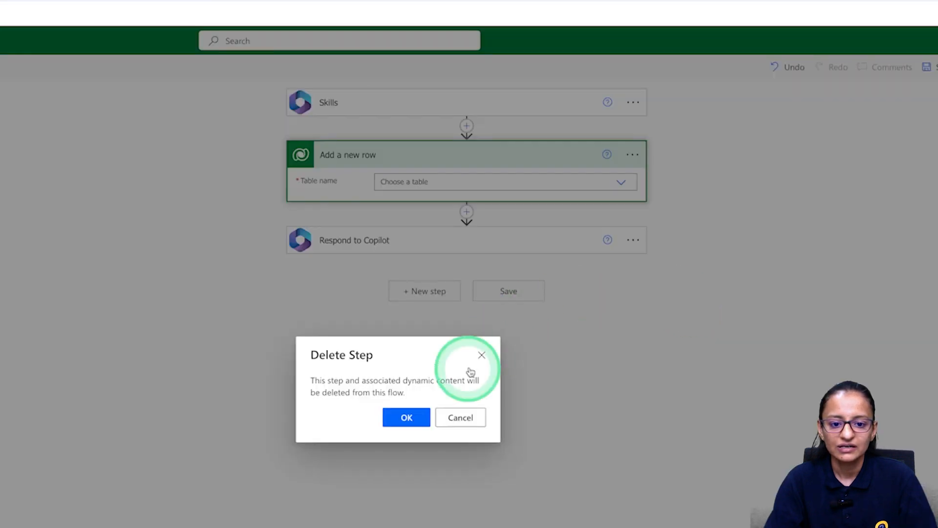
click(406, 418)
click(465, 126)
click(469, 145)
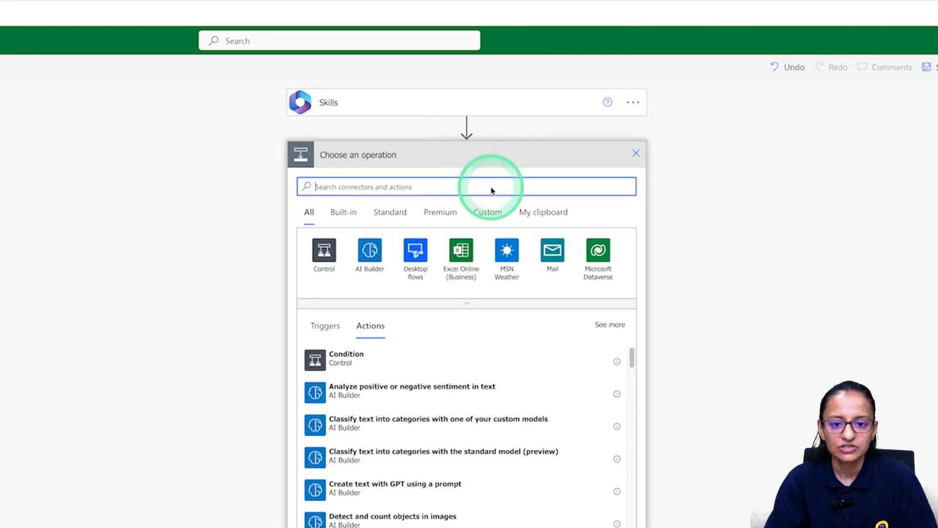
click(604, 256)
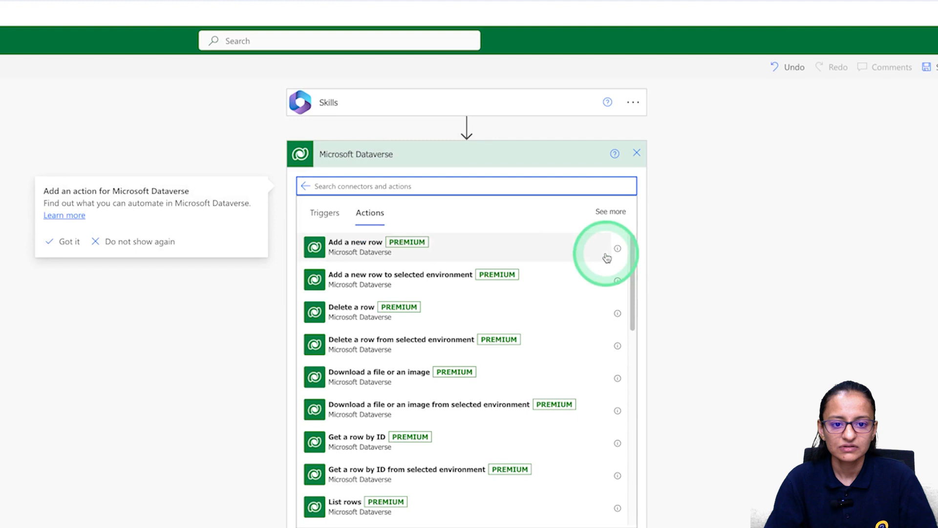
click(359, 248)
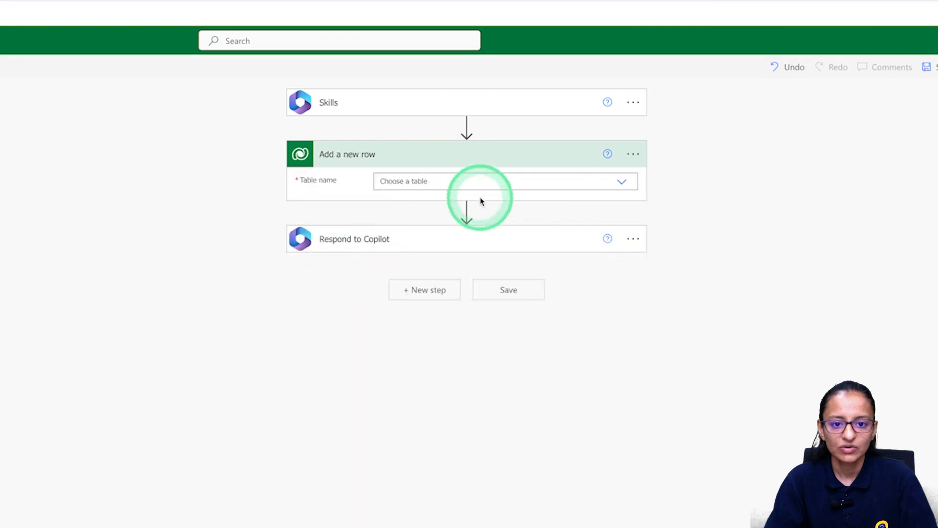
click(622, 183)
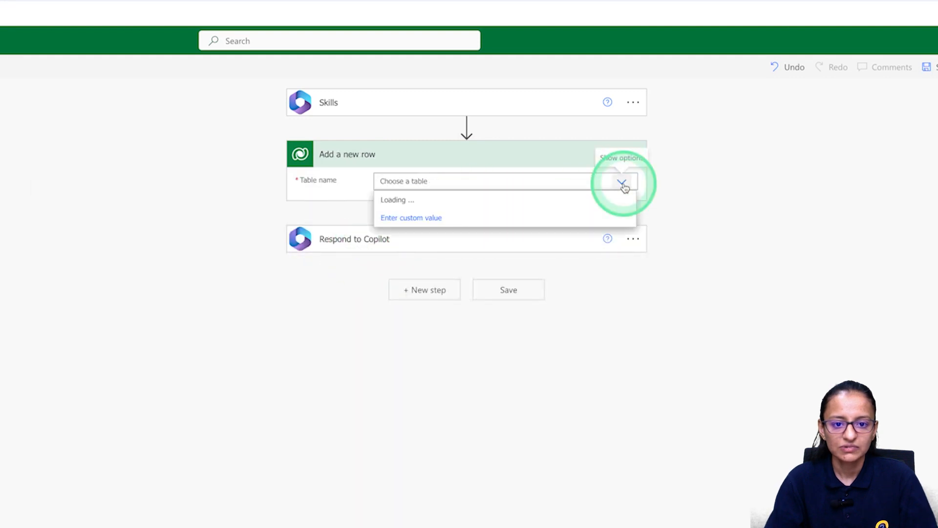
click(623, 184)
click(622, 183)
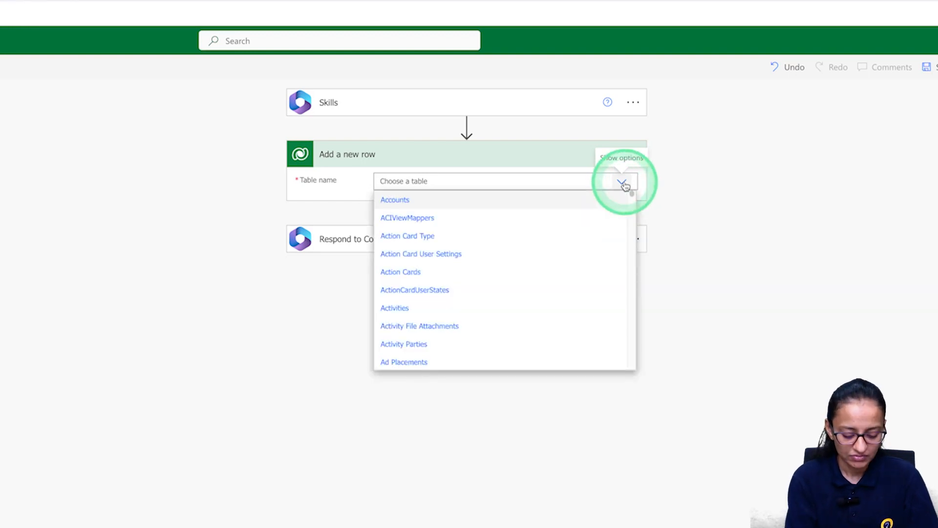
click(455, 182)
text(fee)
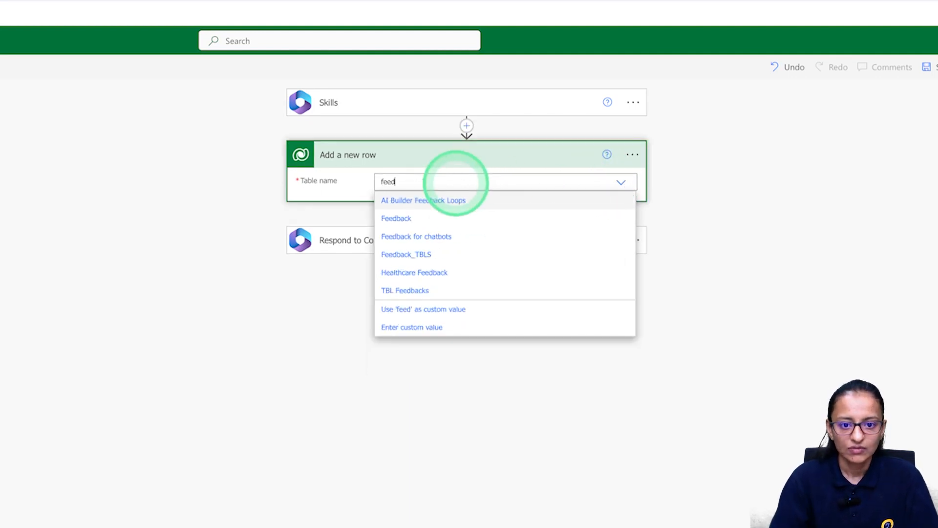
text(d)
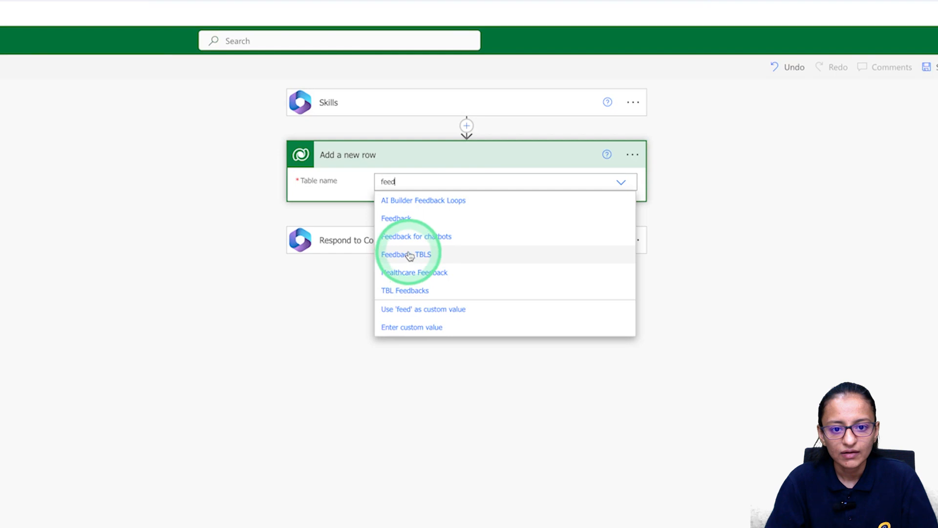
click(410, 254)
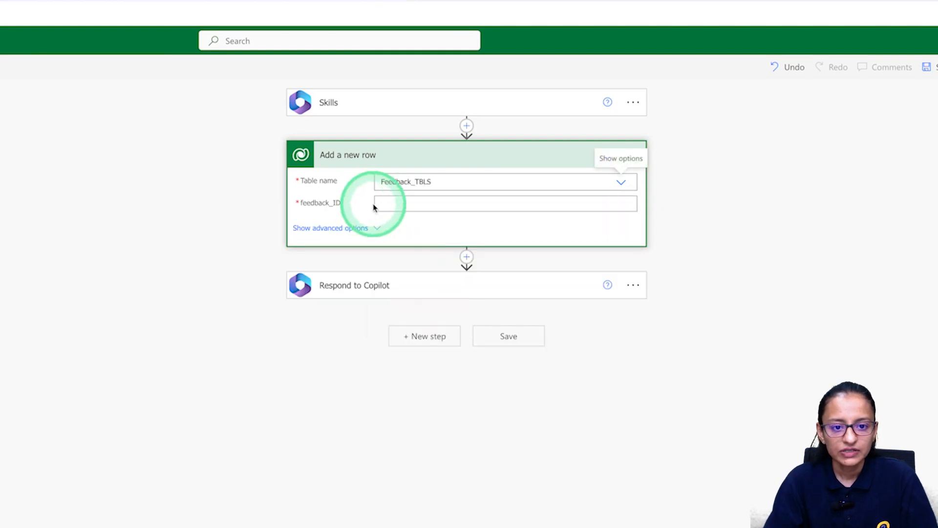
Show advanced options and map var_email into the step's Email field.
click(330, 228)
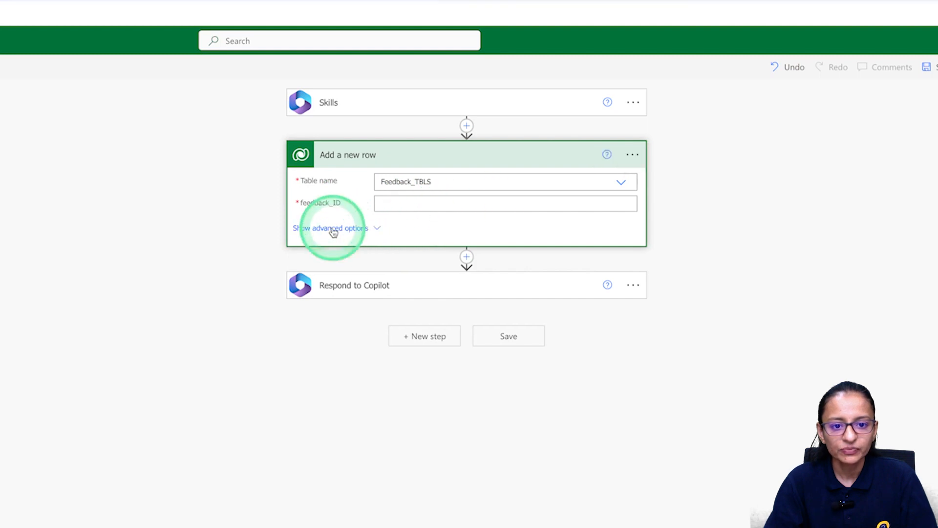
click(402, 203)
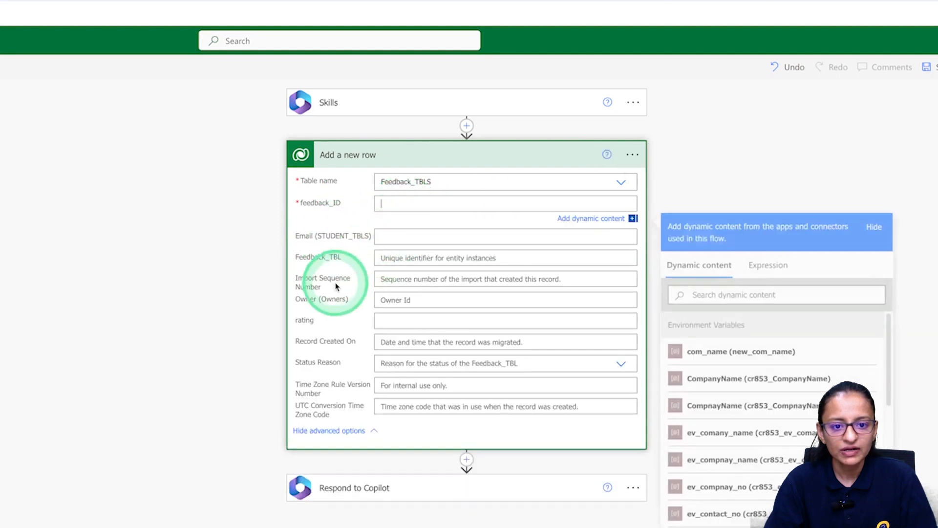
click(307, 190)
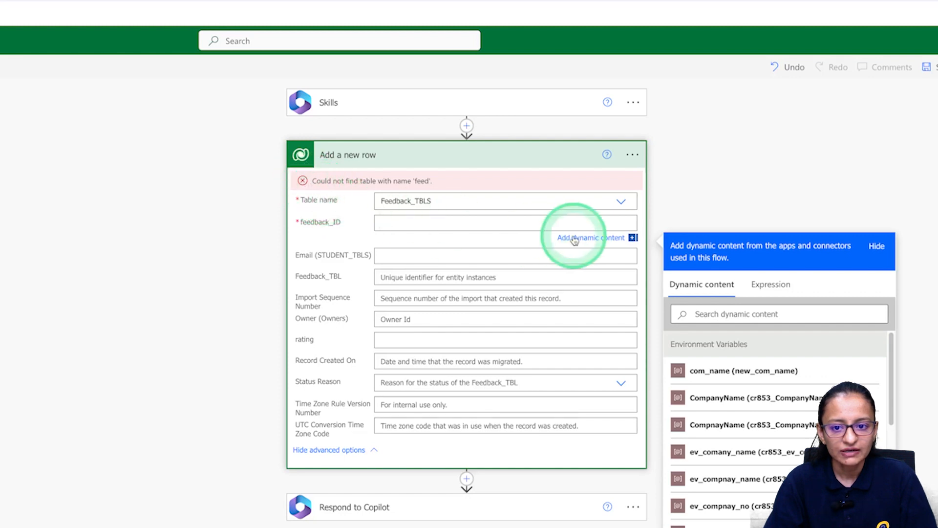
click(328, 242)
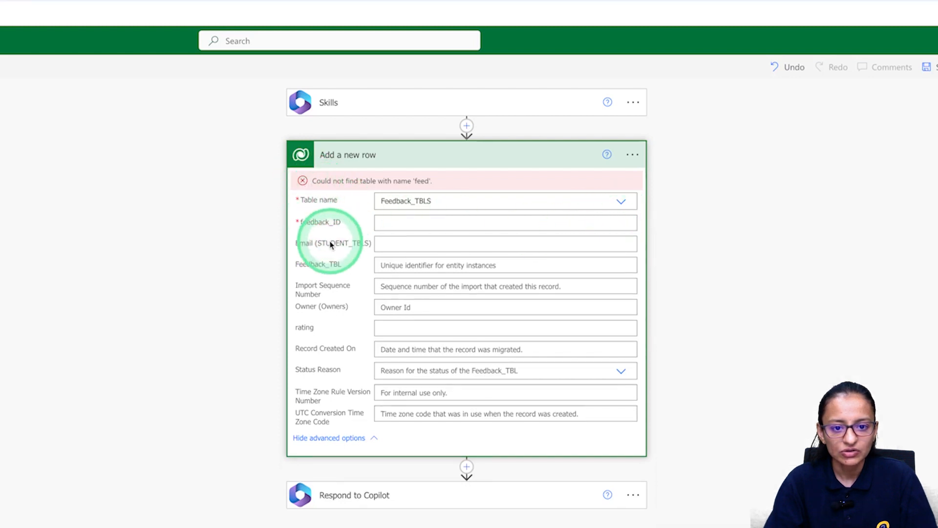
click(397, 243)
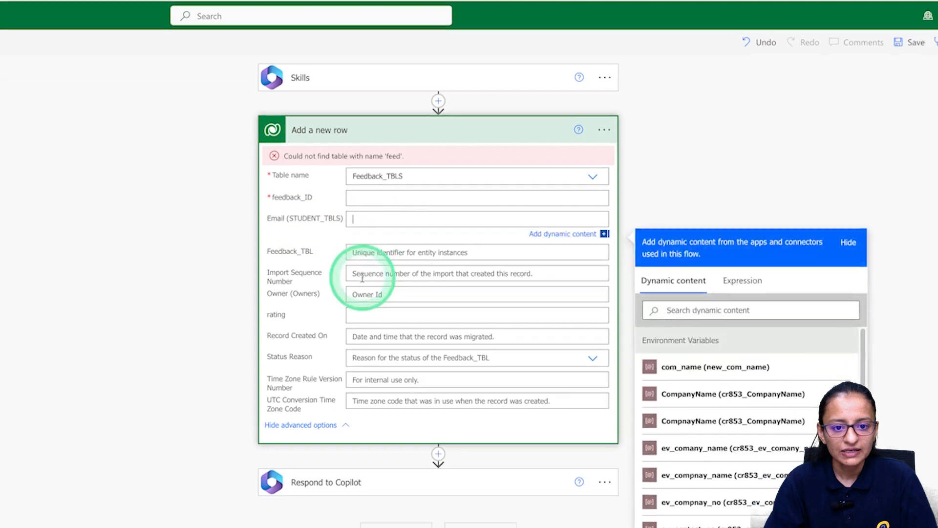
scroll(650, 352, down, 5)
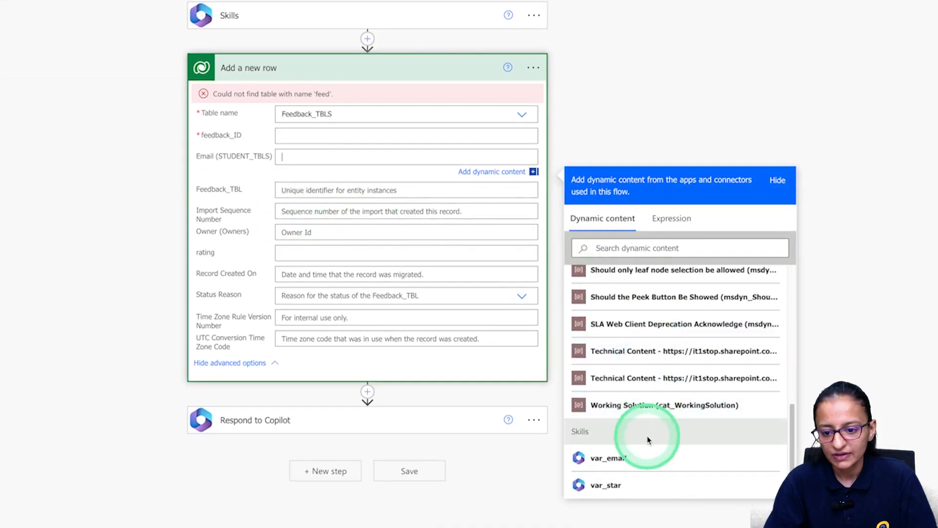
click(616, 459)
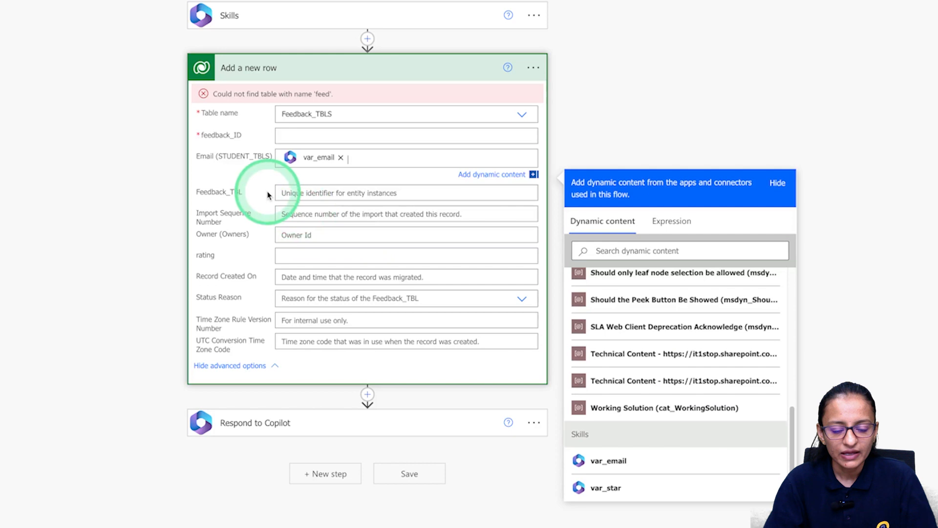
click(308, 255)
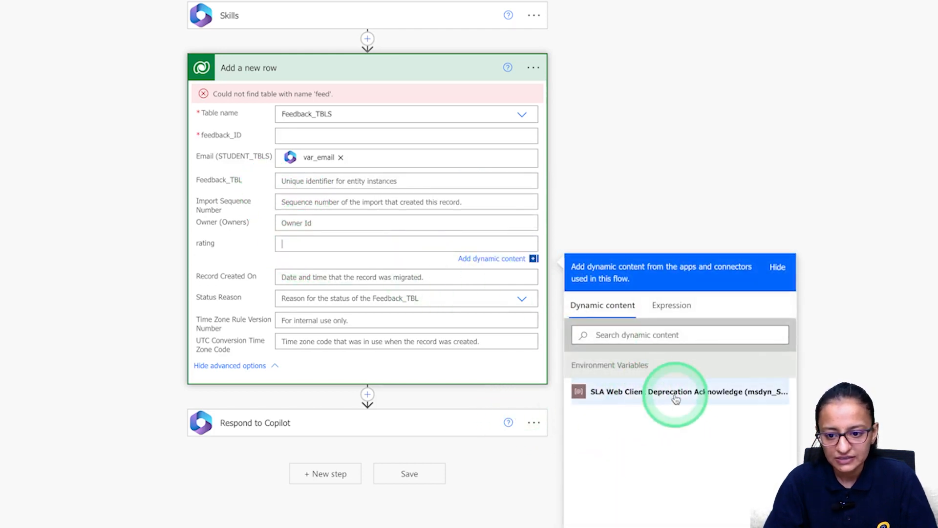
click(672, 305)
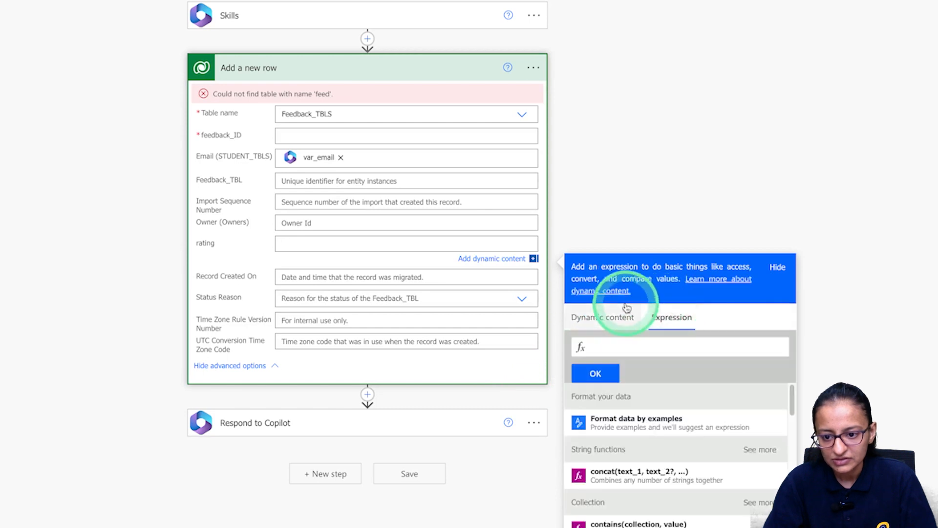
click(603, 325)
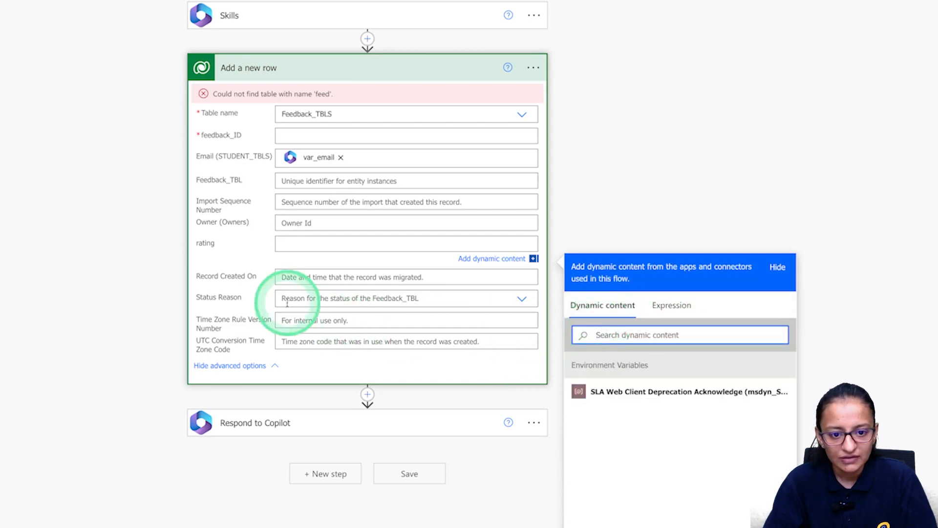
click(495, 262)
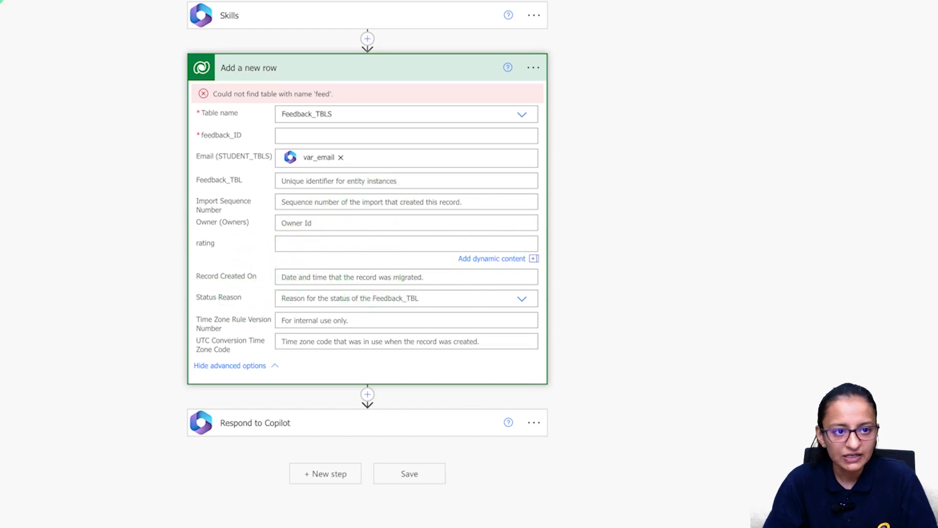
click(172, 18)
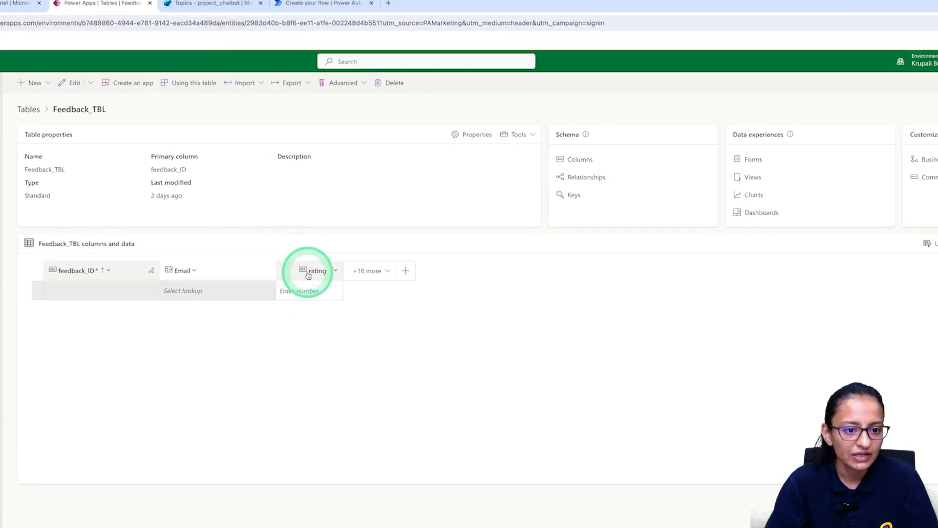
Review the rating column's settings without saving, then delete the rating column from Feedback_TBL.
click(307, 272)
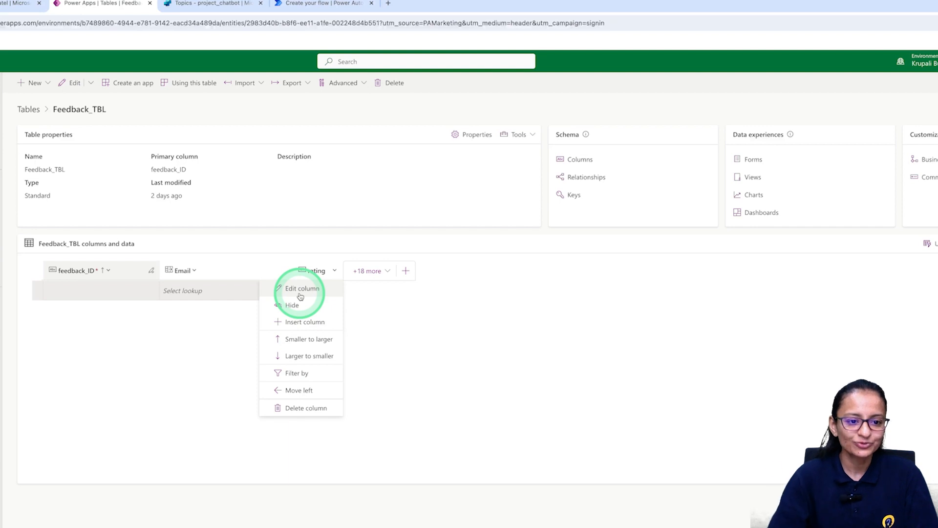
click(301, 289)
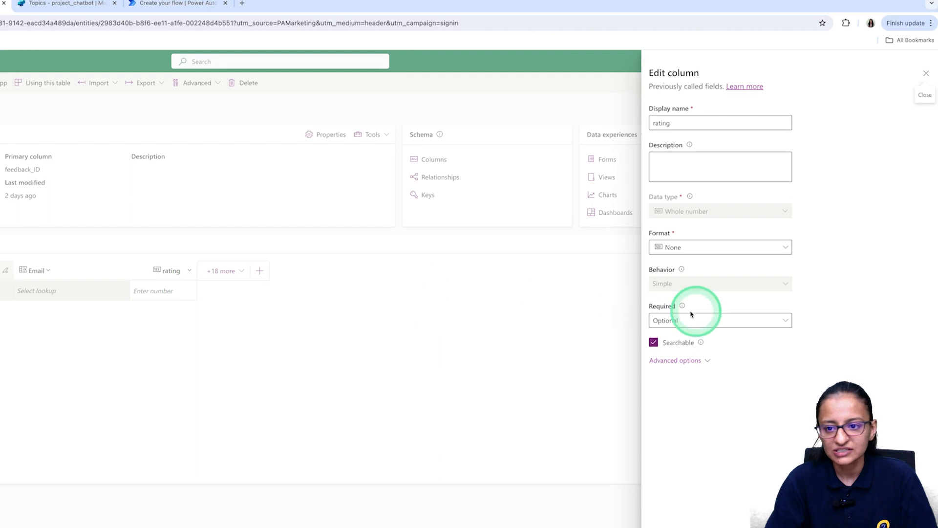
click(699, 249)
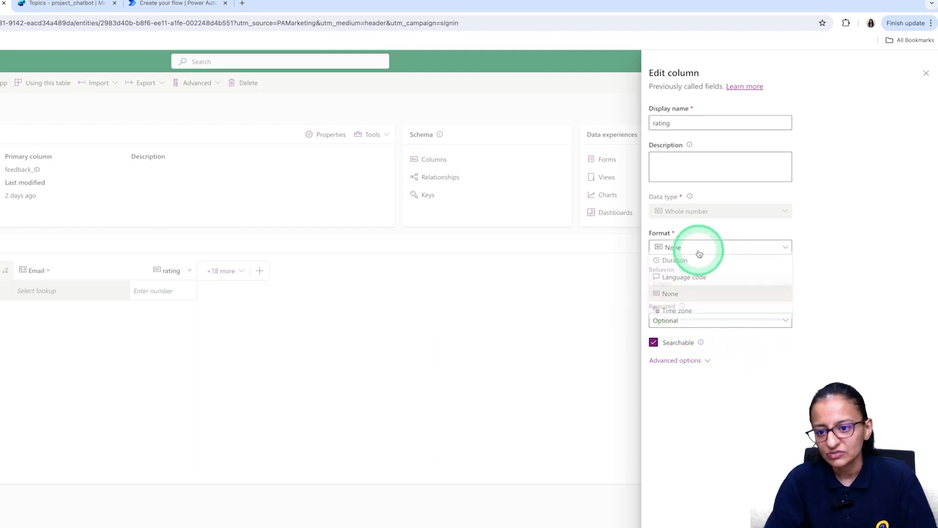
click(758, 361)
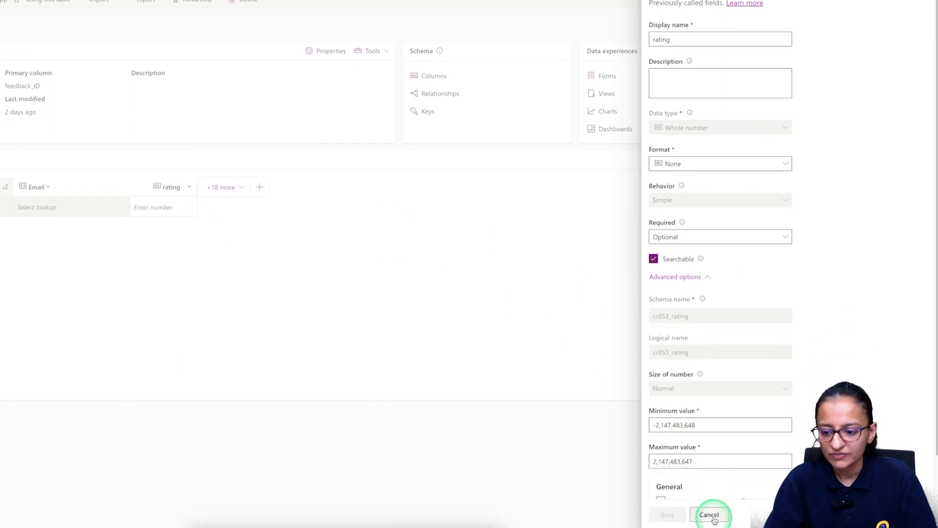
click(708, 515)
click(166, 188)
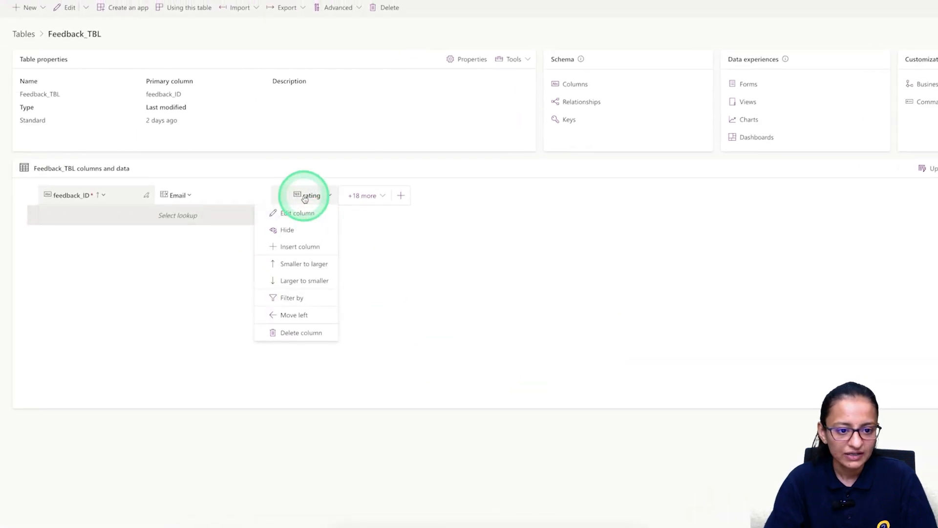
click(301, 332)
click(496, 279)
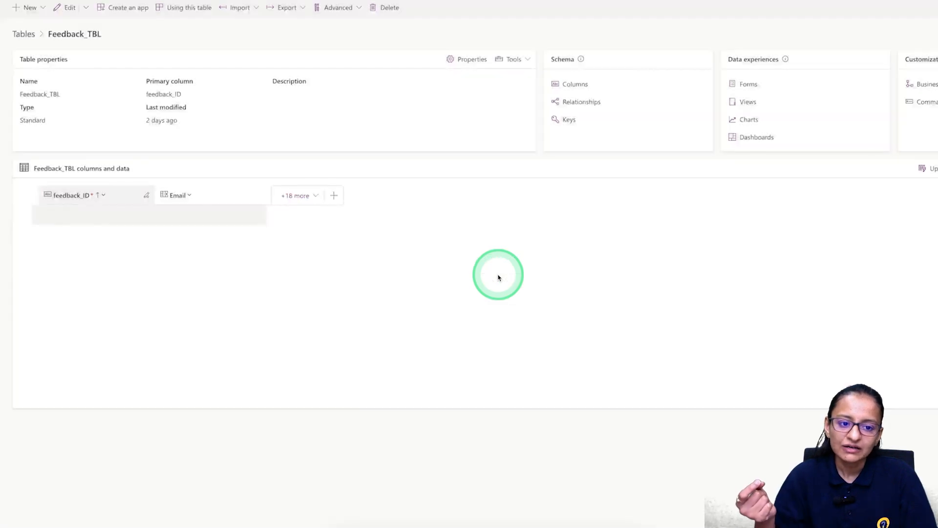
Add a single-line text column rating_chatbot to Feedback_TBL, save it, and reload the page.
click(335, 196)
click(820, 46)
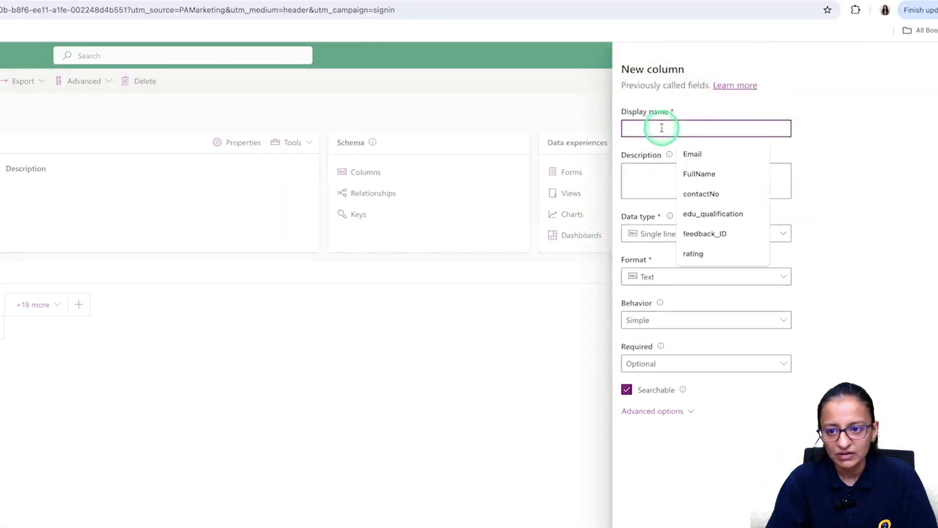
text(st)
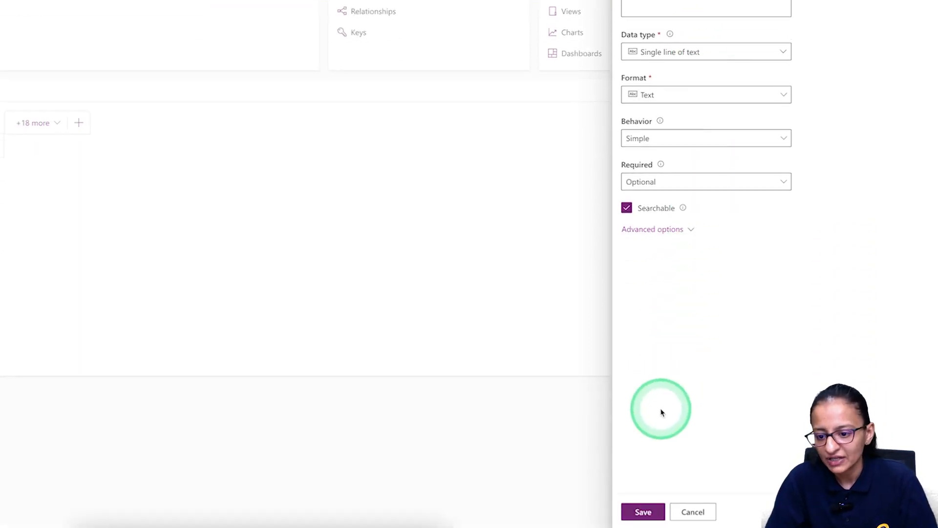
click(643, 512)
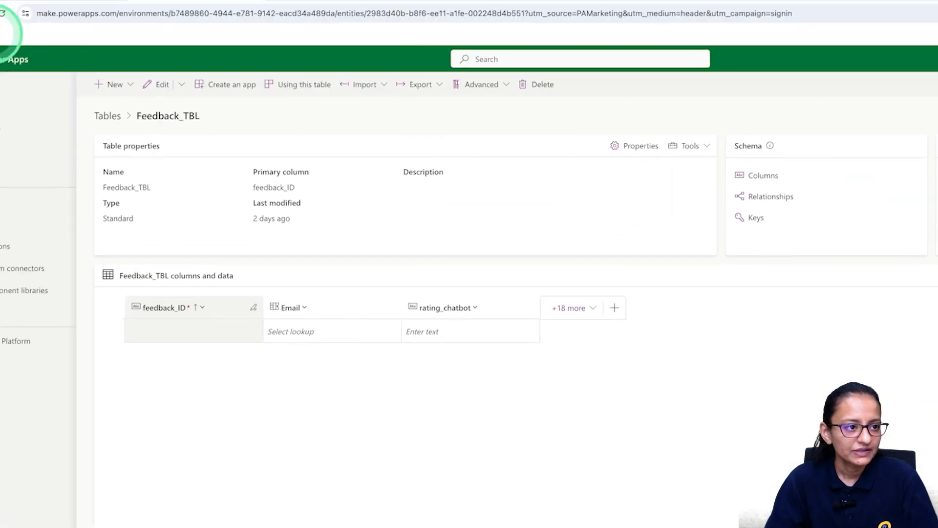
click(2, 14)
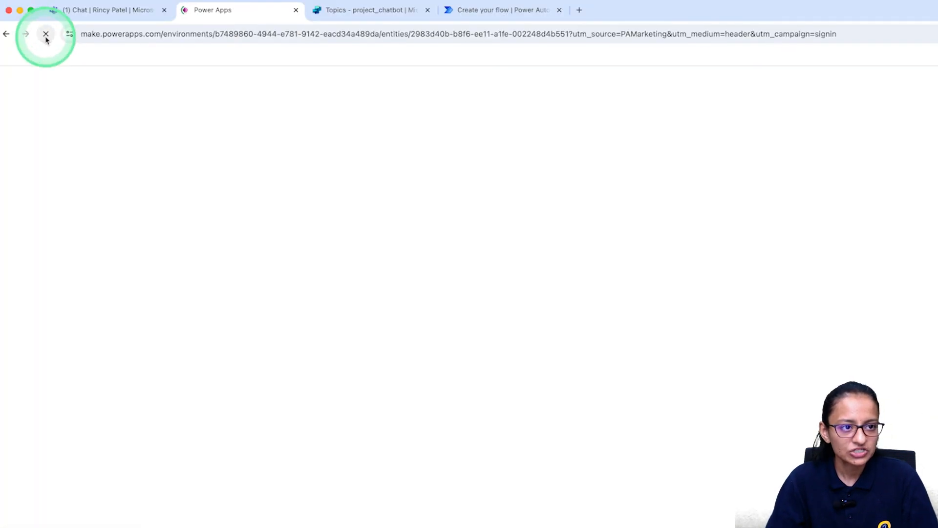
Delete the old Add a new row step and insert a fresh one on Feedback_TBLS.
click(491, 14)
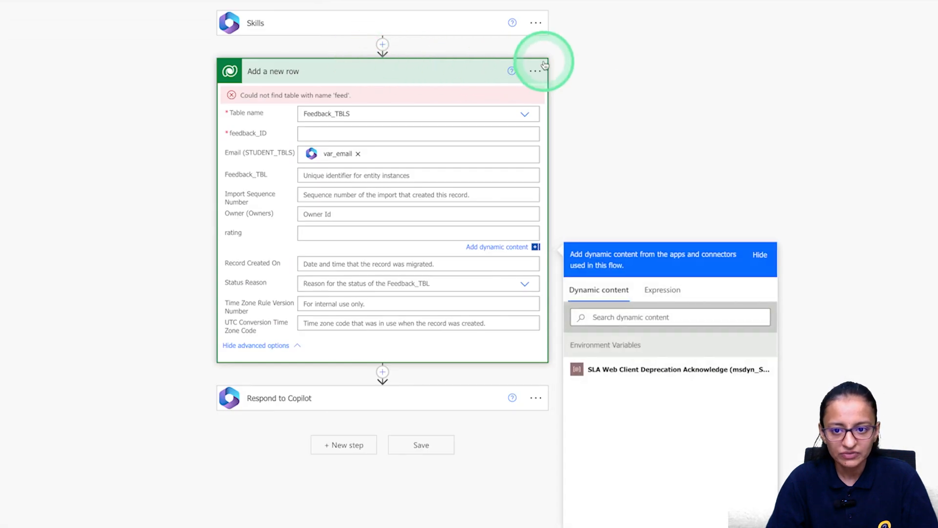
click(537, 73)
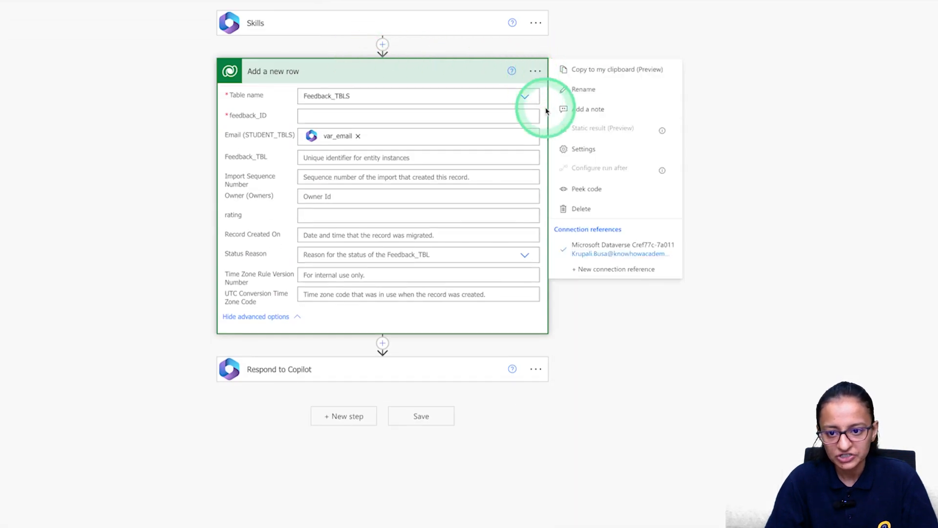
click(575, 210)
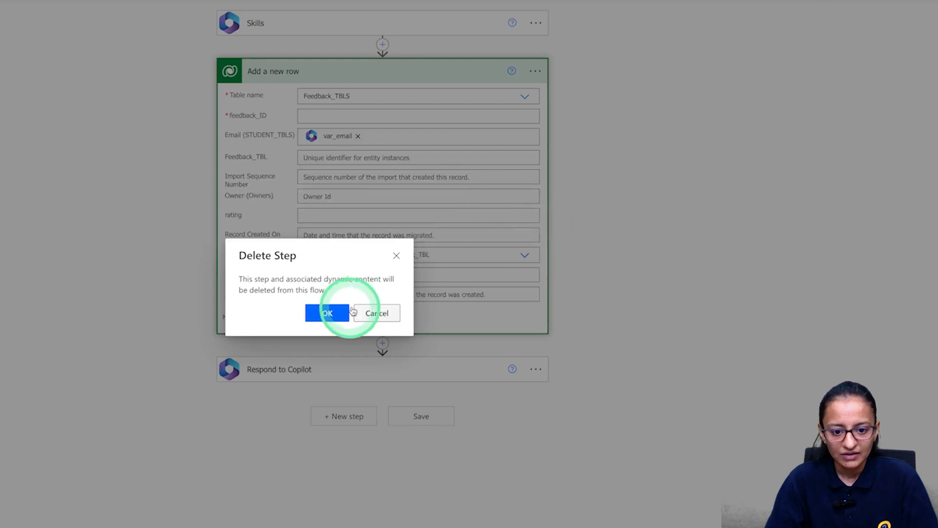
click(324, 315)
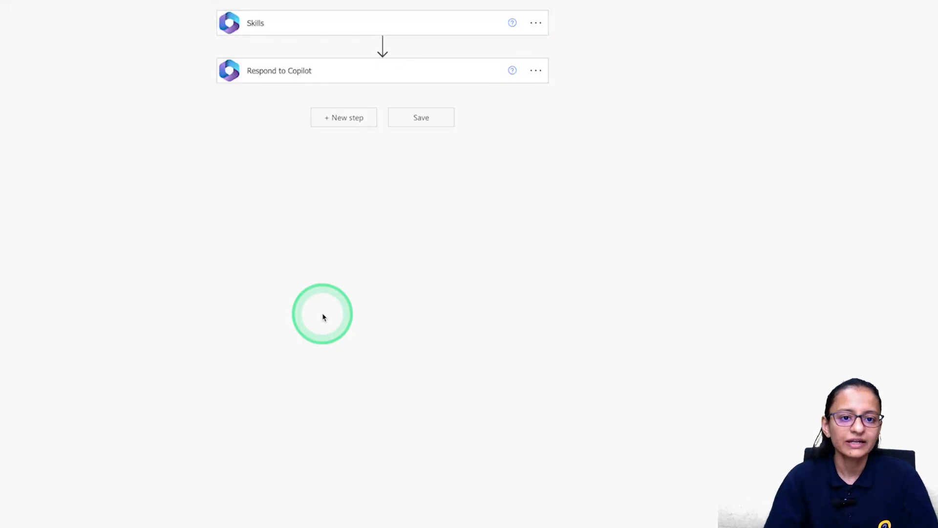
click(383, 44)
click(381, 61)
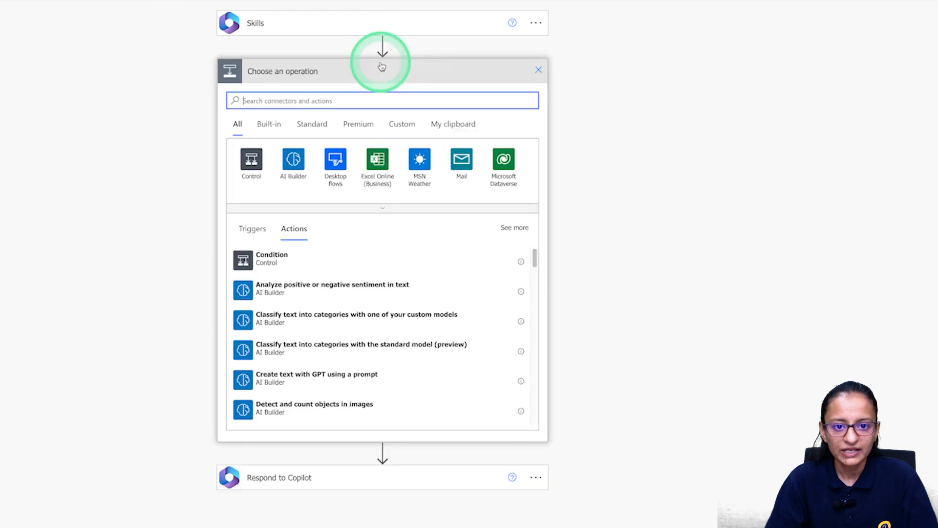
click(501, 169)
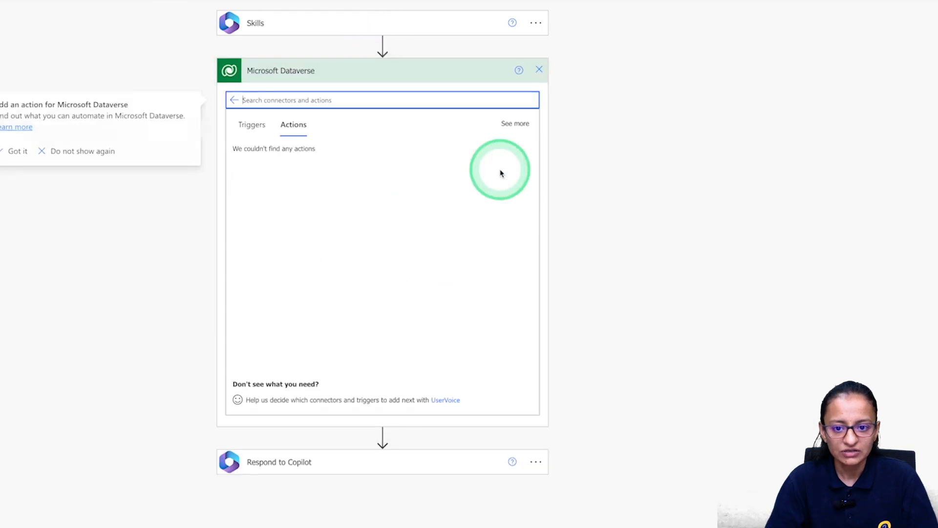
click(273, 151)
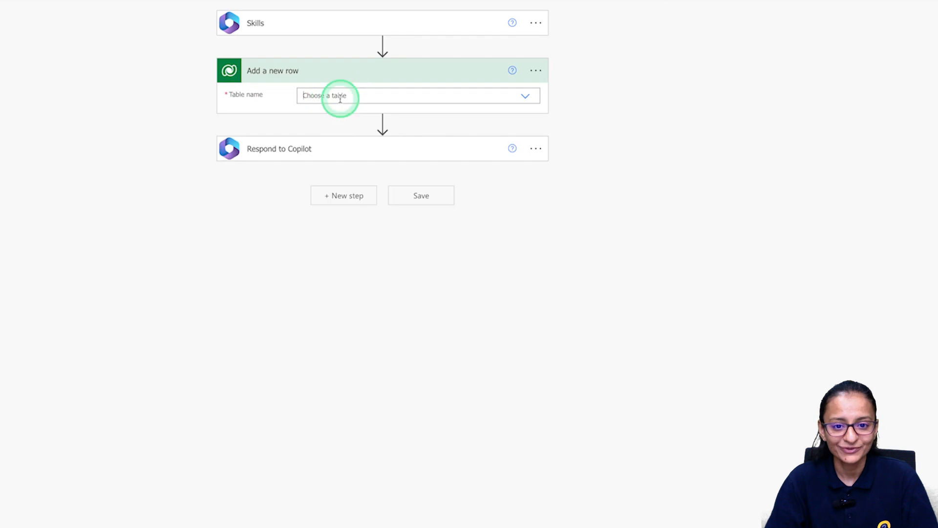
click(340, 98)
text(feed)
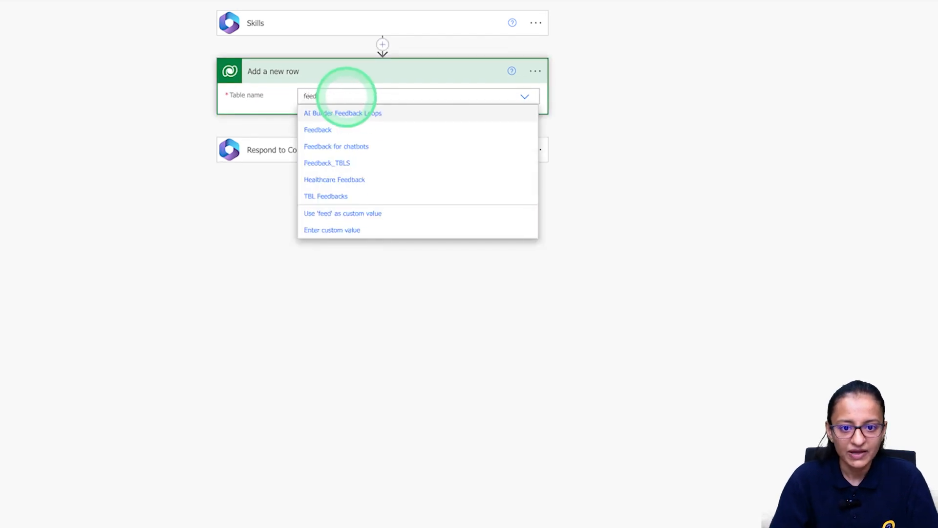
click(325, 163)
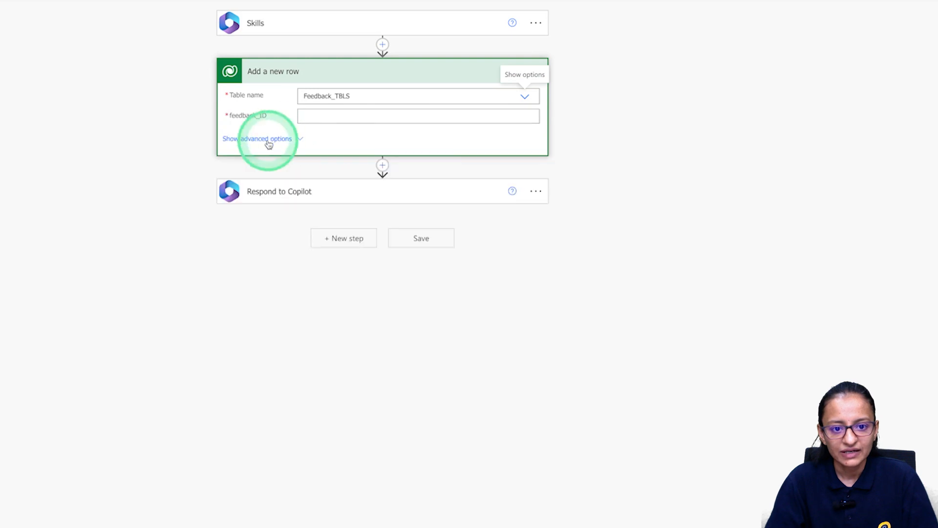
Map var_email to the Email field and var_star to rating_chatbot.
click(268, 142)
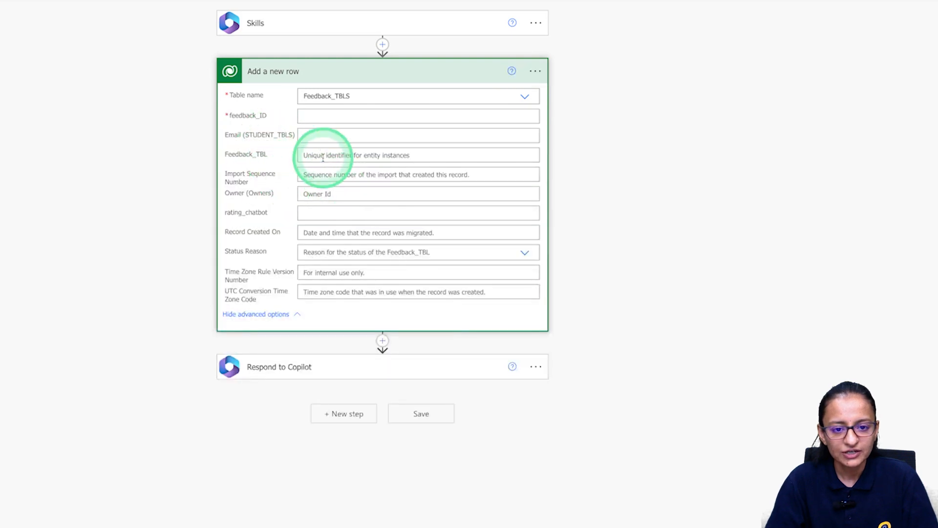
click(328, 135)
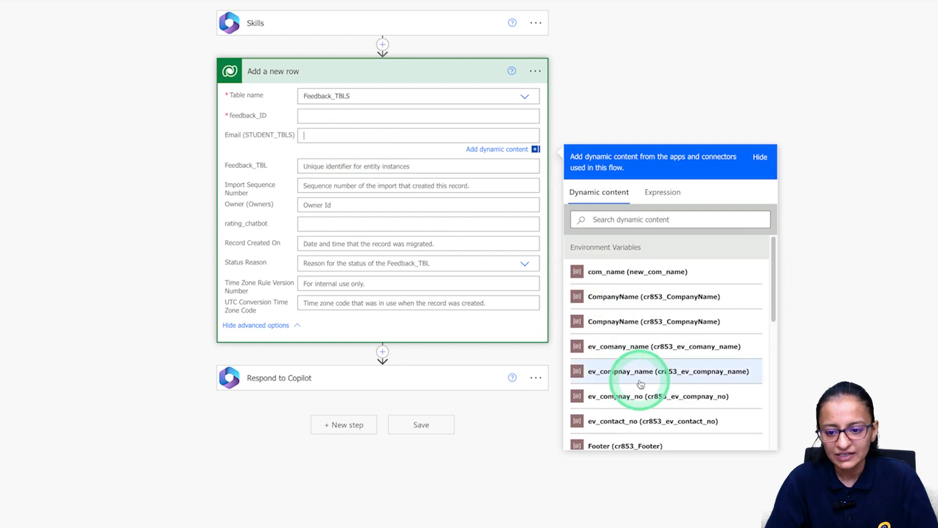
scroll(627, 356, down, 10)
click(606, 412)
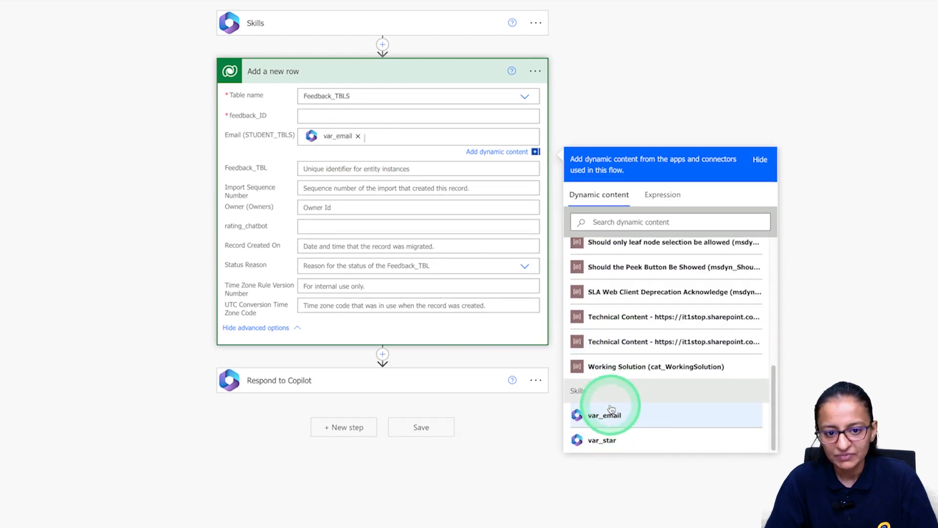
click(338, 227)
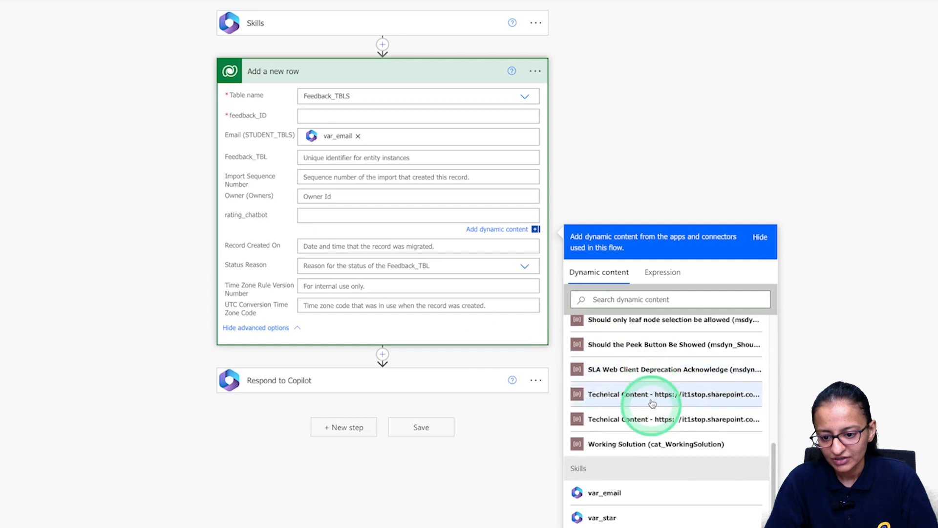
click(603, 516)
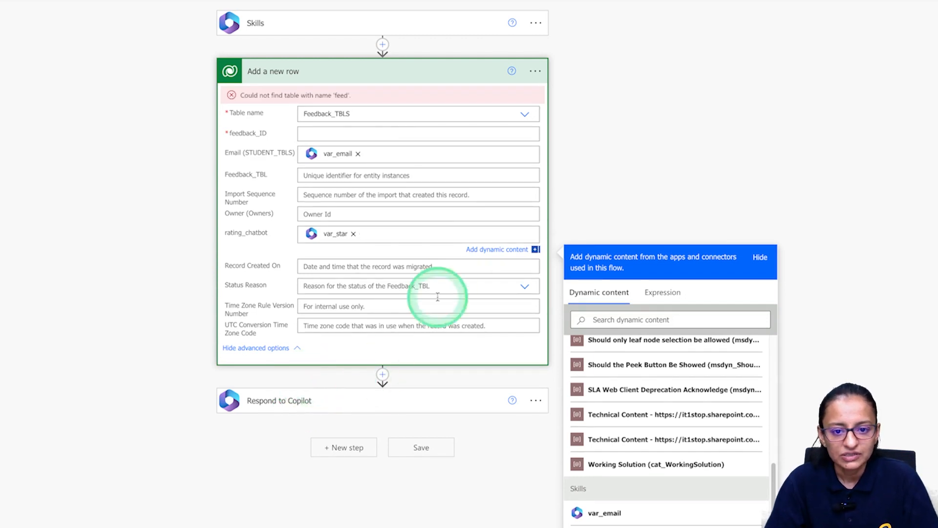
click(187, 121)
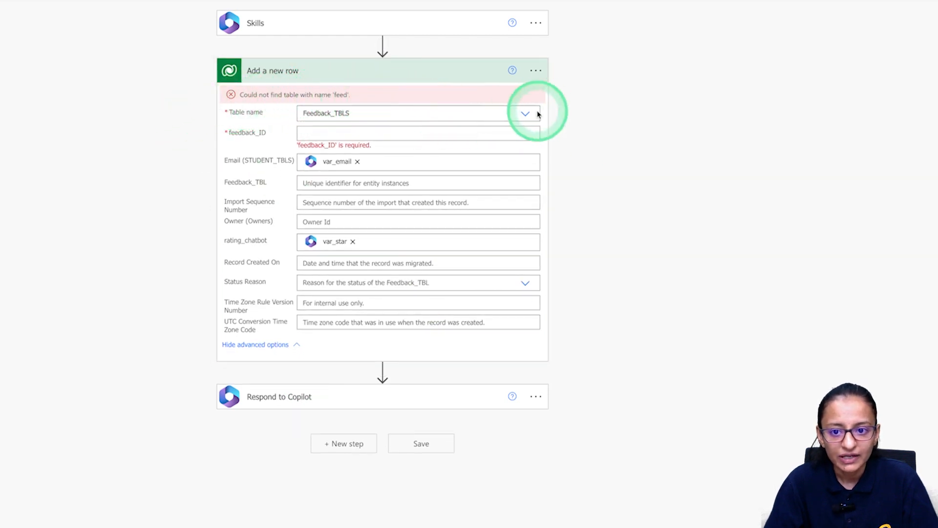
Reselect the Feedback_TBLS table and check the Feedback_TBL table in Power Apps.
click(525, 114)
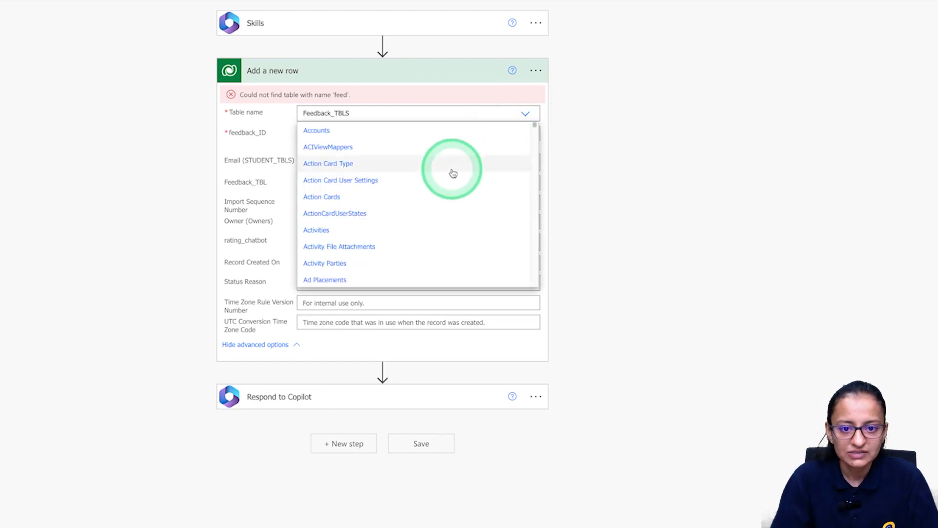
click(358, 115)
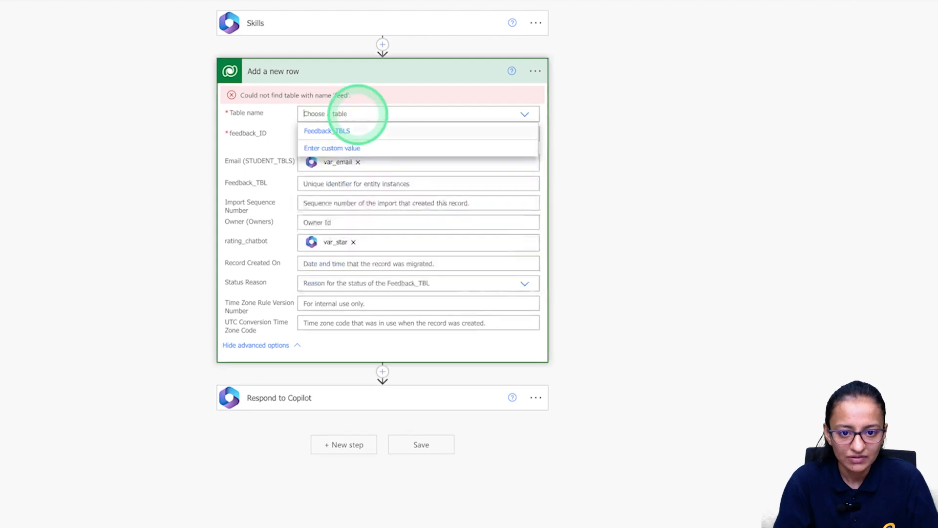
text(feed)
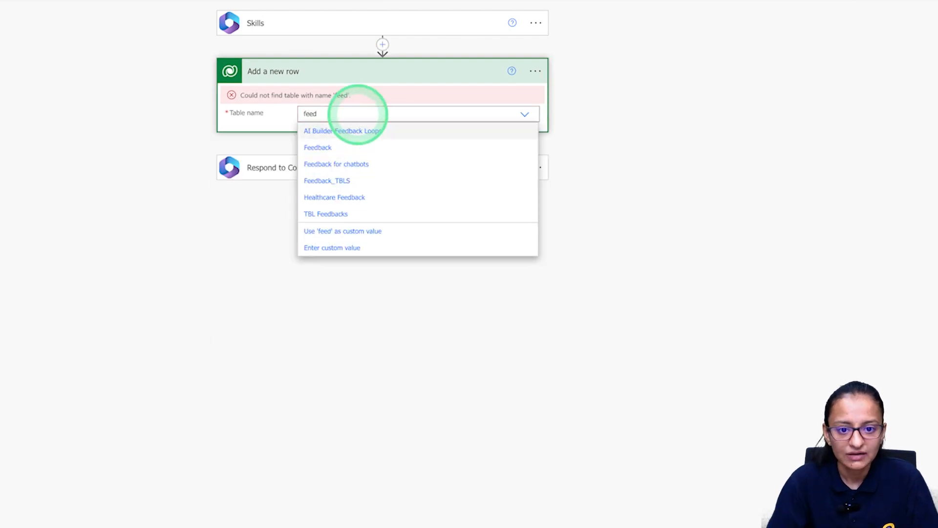
click(323, 181)
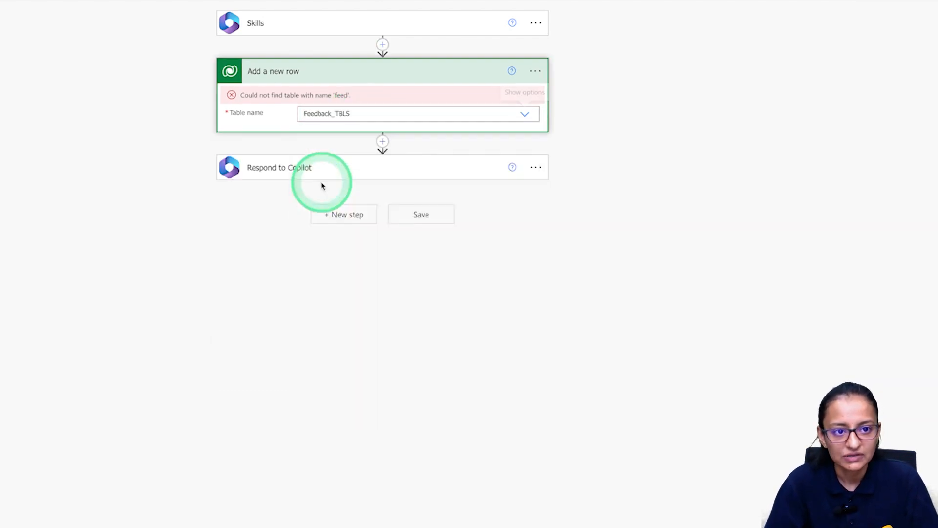
click(354, 104)
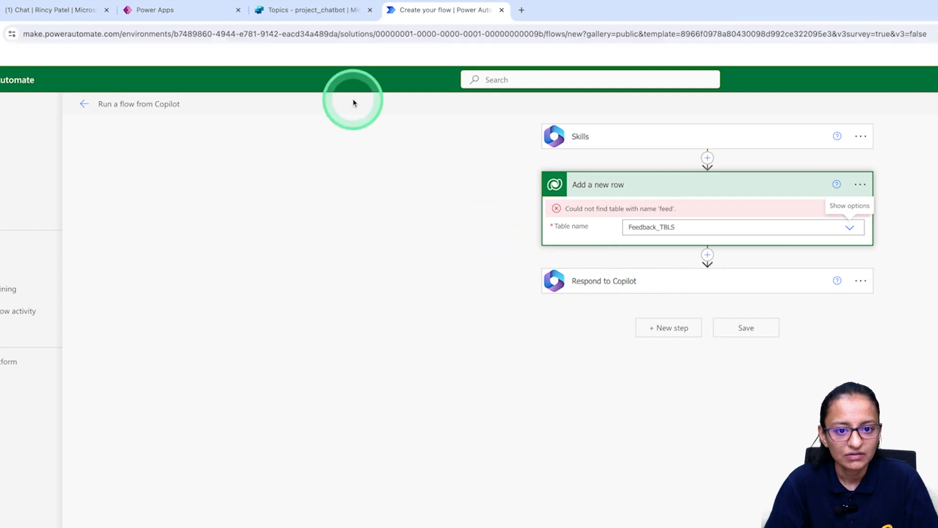
click(176, 10)
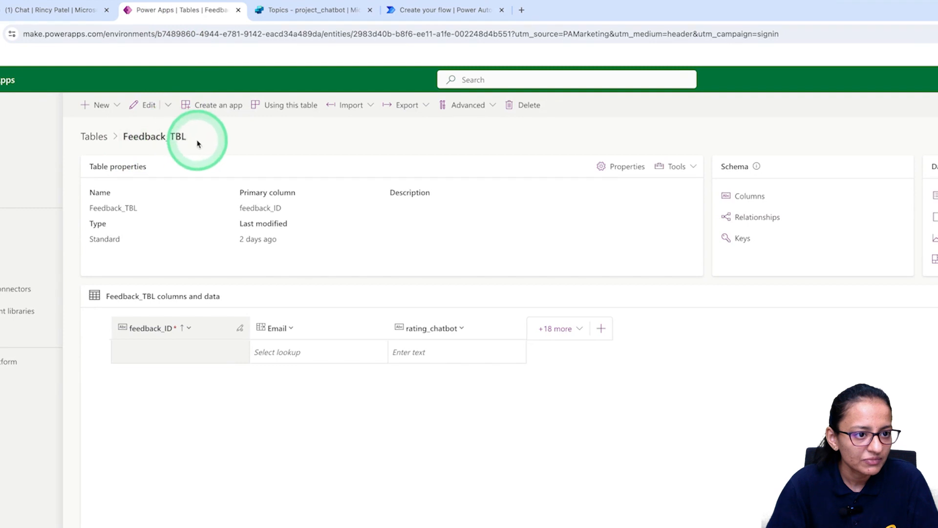
click(434, 10)
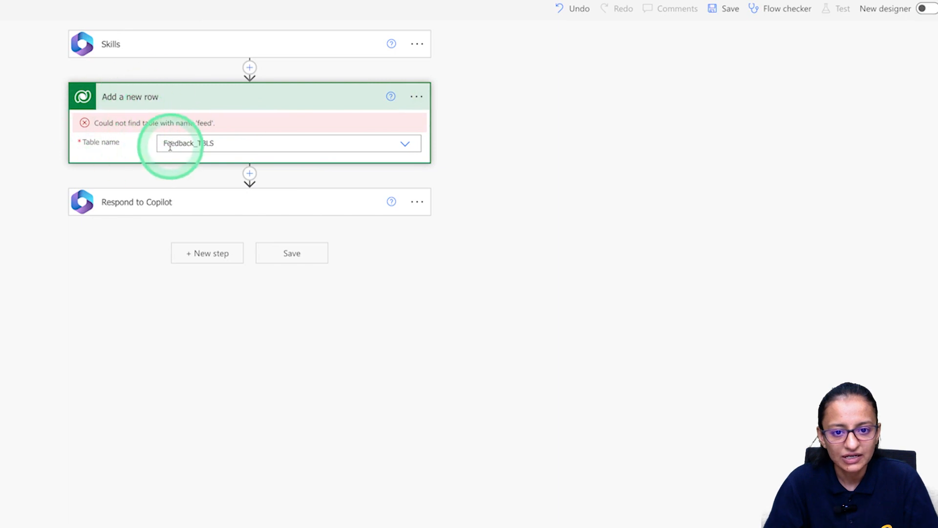
click(416, 96)
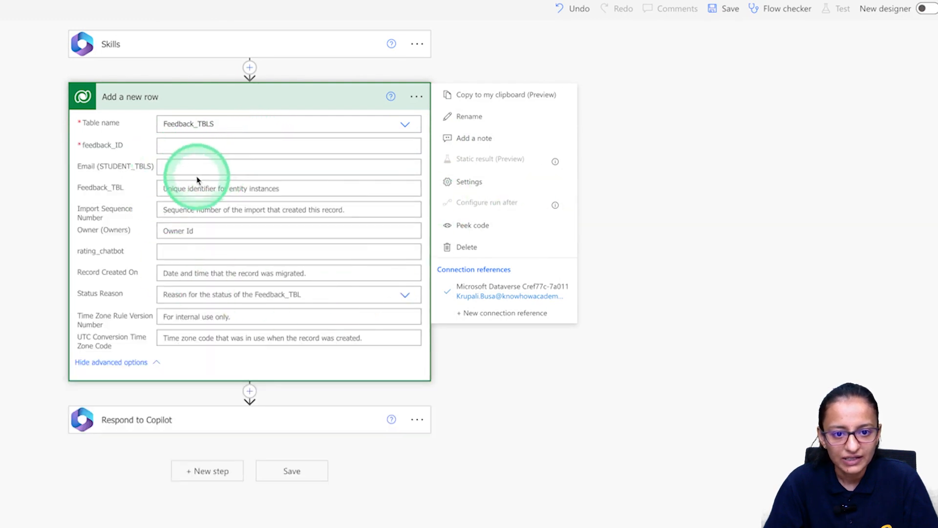
click(205, 166)
Re-insert var_email into Email and var_star into rating_chatbot, then save the flow.
click(419, 375)
scroll(524, 464, down, 10)
click(503, 468)
click(198, 261)
scroll(562, 488, down, 10)
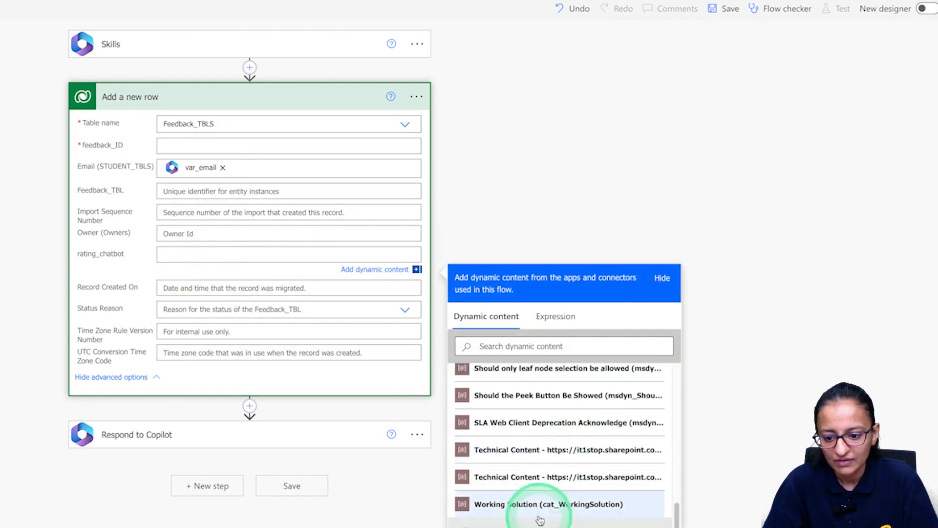
click(540, 520)
click(730, 9)
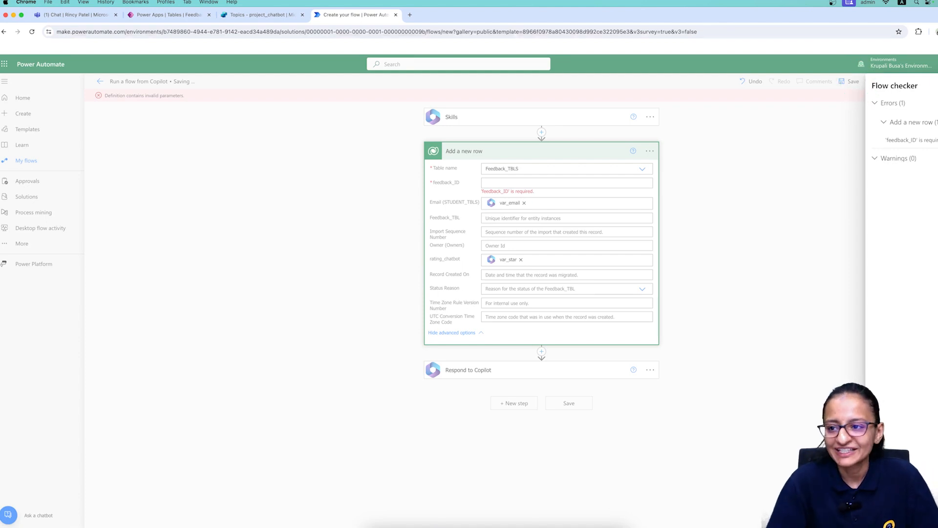
Close the flow checker, fill the required feedback_ID field with 'Test', and save flow_feedback.
click(479, 198)
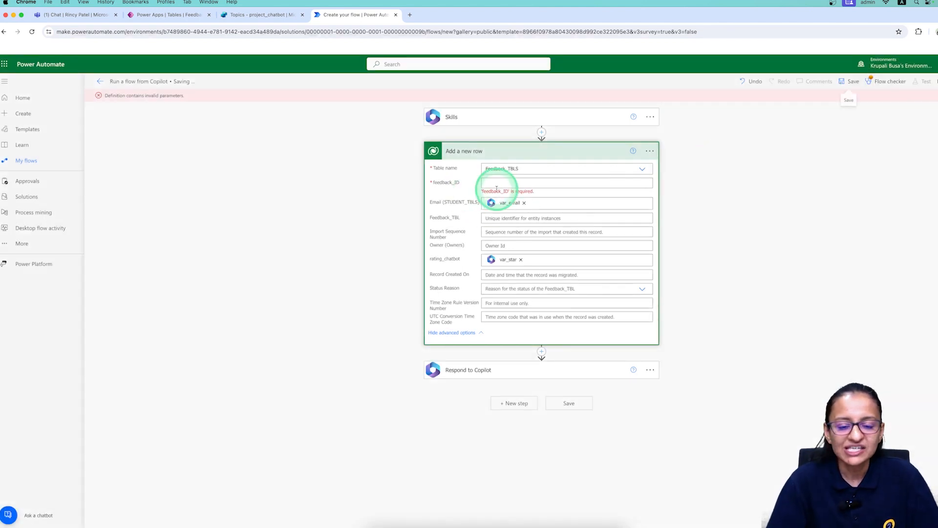
click(182, 15)
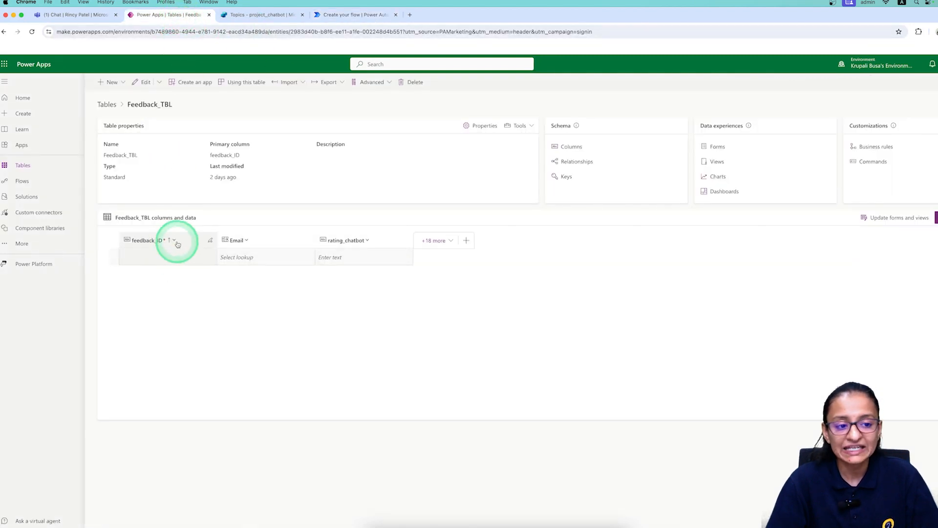
click(246, 15)
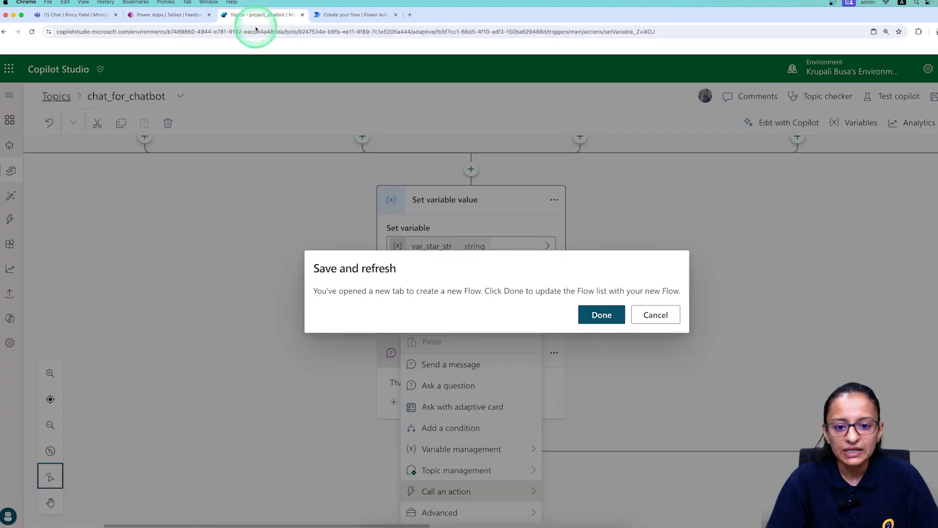
click(364, 16)
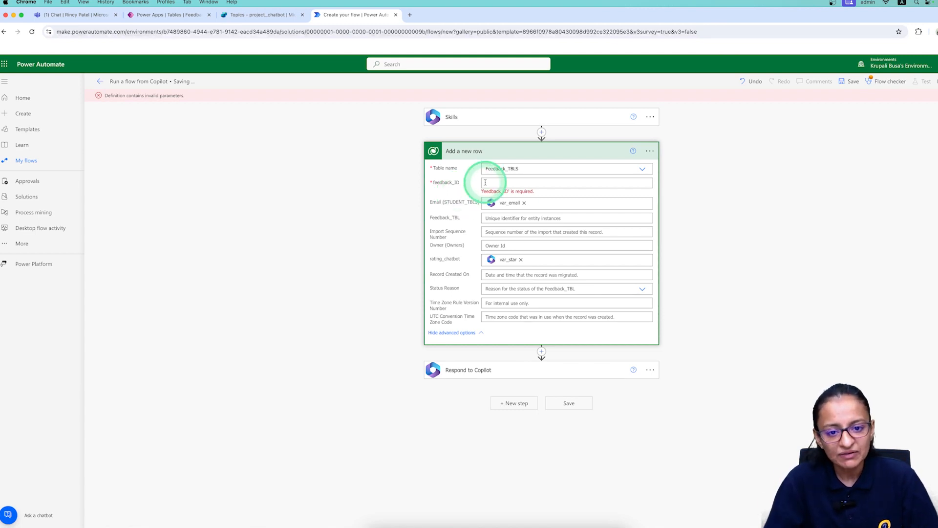
click(485, 182)
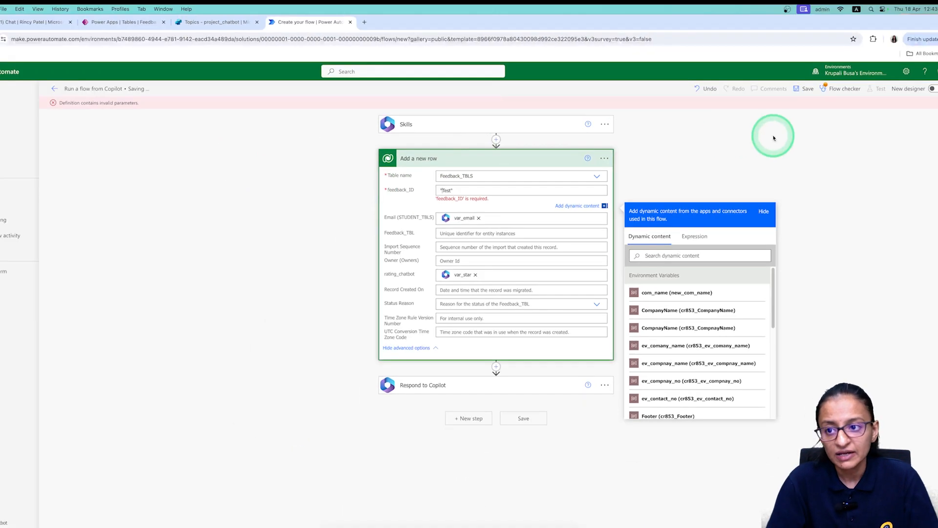
click(808, 90)
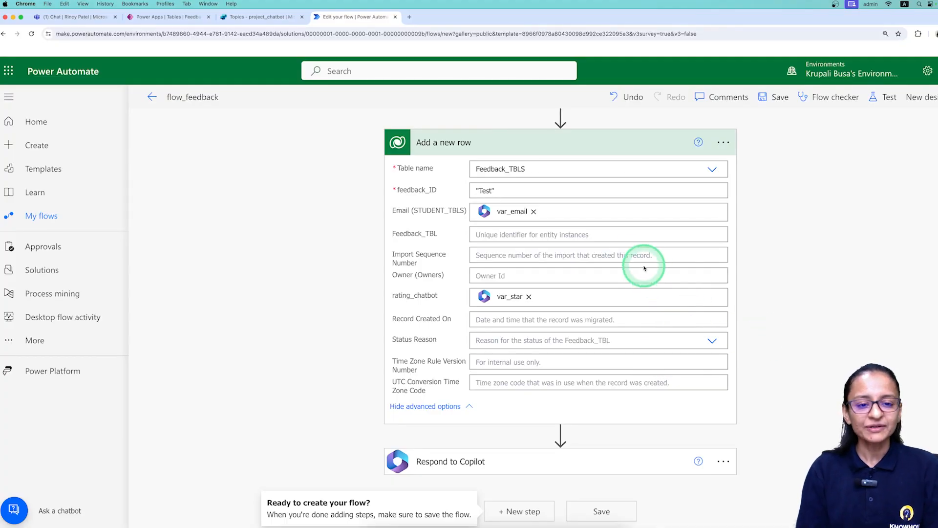
Recheck the Feedback_TBL table columns, then save the flow again.
click(168, 17)
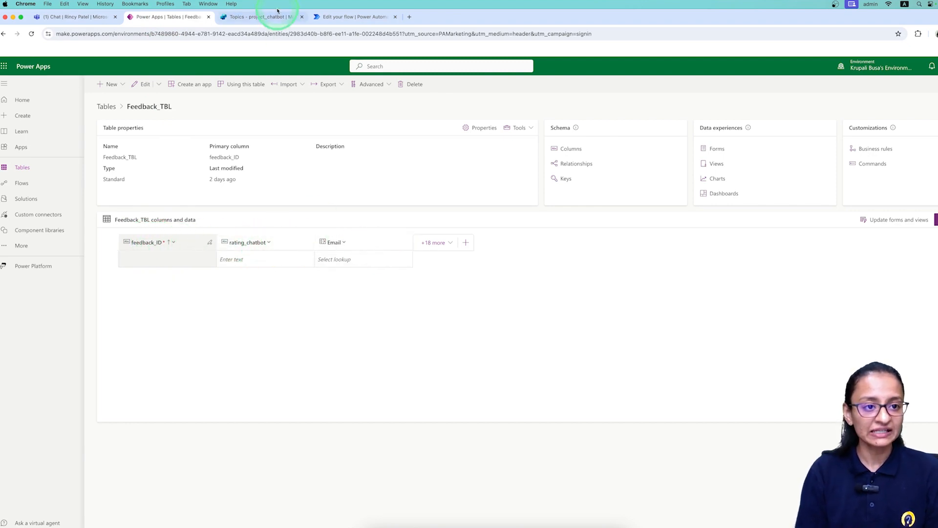
click(342, 17)
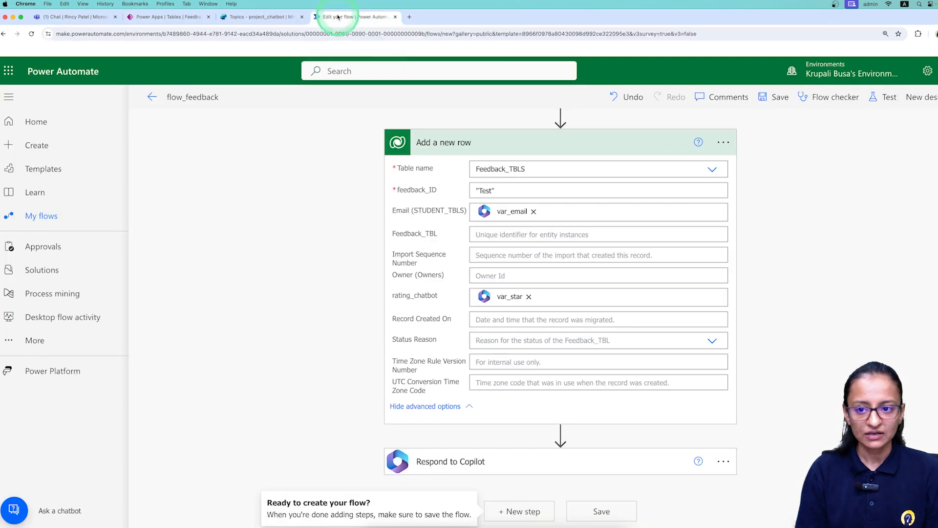
click(773, 100)
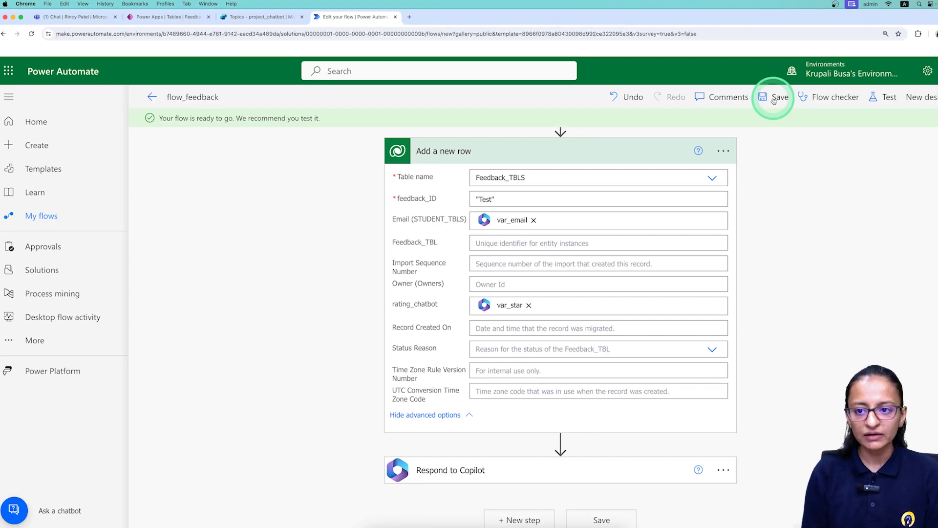
Run a manual test with a sample email for var_email and '4 star' for var_star; Add a new row fails.
click(887, 98)
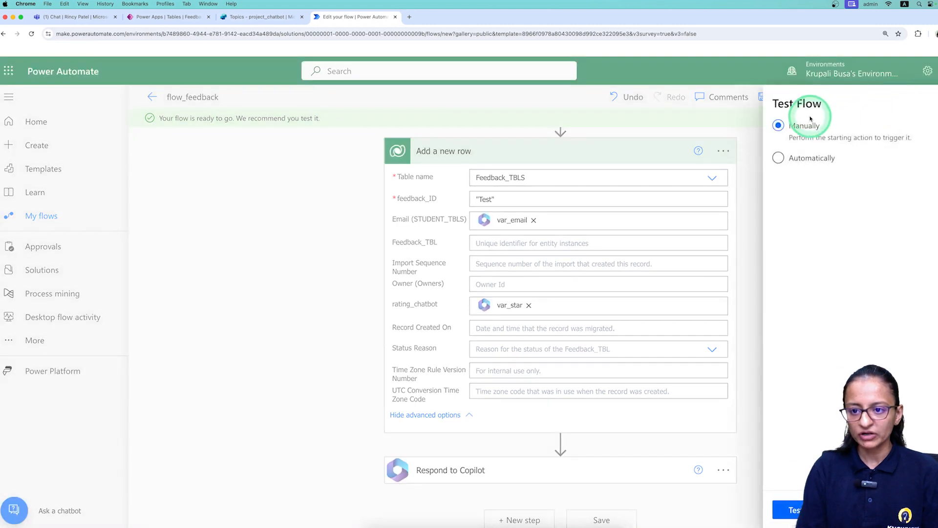
click(789, 509)
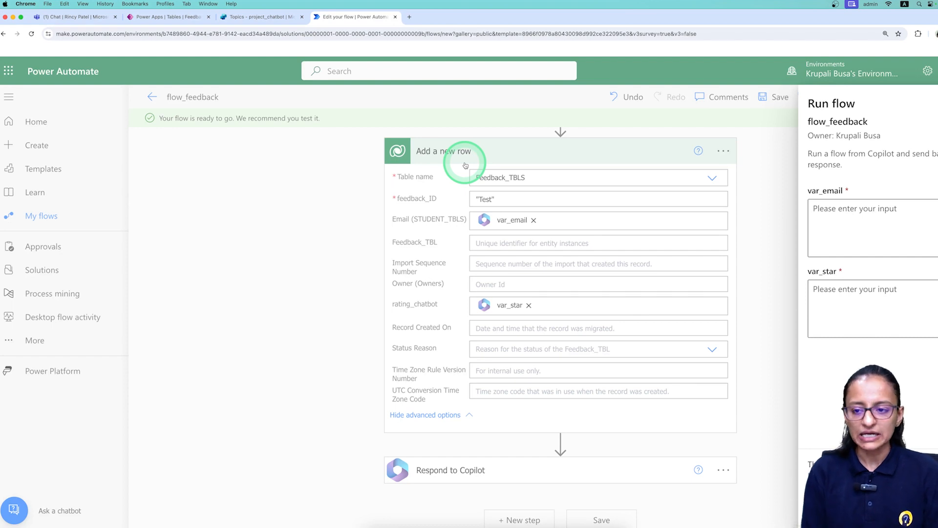
click(849, 218)
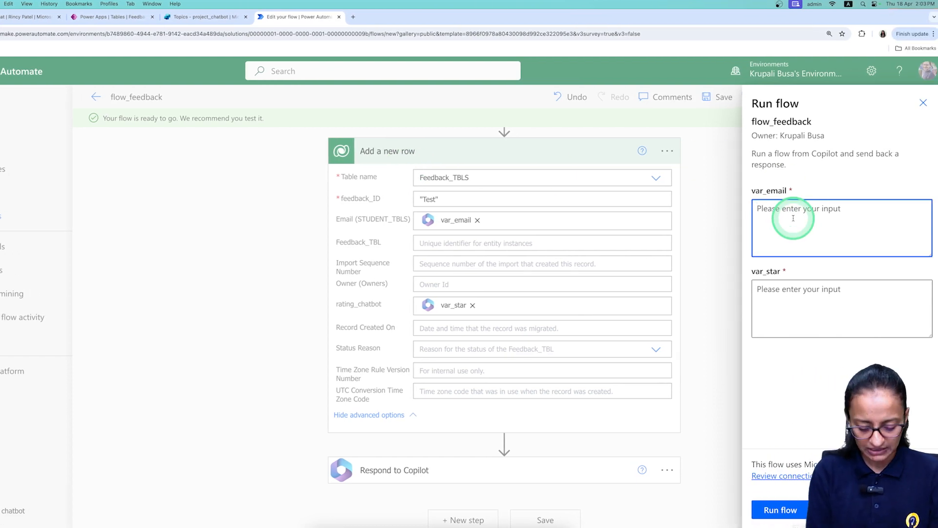
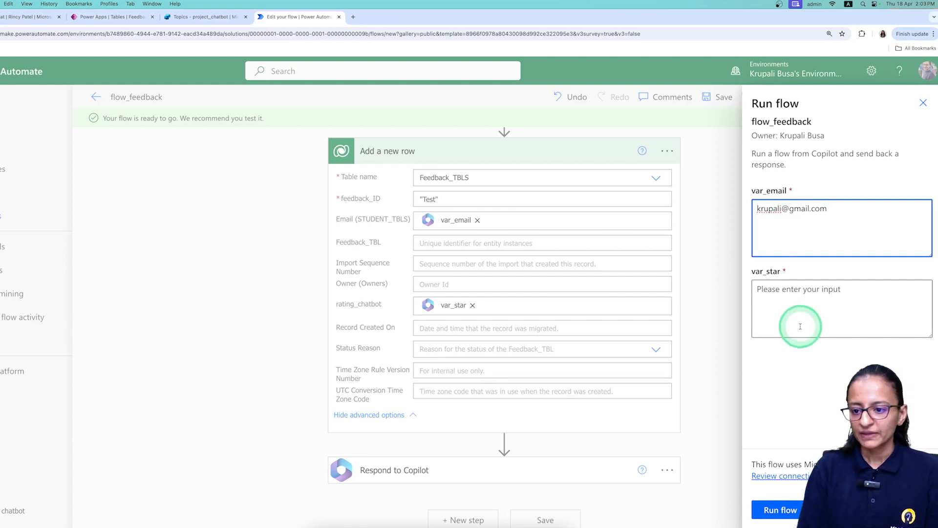
click(776, 299)
text(4 star)
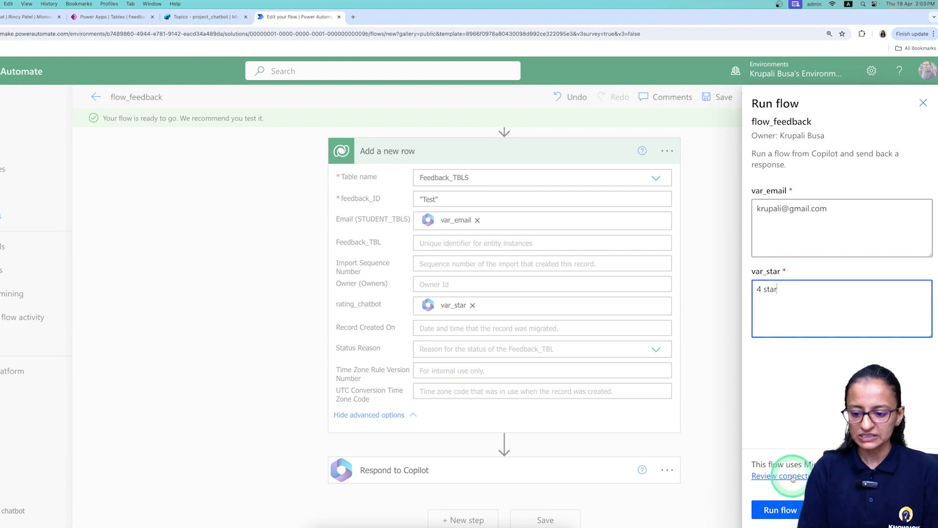
click(782, 510)
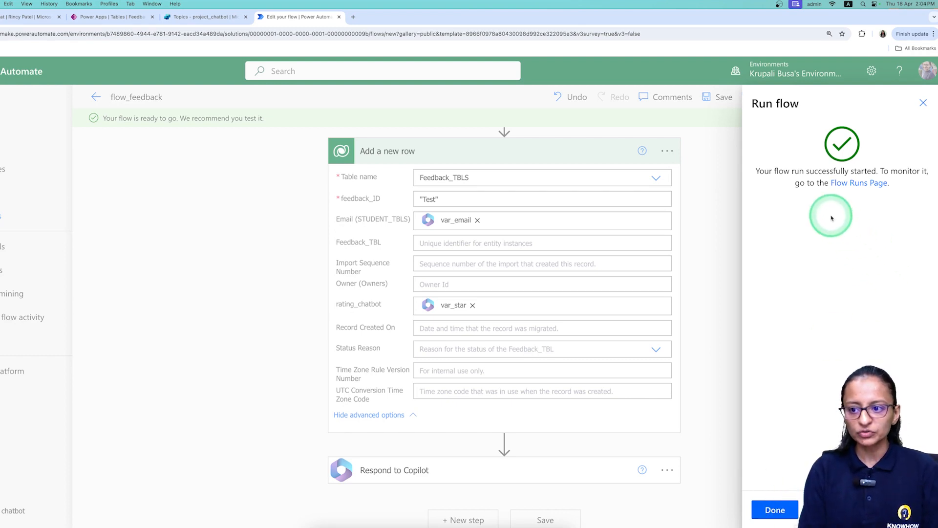
click(775, 509)
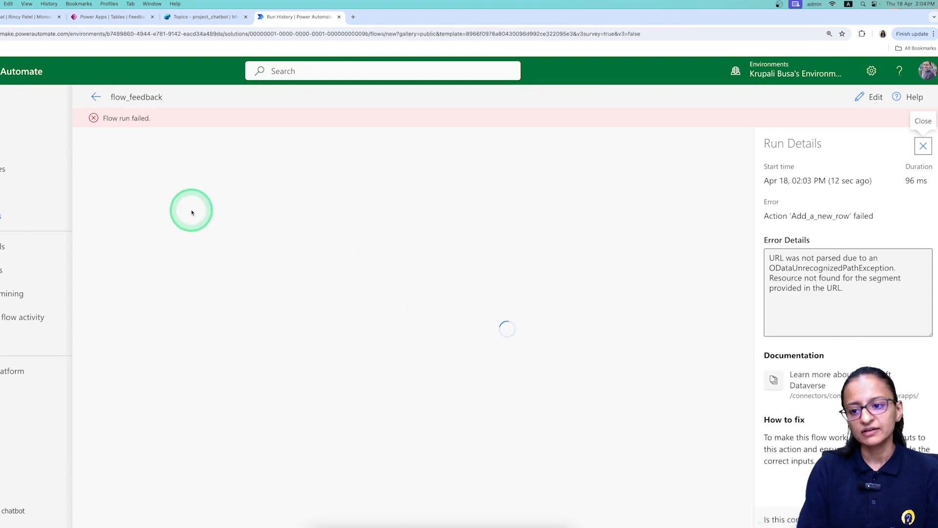
Select the ODataUnrecognizedPathException error text and expand the failed Add a new row step.
click(844, 289)
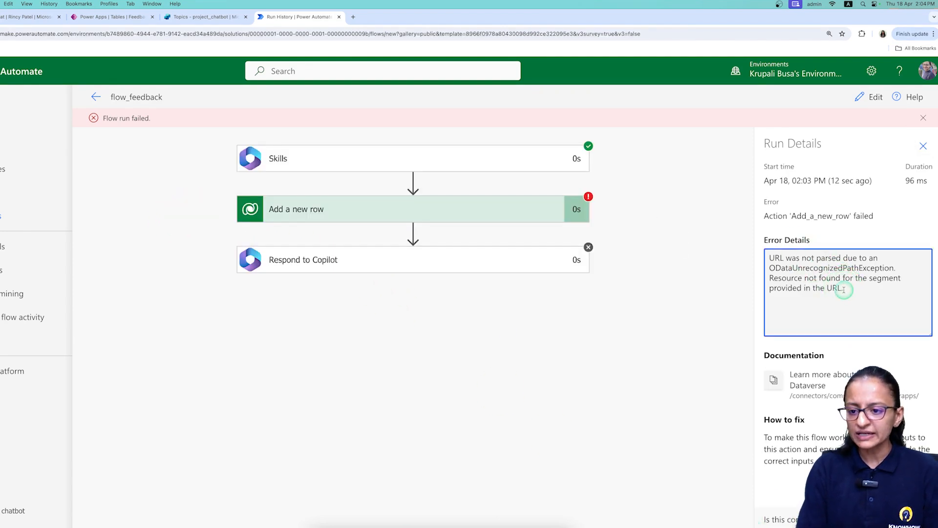
drag(844, 290, 755, 255)
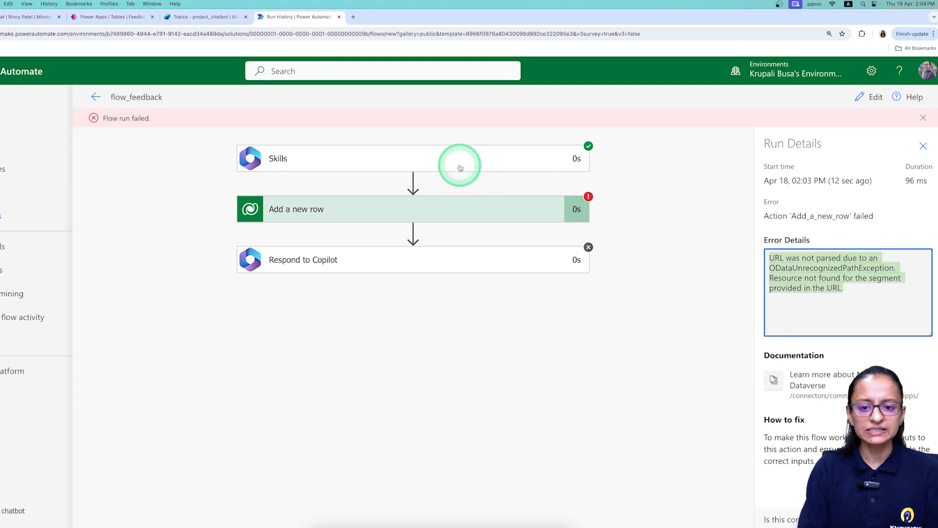
click(433, 209)
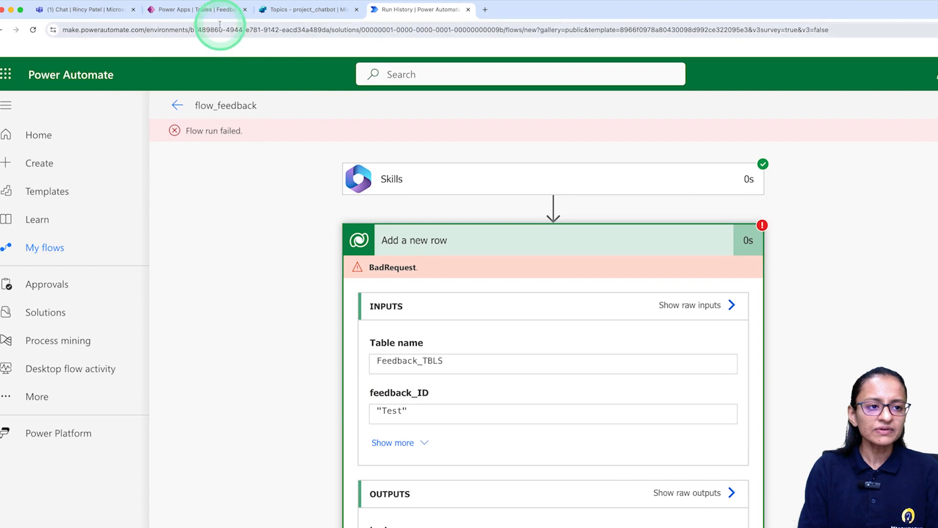
Compare against the Feedback_TBL columns, reopen the flow for editing, then show Feedback_TBL in Power Apps.
click(218, 10)
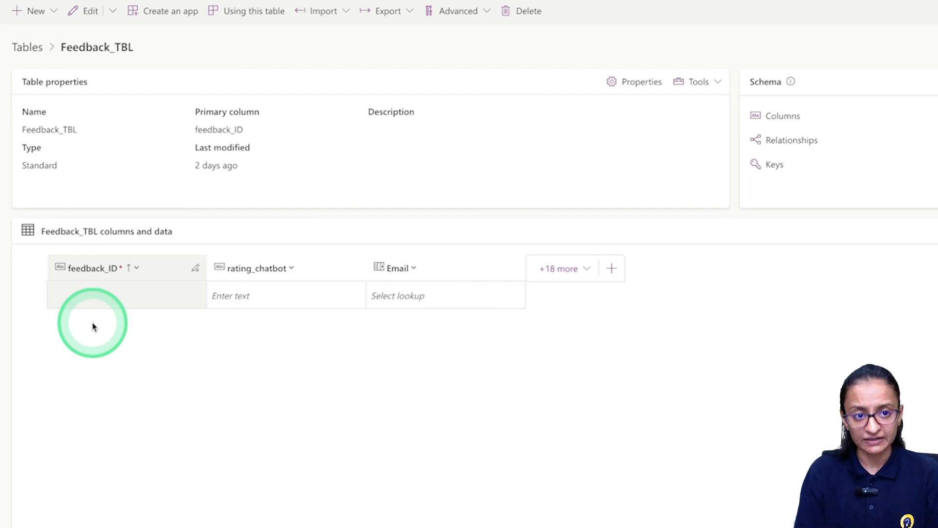
click(353, 16)
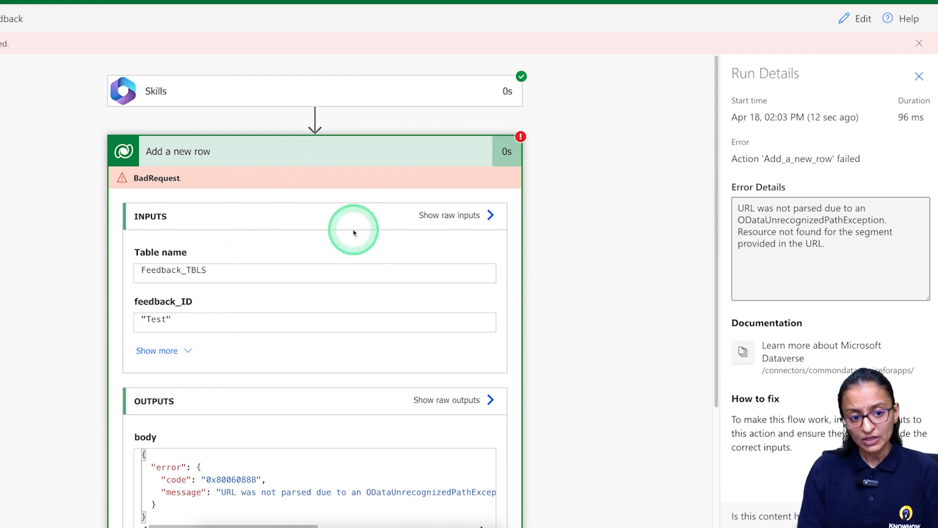
click(853, 20)
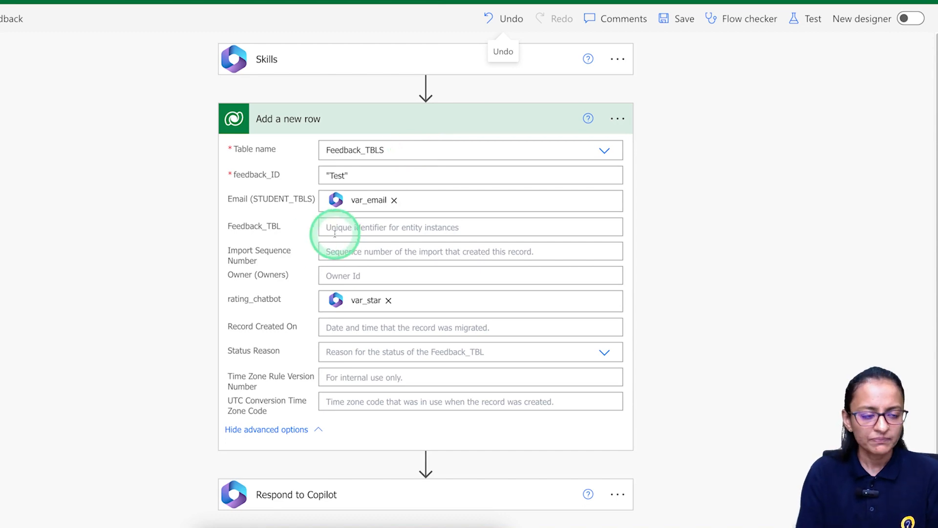
click(160, 20)
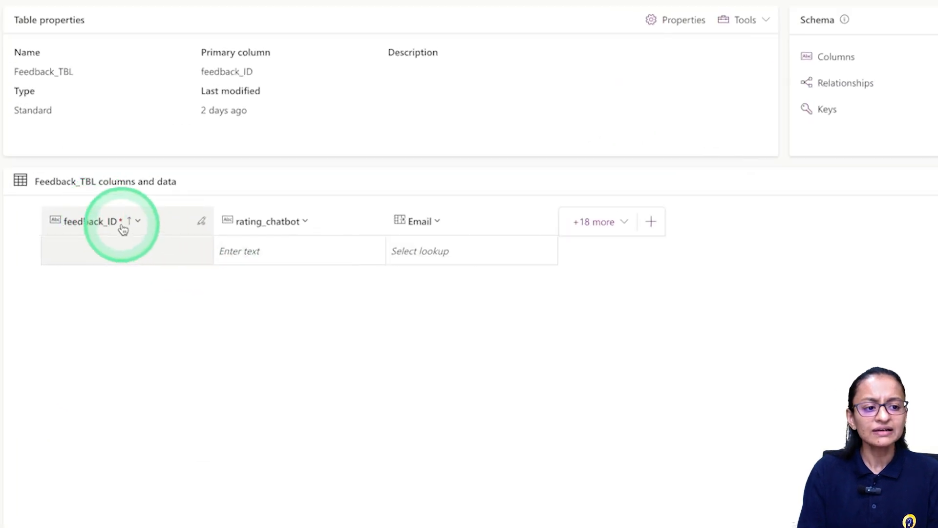
Edit the feedback_ID column to display name email_id with plain single-line text type, and save.
right_click(121, 227)
key(Escape)
click(122, 228)
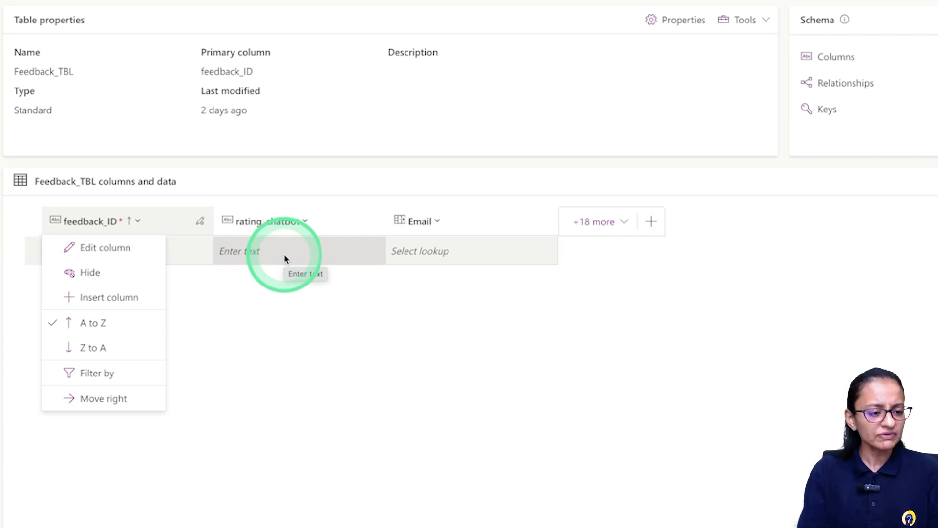
click(108, 253)
double_click(588, 87)
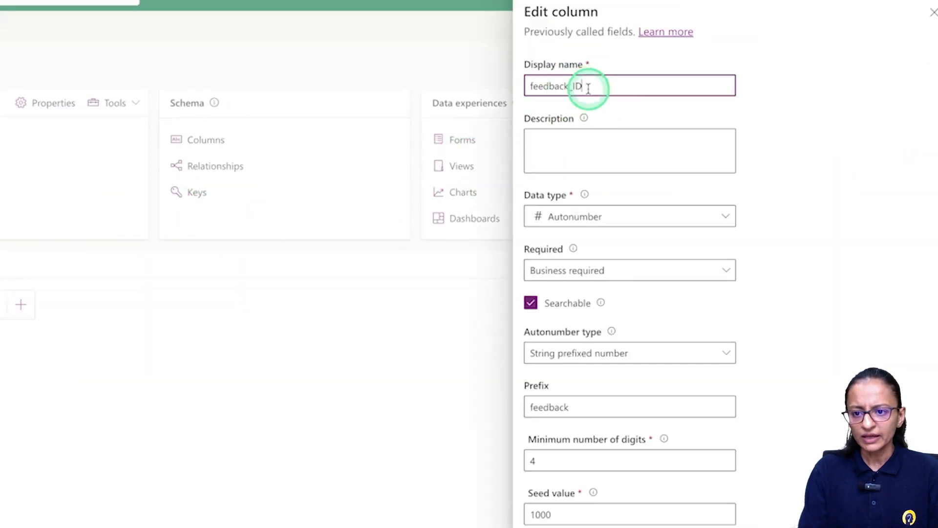
text(email)
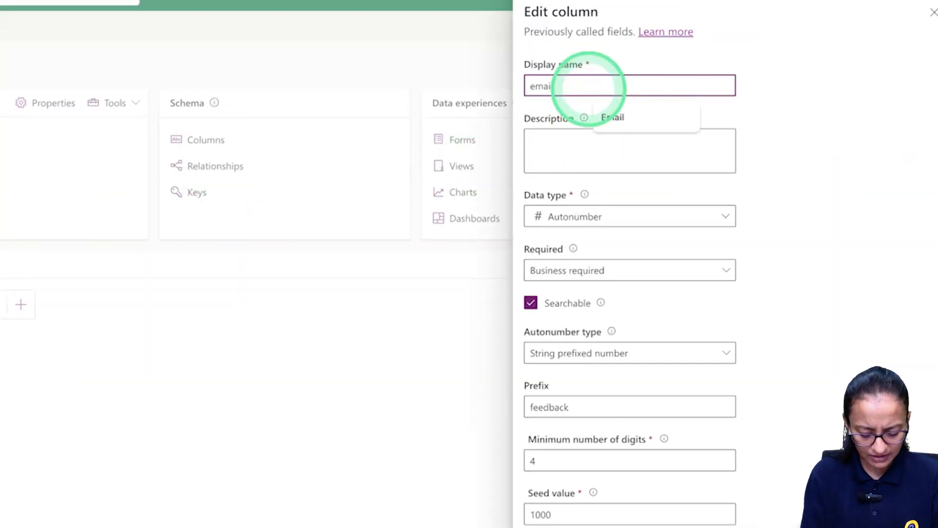
text(_id)
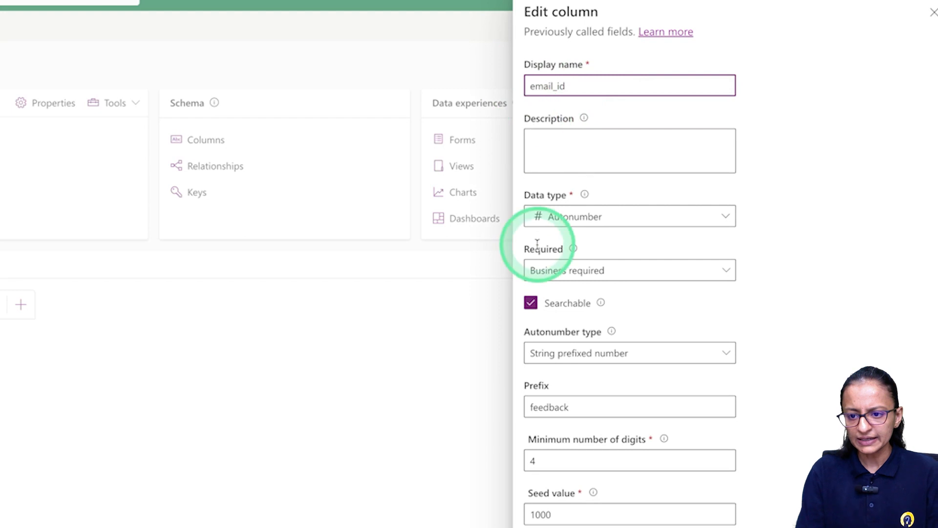
click(555, 225)
click(557, 239)
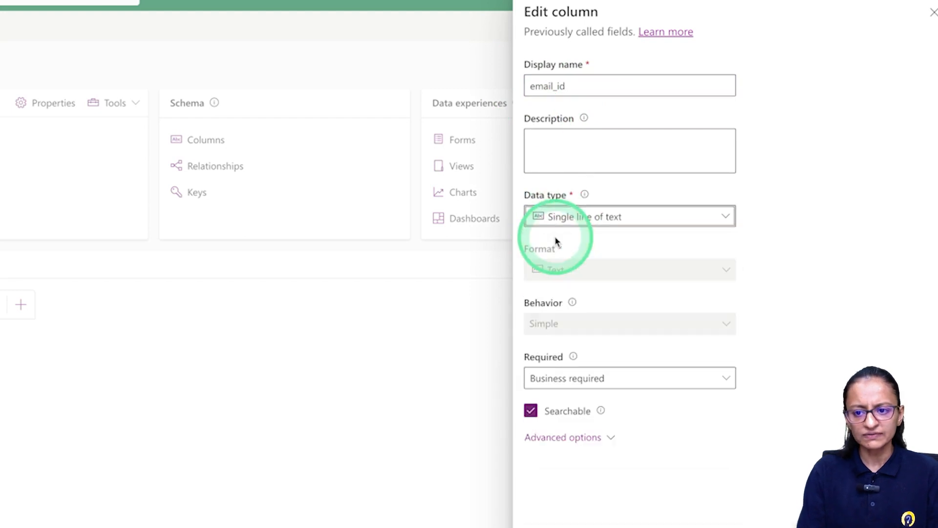
scroll(549, 403, down, 5)
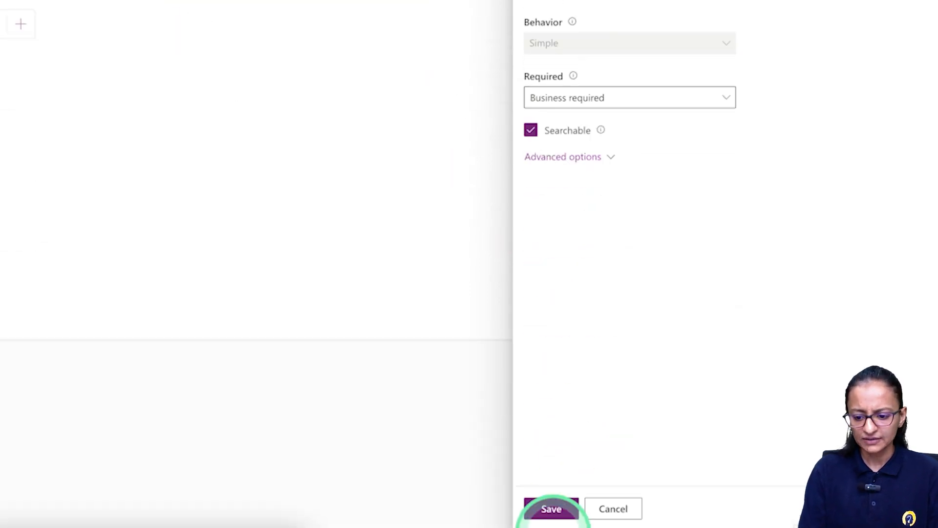
click(550, 509)
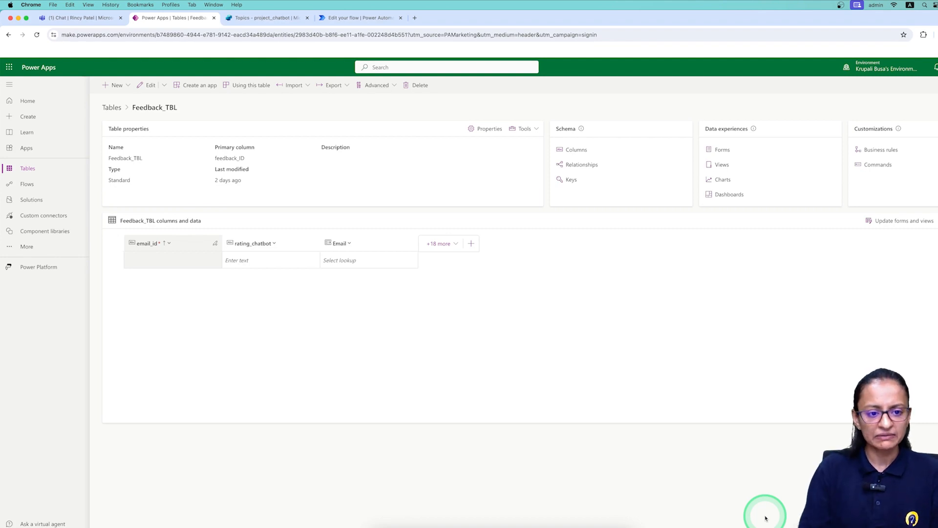
Delete the Email lookup column from Feedback_TBL and go back to the flow_feedback editor.
right_click(332, 248)
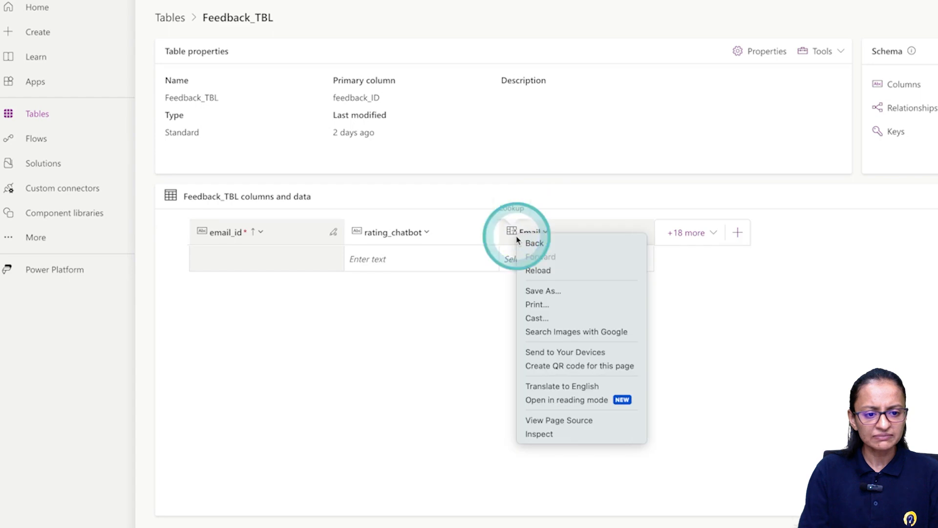
click(516, 237)
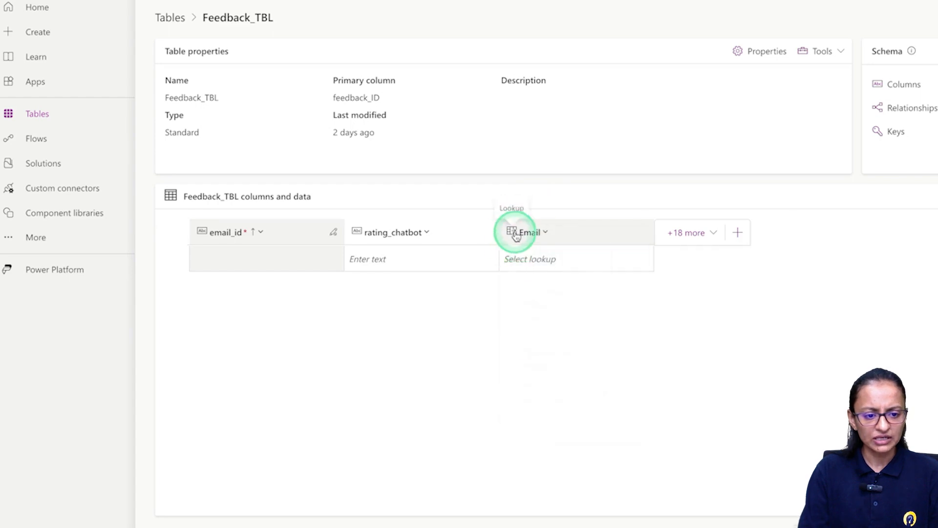
click(549, 416)
click(813, 346)
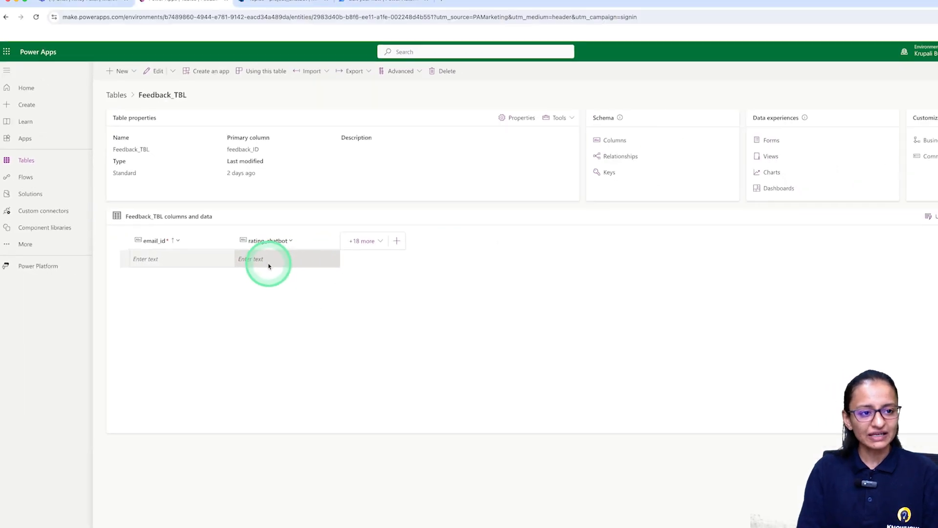
click(338, 16)
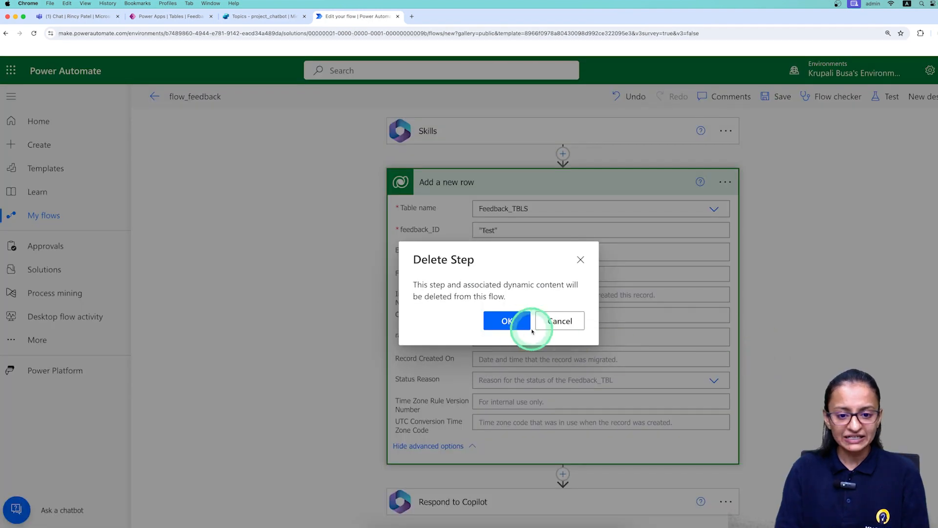
Remove the old Add a new row step and insert a Dataverse Add a new row action after Skills.
click(516, 326)
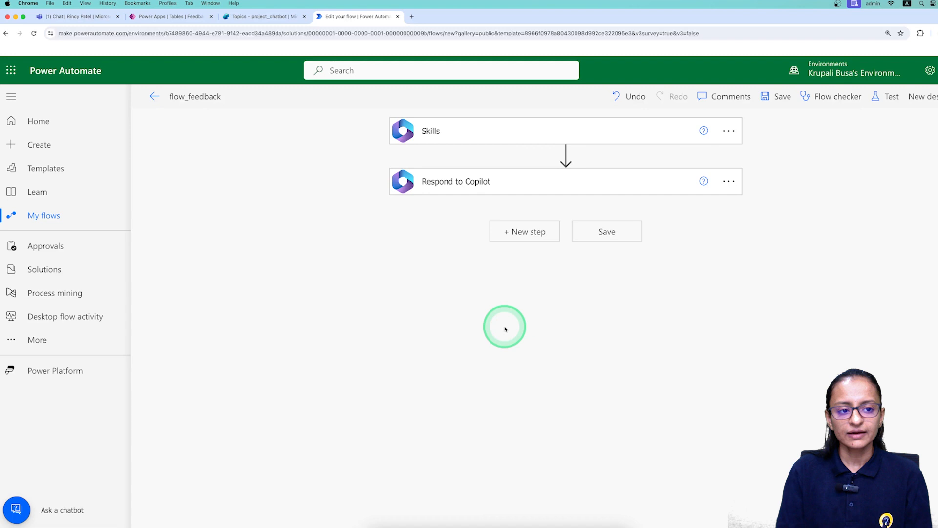
click(566, 154)
click(562, 170)
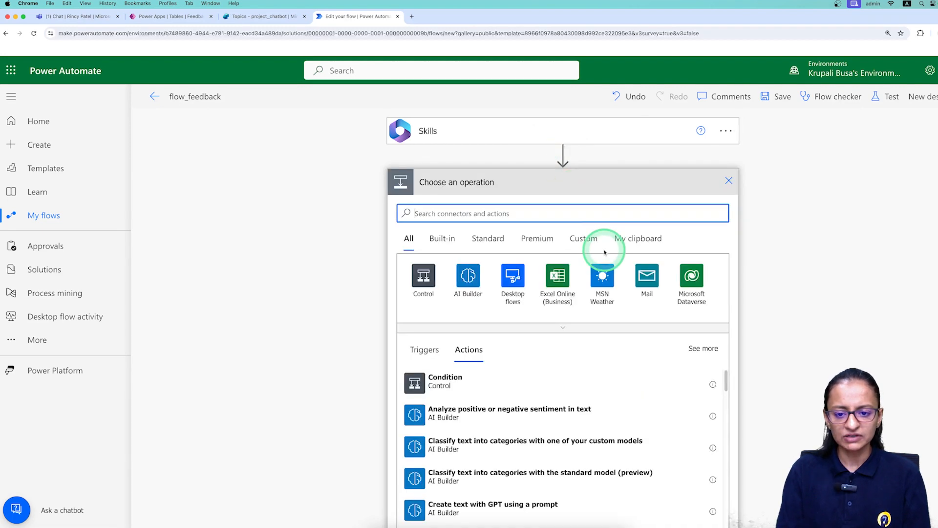
click(689, 273)
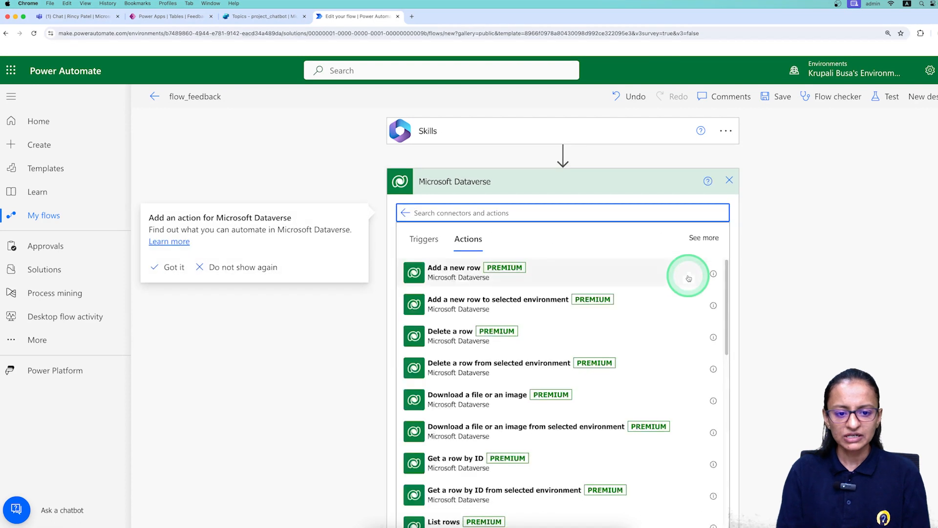
click(471, 267)
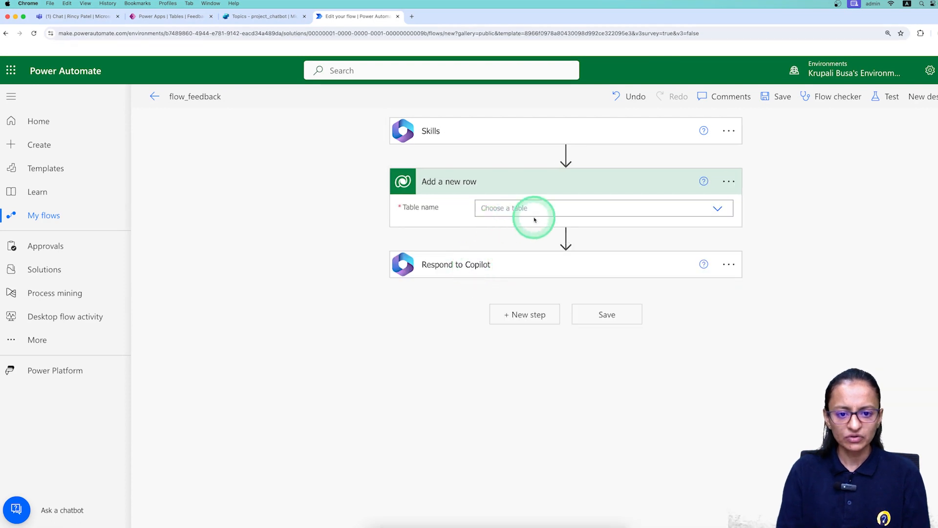
Search 'feed' and set the action's table to Feedback_TBLS.
click(717, 210)
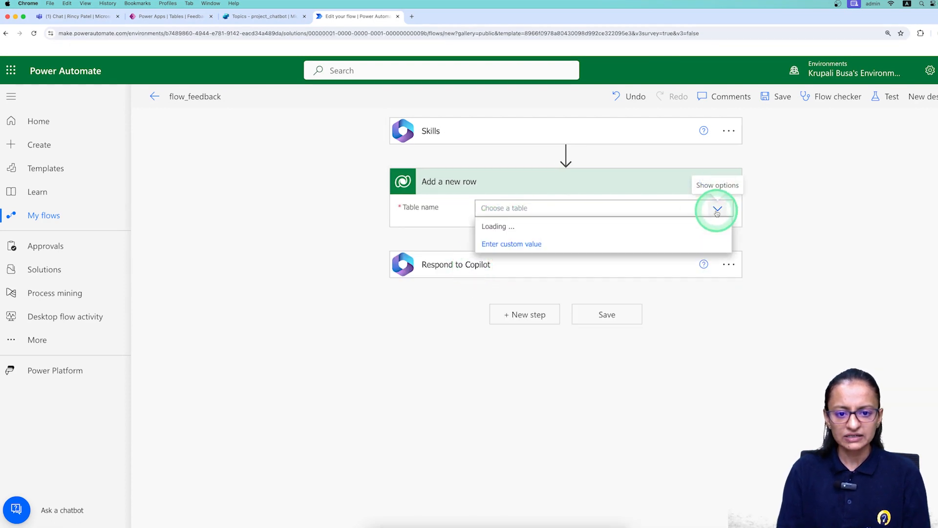
click(717, 210)
click(717, 210)
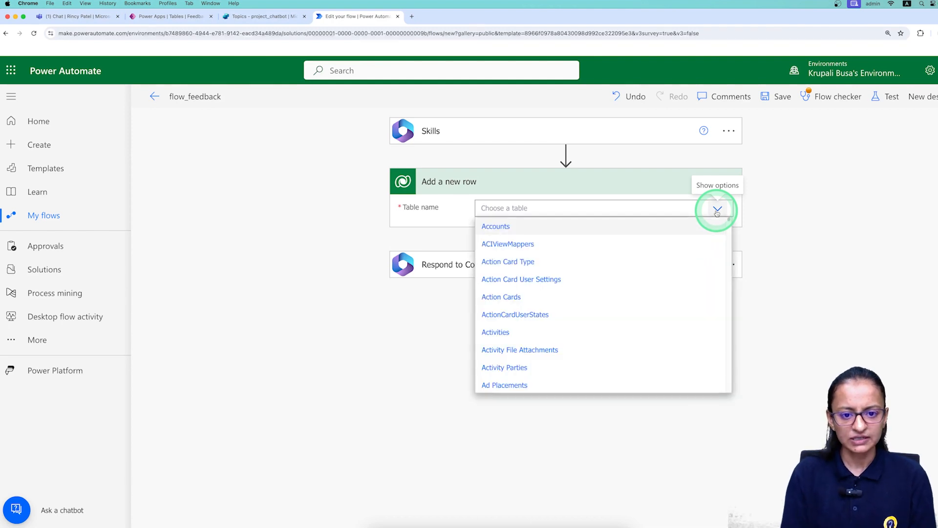
text(feed)
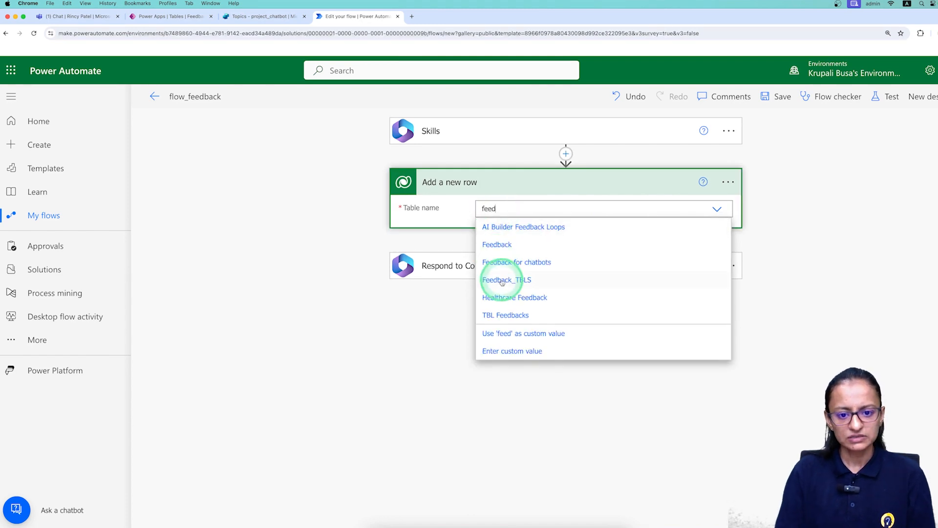
click(503, 285)
click(425, 220)
click(508, 211)
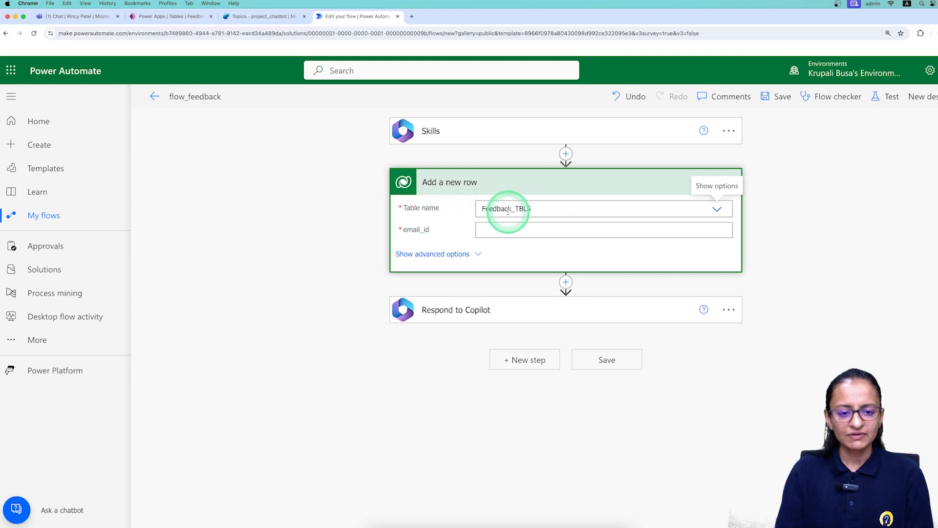
Map email_id to var_email and rating_chatbot to var_star, then save the flow.
click(518, 230)
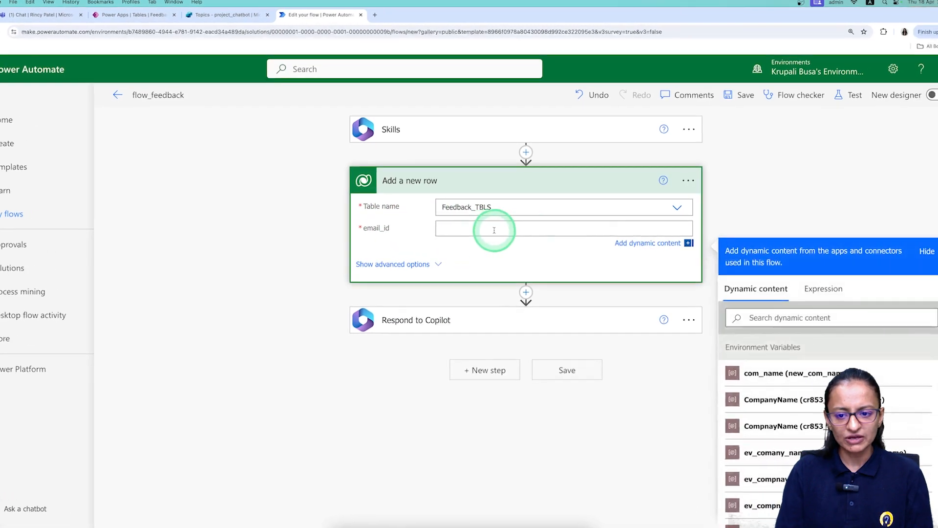
scroll(748, 420, down, 10)
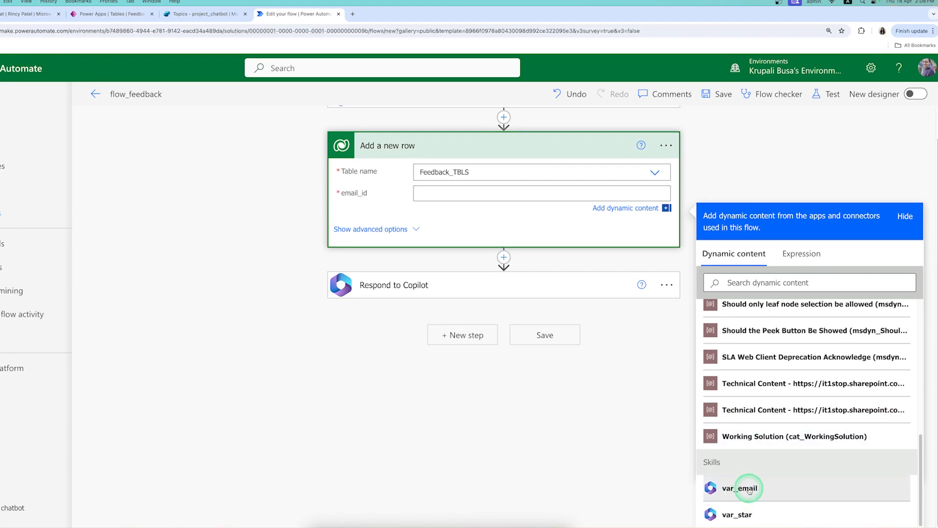
click(748, 488)
click(469, 168)
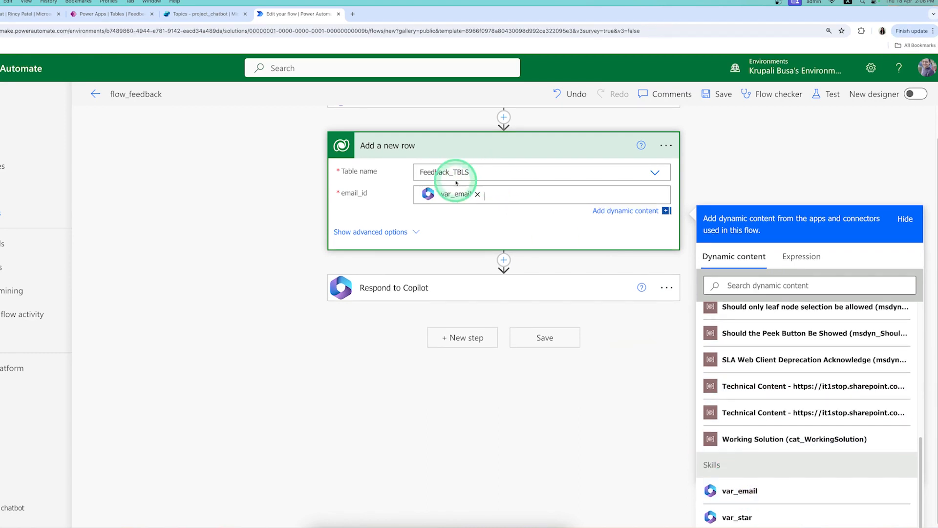
click(379, 232)
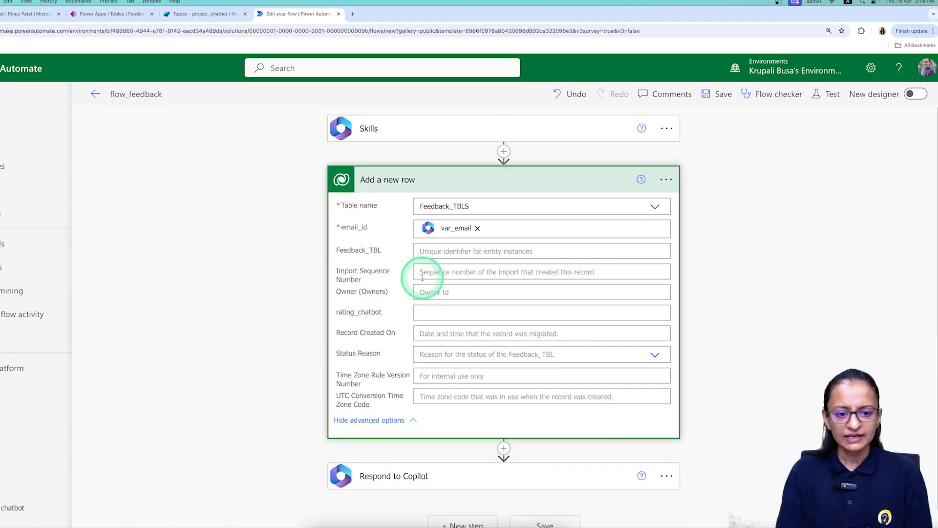
click(488, 316)
scroll(796, 425, down, 15)
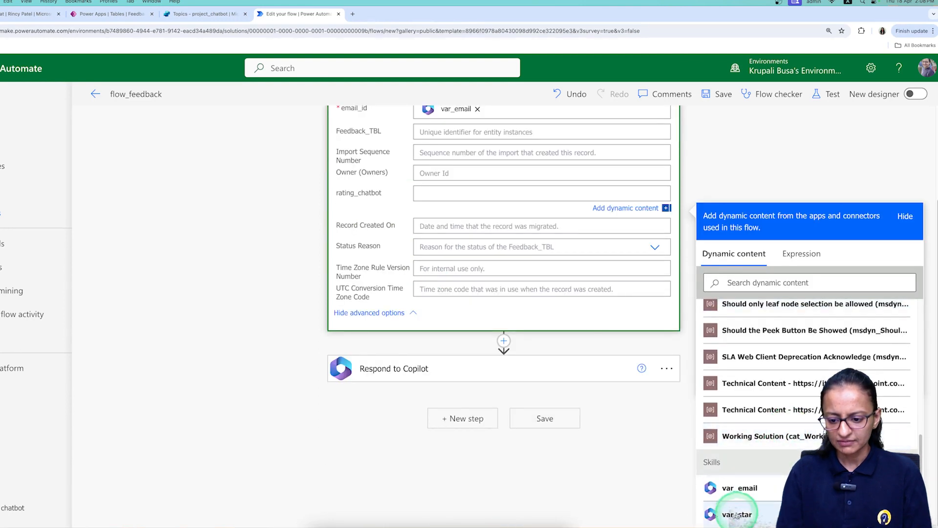
click(736, 515)
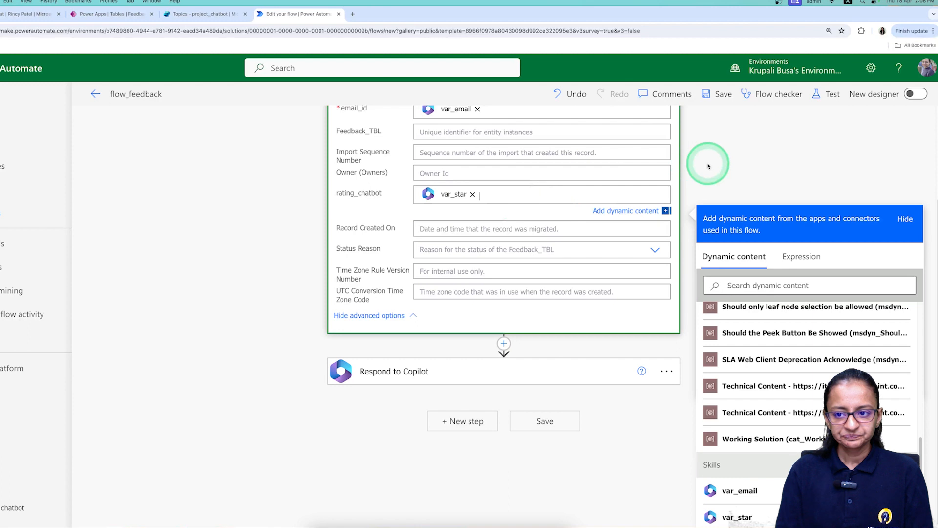
click(713, 191)
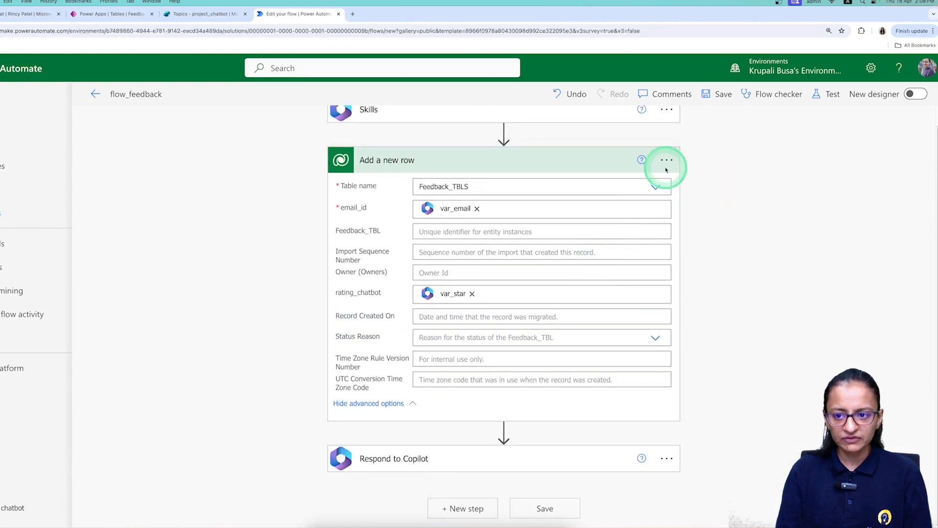
click(714, 95)
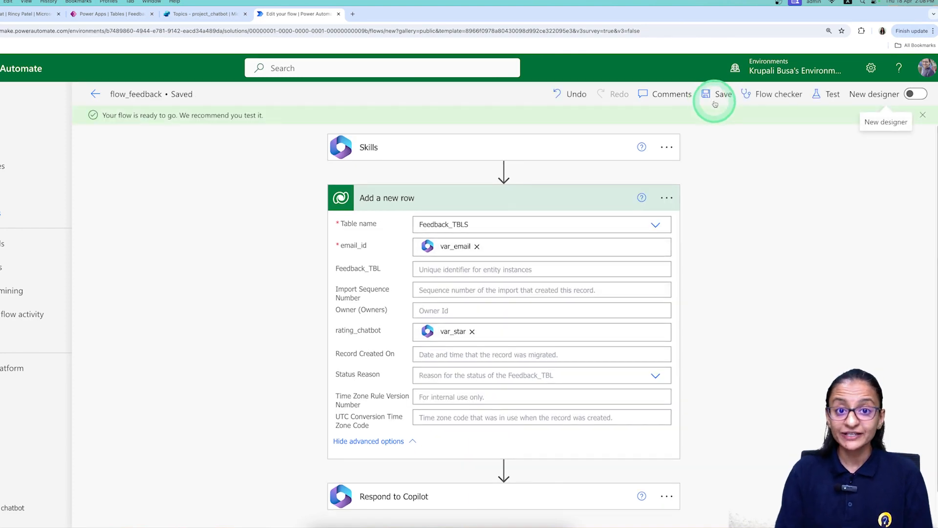
Manually test flow_feedback with a sample email and a 5 star rating; all steps succeed.
click(827, 94)
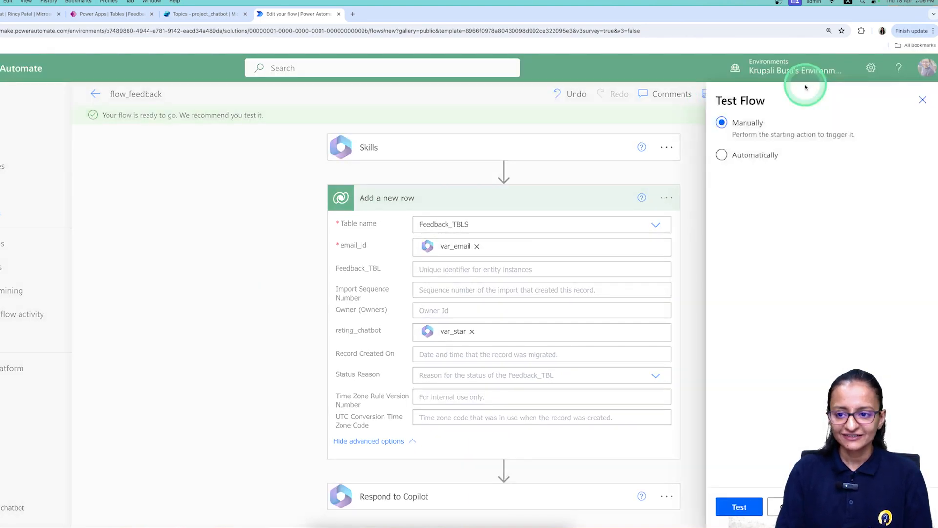
click(737, 508)
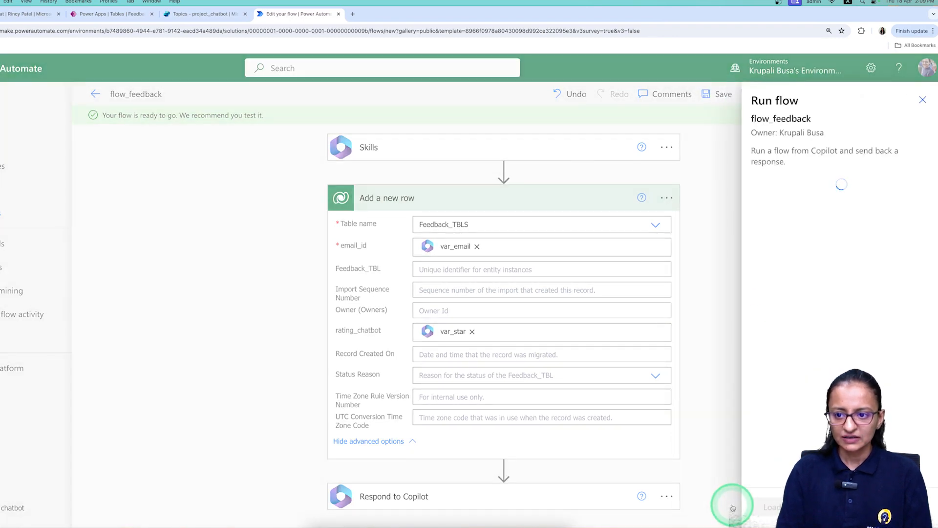
click(761, 229)
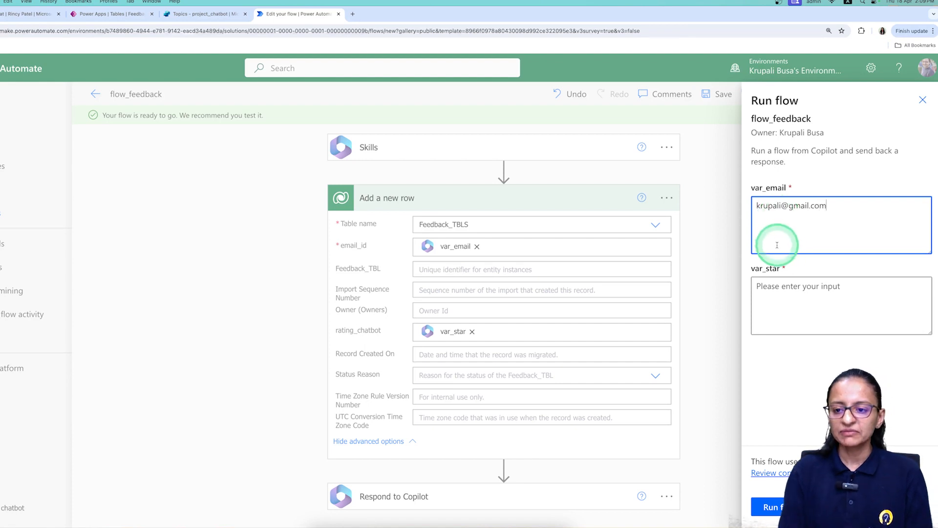
click(785, 306)
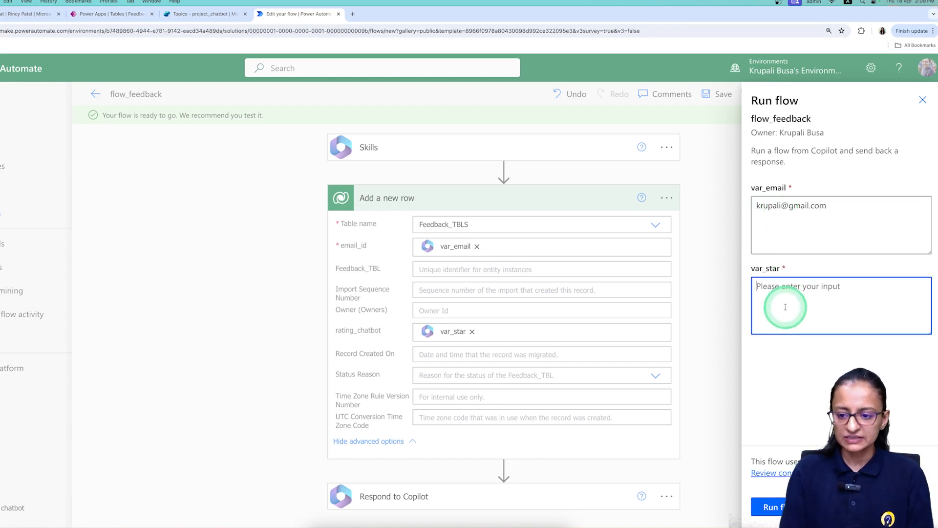
text(s)
key(BackSpace)
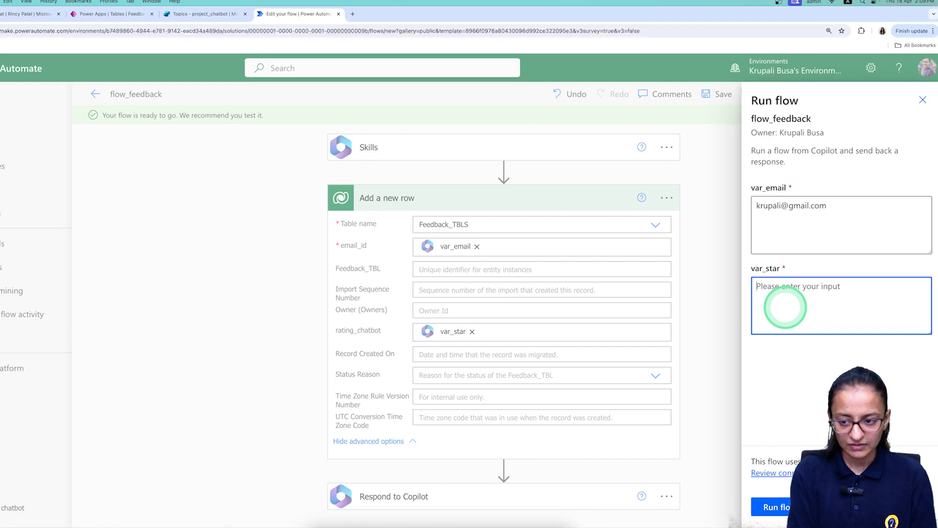
text(5 star)
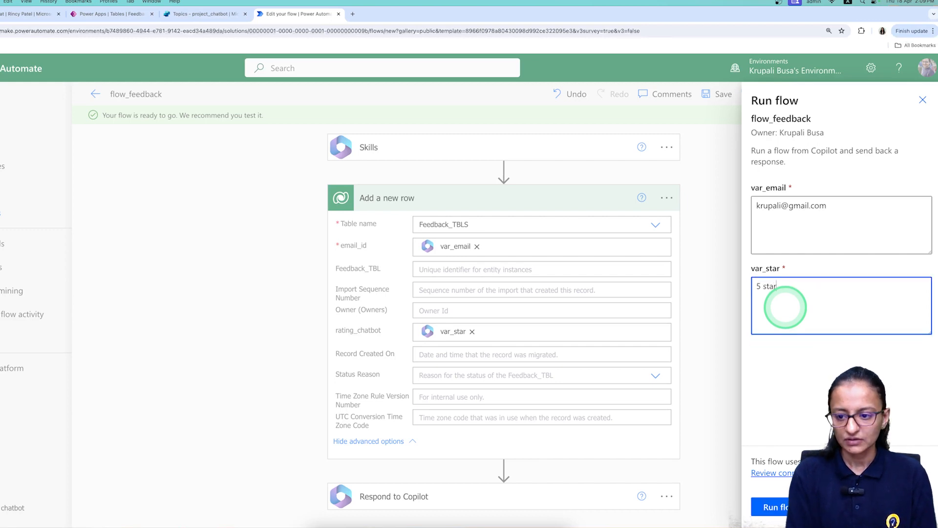
click(777, 507)
click(770, 510)
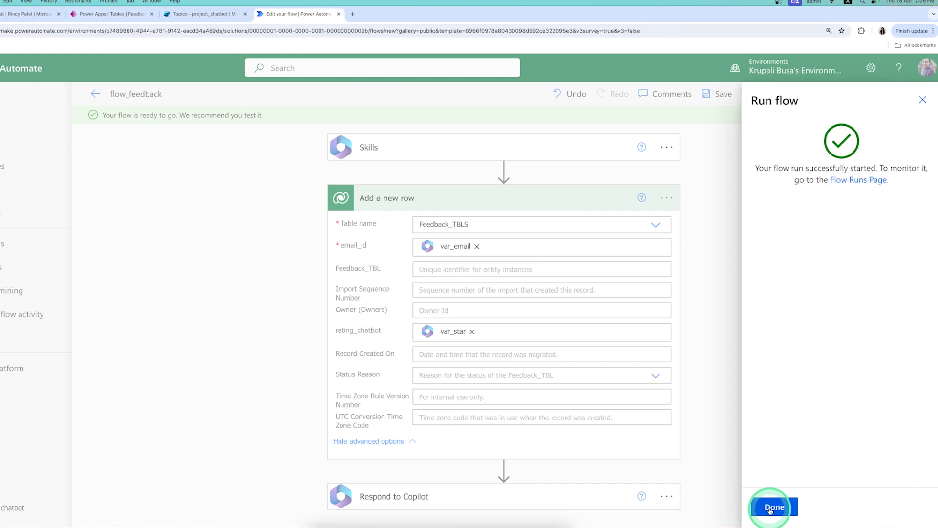
click(774, 506)
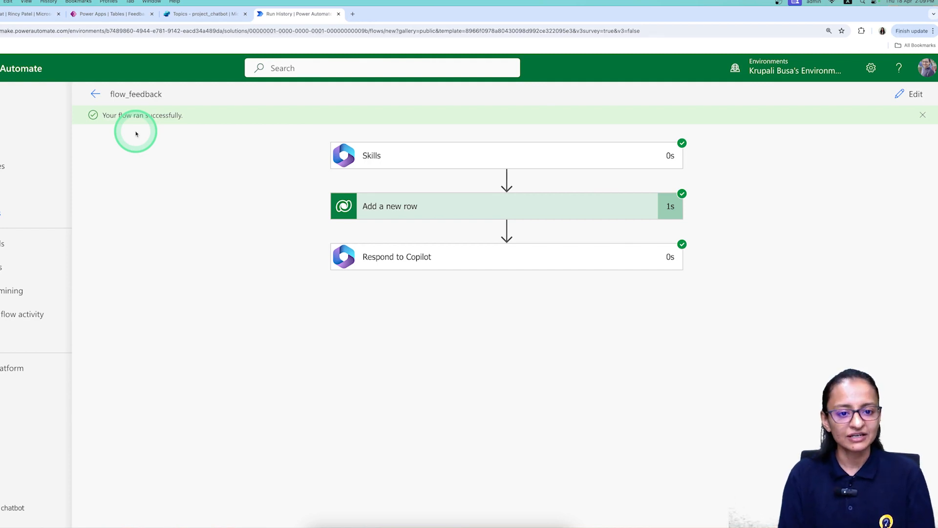
Reload Feedback_TBL in Power Apps to see the new 5 star row, then return to run history.
click(88, 18)
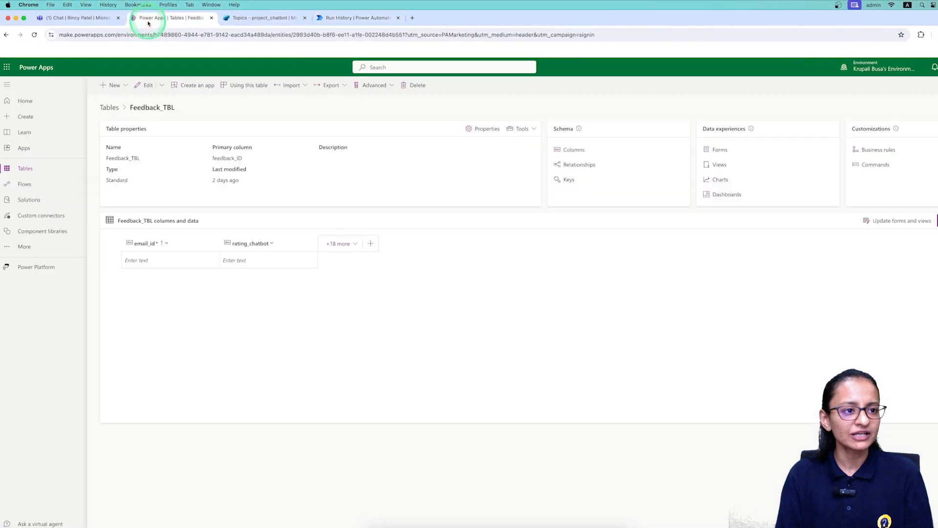
click(35, 36)
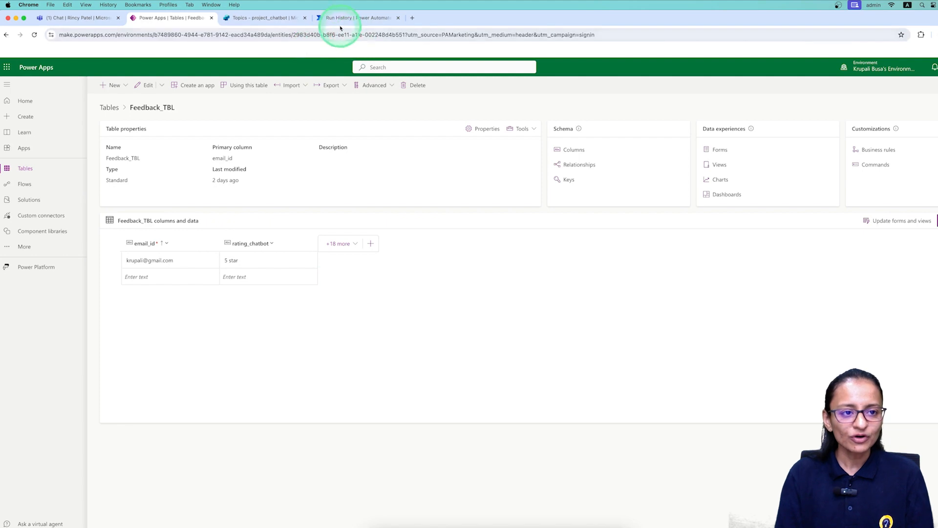
click(357, 19)
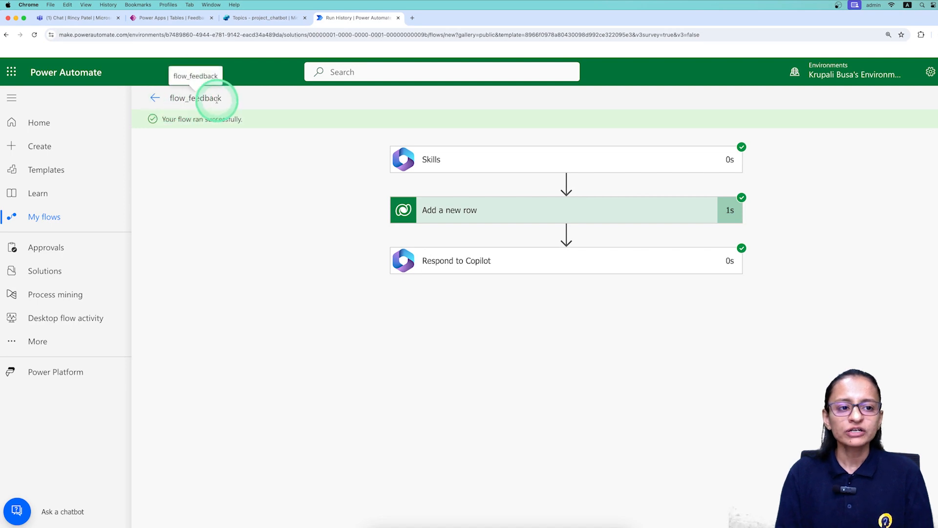
In the chatbot topic, add a node after the variable step and browse the callable flows, including flow_feedback.
click(271, 22)
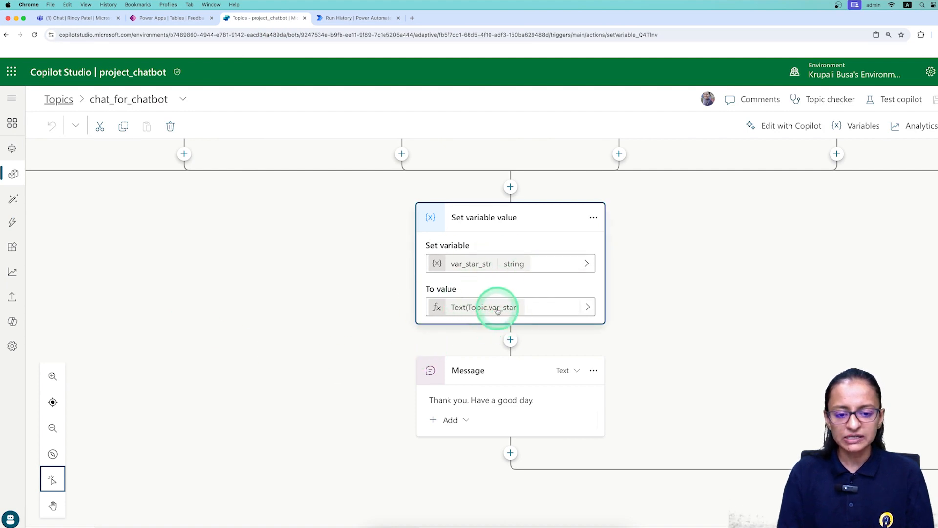
click(510, 341)
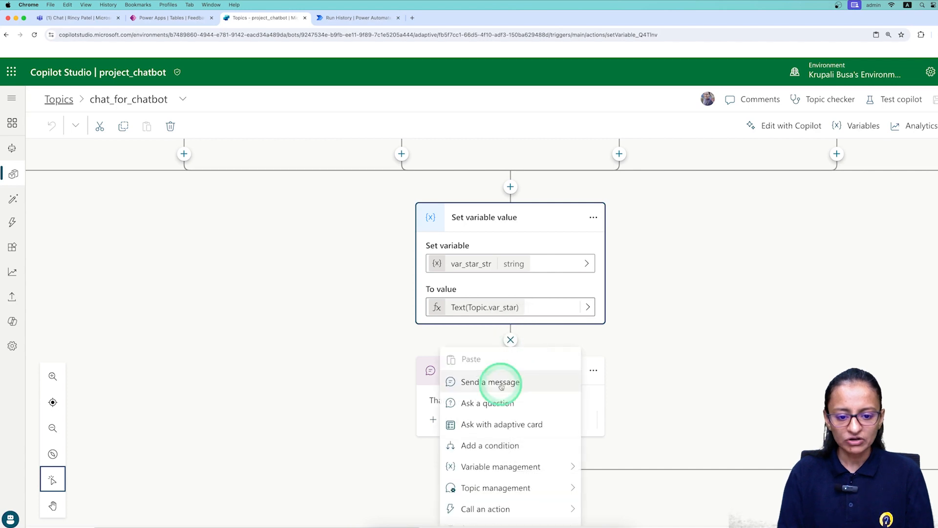
mouse_move(533, 517)
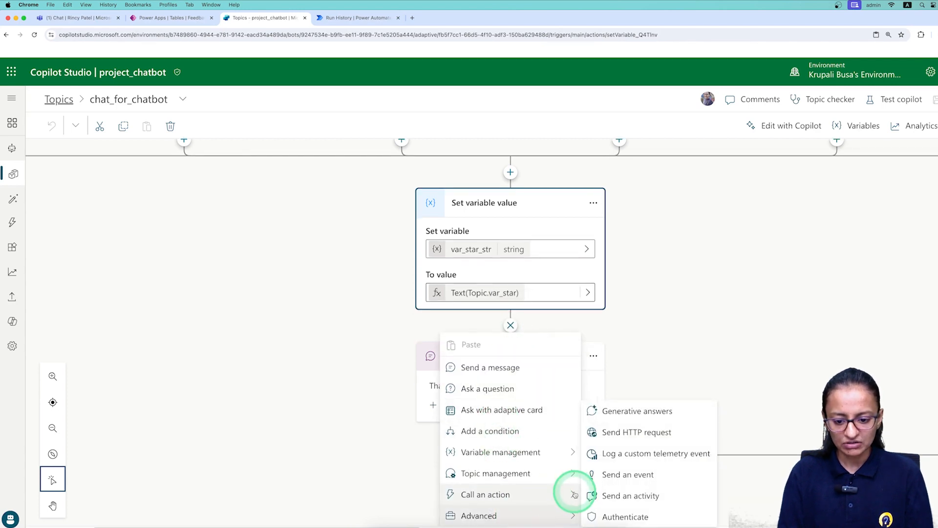
mouse_move(574, 493)
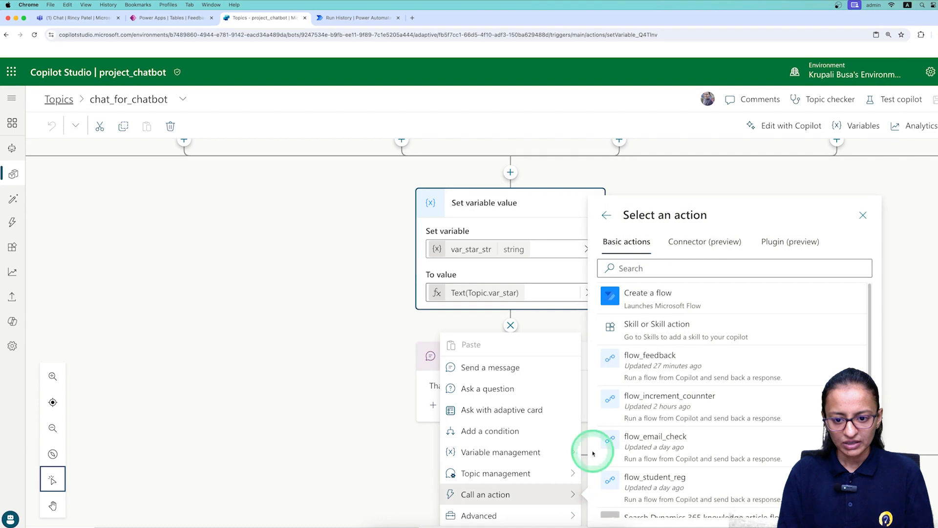
scroll(656, 444, down, 4)
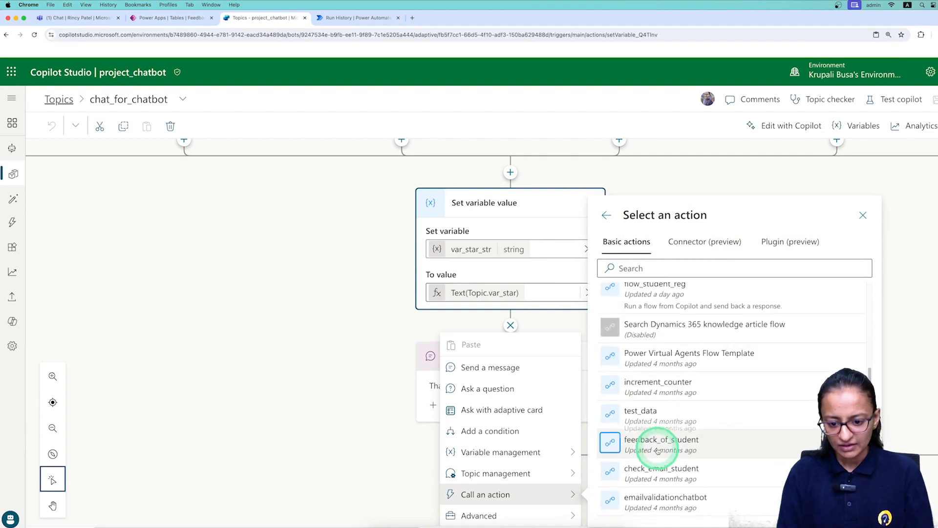
scroll(657, 450, down, 2)
scroll(659, 489, down, 1)
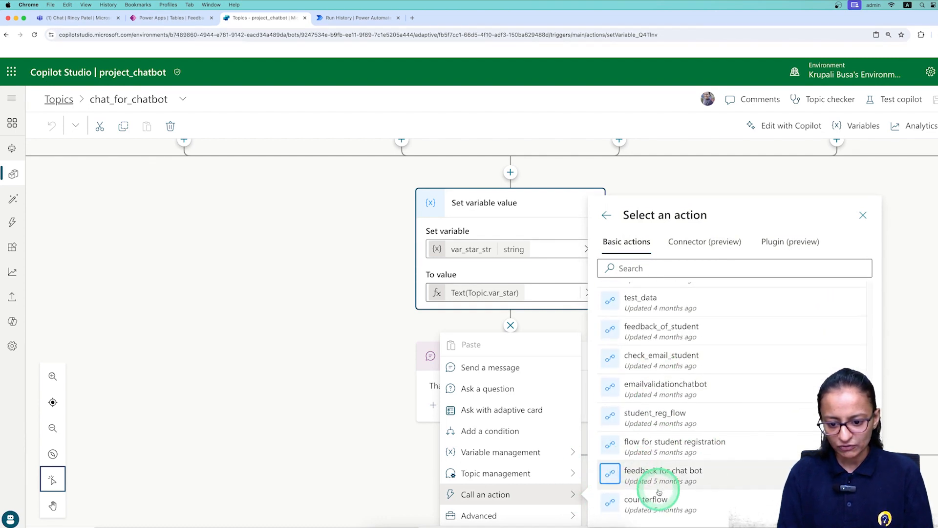
scroll(669, 476, up, 3)
scroll(670, 476, up, 2)
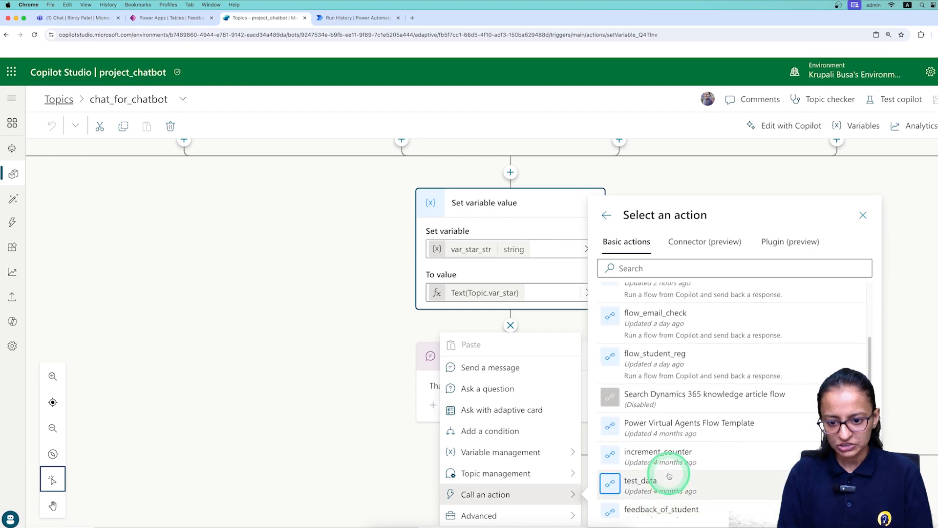
scroll(669, 476, up, 2)
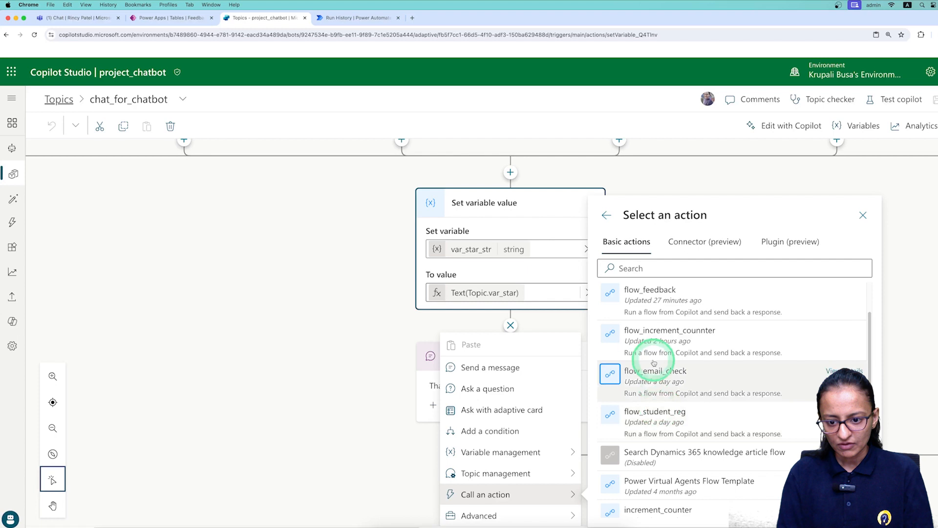
scroll(655, 359, up, 1)
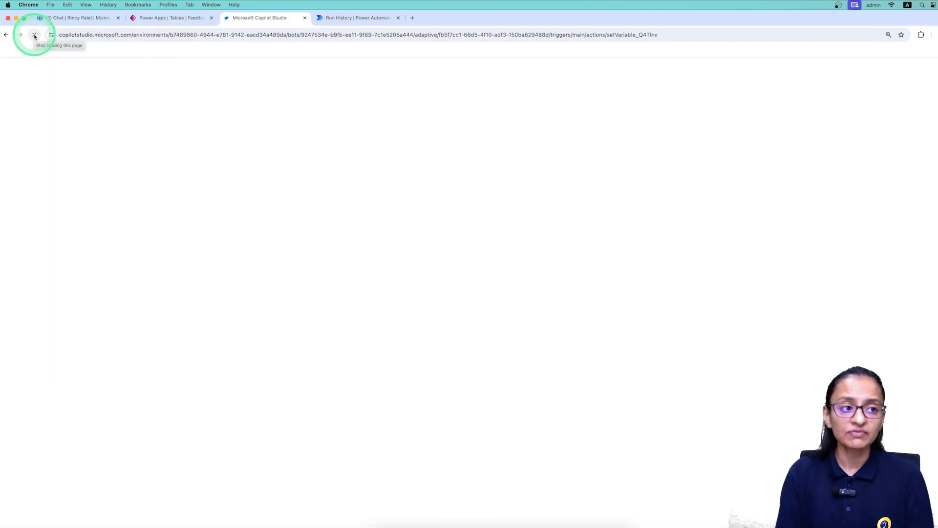
Open flow_feedback from its run history, save it, and return to the chat_for_chatbot topic.
click(354, 18)
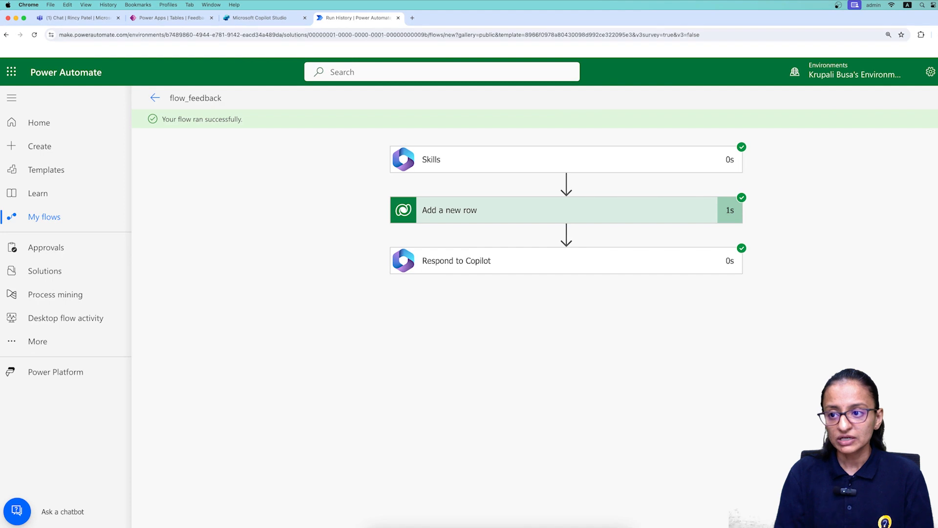
click(935, 98)
click(780, 109)
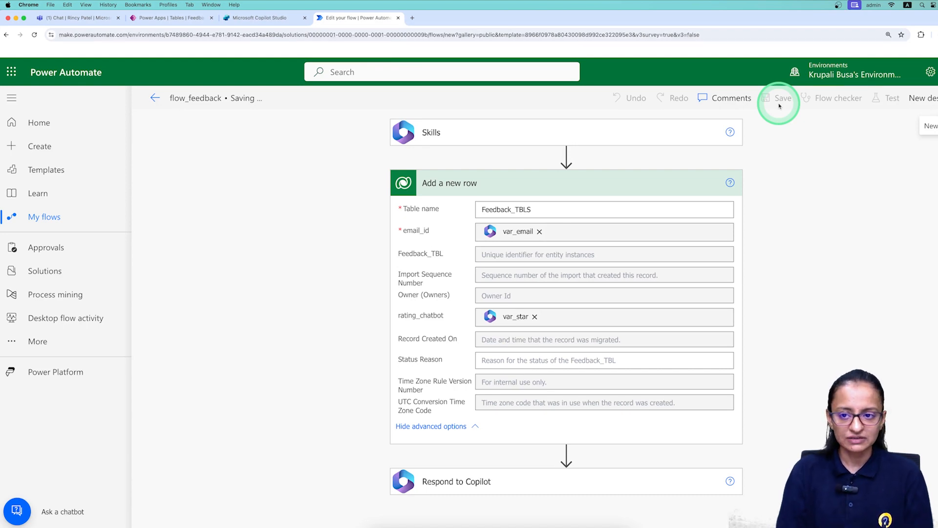
click(224, 18)
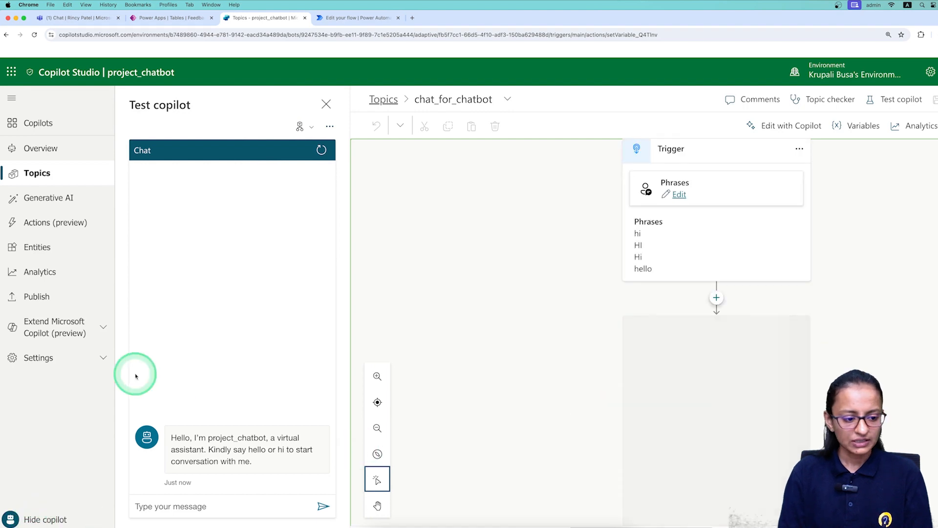
Close the test chat and add a flow_feedback action call after the var_star_str Set variable node.
click(30, 521)
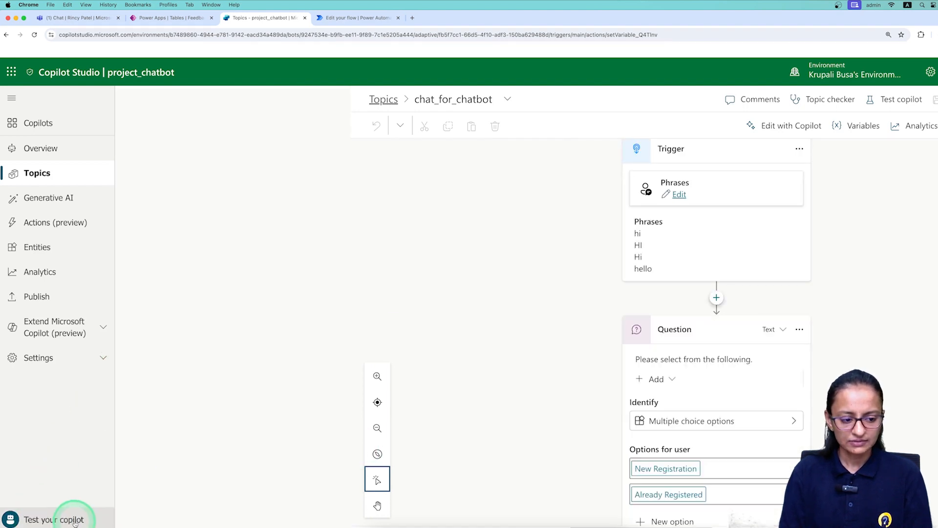
scroll(399, 487, down, 5)
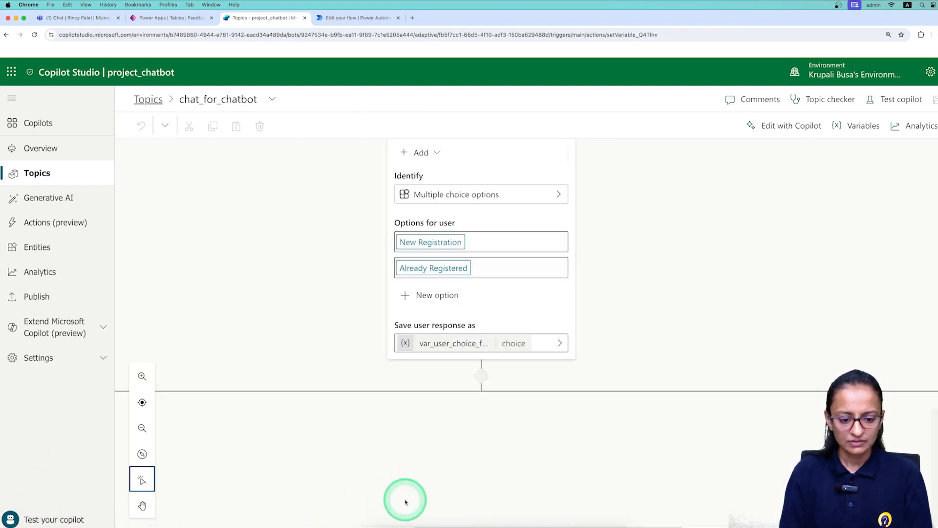
scroll(405, 496, down, 5)
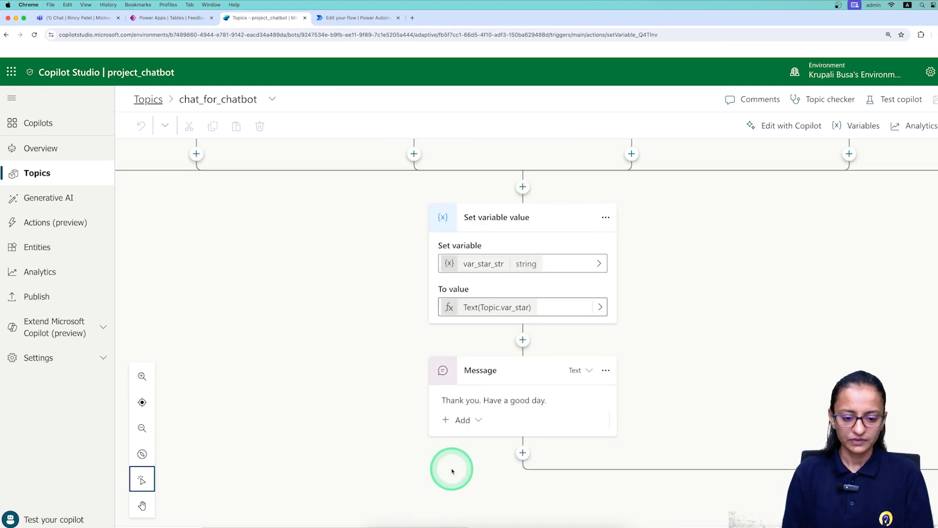
click(522, 340)
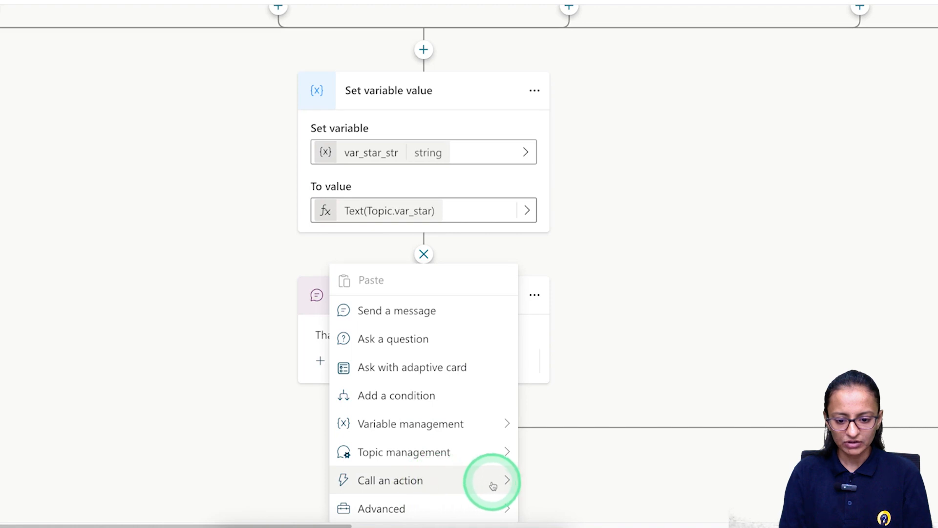
click(504, 481)
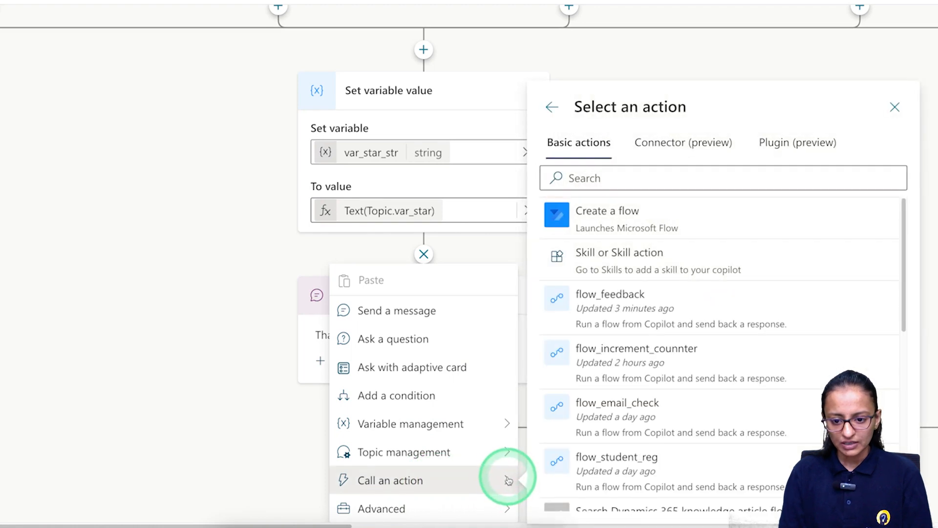
click(649, 309)
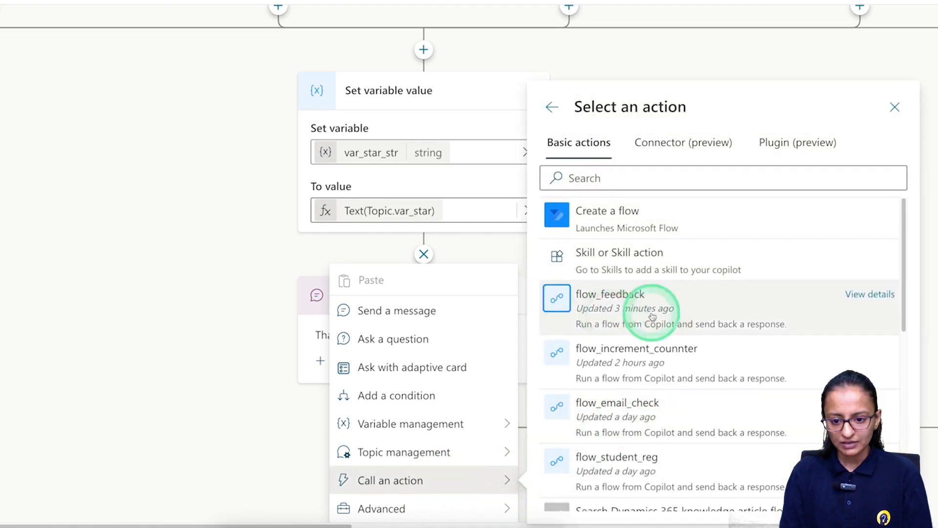
click(612, 320)
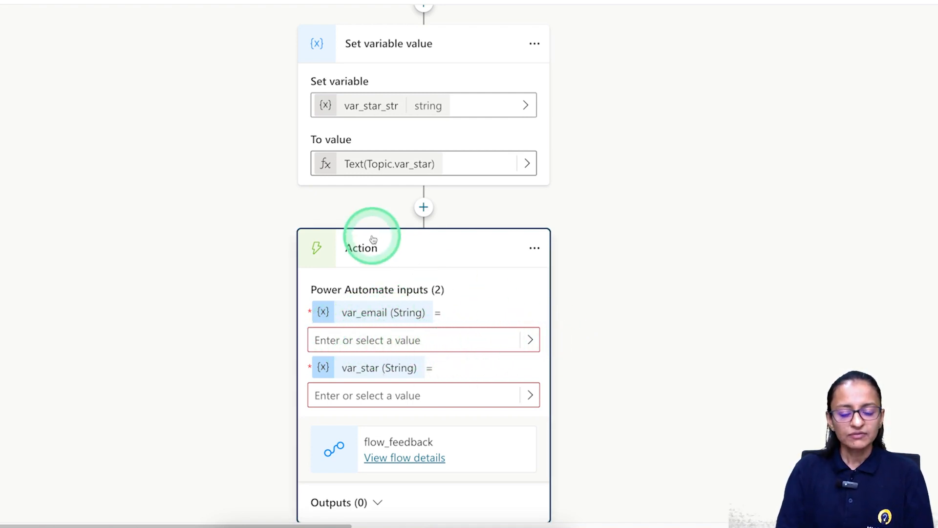
Map var_email to the flow's email input and var_star_str to its star rating input.
click(529, 339)
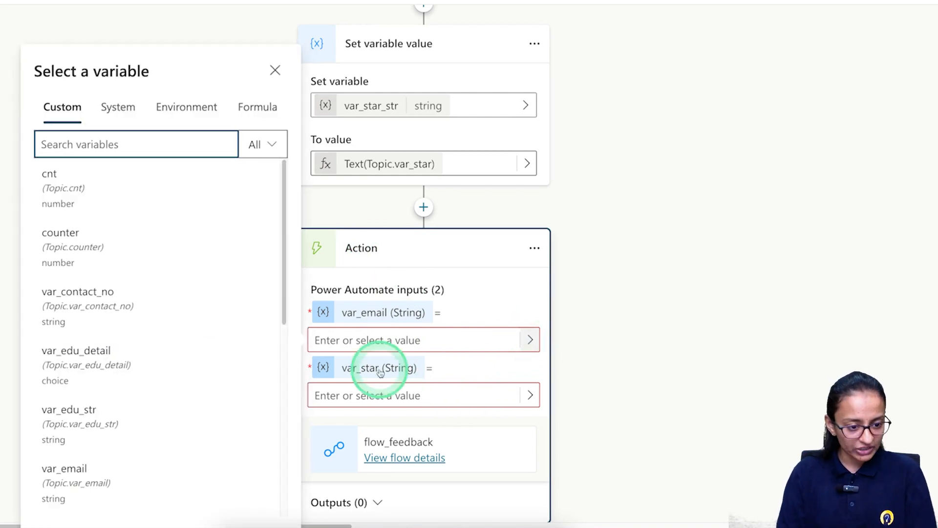
click(111, 472)
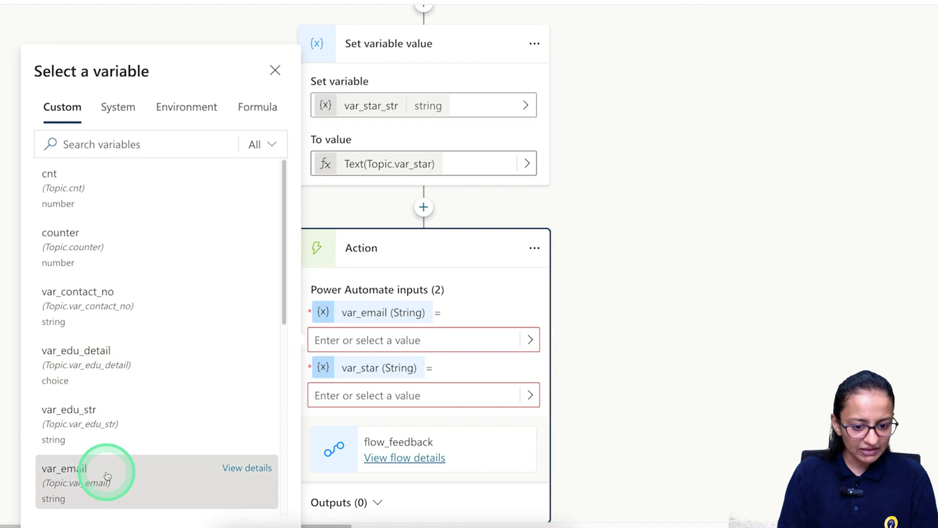
click(337, 395)
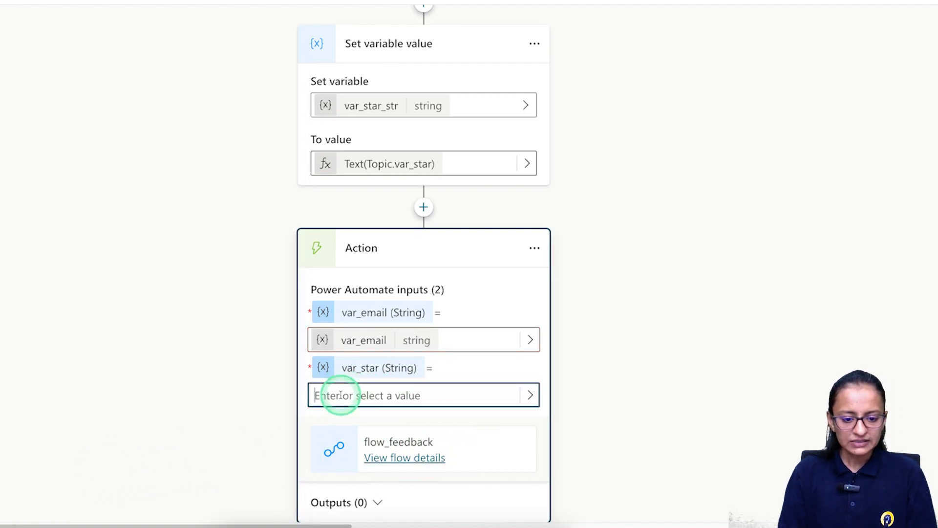
click(523, 396)
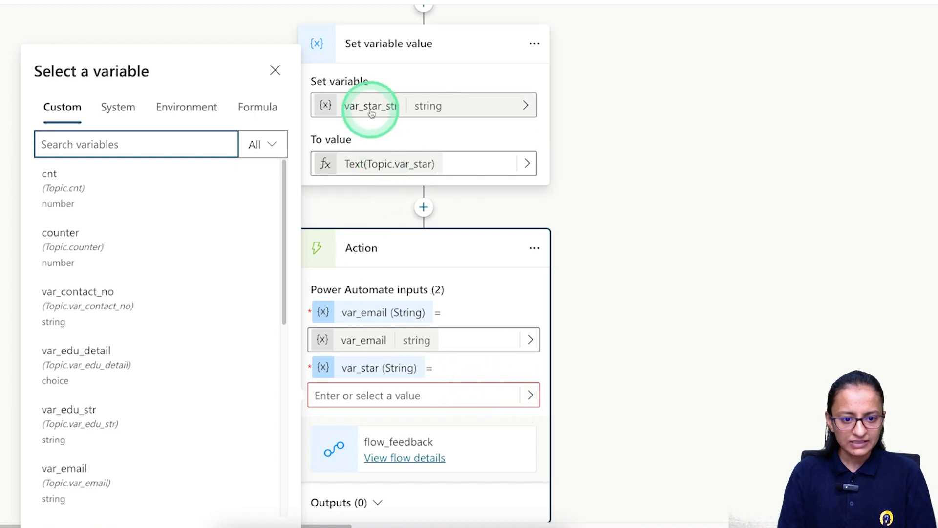
scroll(139, 423, down, 3)
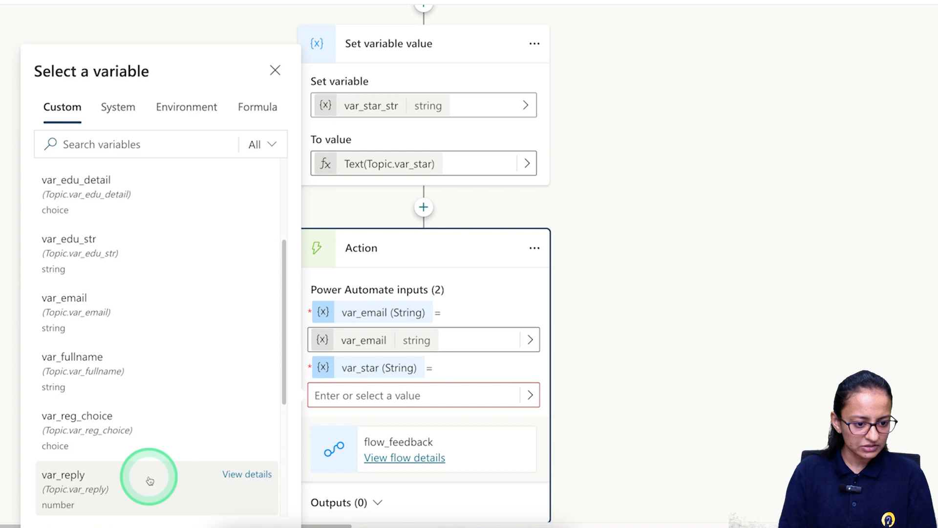
scroll(150, 480, down, 3)
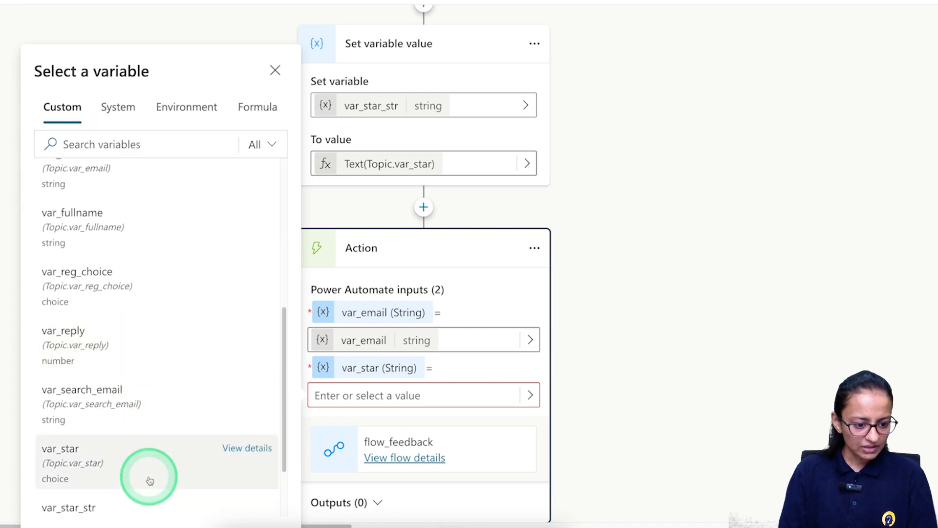
scroll(148, 480, down, 1)
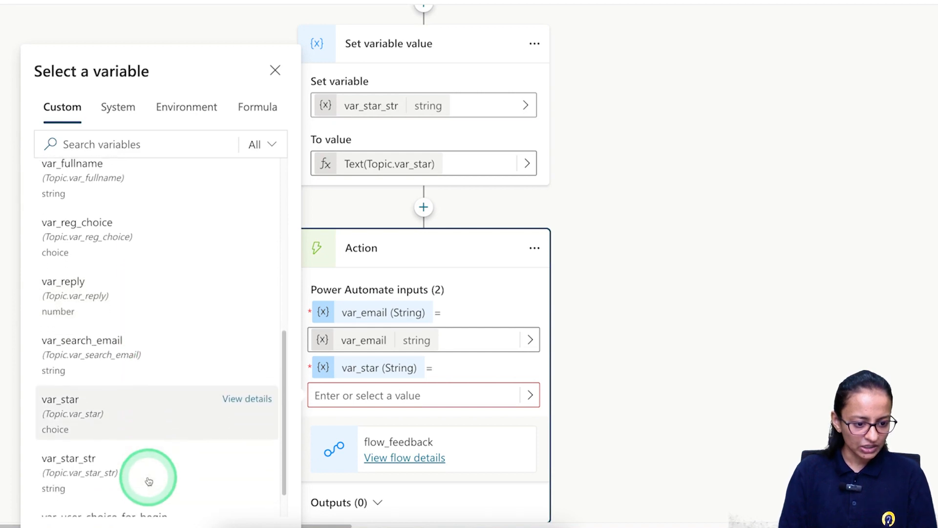
click(105, 478)
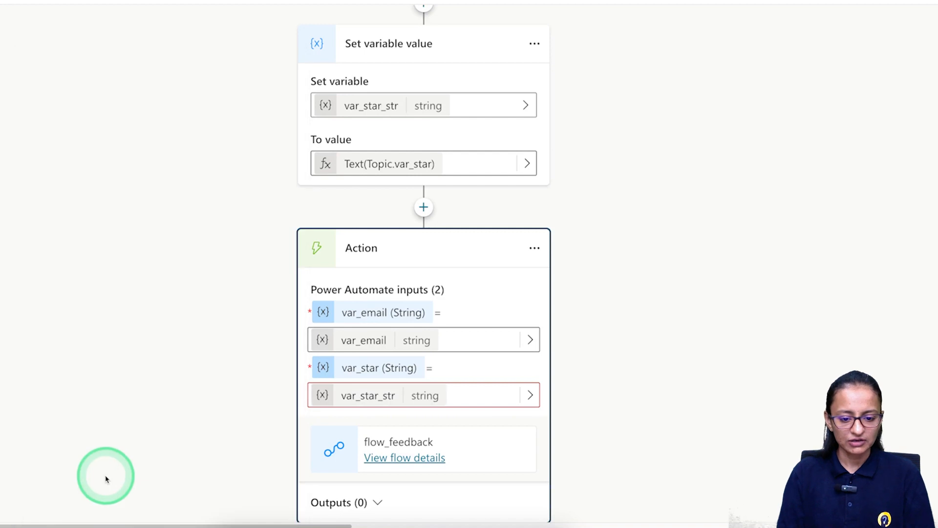
Save the topic with the new flow_feedback action node.
scroll(561, 458, down, 3)
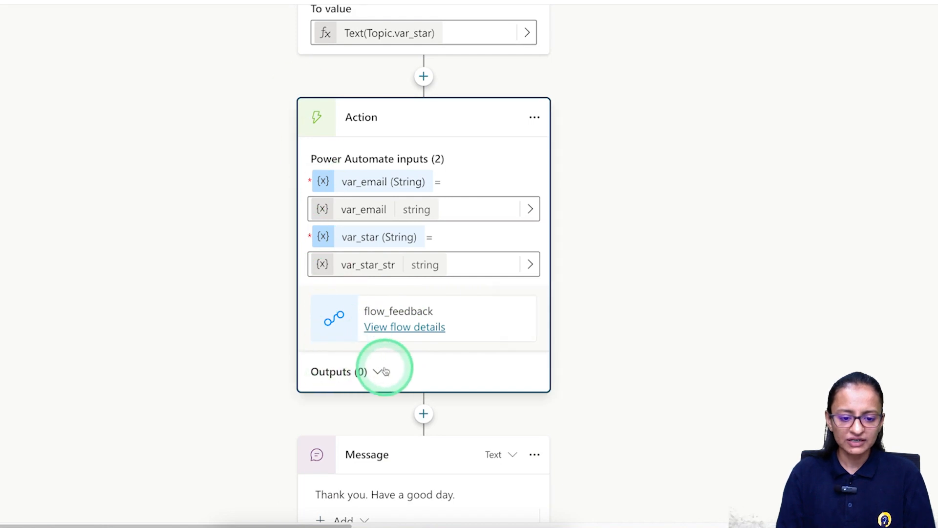
scroll(403, 430, down, 3)
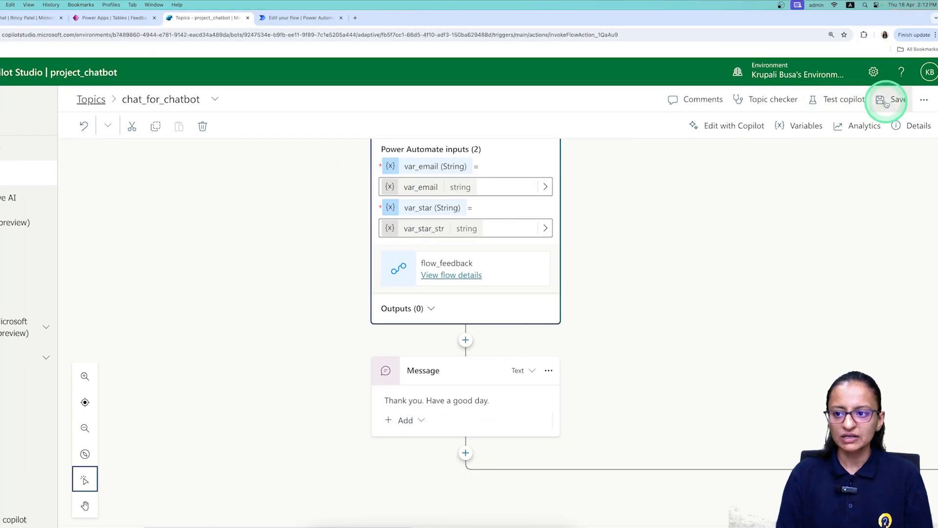
click(885, 102)
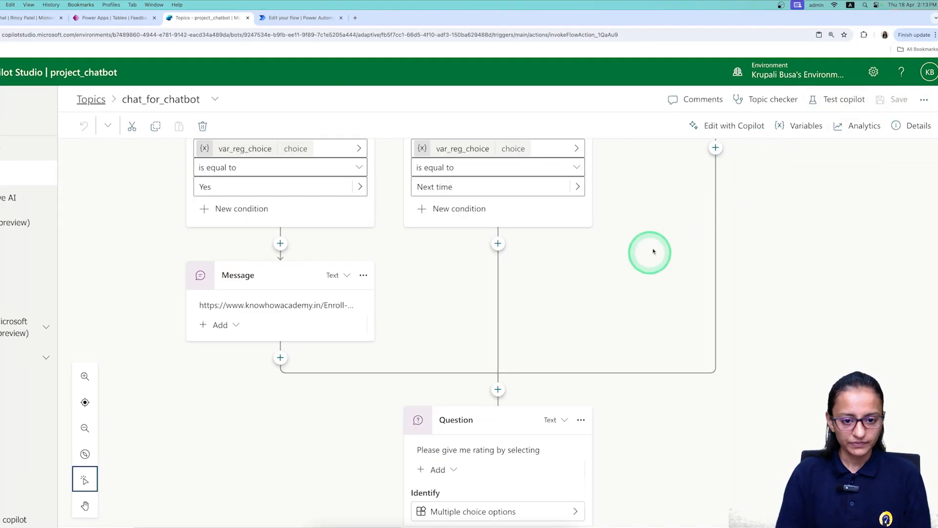
scroll(555, 300, down, 7)
scroll(555, 301, down, 10)
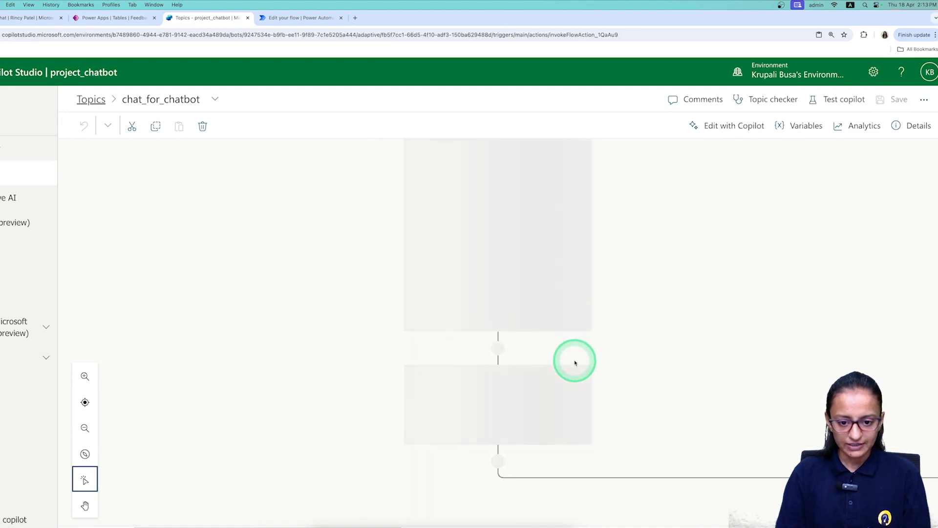
scroll(508, 297, down, 1)
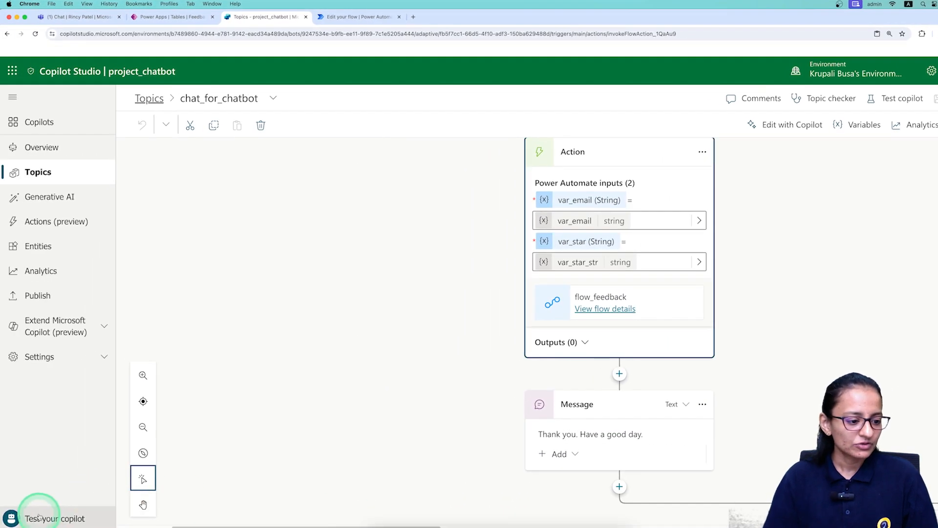
Start a test chat with 'Hi' and choose New Registration.
click(39, 517)
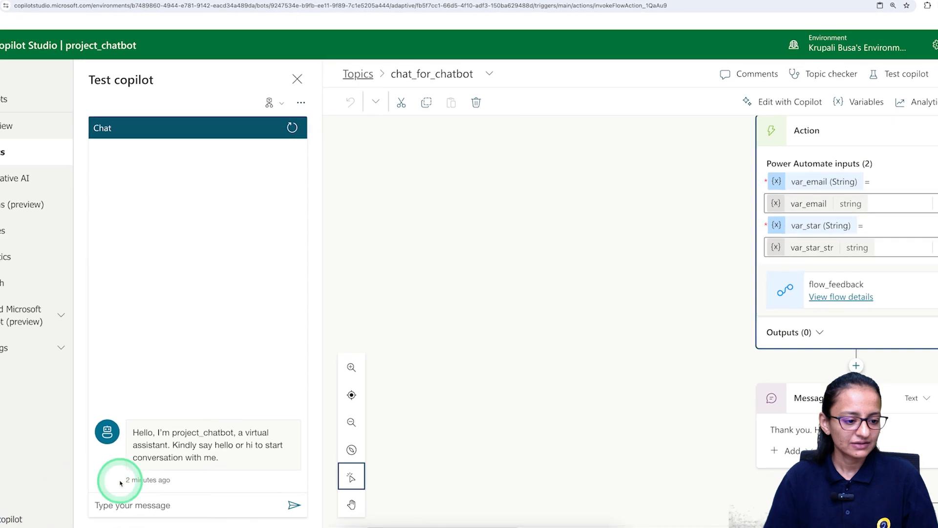
text(H)
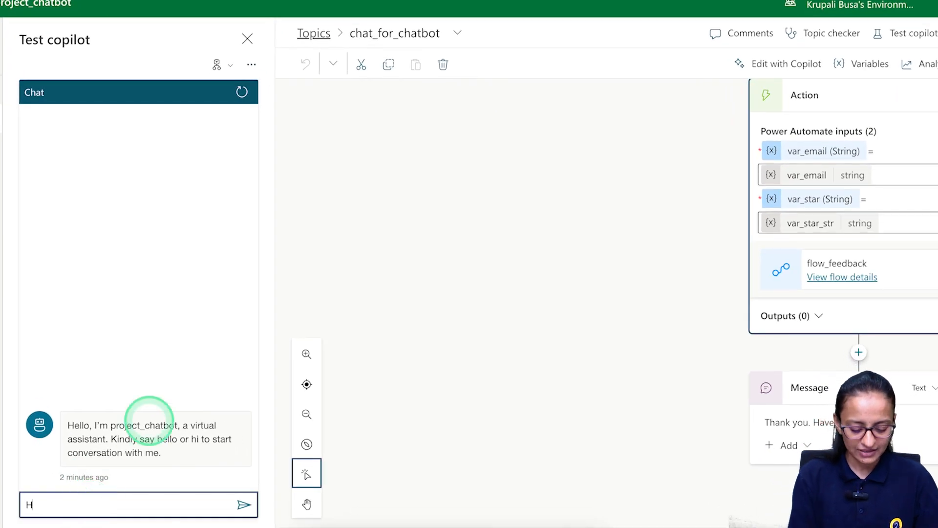
text(i)
key(Return)
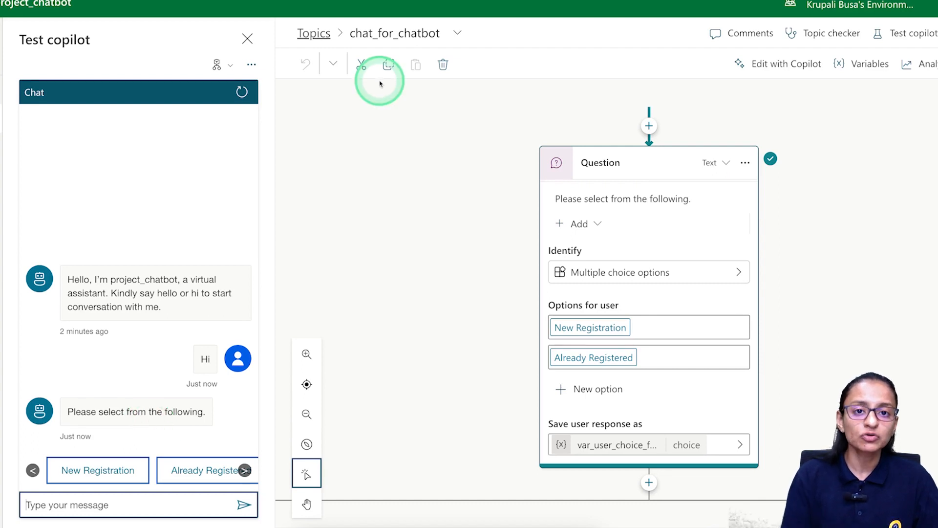
click(98, 470)
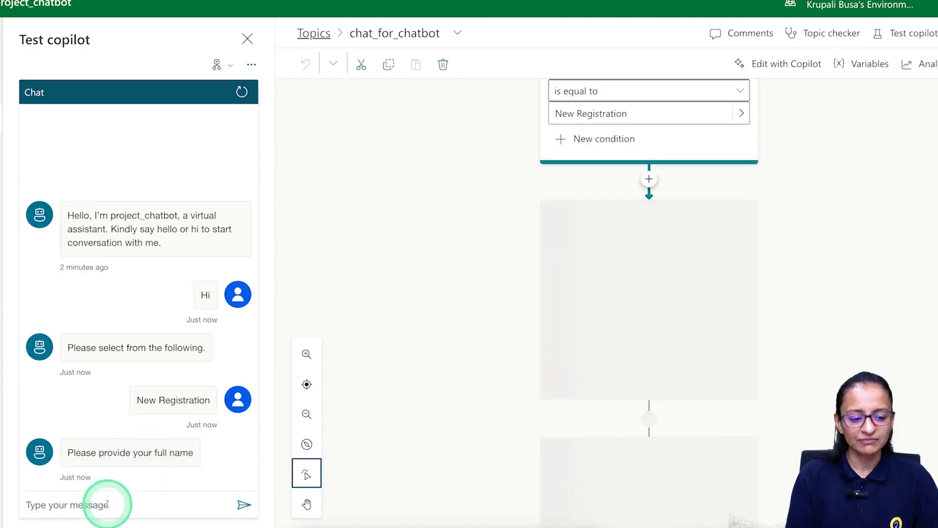
Answer the bot with a test user's full name, contact number and email address.
click(45, 510)
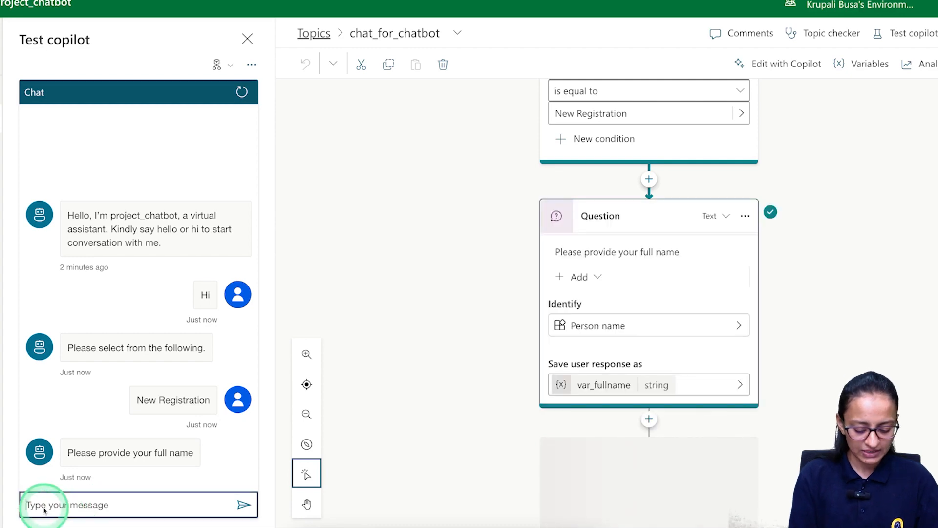
key(Return)
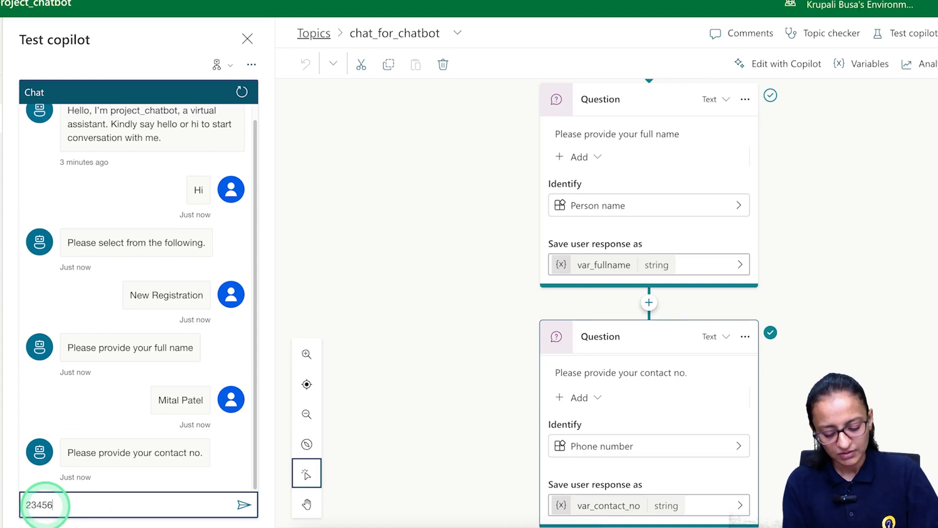
text(2345678901)
key(Return)
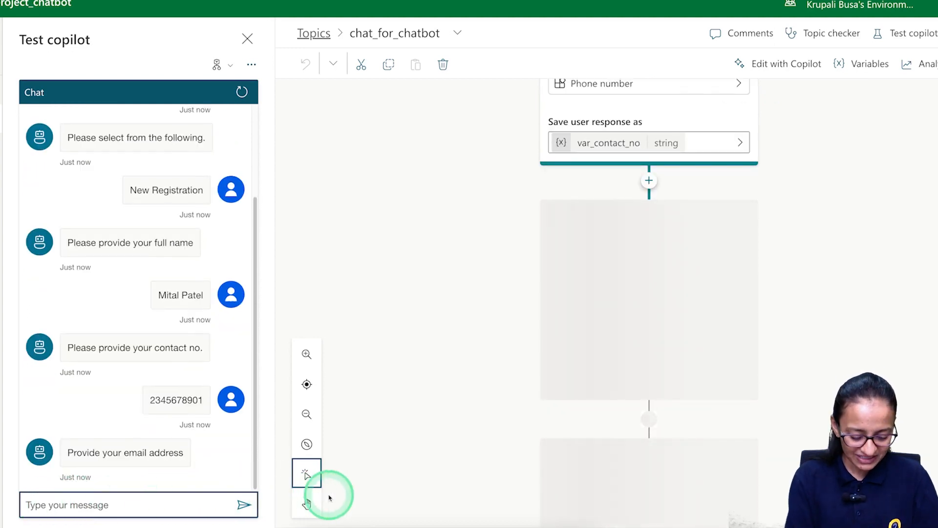
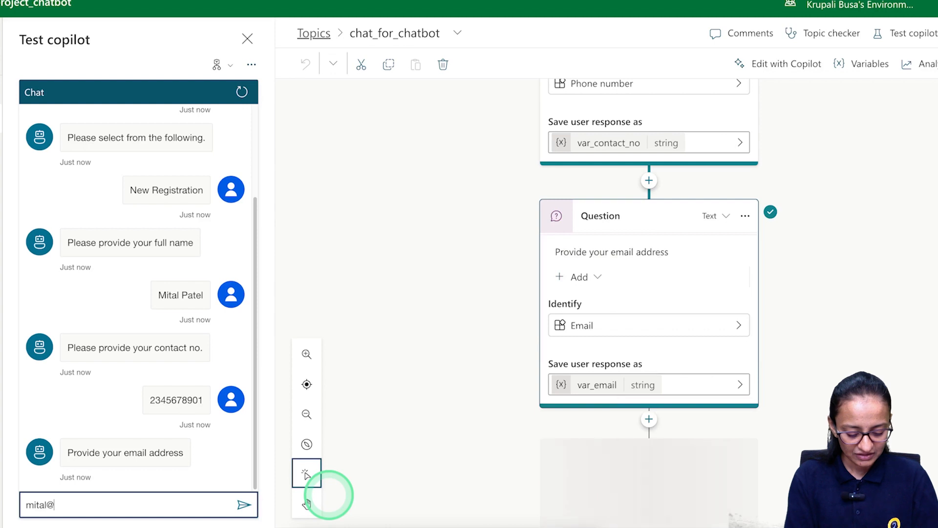
key(Return)
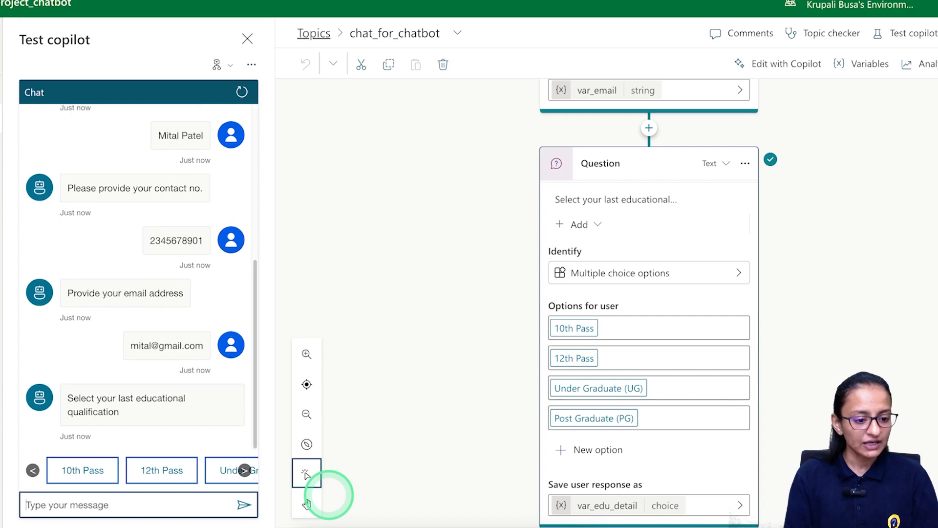
Answer Post Graduate (PG) for qualification, Yes to training registration, and rate the chatbot 3 star.
click(244, 470)
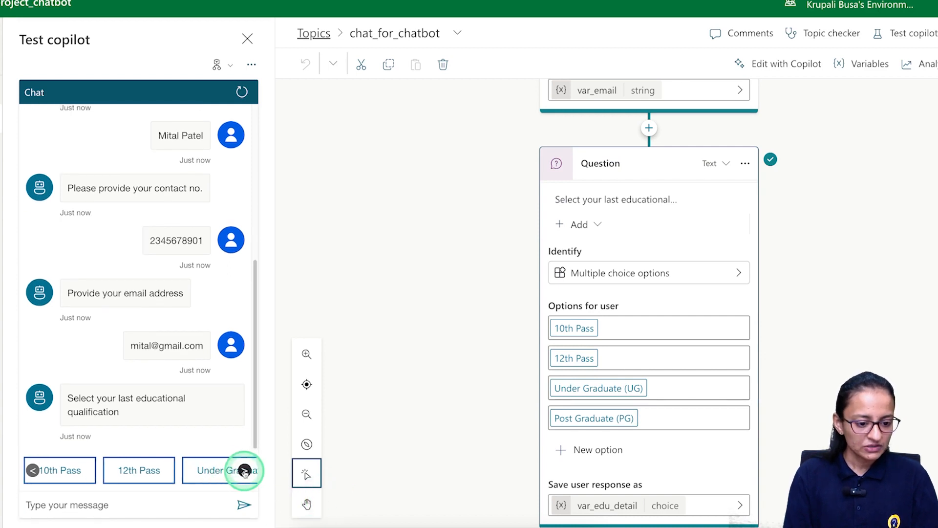
click(244, 470)
click(221, 470)
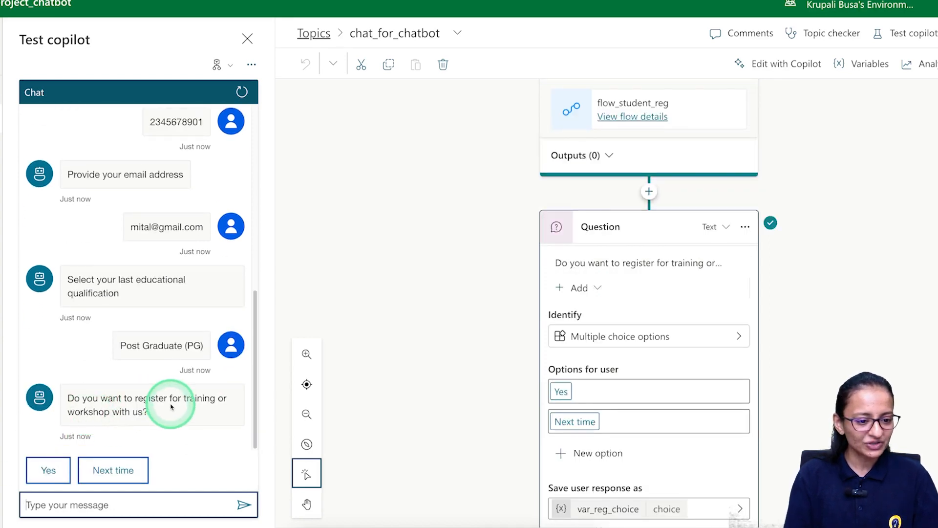
click(49, 471)
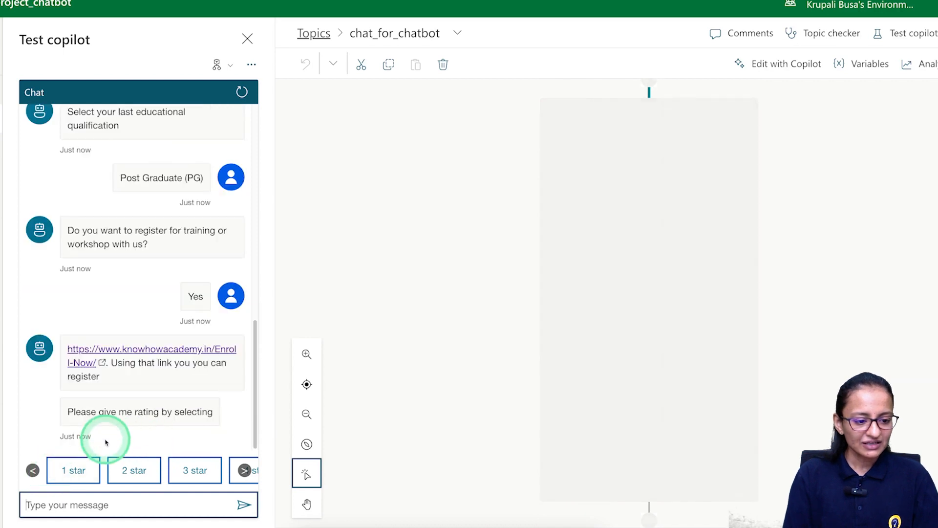
click(205, 473)
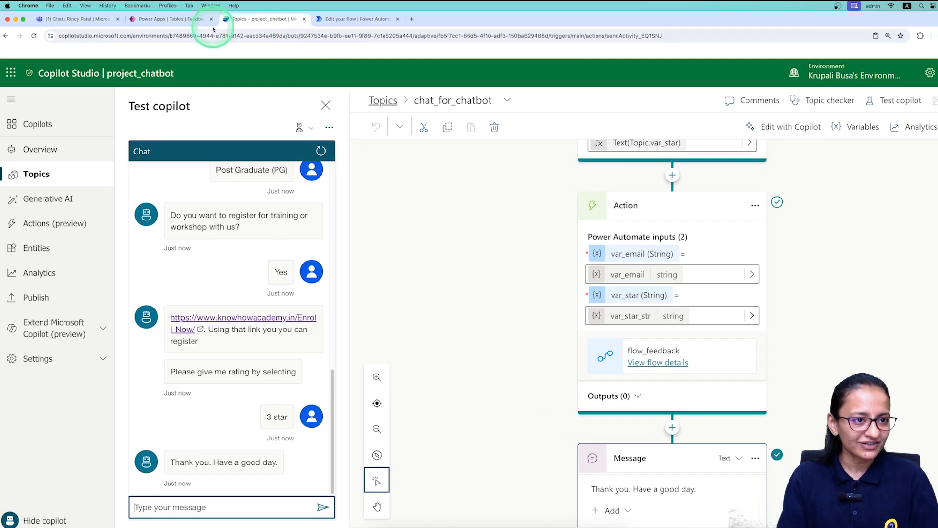
In Power Apps, filter to custom tables and open Feedback_TBL to check the new feedback row.
click(161, 19)
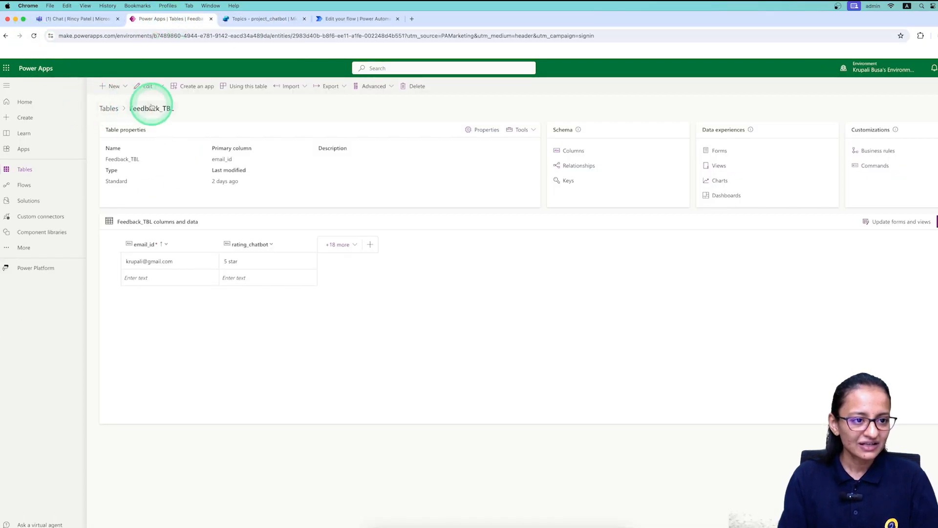
click(109, 108)
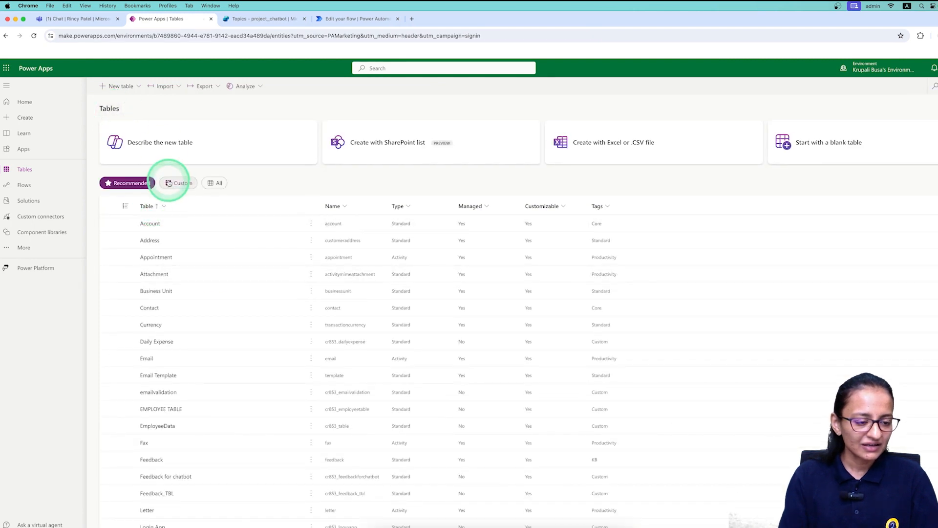
click(169, 182)
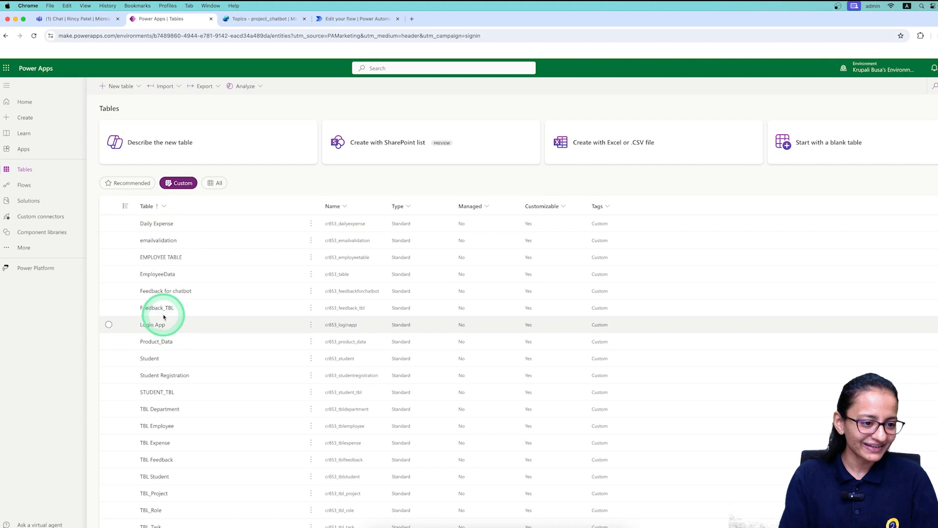
click(157, 307)
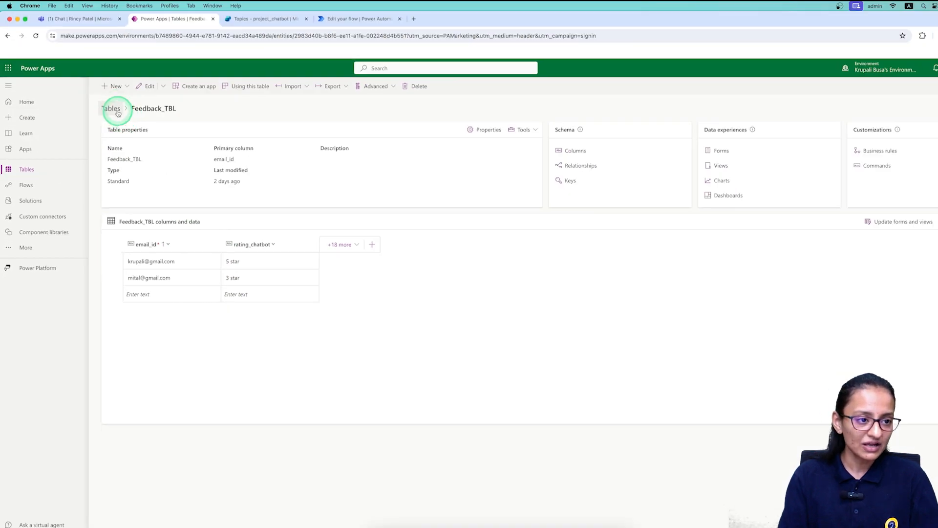
Return to the custom tables list and open STUDENT_TBL.
click(113, 109)
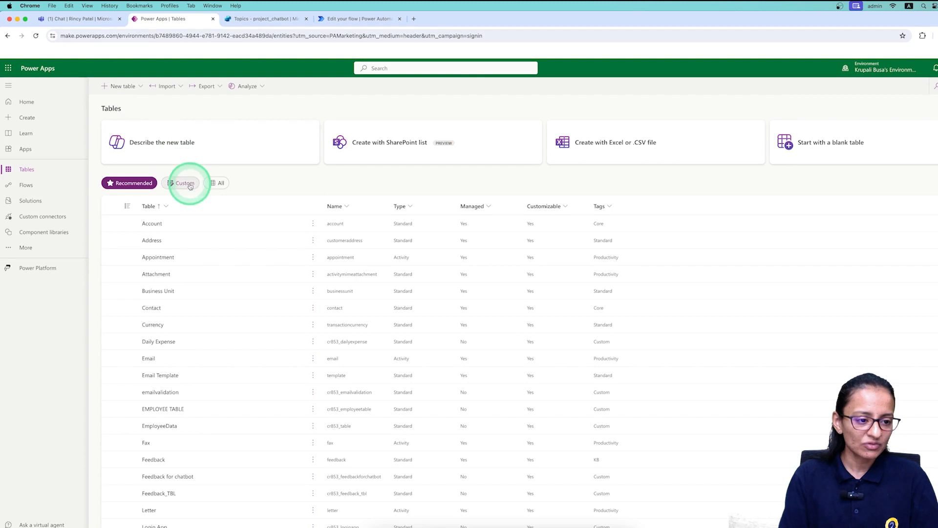
click(191, 184)
click(167, 395)
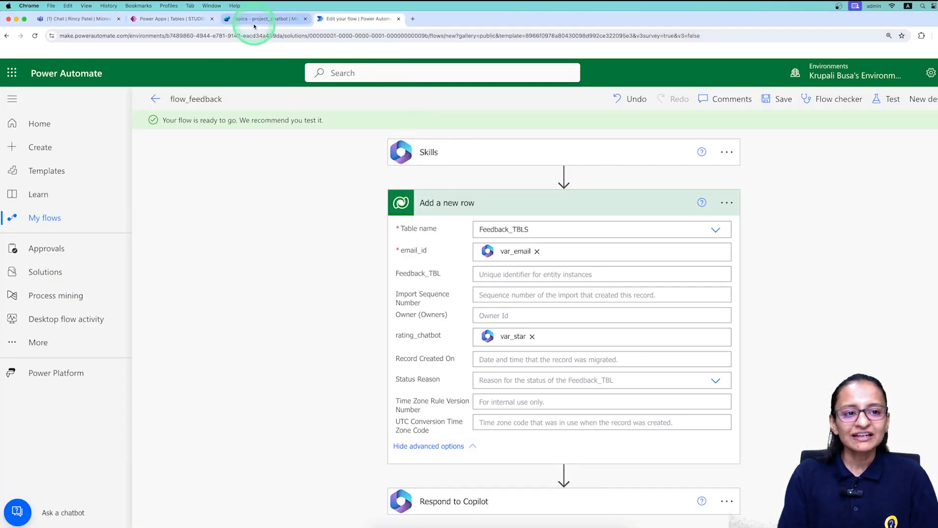
After checking flow_feedback's var_email to email_id and var_star to rating_chatbot mapping, return to the Copilot Studio topic.
click(254, 22)
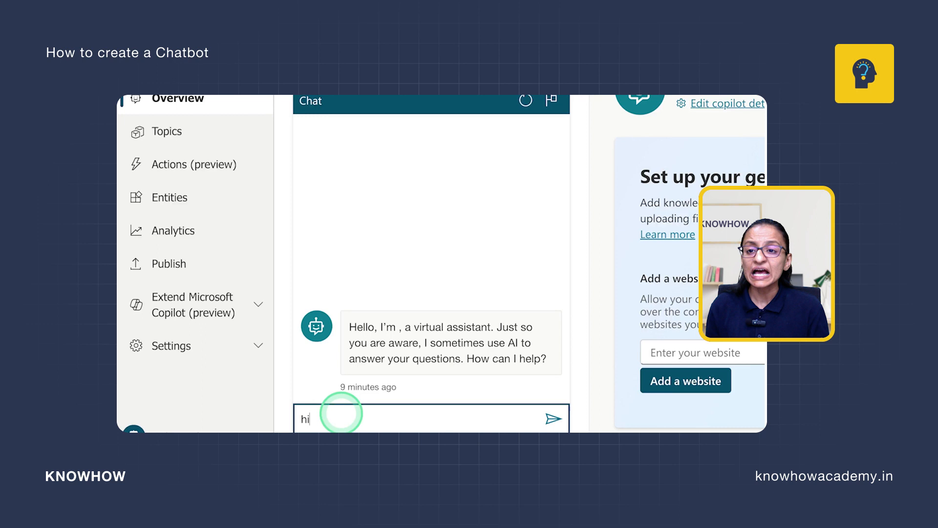
Start a new test chat, choose New Registration, enter a full name and agree to register for training.
key(Return)
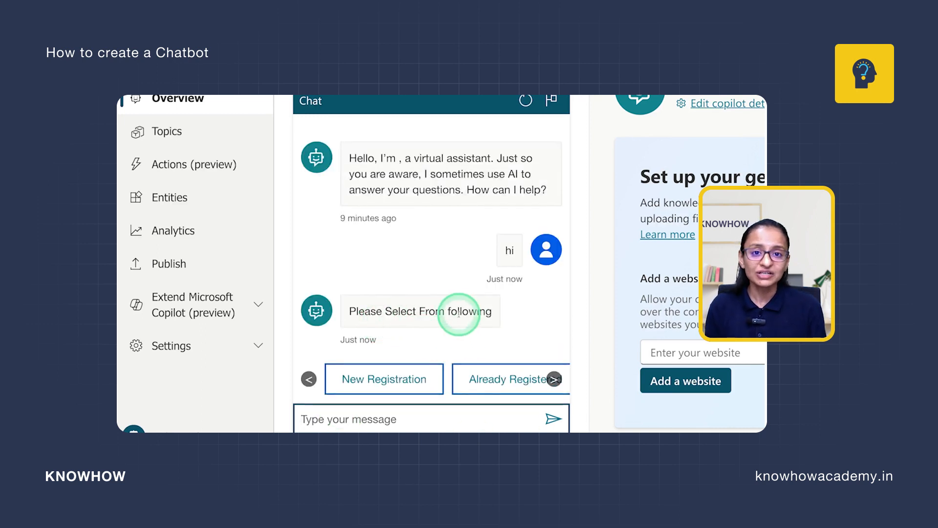
click(388, 381)
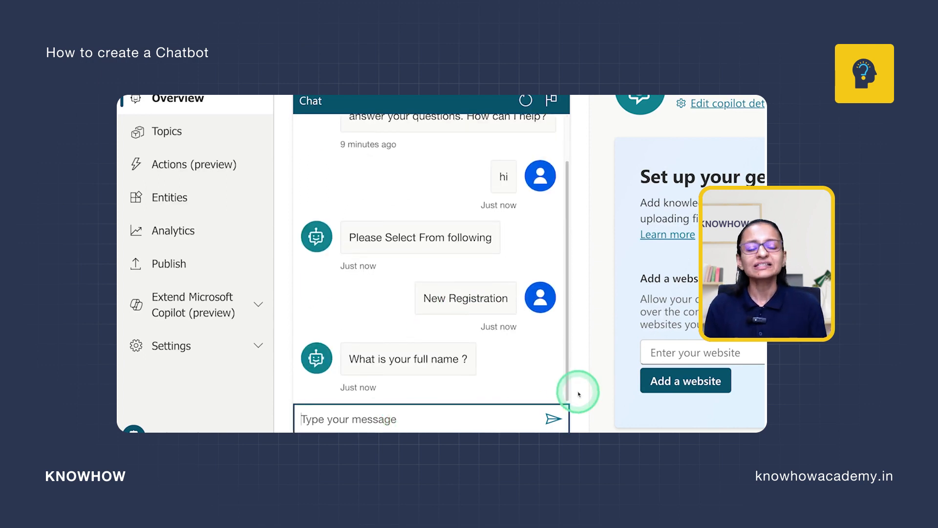
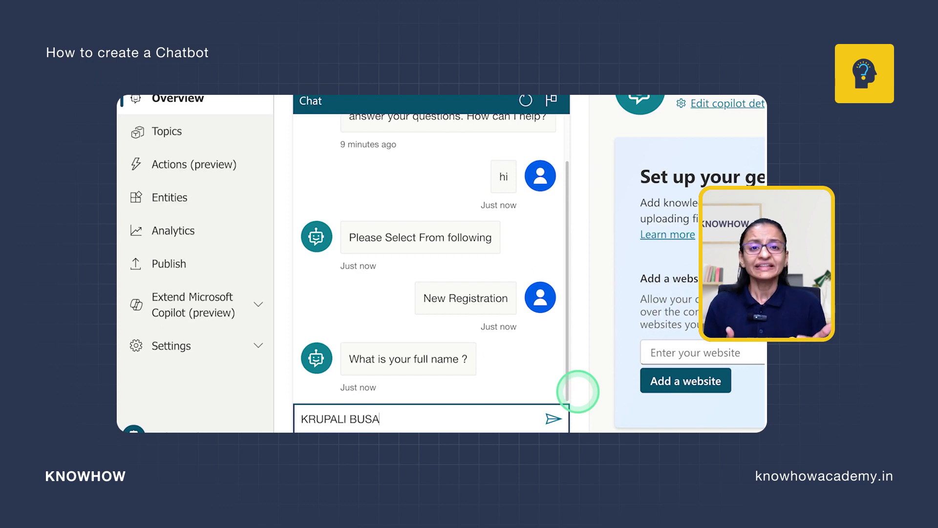
key(Return)
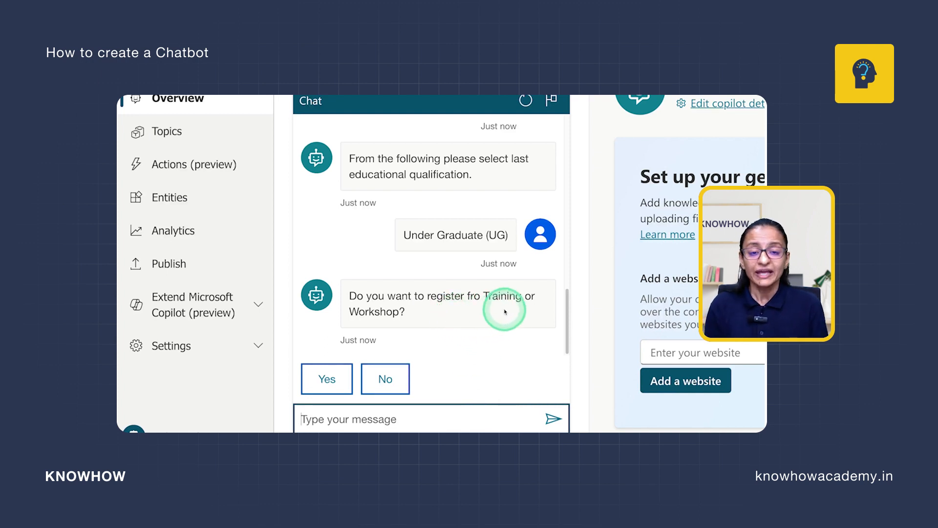
click(327, 379)
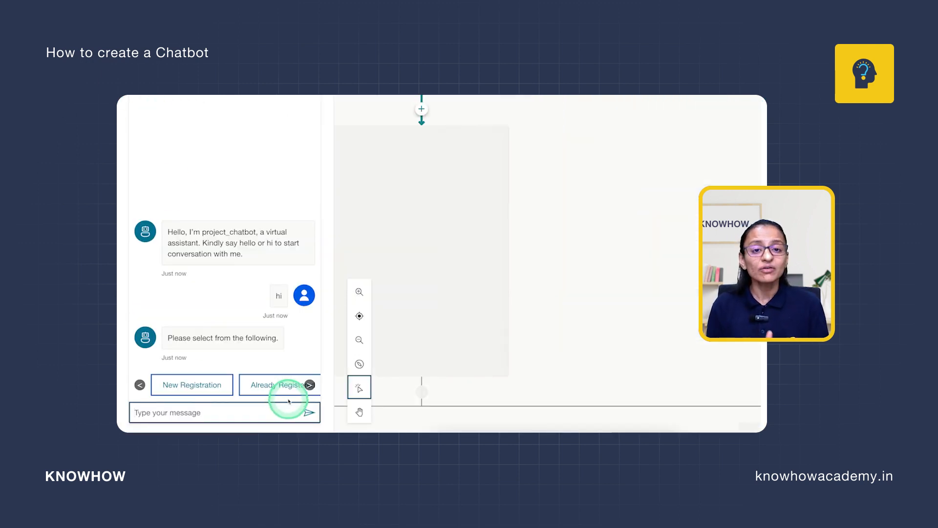
Take the Already Registered path, try several unregistered email addresses, then answer Yes to registering for training.
click(284, 386)
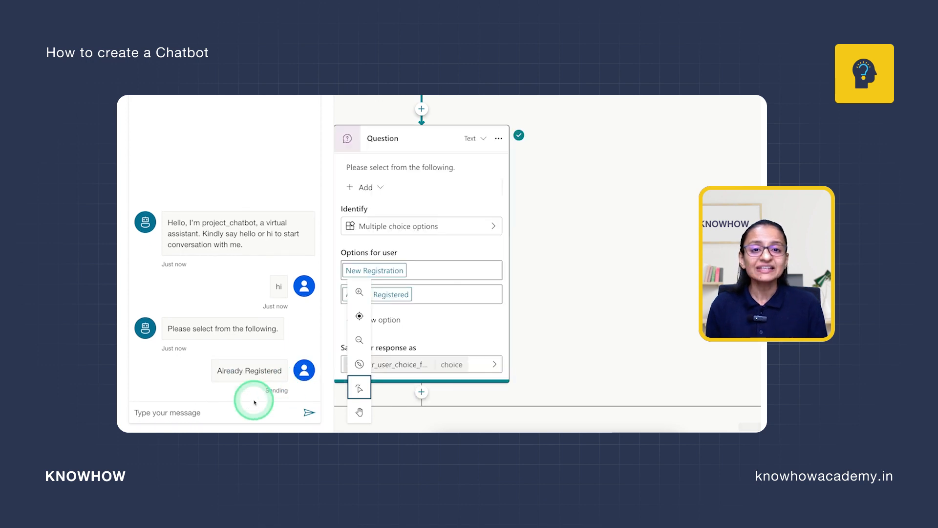
click(197, 415)
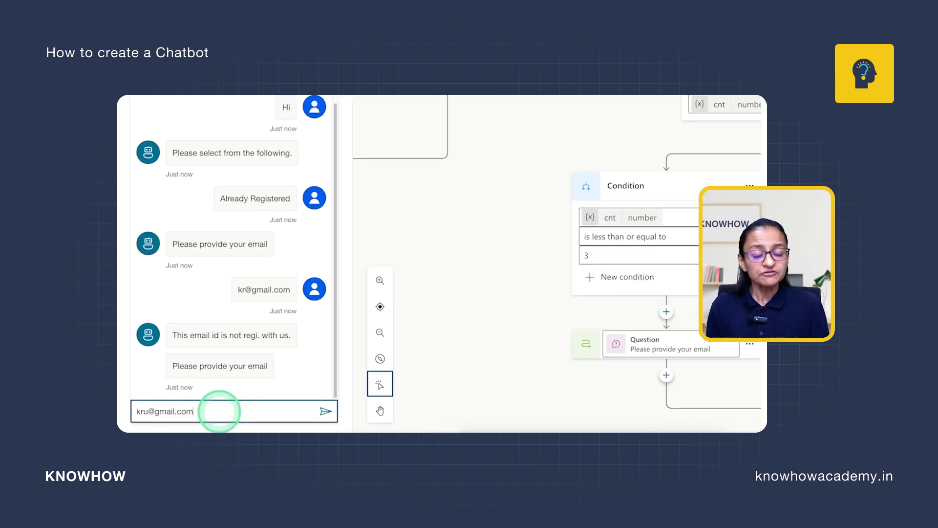
key(Return)
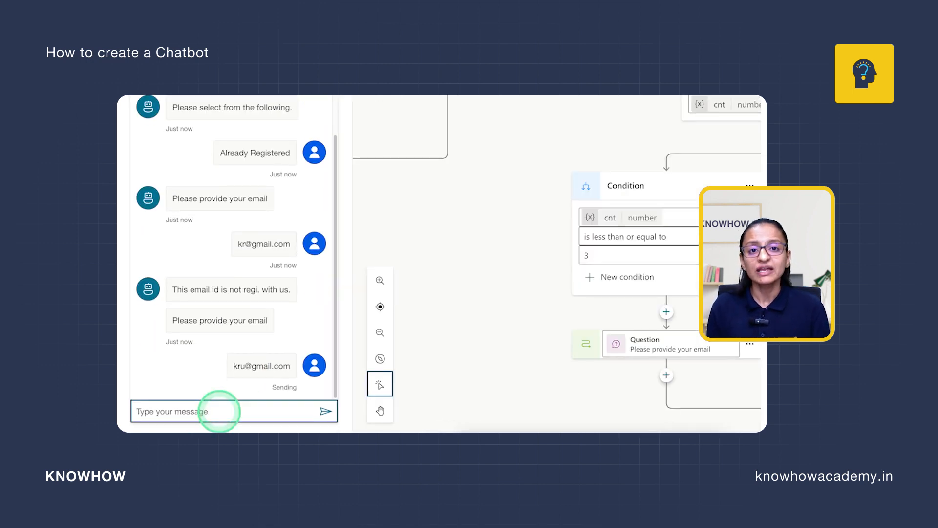
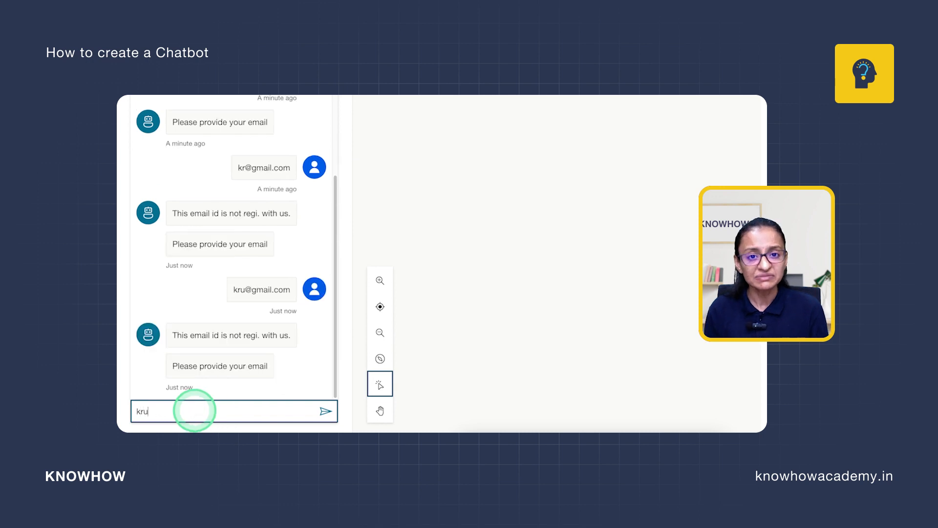
key(Return)
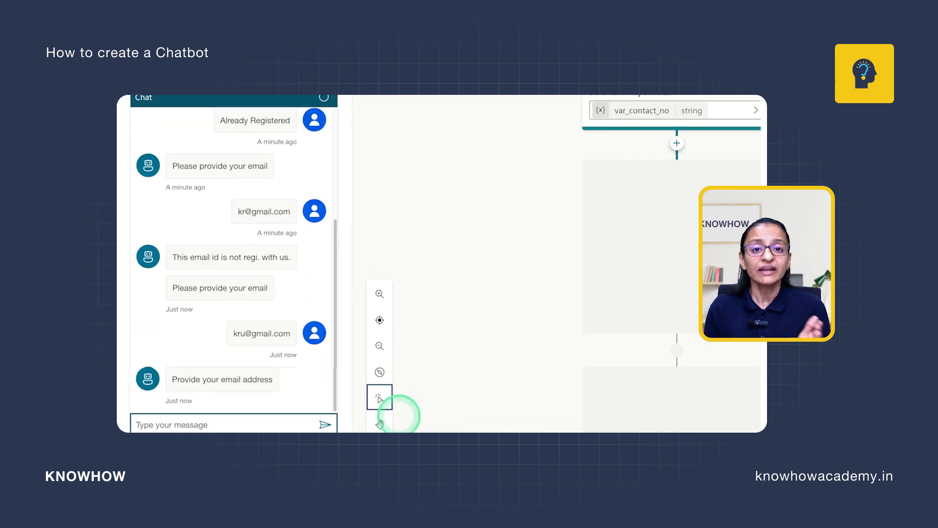
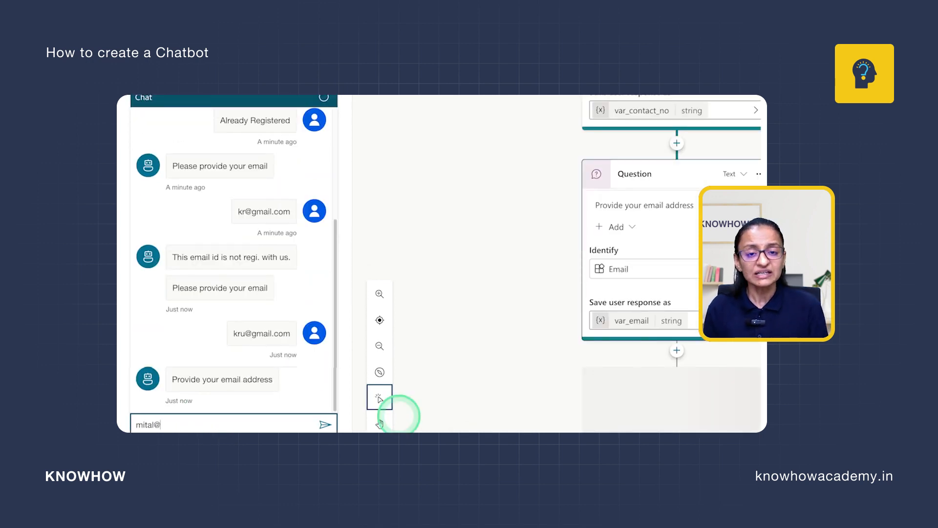
key(Return)
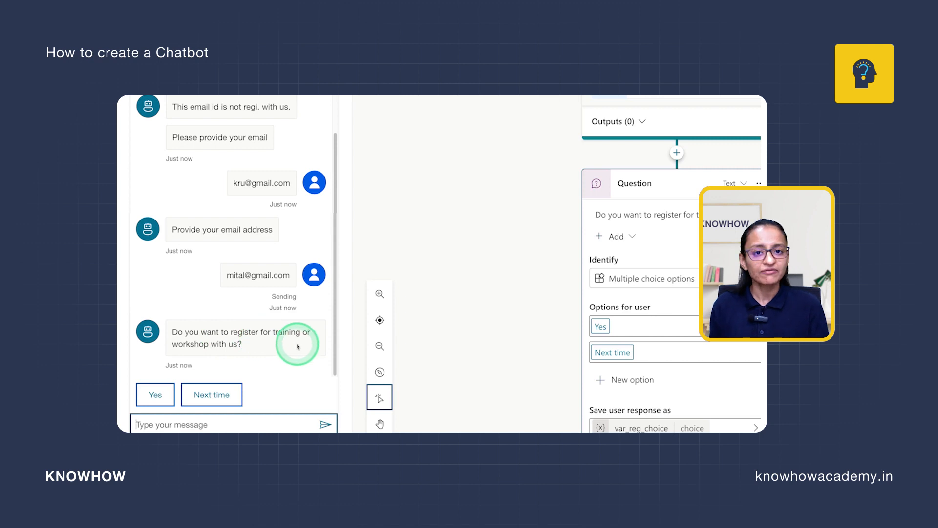
click(156, 395)
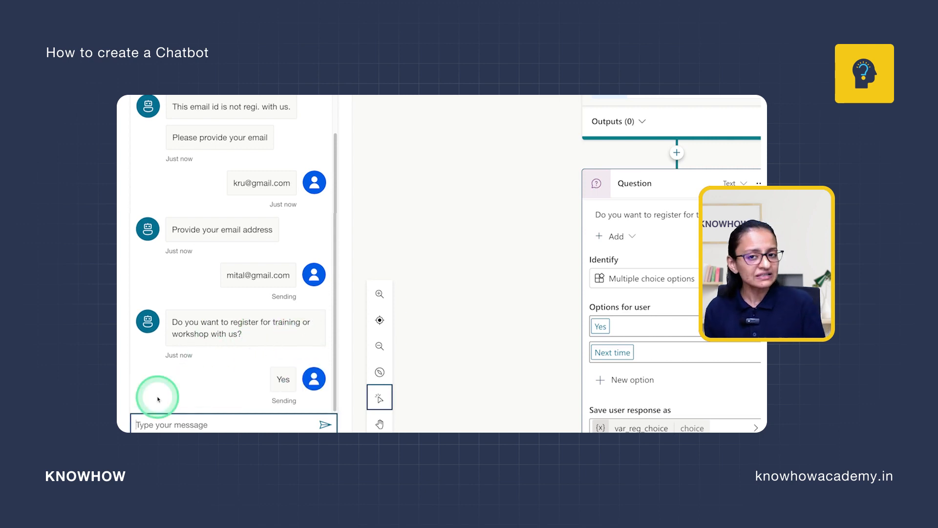
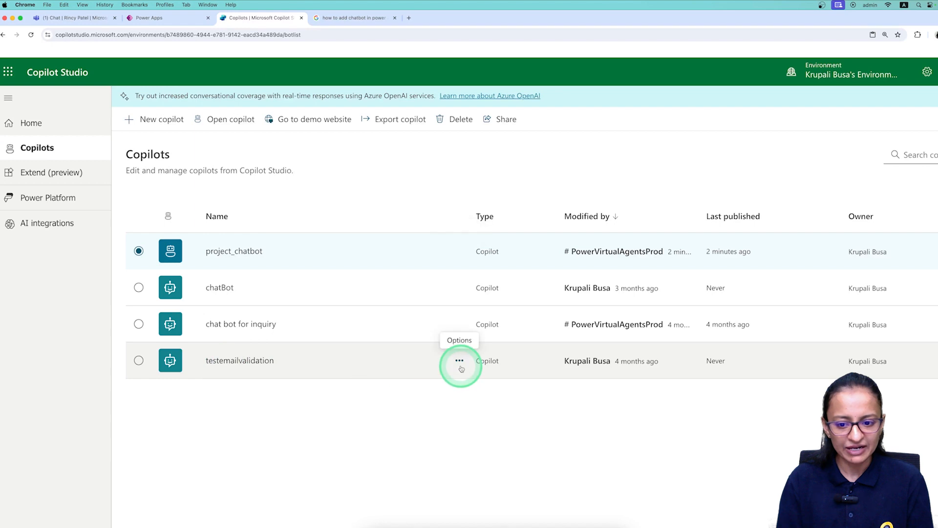
Open the testemailvalidation copilot from its options menu and highlight its not-yet-published status.
click(460, 363)
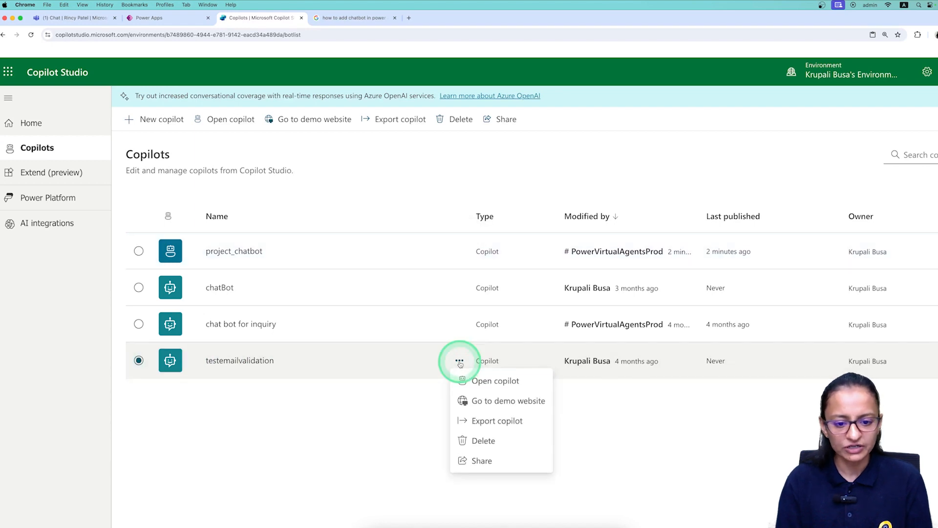
click(473, 403)
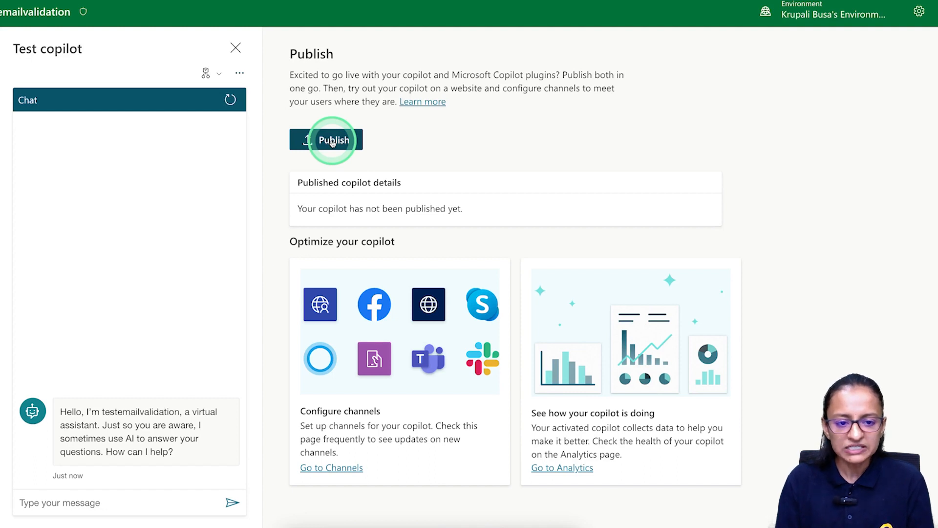
click(330, 142)
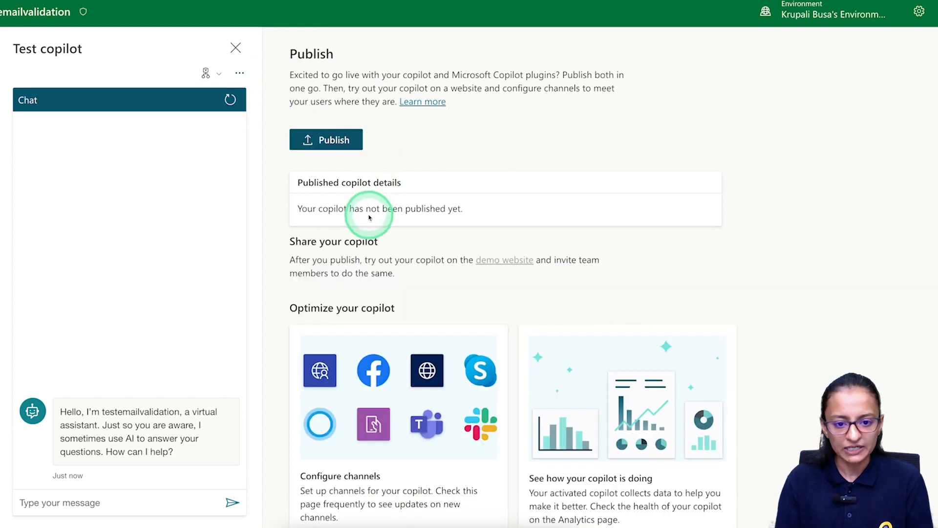
drag(298, 209, 487, 213)
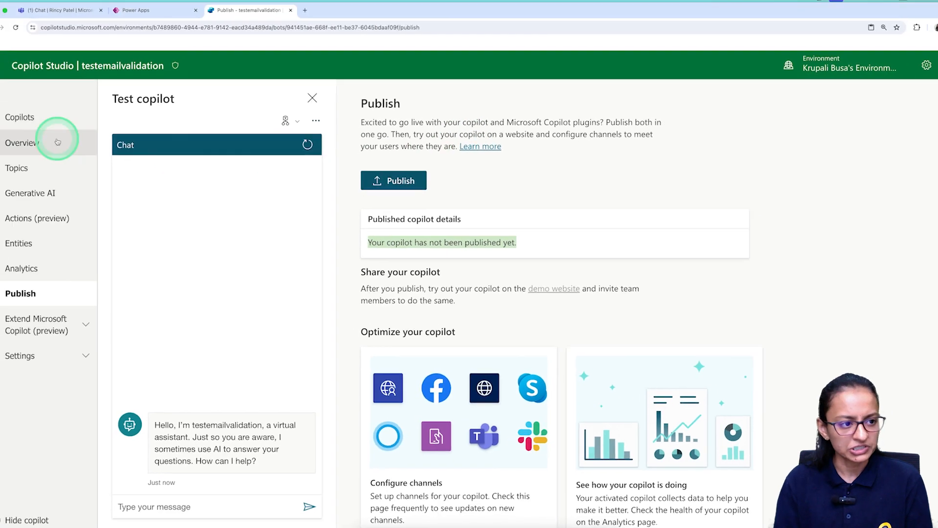
Greet project_chatbot with Hello on its demo website, then close the demo tab.
click(33, 131)
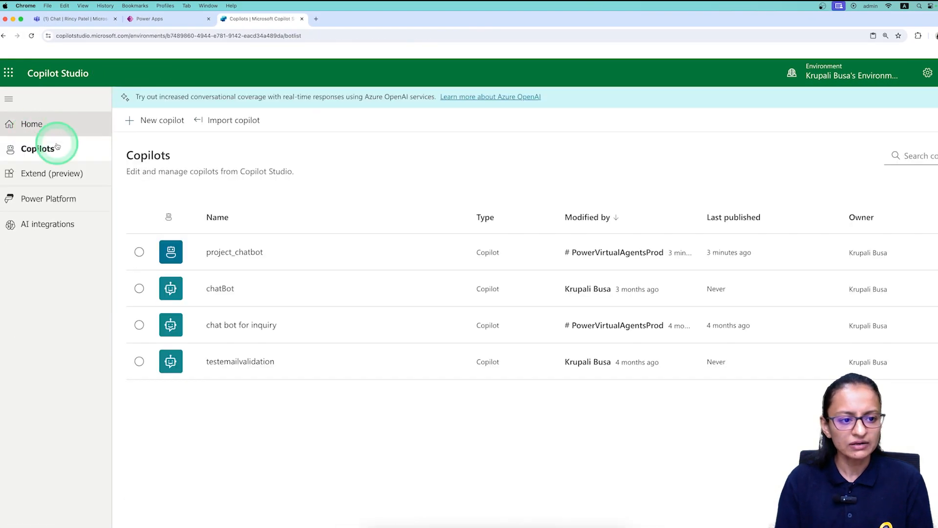
click(457, 254)
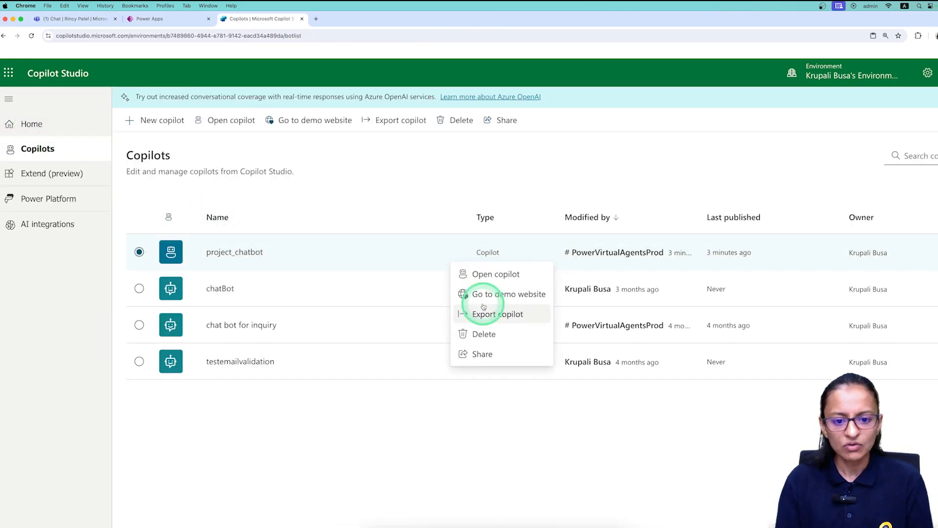
click(466, 294)
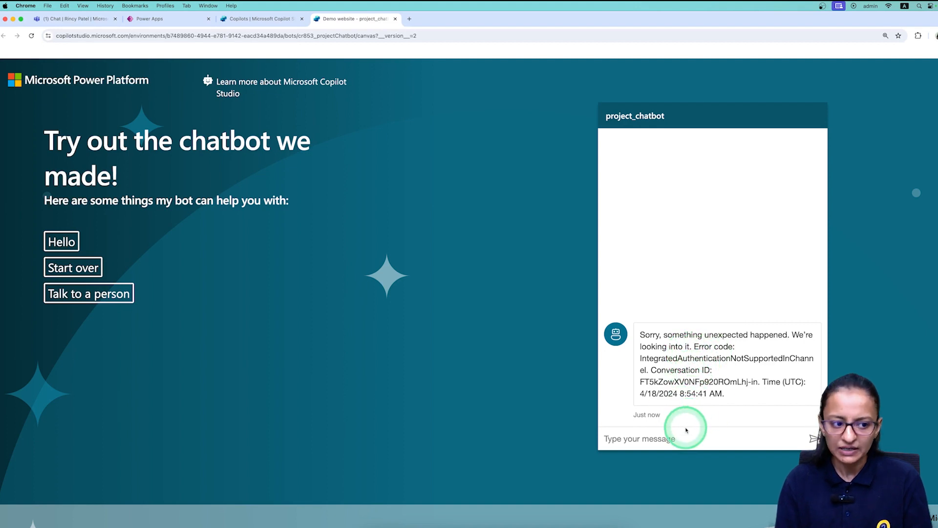
click(69, 244)
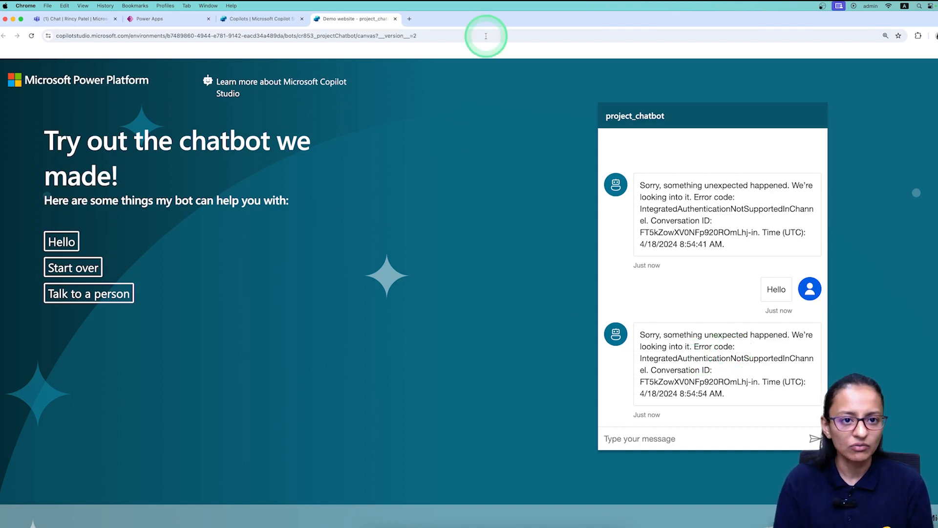
click(396, 21)
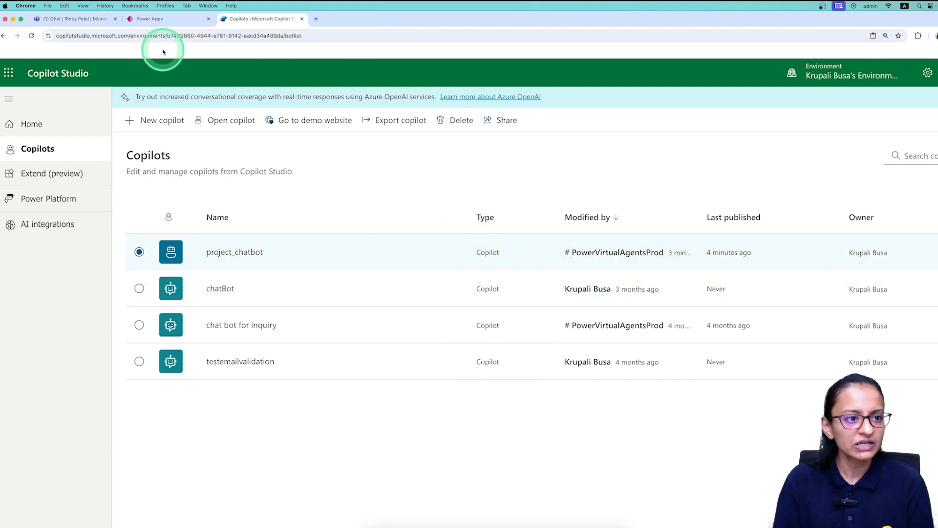
click(157, 22)
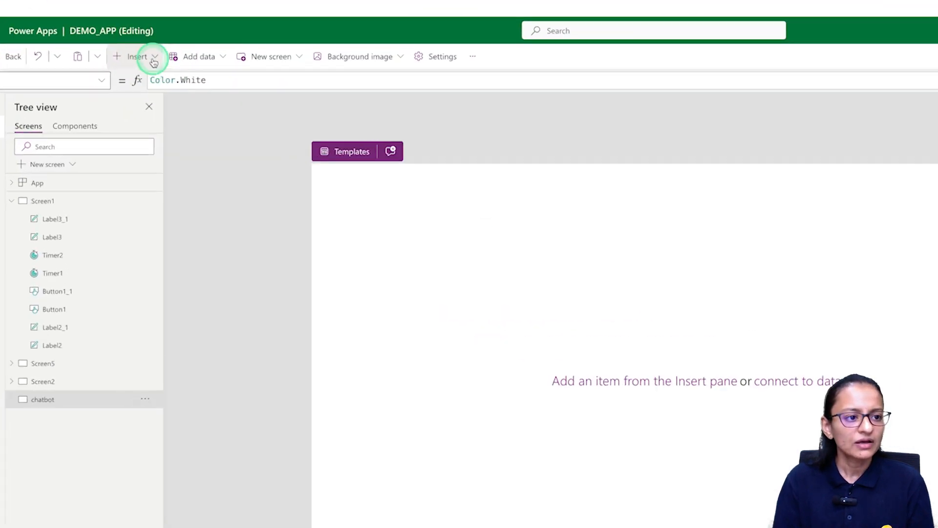
Insert a Chatbot component found by searching 'chat', and zoom the page to 150%.
click(117, 87)
text(chat)
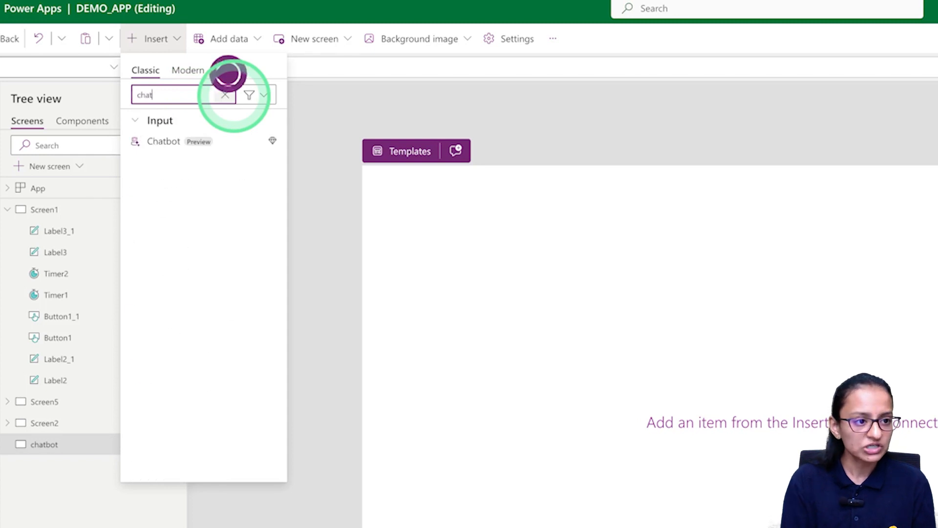
click(172, 149)
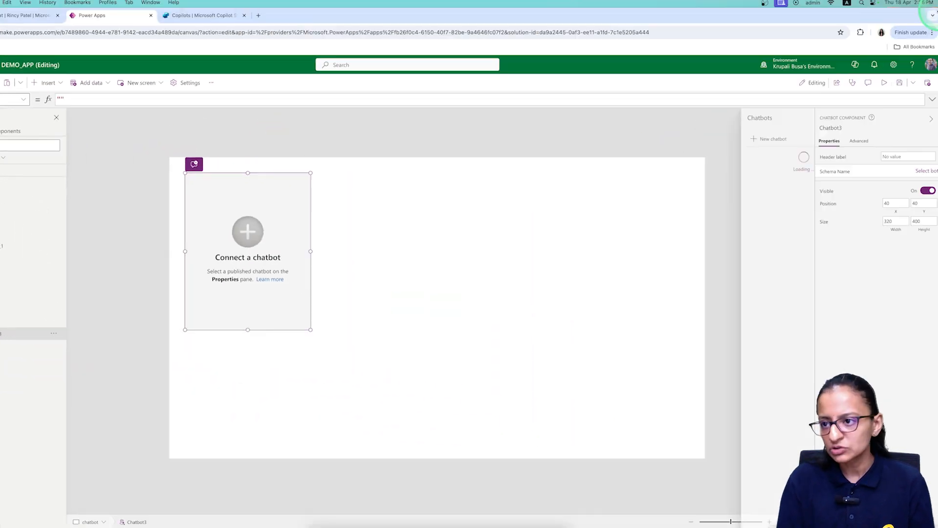
click(927, 29)
click(904, 225)
click(903, 225)
click(903, 226)
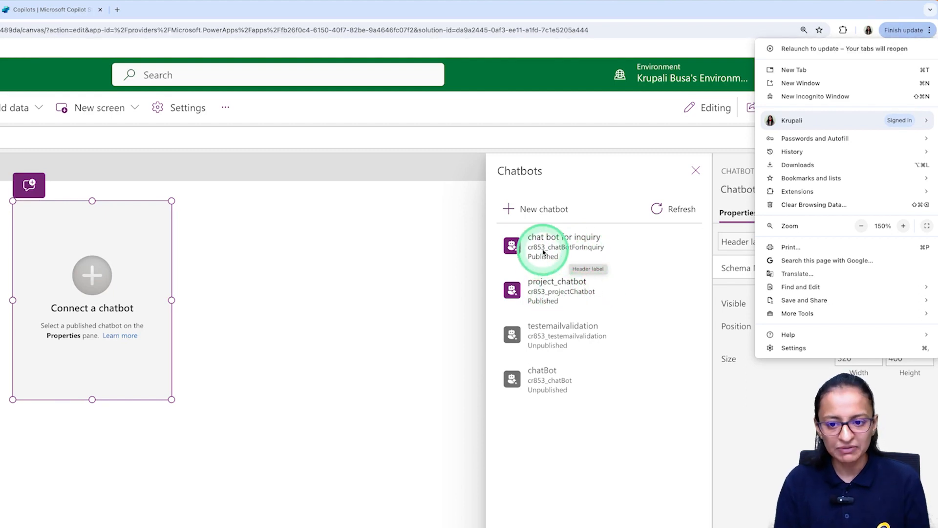
Connect the chatbot component to project_chatbot and enlarge it on the canvas.
click(549, 293)
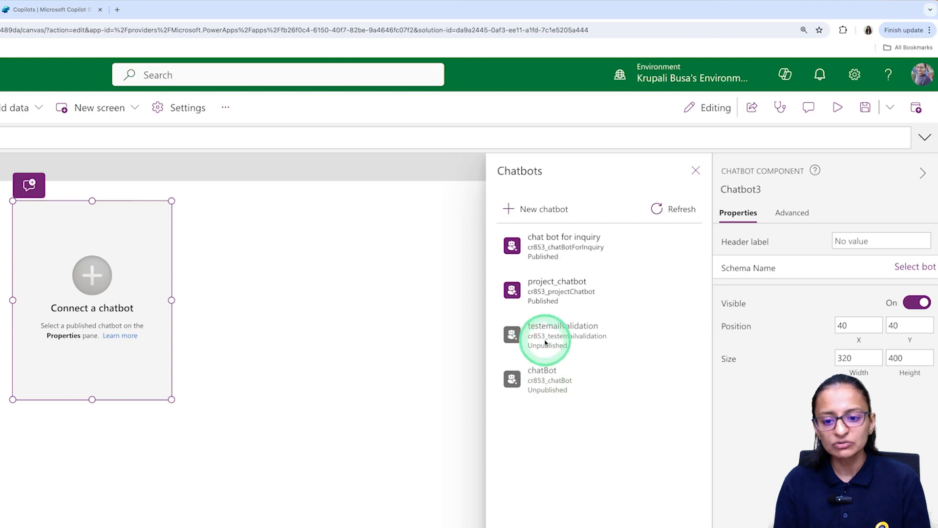
click(565, 287)
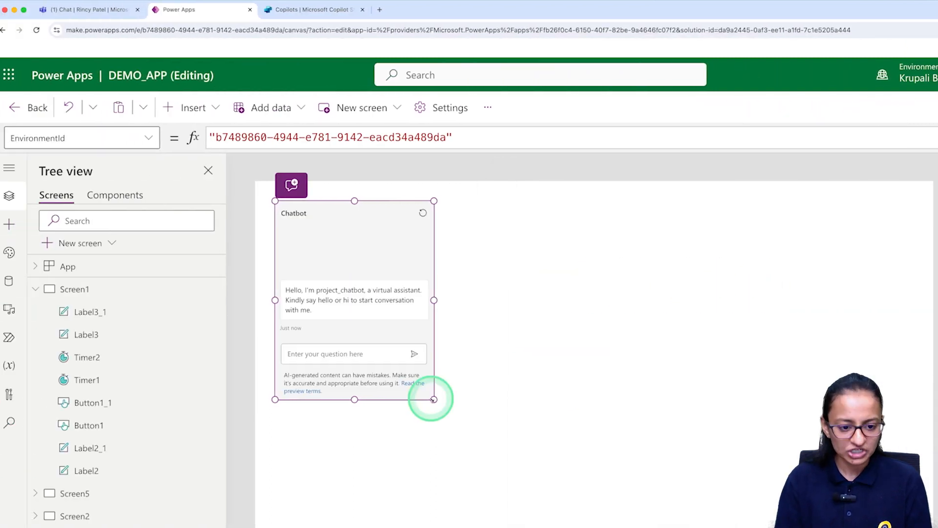
drag(171, 399, 238, 527)
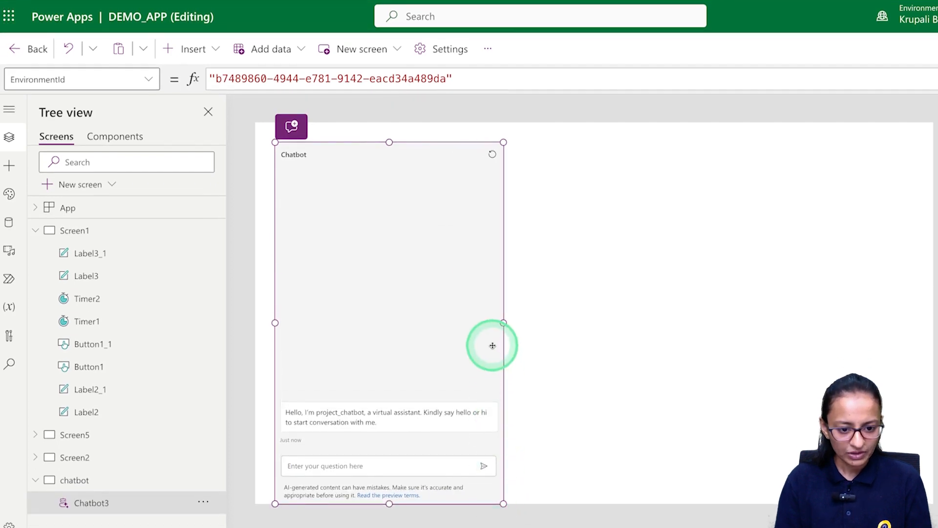
Widen the chatbot across the canvas and lower its top edge to leave space above.
drag(552, 324, 933, 323)
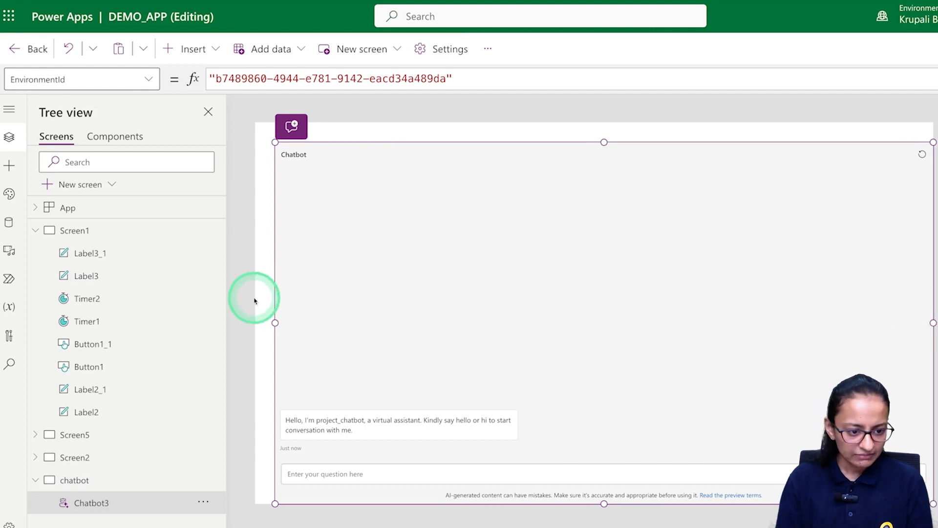
drag(275, 323, 257, 323)
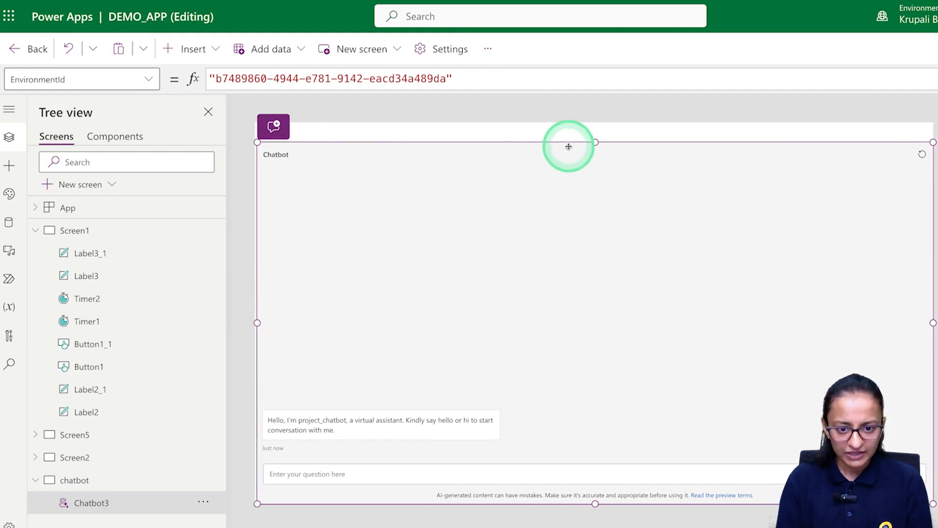
drag(595, 158, 593, 188)
Insert a text label, move it to the top of the screen and stretch it across.
click(190, 49)
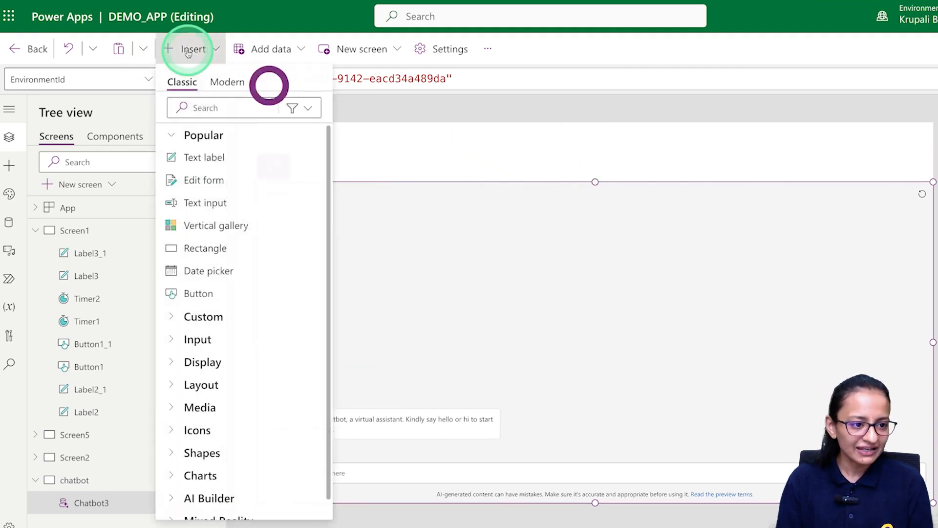
click(207, 168)
drag(289, 152, 275, 131)
drag(332, 143, 937, 160)
Make the label read 'Ask your question' with font size 20, salmon fill and centred text.
click(883, 181)
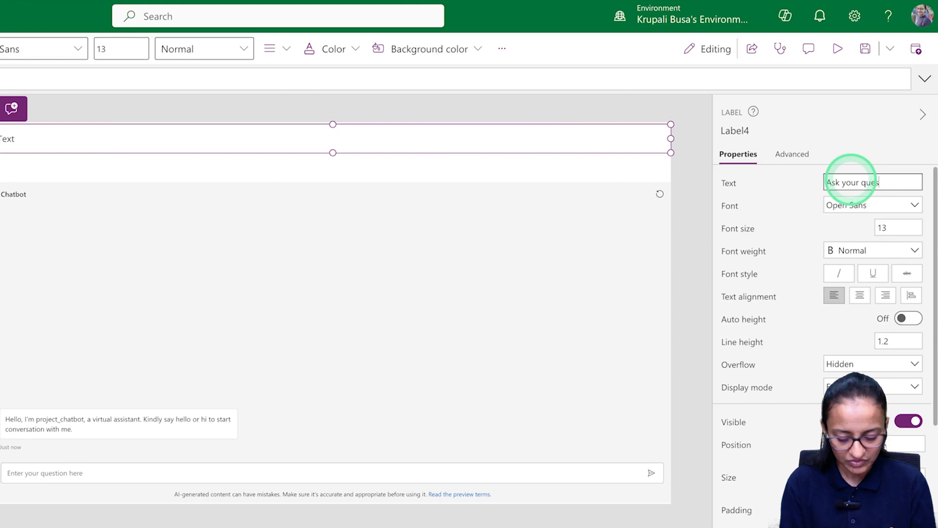
click(888, 228)
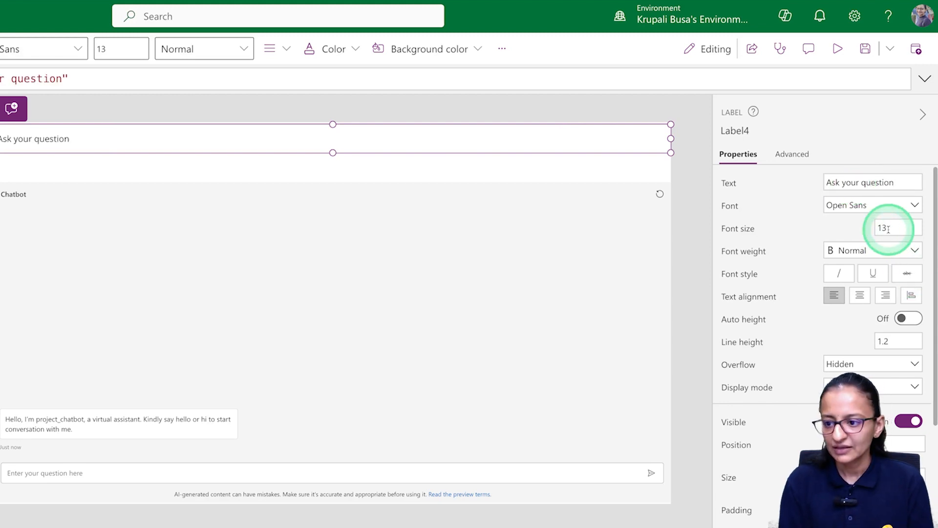
double_click(888, 228)
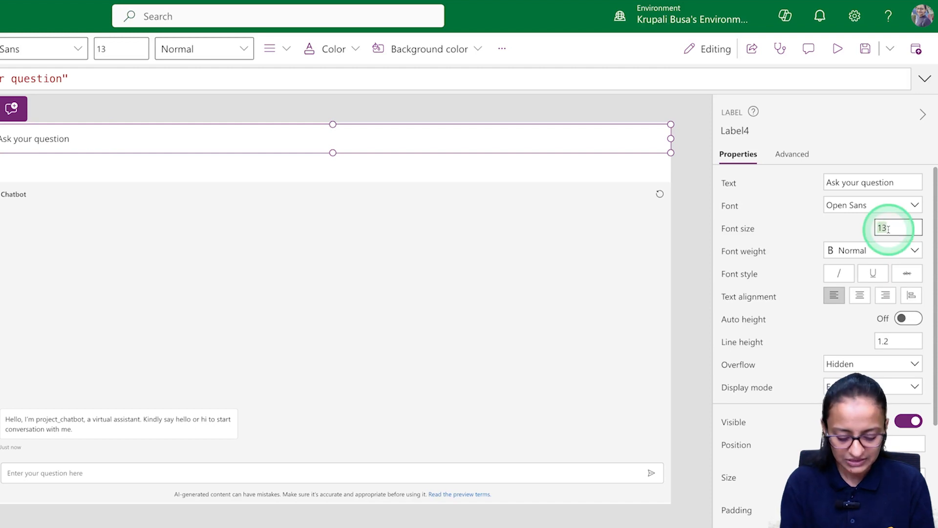
text(20)
key(Return)
scroll(921, 417, down, 5)
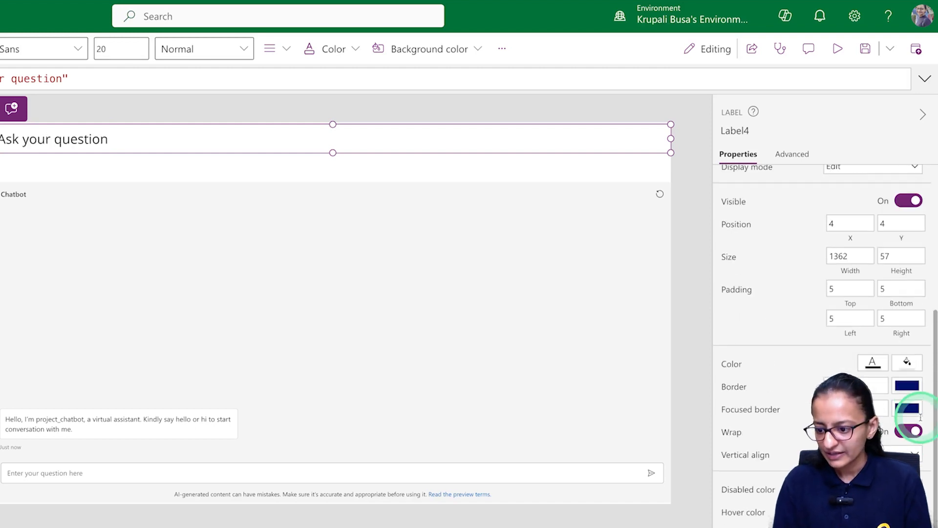
click(906, 362)
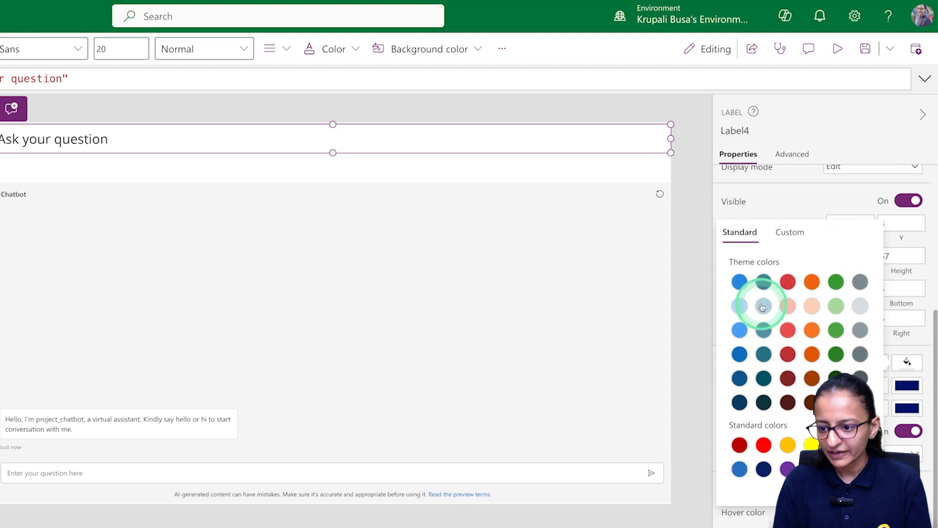
click(788, 306)
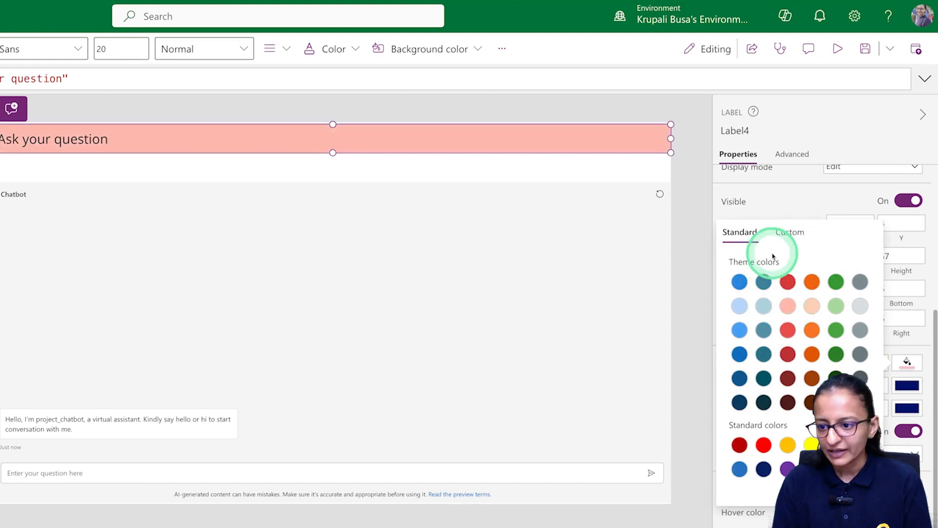
click(765, 190)
scroll(850, 360, up, 5)
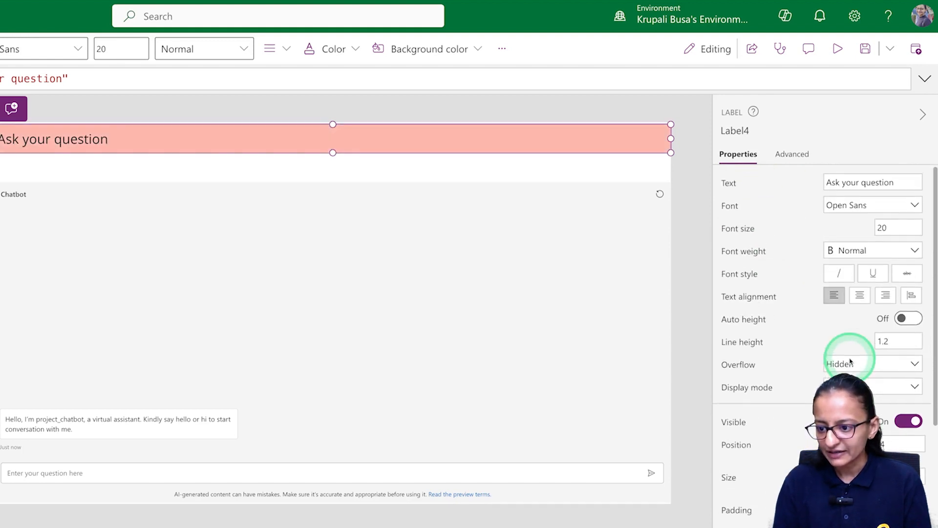
click(862, 296)
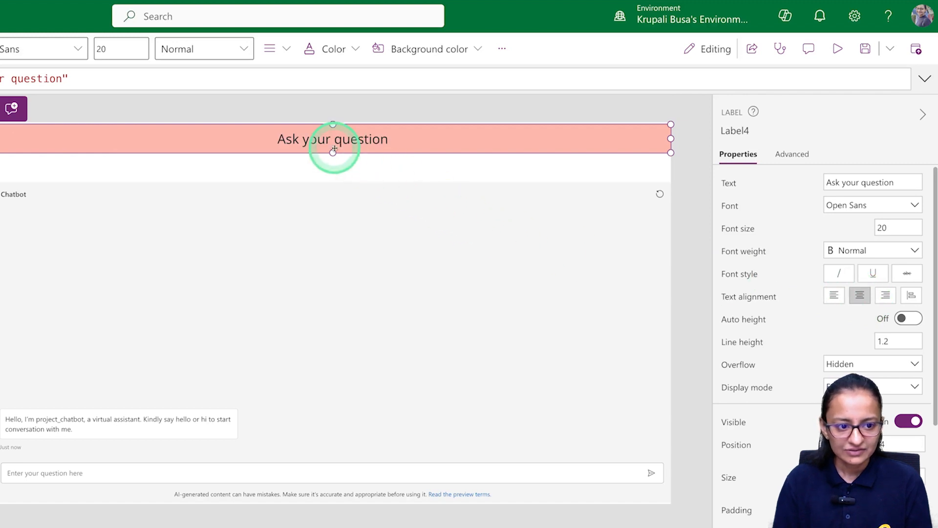
Pull the chatbot's top edge up directly beneath the header and save the app.
click(302, 219)
drag(331, 180, 334, 152)
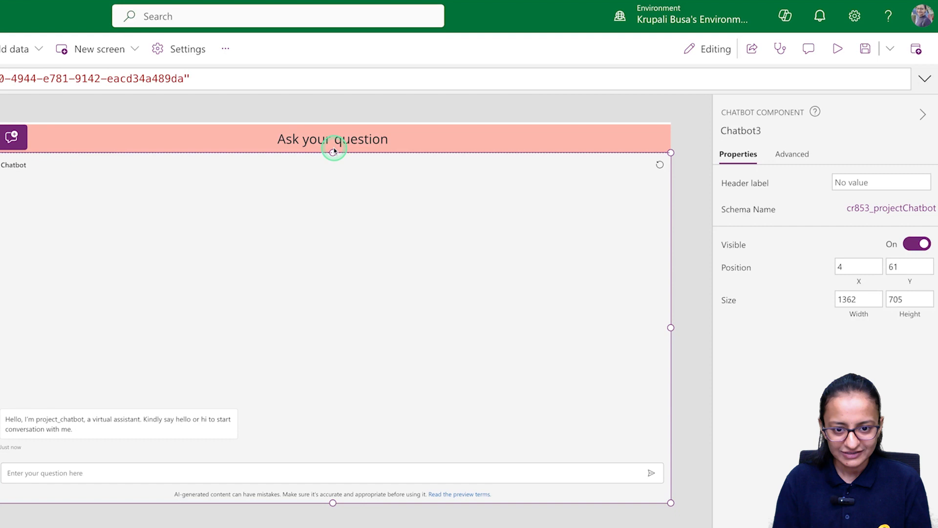
click(866, 49)
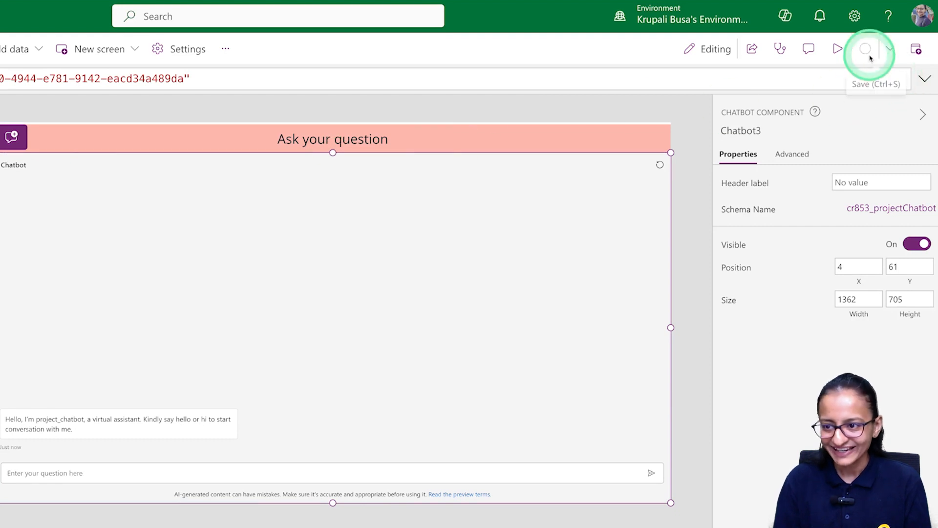
click(838, 49)
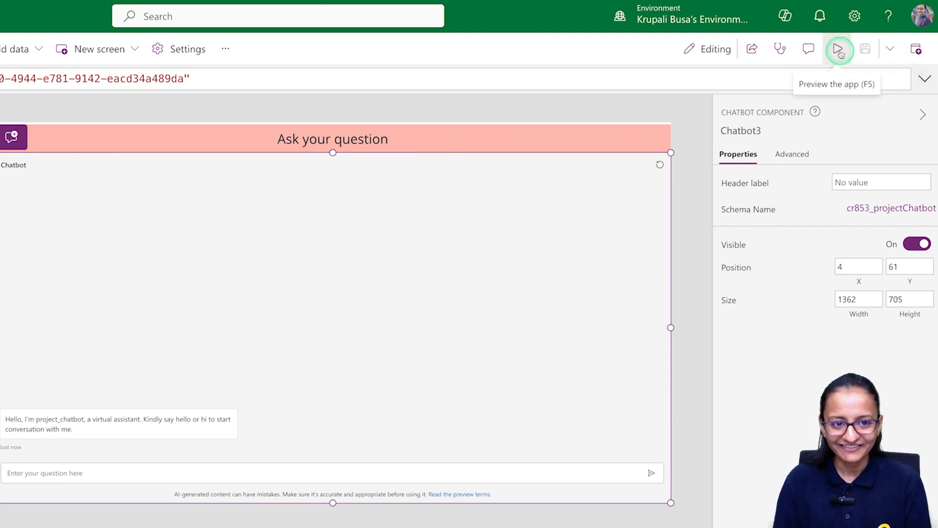
In preview, send Hello to the embedded chatbot.
click(1, 496)
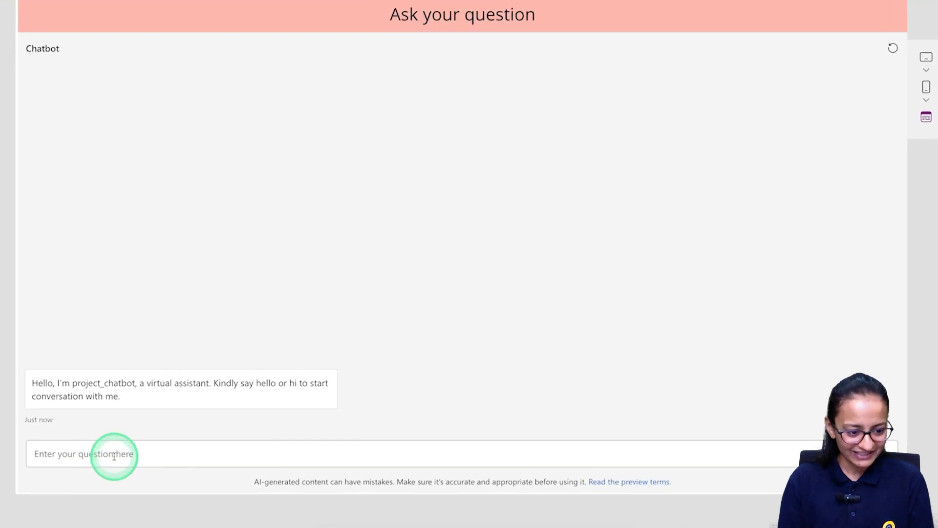
click(339, 456)
text(Hello)
key(Return)
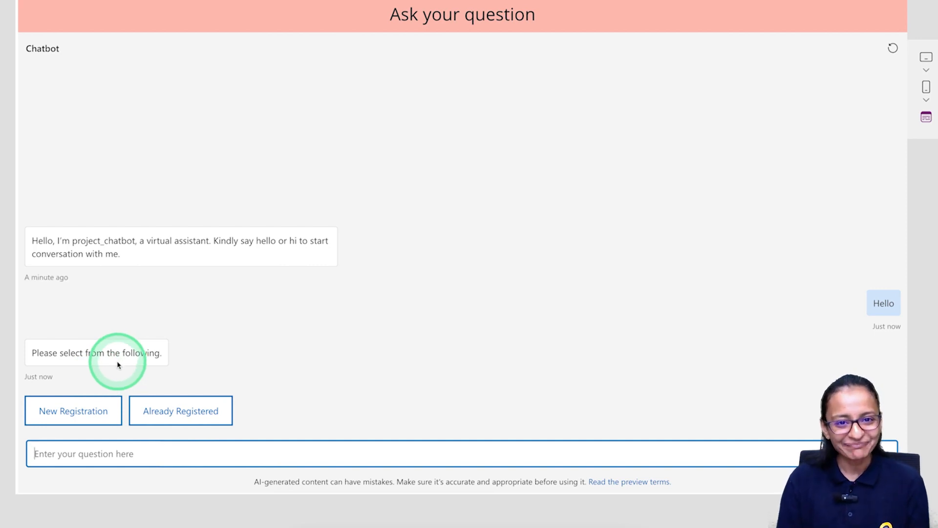
Choose Already Registered, submit an email address and answer Yes to registering for training.
click(166, 415)
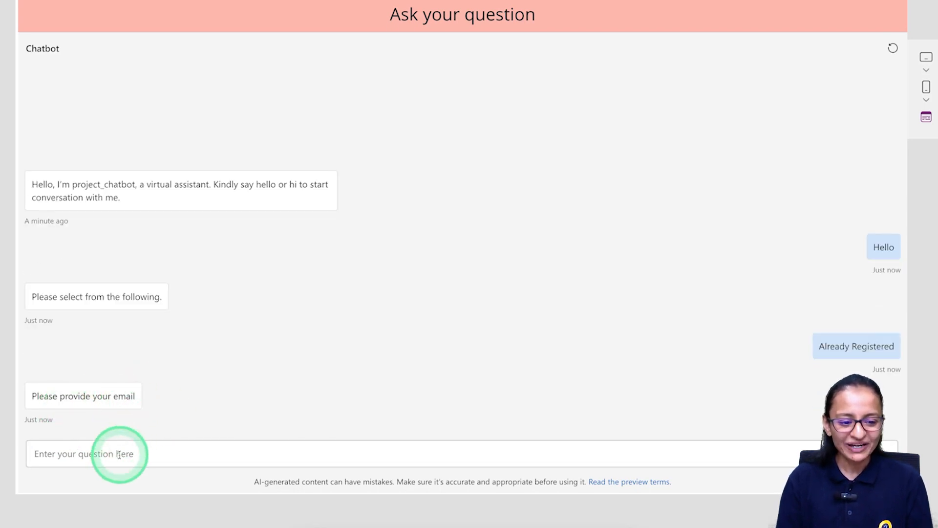
click(295, 448)
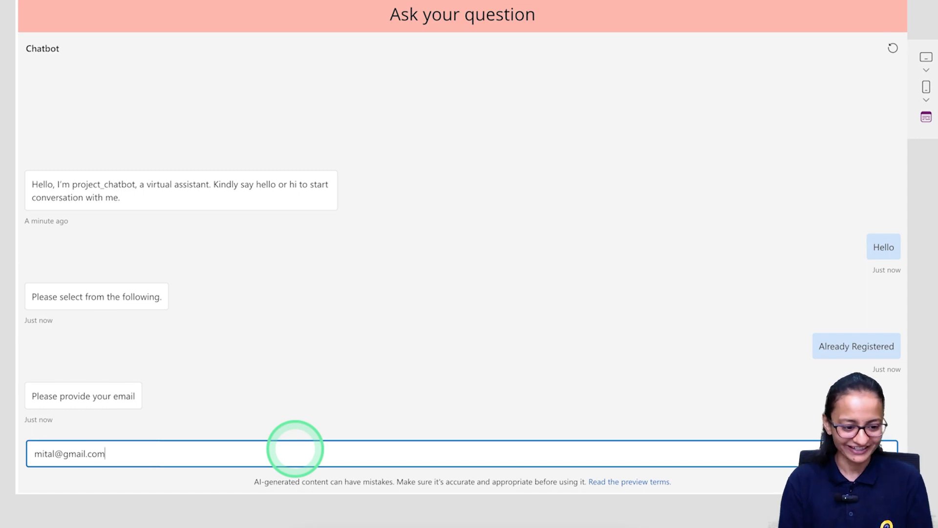
key(Return)
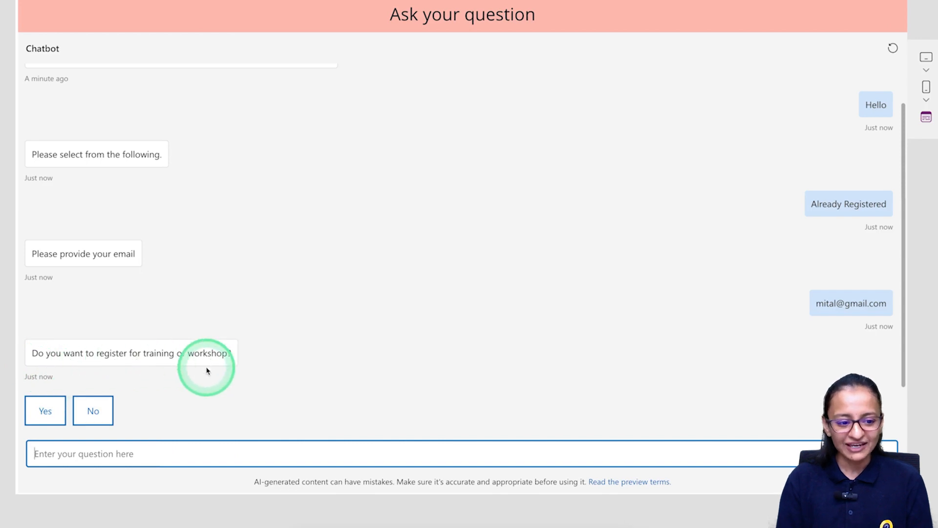
click(49, 411)
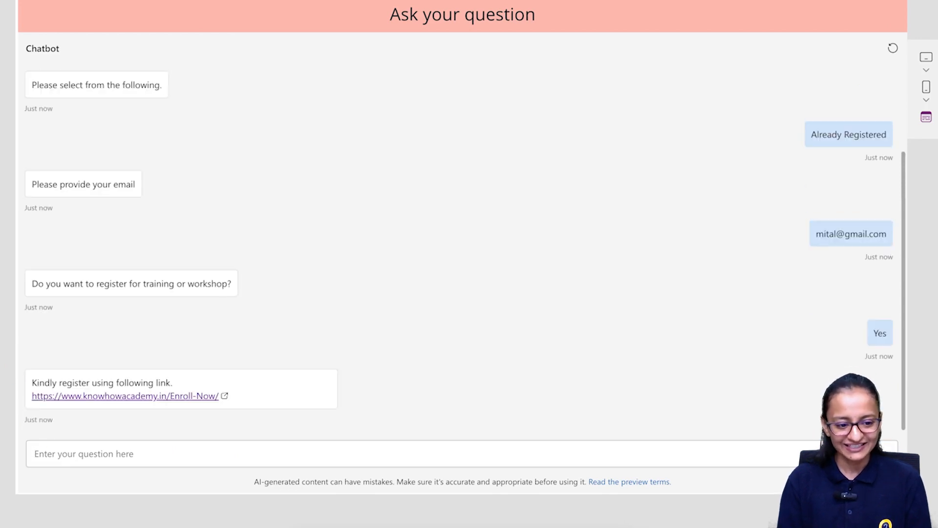